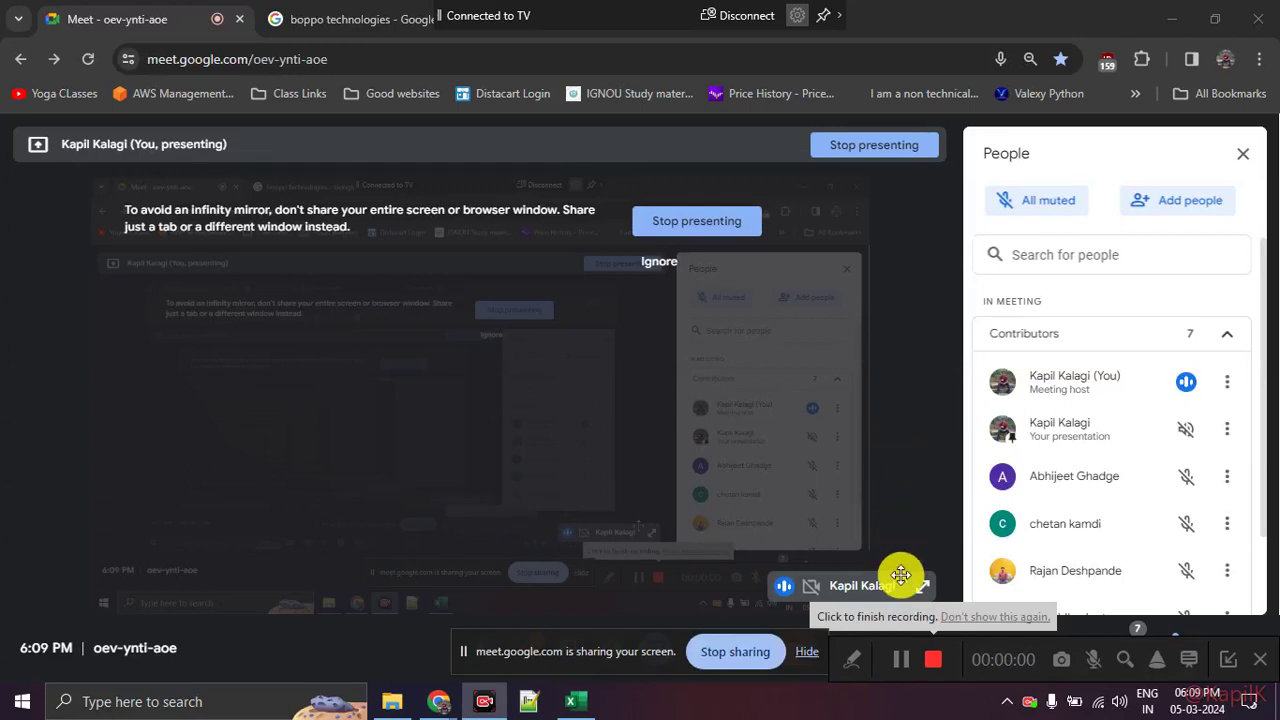
# Step: Bring the 'Day 3 class work' workbook forward on its YTD, MTD, Dataset sheet
pyautogui.click(806, 654)
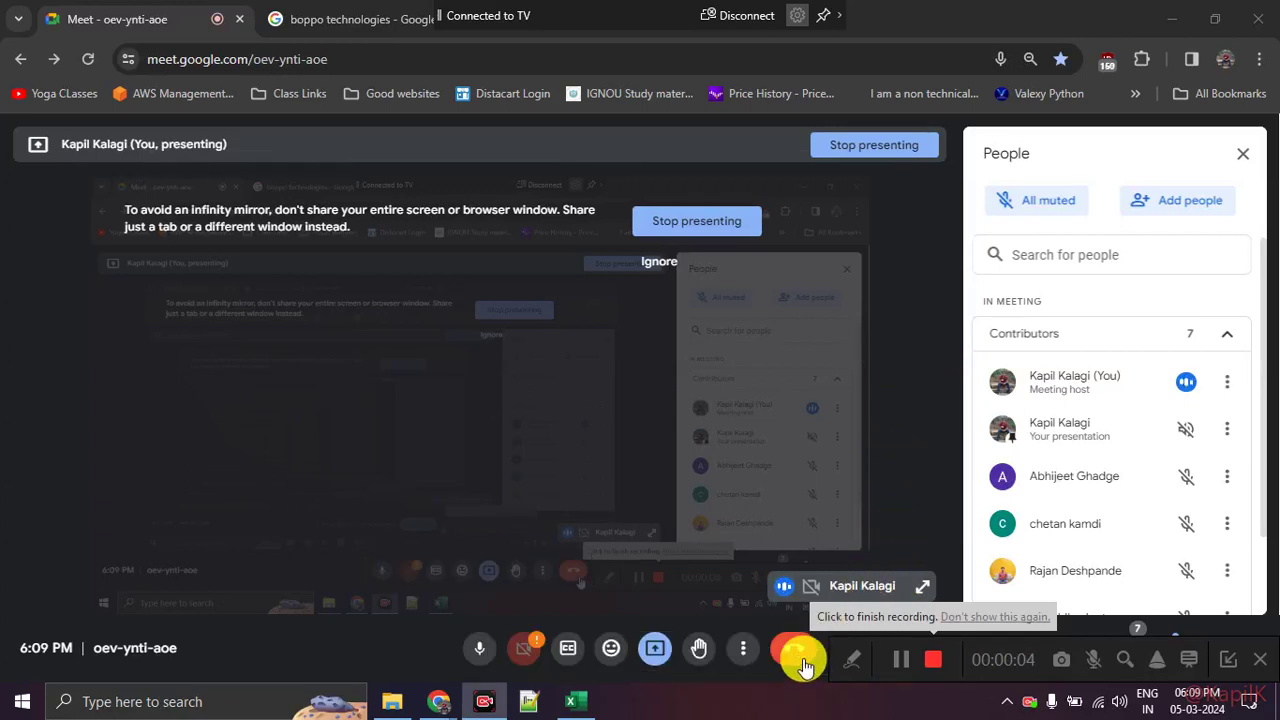
pyautogui.click(555, 515)
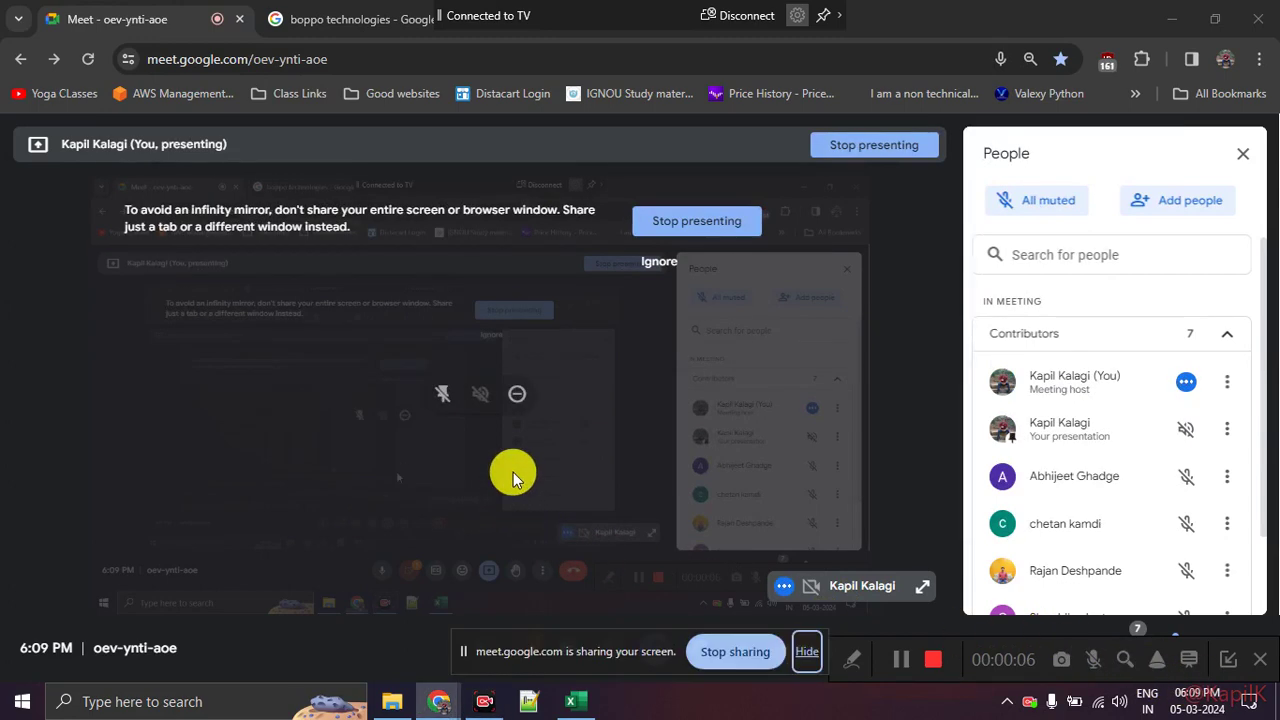
pyautogui.click(335, 22)
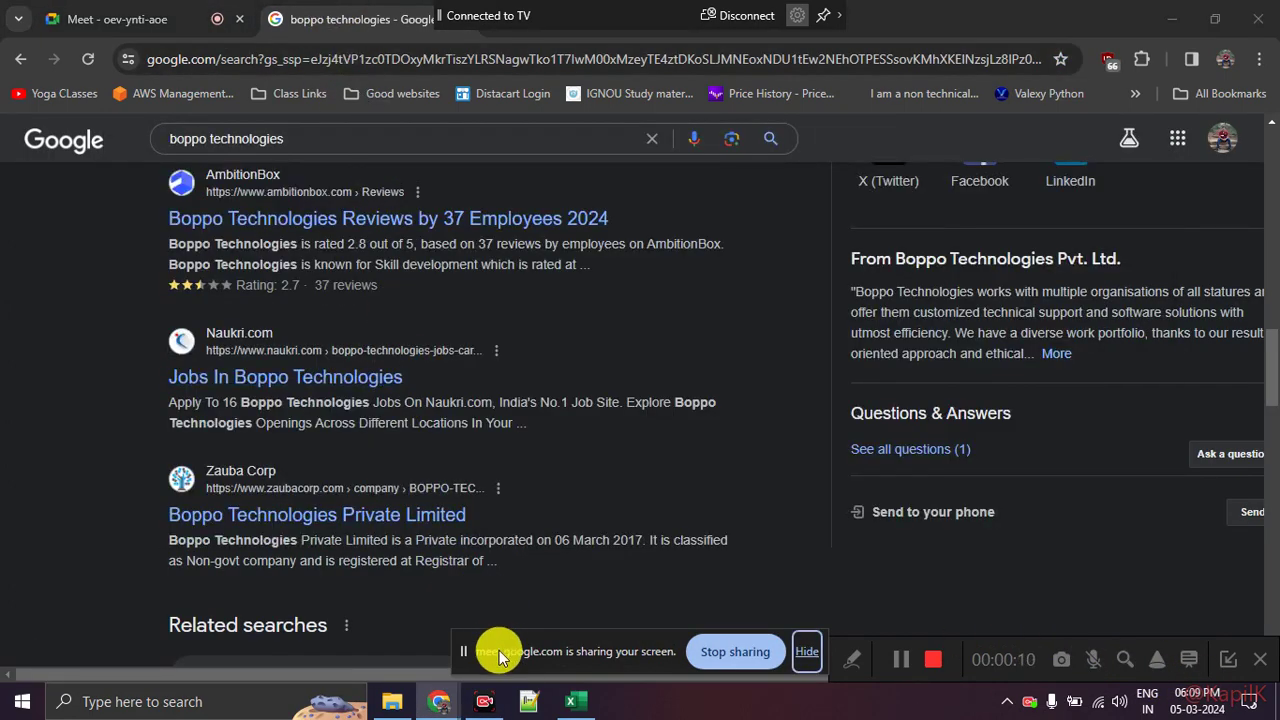
pyautogui.click(484, 700)
pyautogui.click(560, 697)
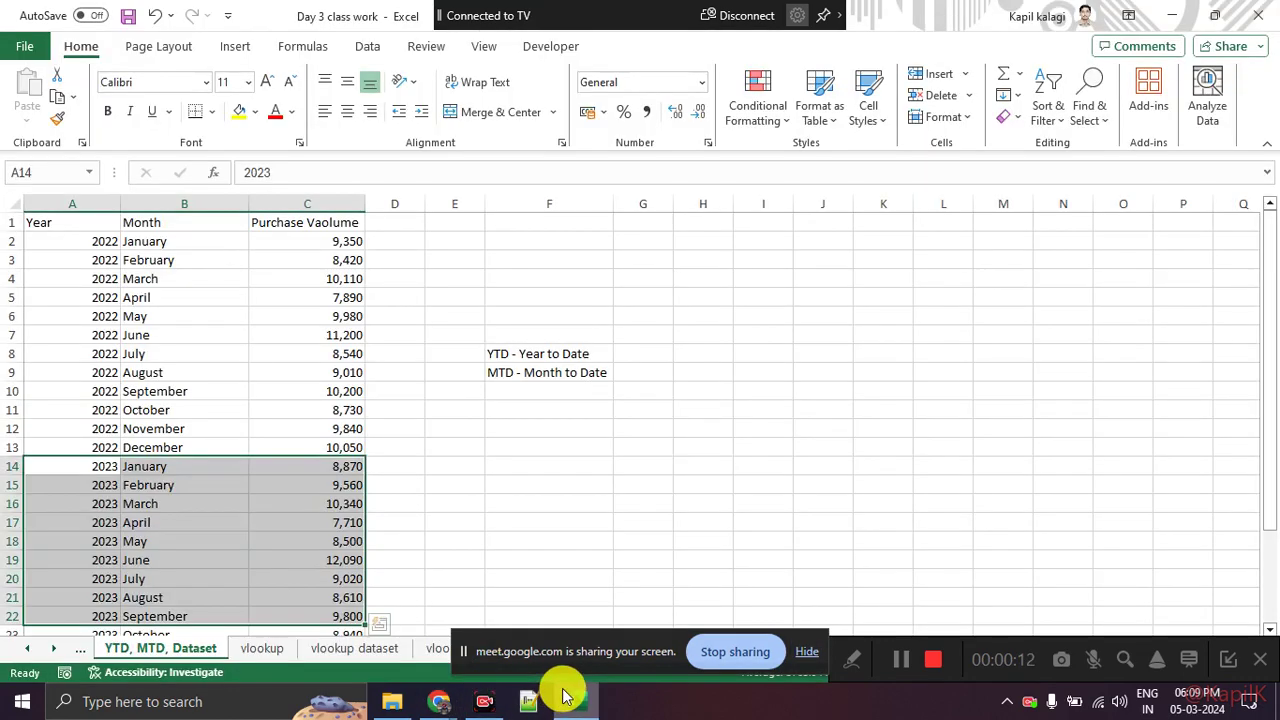
pyautogui.click(378, 541)
pyautogui.click(815, 655)
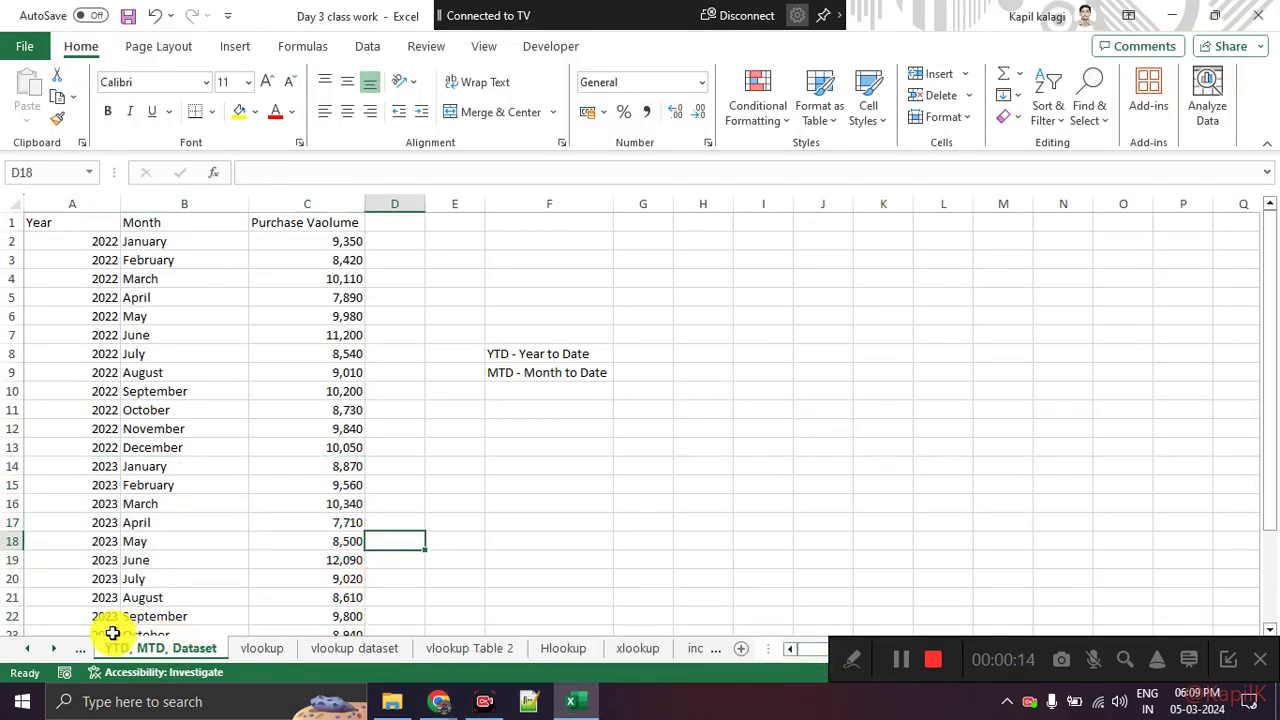
pyautogui.click(1228, 660)
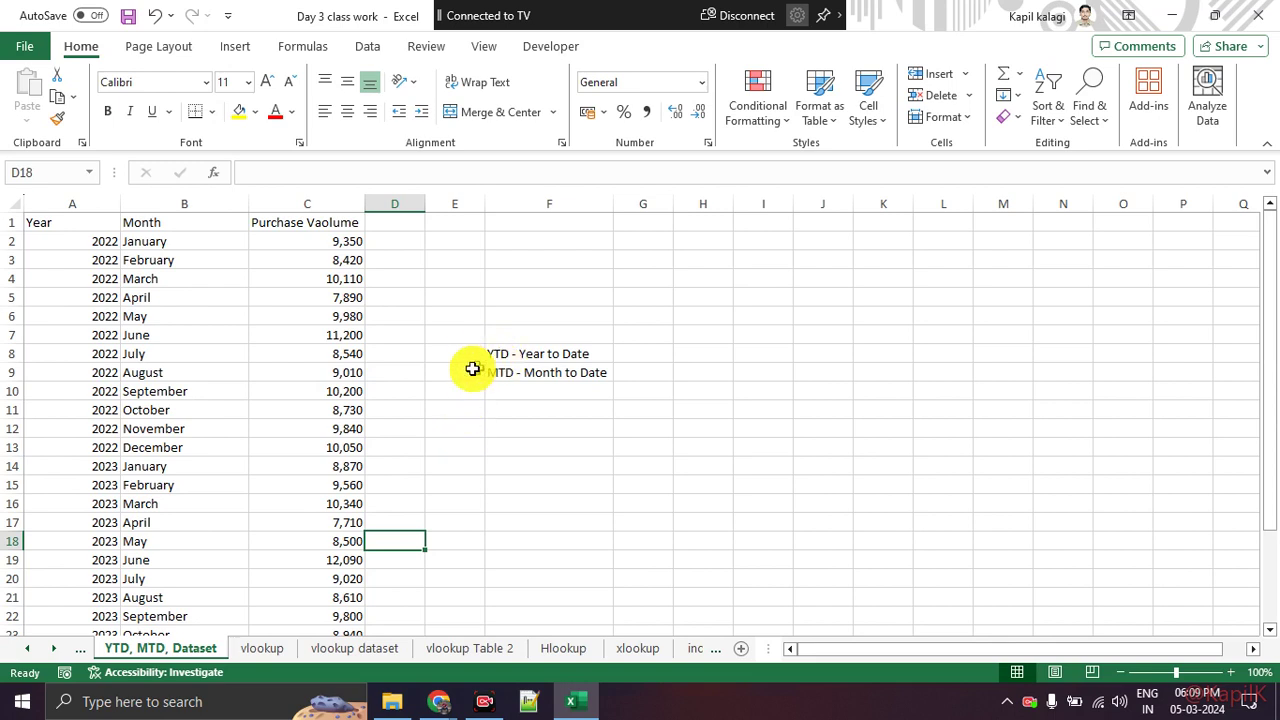
pyautogui.moveTo(91, 241); pyautogui.dragTo(266, 697)
pyautogui.scroll(2, 183, 537)
pyautogui.click(155, 410)
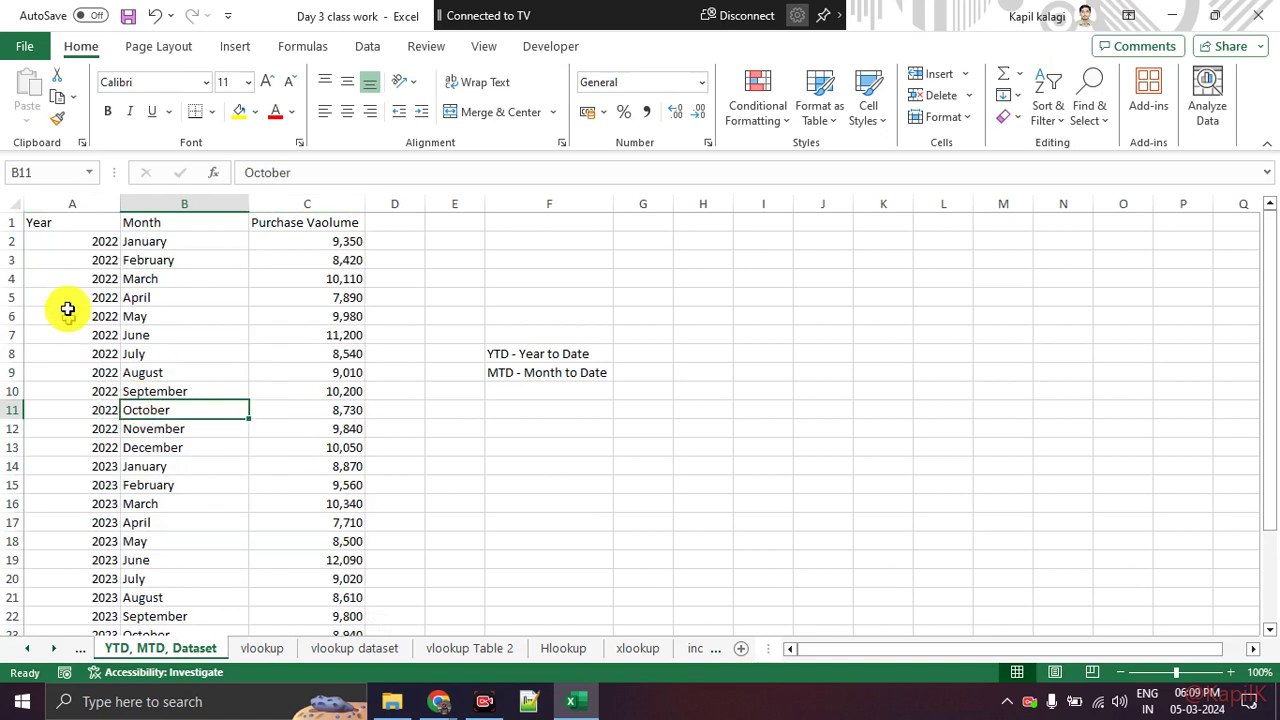
pyautogui.moveTo(63, 243); pyautogui.dragTo(69, 630)
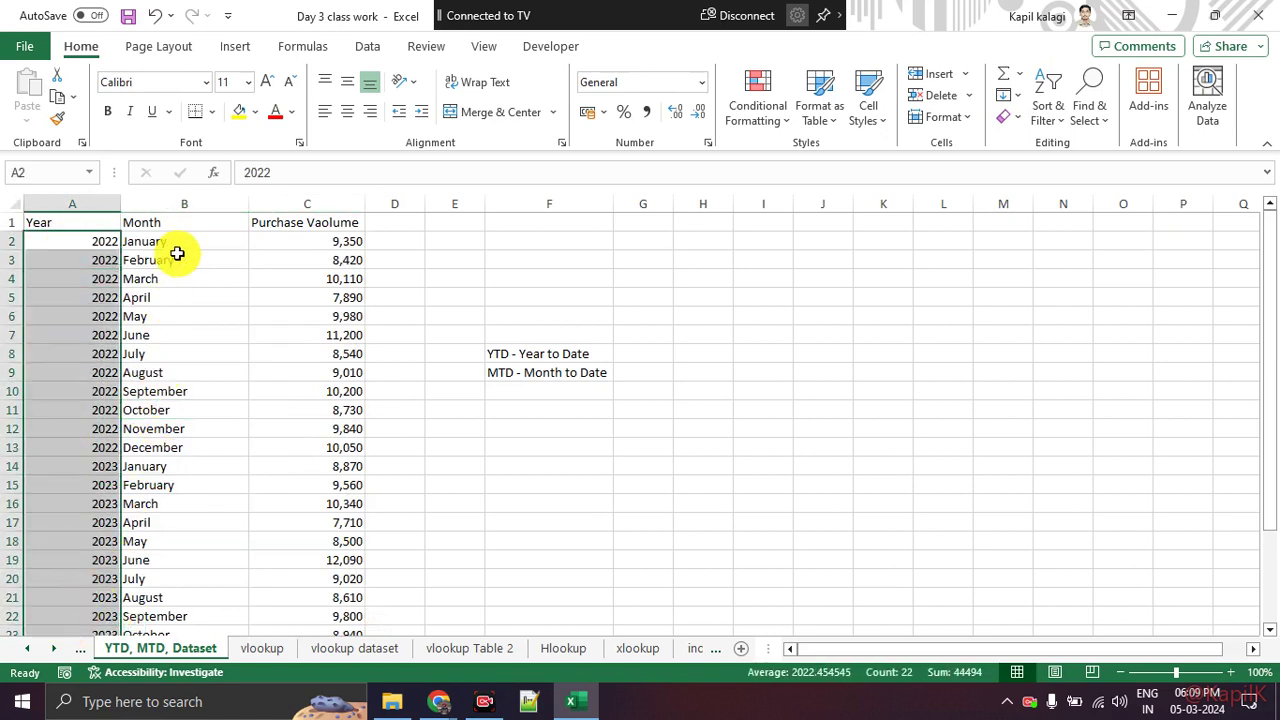
pyautogui.moveTo(177, 254); pyautogui.dragTo(194, 517)
pyautogui.moveTo(306, 237); pyautogui.dragTo(306, 549)
pyautogui.click(351, 455)
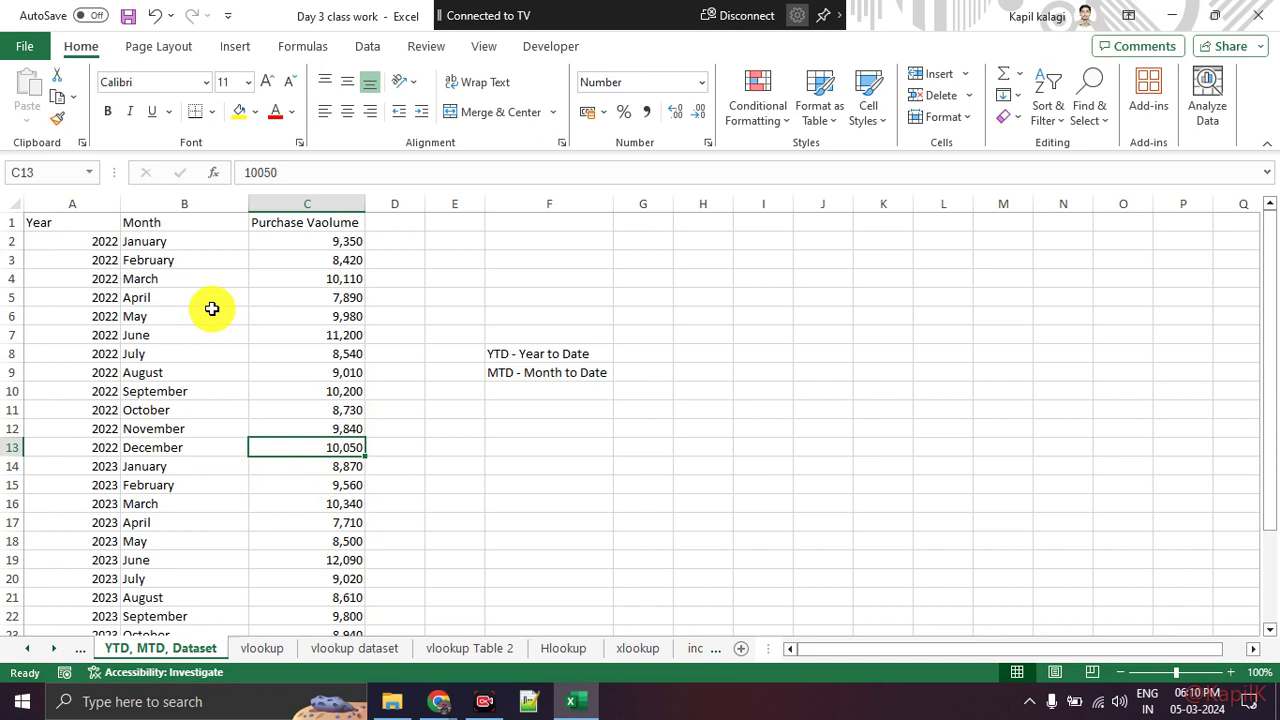
# Step: Select the January to May 2023 rows and their purchase values
pyautogui.scroll(-1, 212, 309)
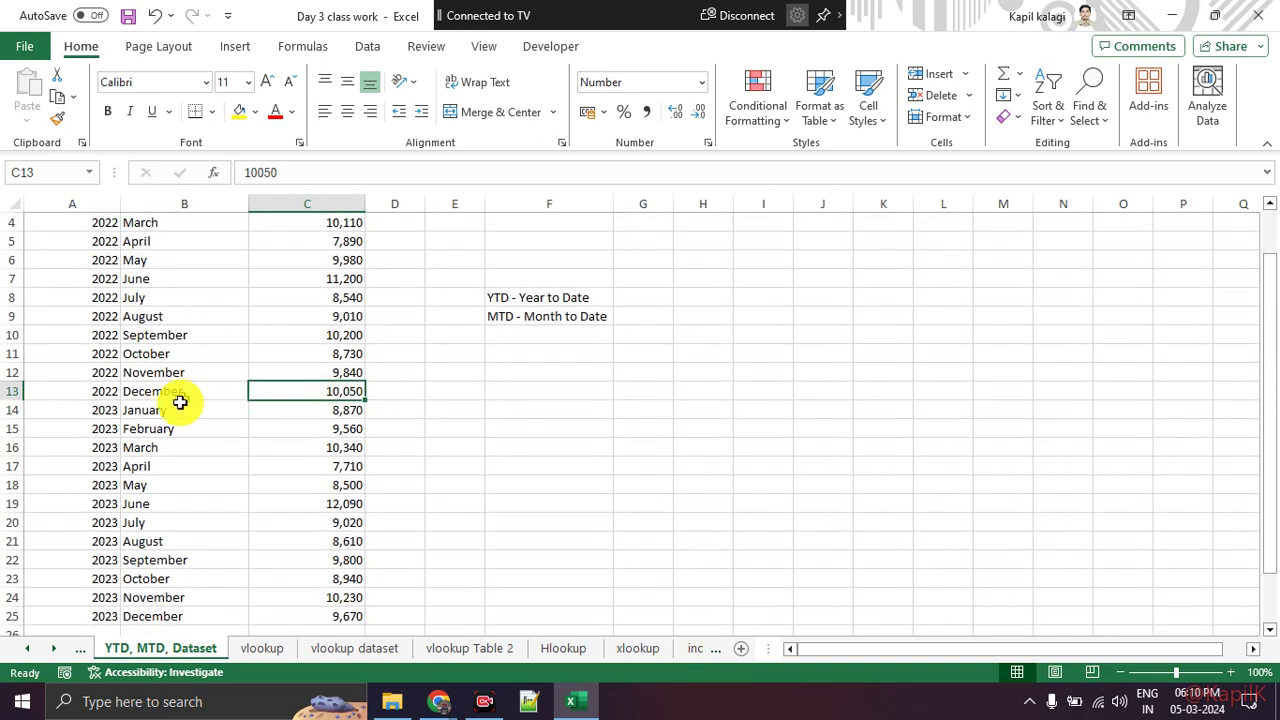
pyautogui.moveTo(100, 393)
pyautogui.mouseDown()
pyautogui.moveTo(187, 405)
pyautogui.moveTo(314, 614)
pyautogui.mouseUp()
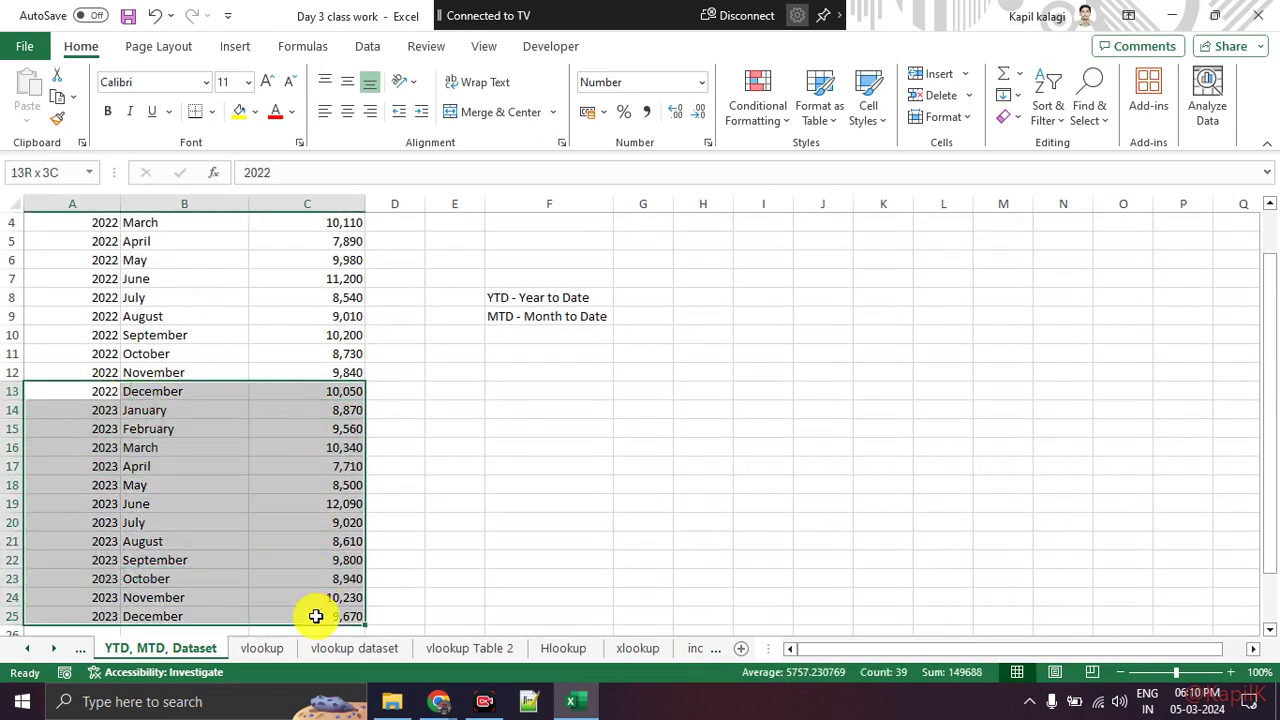
pyautogui.click(184, 474)
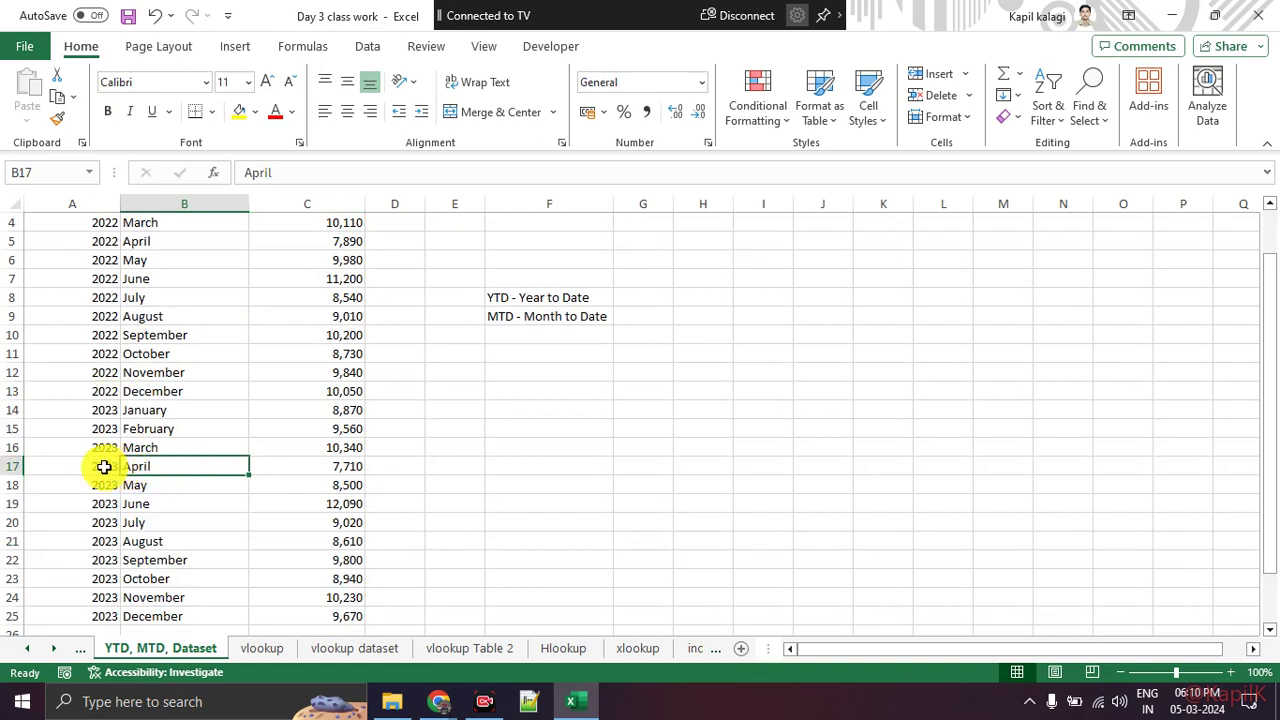
pyautogui.moveTo(108, 470); pyautogui.dragTo(330, 471)
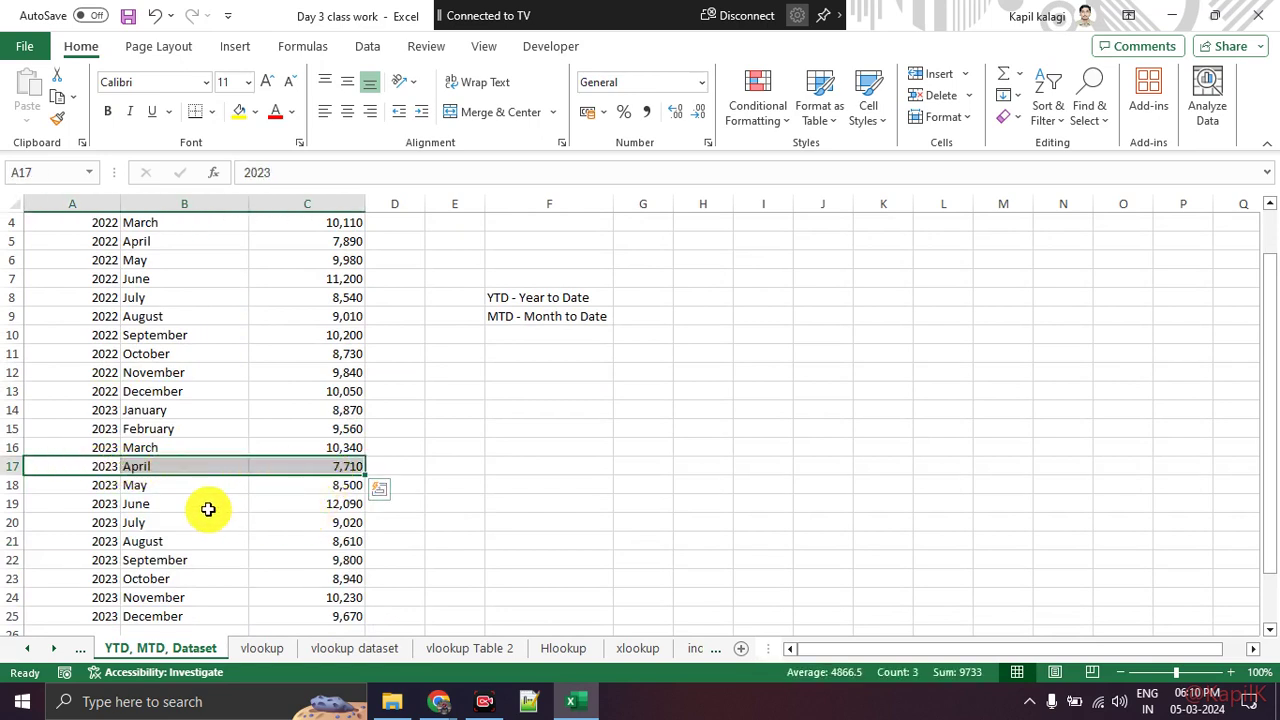
pyautogui.click(206, 509)
pyautogui.moveTo(100, 466); pyautogui.dragTo(200, 462)
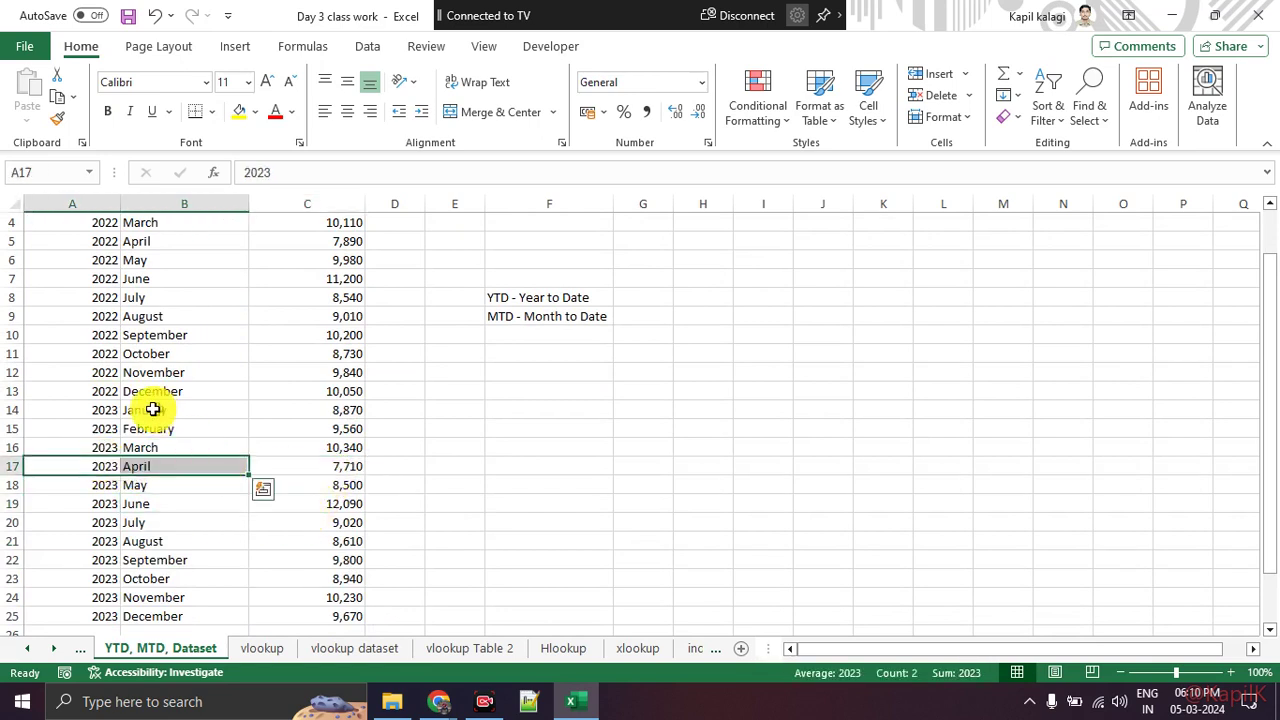
pyautogui.moveTo(106, 410)
pyautogui.mouseDown()
pyautogui.moveTo(343, 450)
pyautogui.moveTo(343, 484)
pyautogui.mouseUp()
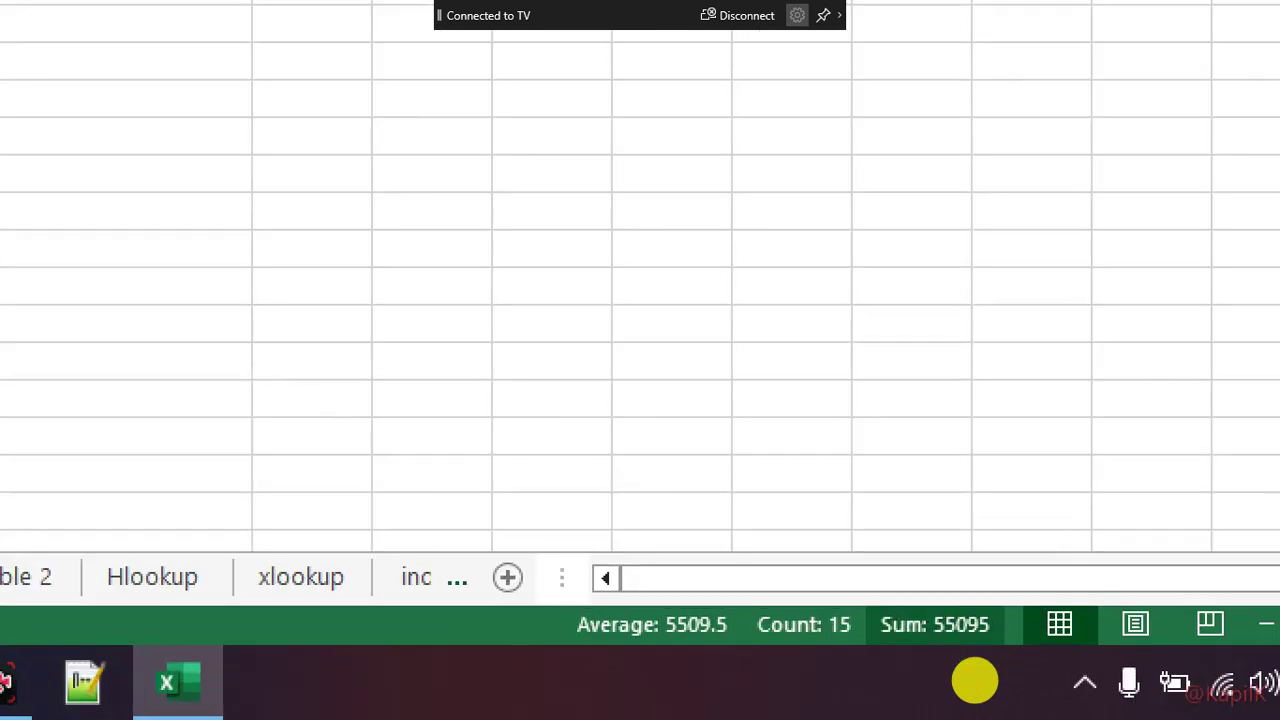
pyautogui.moveTo(909, 678); pyautogui.dragTo(986, 623)
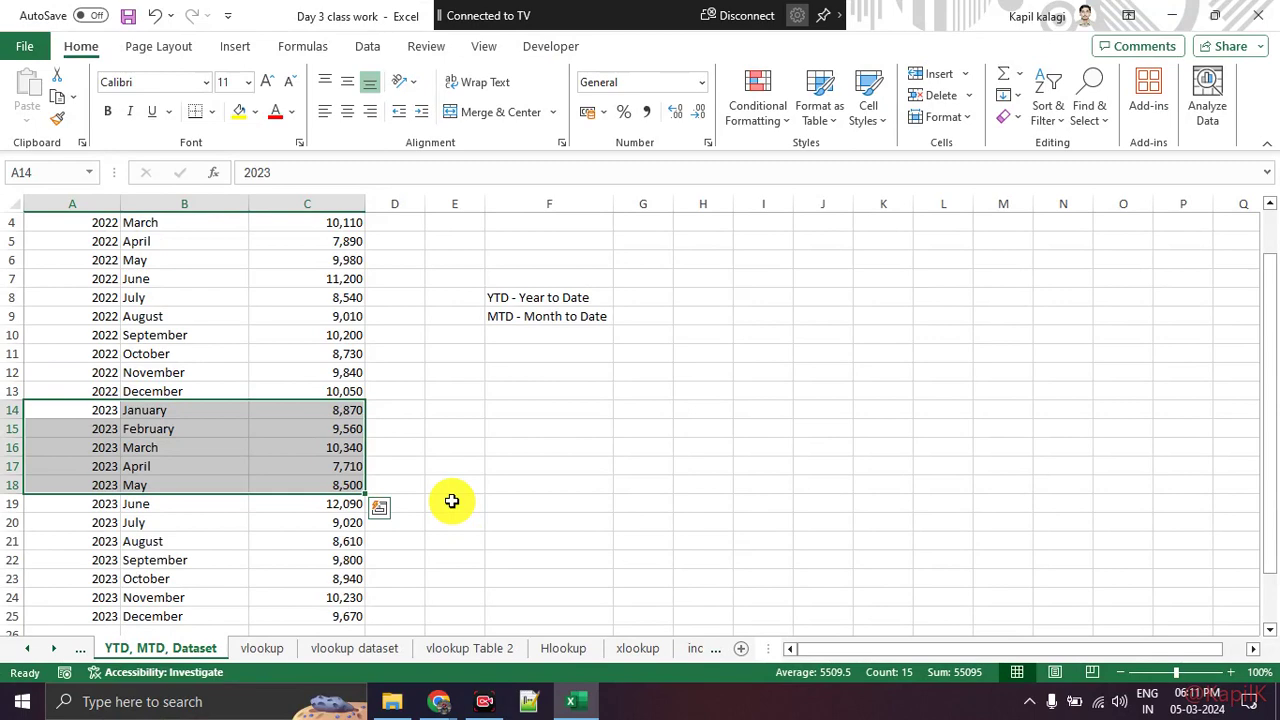
pyautogui.click(451, 500)
pyautogui.moveTo(345, 410); pyautogui.dragTo(339, 480)
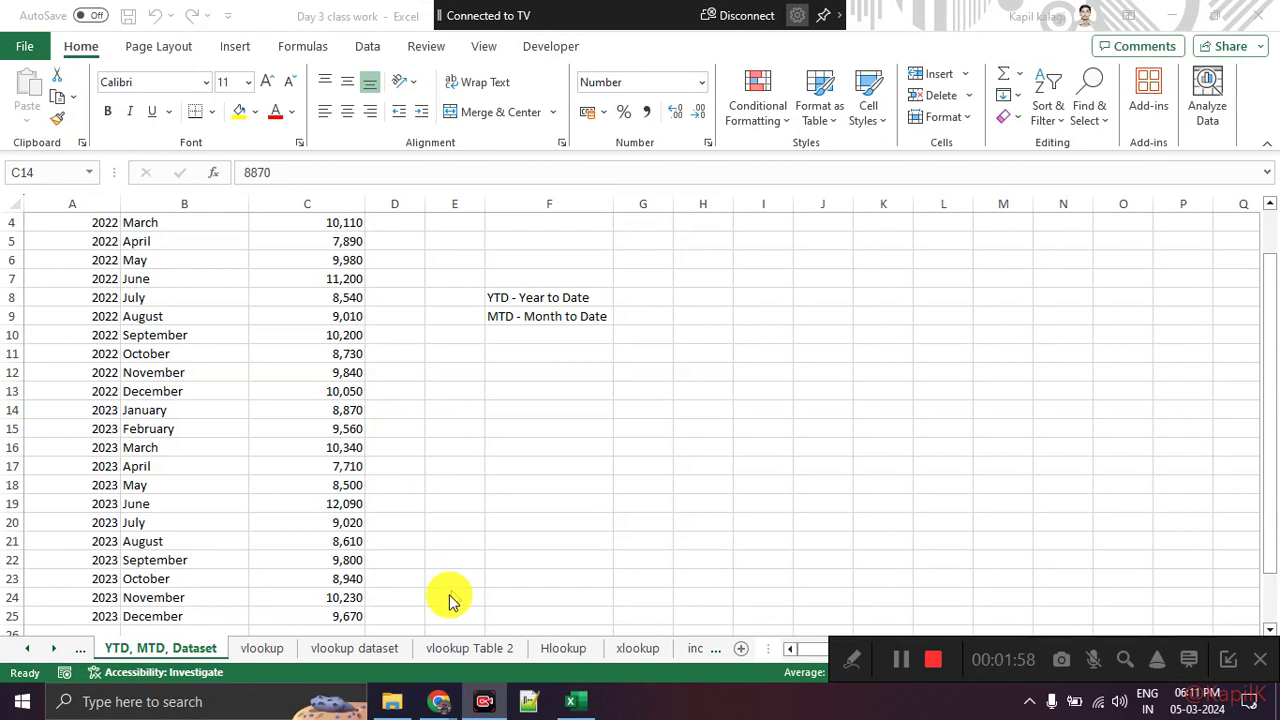
# Step: Admit the waiting participant into the Meet call and return to Excel
pyautogui.moveTo(438, 702)
pyautogui.click(364, 618)
pyautogui.click(128, 59)
pyautogui.click(142, 21)
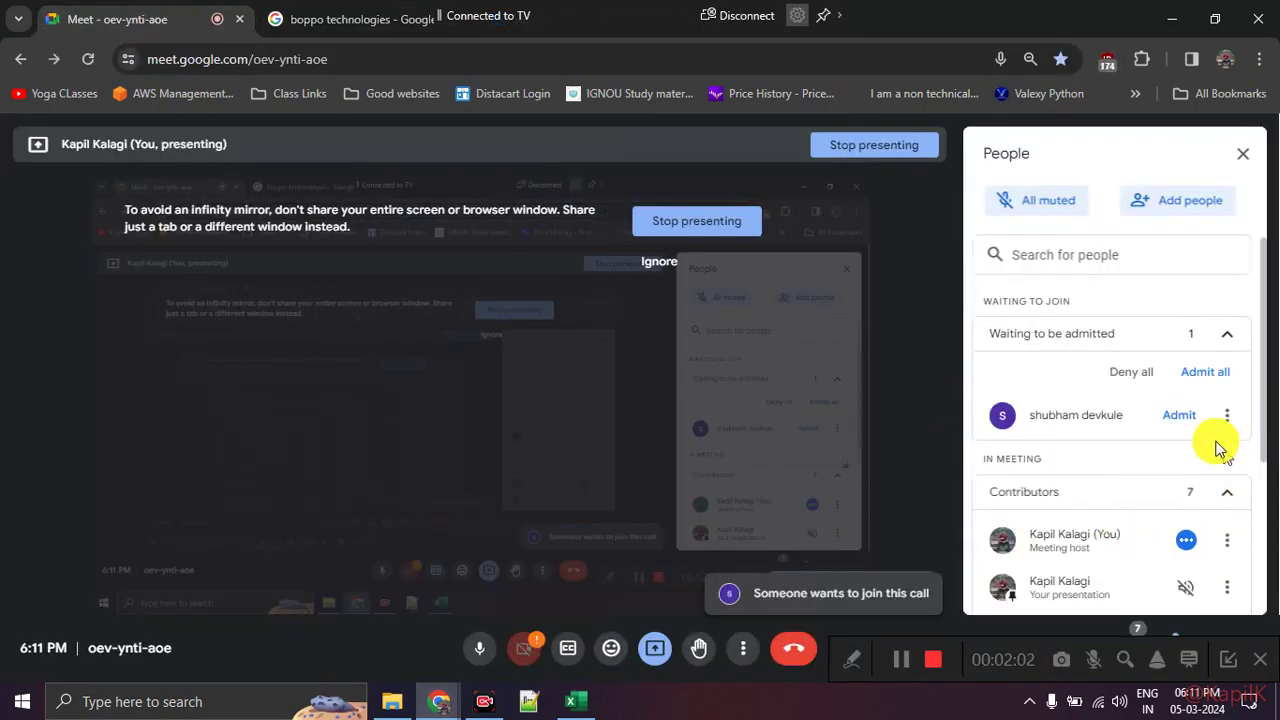
pyautogui.click(1179, 414)
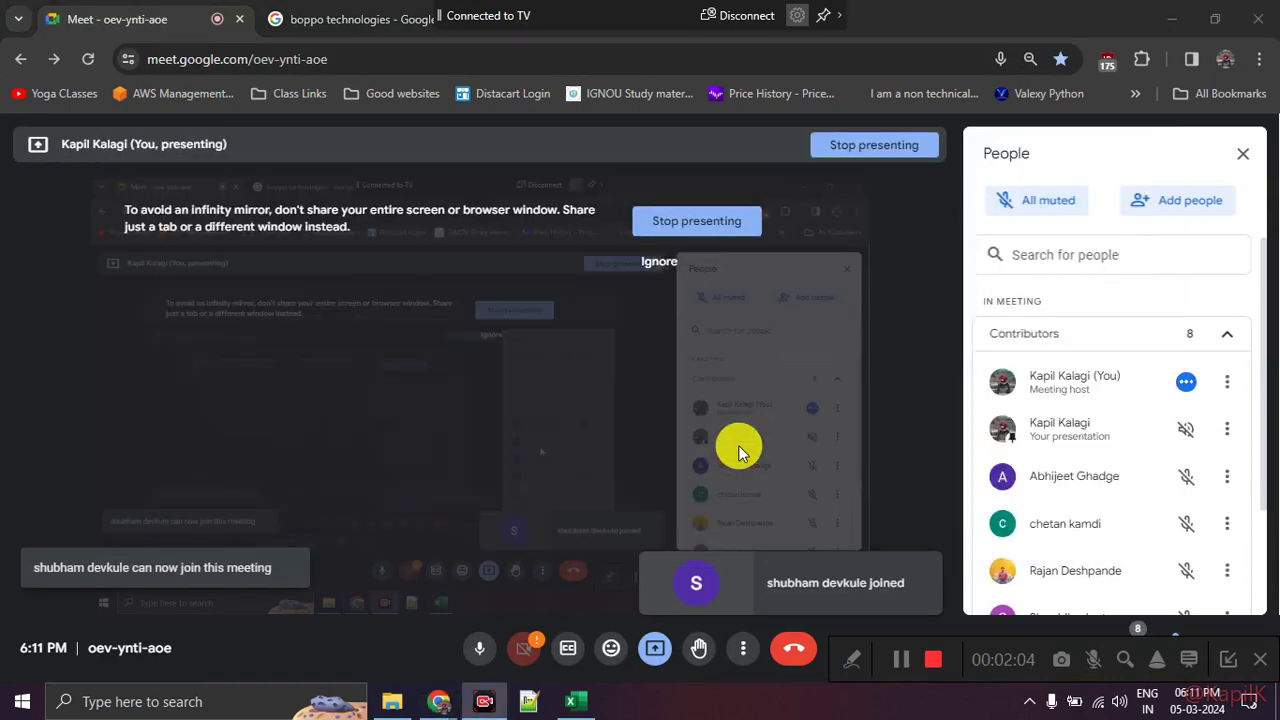
pyautogui.hotkey('alt', 'Tab')
pyautogui.click(452, 446)
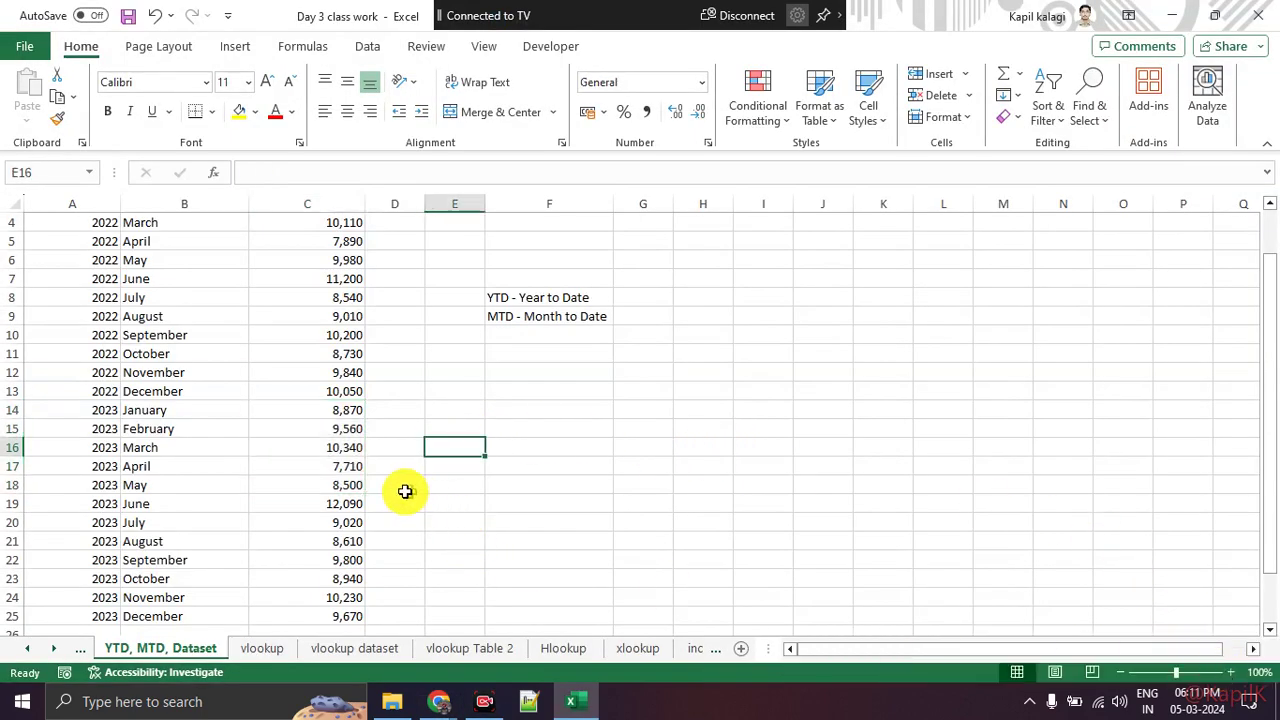
# Step: Select the January to May 2023 rows to read their total
pyautogui.moveTo(94, 429); pyautogui.dragTo(231, 441)
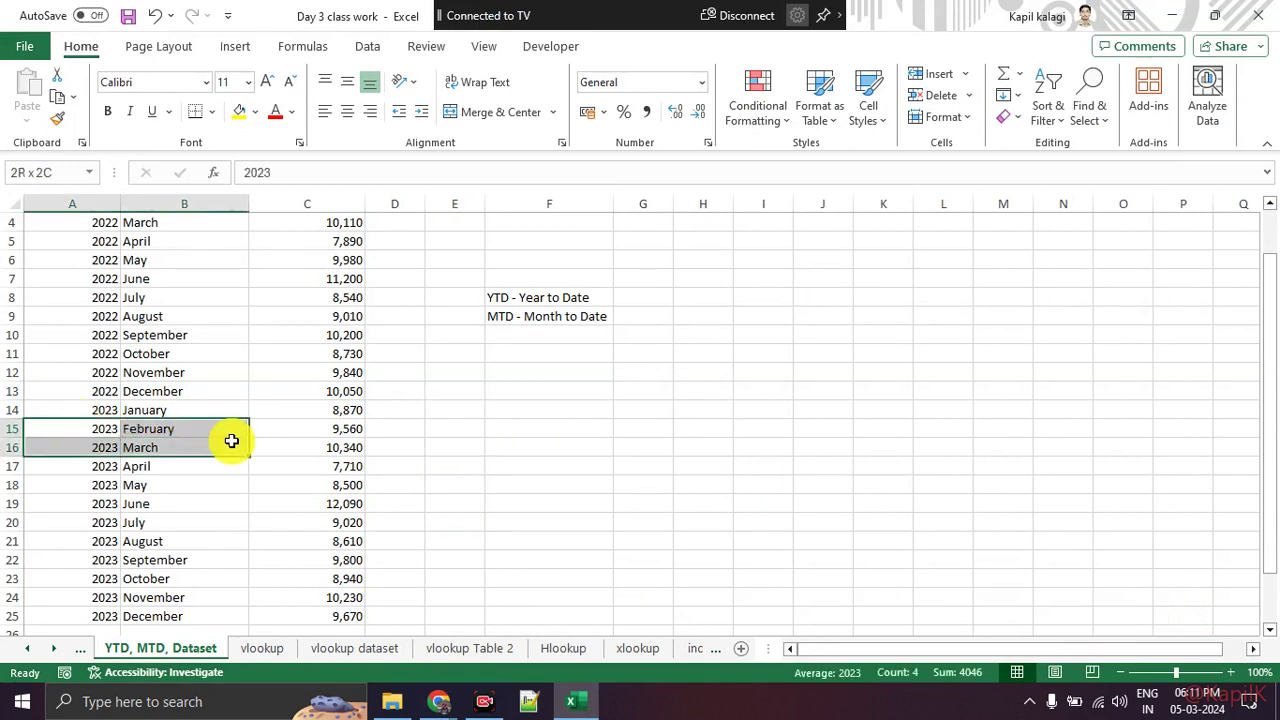
pyautogui.click(125, 410)
pyautogui.moveTo(100, 410); pyautogui.dragTo(346, 509)
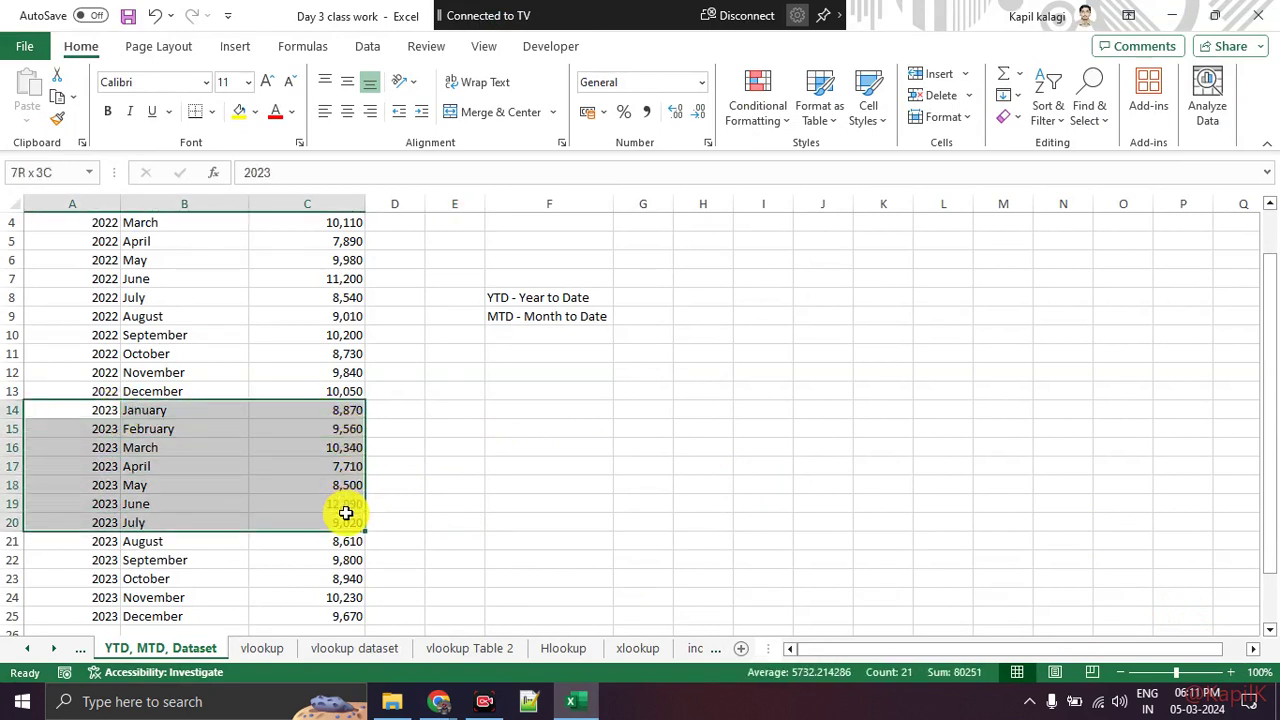
pyautogui.moveTo(346, 509); pyautogui.dragTo(352, 480)
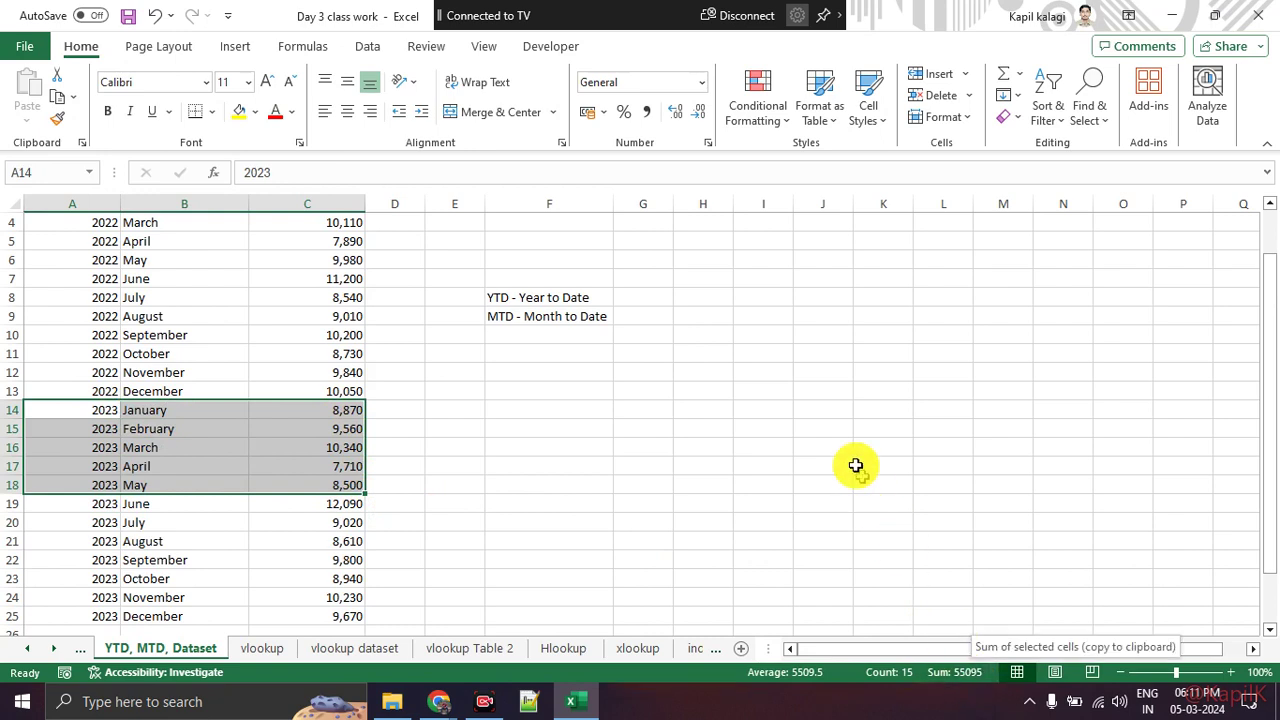
# Step: Label cell I9 'Jan to May 2023', correcting the mistyped year
pyautogui.click(728, 316)
pyautogui.click(763, 316)
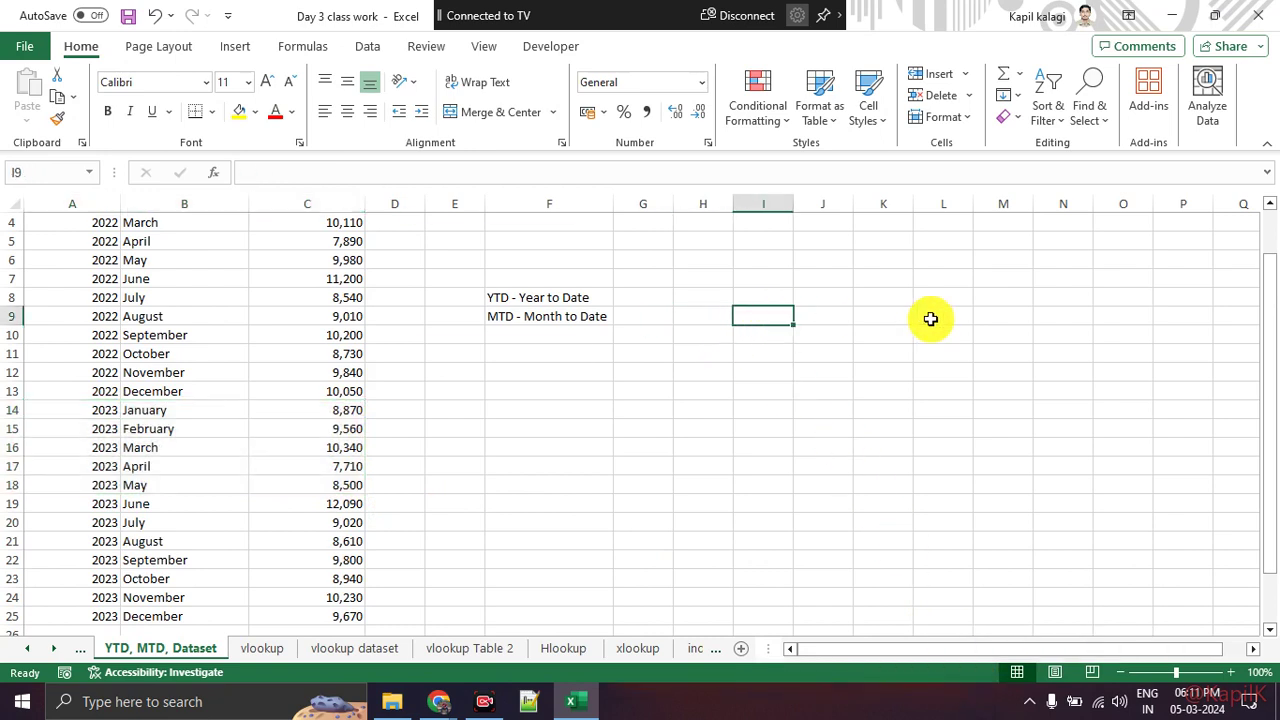
pyautogui.write('Jan')
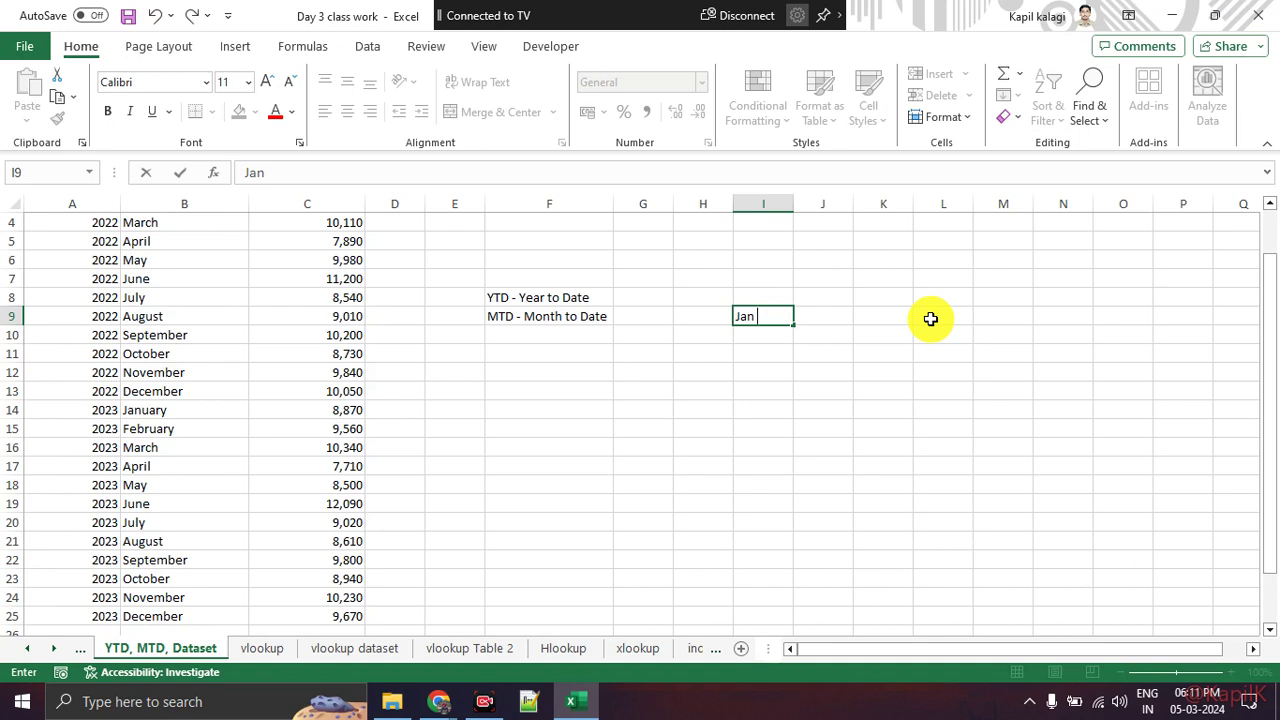
pyautogui.press('Return')
pyautogui.press('Up')
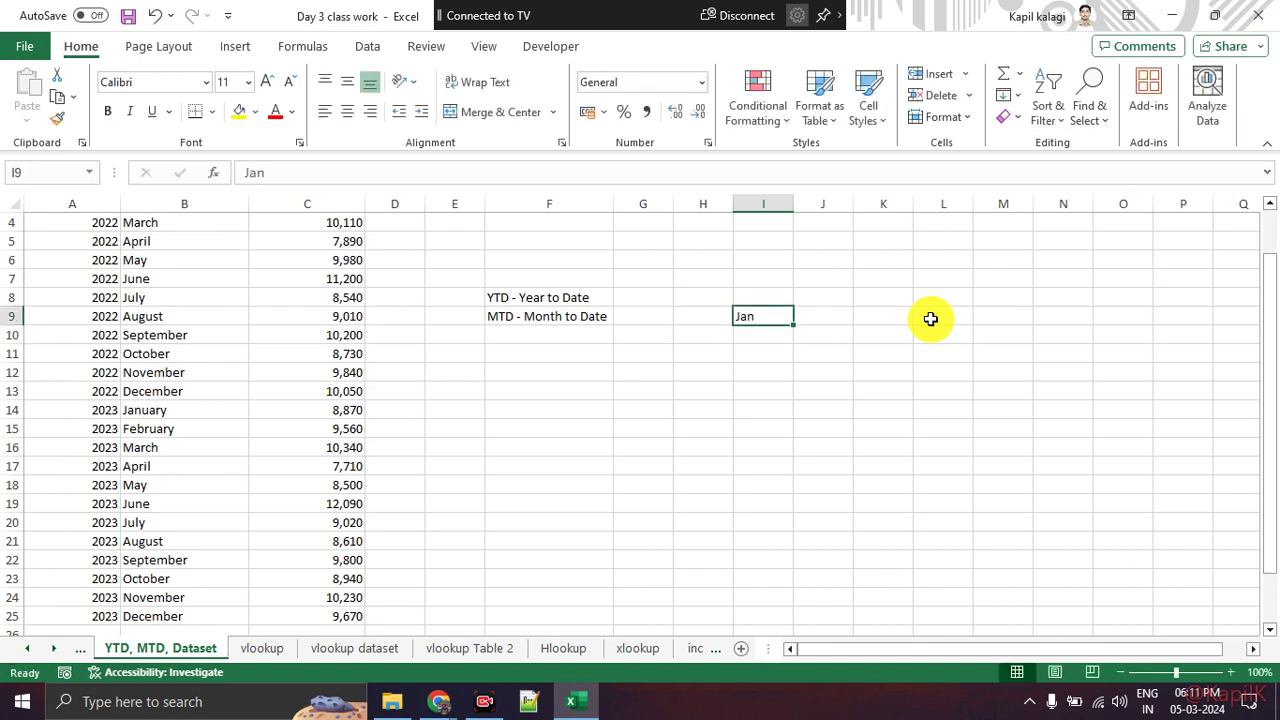
pyautogui.doubleClick(777, 317)
pyautogui.write('to May 2024')
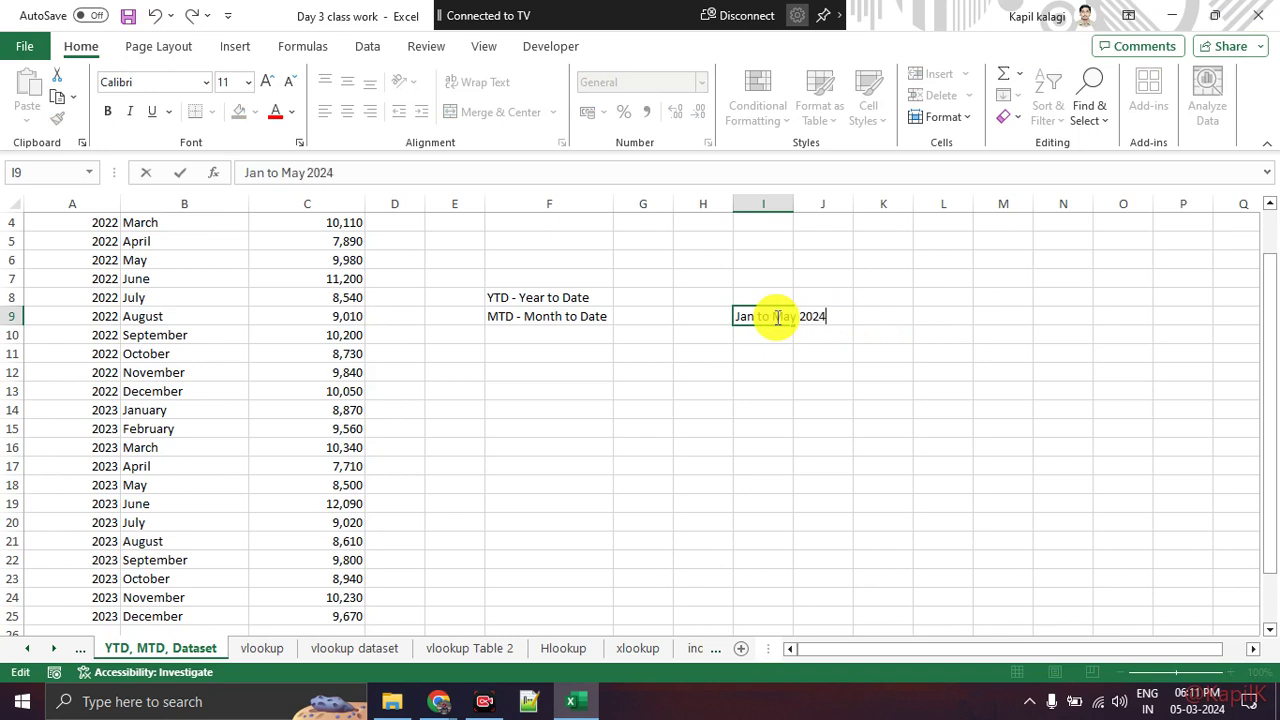
pyautogui.press('Return')
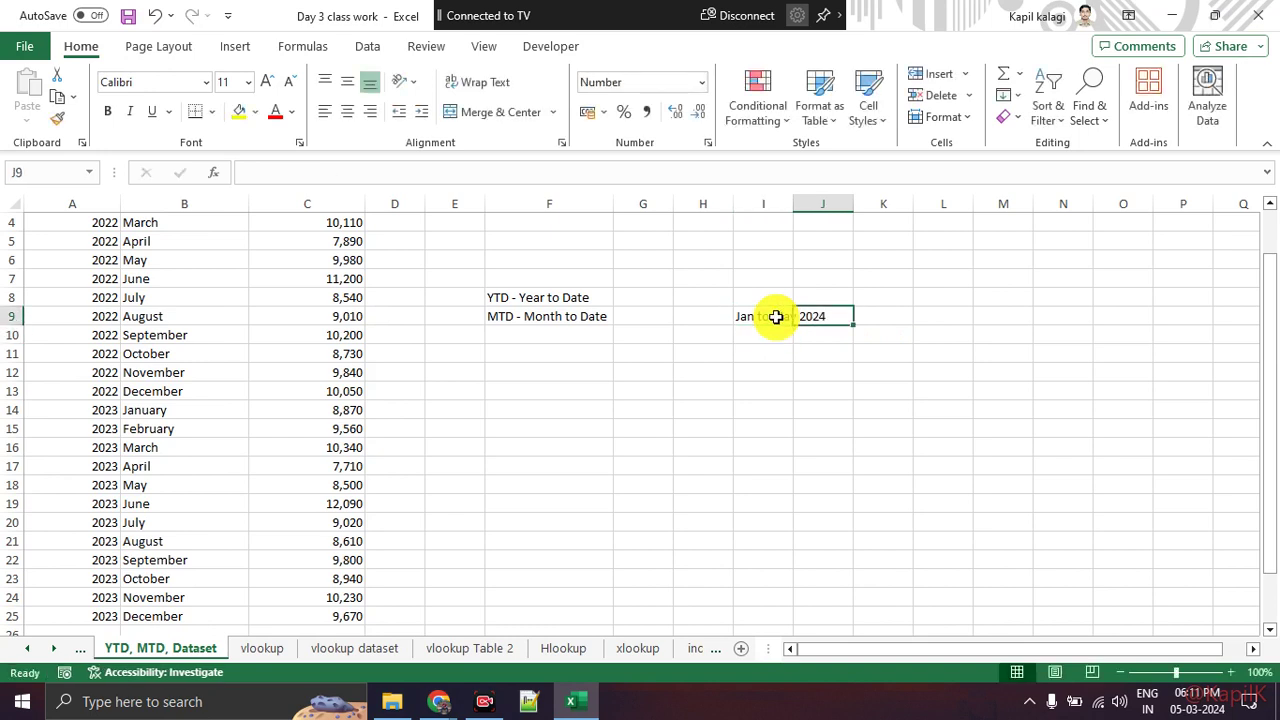
pyautogui.click(778, 316)
pyautogui.click(366, 165)
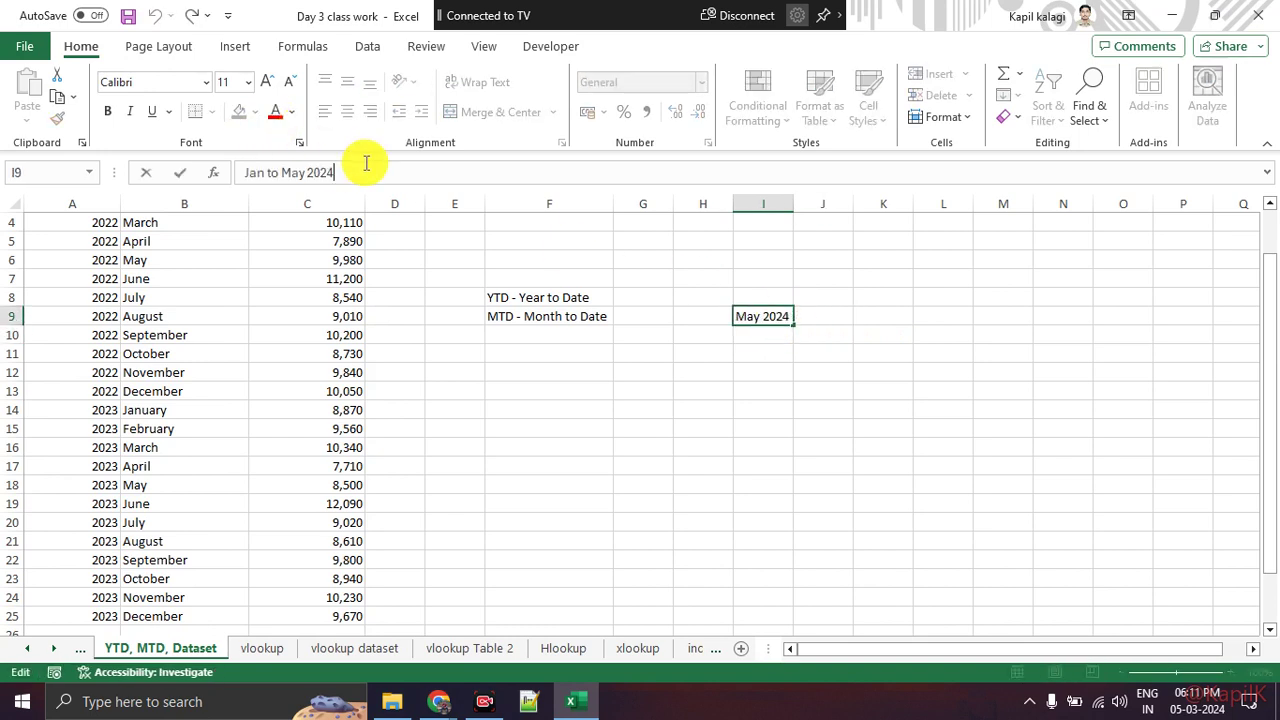
pyautogui.press('BackSpace')
pyautogui.write('3')
pyautogui.press('Return')
# Step: Widen column I and enter the 55,055 total in J9
pyautogui.moveTo(796, 197); pyautogui.dragTo(830, 197)
pyautogui.click(871, 314)
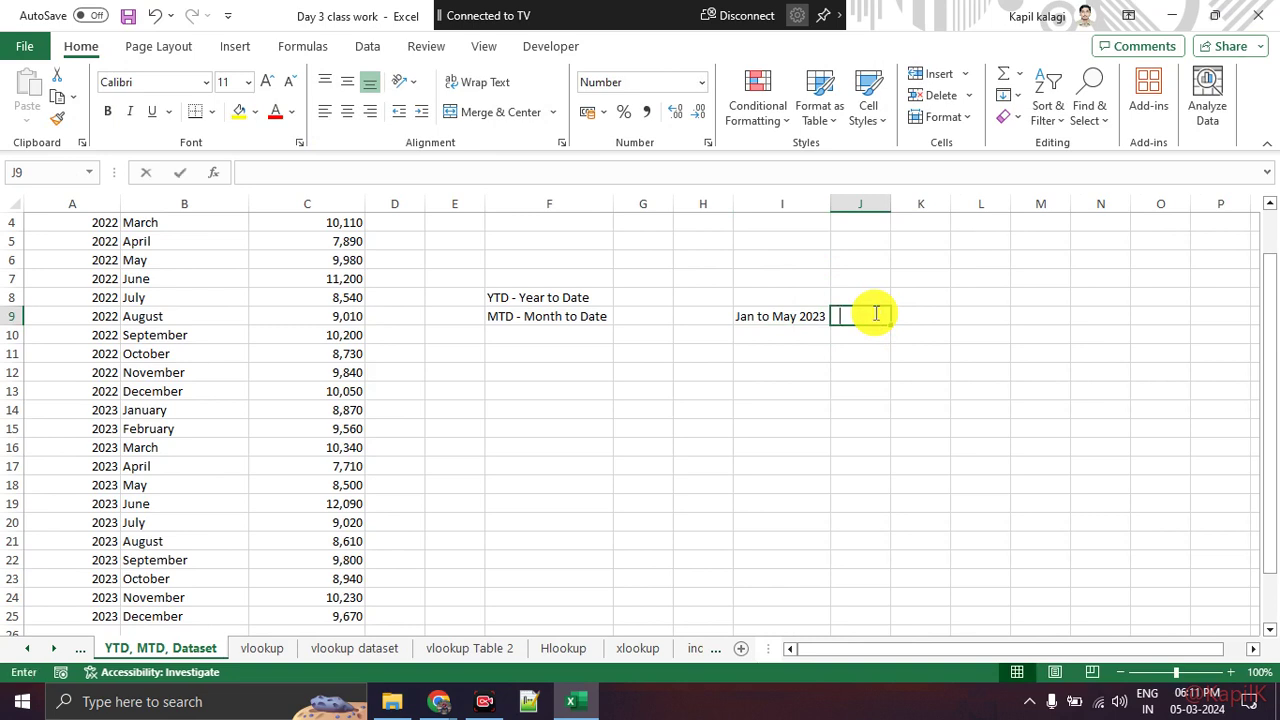
pyautogui.write('55655')
pyautogui.press('Return')
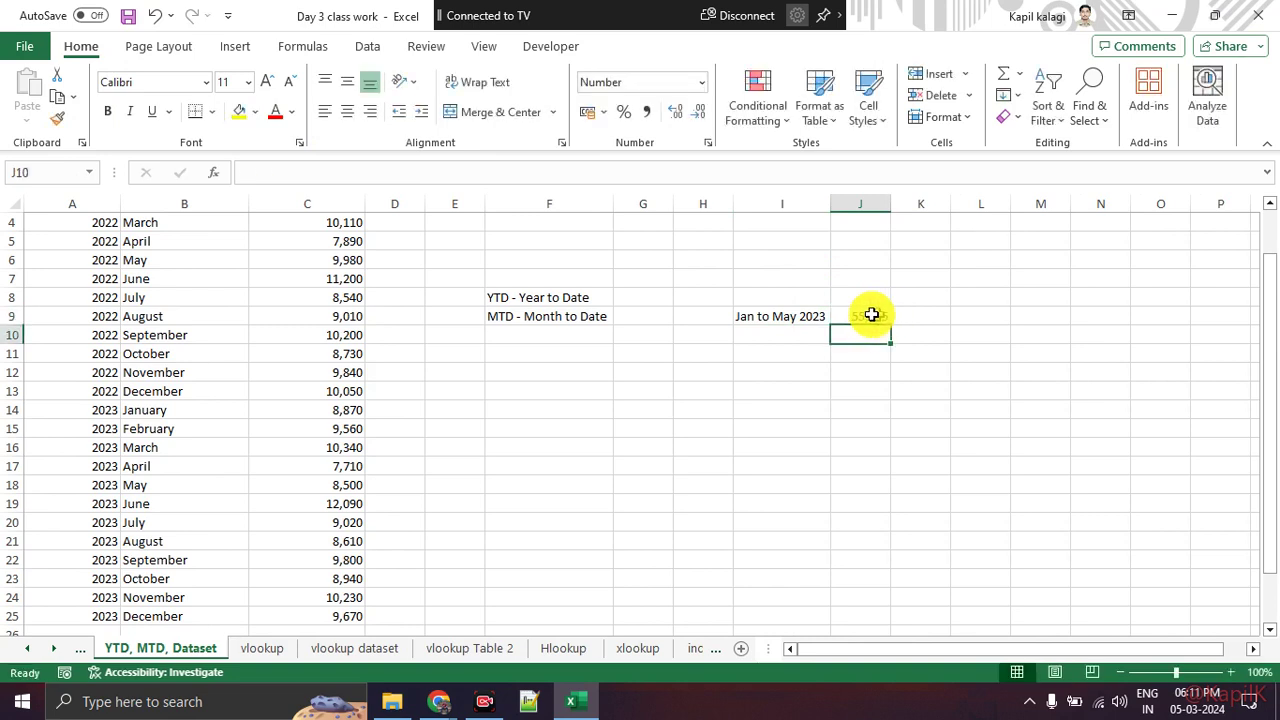
pyautogui.click(786, 331)
pyautogui.click(882, 316)
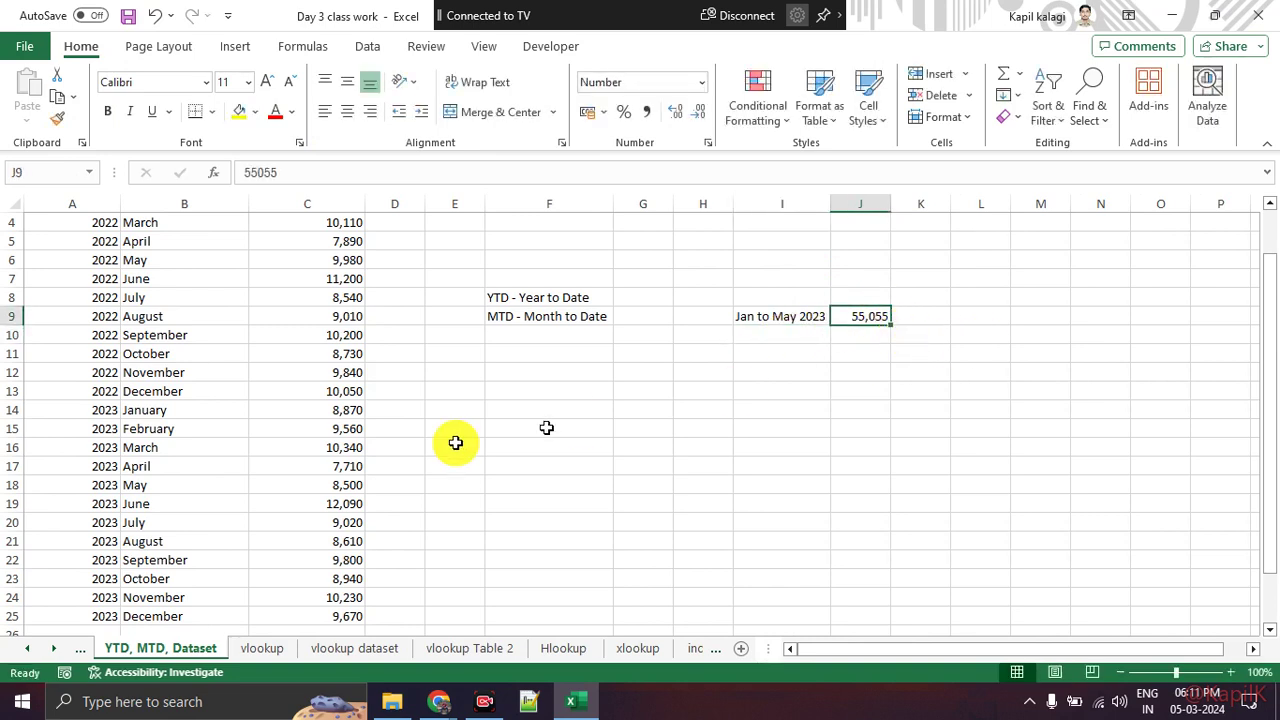
pyautogui.scroll(1, 190, 450)
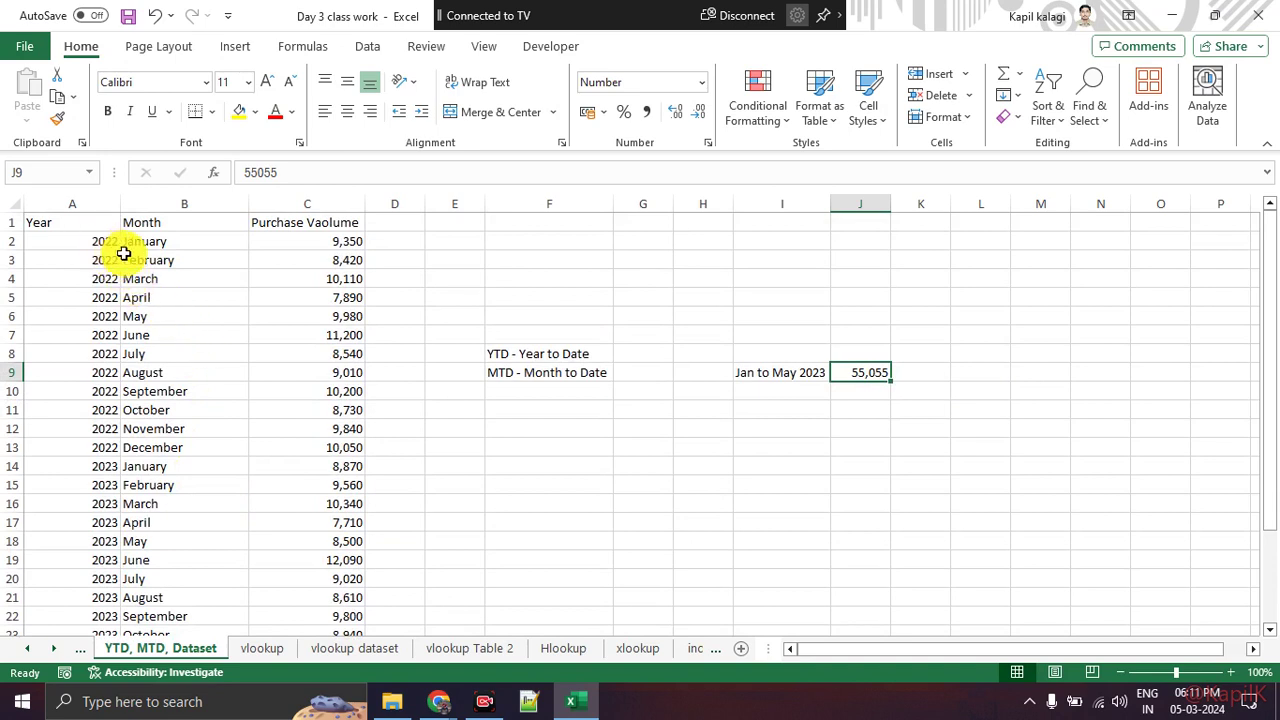
# Step: Select the January to May 2022 purchase values to check their sum
pyautogui.click(343, 317)
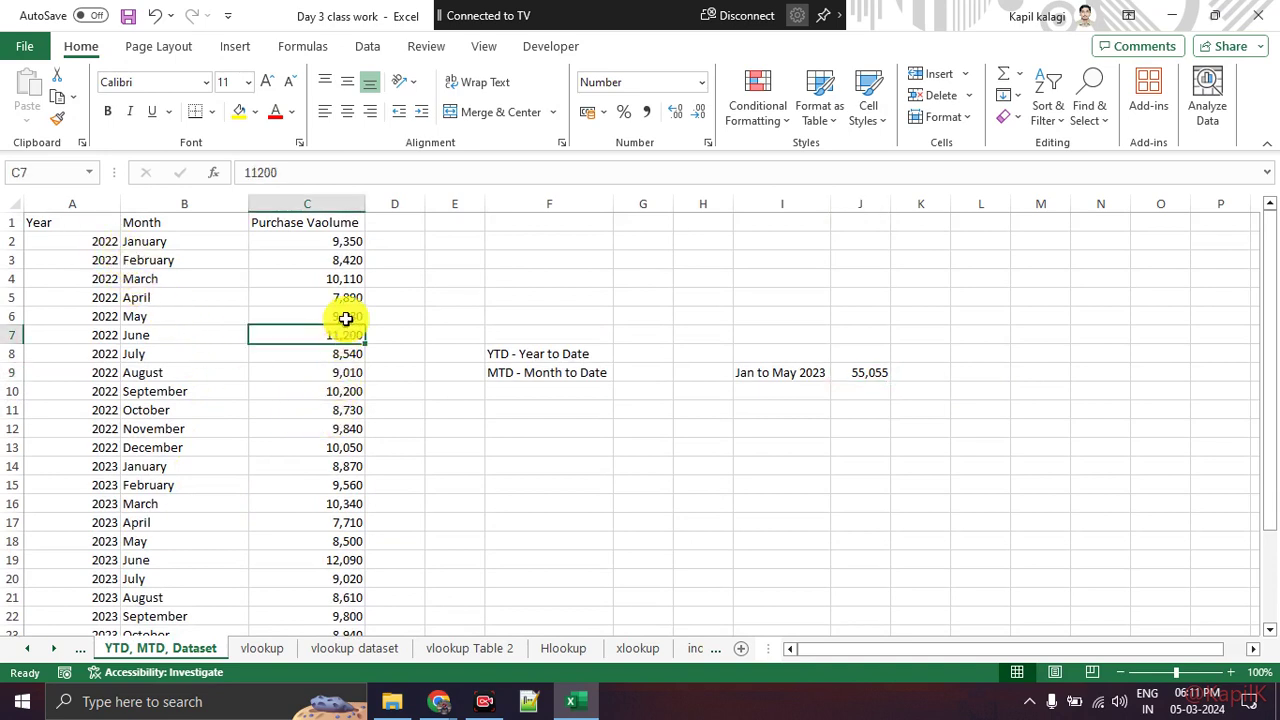
pyautogui.click(343, 390)
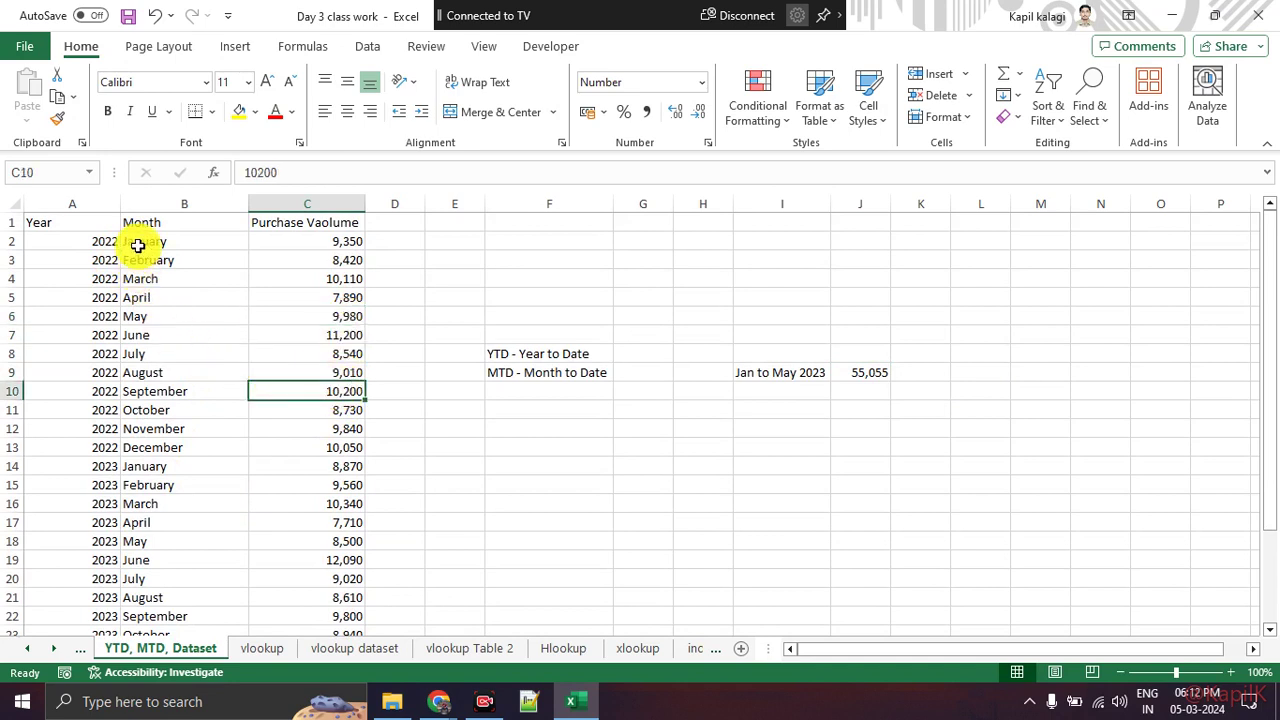
pyautogui.moveTo(300, 241); pyautogui.dragTo(337, 316)
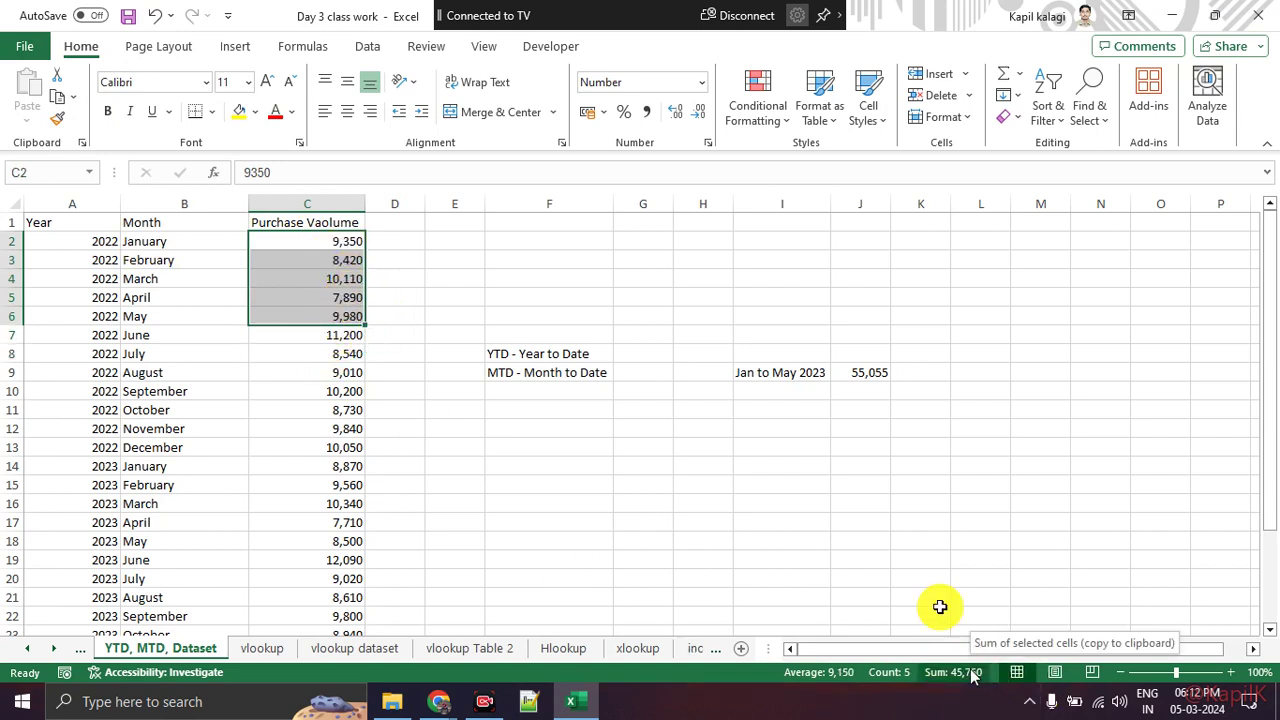
# Step: Enter 'Jan to May 2022' in I10 and its 45,750 total in J10
pyautogui.click(776, 395)
pyautogui.write('Jan')
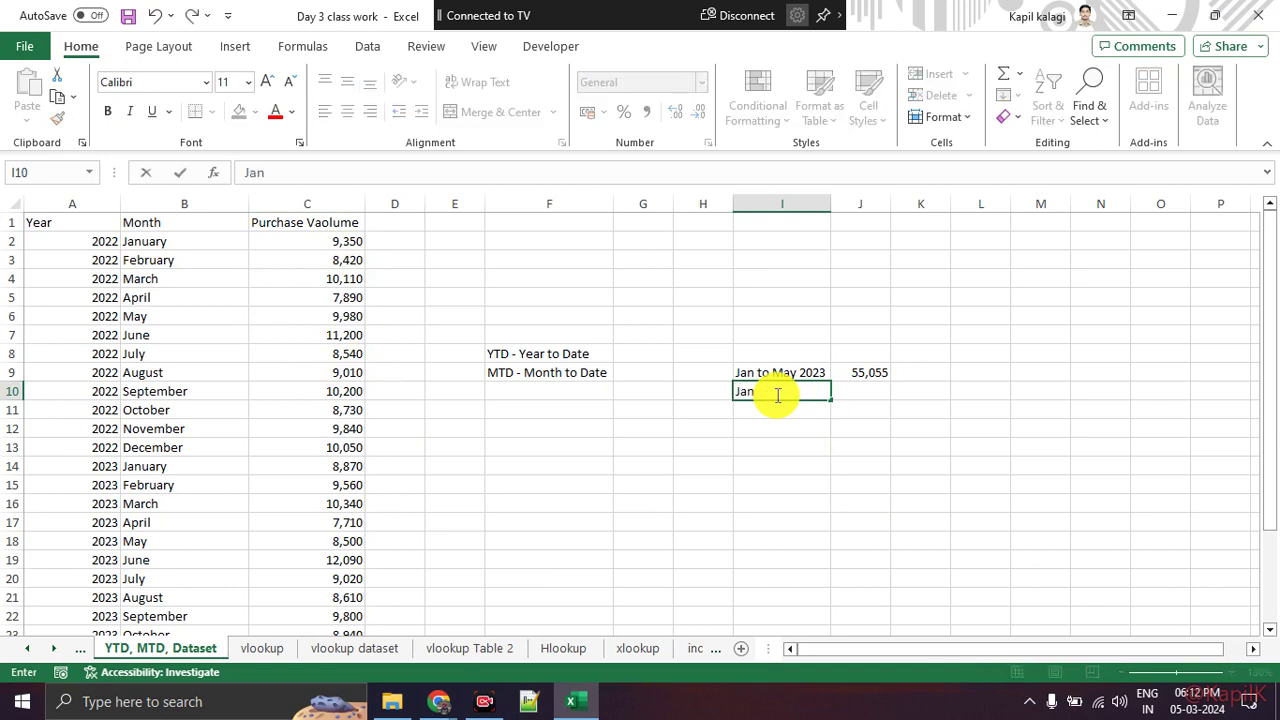
pyautogui.write(' to May 2022')
pyautogui.press('Return')
pyautogui.press('Up')
pyautogui.press('Right')
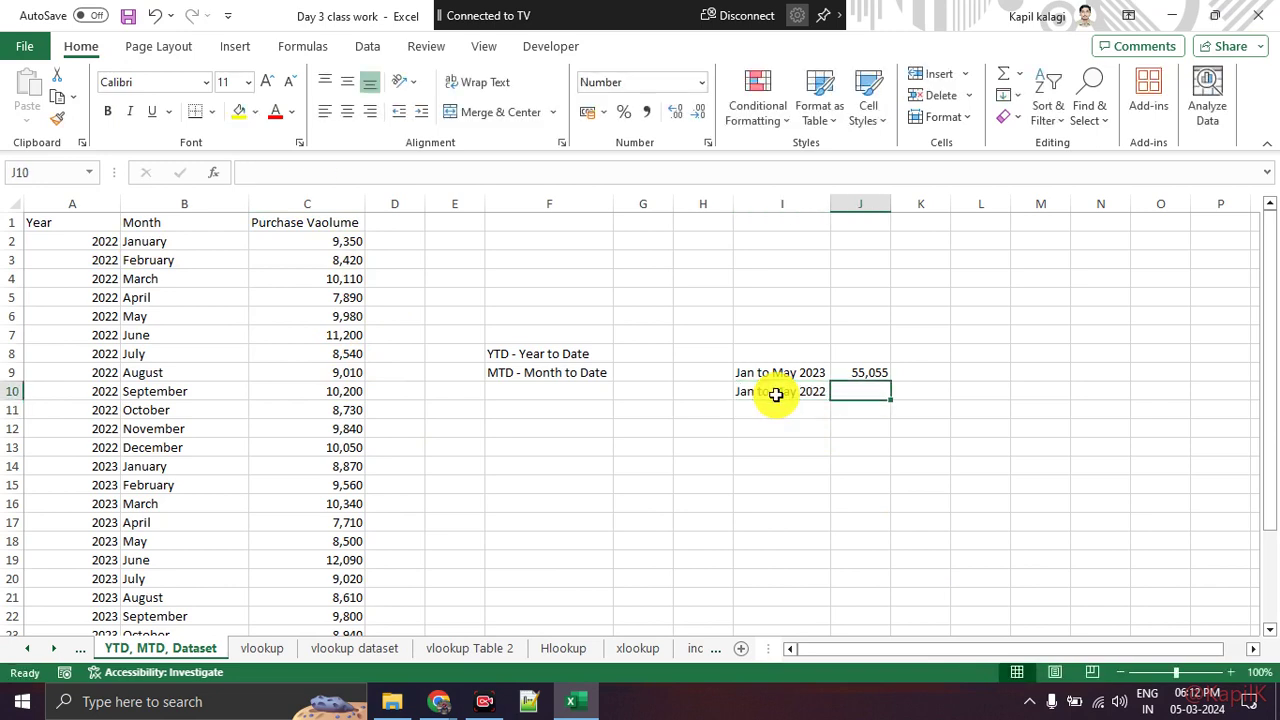
pyautogui.write('45')
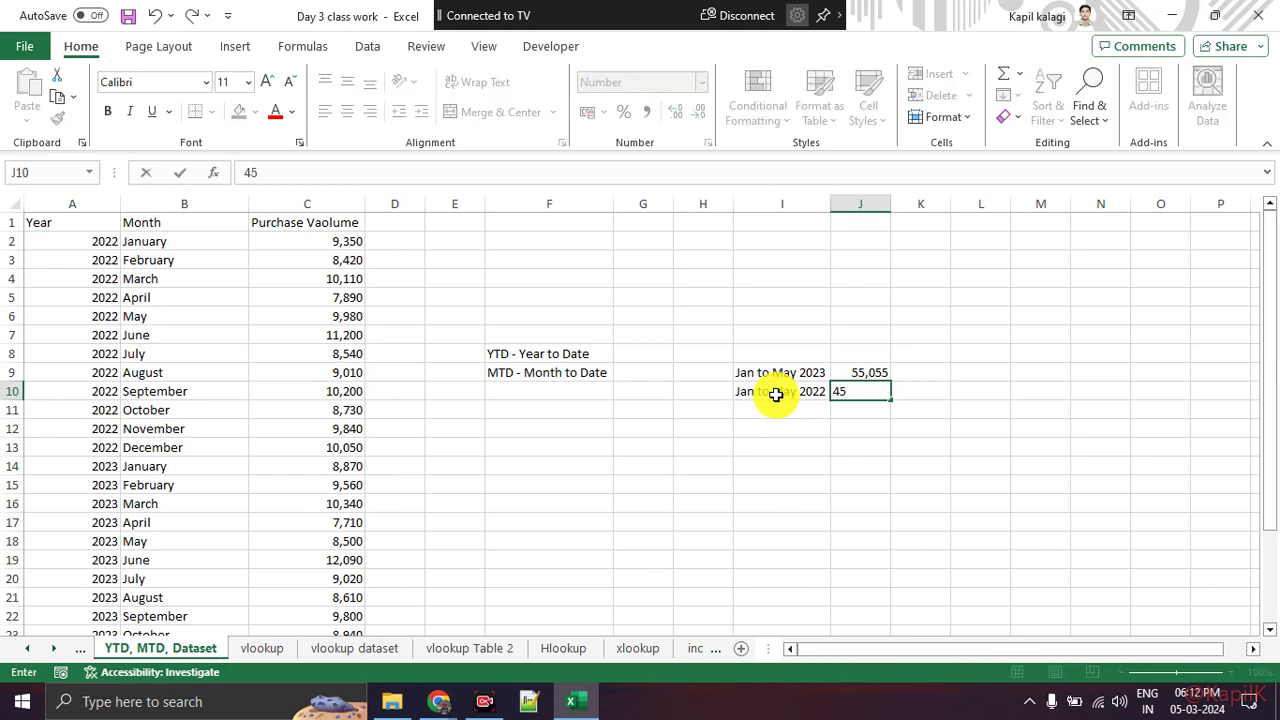
pyautogui.write(',750')
pyautogui.press('Return')
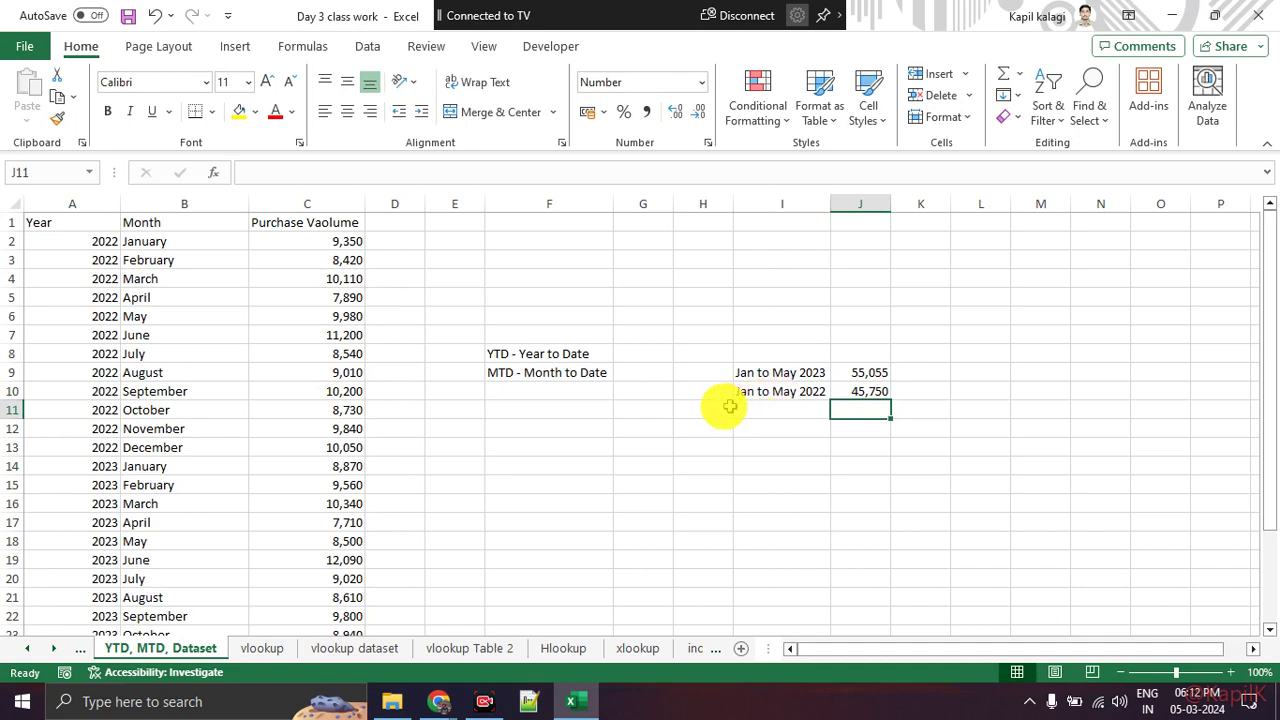
pyautogui.hotkey('ctrl', '1')
pyautogui.moveTo(586, 140); pyautogui.dragTo(738, 147)
pyautogui.moveTo(658, 150)
pyautogui.mouseDown()
pyautogui.moveTo(652, 514)
pyautogui.moveTo(632, 482)
pyautogui.moveTo(688, 482)
pyautogui.mouseUp()
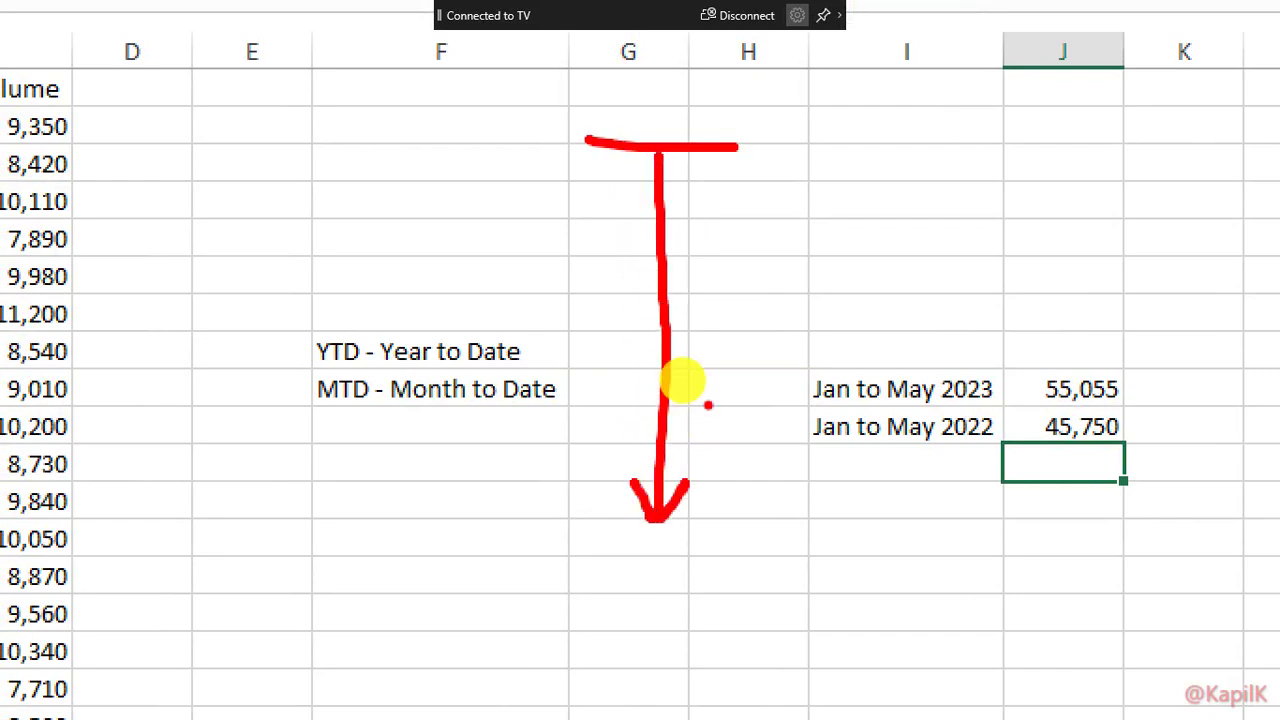
pyautogui.moveTo(282, 340); pyautogui.dragTo(408, 296)
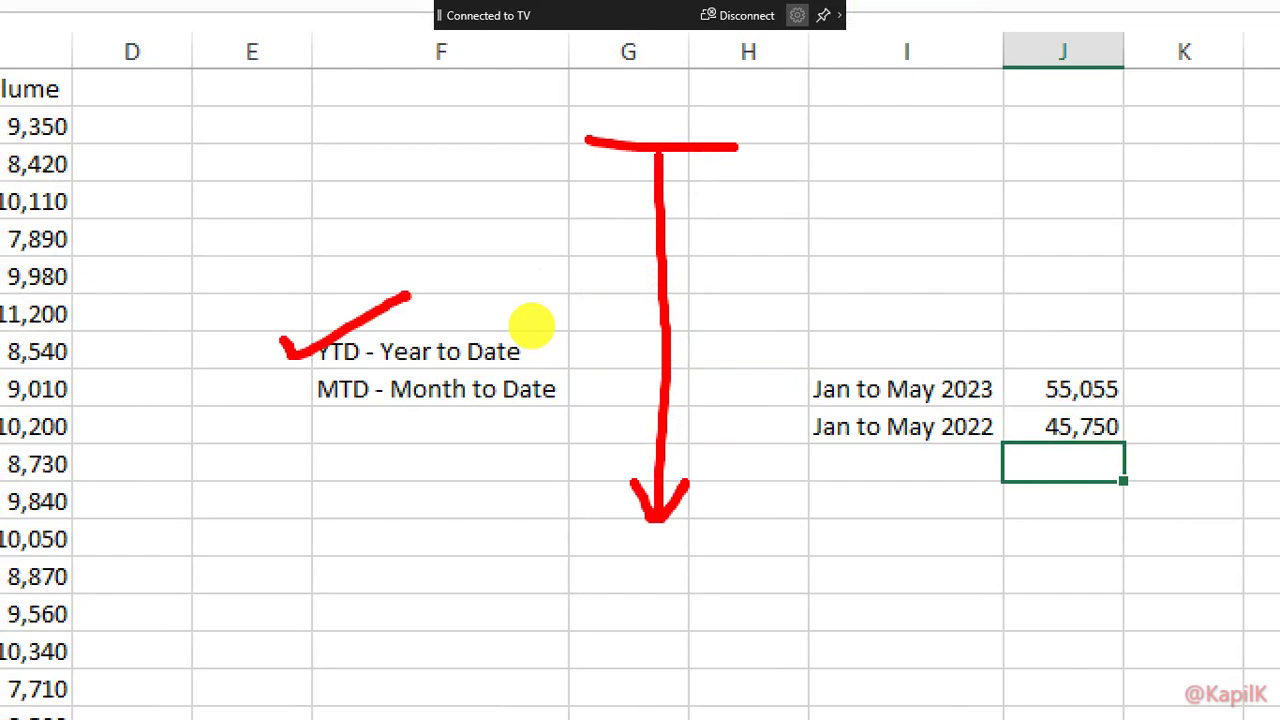
pyautogui.press('Escape')
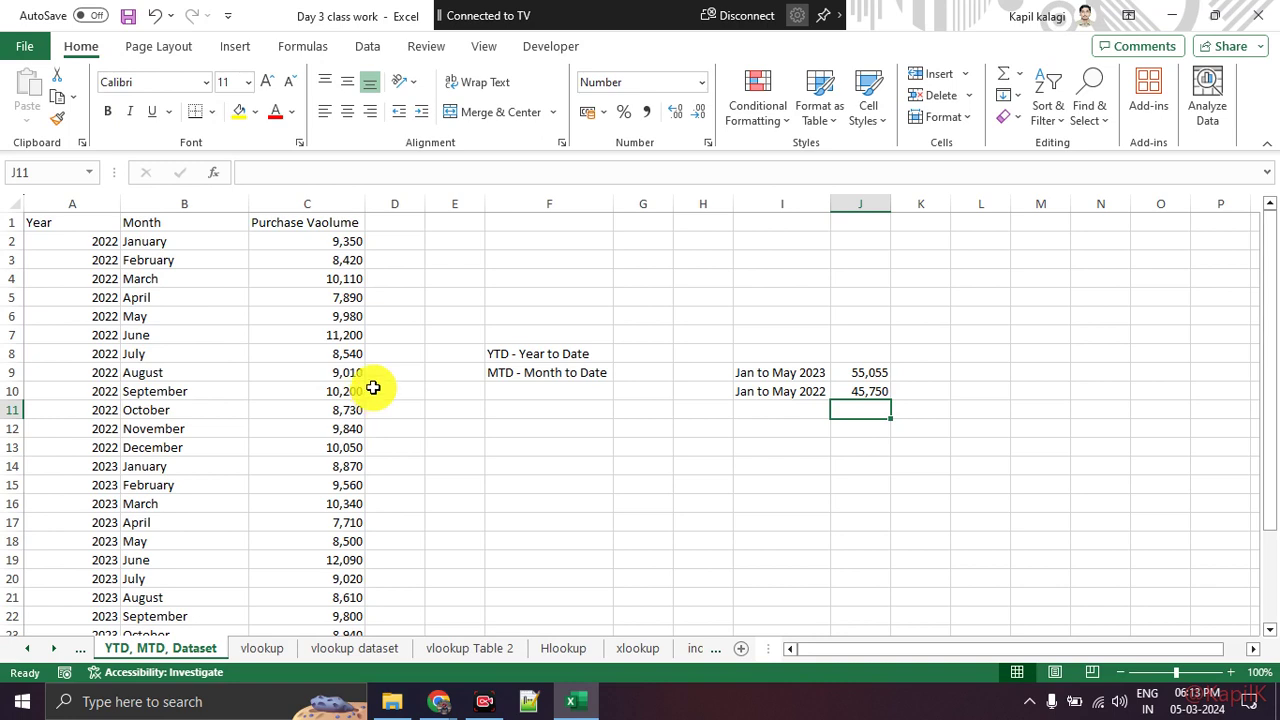
pyautogui.click(373, 391)
pyautogui.click(346, 241)
pyautogui.moveTo(346, 241)
pyautogui.mouseDown()
pyautogui.moveTo(350, 299)
pyautogui.moveTo(351, 281)
pyautogui.mouseUp()
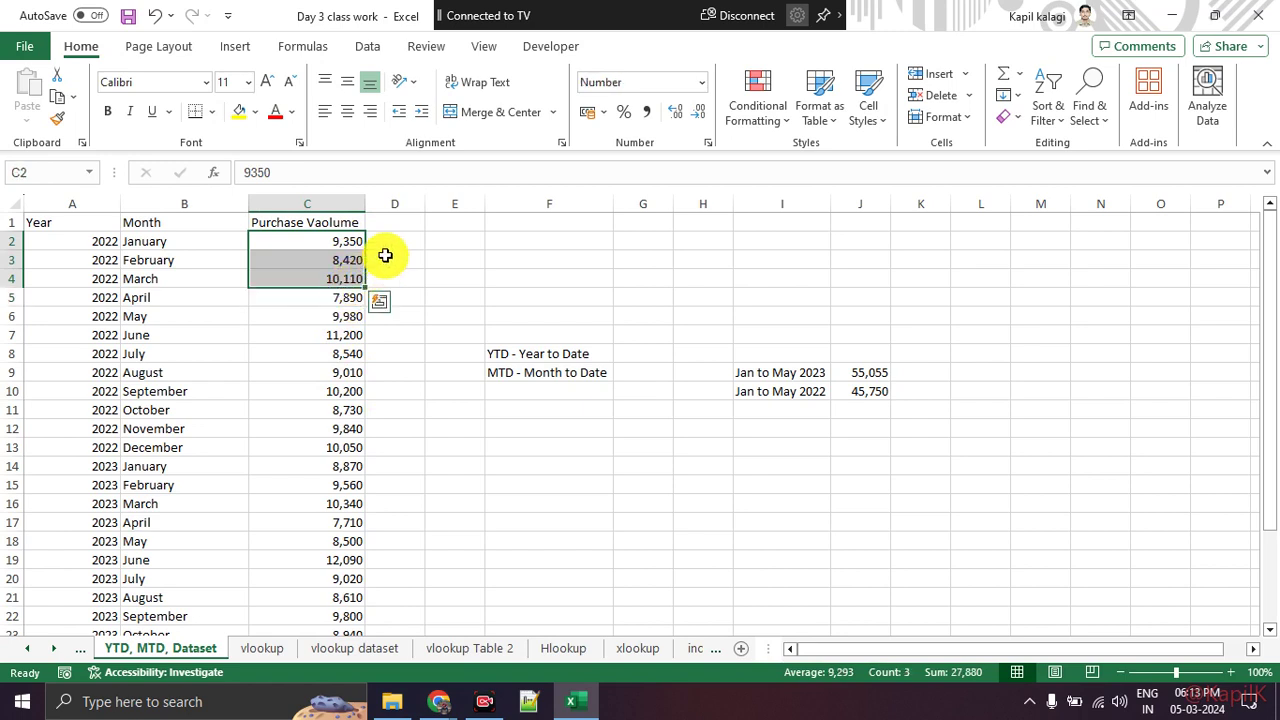
pyautogui.click(385, 258)
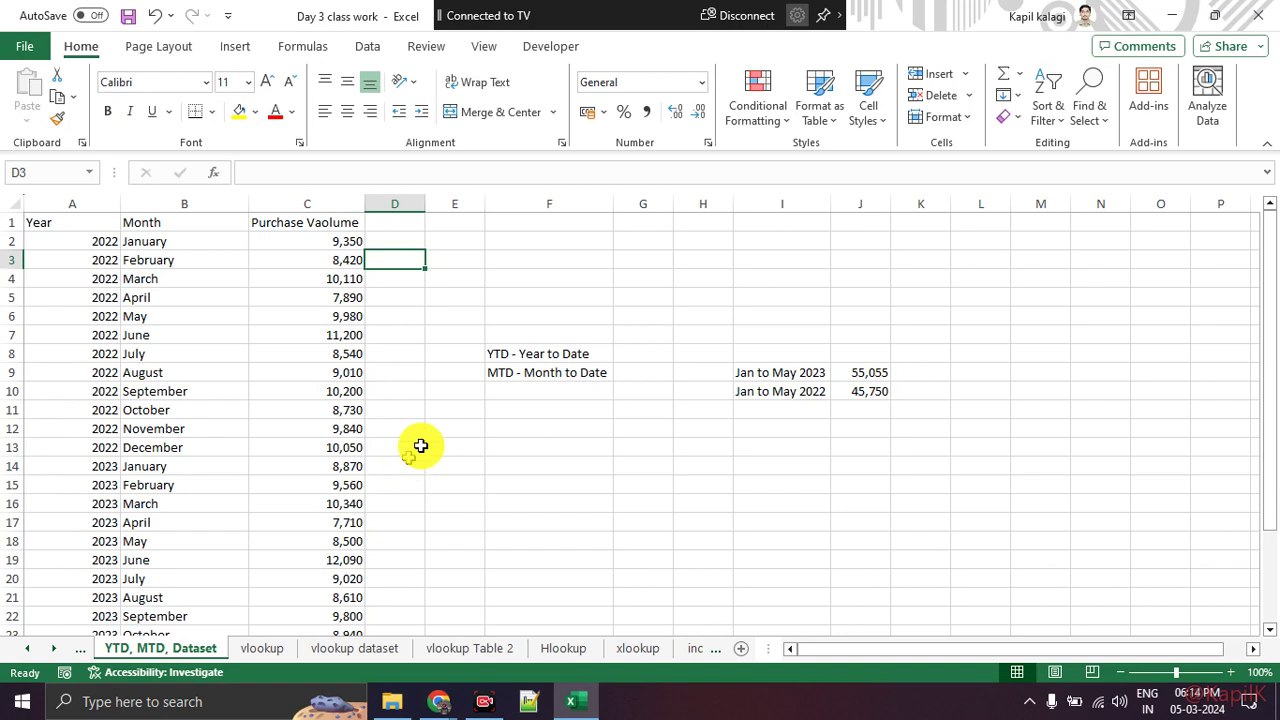
pyautogui.click(800, 468)
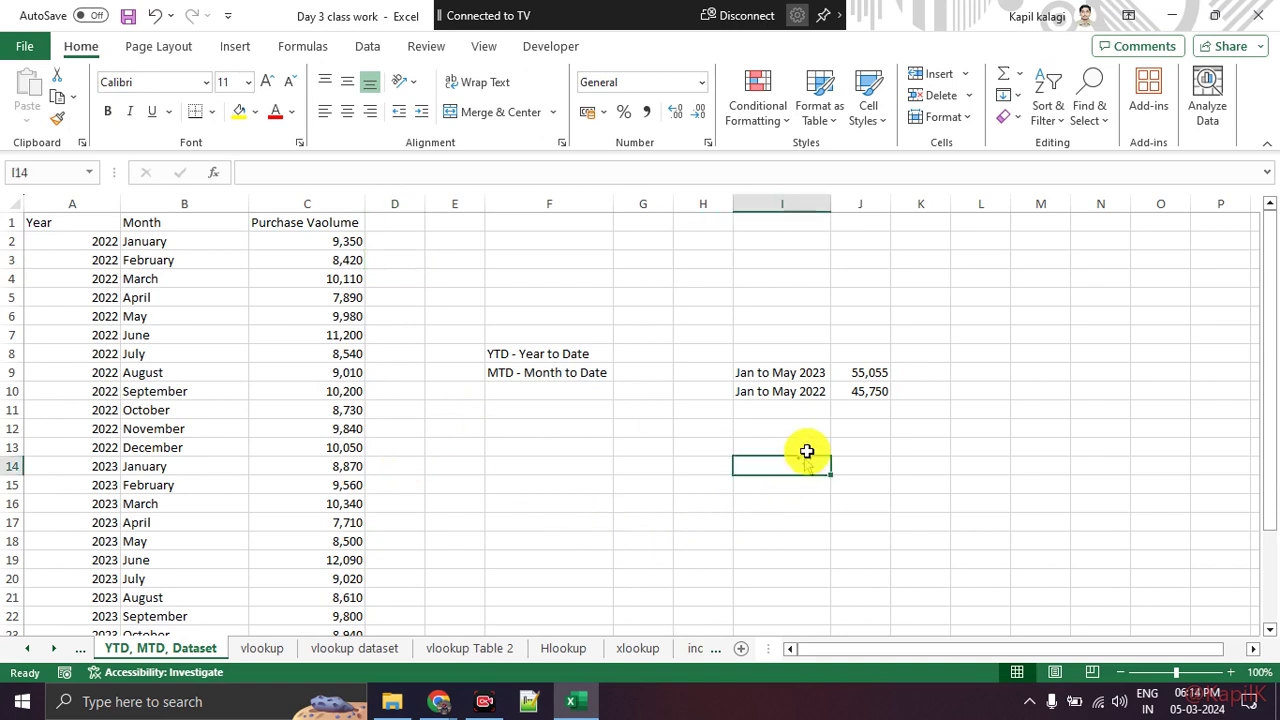
# Step: Enter =J9-J10 in J11 to get the 9,305 difference
pyautogui.moveTo(795, 372); pyautogui.dragTo(848, 409)
pyautogui.click(820, 488)
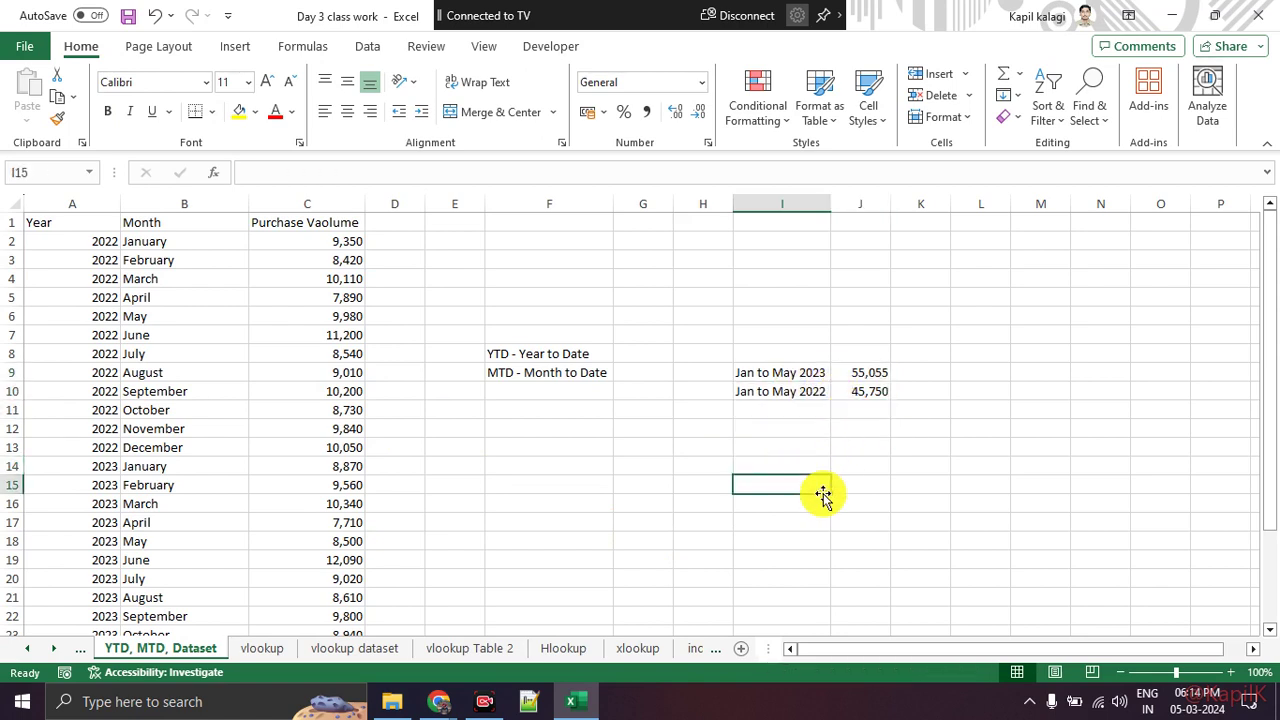
pyautogui.click(862, 408)
pyautogui.moveTo(875, 374); pyautogui.dragTo(871, 391)
pyautogui.click(857, 428)
pyautogui.click(873, 410)
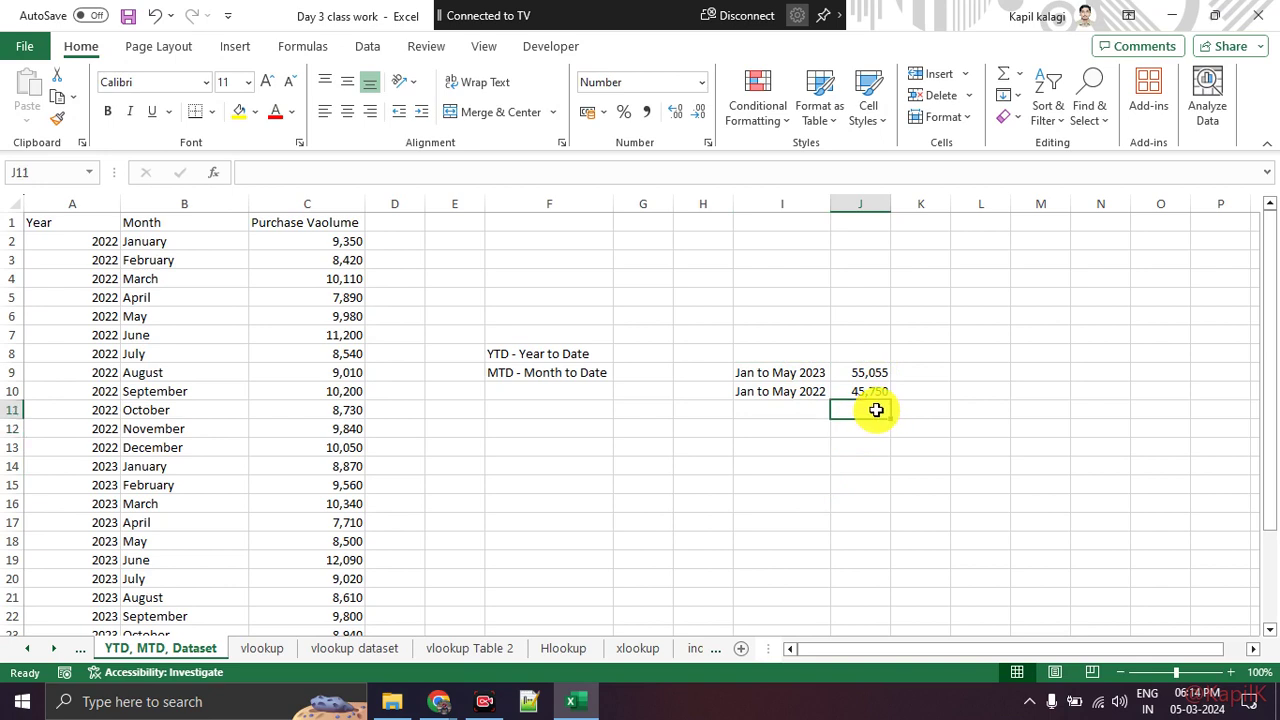
pyautogui.write('=')
pyautogui.click(873, 373)
pyautogui.write('-')
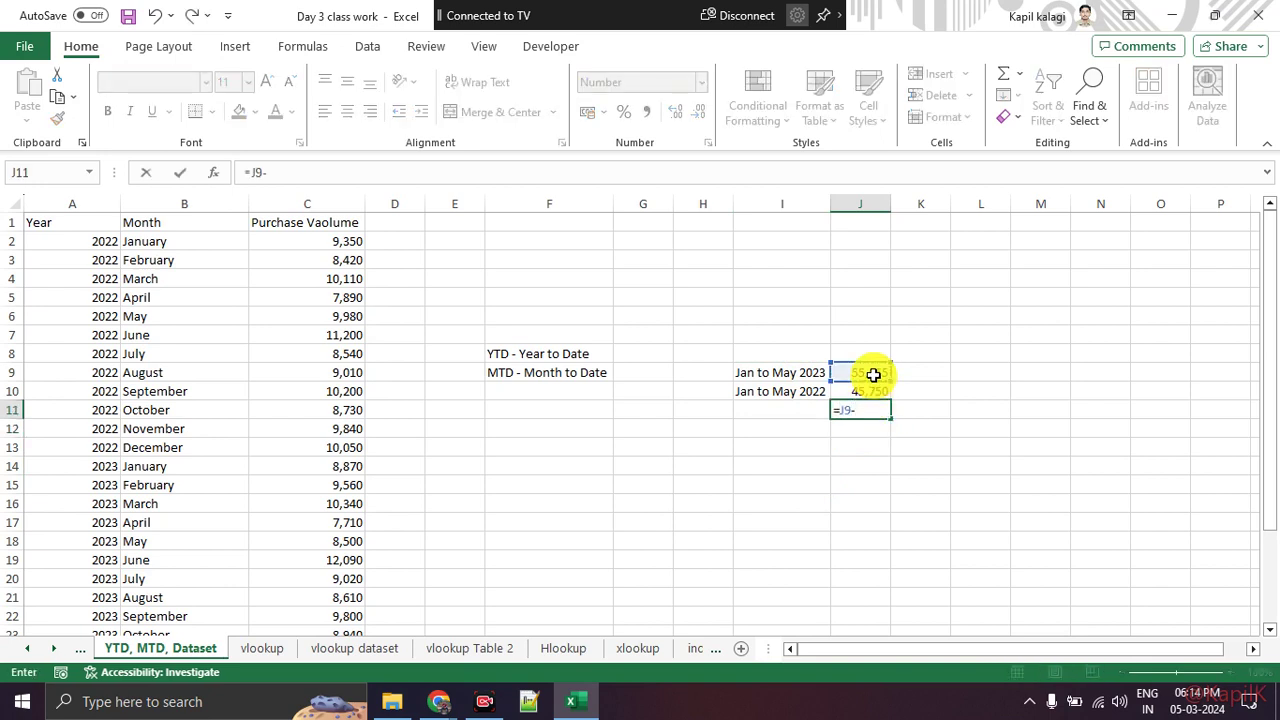
pyautogui.click(873, 391)
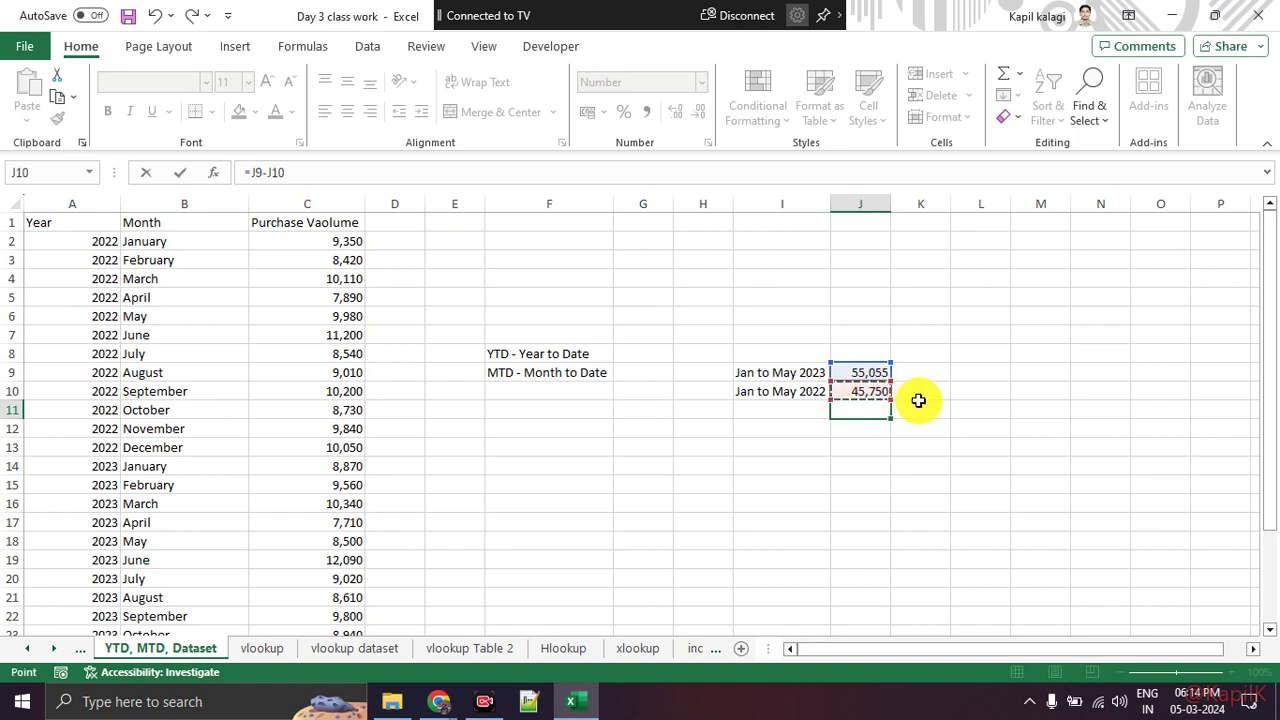
pyautogui.press('Return')
# Step: Compute growth in J12 as =J11/J10 and format it as Percent Style, showing 20%
pyautogui.write('=')
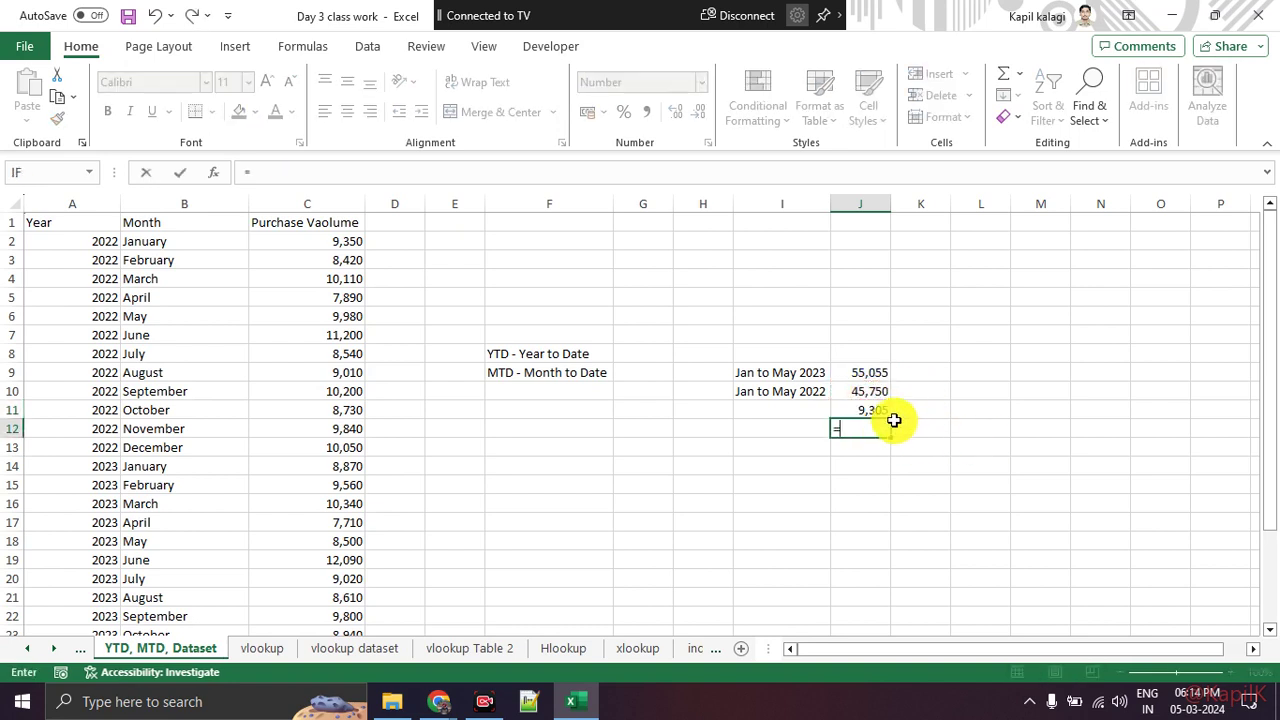
pyautogui.click(869, 410)
pyautogui.write('/')
pyautogui.click(868, 391)
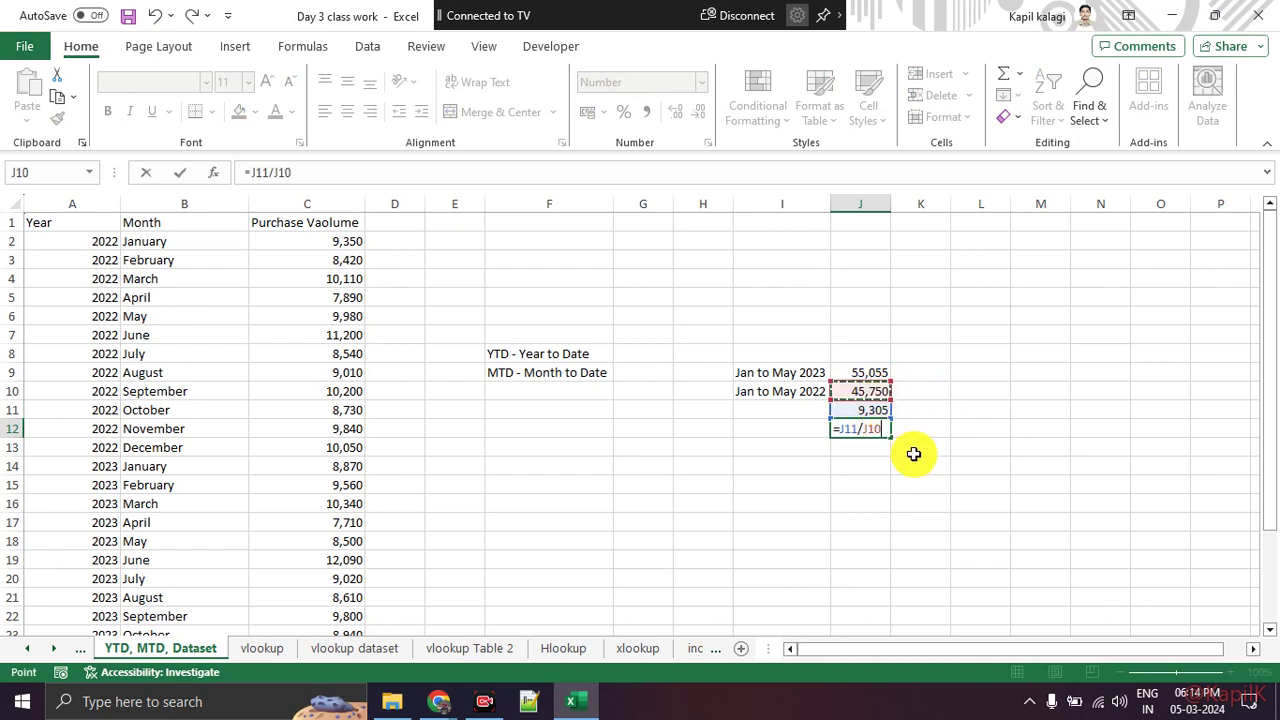
pyautogui.press('Return')
pyautogui.click(853, 430)
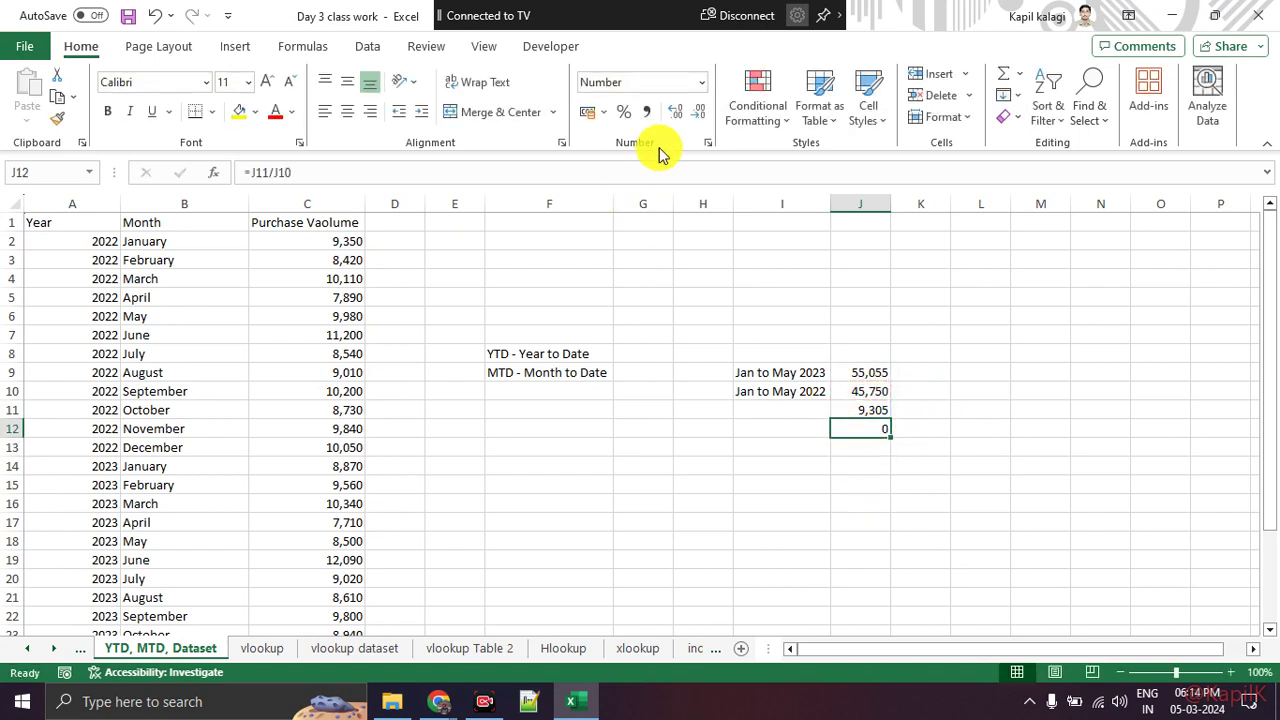
pyautogui.click(626, 114)
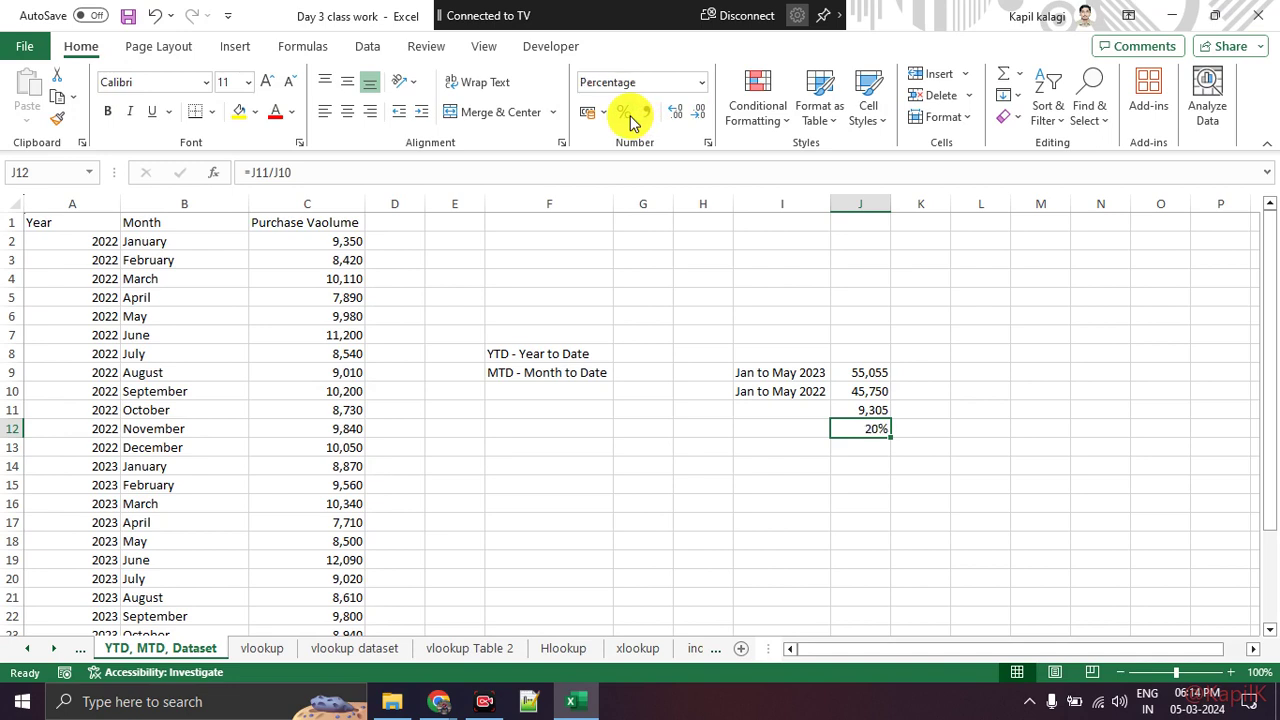
pyautogui.click(856, 520)
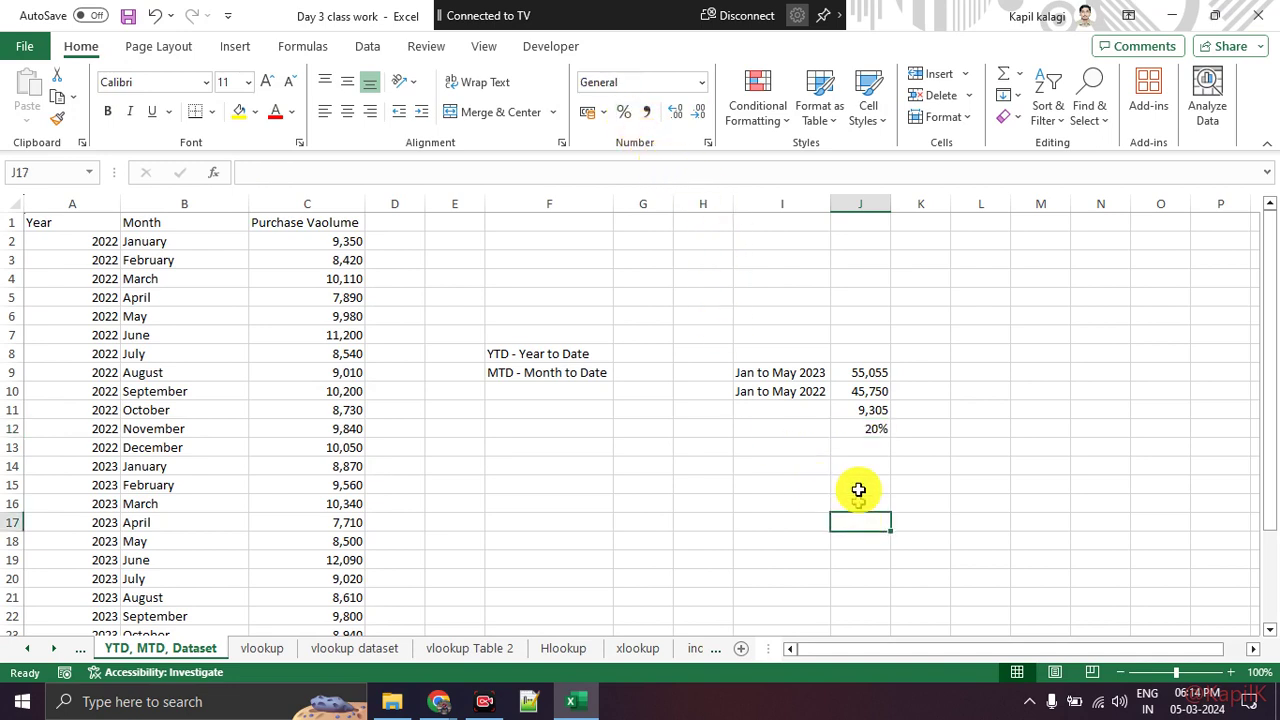
pyautogui.click(855, 432)
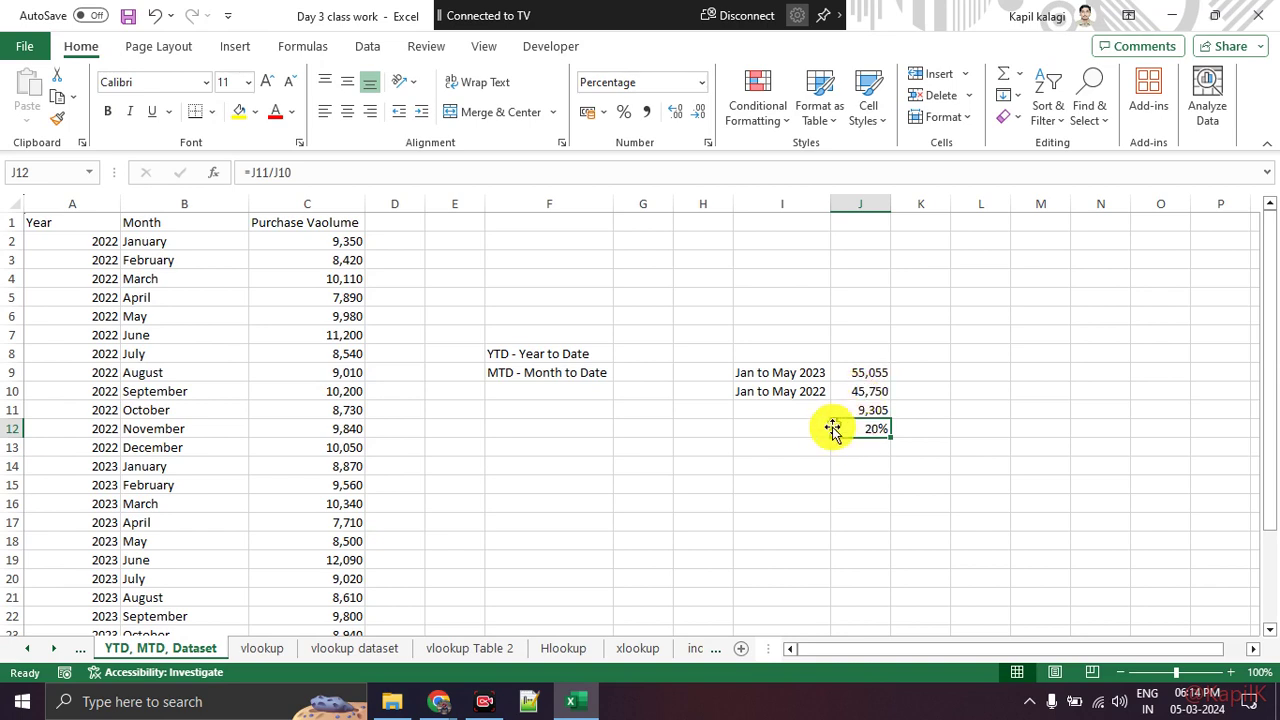
# Step: Enter sample values 100 in G15 and 40 in H15
pyautogui.moveTo(570, 412); pyautogui.dragTo(584, 549)
pyautogui.click(655, 485)
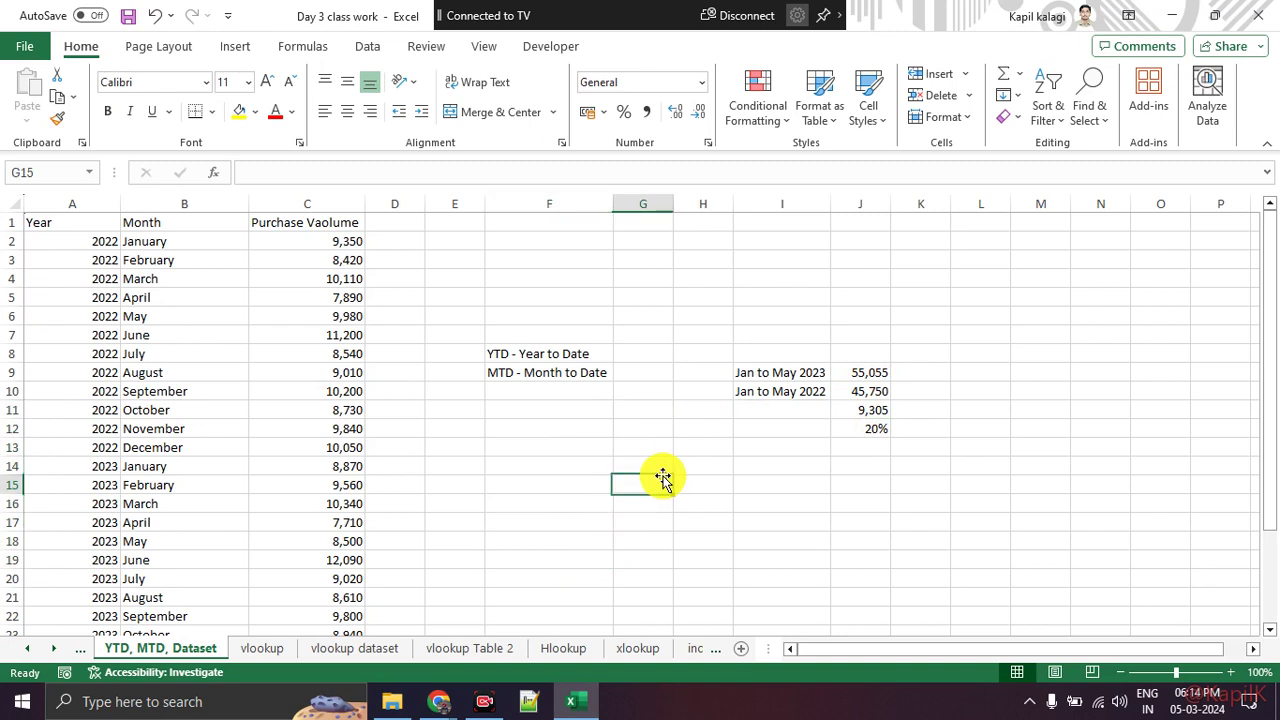
pyautogui.write('1000')
pyautogui.press('BackSpace')
pyautogui.hotkey('ctrl', 'Return')
pyautogui.press('Right')
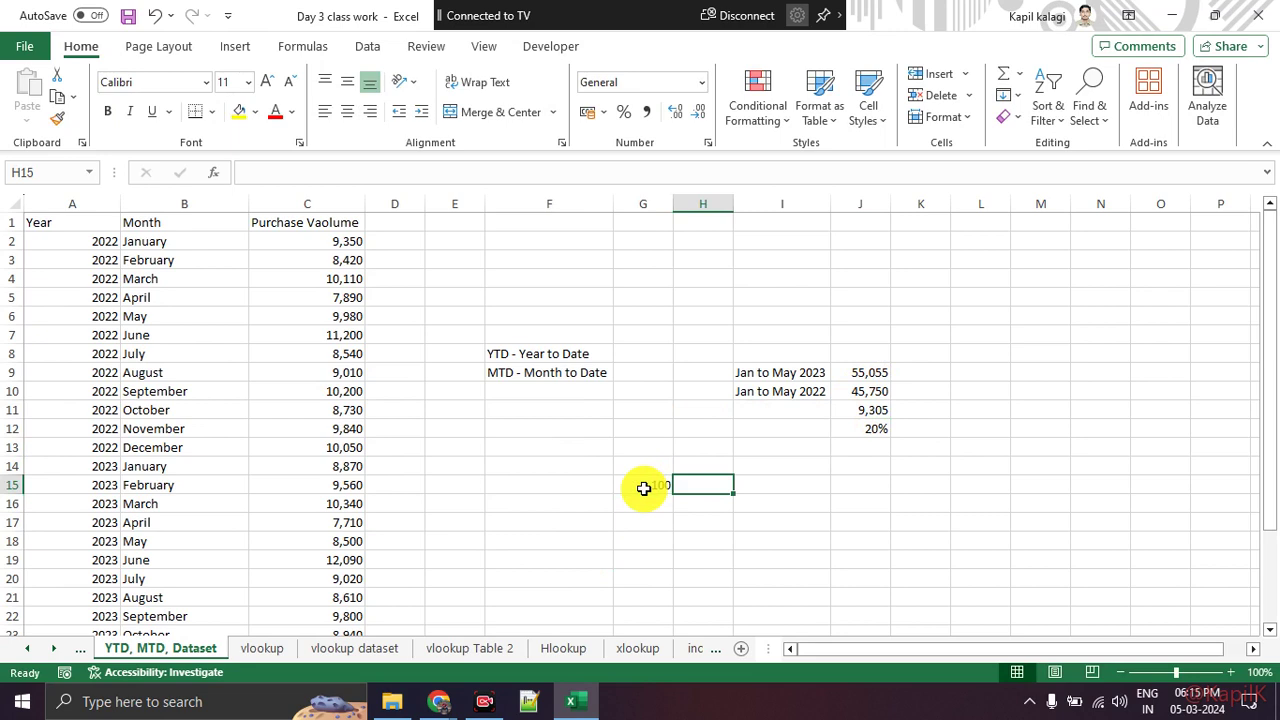
pyautogui.write('40')
pyautogui.press('Return')
pyautogui.press('Up')
pyautogui.press('Right')
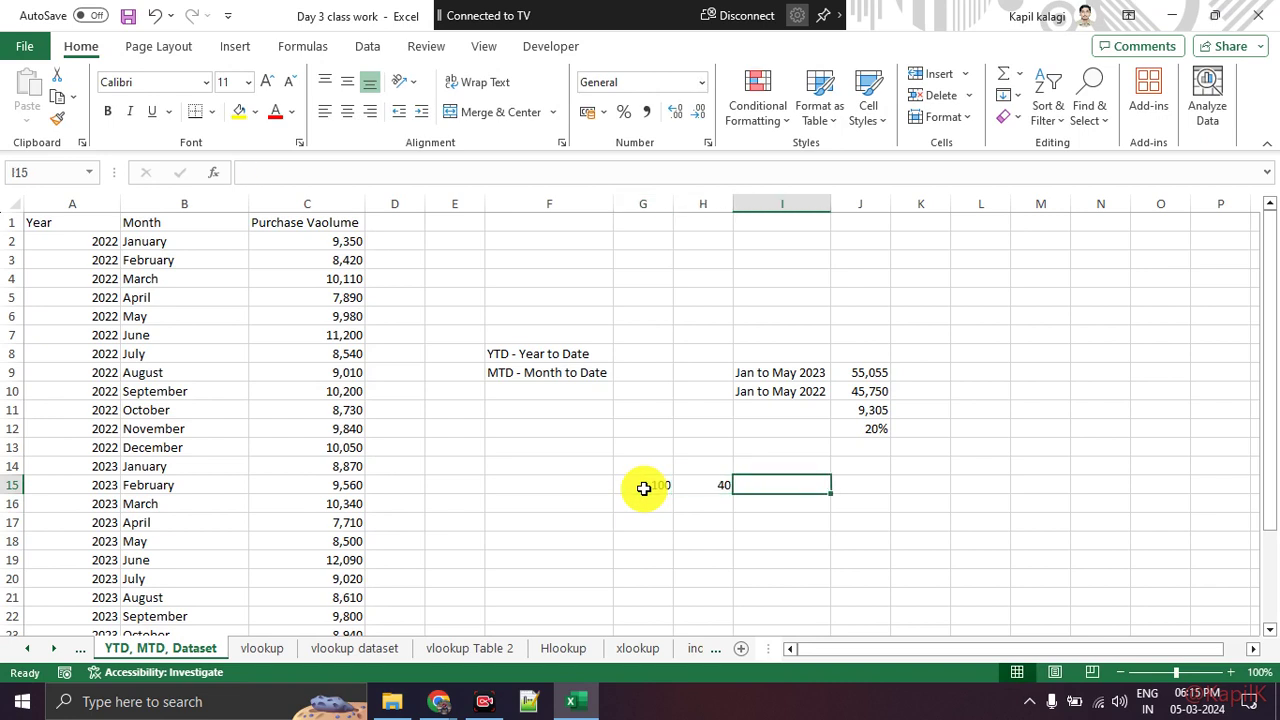
pyautogui.press('Left')
pyautogui.press('Left')
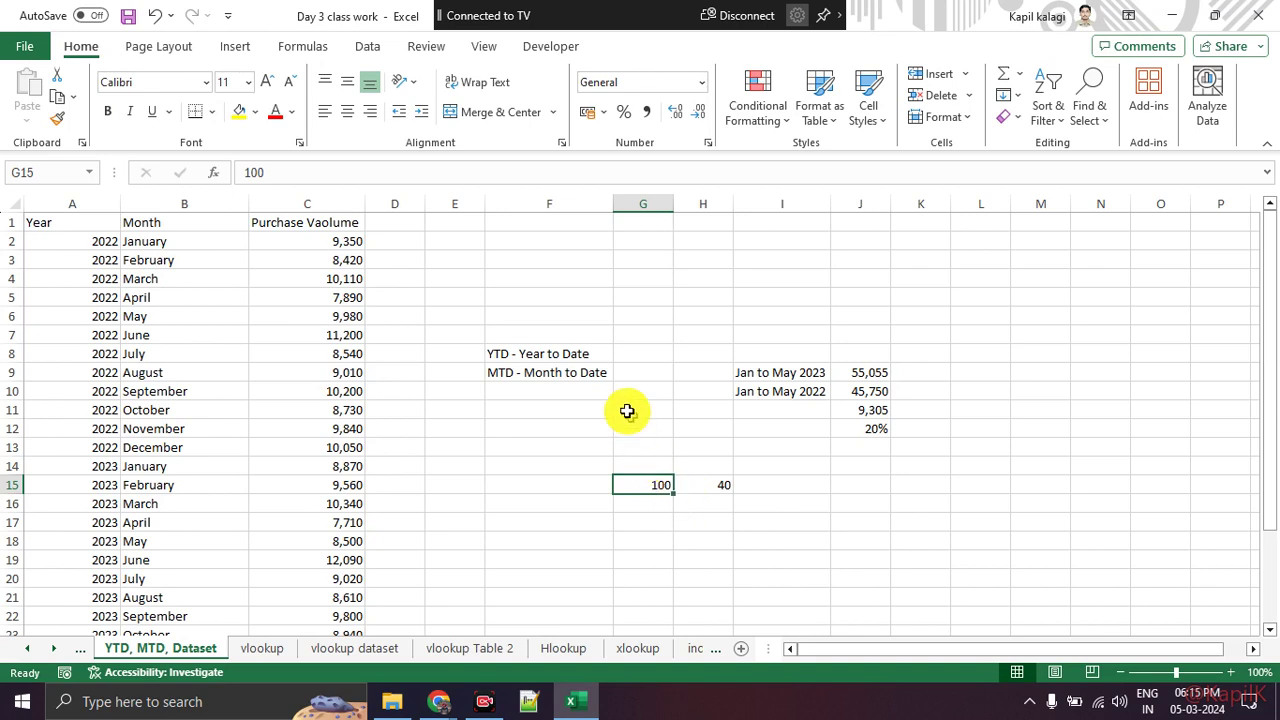
pyautogui.click(550, 335)
# Step: Type YoY, MoM and QnQ into F10, F11 and F12
pyautogui.press('Down')
pyautogui.press('Down')
pyautogui.press('Down')
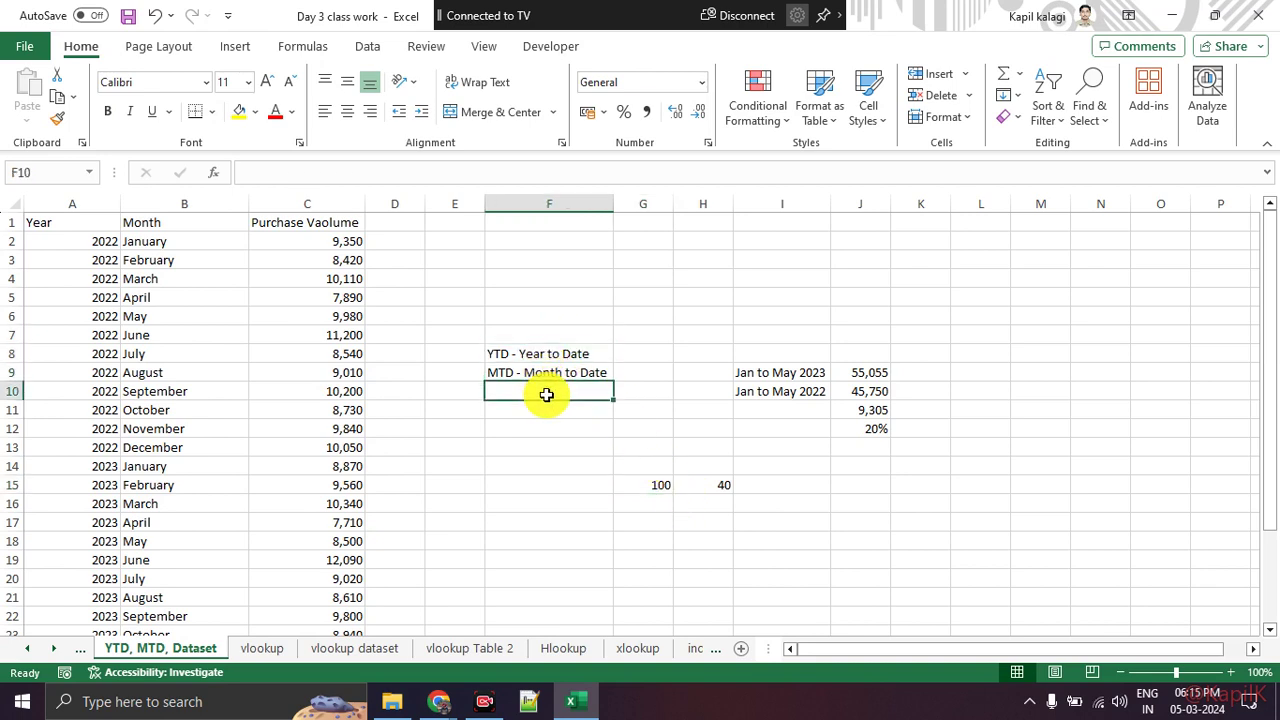
pyautogui.write('YoT')
pyautogui.press('BackSpace')
pyautogui.write('Y')
pyautogui.press('Return')
pyautogui.write('M')
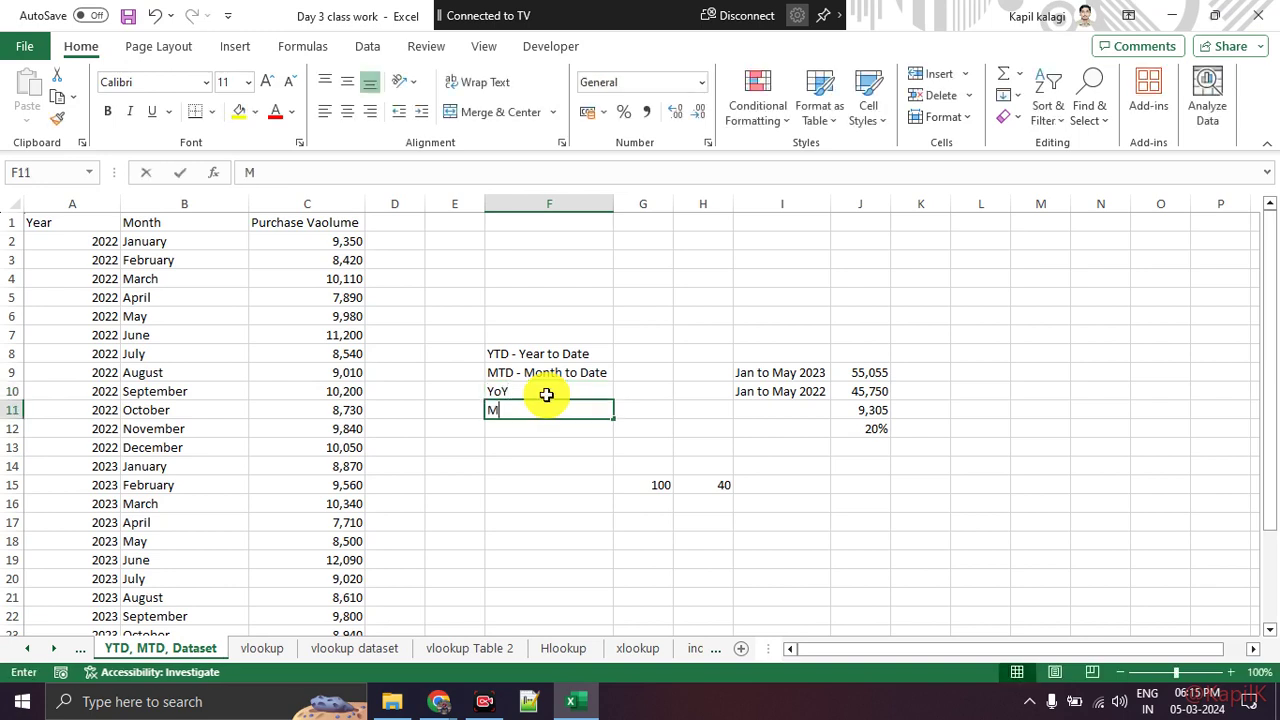
pyautogui.write('oM')
pyautogui.press('Return')
pyautogui.write('Q')
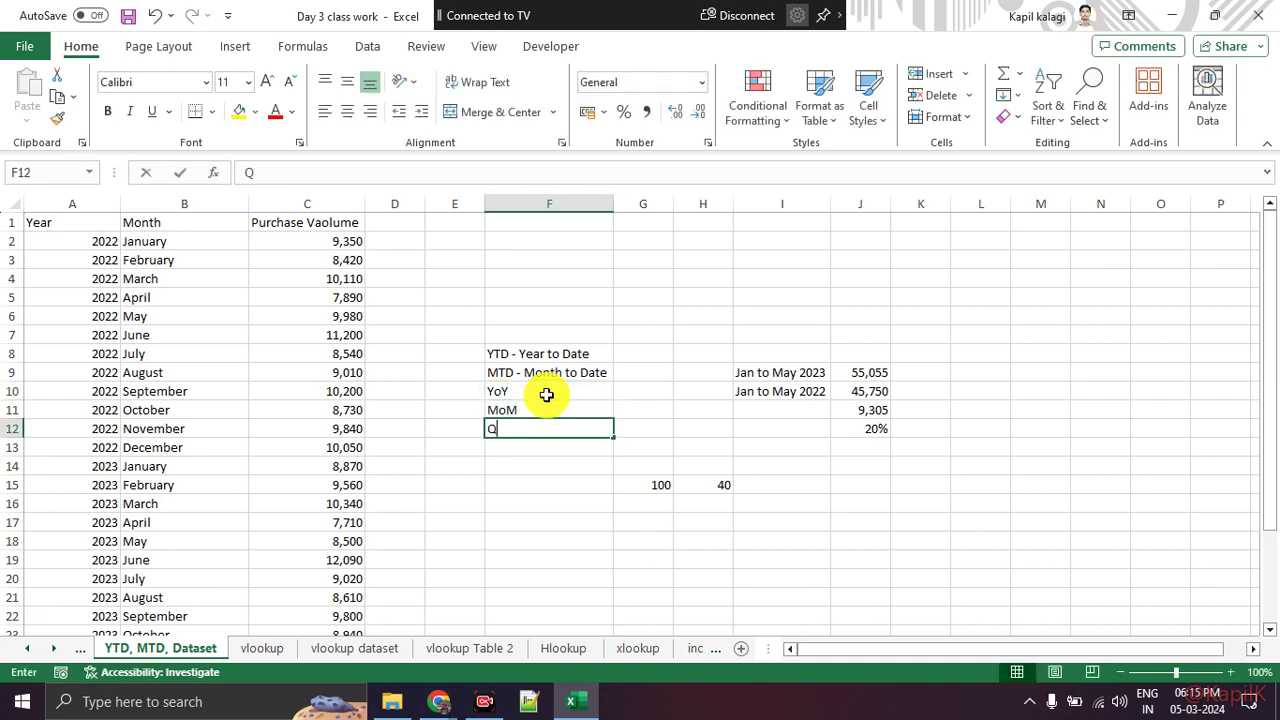
pyautogui.write('nQ')
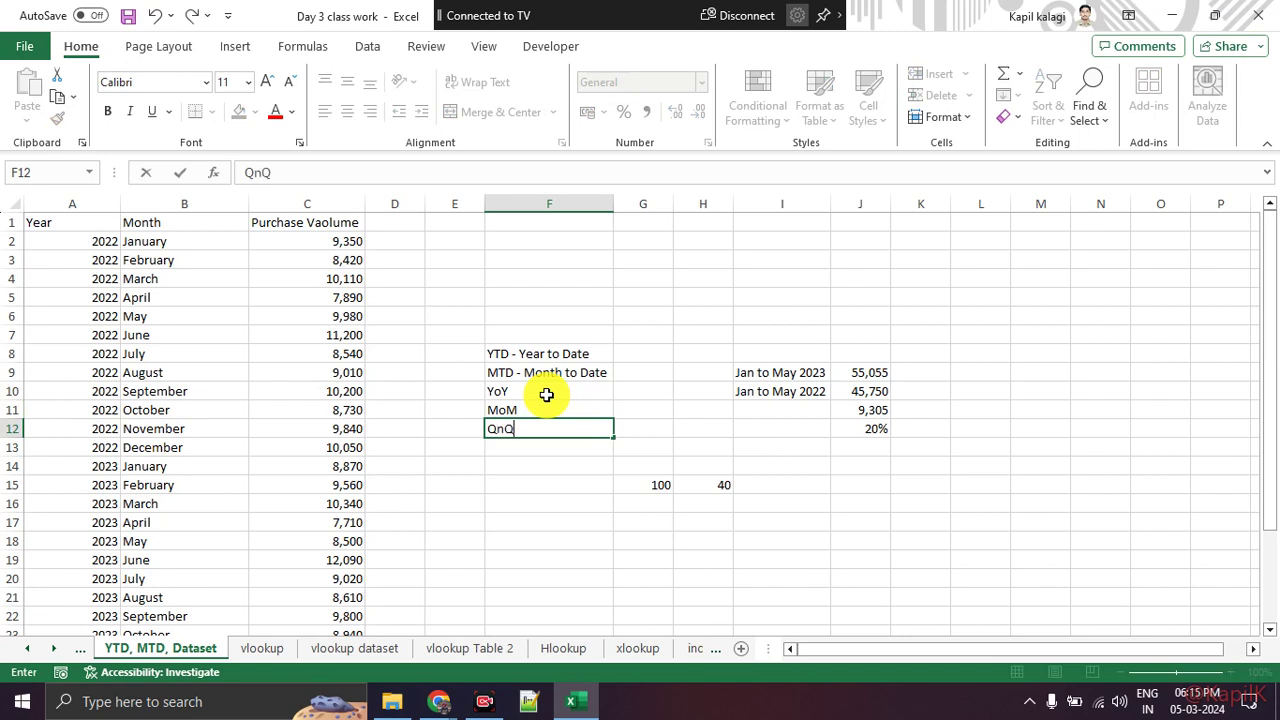
pyautogui.press('Return')
pyautogui.press('Up')
pyautogui.click(546, 395)
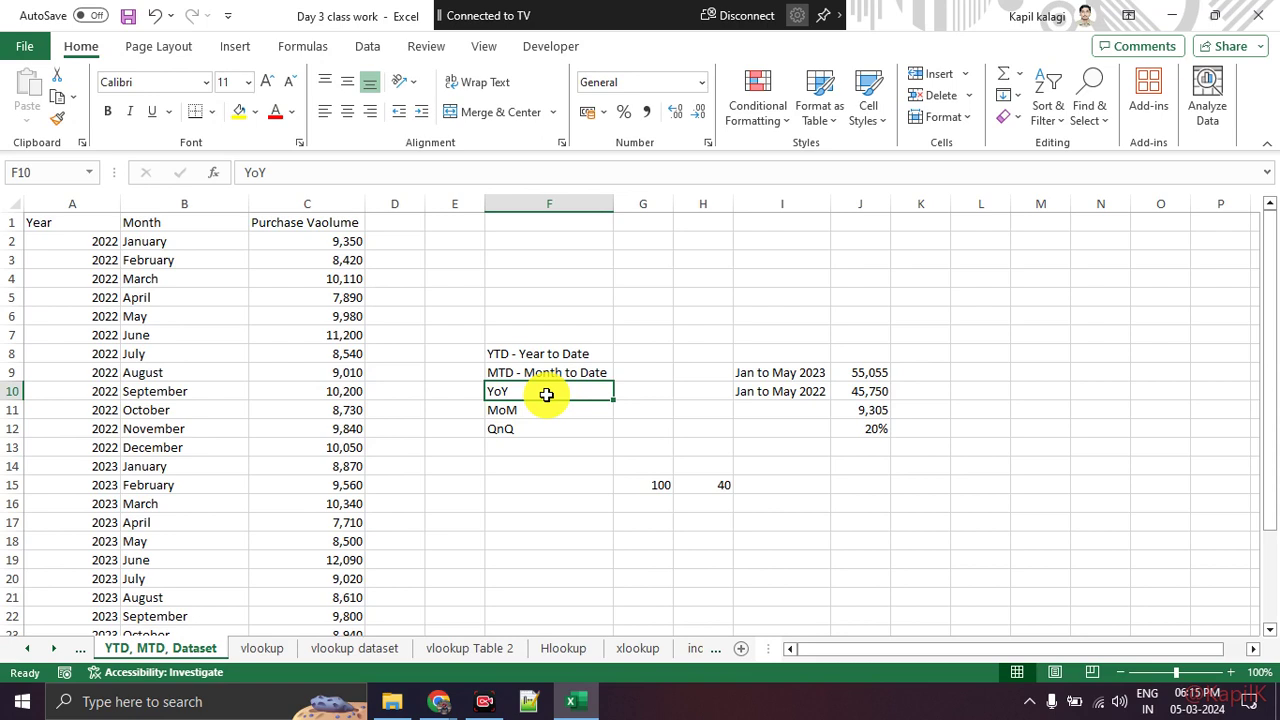
# Step: Review the 20% growth formula in J12, then select the calculation area H8:K15
pyautogui.click(835, 432)
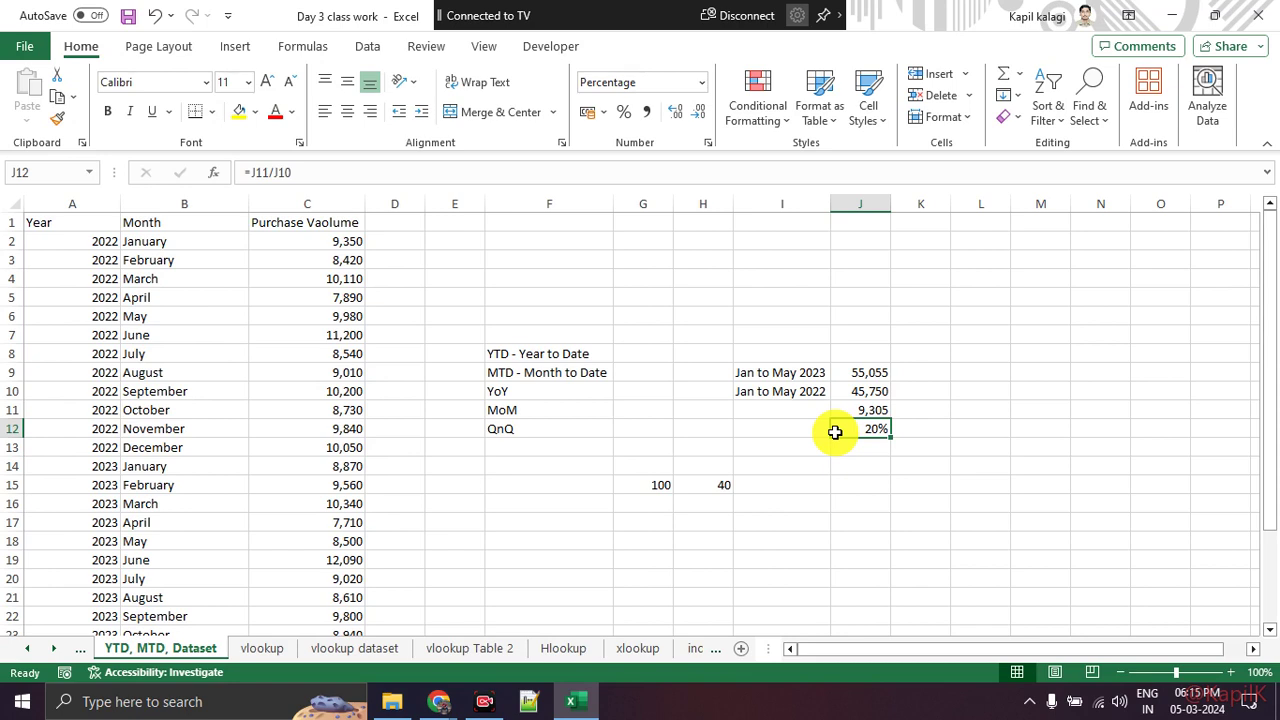
pyautogui.hotkey('alt', 'Tab')
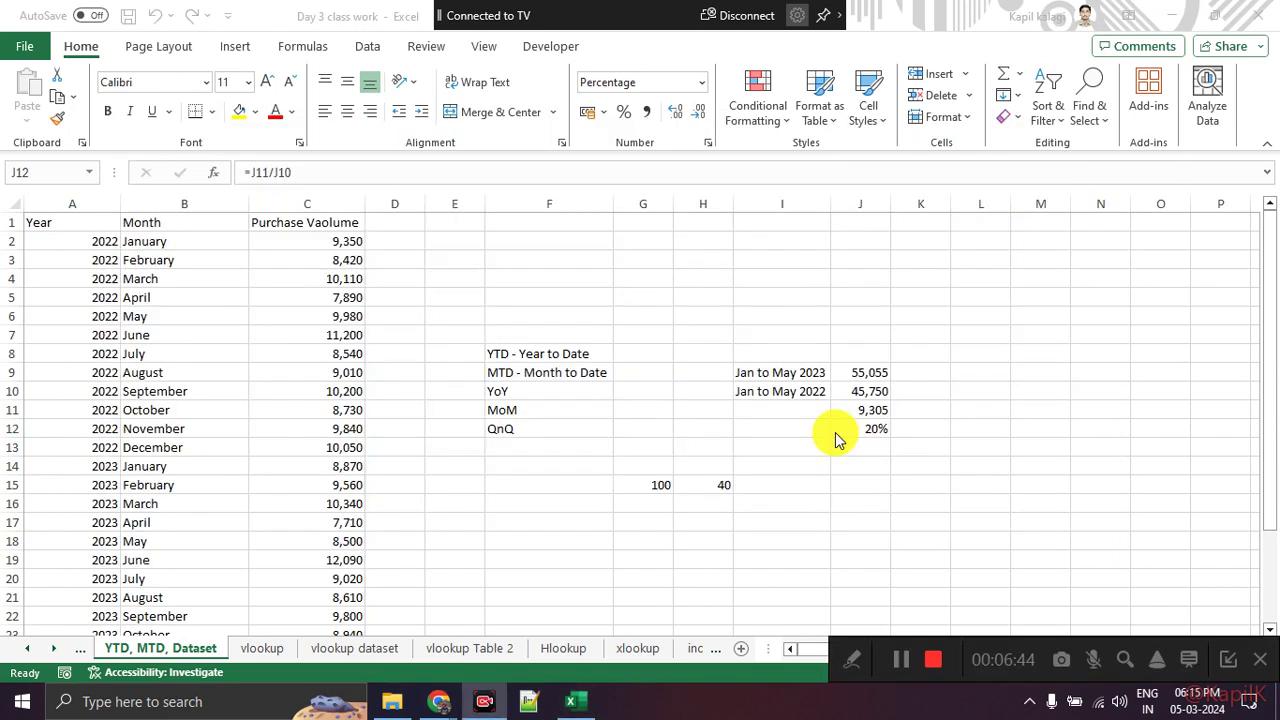
pyautogui.hotkey('alt', 'Tab')
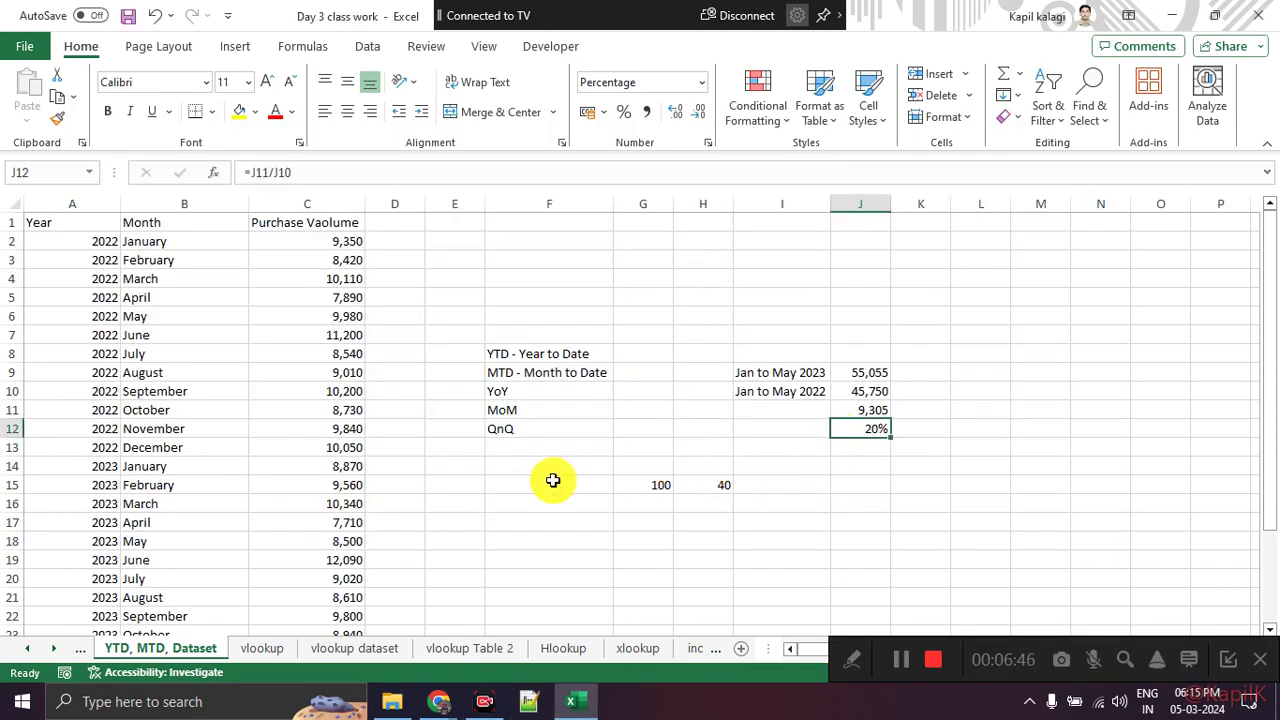
pyautogui.click(1224, 668)
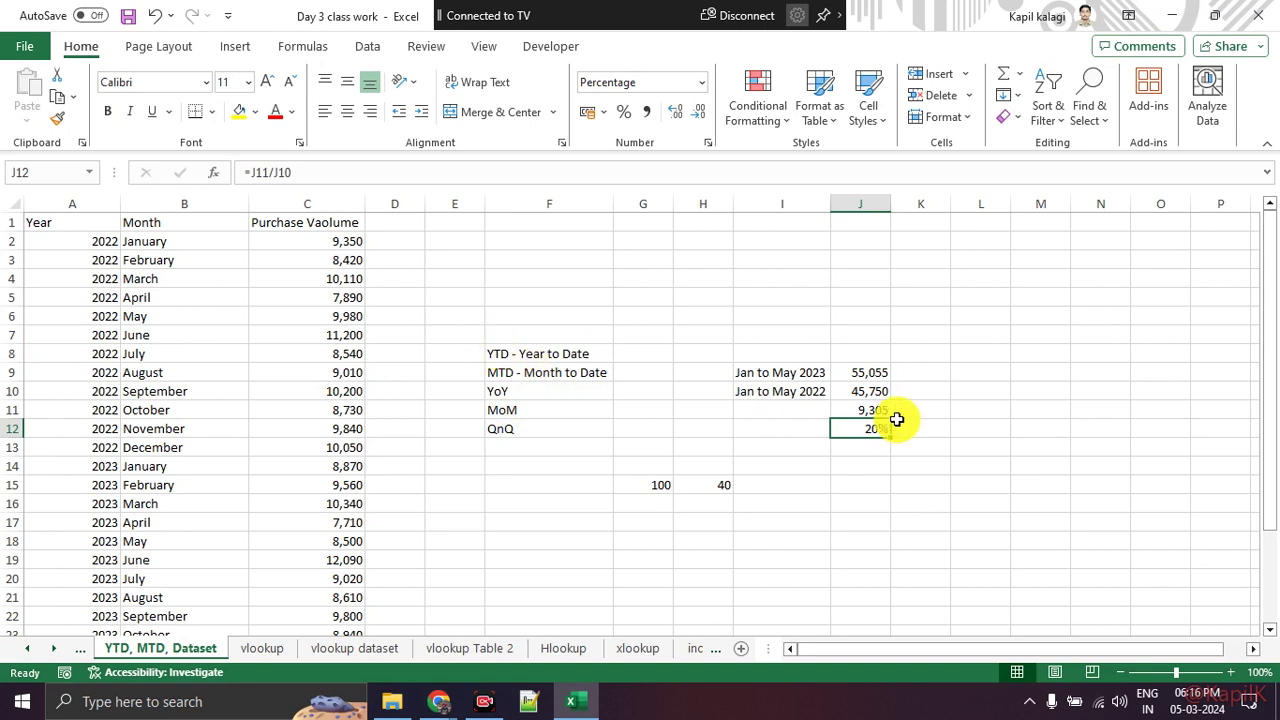
pyautogui.moveTo(715, 352); pyautogui.dragTo(927, 483)
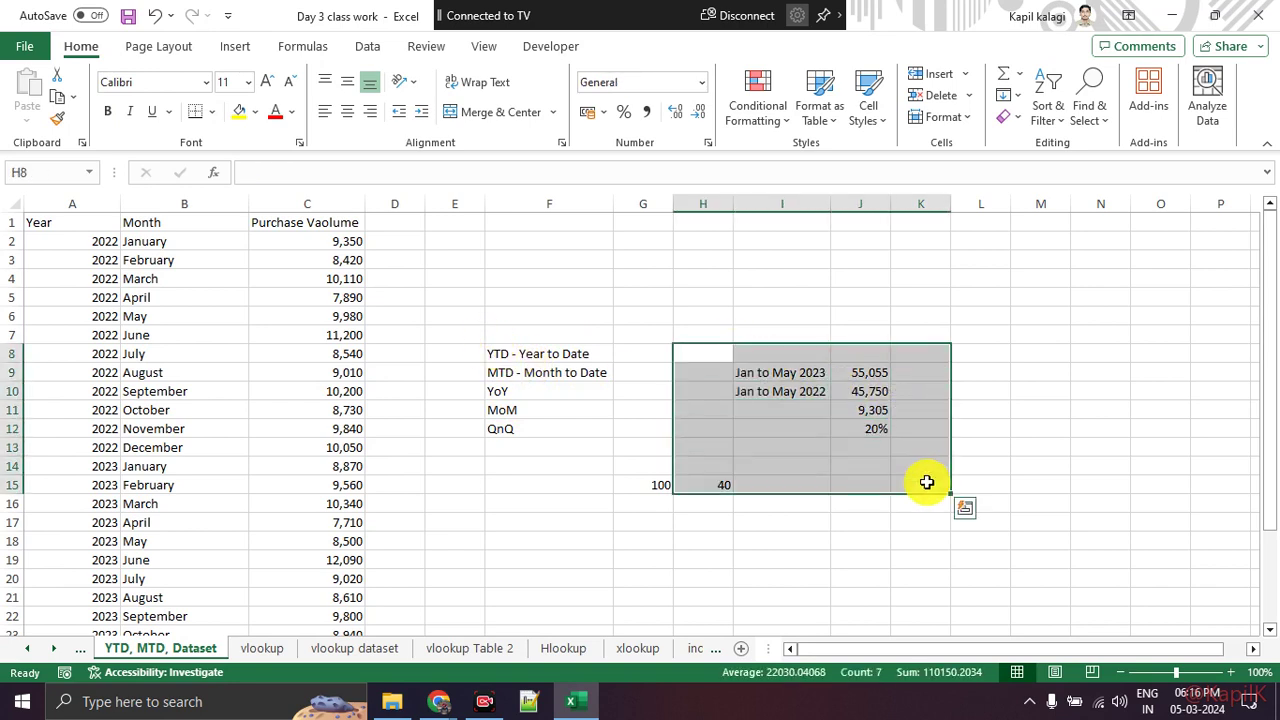
# Step: Clear the H8:K15 comparison figures and the 100 in G15
pyautogui.press('Delete')
pyautogui.press('BackSpace')
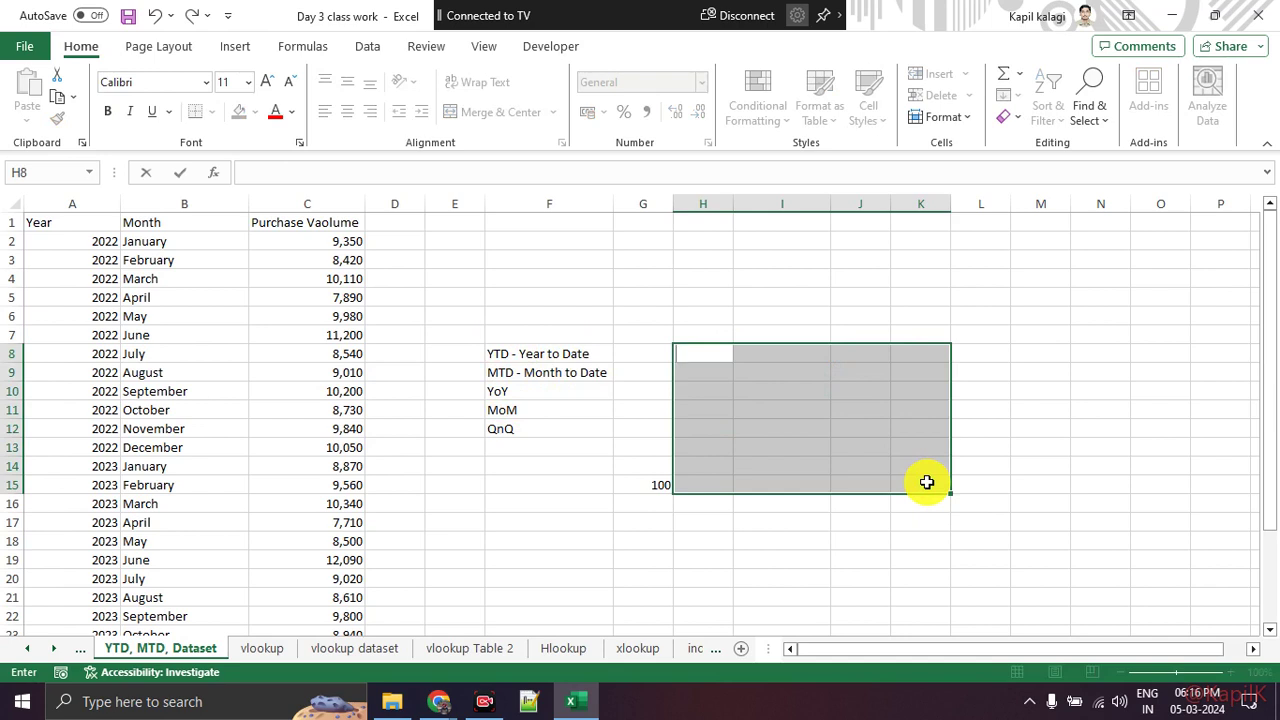
pyautogui.click(811, 581)
pyautogui.click(659, 490)
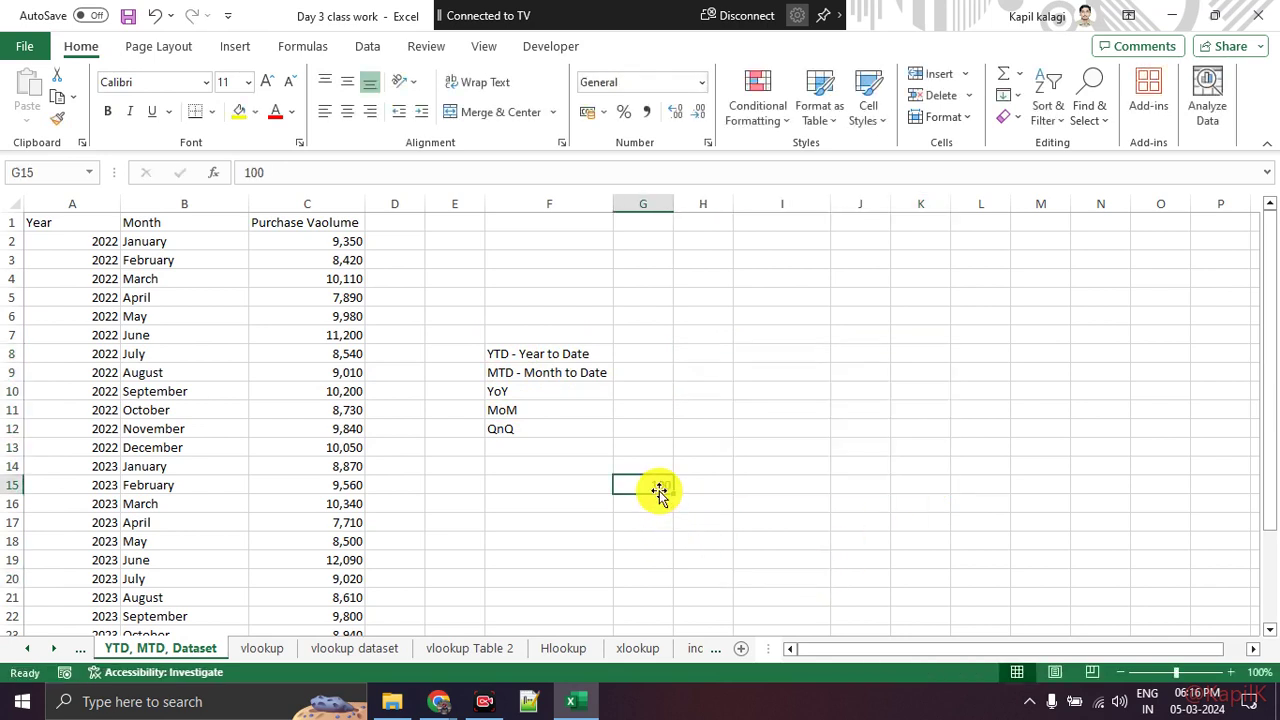
pyautogui.press('Delete')
# Step: Select the 2022 year and month rows A3:B13, then release the selection
pyautogui.moveTo(102, 259); pyautogui.dragTo(200, 450)
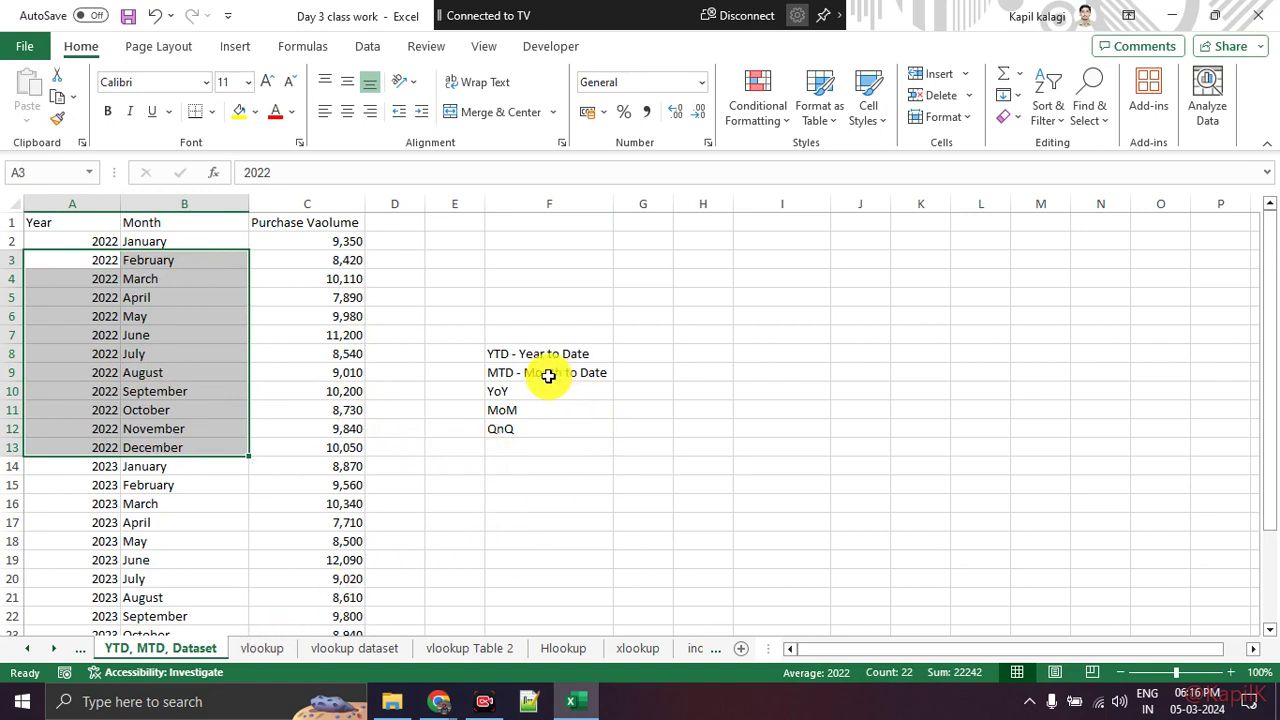
pyautogui.hotkey('ctrl', 'v')
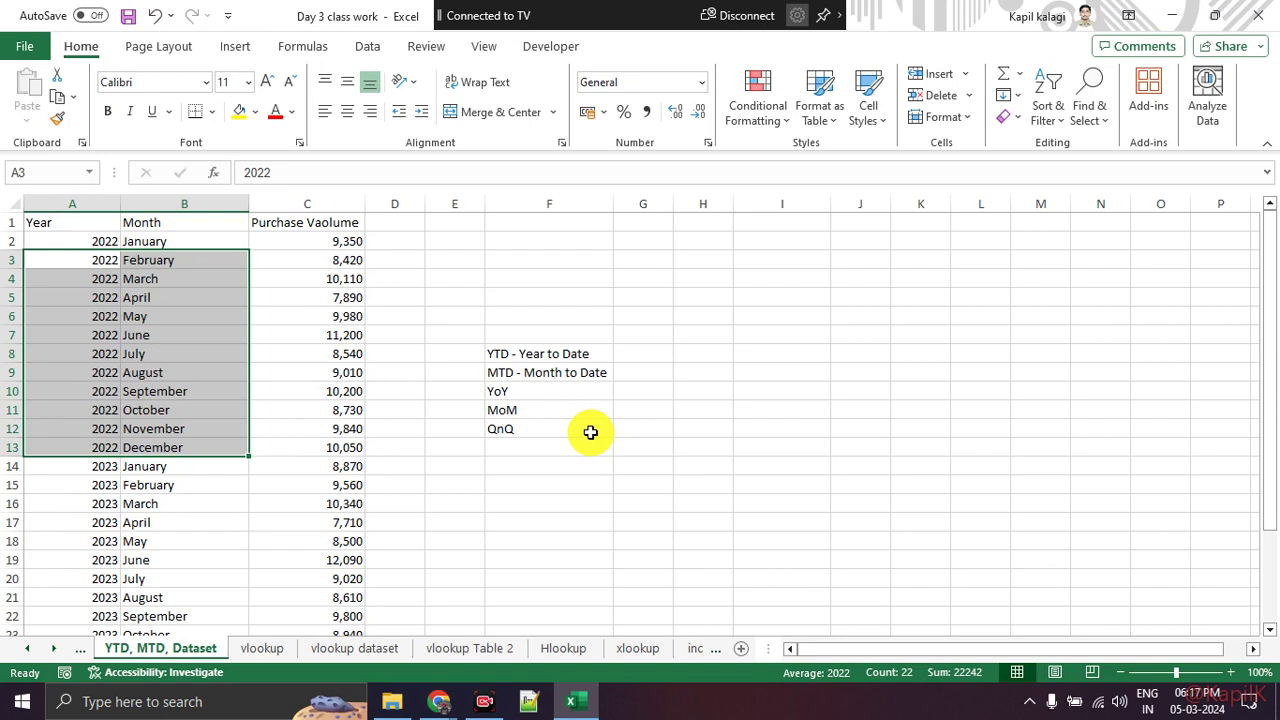
pyautogui.hotkey('ctrl', 'v')
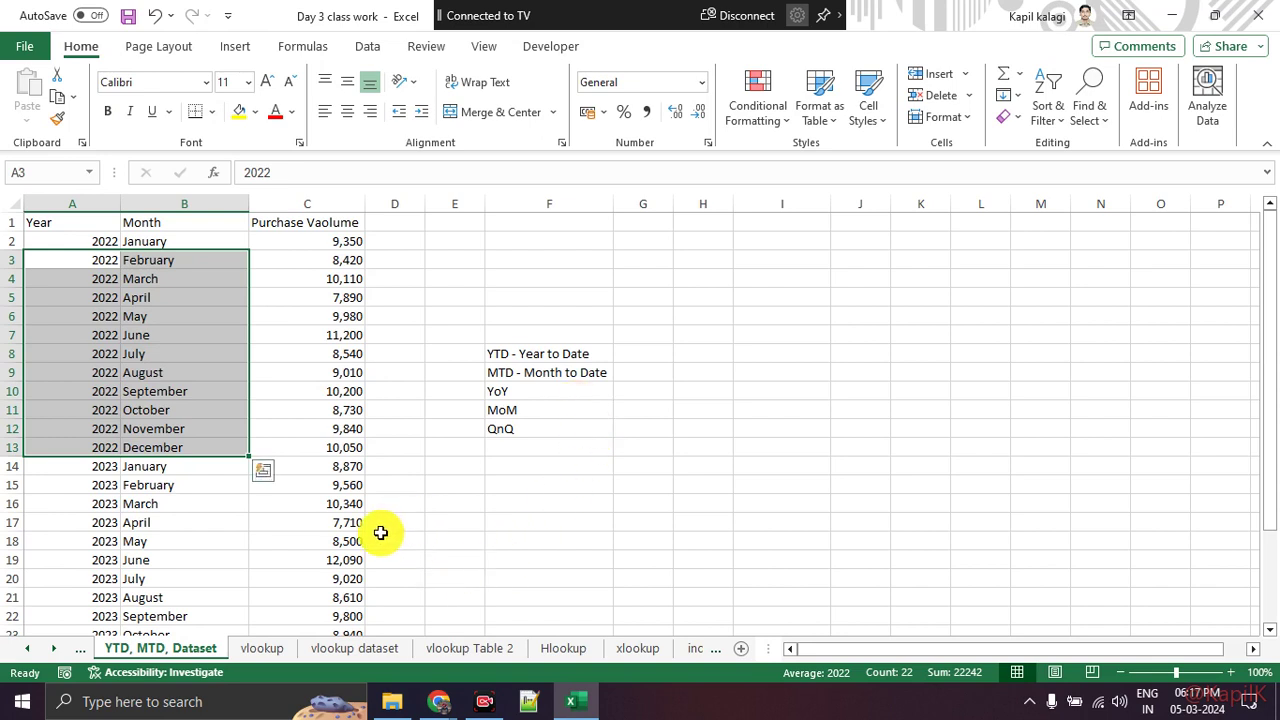
pyautogui.click(468, 298)
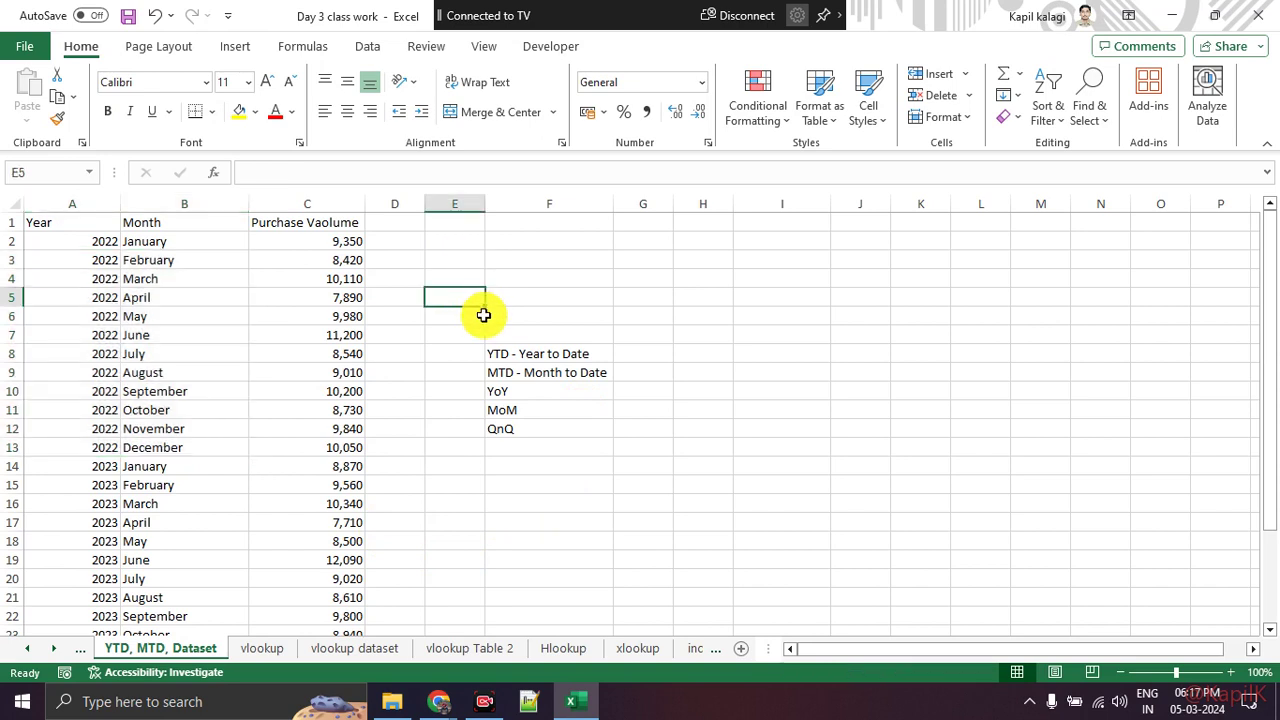
# Step: Select cell I6 for the lookup result on the Formulas tab
pyautogui.click(805, 330)
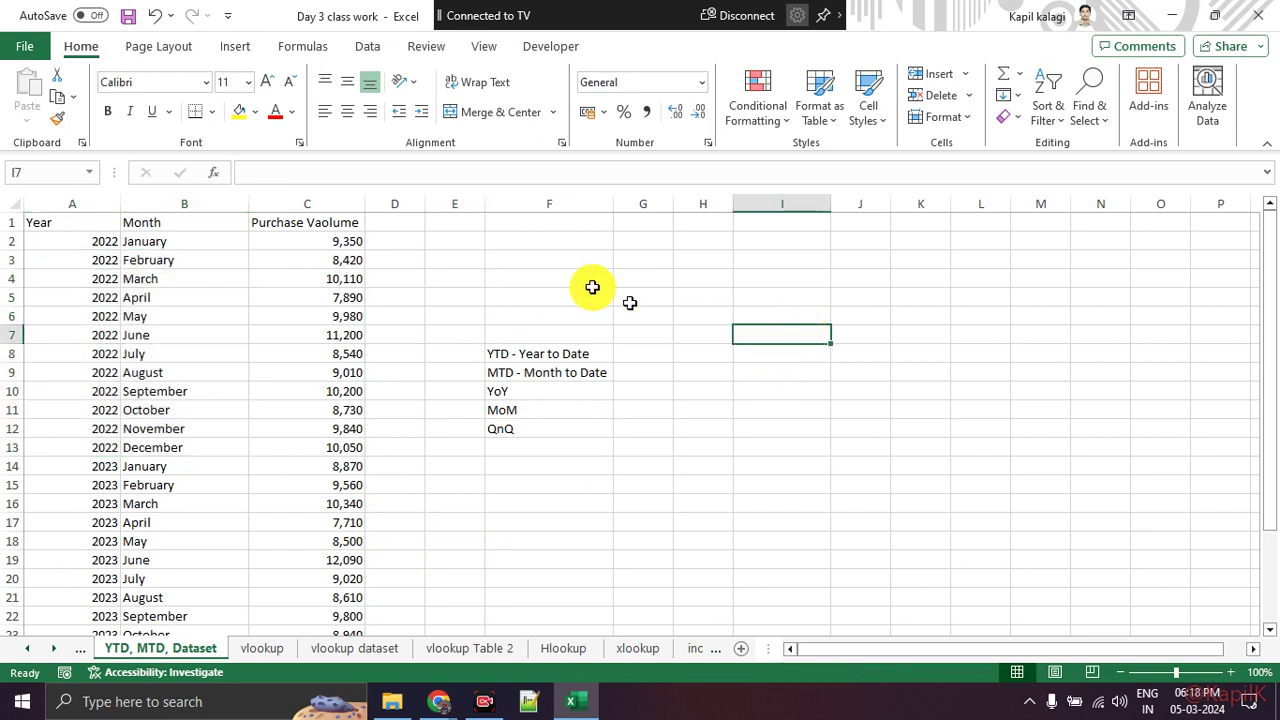
pyautogui.click(288, 47)
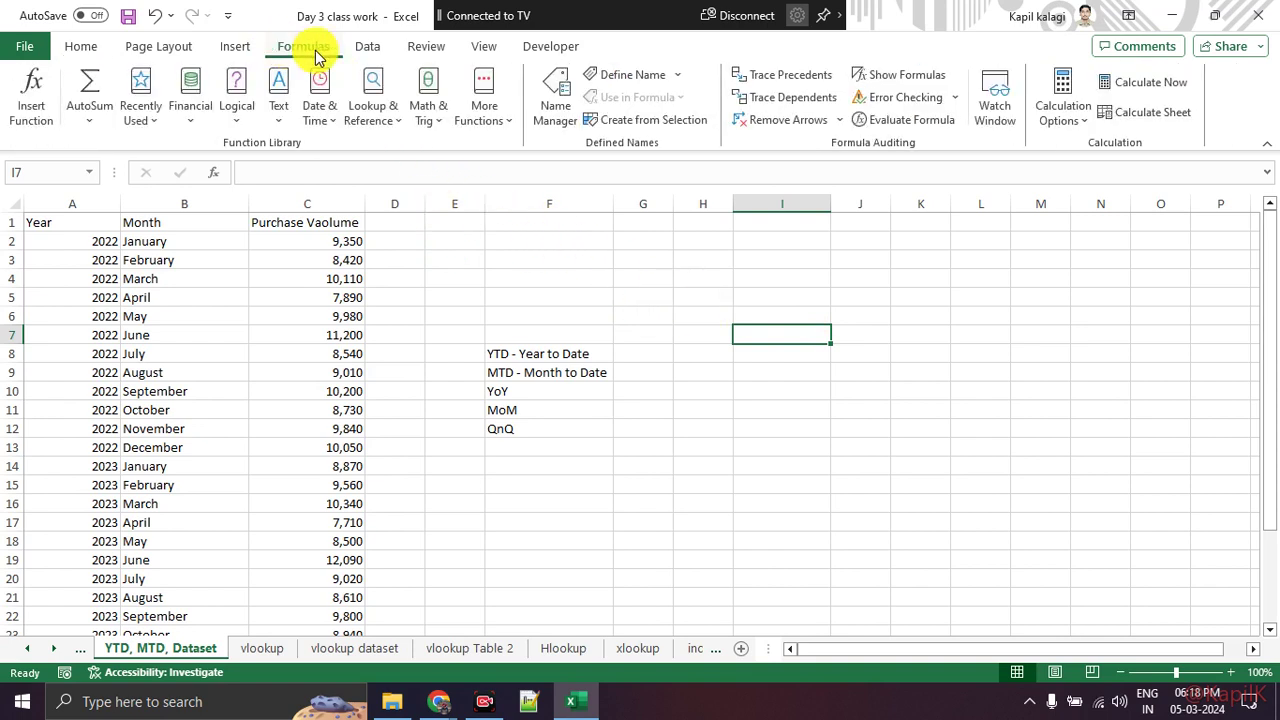
pyautogui.click(742, 432)
pyautogui.click(758, 315)
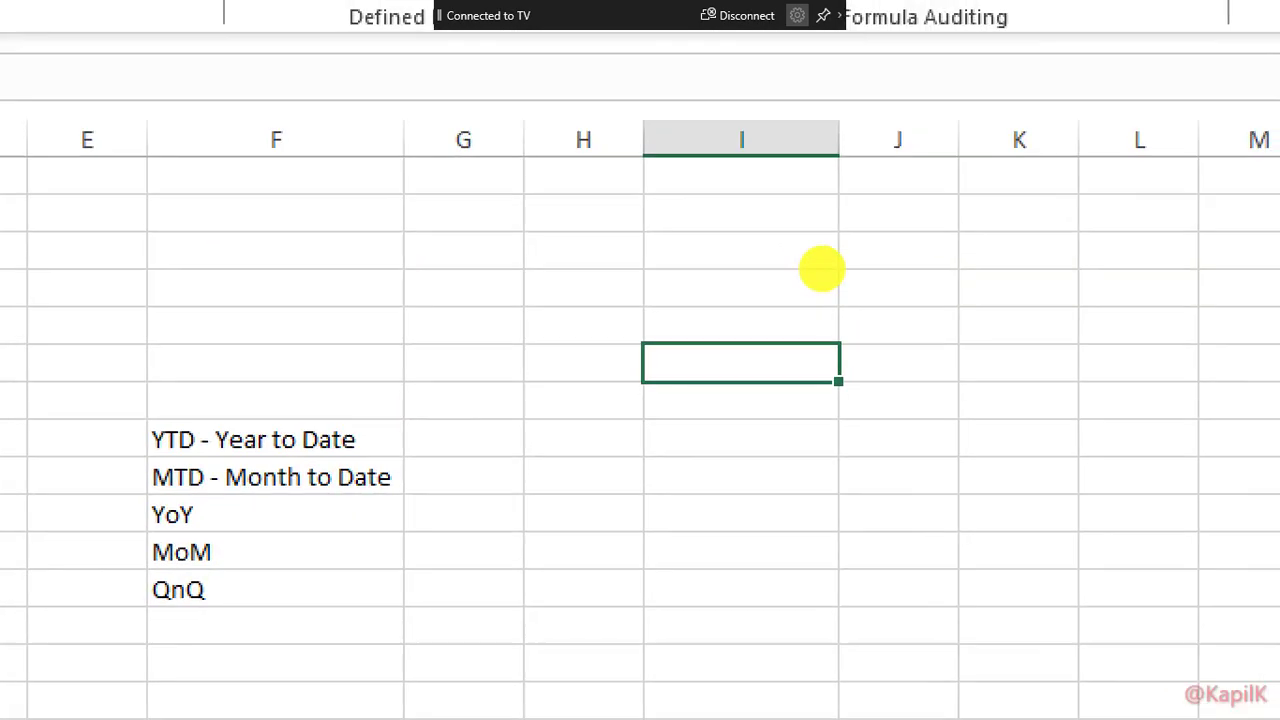
pyautogui.moveTo(782, 290)
pyautogui.mouseDown()
pyautogui.moveTo(757, 386)
pyautogui.moveTo(791, 257)
pyautogui.mouseUp()
pyautogui.press('Escape')
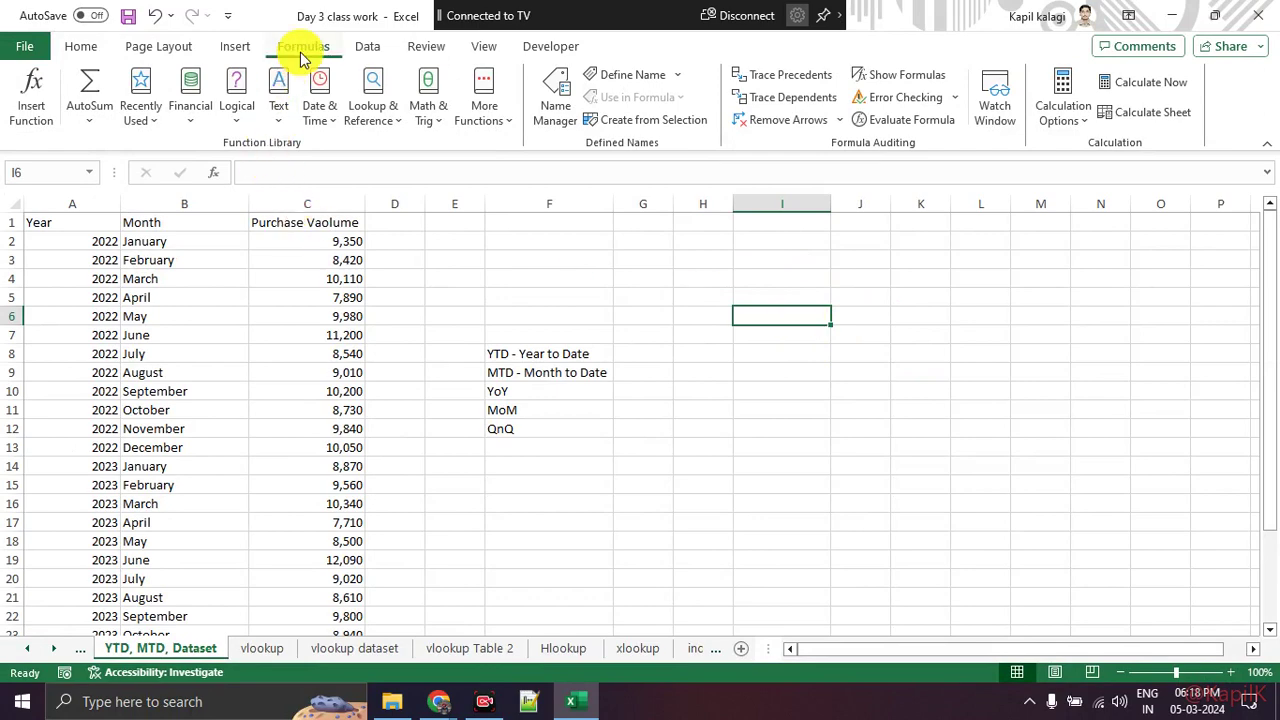
# Step: Search Insert Function for 'vlookup' and choose VLOOKUP for I6
pyautogui.click(28, 100)
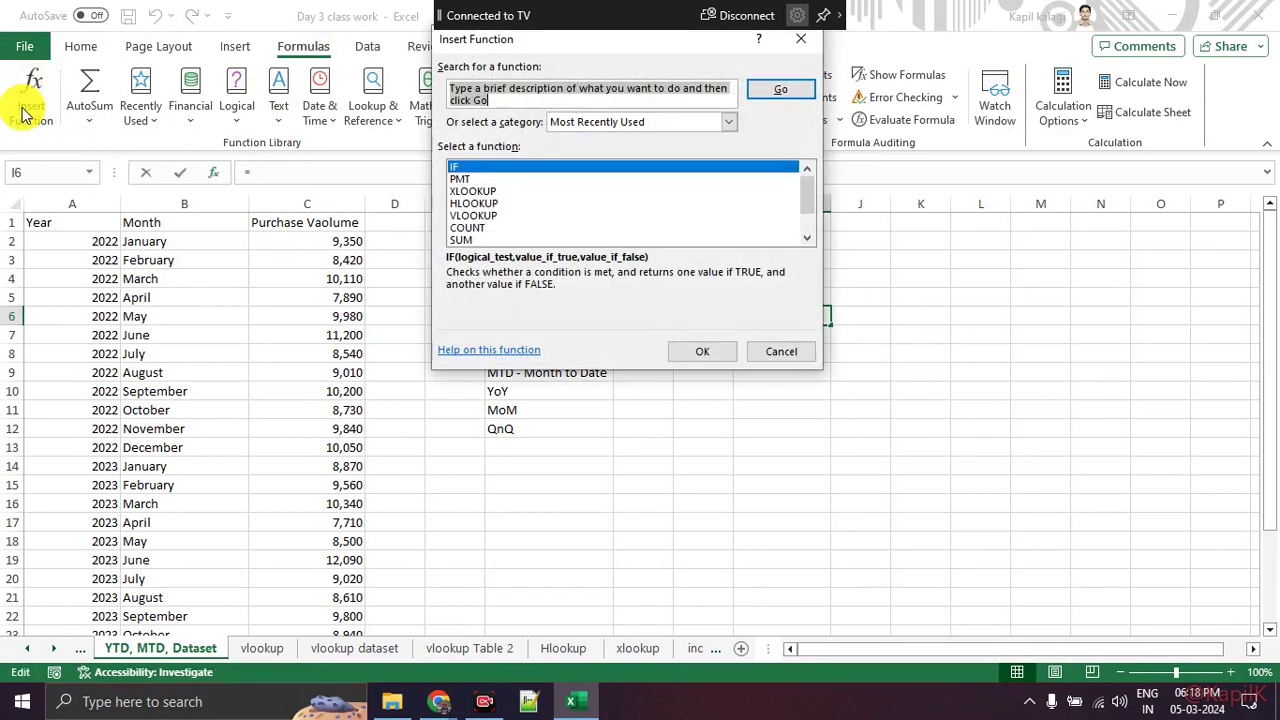
pyautogui.write('vlookup')
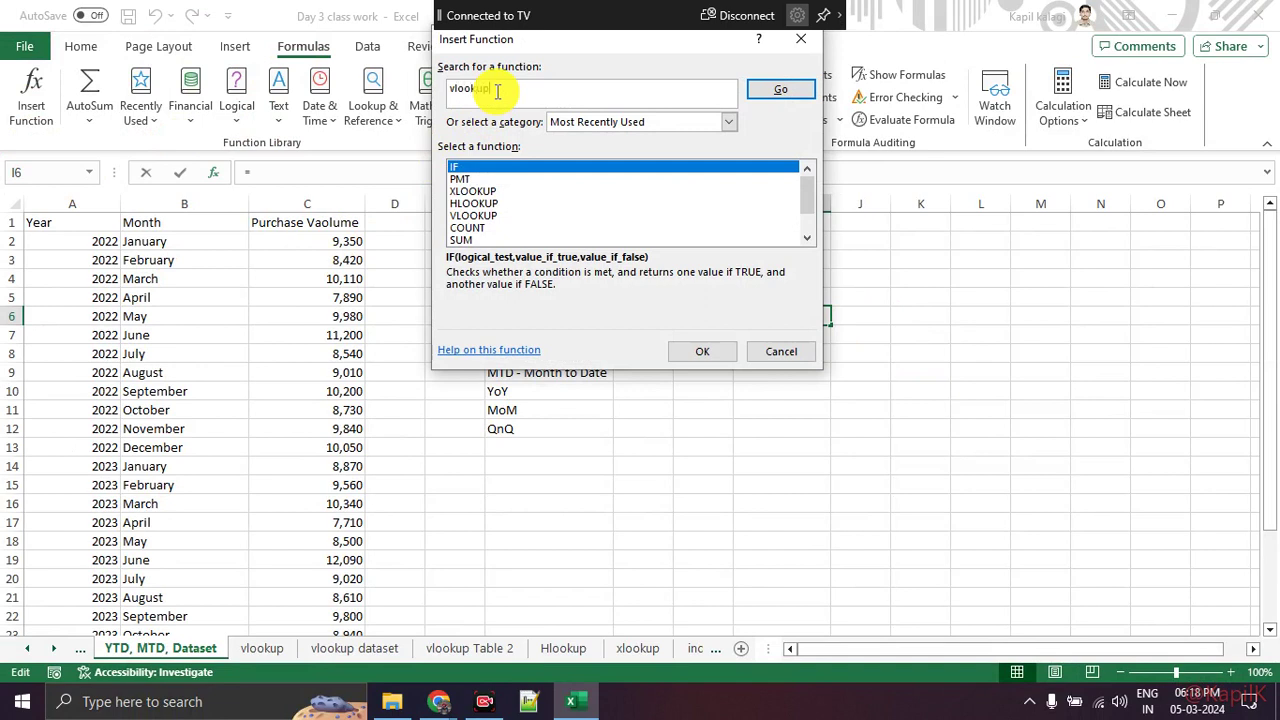
pyautogui.press('Return')
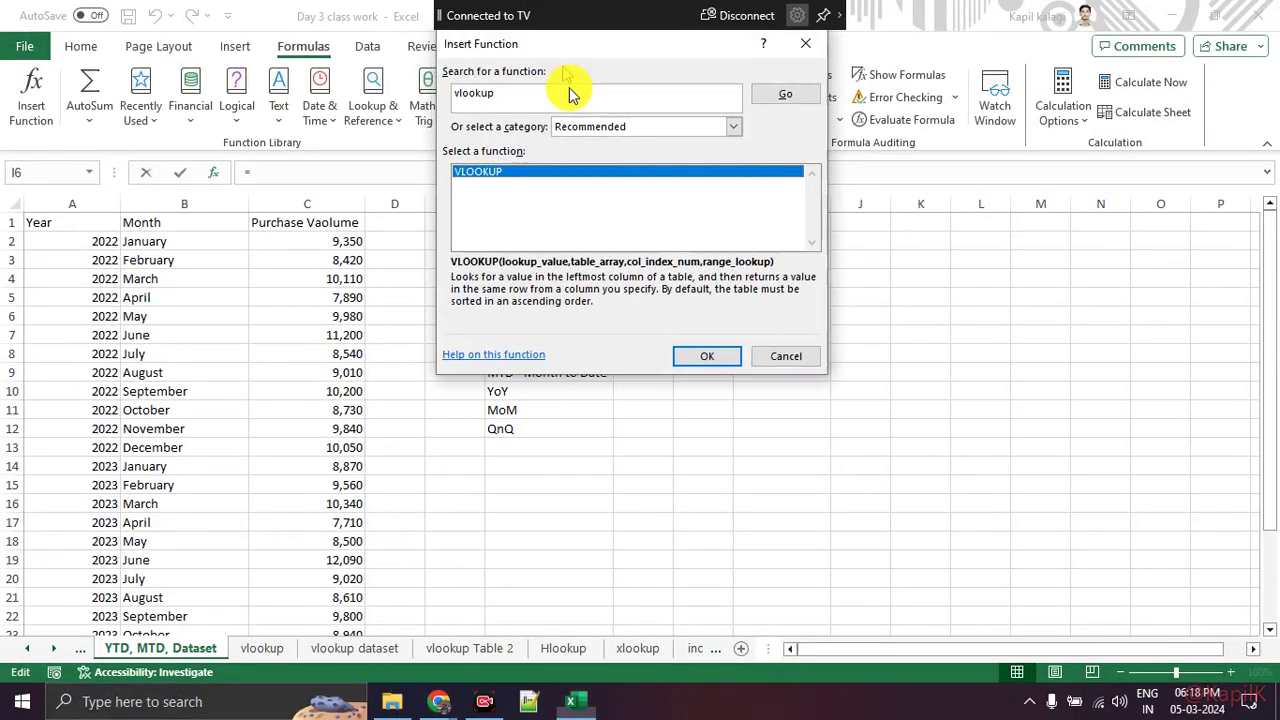
pyautogui.moveTo(566, 50); pyautogui.dragTo(634, 280)
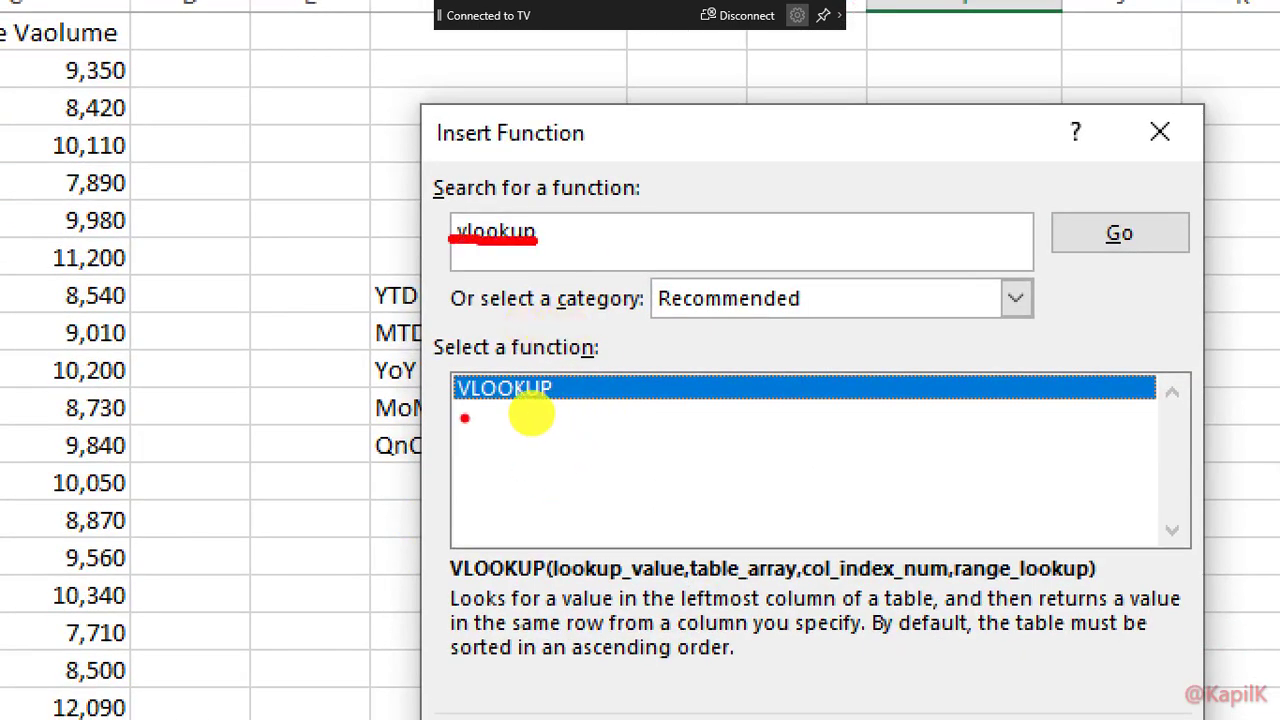
pyautogui.moveTo(452, 401); pyautogui.dragTo(557, 401)
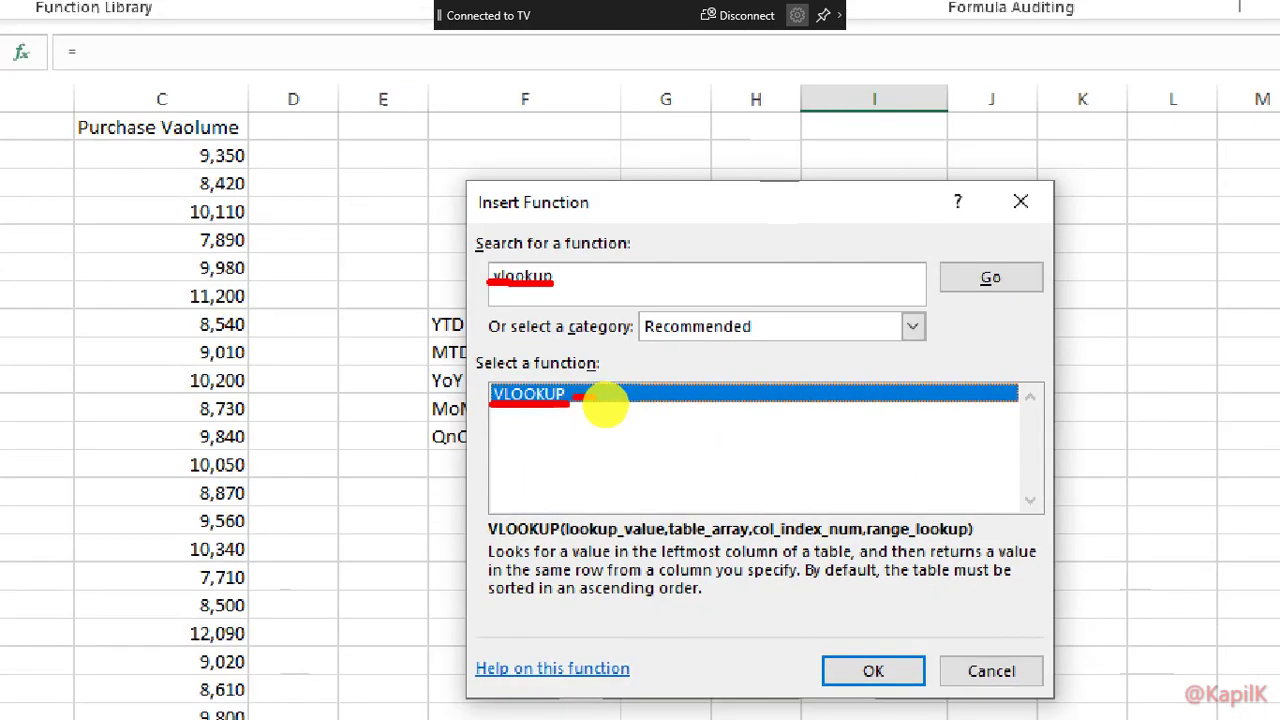
pyautogui.moveTo(572, 396); pyautogui.dragTo(713, 492)
pyautogui.moveTo(775, 537); pyautogui.dragTo(823, 635)
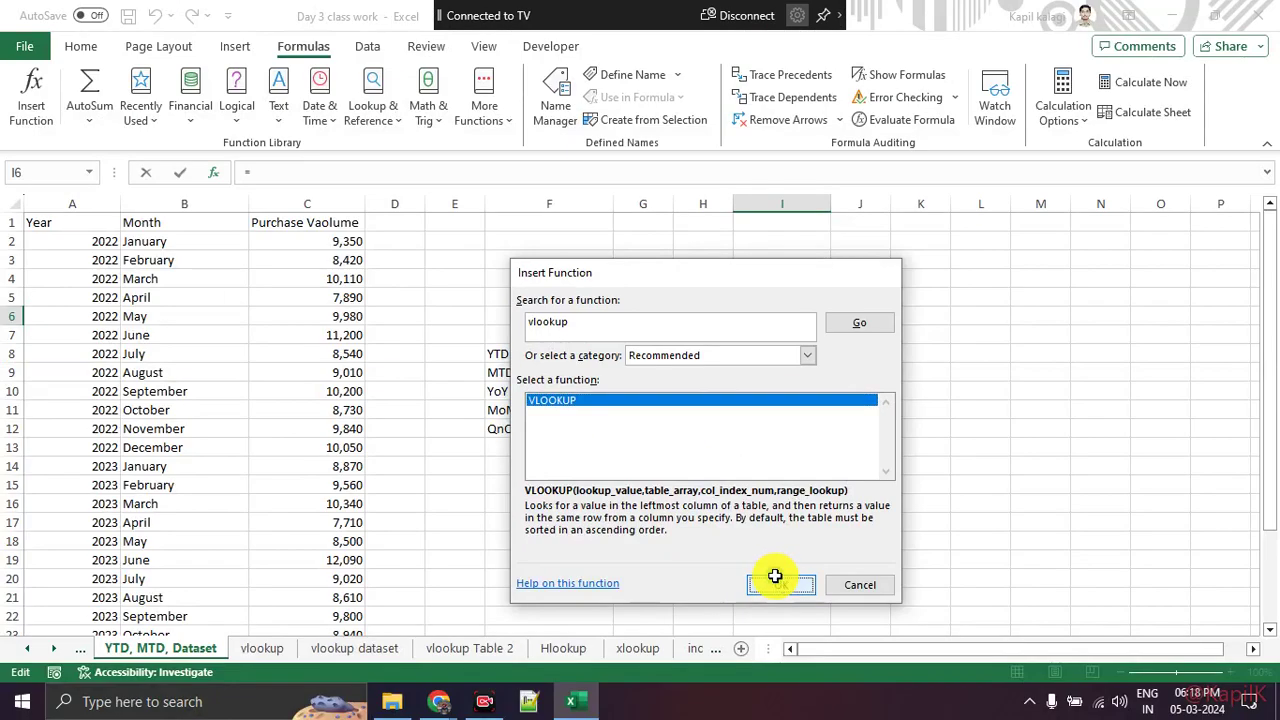
pyautogui.click(772, 580)
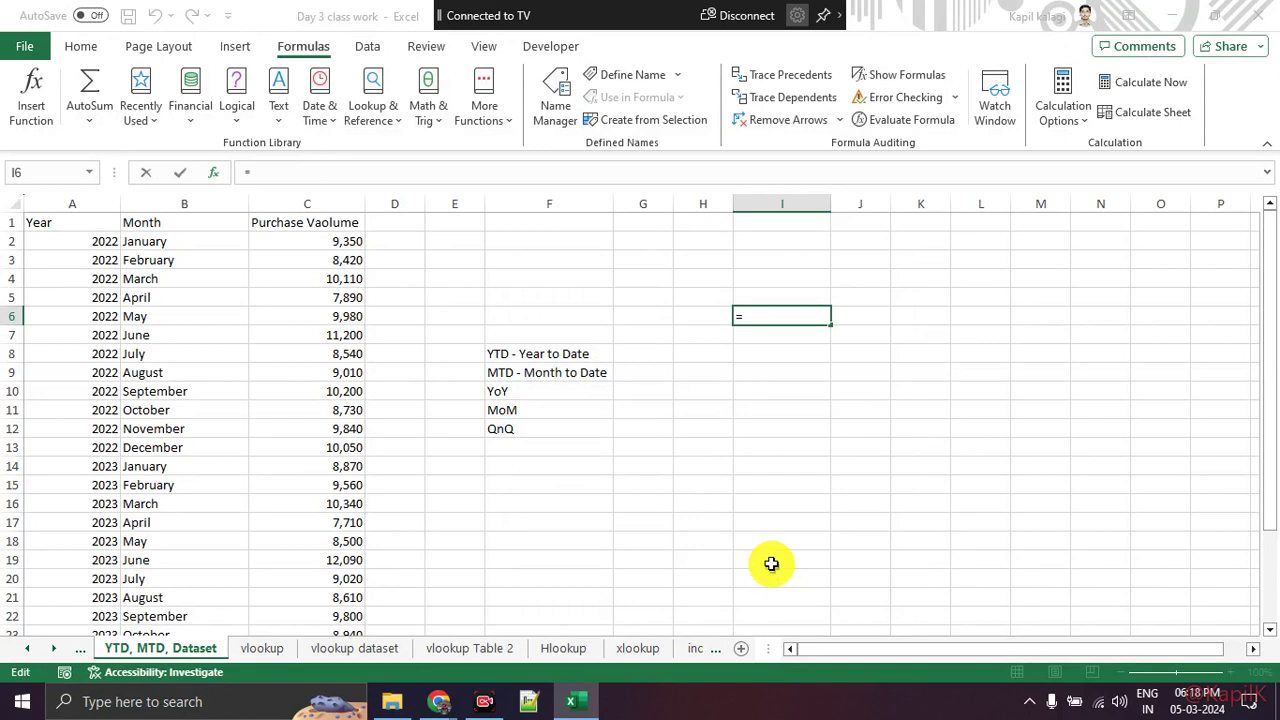
# Step: Annotate VLOOKUP's arguments, close them unfilled, and reopen the function search for I6
pyautogui.moveTo(666, 290); pyautogui.dragTo(666, 212)
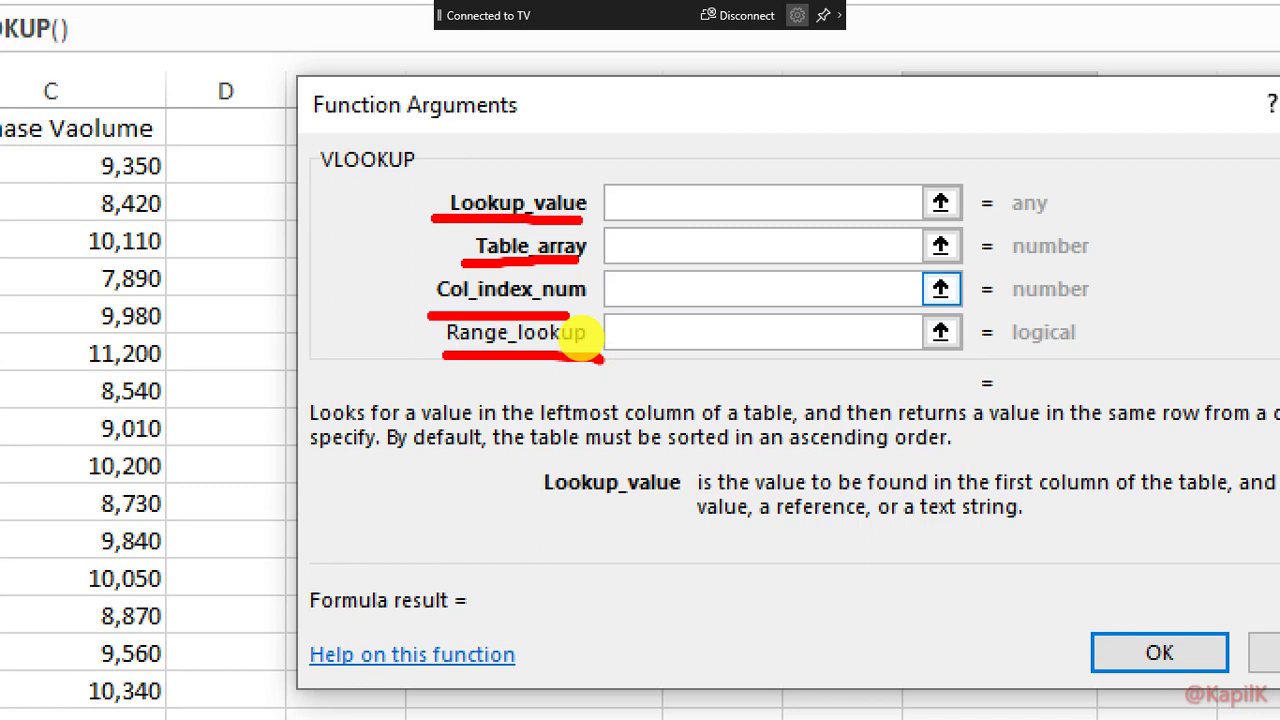
pyautogui.moveTo(452, 395); pyautogui.dragTo(1033, 598)
pyautogui.moveTo(998, 527)
pyautogui.mouseDown()
pyautogui.moveTo(1040, 592)
pyautogui.moveTo(950, 595)
pyautogui.mouseUp()
pyautogui.click(541, 178)
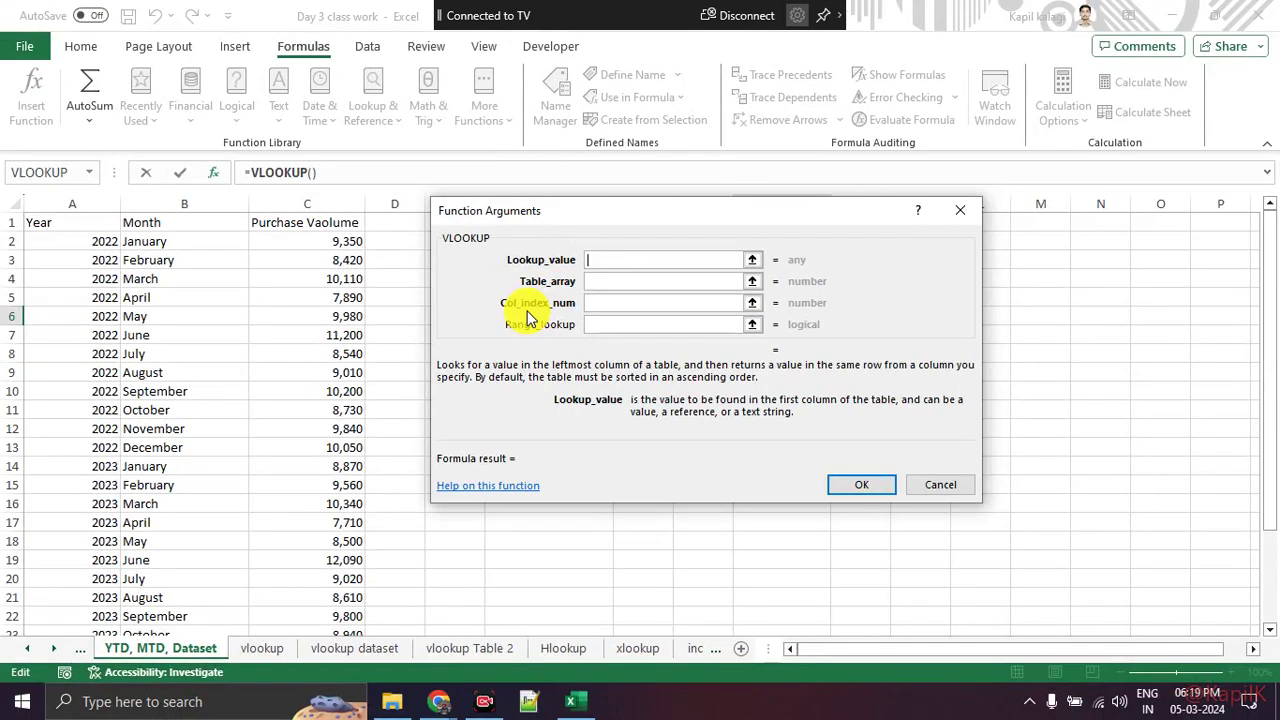
pyautogui.click(955, 212)
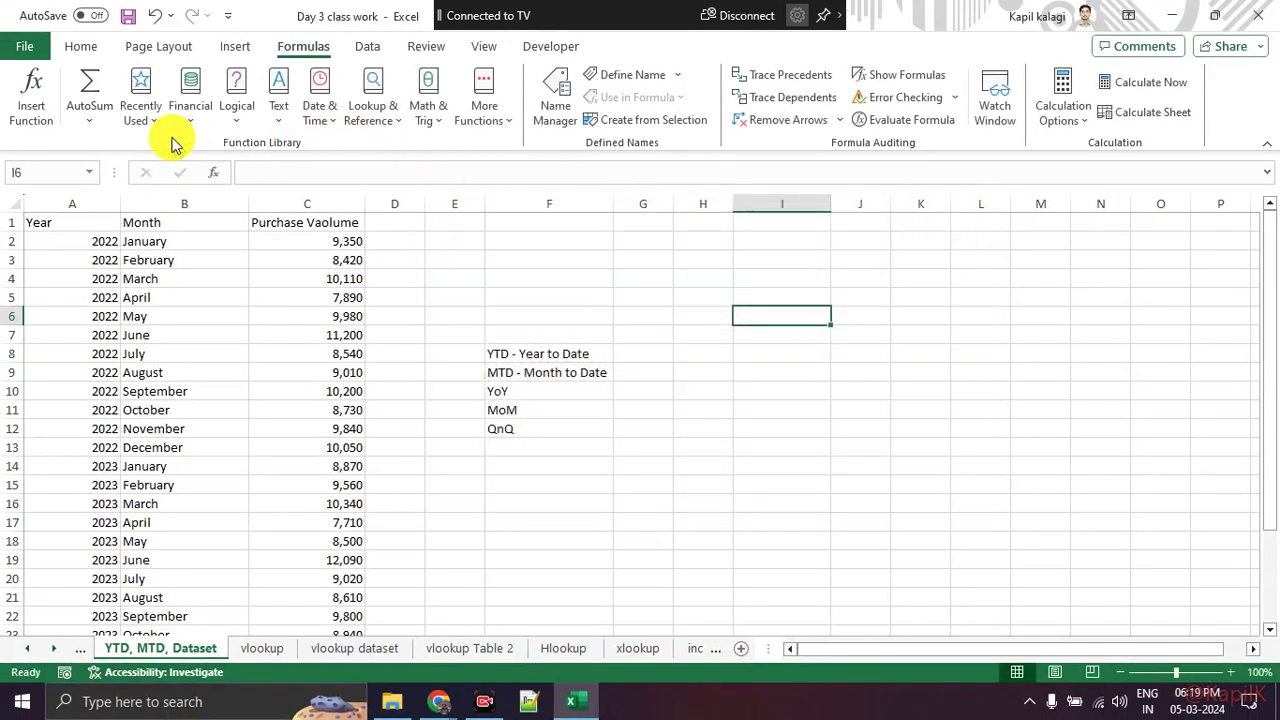
pyautogui.click(31, 95)
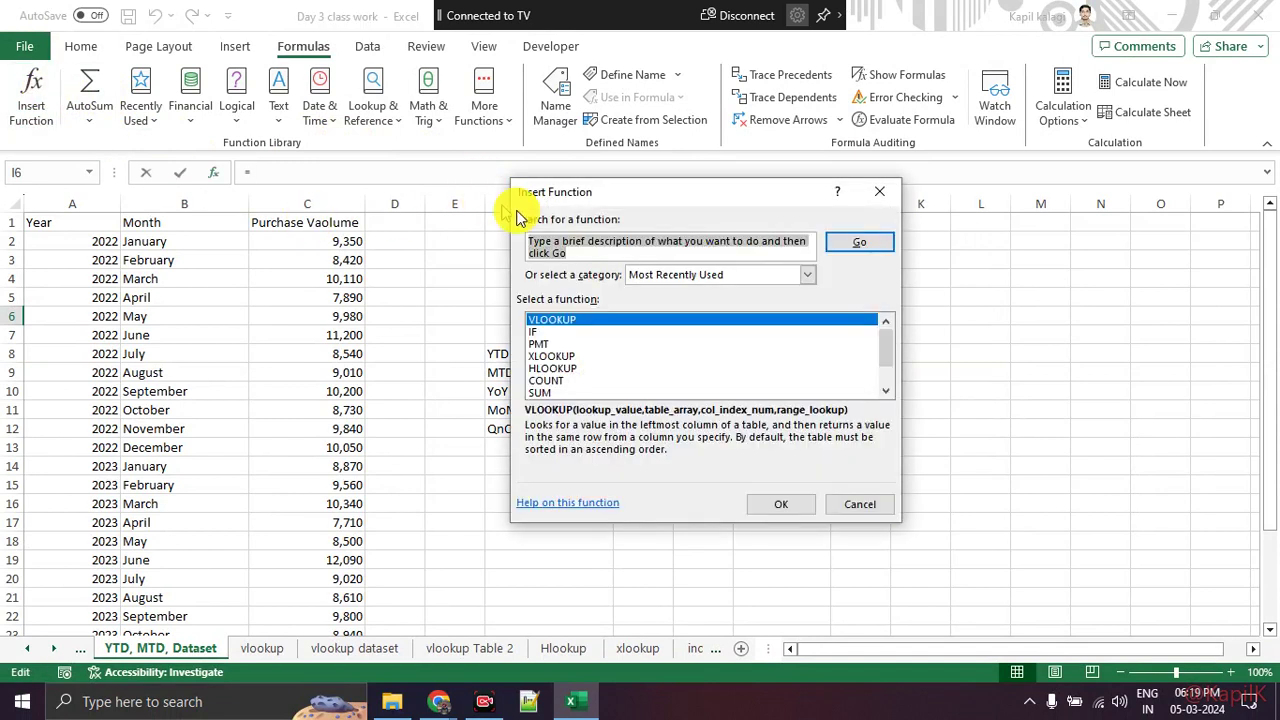
# Step: Find SUM, mark its Number1 (C6:H6) and Number2 arguments, and close without inserting
pyautogui.write('sum')
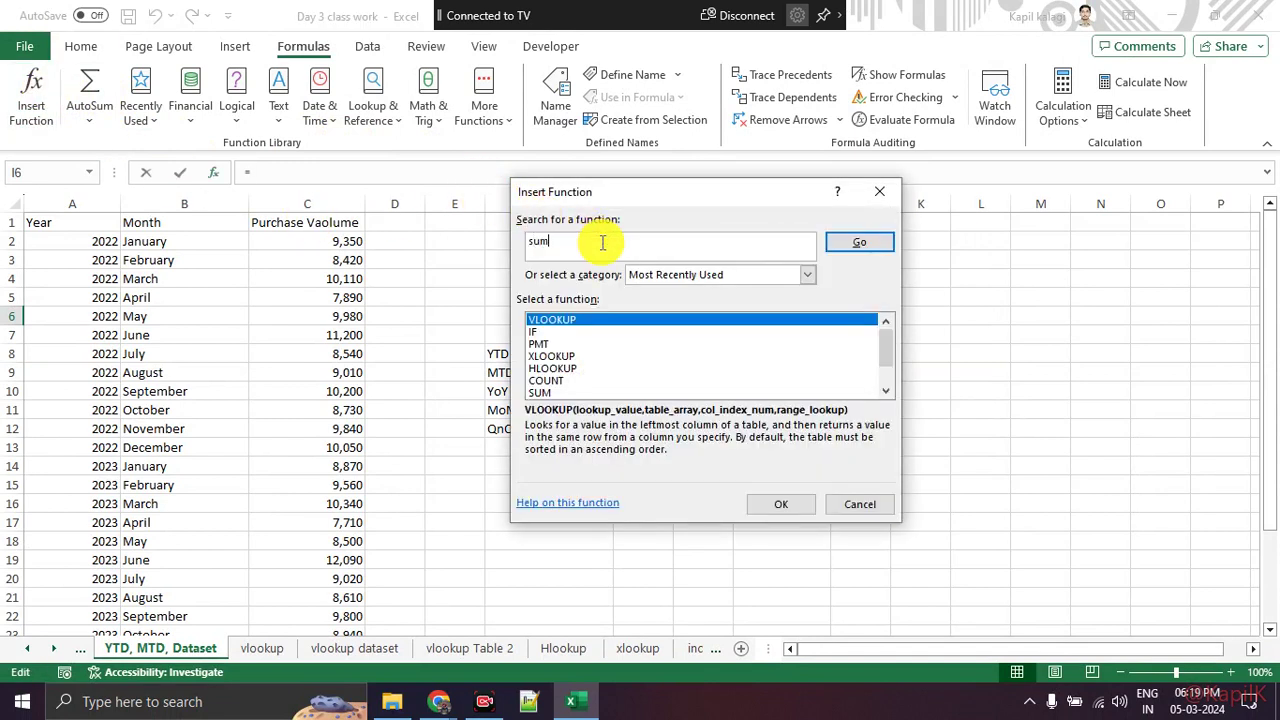
pyautogui.press('Return')
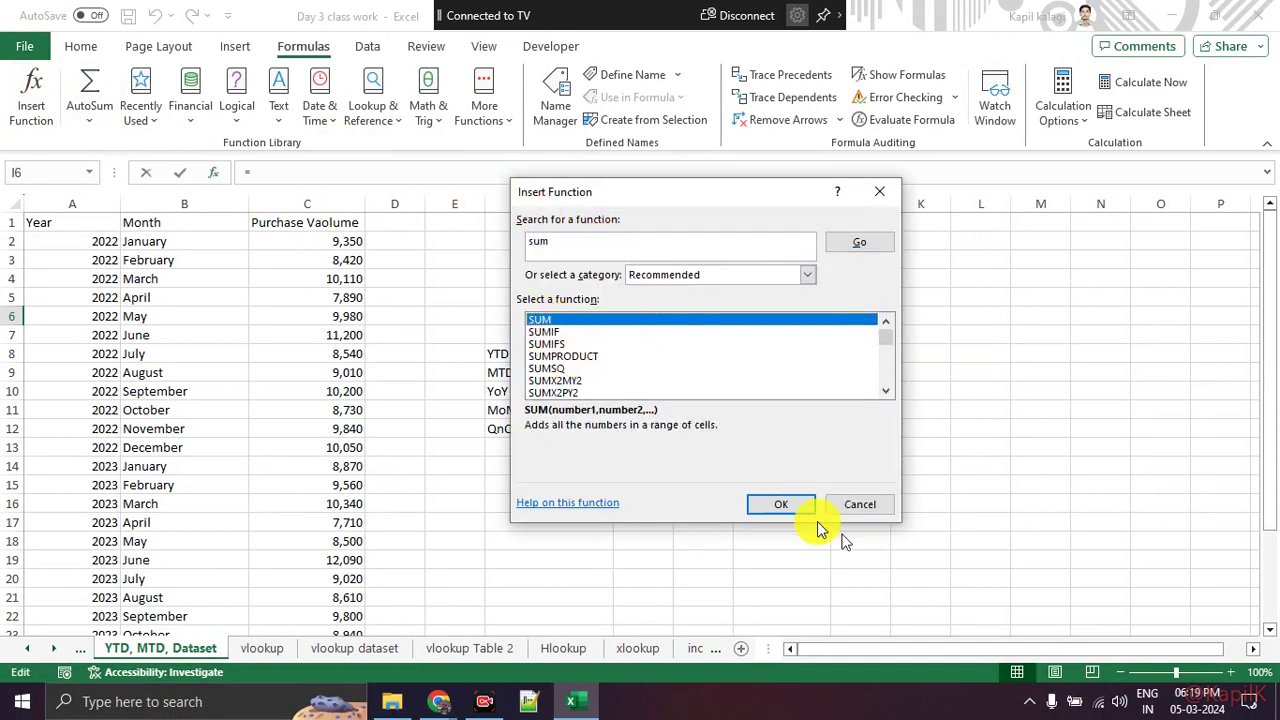
pyautogui.click(783, 505)
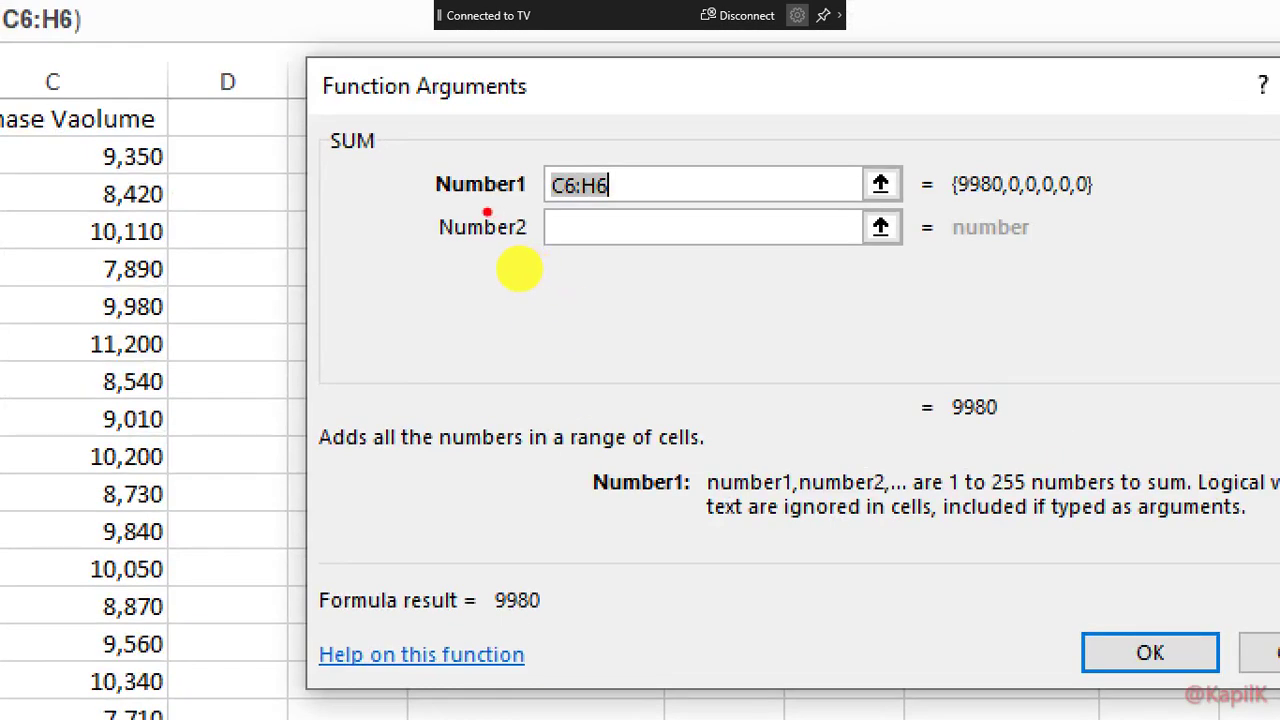
pyautogui.moveTo(414, 203); pyautogui.dragTo(578, 210)
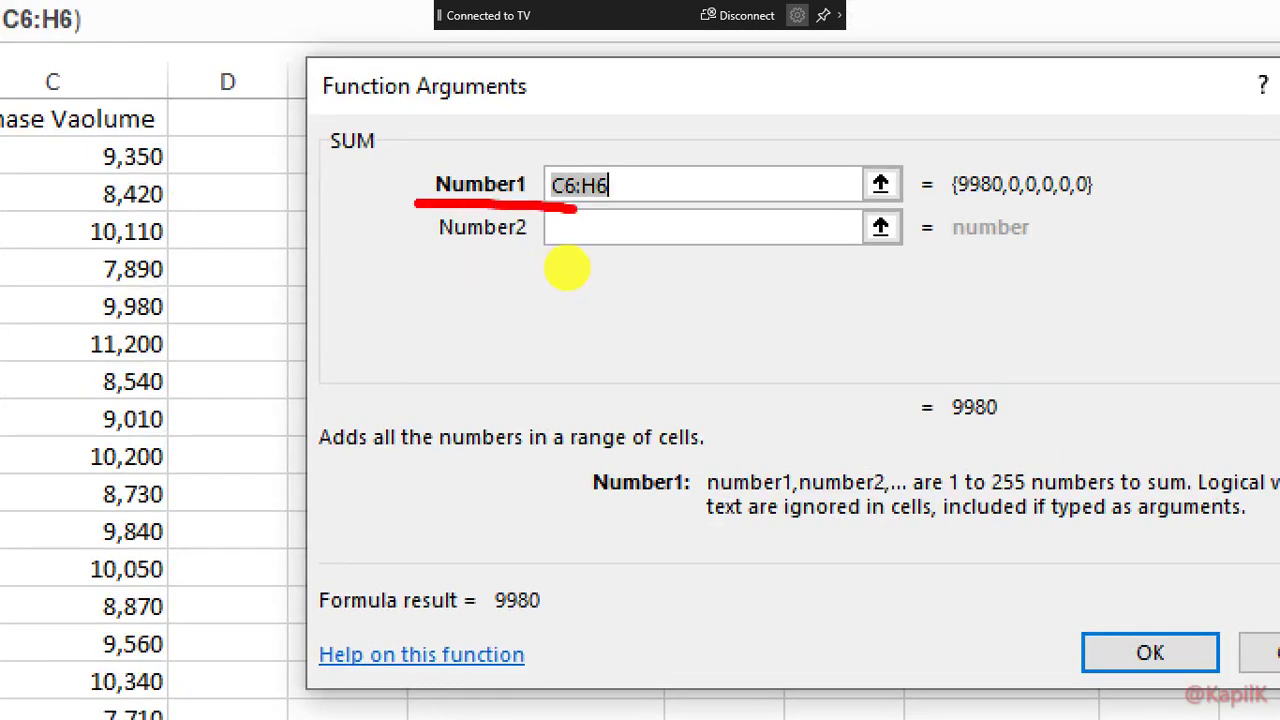
pyautogui.moveTo(386, 268); pyautogui.dragTo(592, 290)
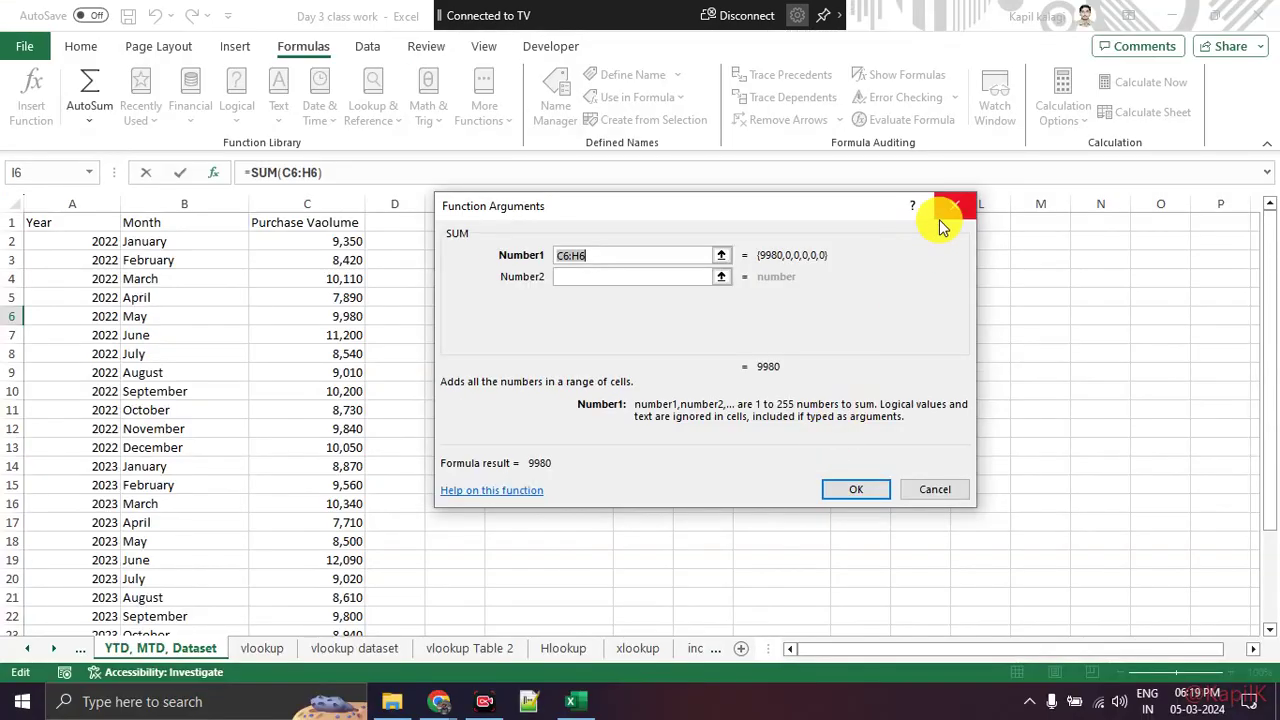
pyautogui.click(950, 206)
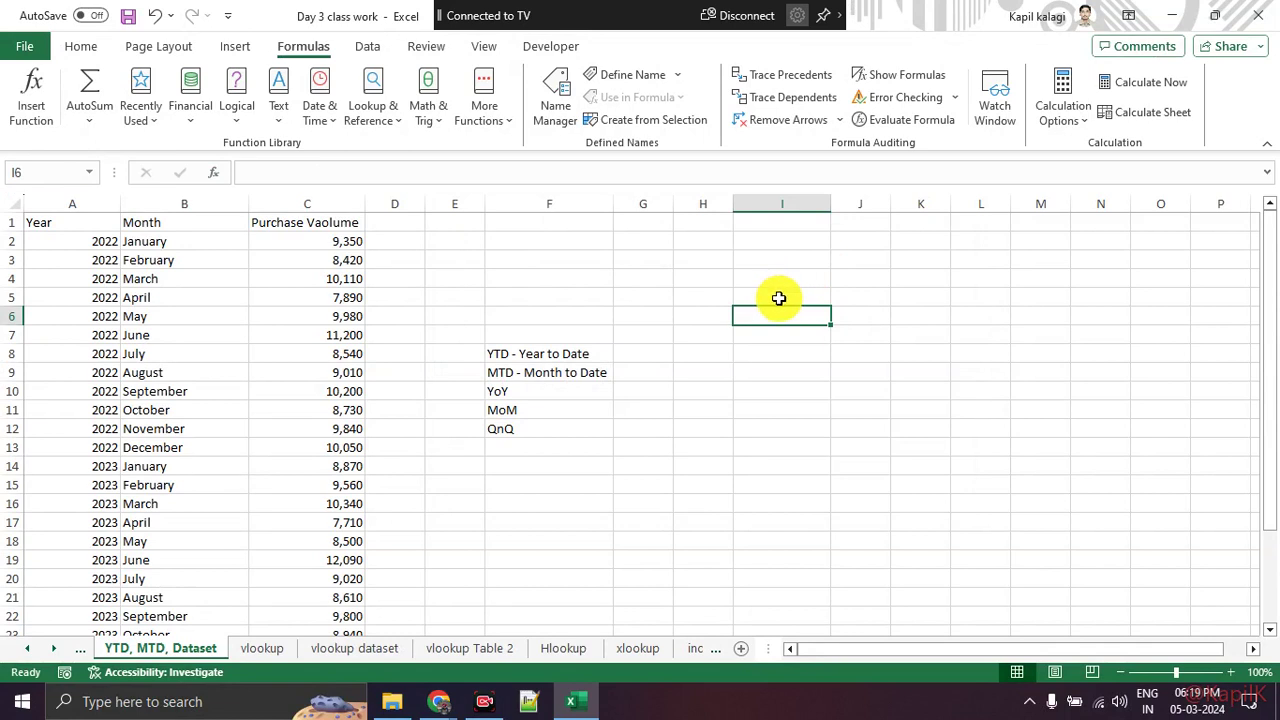
pyautogui.click(288, 650)
# Step: Zoom into the vlookup arguments table and underline table_array, col_index_number and range_lookup in red
pyautogui.click(250, 486)
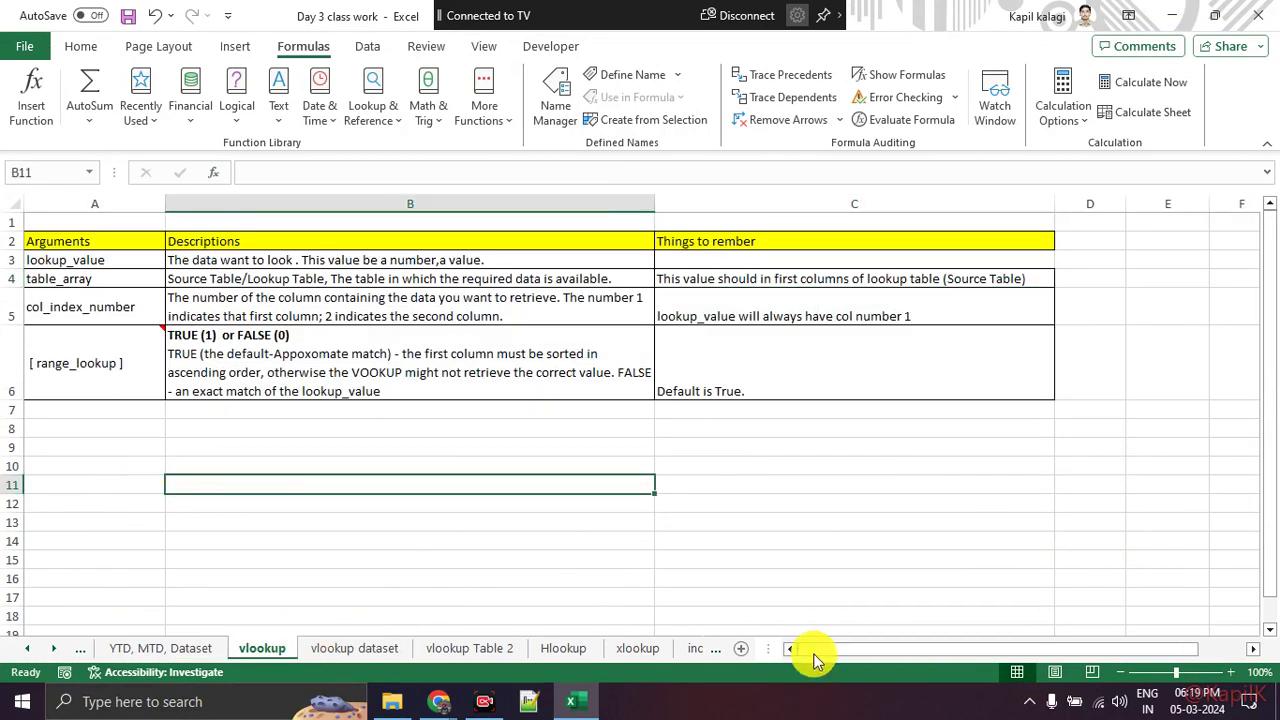
pyautogui.press('super+plus')
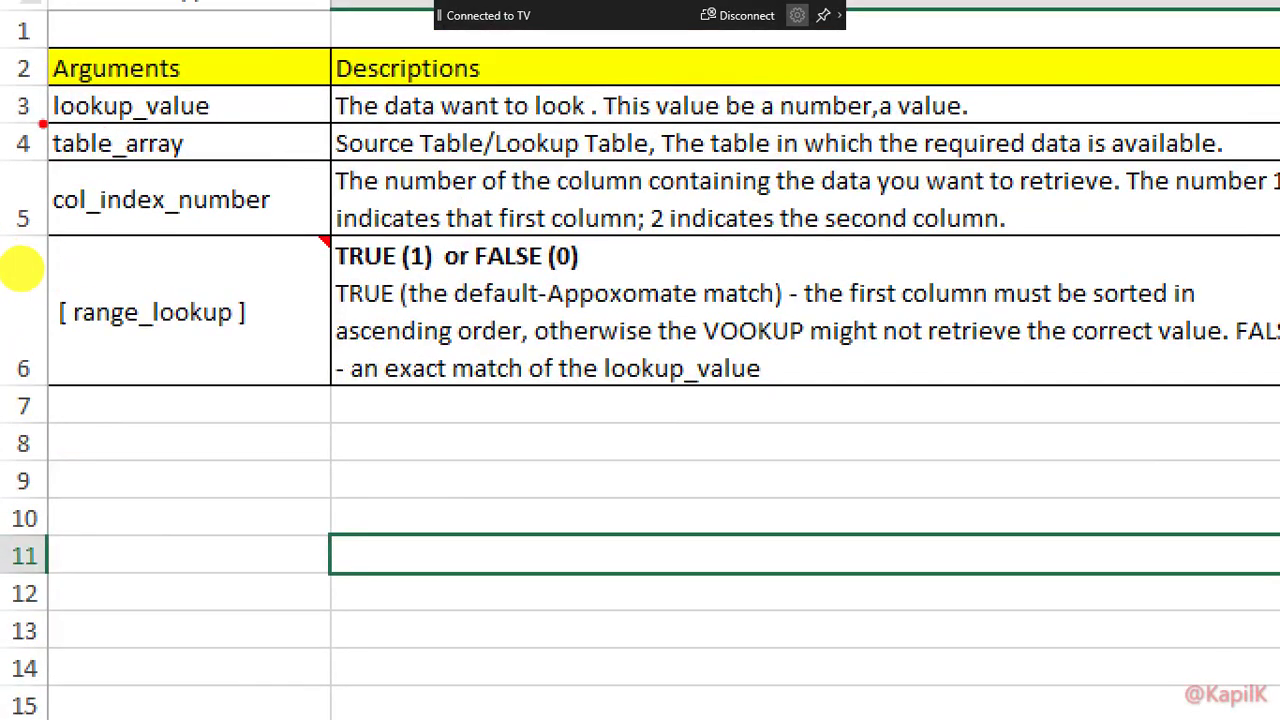
pyautogui.moveTo(40, 152); pyautogui.dragTo(237, 170)
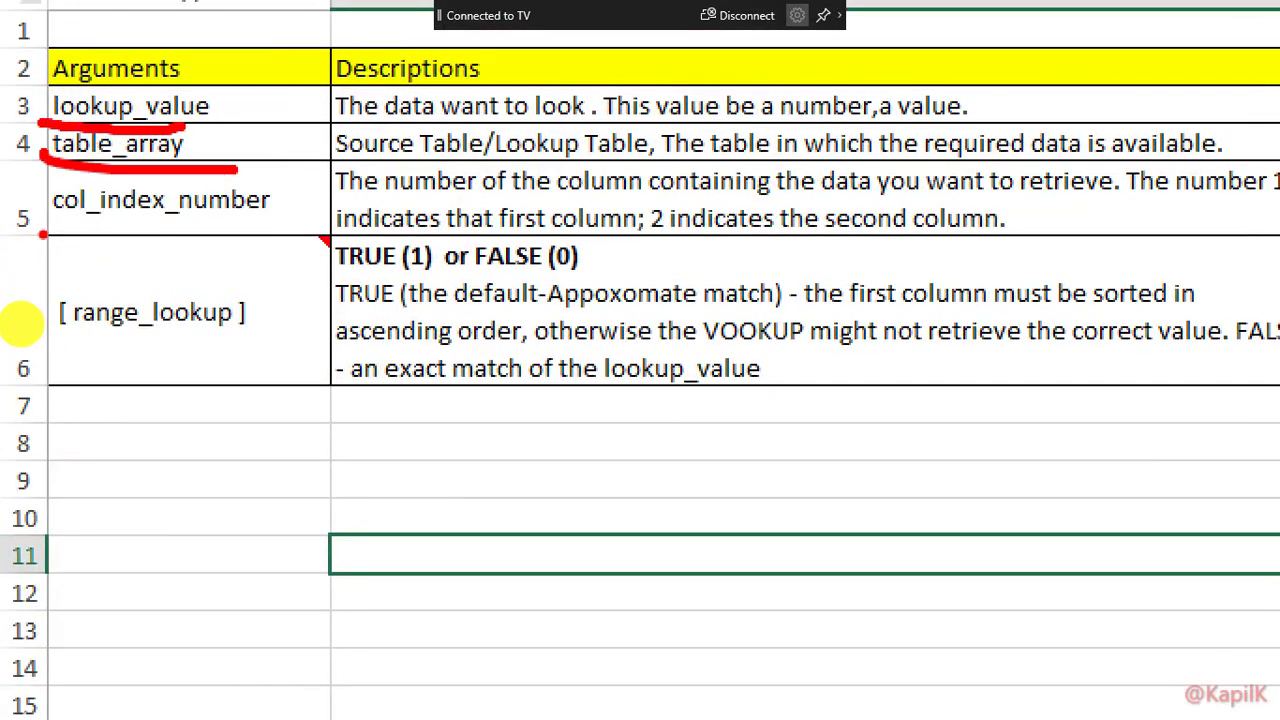
pyautogui.moveTo(40, 233); pyautogui.dragTo(288, 240)
pyautogui.click(251, 288)
pyautogui.moveTo(63, 374); pyautogui.dragTo(301, 374)
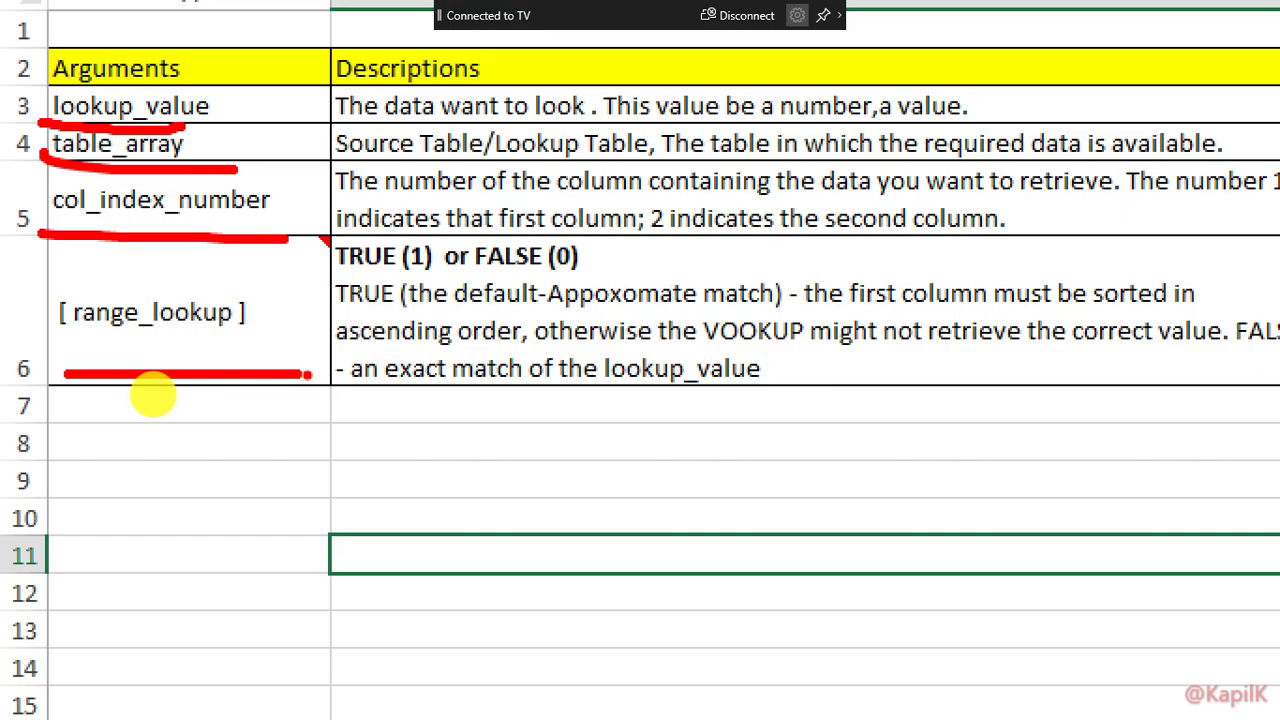
pyautogui.press('Escape')
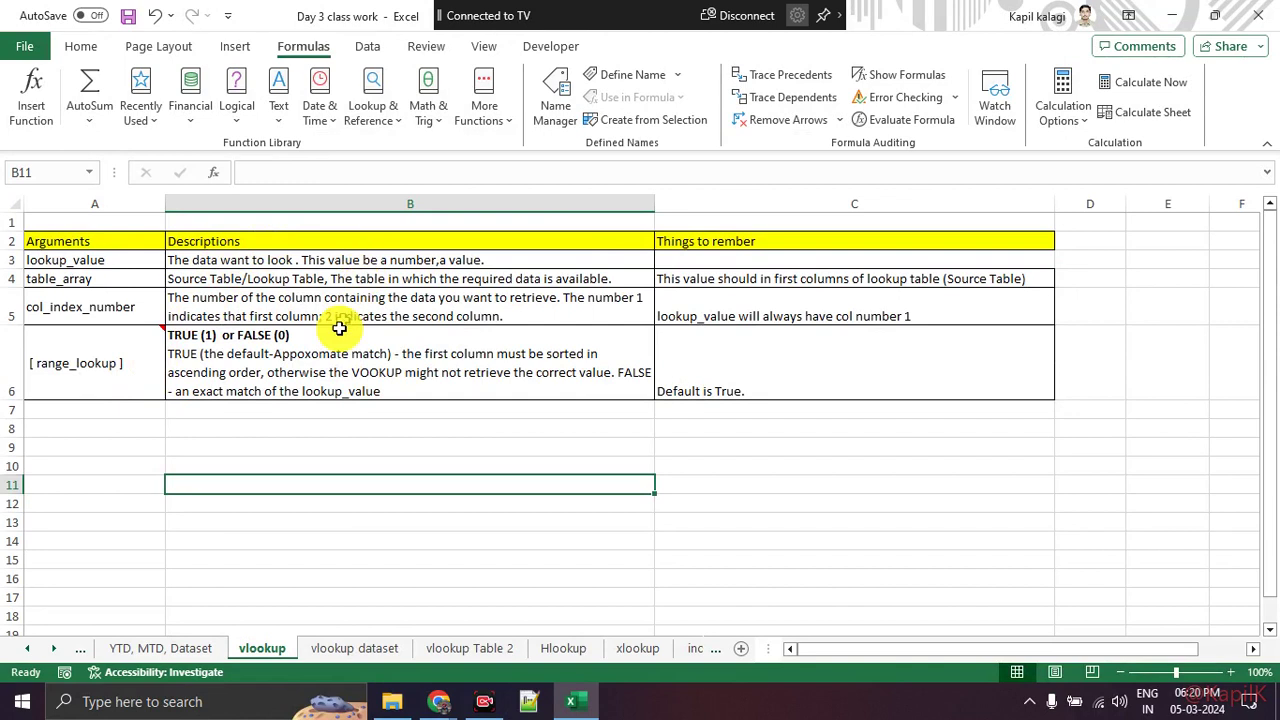
pyautogui.click(337, 446)
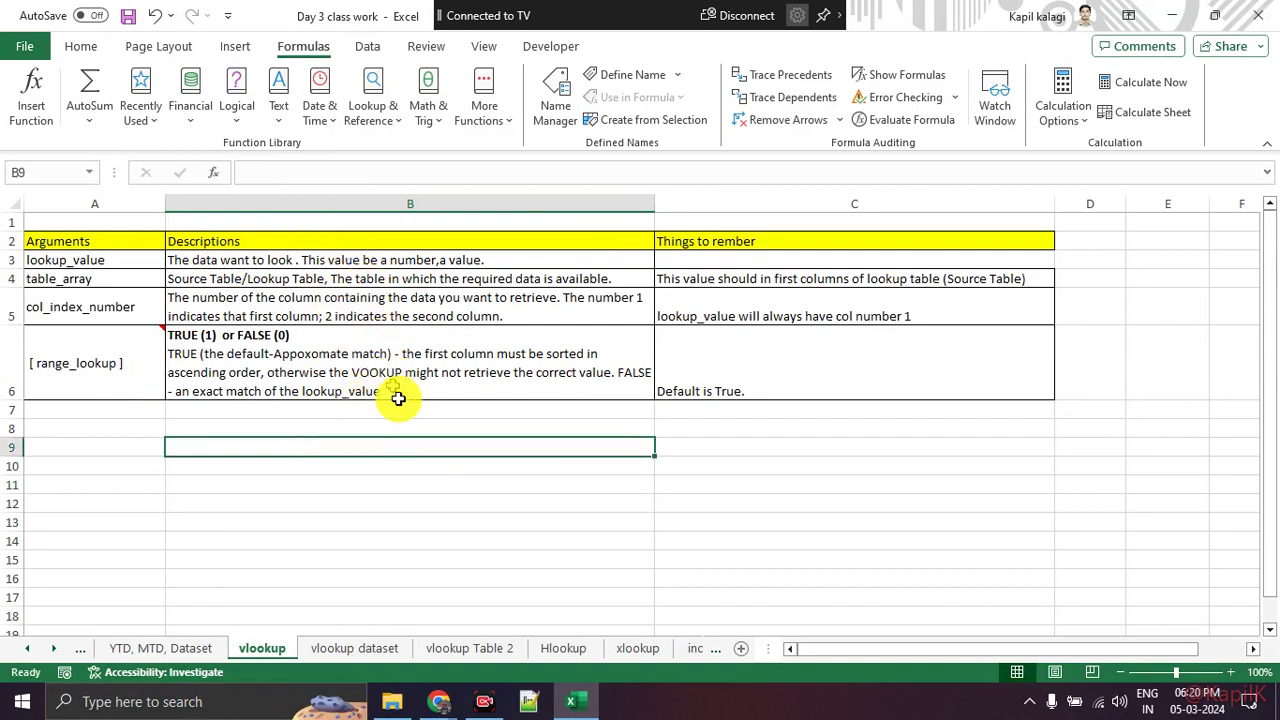
# Step: Start =XLOOKUP( in B9 and mark return_array and lookup_value in its argument tooltip
pyautogui.click(357, 174)
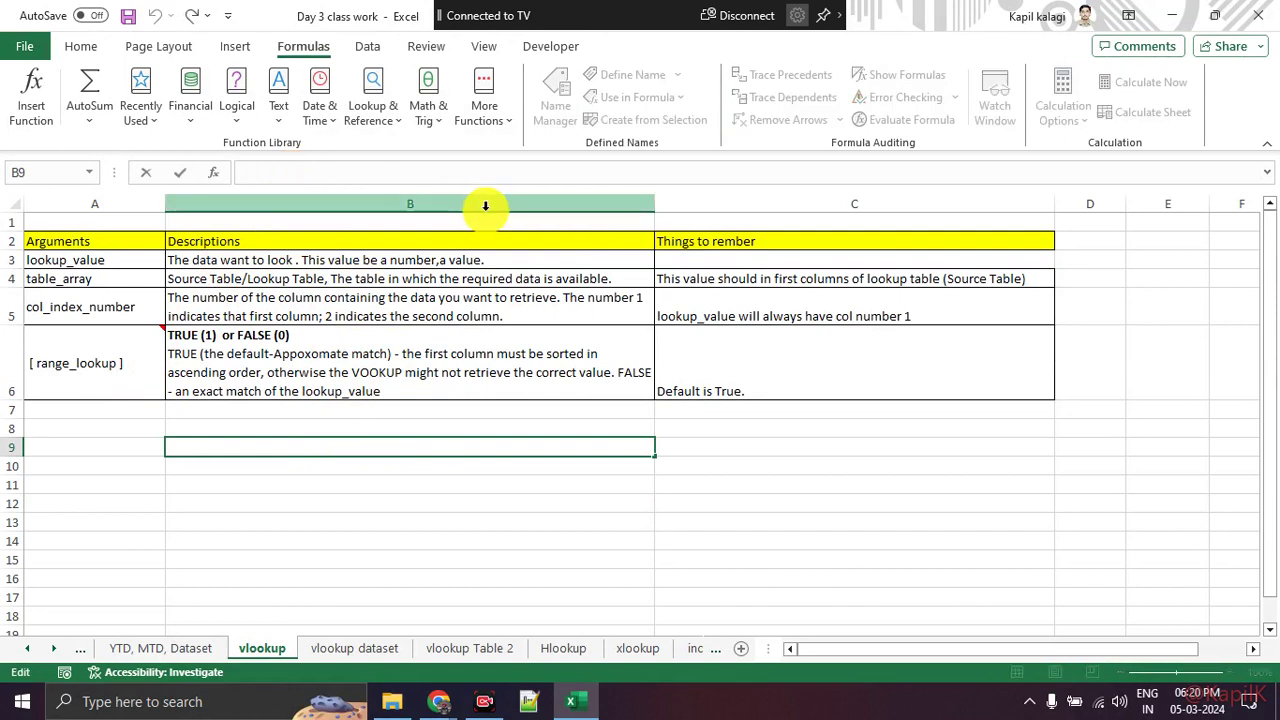
pyautogui.write('=x')
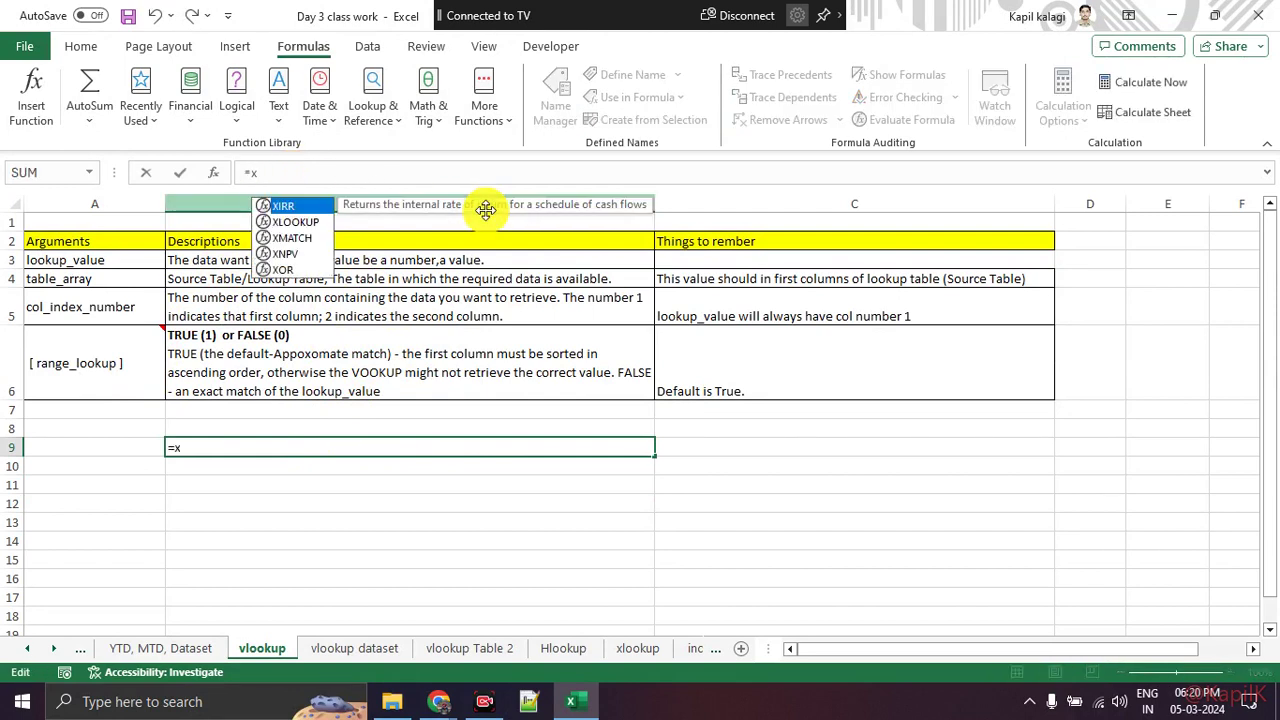
pyautogui.write('l')
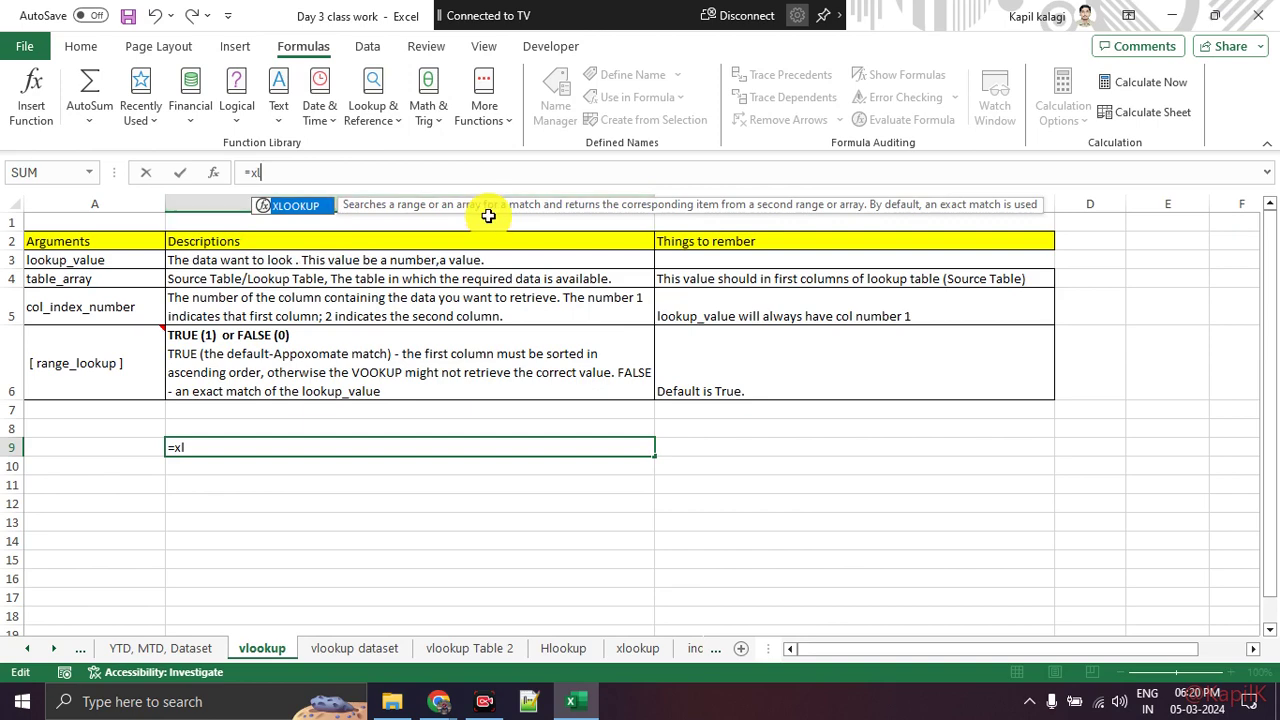
pyautogui.press('Tab')
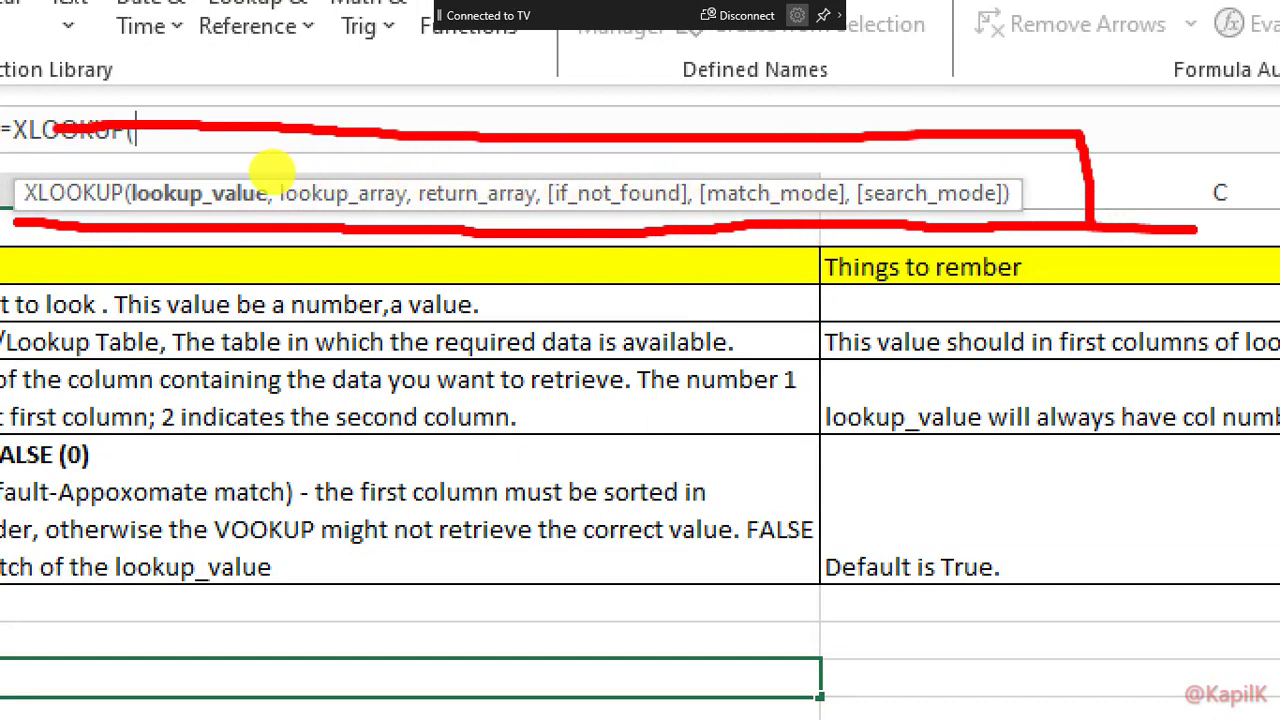
pyautogui.click(426, 208)
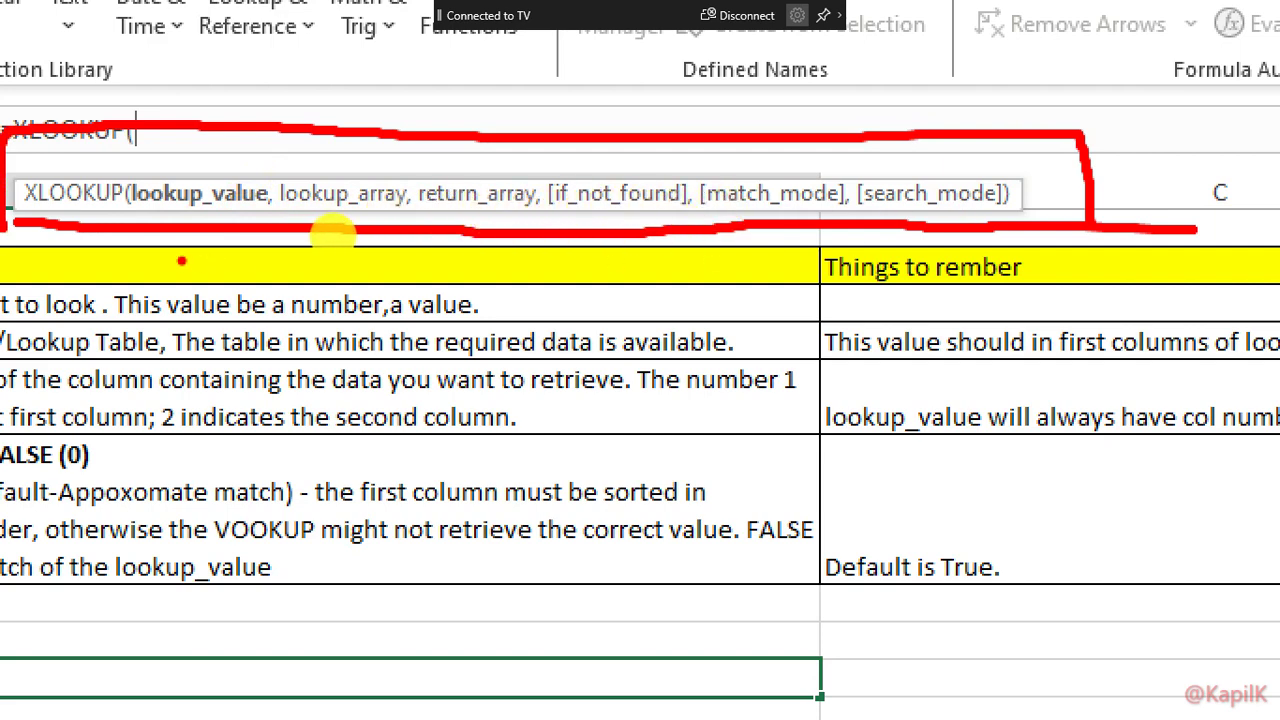
pyautogui.moveTo(131, 208); pyautogui.dragTo(783, 218)
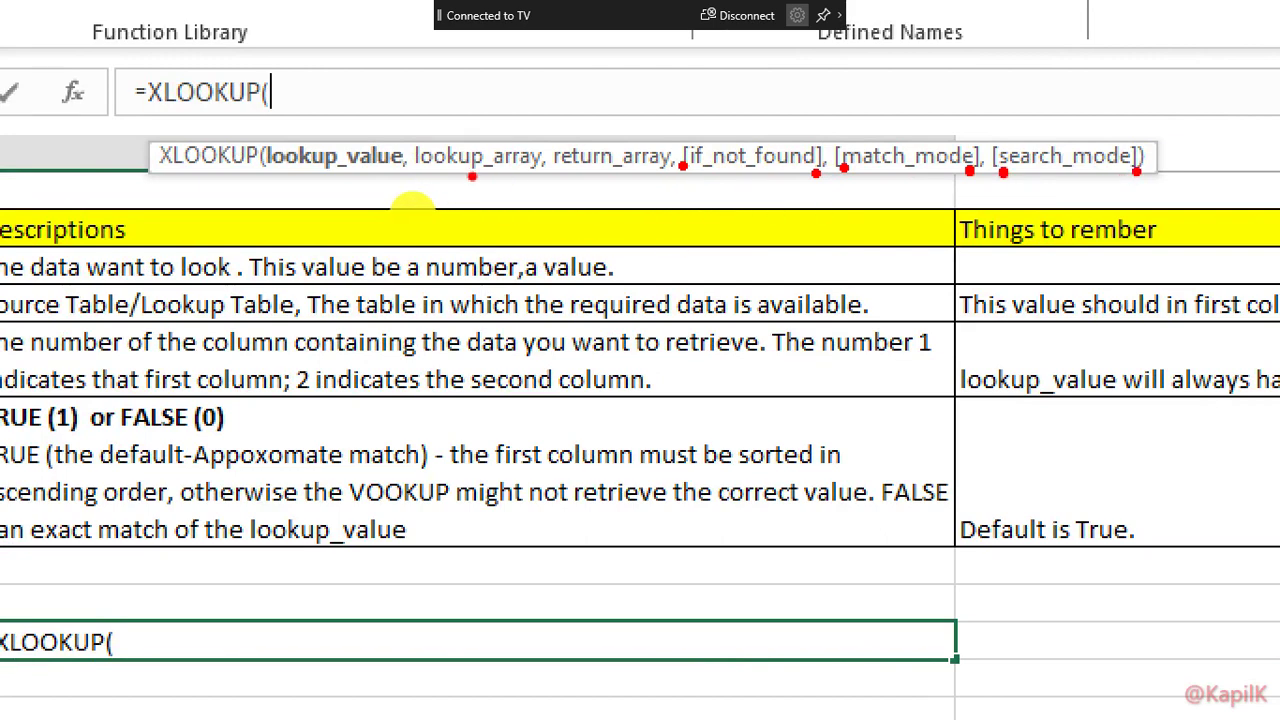
# Step: Mark lookup_value, lookup_array and return_array as required XLOOKUP arguments, then cancel B9's entry
pyautogui.moveTo(276, 168); pyautogui.dragTo(660, 186)
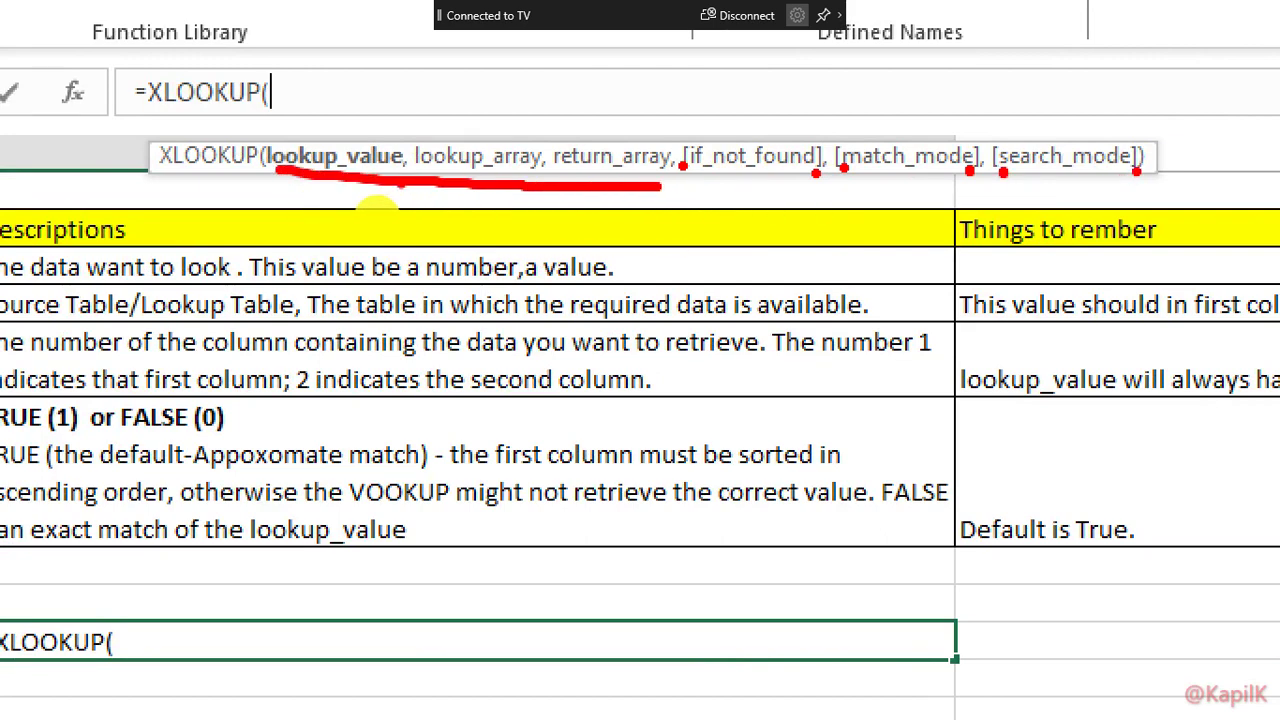
pyautogui.click(424, 156)
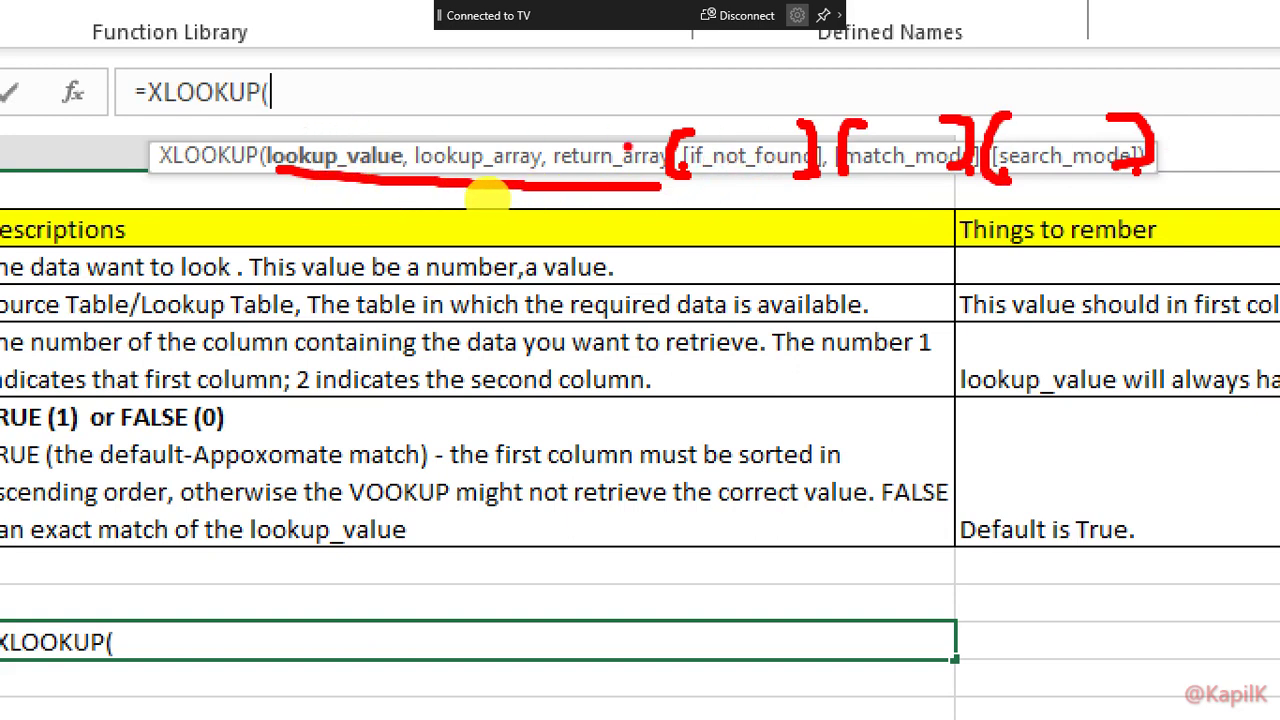
pyautogui.moveTo(332, 112)
pyautogui.mouseDown()
pyautogui.moveTo(448, 84)
pyautogui.moveTo(542, 106)
pyautogui.moveTo(682, 78)
pyautogui.mouseUp()
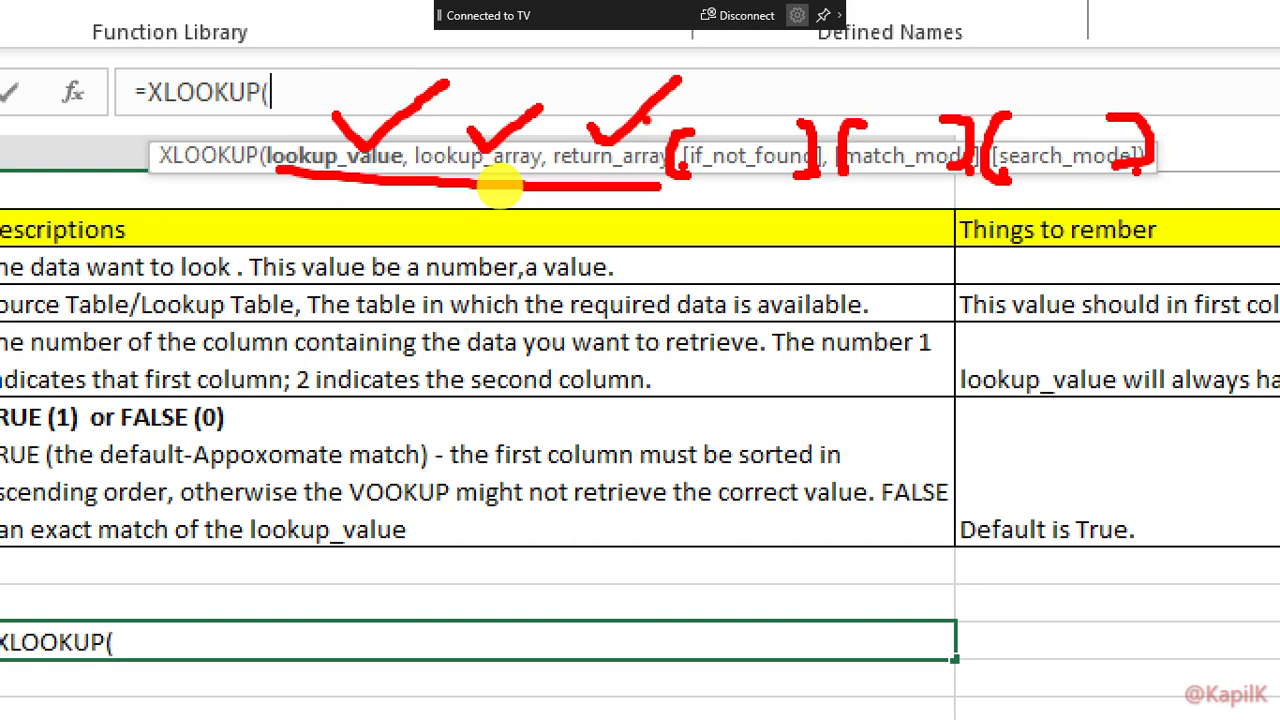
pyautogui.press('Escape')
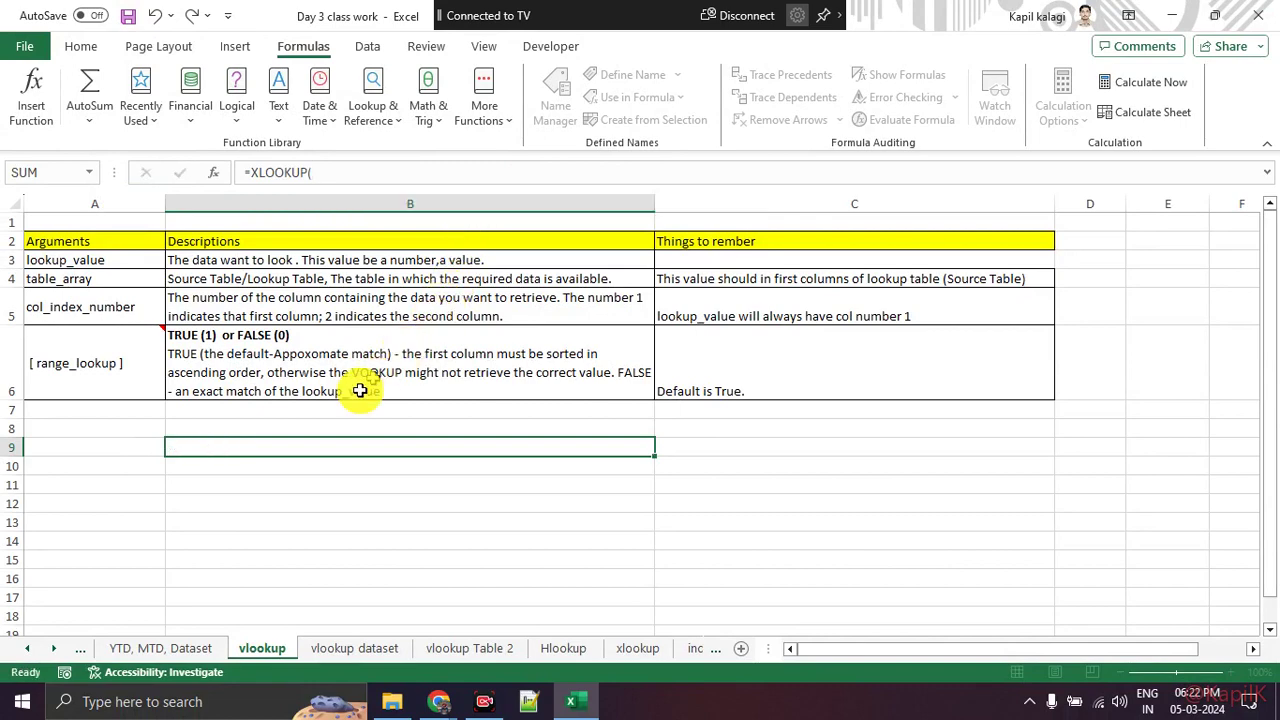
pyautogui.click(312, 423)
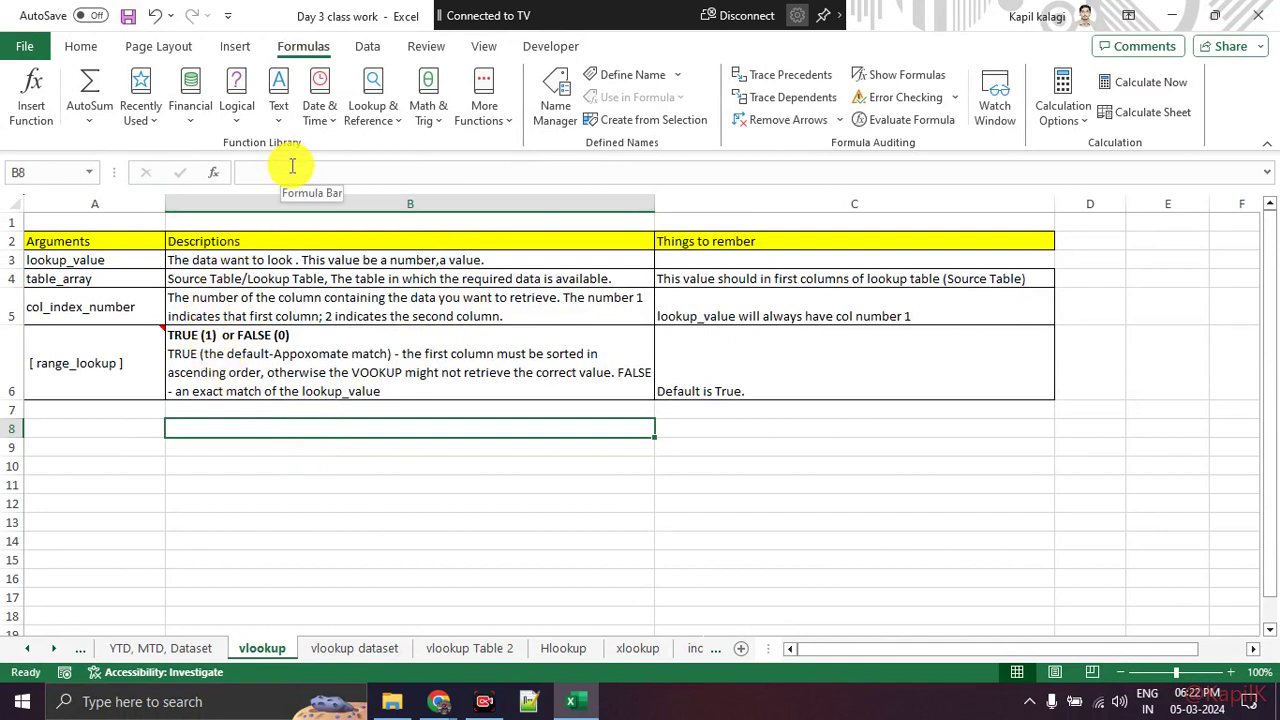
pyautogui.click(120, 259)
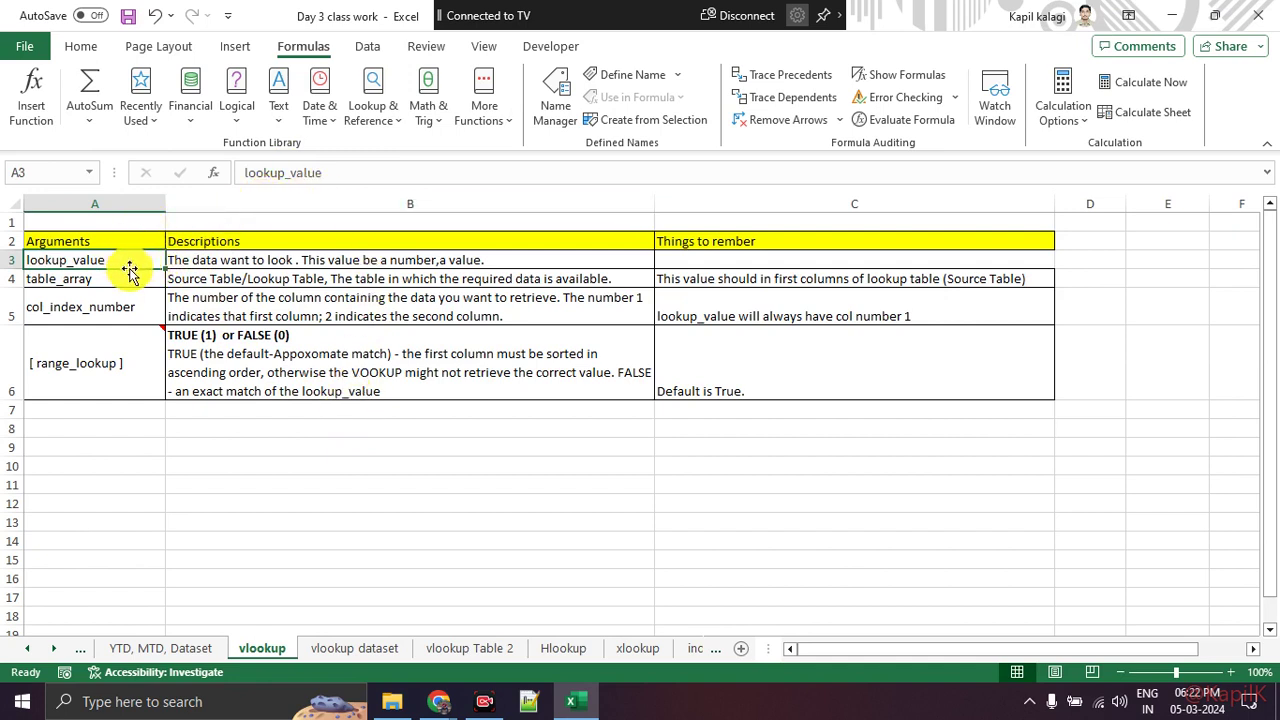
pyautogui.click(130, 307)
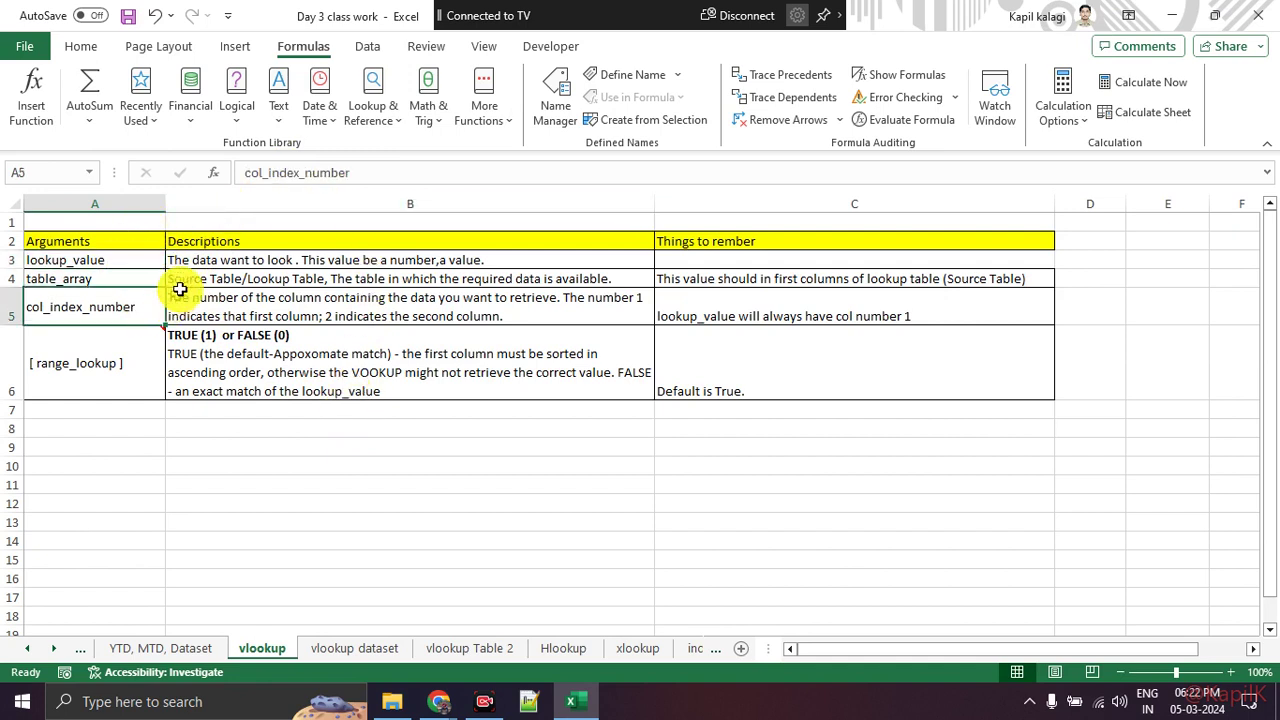
pyautogui.click(134, 258)
pyautogui.click(232, 257)
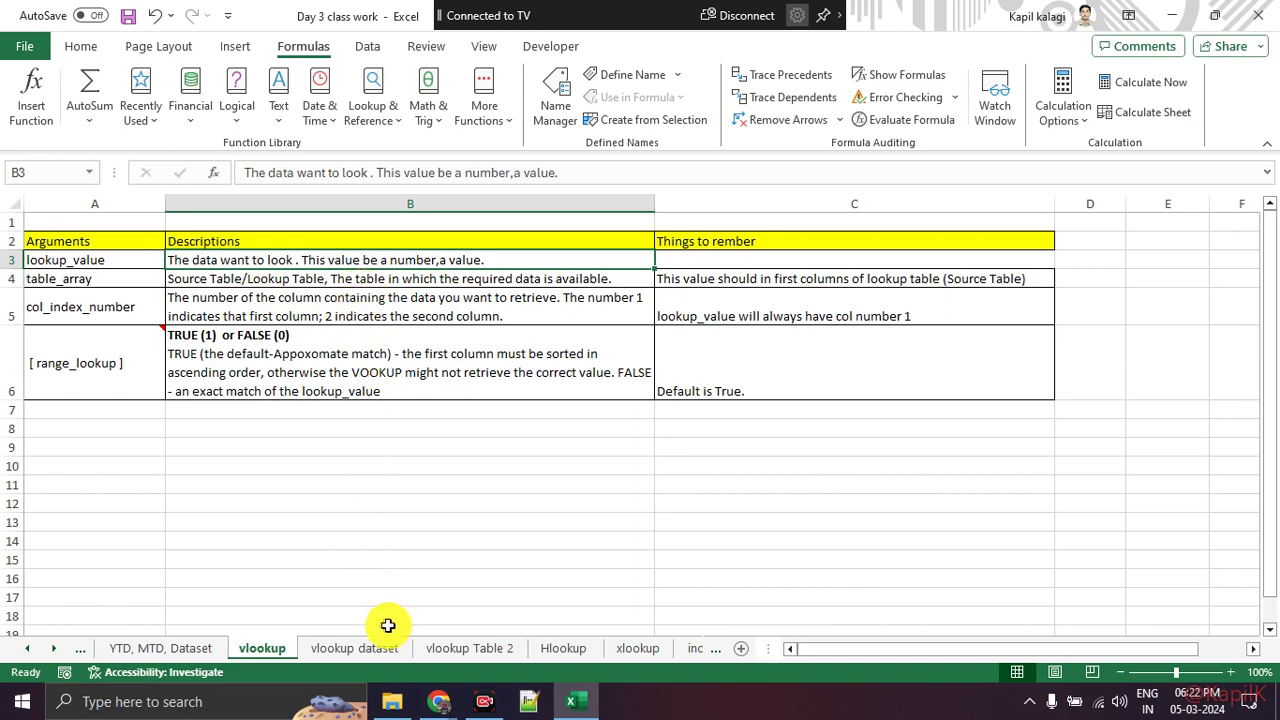
pyautogui.click(385, 650)
# Step: Highlight the Table 1 data range to point it out
pyautogui.click(289, 393)
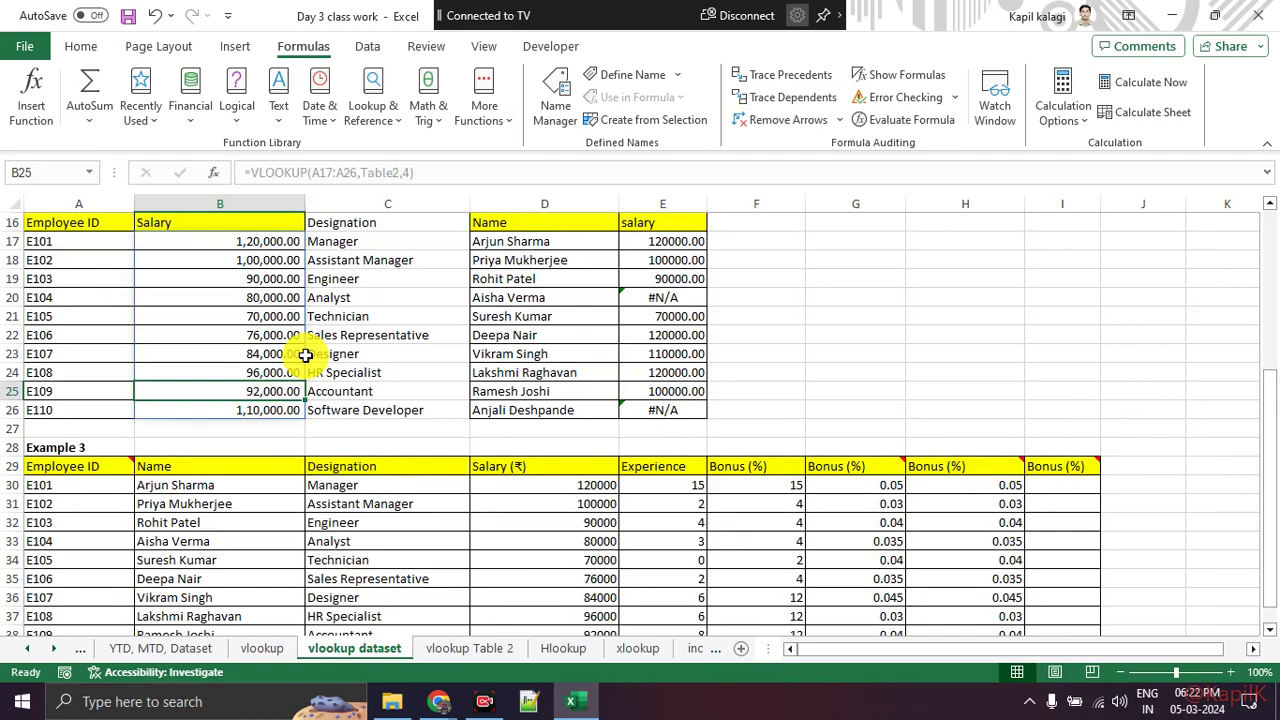
pyautogui.scroll(4, 330, 350)
pyautogui.scroll(1, 389, 364)
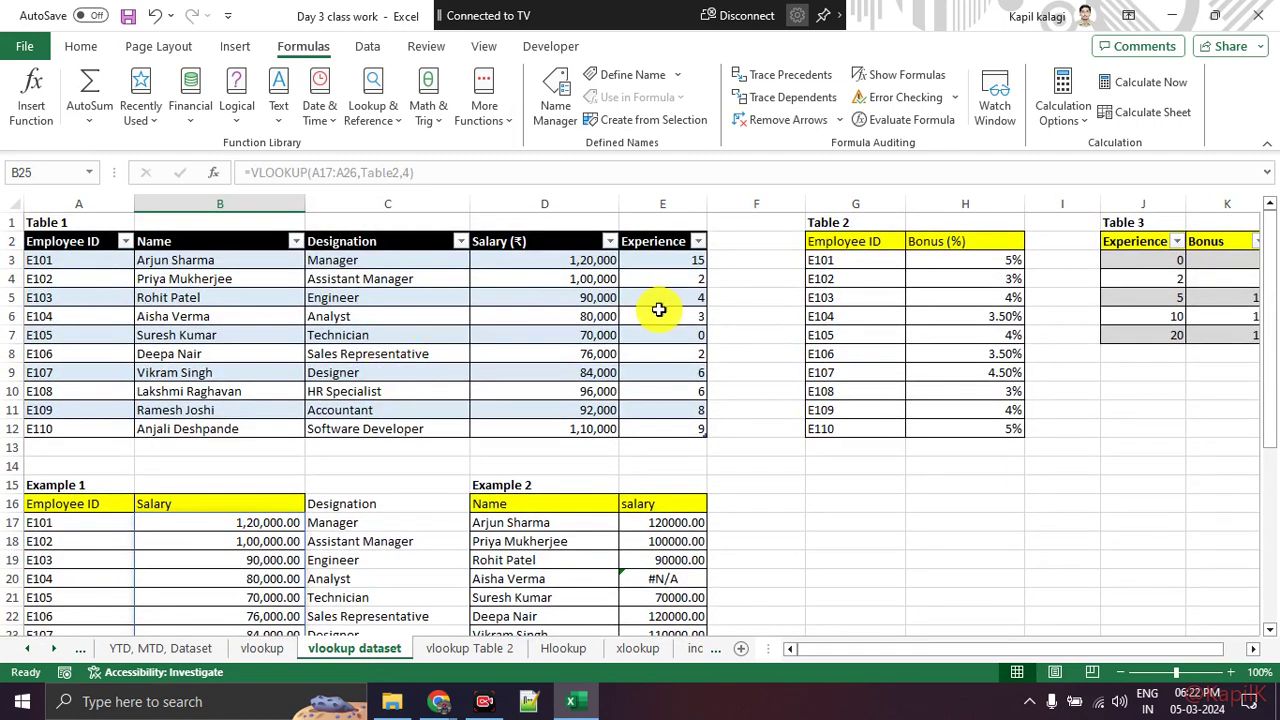
pyautogui.moveTo(115, 250); pyautogui.dragTo(636, 421)
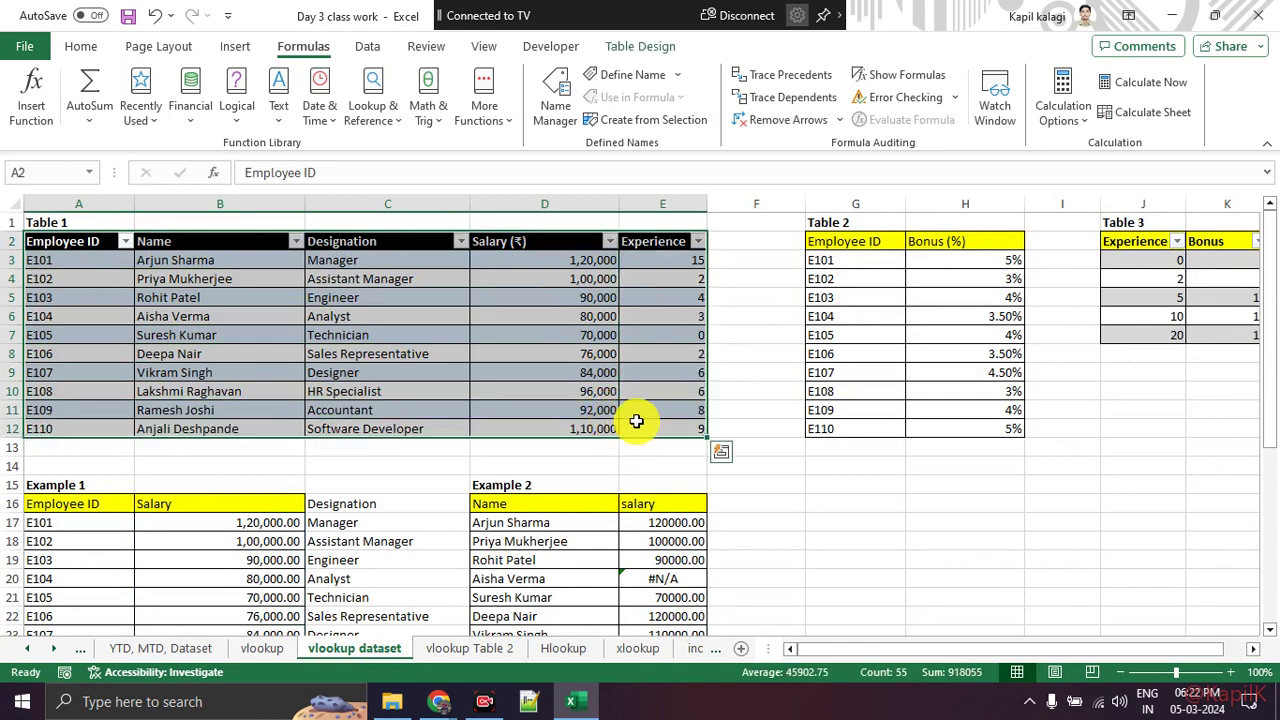
pyautogui.click(640, 423)
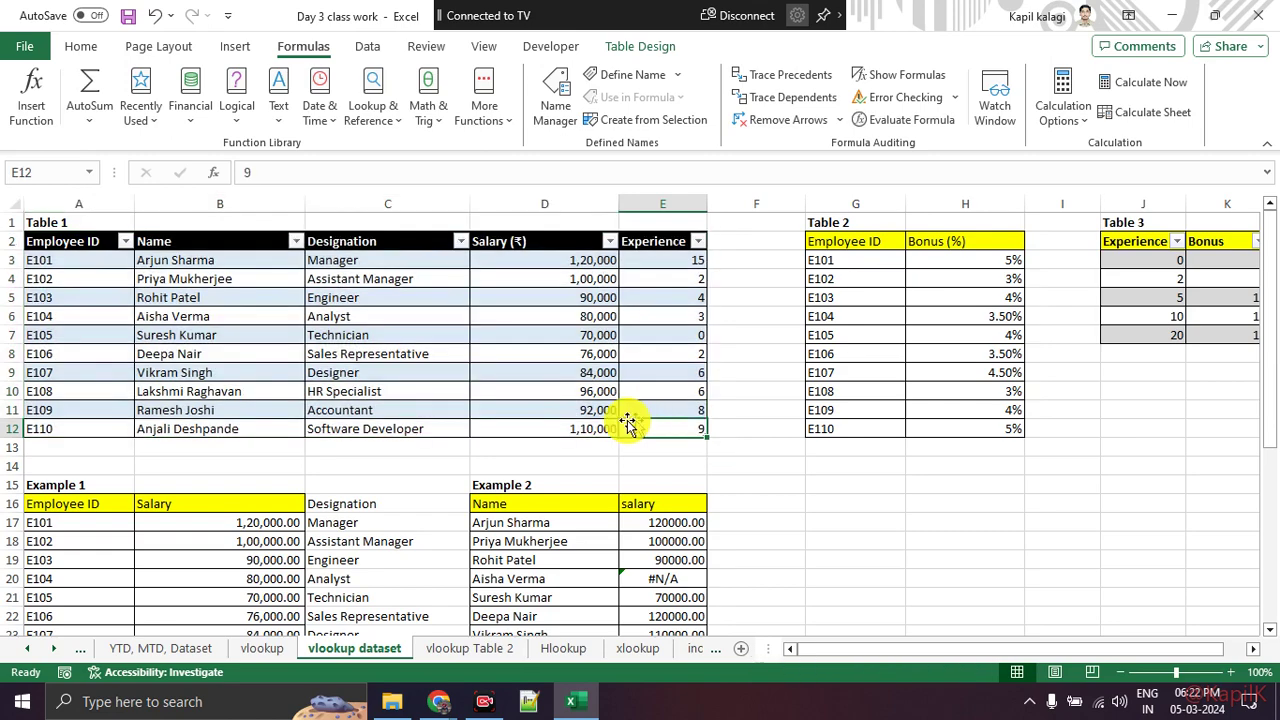
# Step: Clear the Example 1 Salary and Designation results in B17:C26
pyautogui.scroll(-3, 562, 261)
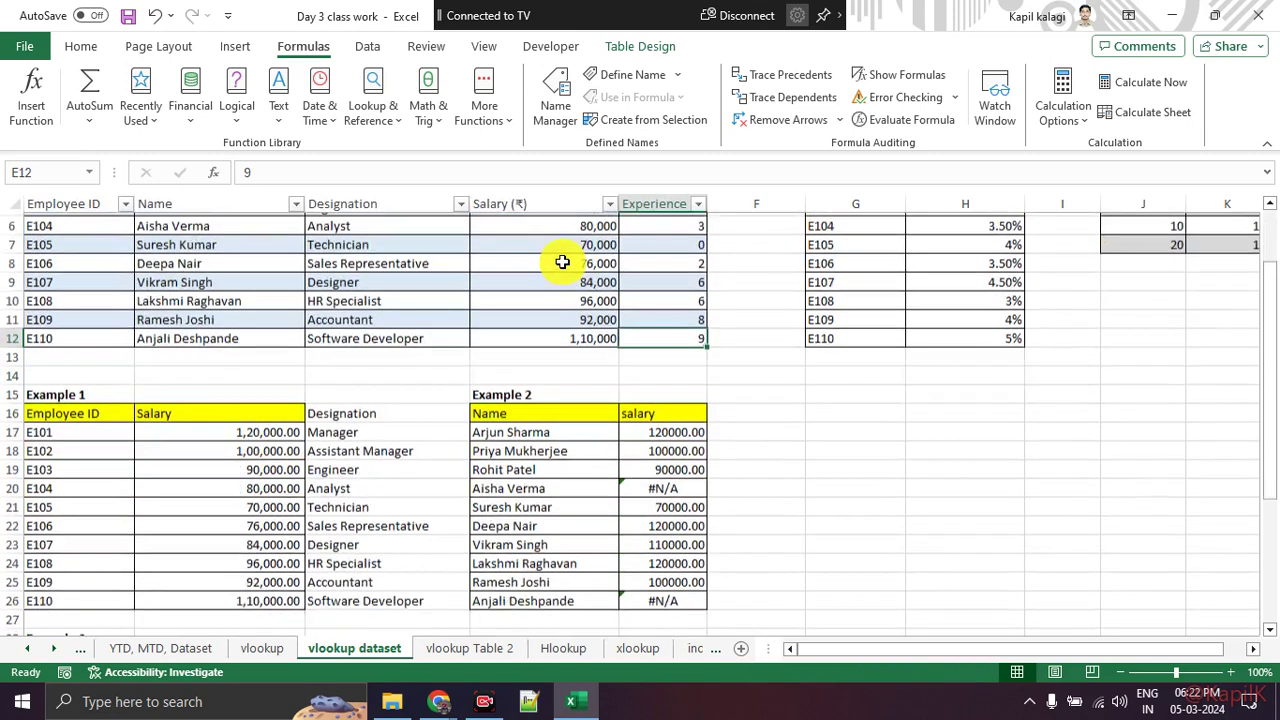
pyautogui.click(215, 357)
pyautogui.moveTo(251, 360); pyautogui.dragTo(380, 518)
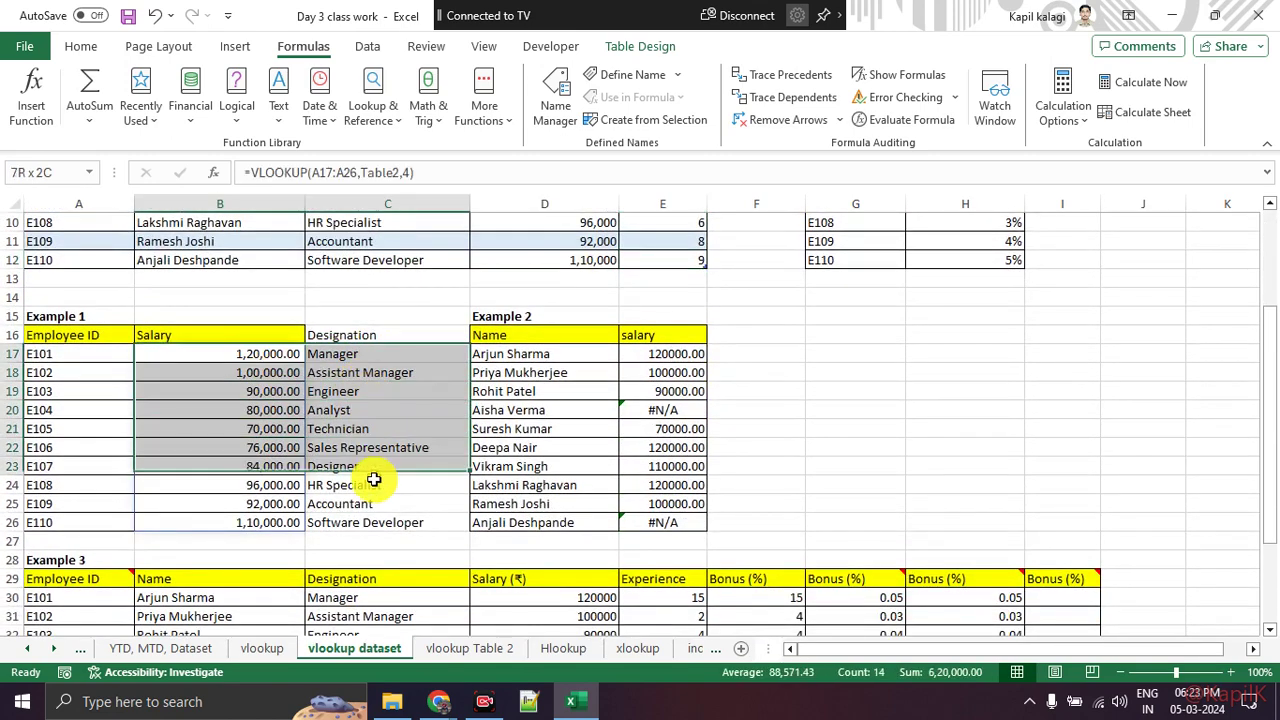
pyautogui.press('Delete')
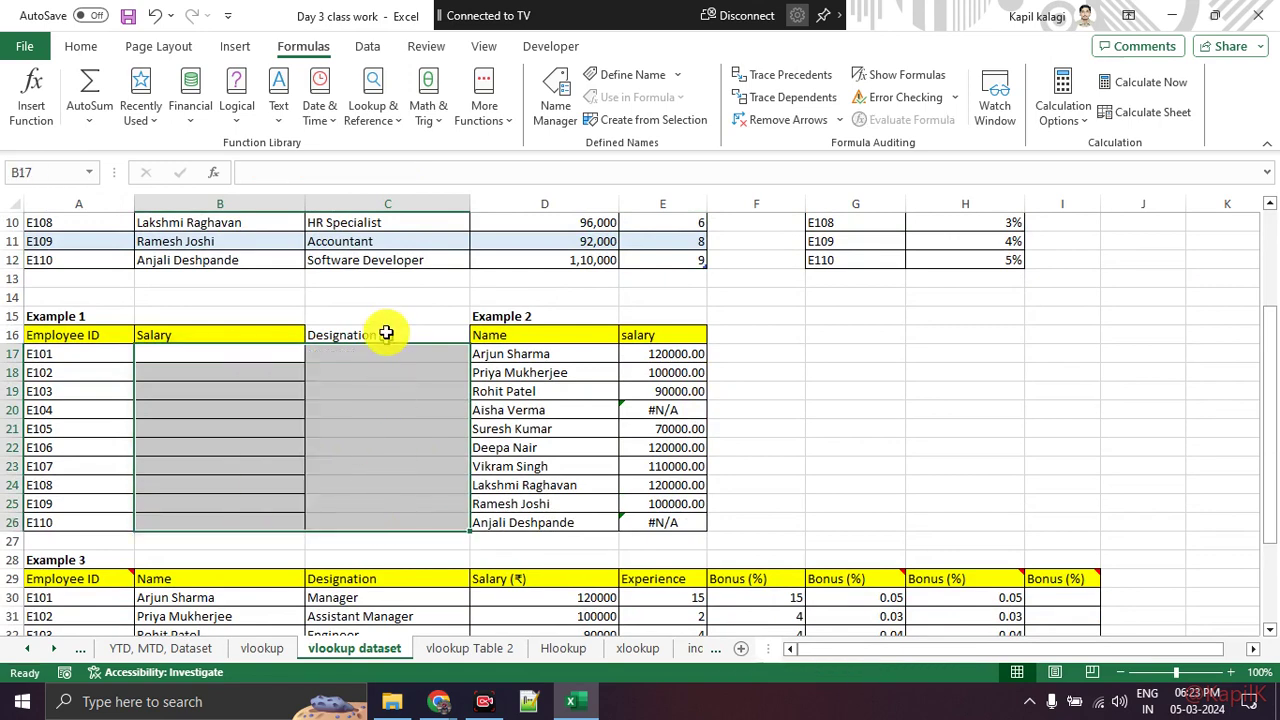
# Step: Delete the Designation heading beside Example 1
pyautogui.moveTo(389, 331); pyautogui.dragTo(389, 503)
pyautogui.press('Delete')
pyautogui.click(390, 425)
# Step: Highlight Example 1's Employee IDs and the empty Salary cells B17:B26
pyautogui.scroll(1, 300, 420)
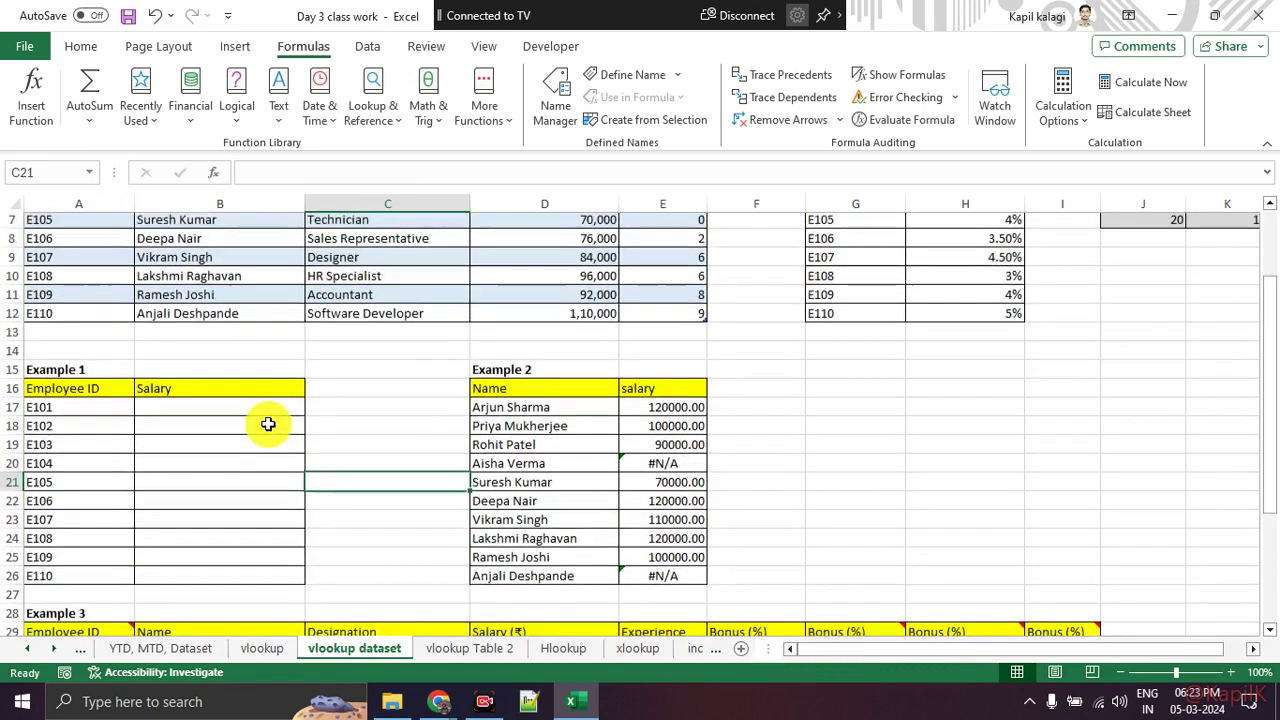
pyautogui.scroll(2, 275, 415)
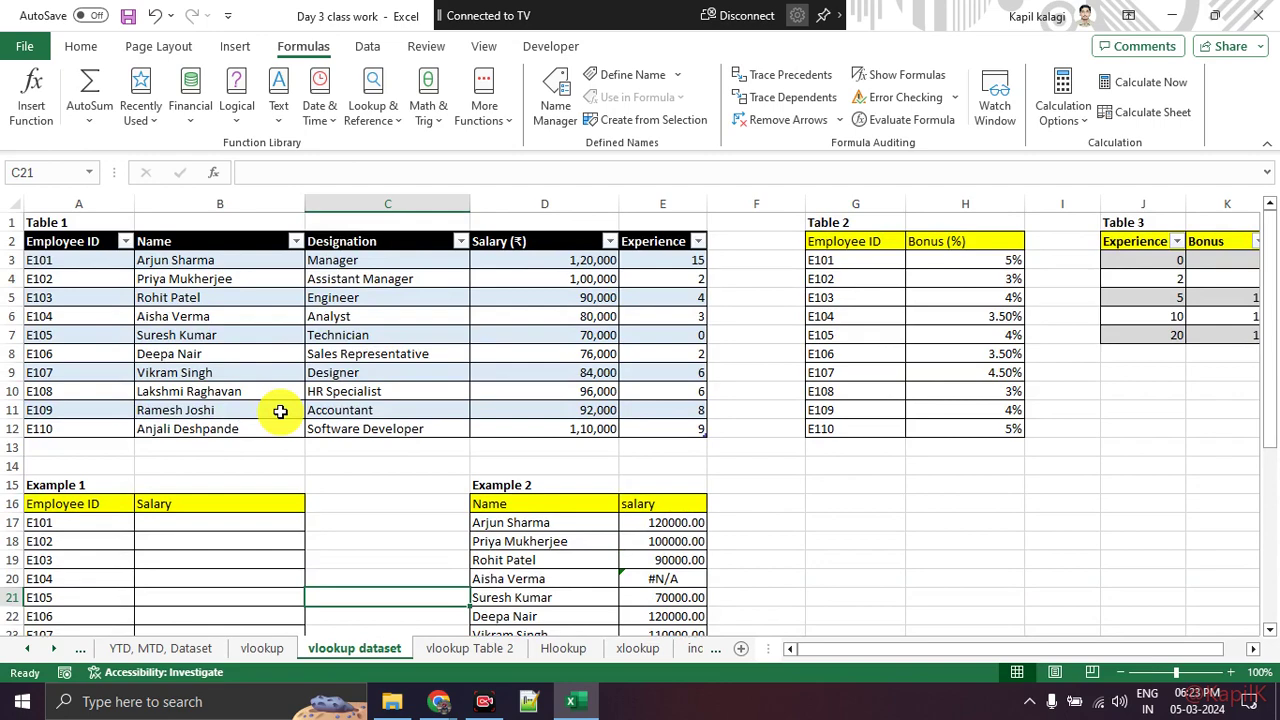
pyautogui.scroll(-1, 280, 411)
pyautogui.moveTo(94, 449)
pyautogui.mouseDown()
pyautogui.moveTo(233, 594)
pyautogui.moveTo(234, 630)
pyautogui.mouseUp()
pyautogui.scroll(-1, 280, 540)
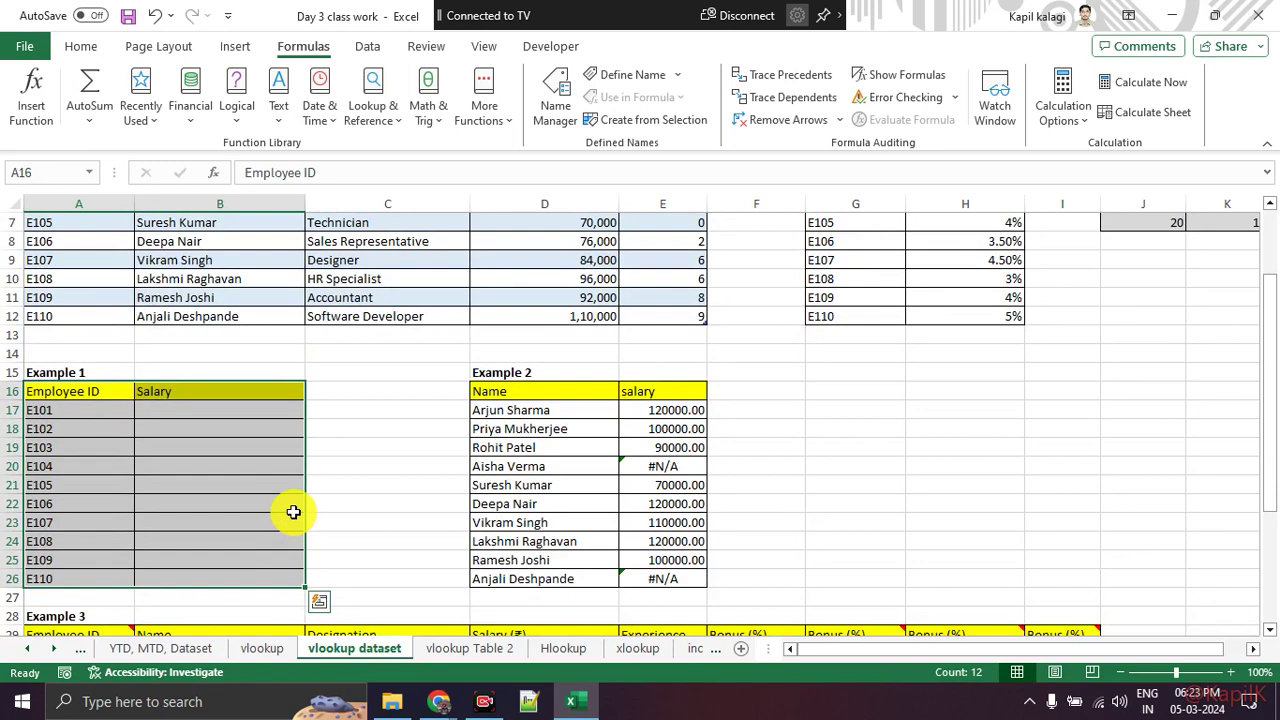
pyautogui.click(291, 482)
pyautogui.moveTo(100, 410); pyautogui.dragTo(93, 554)
pyautogui.moveTo(200, 412); pyautogui.dragTo(221, 576)
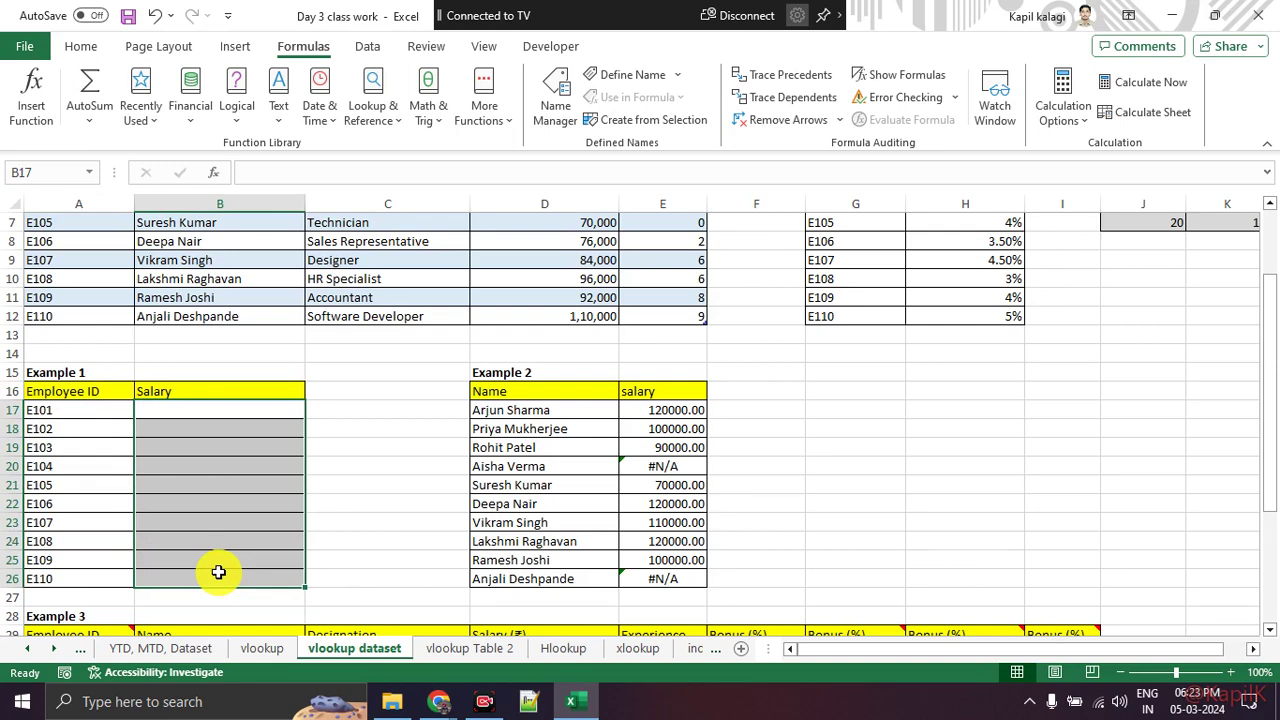
# Step: Alternate highlighting Table 1, the Example 1 rows and the empty Salary column
pyautogui.scroll(2, 229, 560)
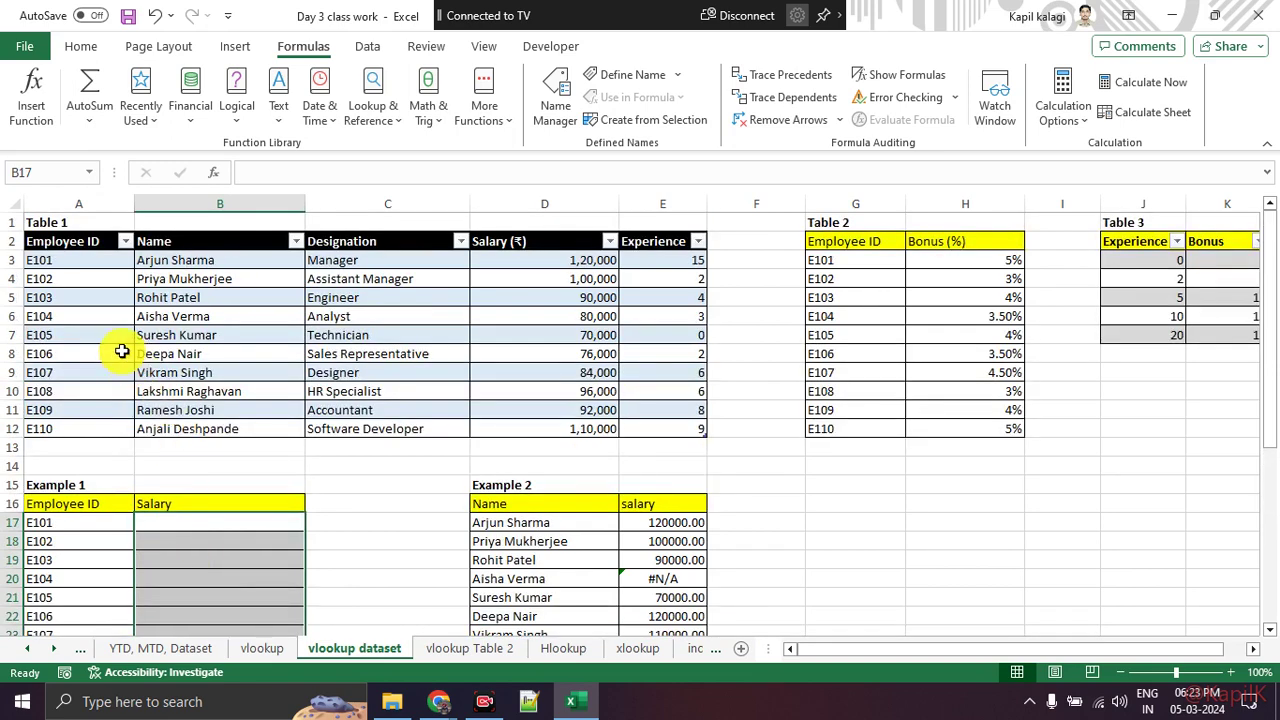
pyautogui.moveTo(60, 260); pyautogui.dragTo(644, 366)
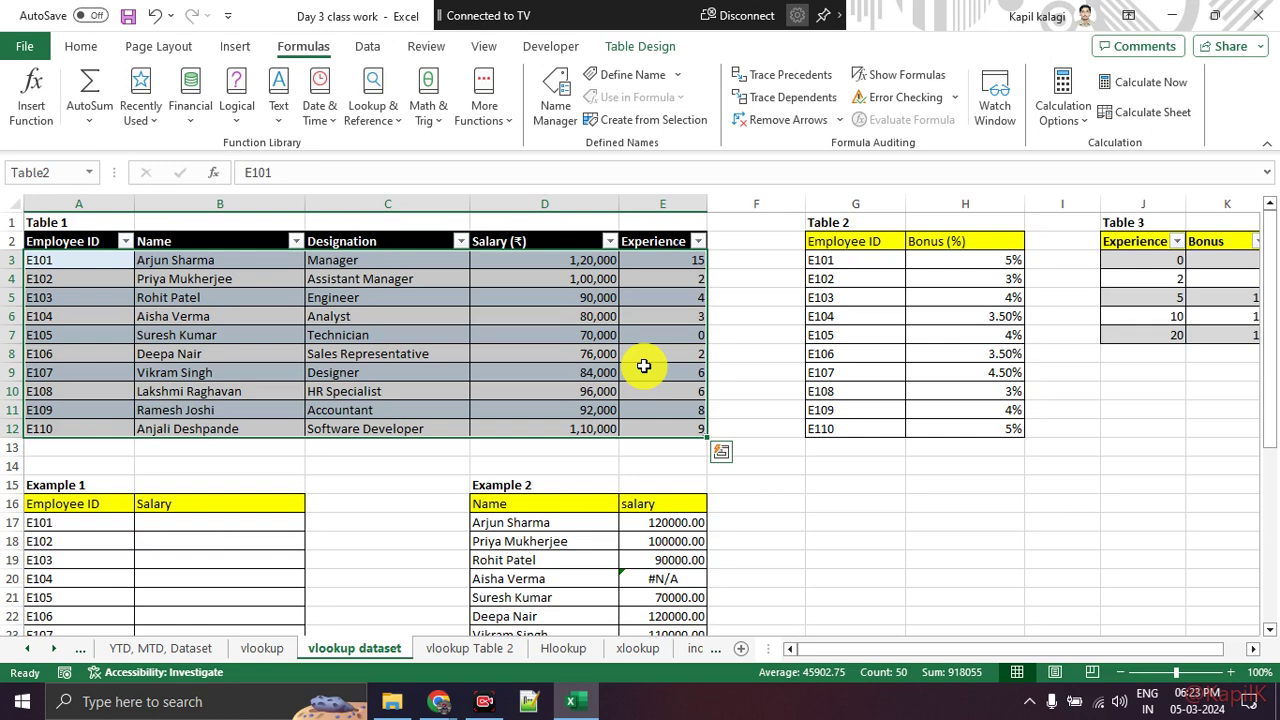
pyautogui.scroll(-1, 391, 472)
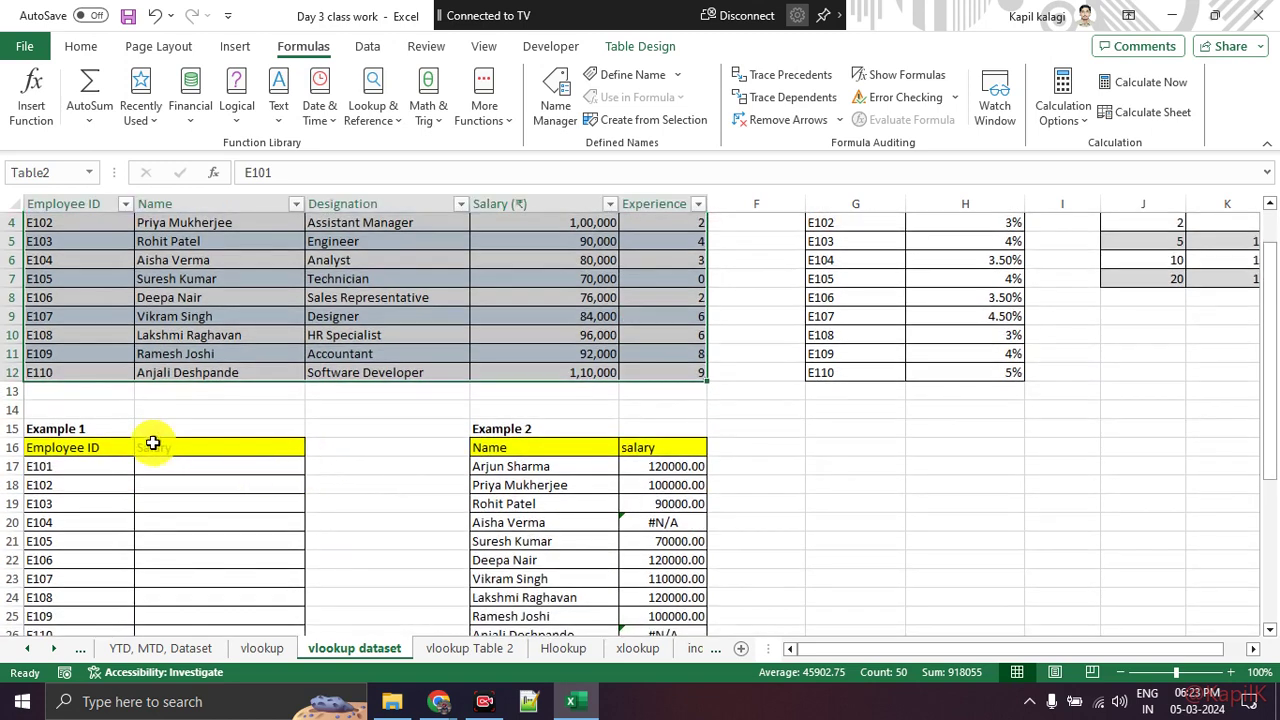
pyautogui.moveTo(103, 449); pyautogui.dragTo(218, 613)
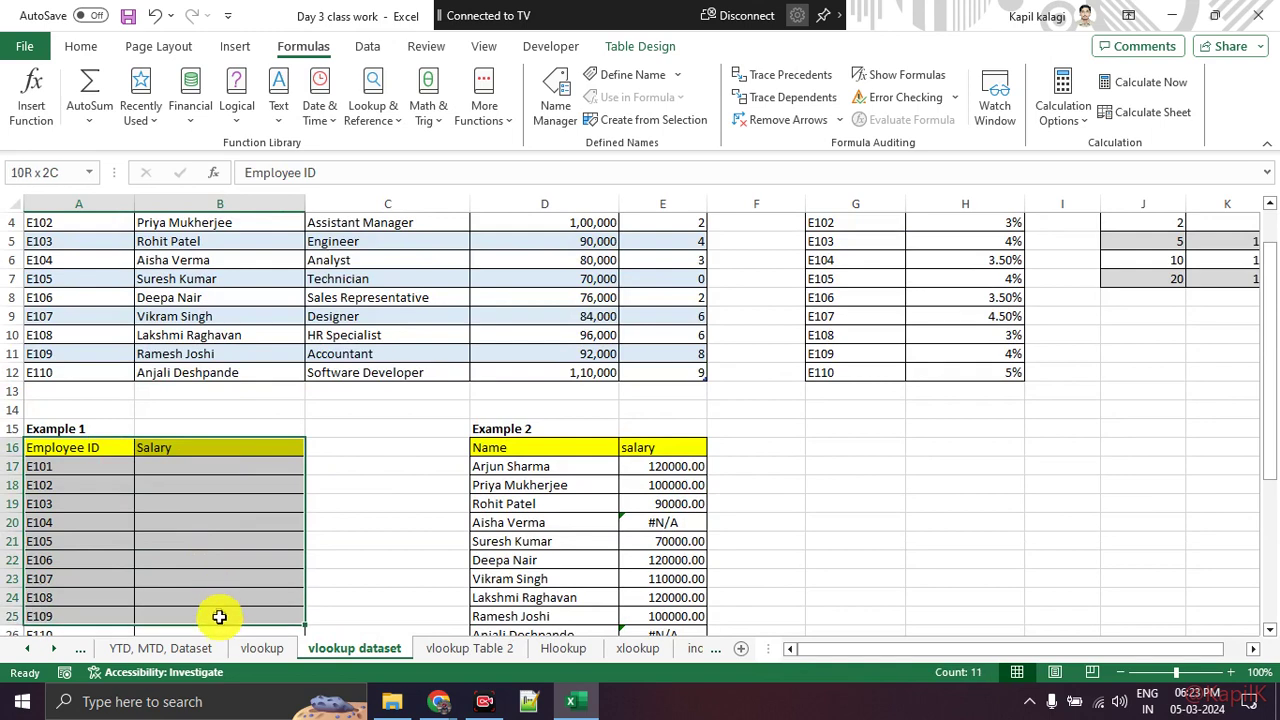
pyautogui.scroll(-1, 300, 520)
pyautogui.scroll(-1, 351, 469)
pyautogui.click(354, 467)
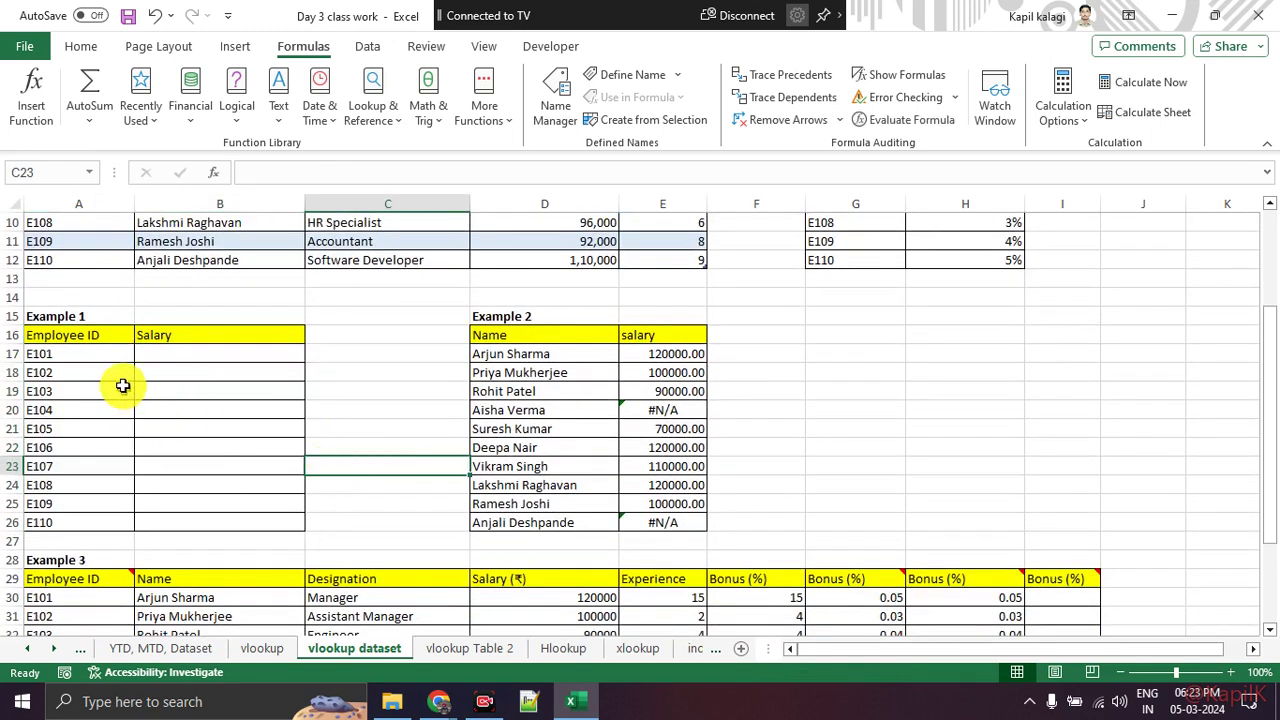
pyautogui.moveTo(95, 354); pyautogui.dragTo(211, 450)
pyautogui.click(85, 372)
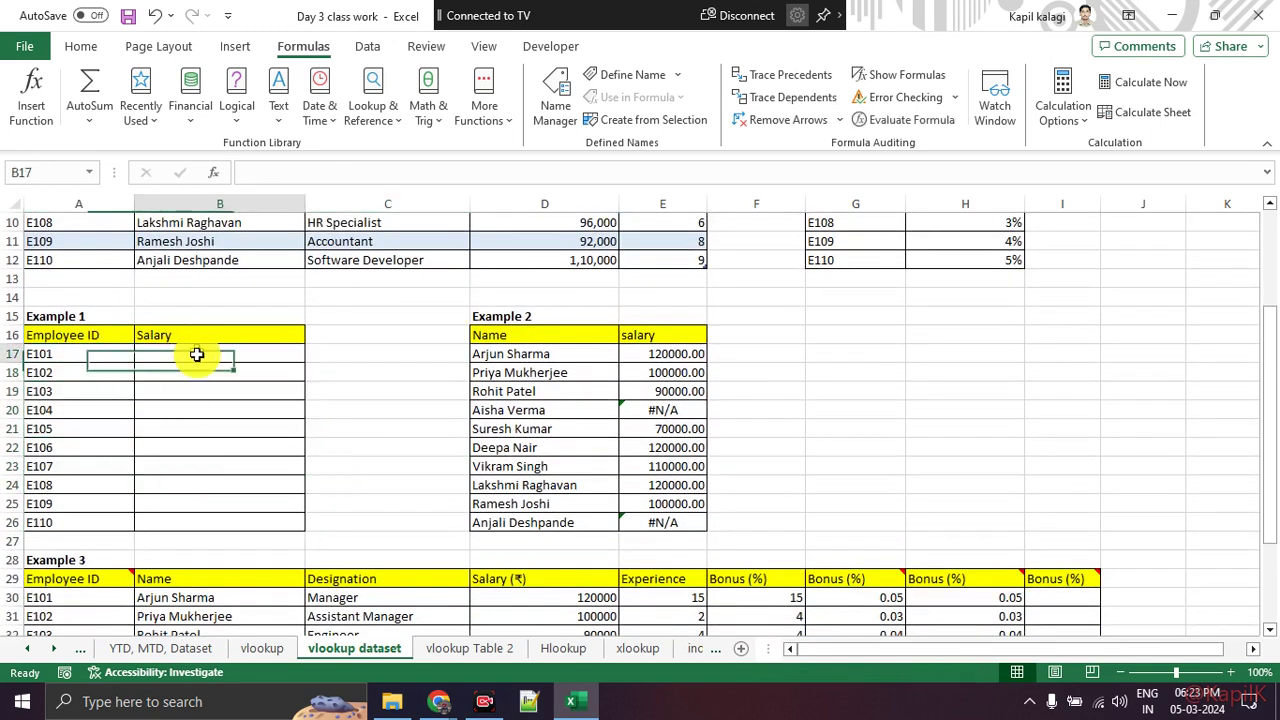
pyautogui.moveTo(194, 347); pyautogui.dragTo(206, 506)
pyautogui.click(367, 379)
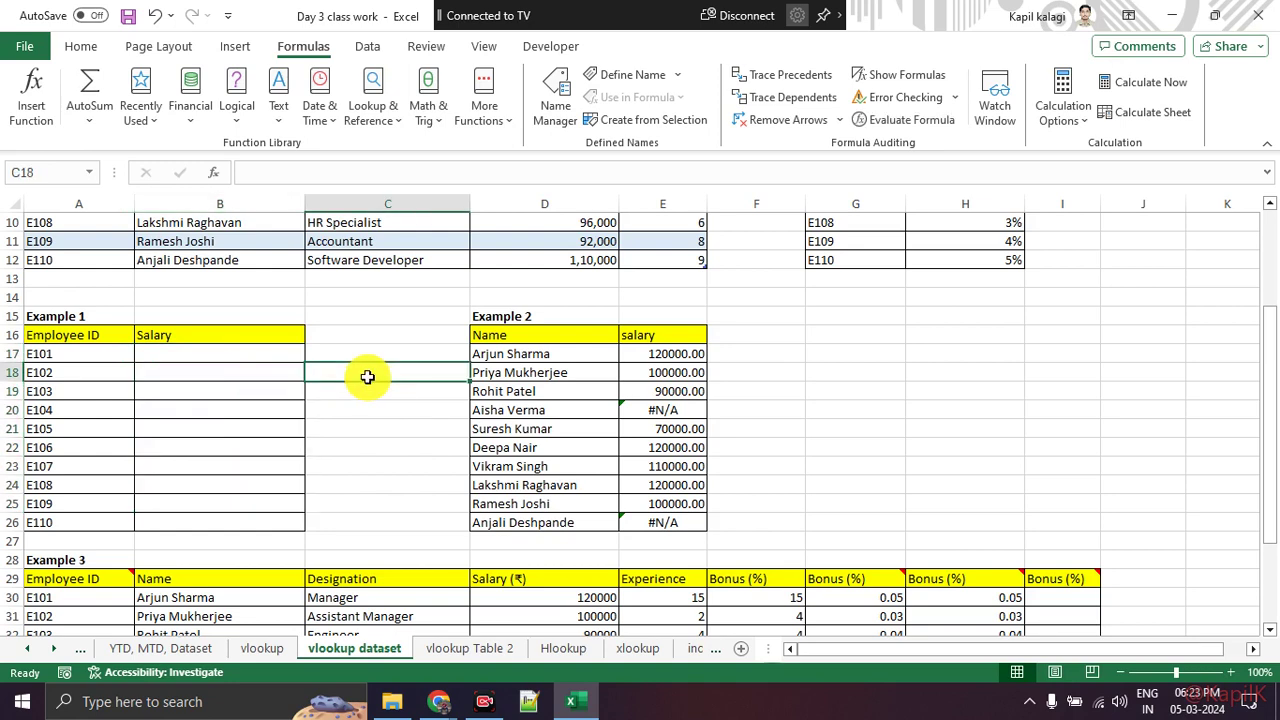
pyautogui.scroll(3, 367, 376)
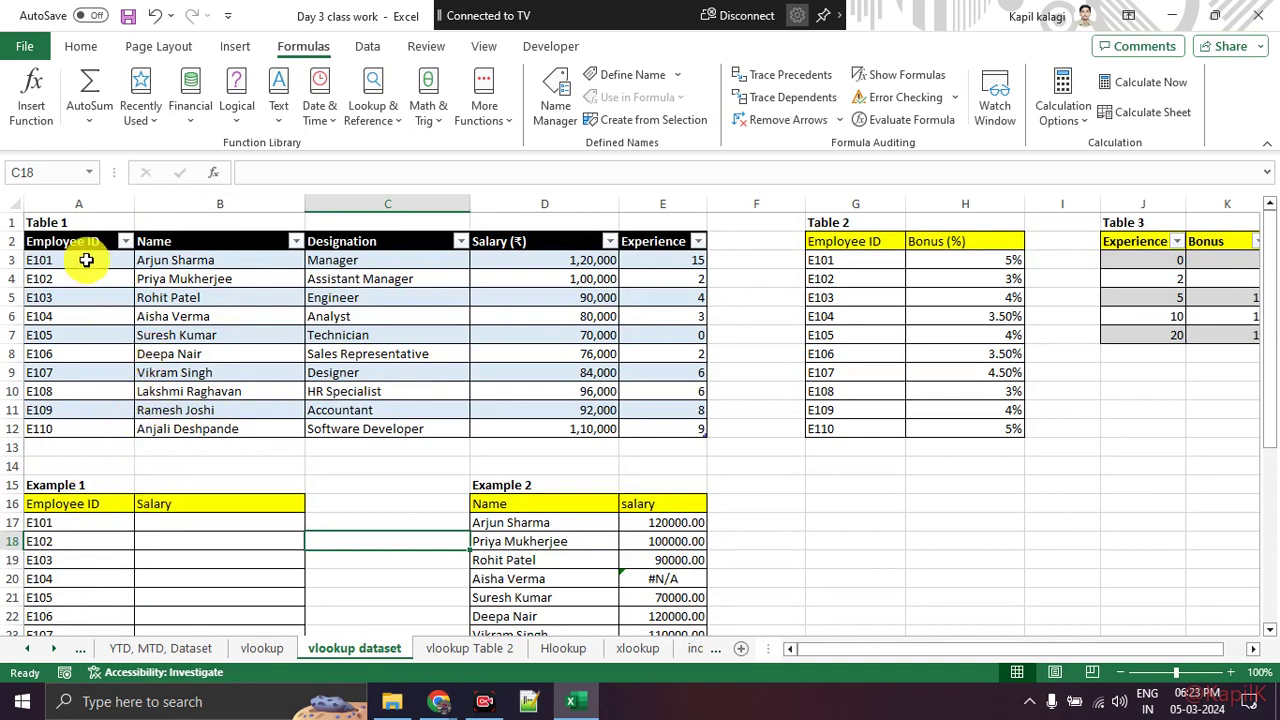
pyautogui.moveTo(86, 245); pyautogui.dragTo(638, 418)
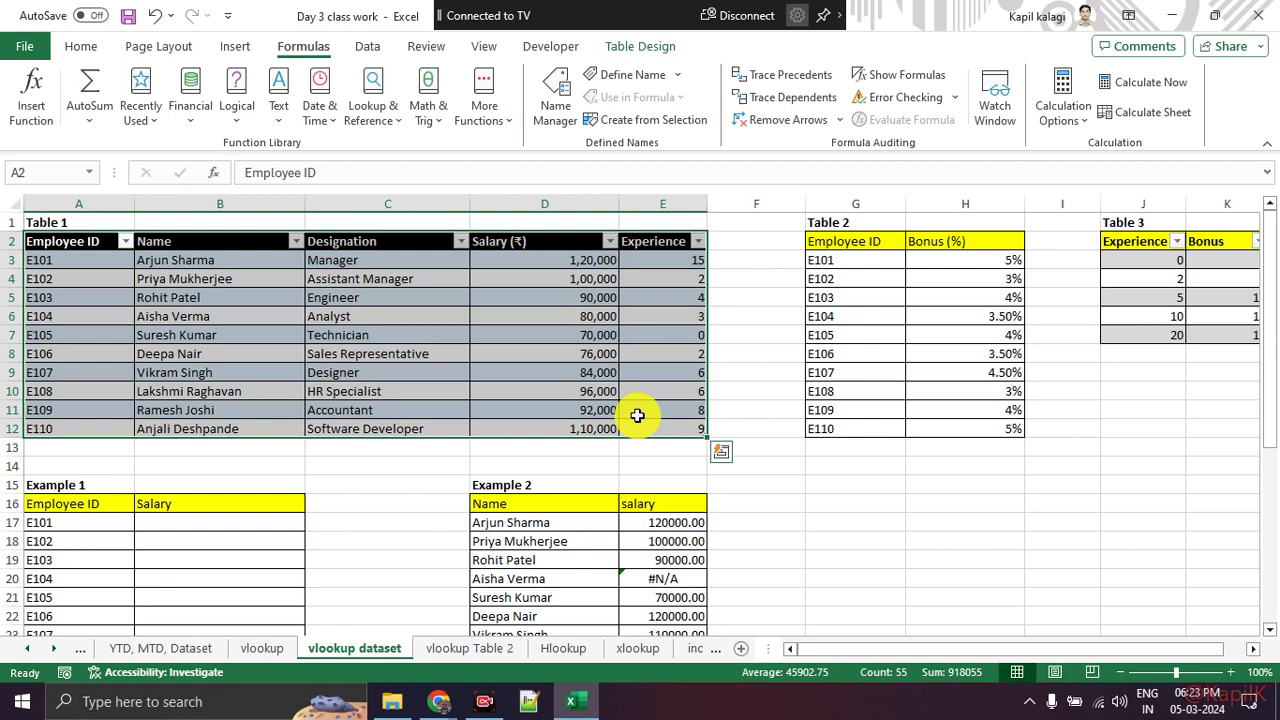
pyautogui.scroll(-1, 405, 415)
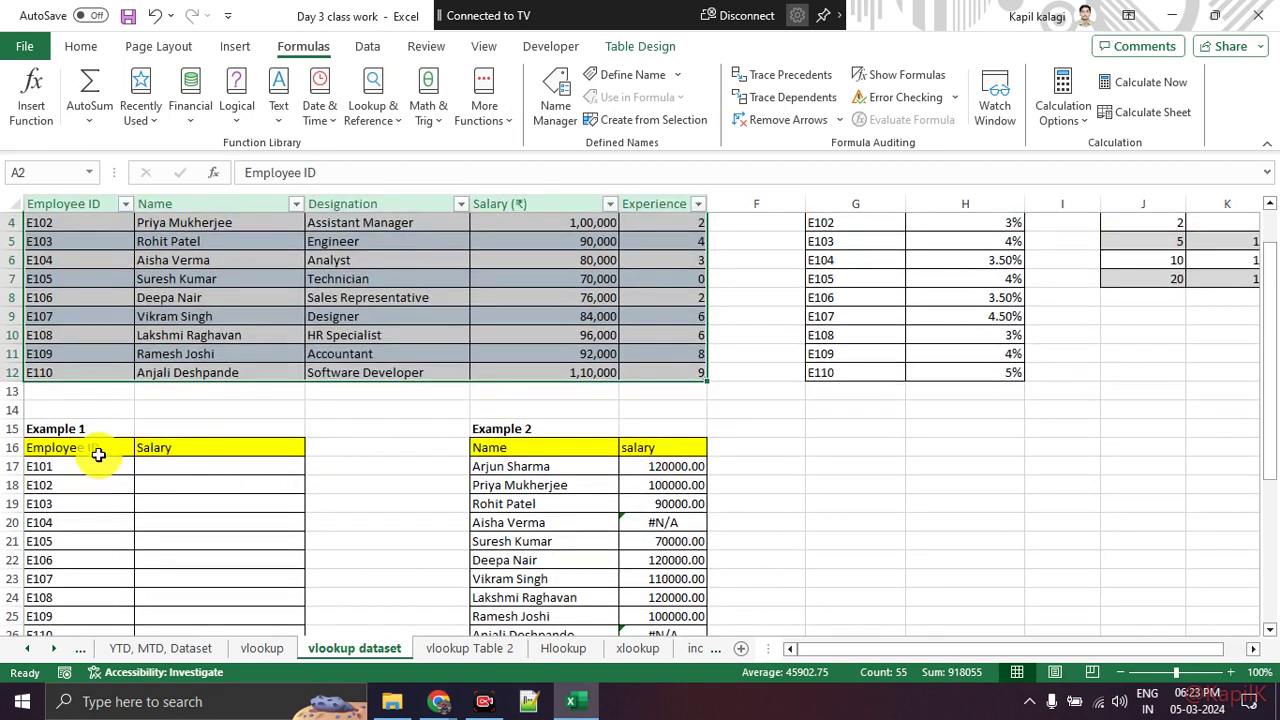
# Step: Reselect the Example 1 table through row 27
pyautogui.moveTo(98, 455); pyautogui.dragTo(235, 614)
pyautogui.scroll(-1, 260, 549)
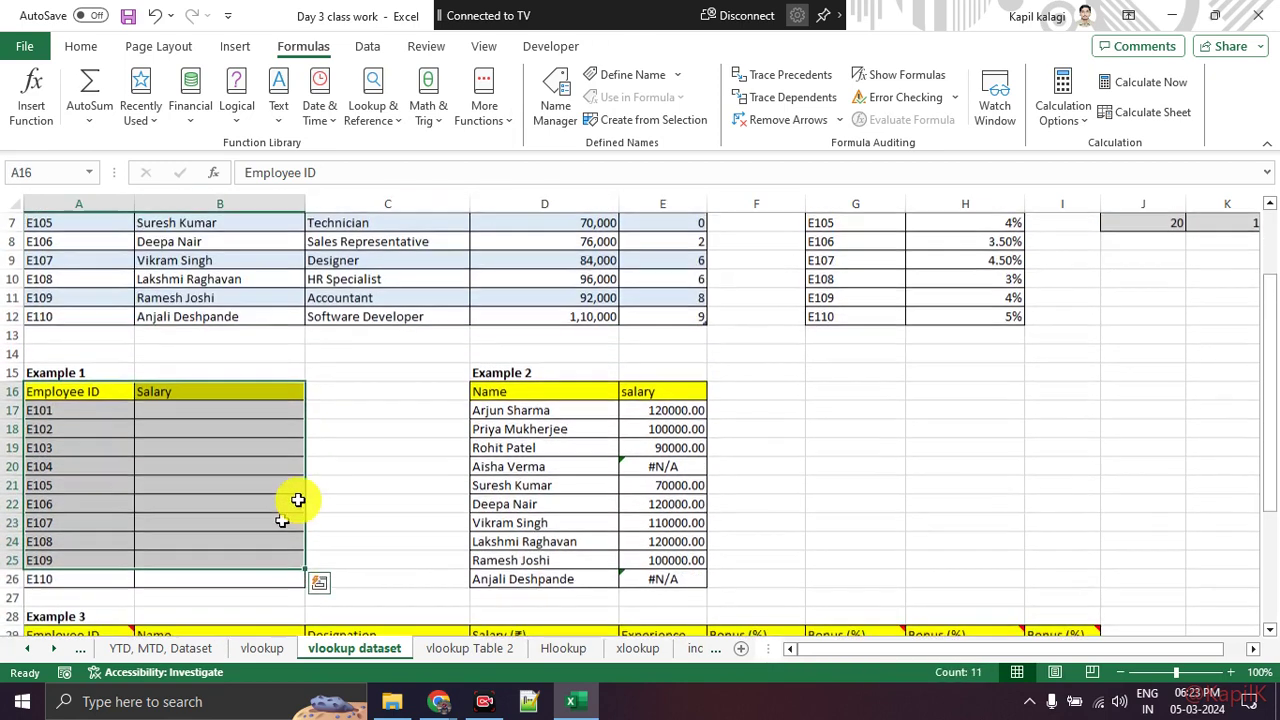
pyautogui.click(258, 449)
pyautogui.moveTo(100, 392)
pyautogui.mouseDown()
pyautogui.moveTo(219, 592)
pyautogui.moveTo(218, 568)
pyautogui.mouseUp()
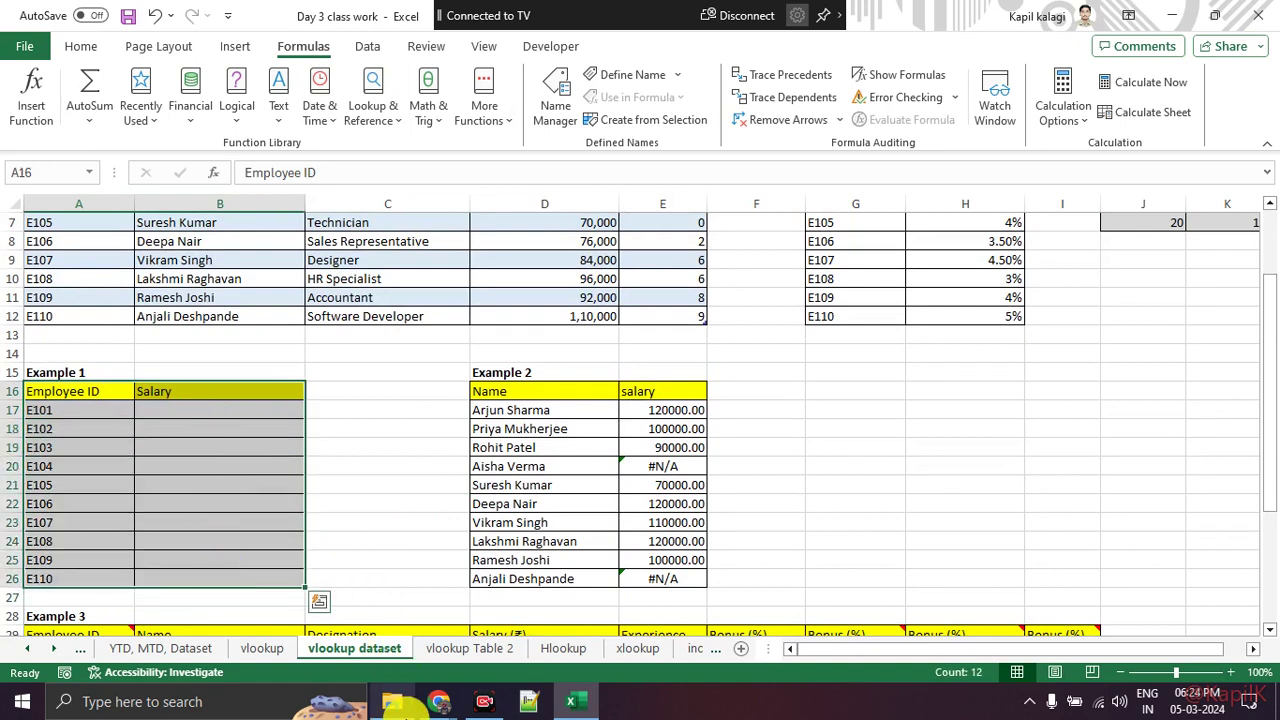
# Step: Admit the waiting participant to the Google Meet call and return to Excel
pyautogui.moveTo(438, 701)
pyautogui.click(398, 655)
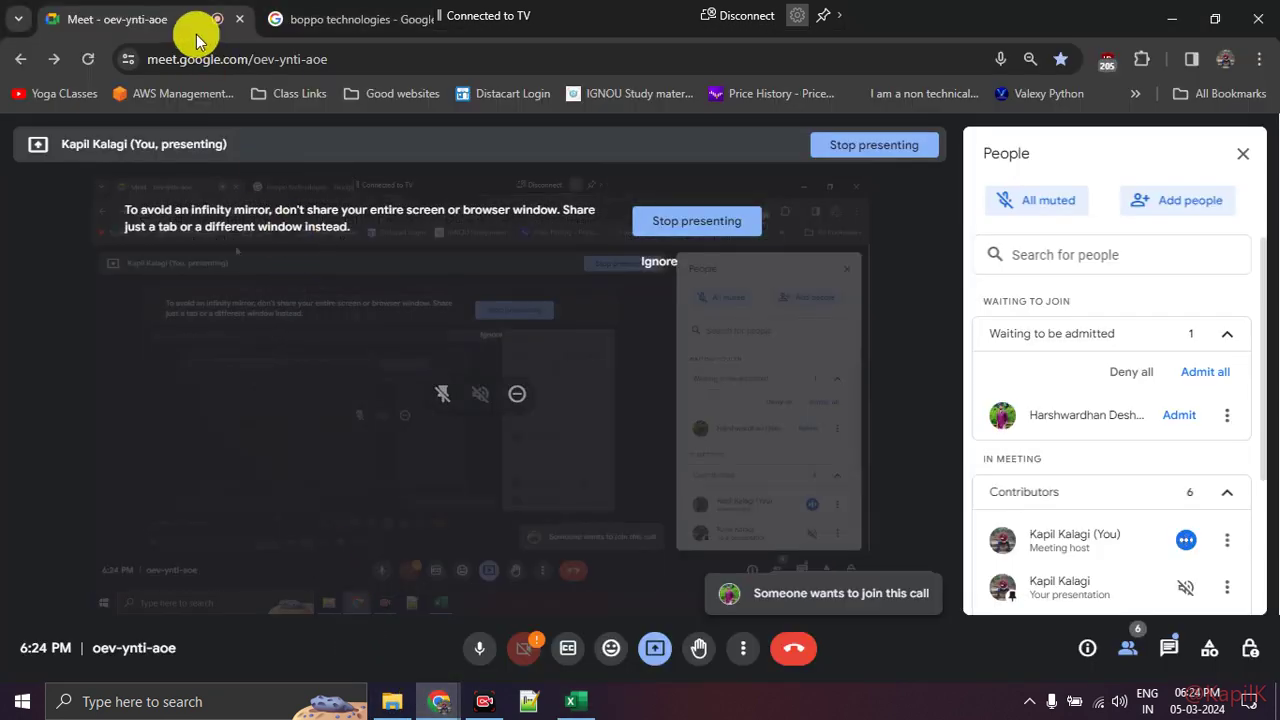
pyautogui.click(1180, 416)
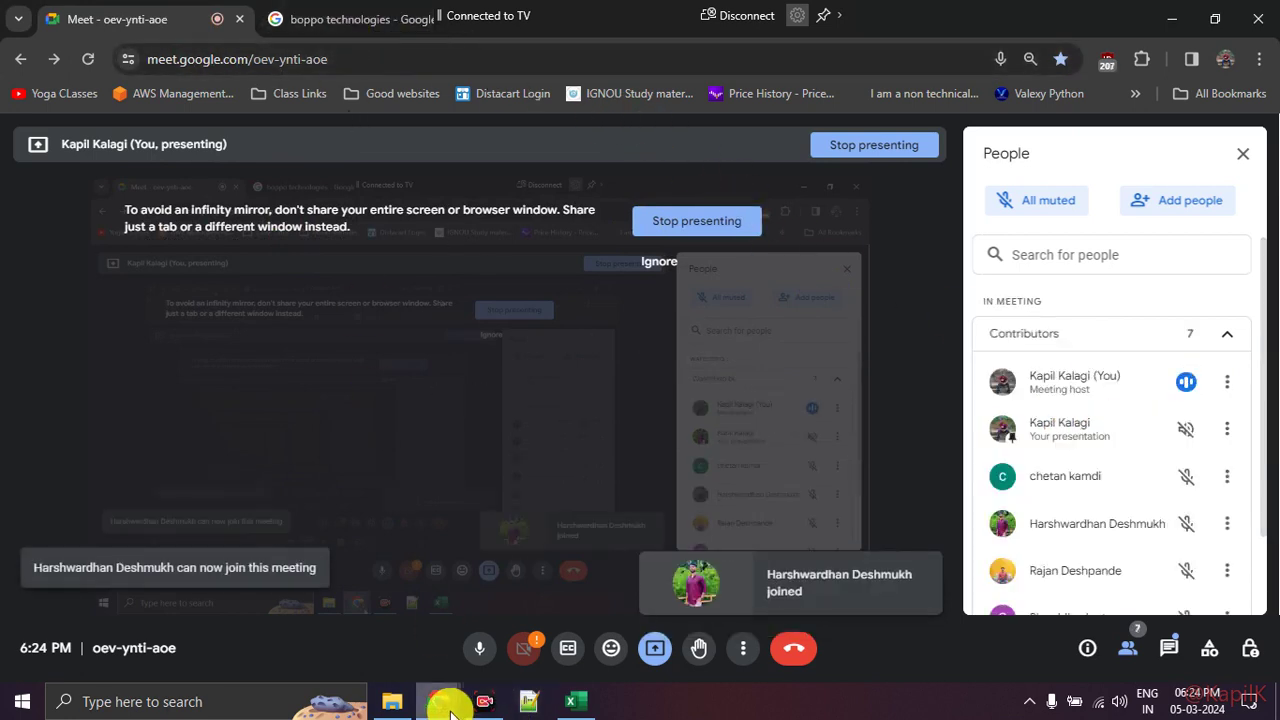
pyautogui.moveTo(439, 701)
pyautogui.click(531, 625)
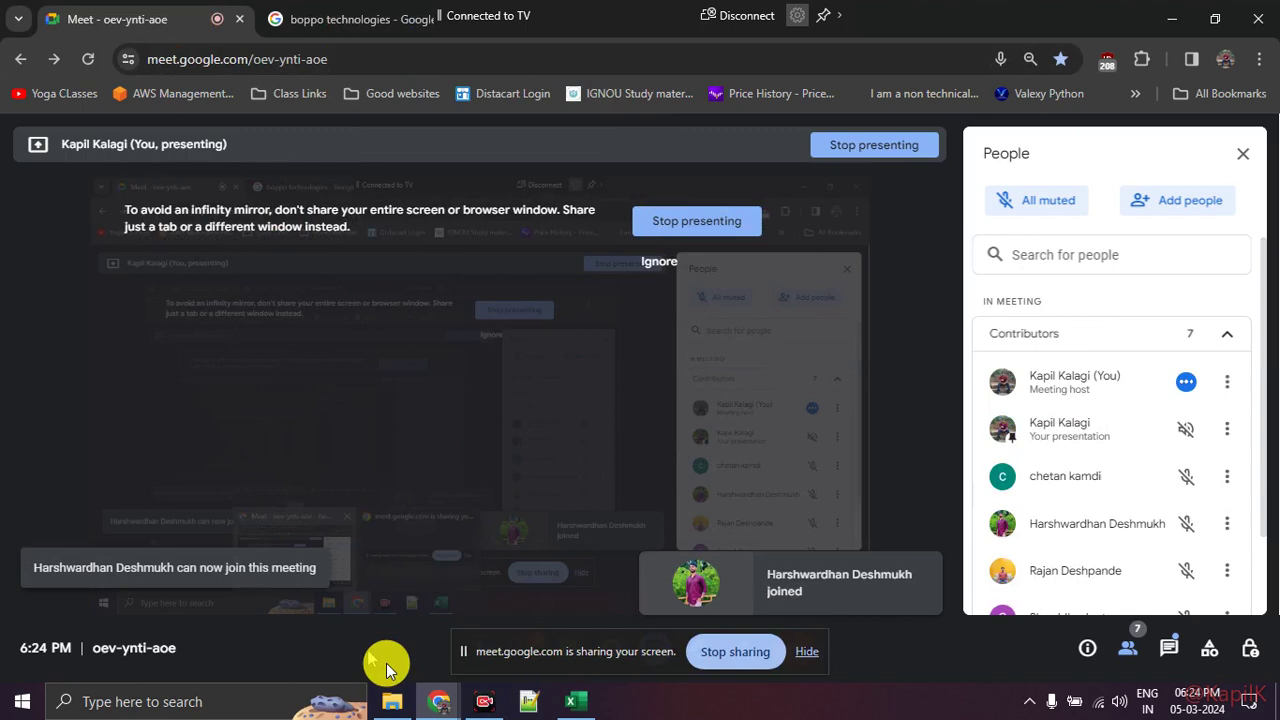
pyautogui.click(578, 703)
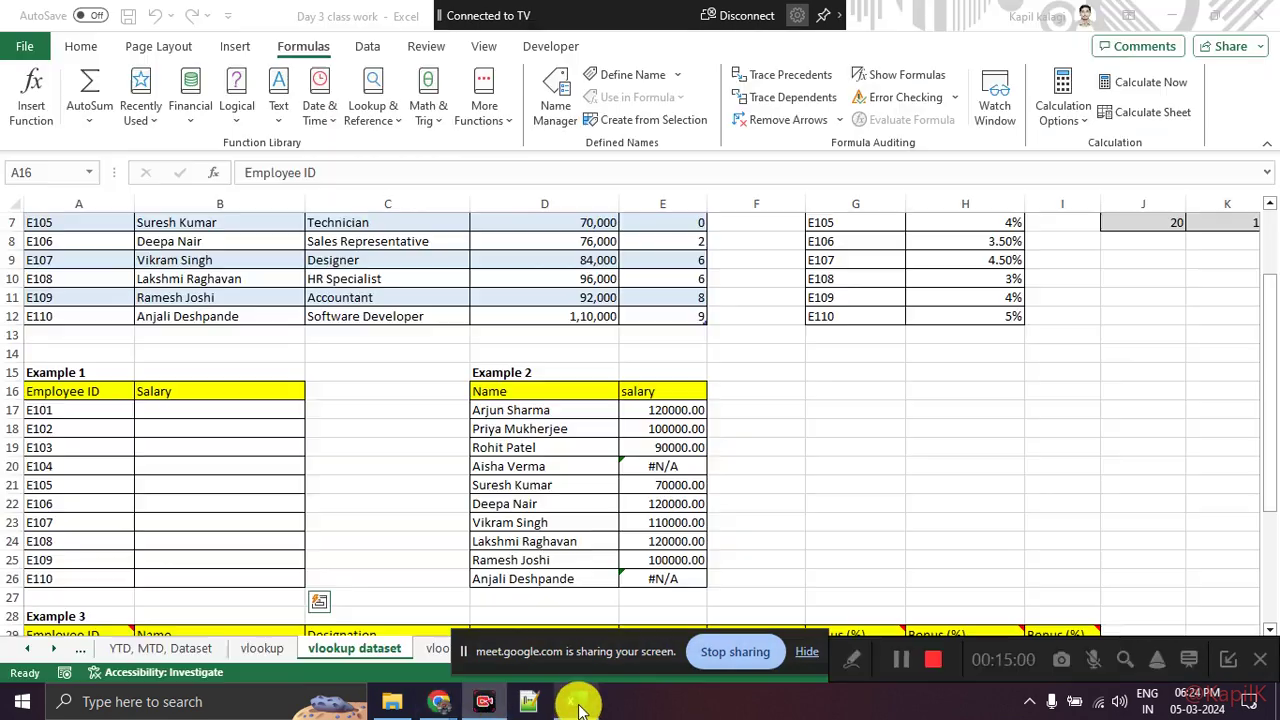
# Step: Look up E101's salary in Table 1 and enter 12,000 in Example 1's B17
pyautogui.click(350, 485)
pyautogui.click(81, 414)
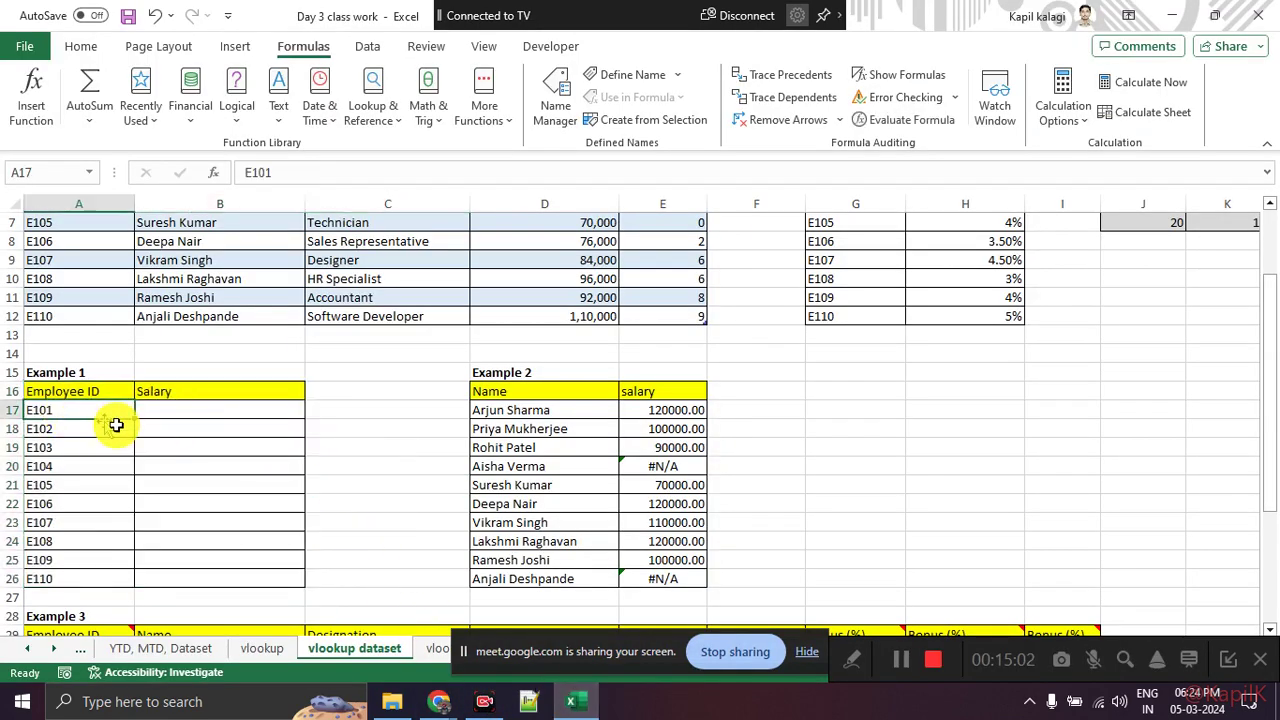
pyautogui.click(806, 651)
pyautogui.scroll(2, 186, 389)
pyautogui.moveTo(60, 260)
pyautogui.mouseDown()
pyautogui.moveTo(86, 371)
pyautogui.moveTo(443, 434)
pyautogui.moveTo(651, 437)
pyautogui.mouseUp()
pyautogui.click(175, 372)
pyautogui.click(60, 260)
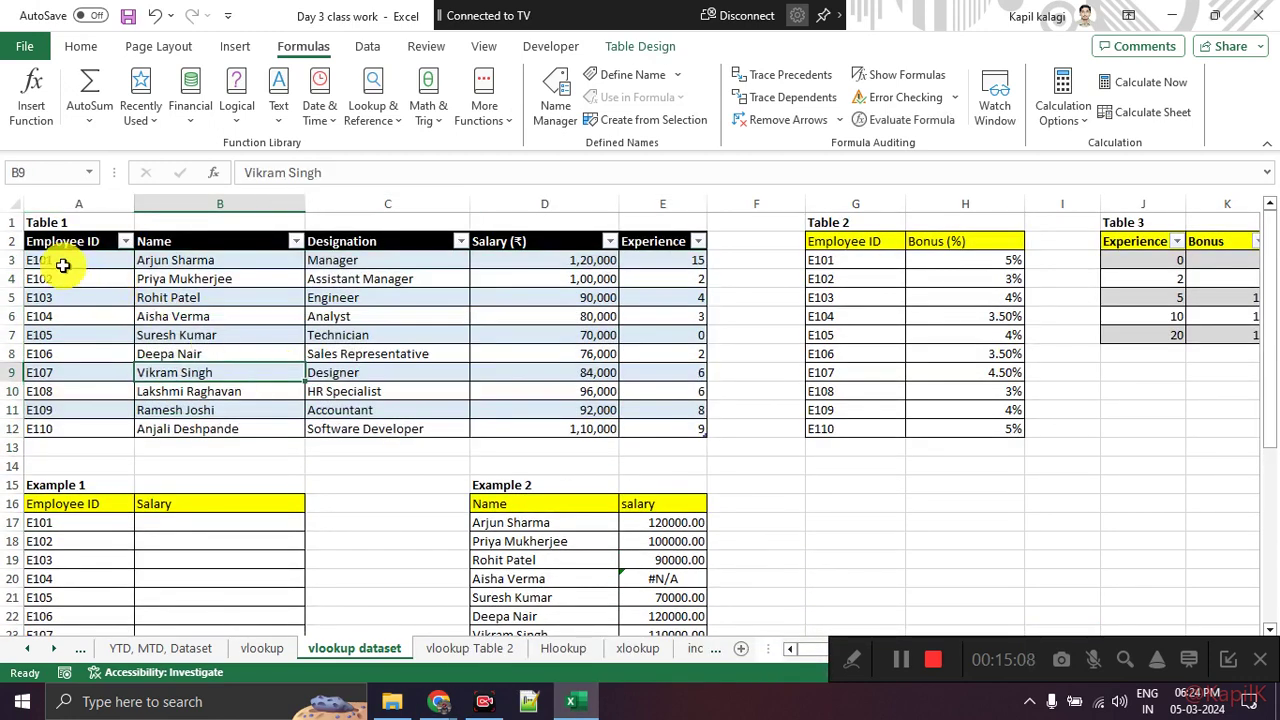
pyautogui.press('Right')
pyautogui.press('Right')
pyautogui.press('Right')
pyautogui.press('Right')
pyautogui.press('Left')
pyautogui.scroll(-2, 300, 400)
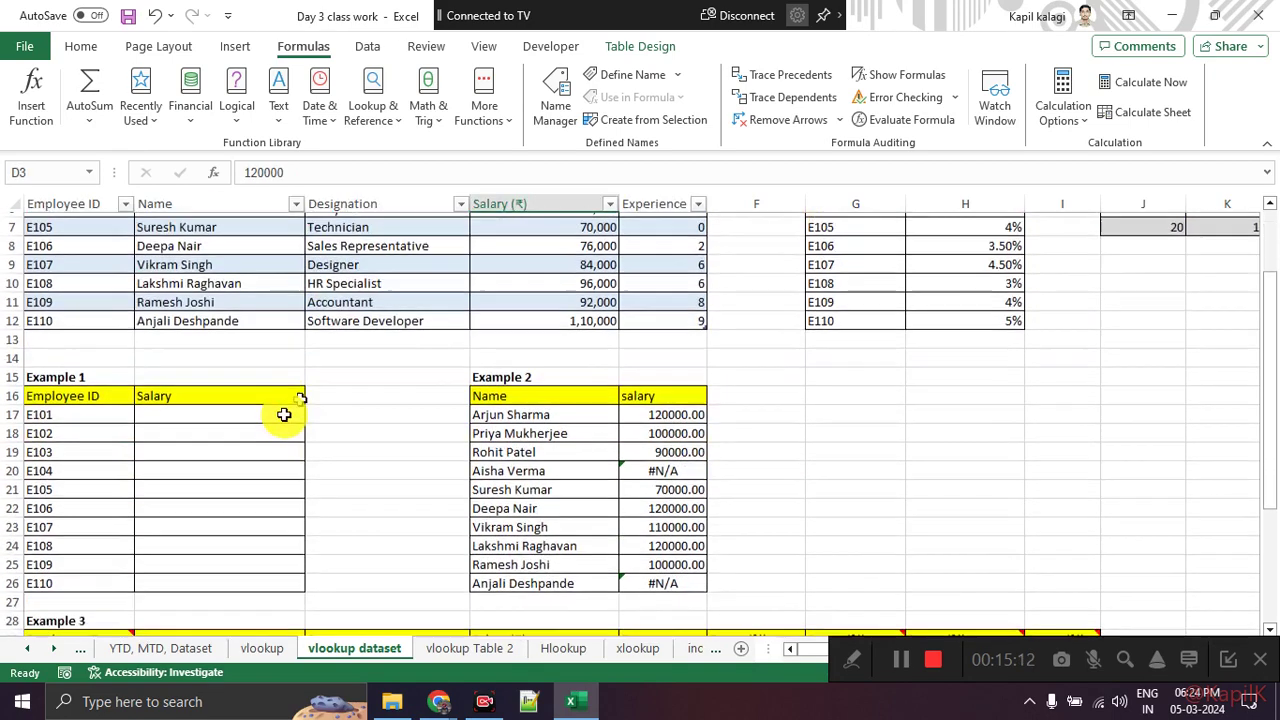
pyautogui.click(252, 413)
pyautogui.write('12000')
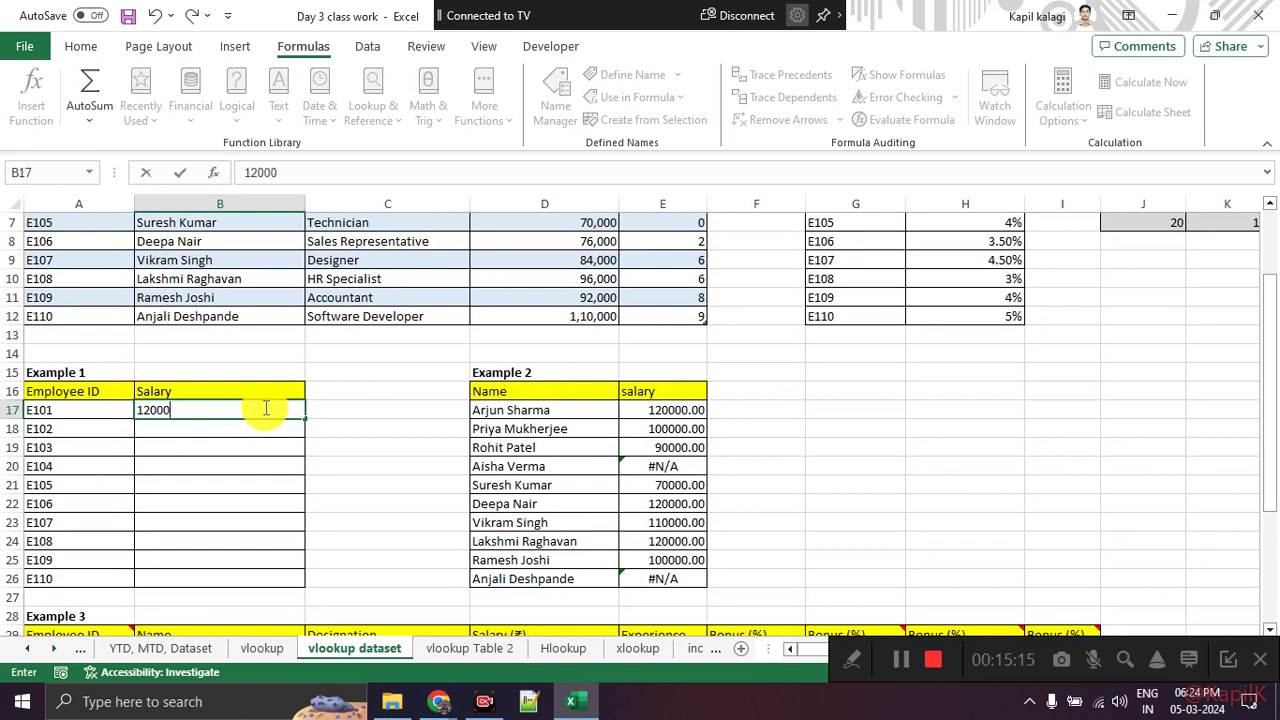
pyautogui.press('Return')
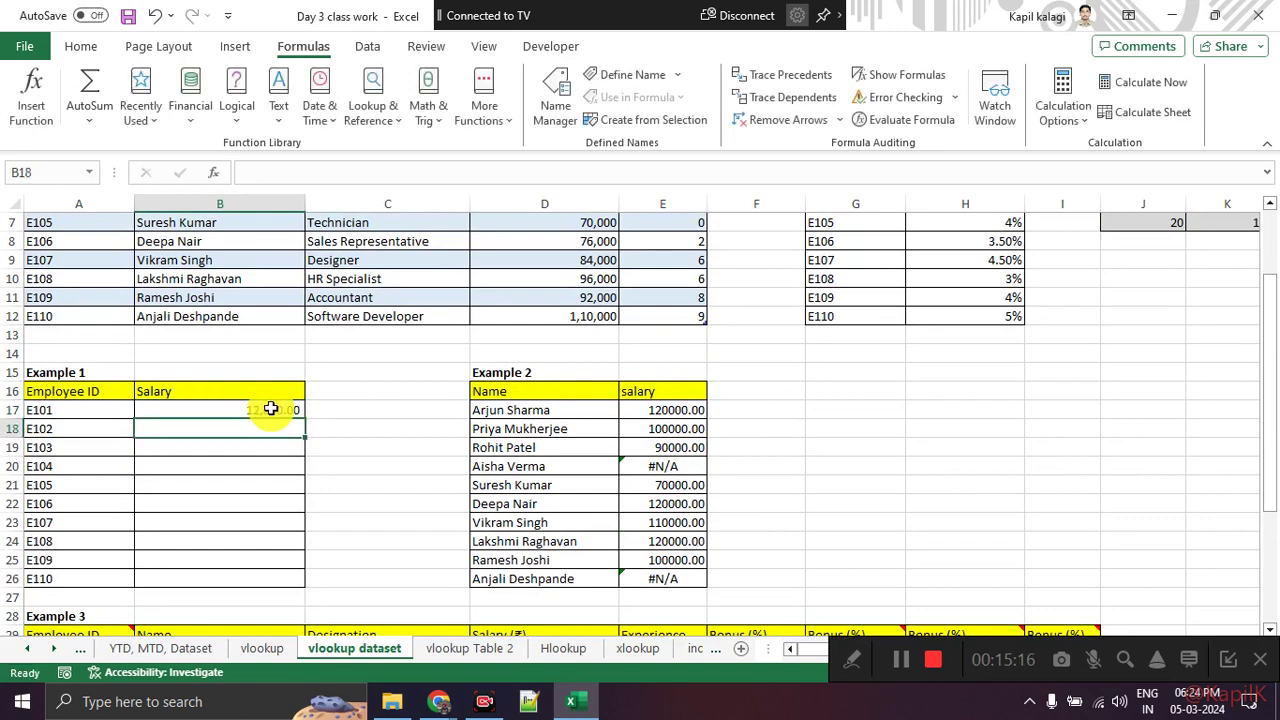
# Step: Trace E107's row in Table 1 and enter 84,000 in its Example 1 salary cell B23
pyautogui.click(83, 522)
pyautogui.scroll(2, 199, 515)
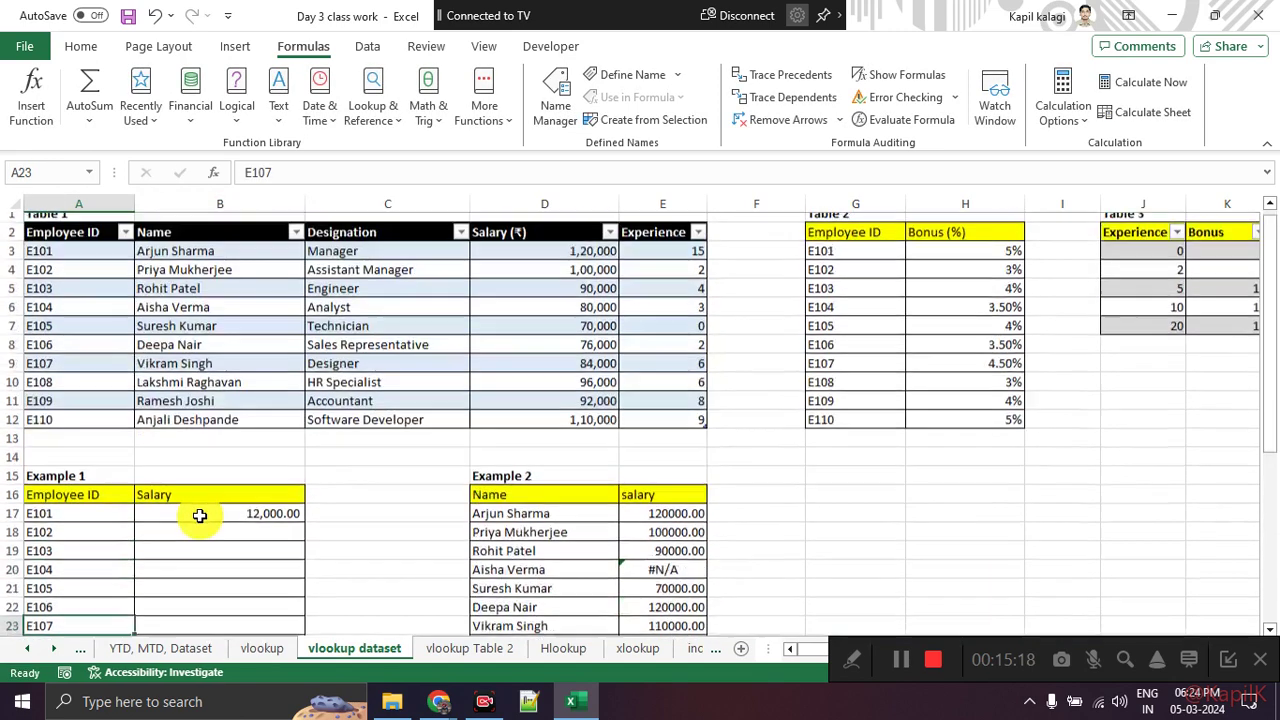
pyautogui.scroll(1, 199, 515)
pyautogui.moveTo(82, 258); pyautogui.dragTo(80, 447)
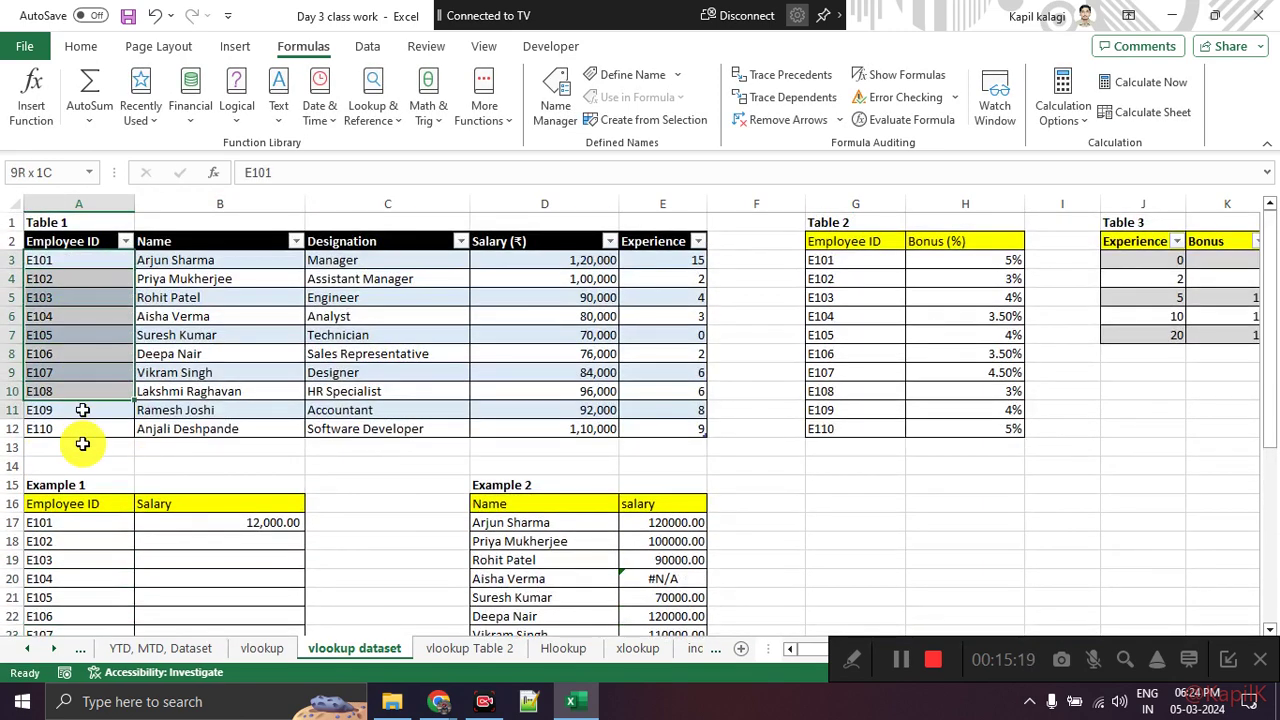
pyautogui.click(74, 373)
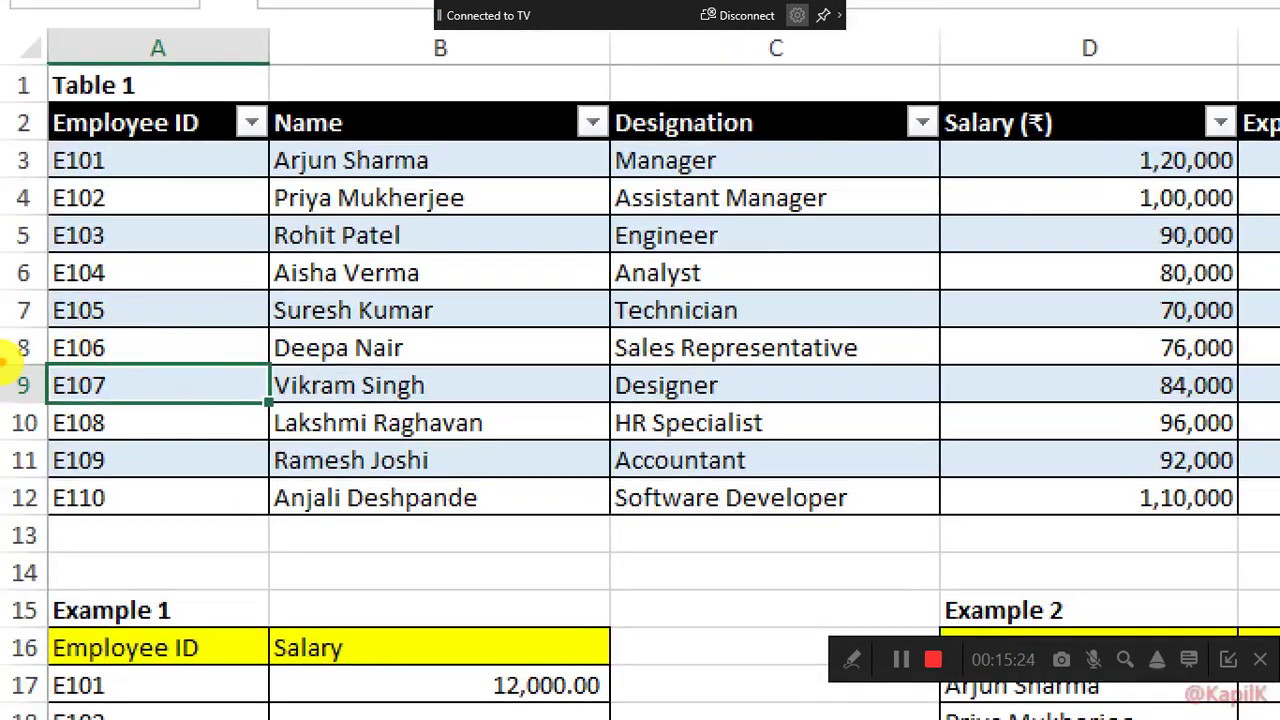
pyautogui.moveTo(20, 383)
pyautogui.mouseDown()
pyautogui.moveTo(1105, 387)
pyautogui.moveTo(1103, 424)
pyautogui.mouseUp()
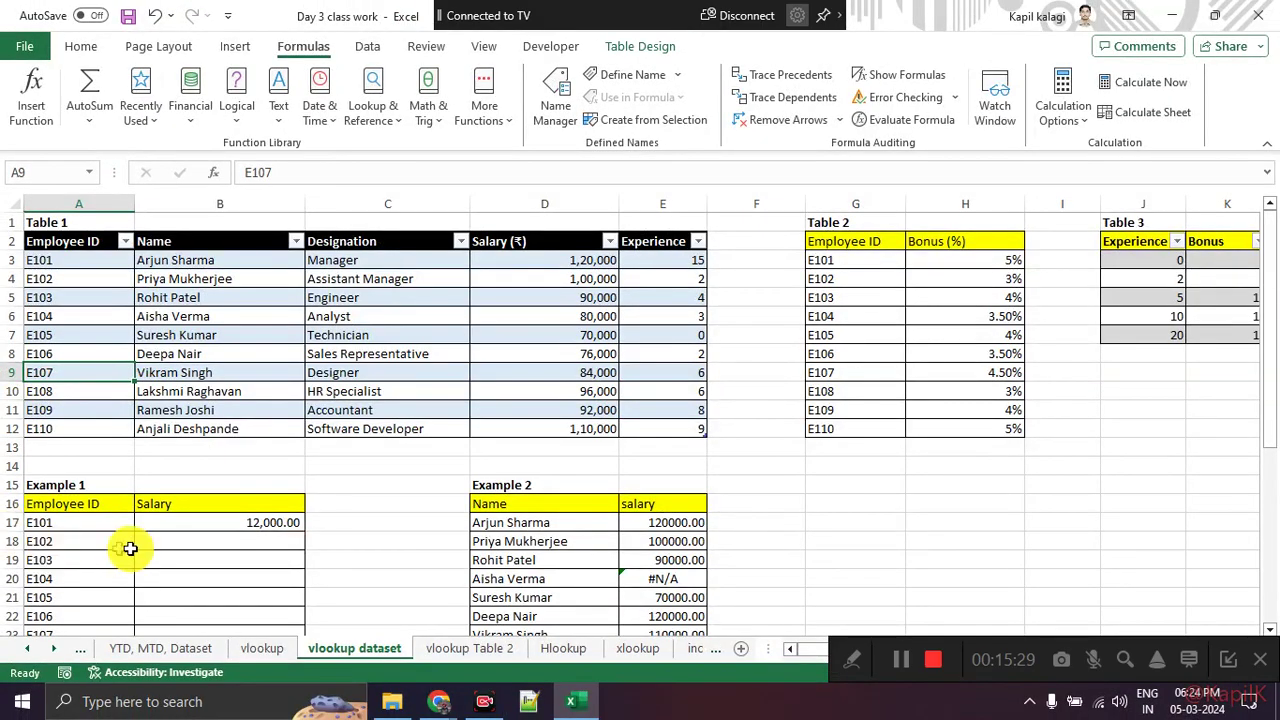
pyautogui.scroll(-1, 125, 550)
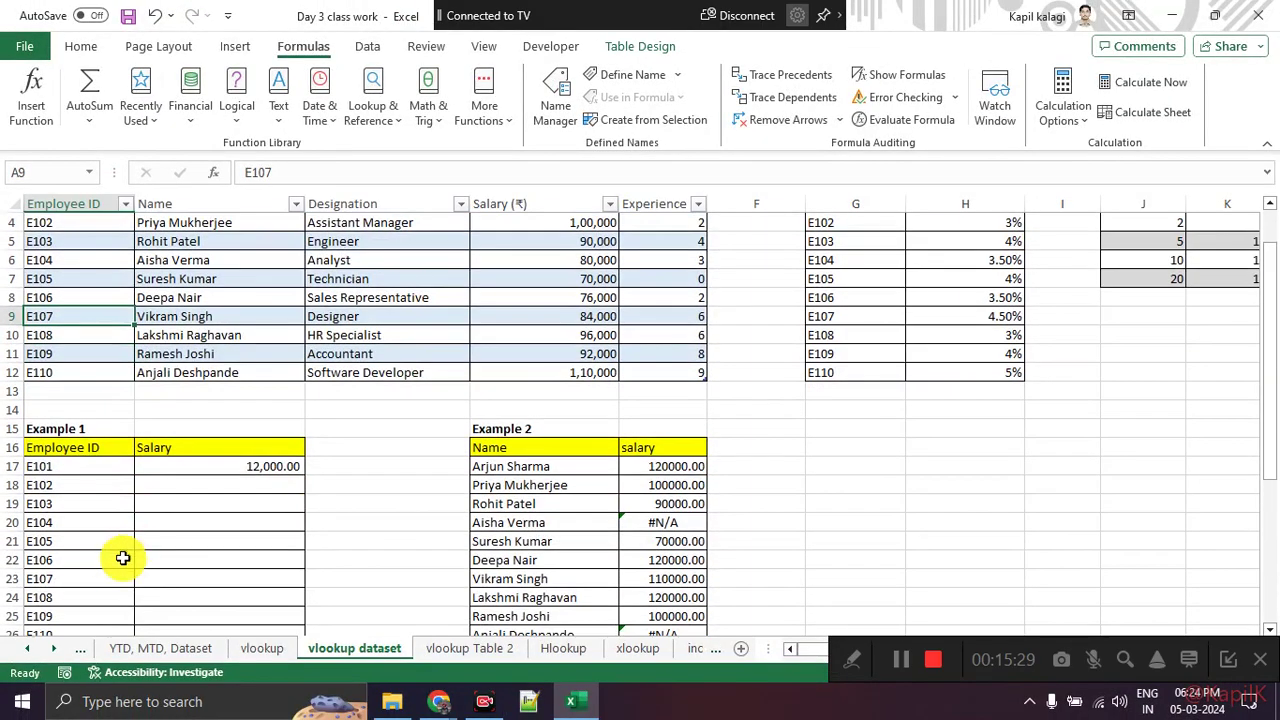
pyautogui.click(237, 572)
pyautogui.write('86')
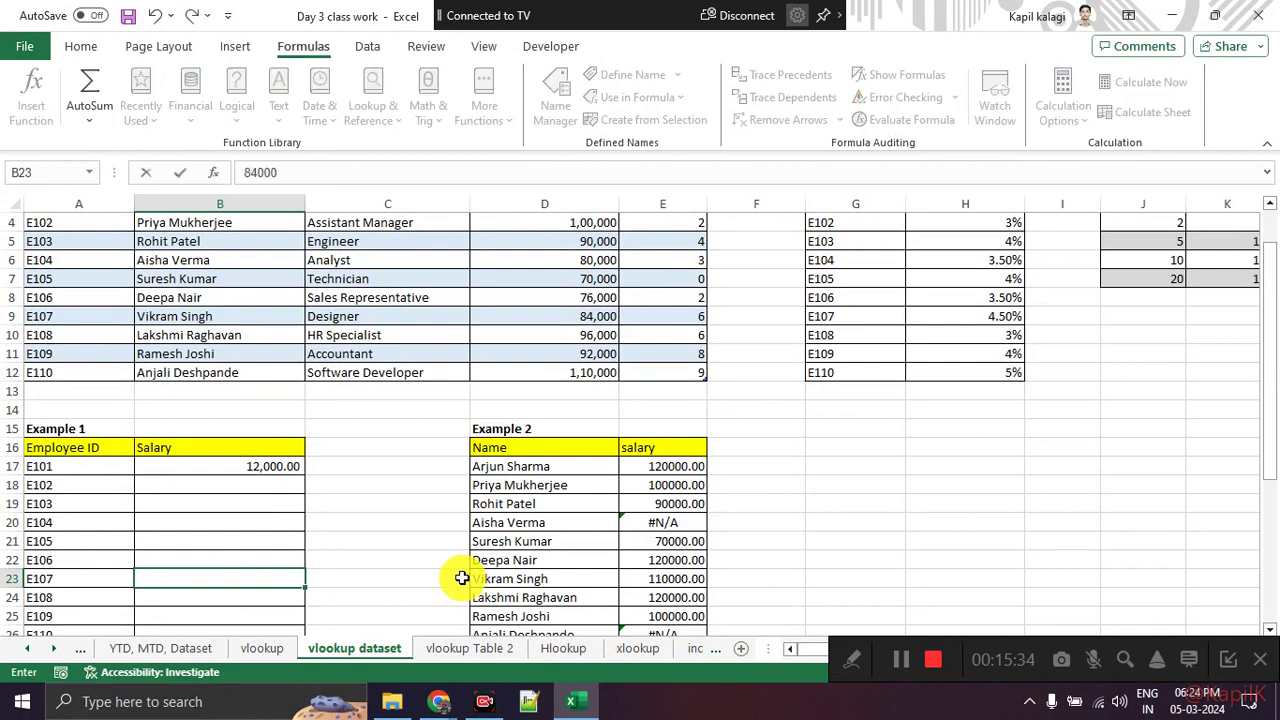
pyautogui.press('Return')
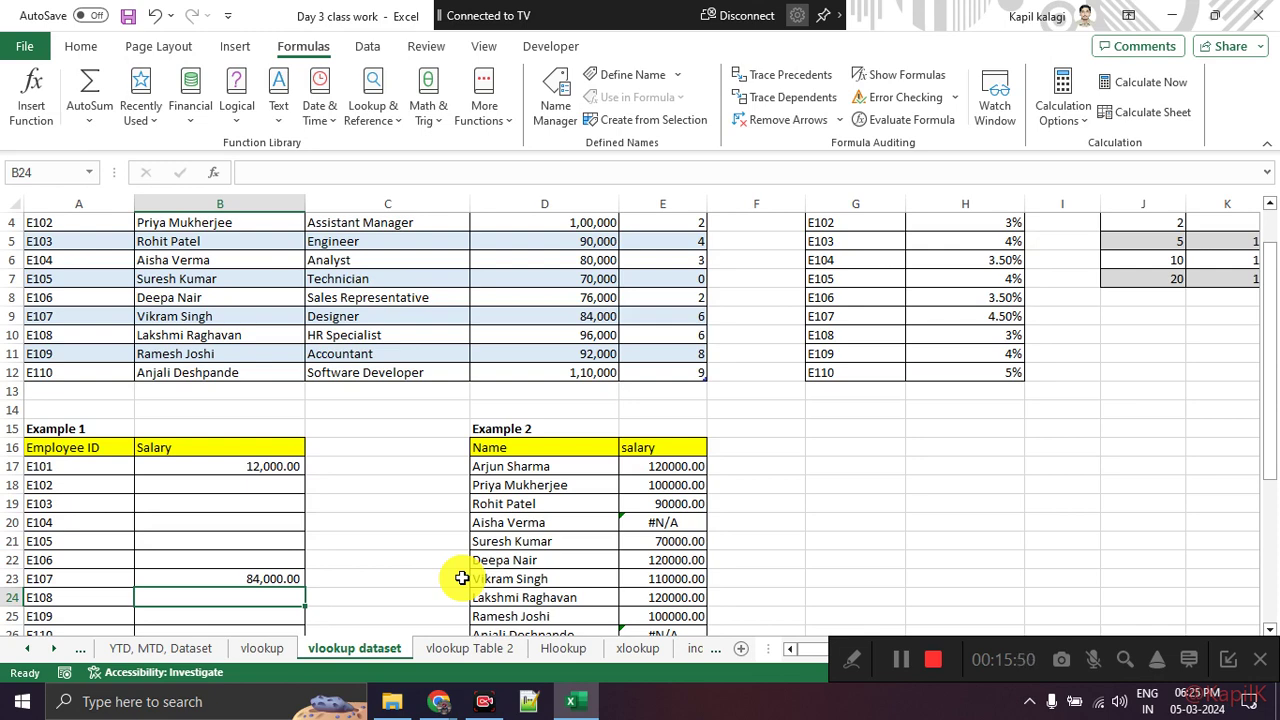
pyautogui.click(1236, 672)
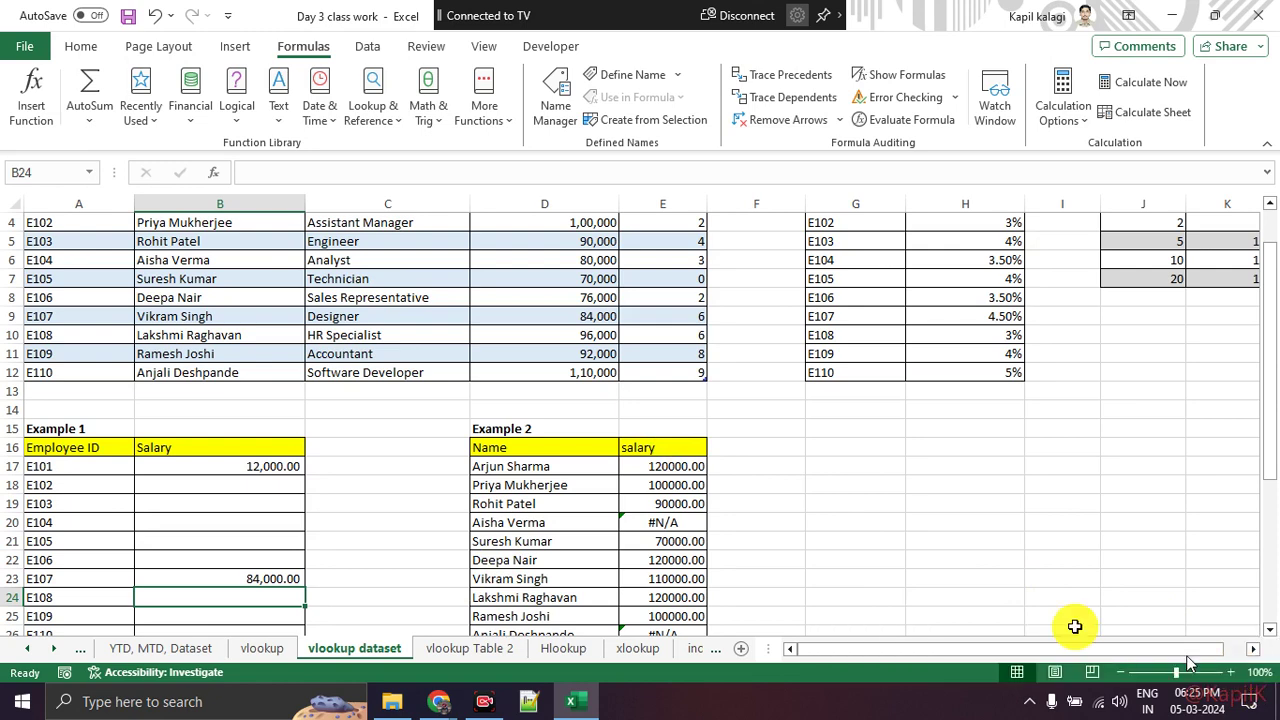
pyautogui.click(262, 648)
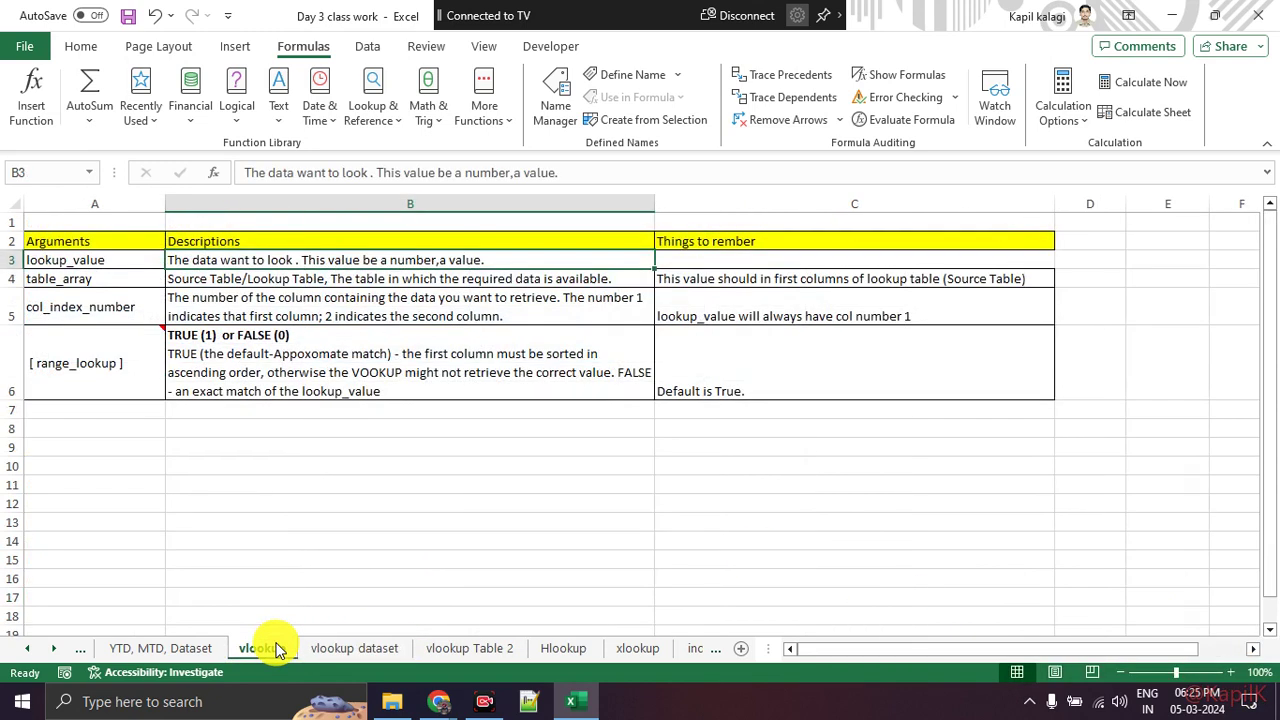
pyautogui.click(265, 541)
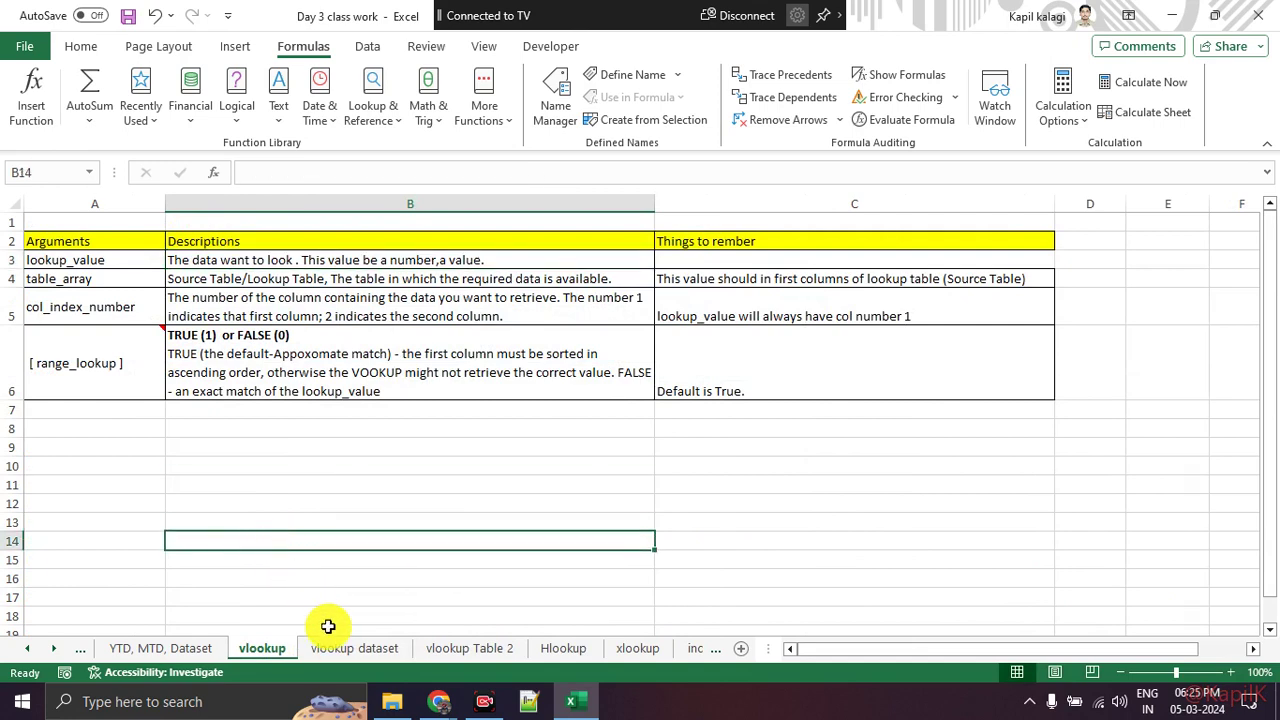
pyautogui.click(333, 648)
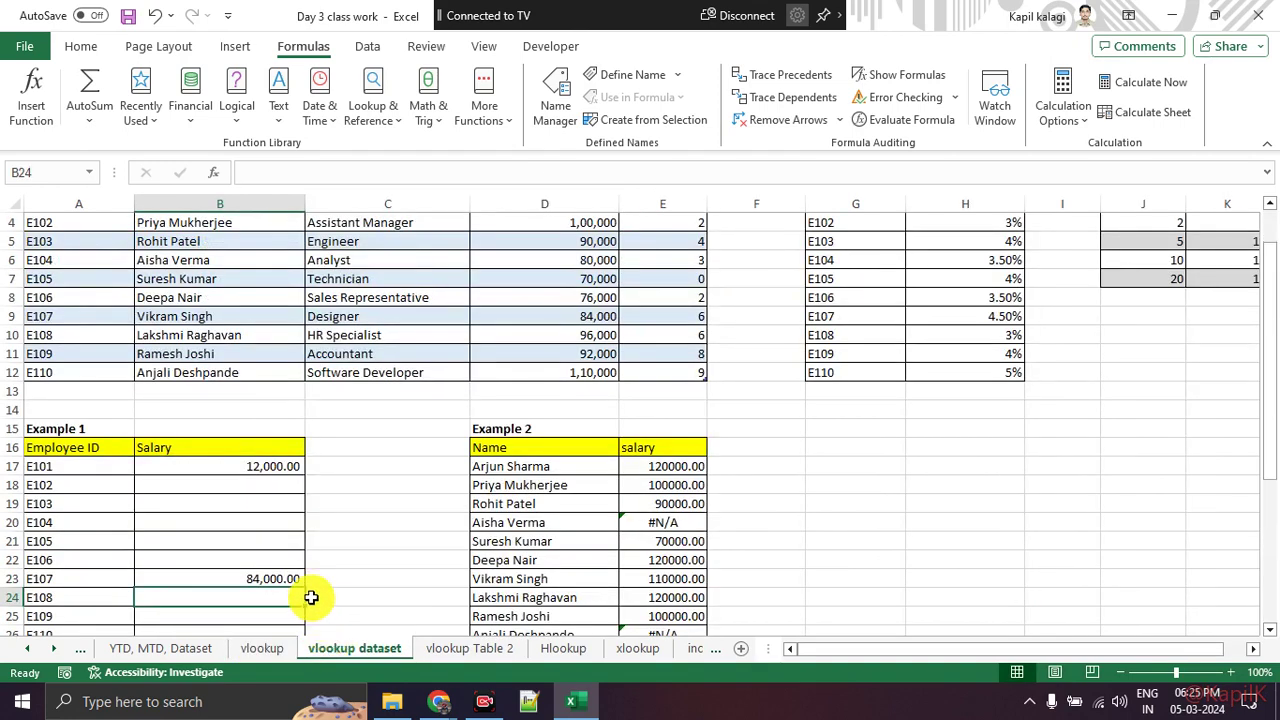
pyautogui.scroll(-1, 350, 545)
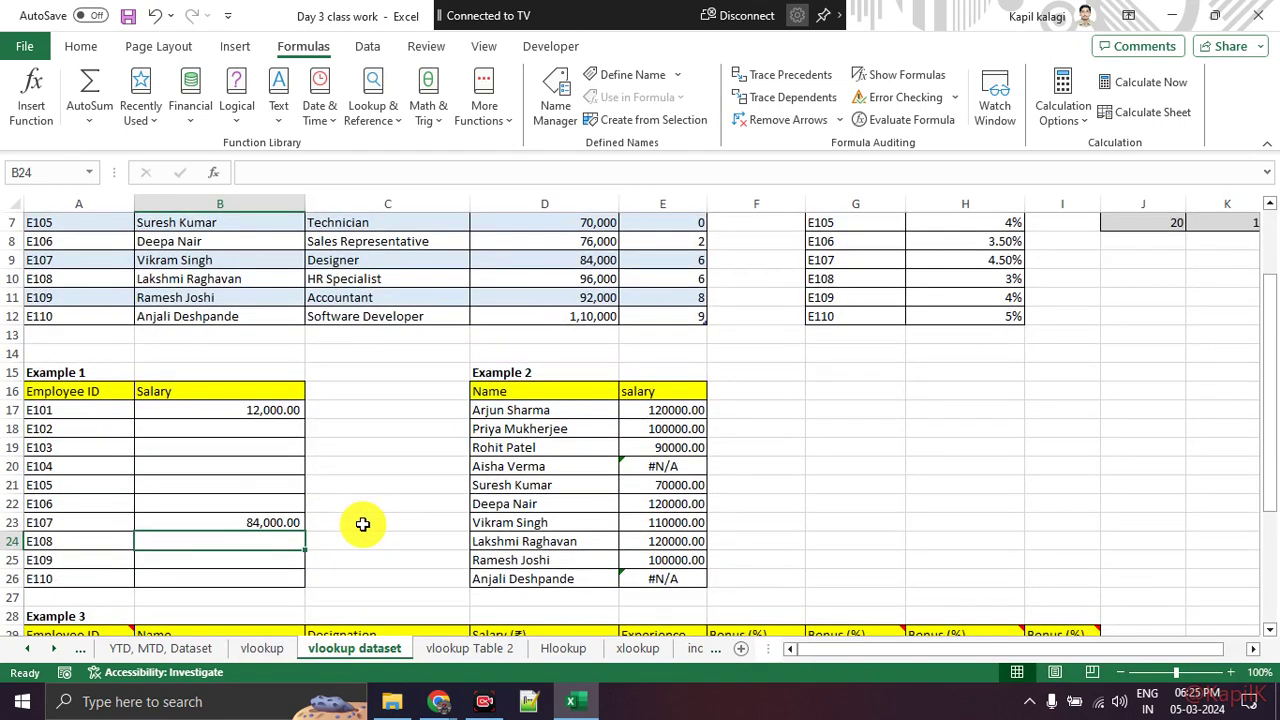
pyautogui.moveTo(251, 410); pyautogui.dragTo(250, 573)
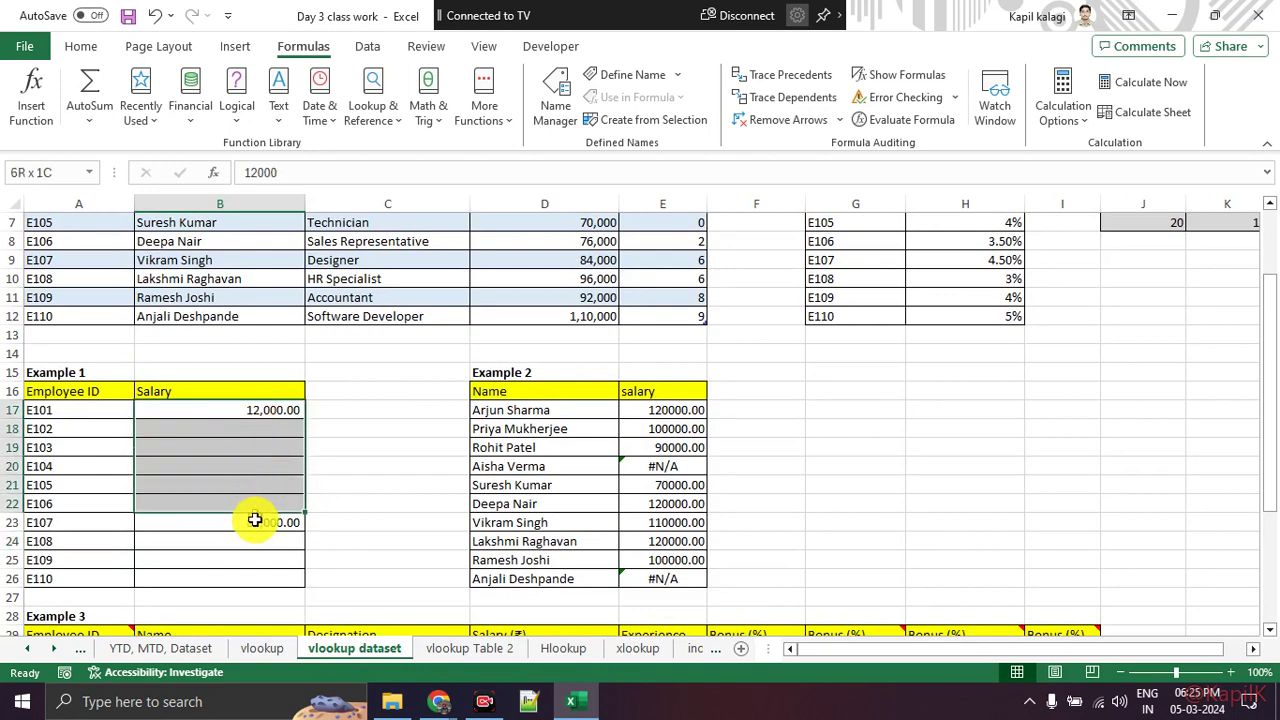
pyautogui.click(257, 447)
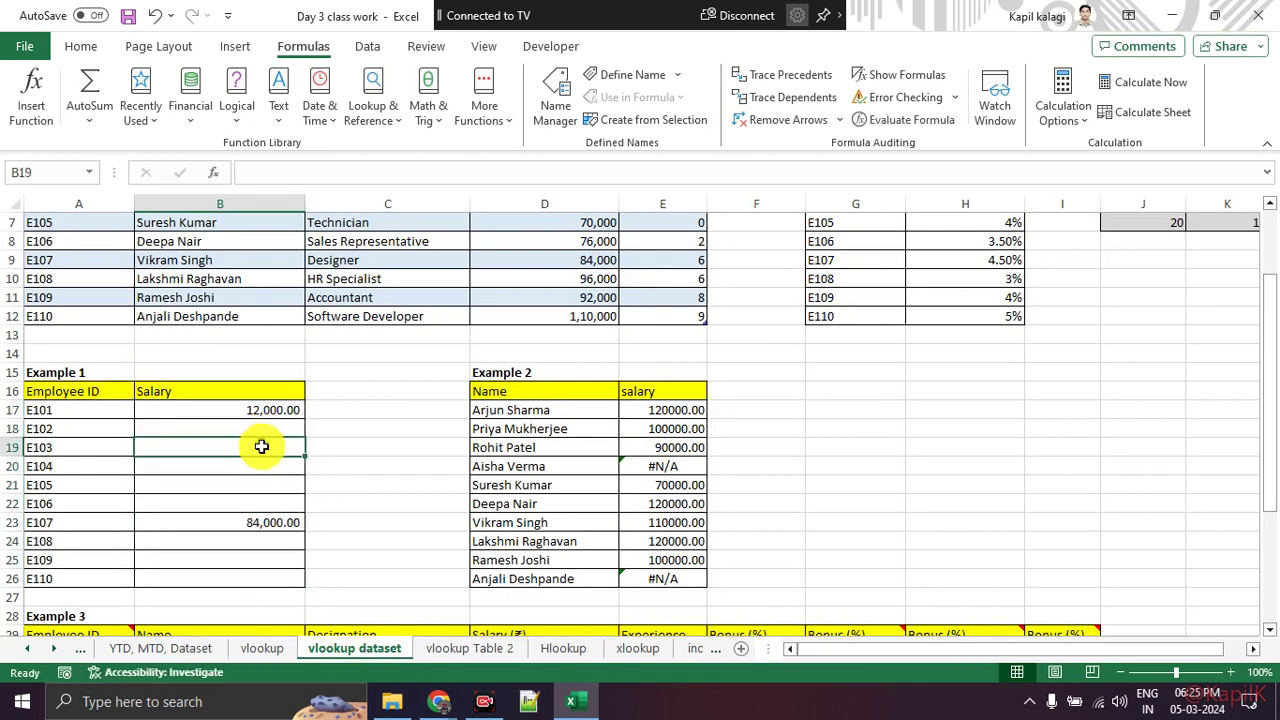
pyautogui.click(267, 485)
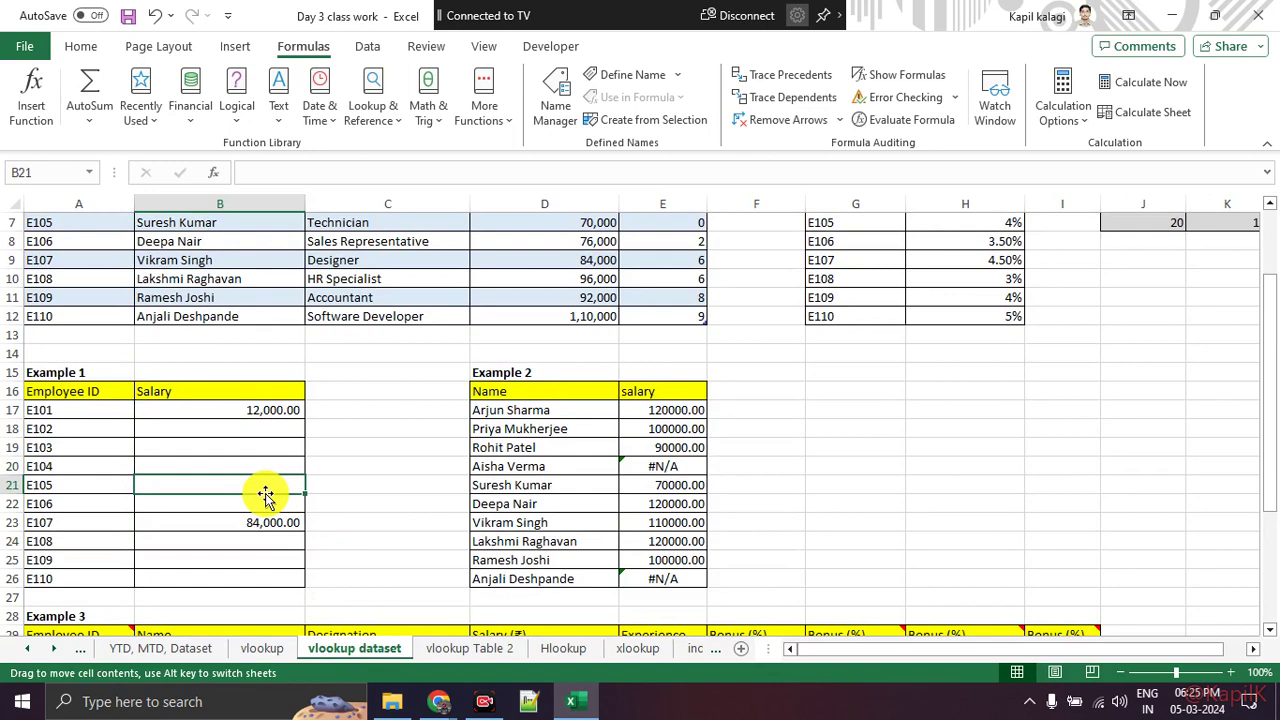
pyautogui.moveTo(349, 405)
pyautogui.mouseDown()
pyautogui.moveTo(351, 545)
pyautogui.moveTo(368, 548)
pyautogui.mouseUp()
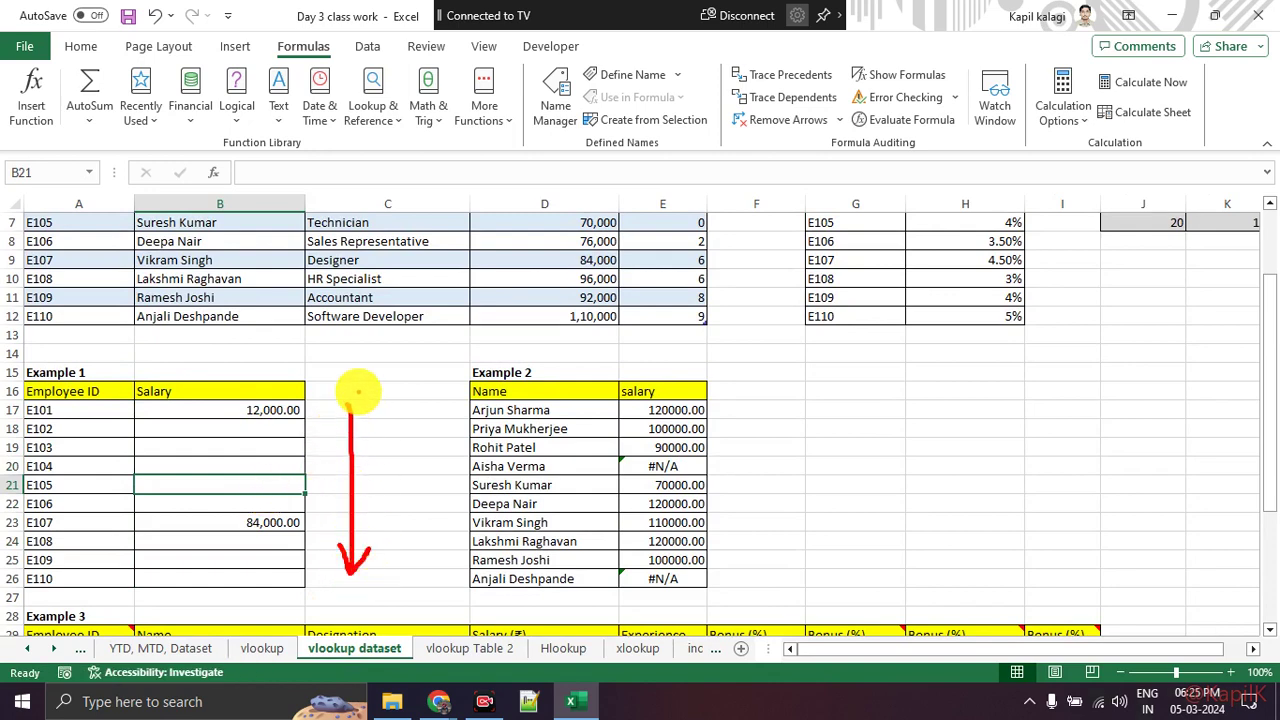
pyautogui.moveTo(322, 387); pyautogui.dragTo(322, 345)
pyautogui.write('ookup')
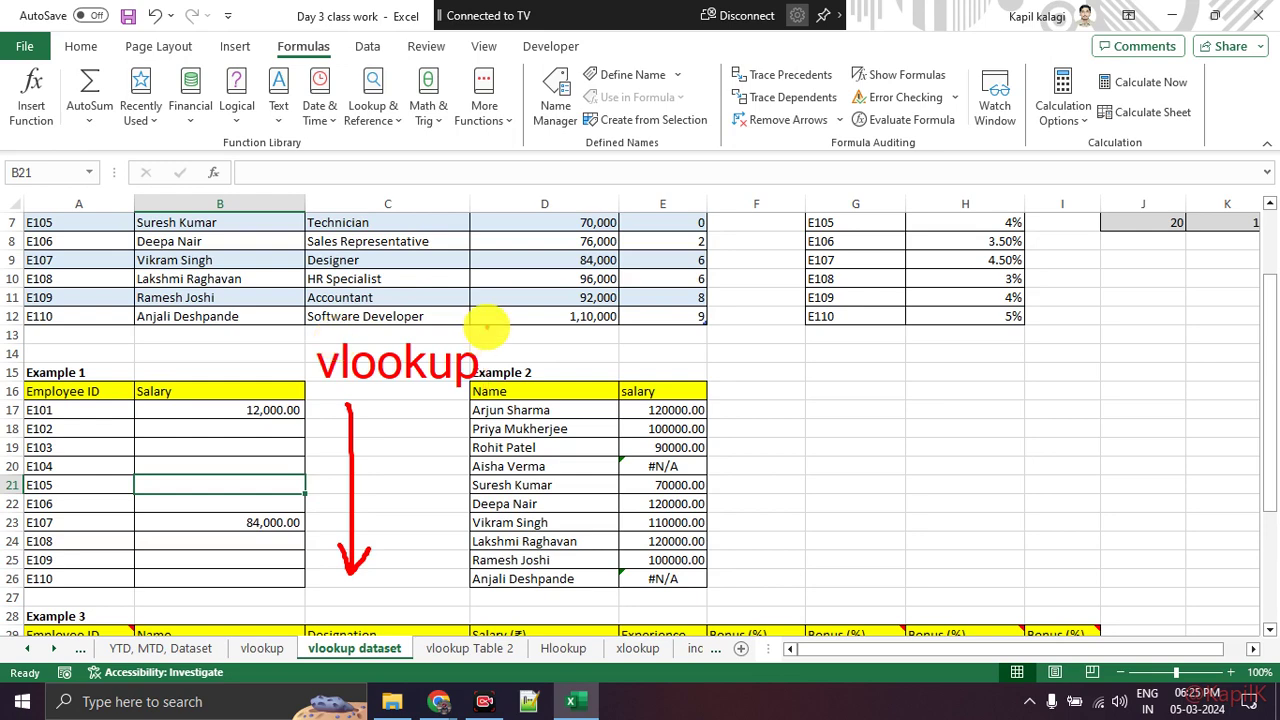
pyautogui.press('Escape')
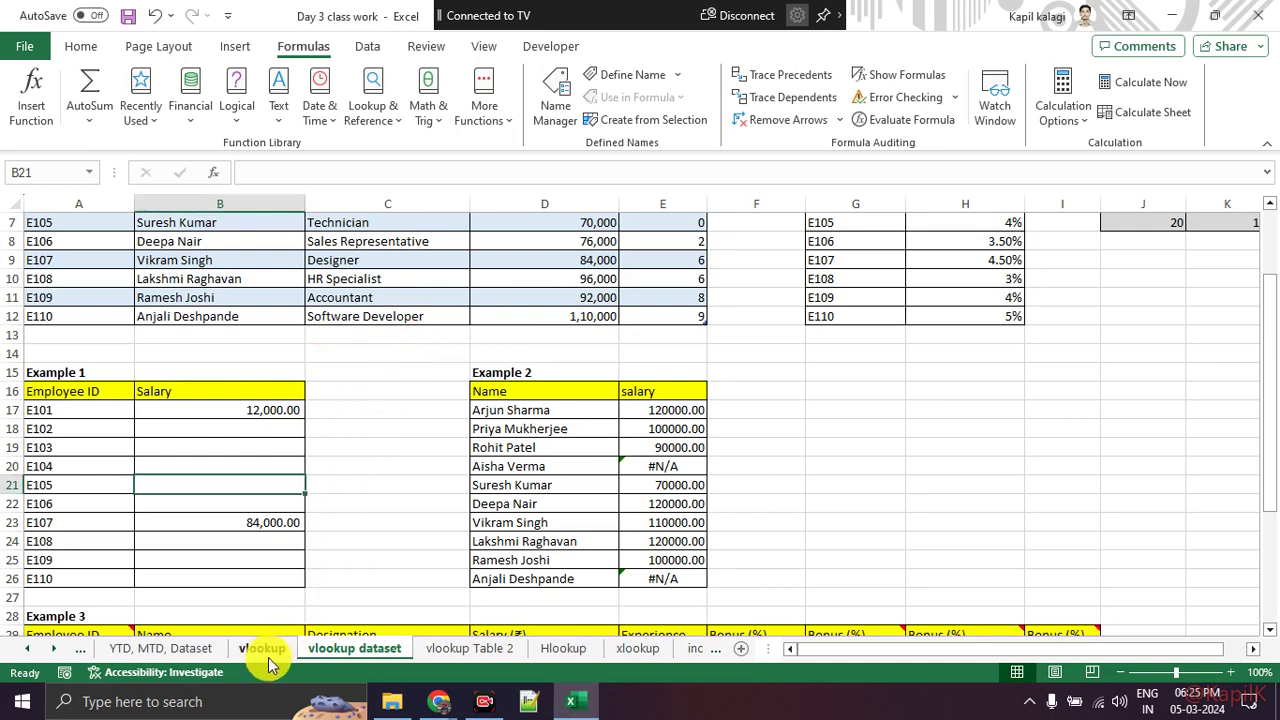
pyautogui.click(262, 648)
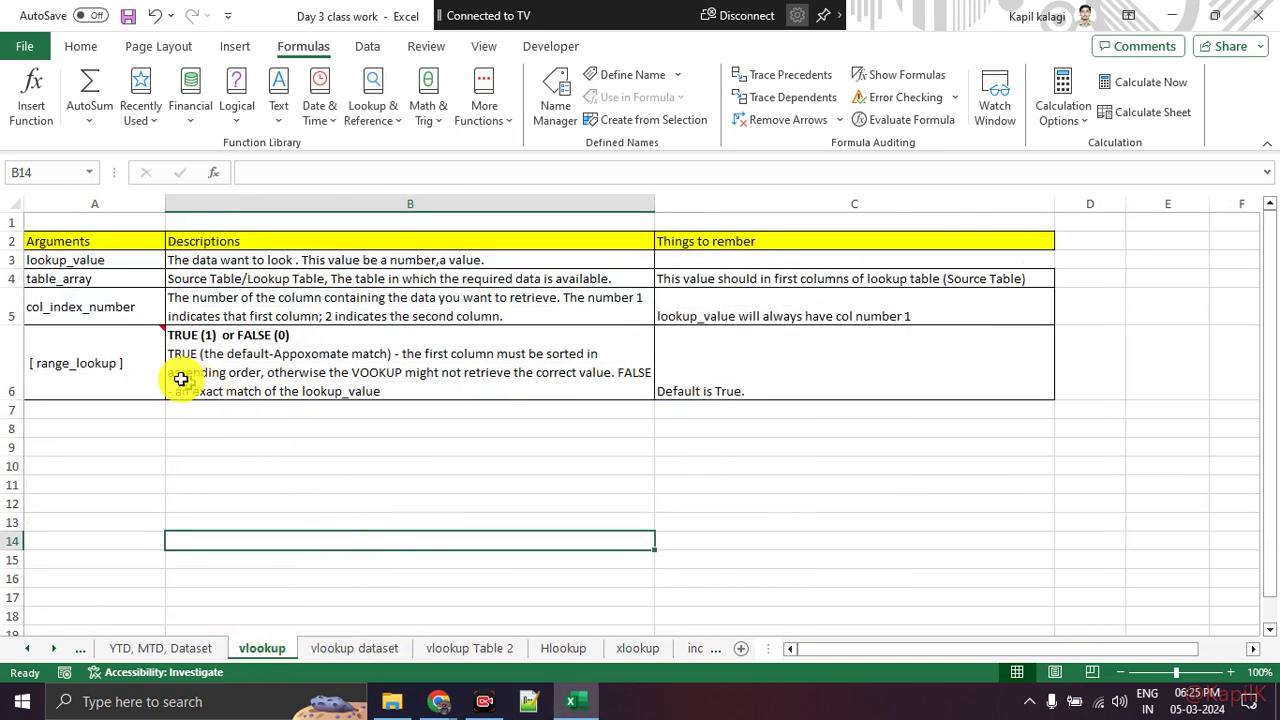
pyautogui.click(98, 263)
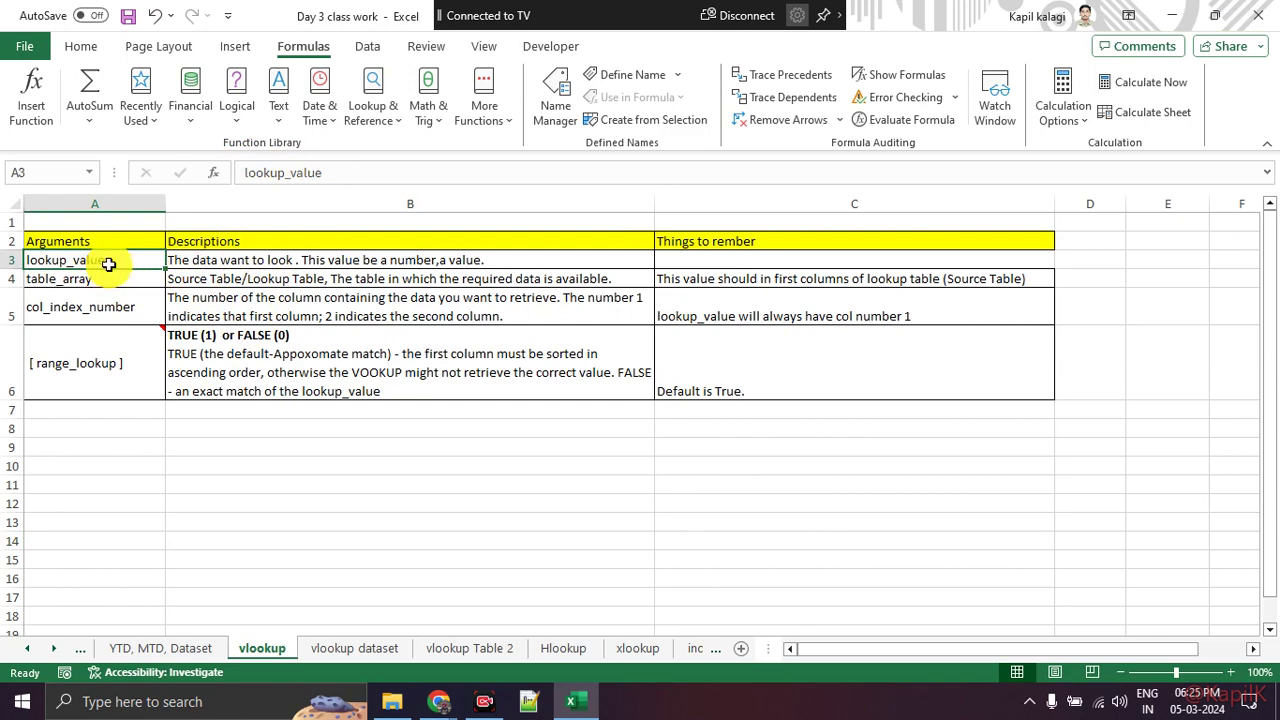
pyautogui.click(332, 648)
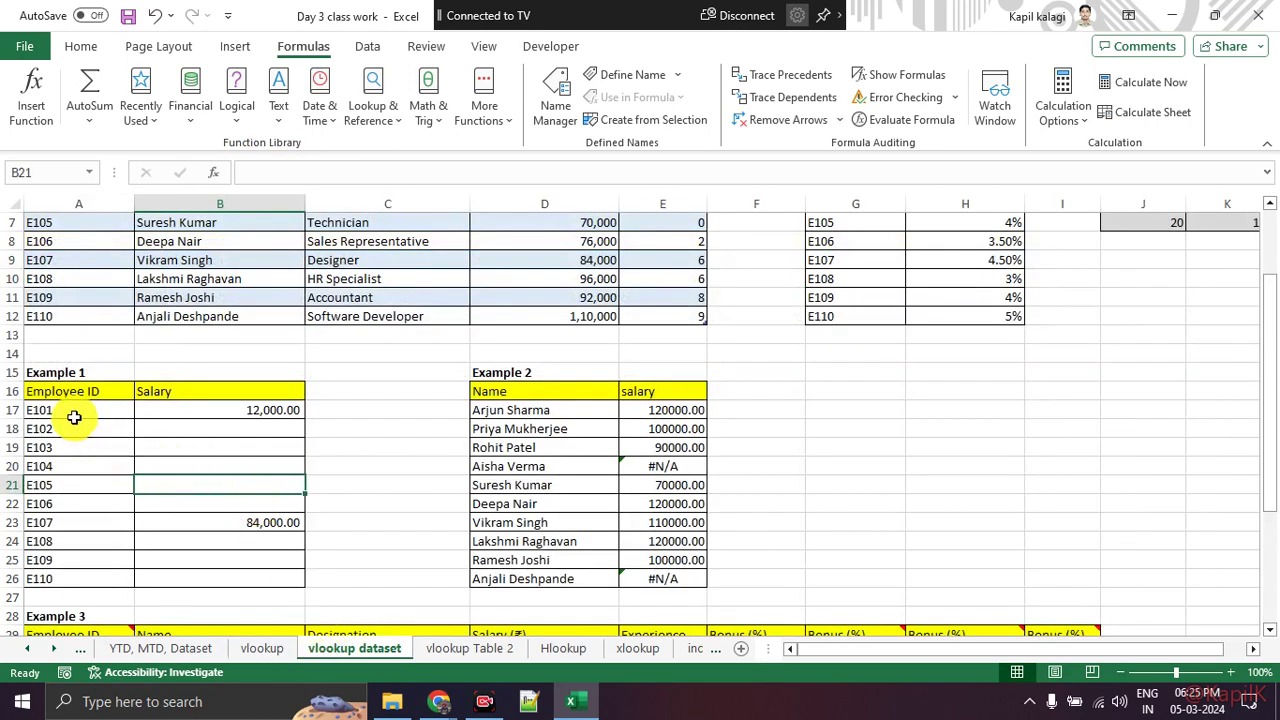
pyautogui.click(76, 414)
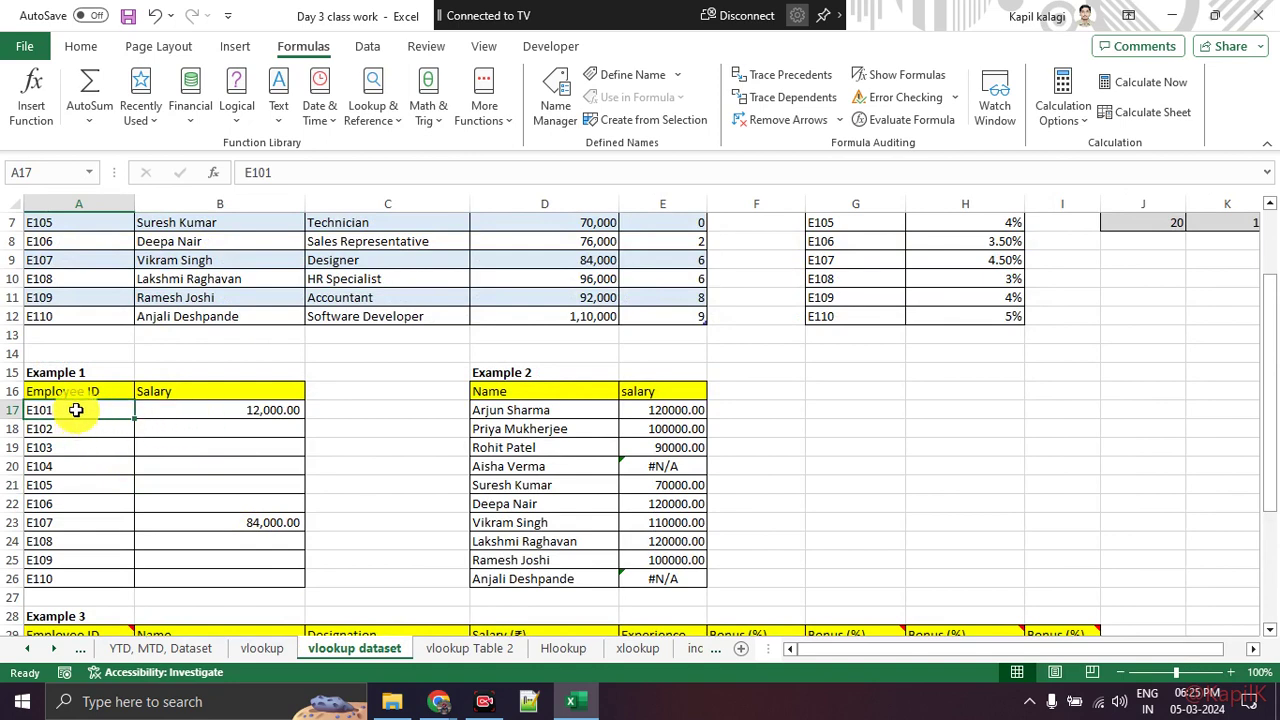
pyautogui.moveTo(77, 410); pyautogui.dragTo(77, 578)
pyautogui.scroll(2, 118, 515)
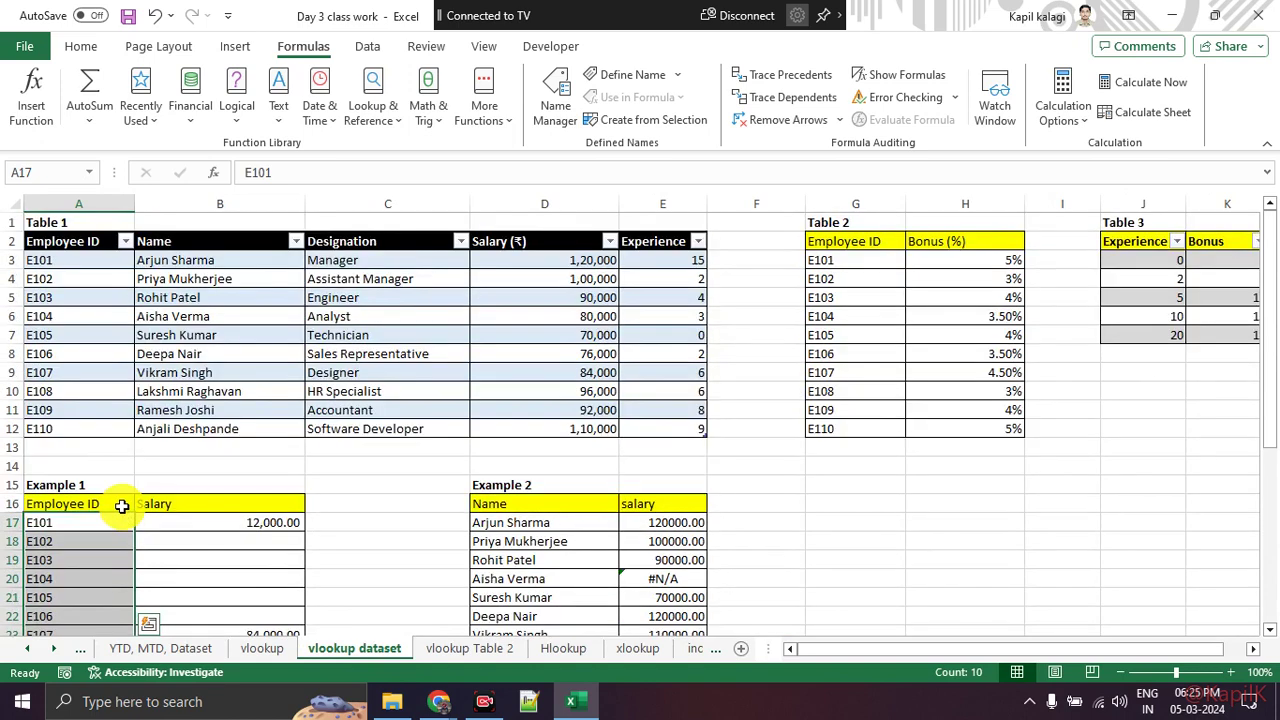
pyautogui.moveTo(102, 484); pyautogui.dragTo(135, 415)
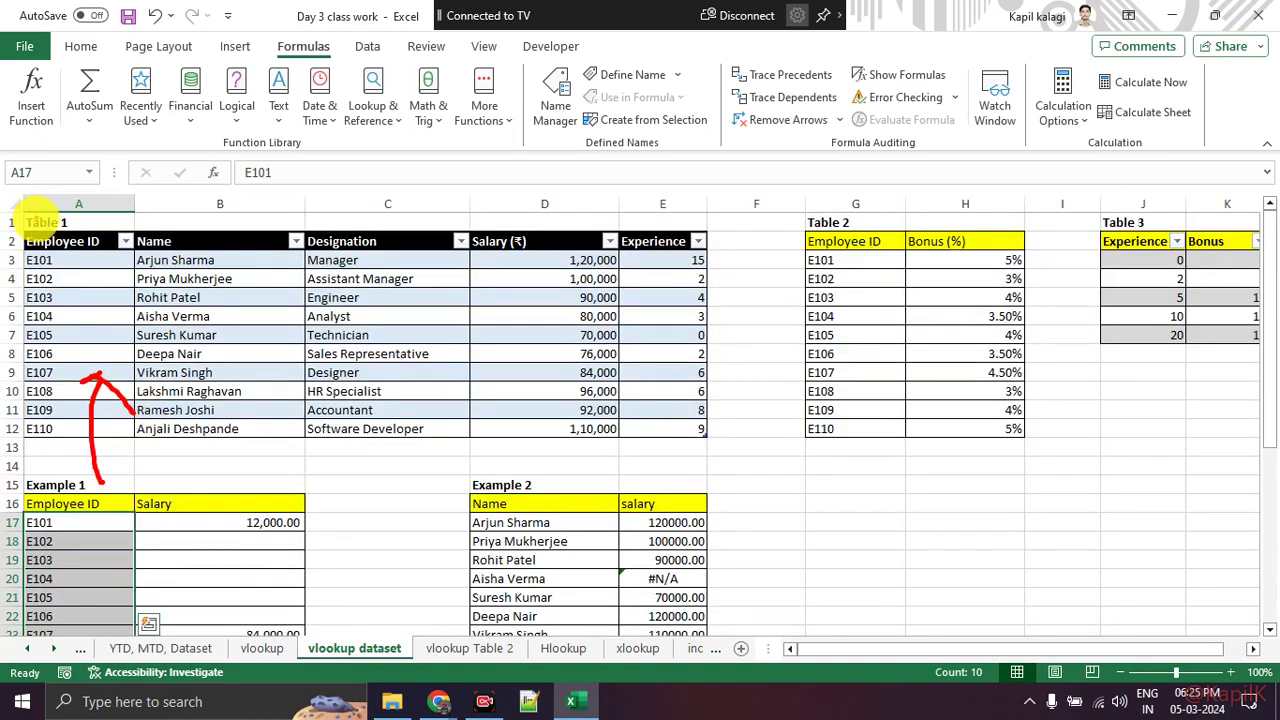
pyautogui.moveTo(46, 230)
pyautogui.mouseDown()
pyautogui.moveTo(432, 440)
pyautogui.moveTo(40, 262)
pyautogui.moveTo(10, 360)
pyautogui.mouseUp()
pyautogui.moveTo(155, 270); pyautogui.dragTo(110, 375)
pyautogui.moveTo(295, 262); pyautogui.dragTo(232, 400)
pyautogui.moveTo(425, 272); pyautogui.dragTo(390, 365)
pyautogui.moveTo(542, 282); pyautogui.dragTo(484, 385)
pyautogui.moveTo(693, 308); pyautogui.dragTo(621, 408)
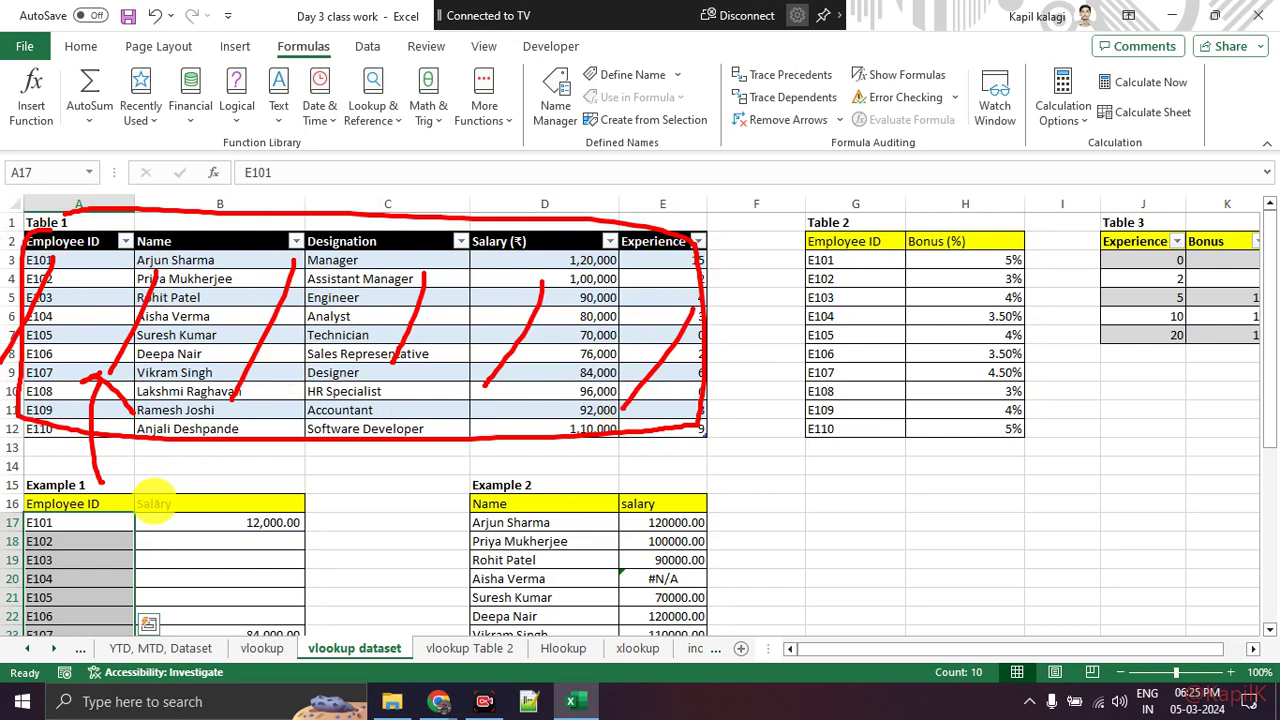
pyautogui.moveTo(5, 497)
pyautogui.mouseDown()
pyautogui.moveTo(287, 522)
pyautogui.moveTo(35, 515)
pyautogui.moveTo(37, 563)
pyautogui.mouseUp()
pyautogui.moveTo(130, 525); pyautogui.dragTo(95, 570)
pyautogui.moveTo(212, 517); pyautogui.dragTo(163, 577)
pyautogui.moveTo(276, 520); pyautogui.dragTo(243, 573)
pyautogui.press('Escape')
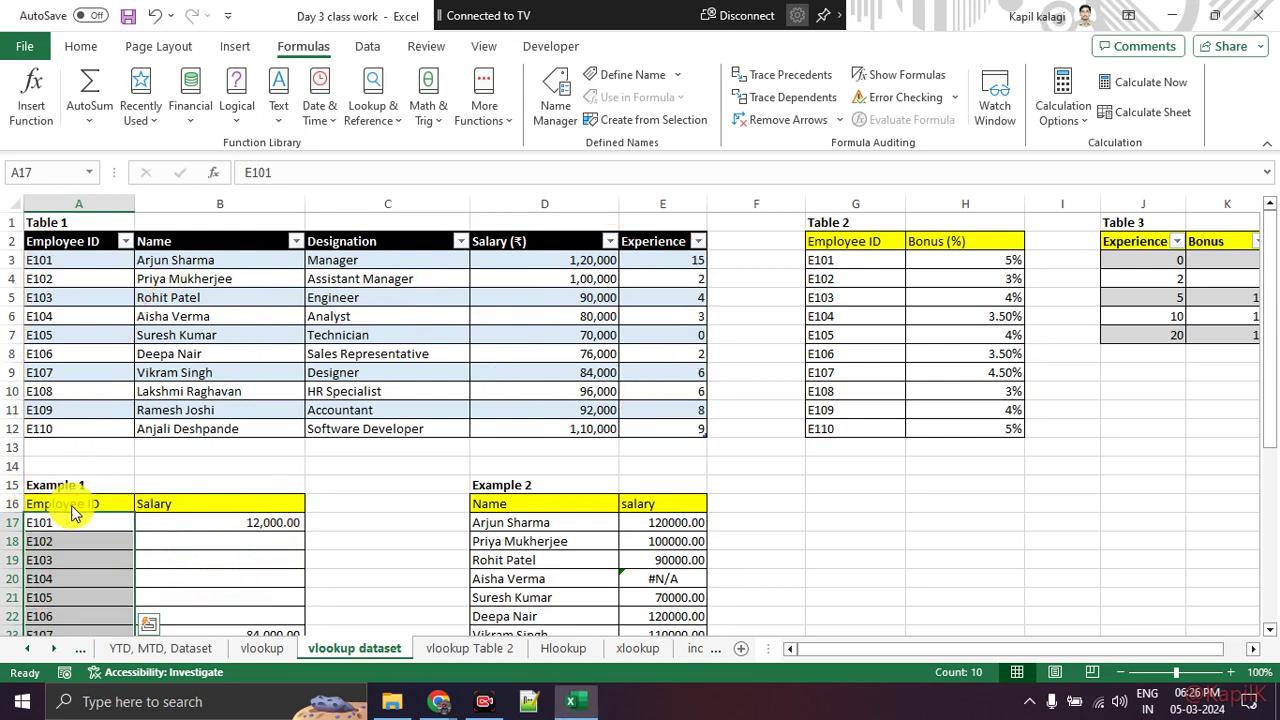
pyautogui.moveTo(65, 462); pyautogui.dragTo(145, 453)
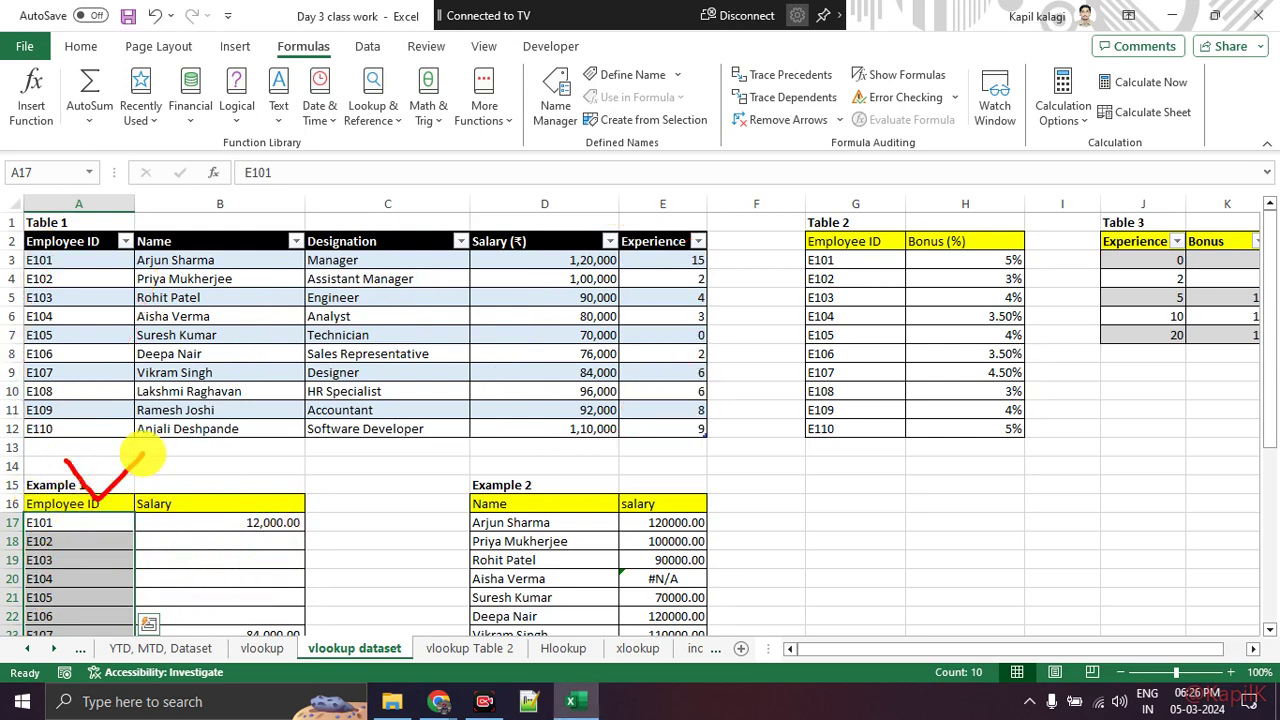
pyautogui.moveTo(60, 222)
pyautogui.mouseDown()
pyautogui.moveTo(78, 260)
pyautogui.moveTo(128, 200)
pyautogui.mouseUp()
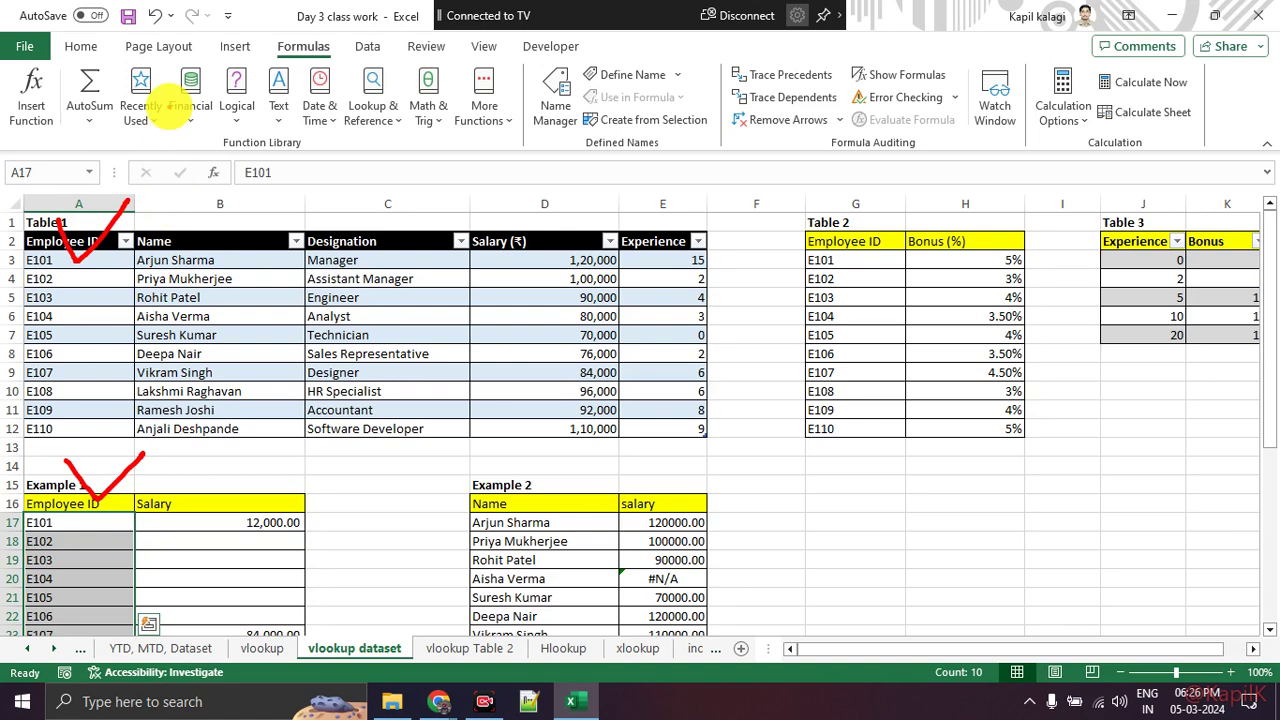
pyautogui.press('Escape')
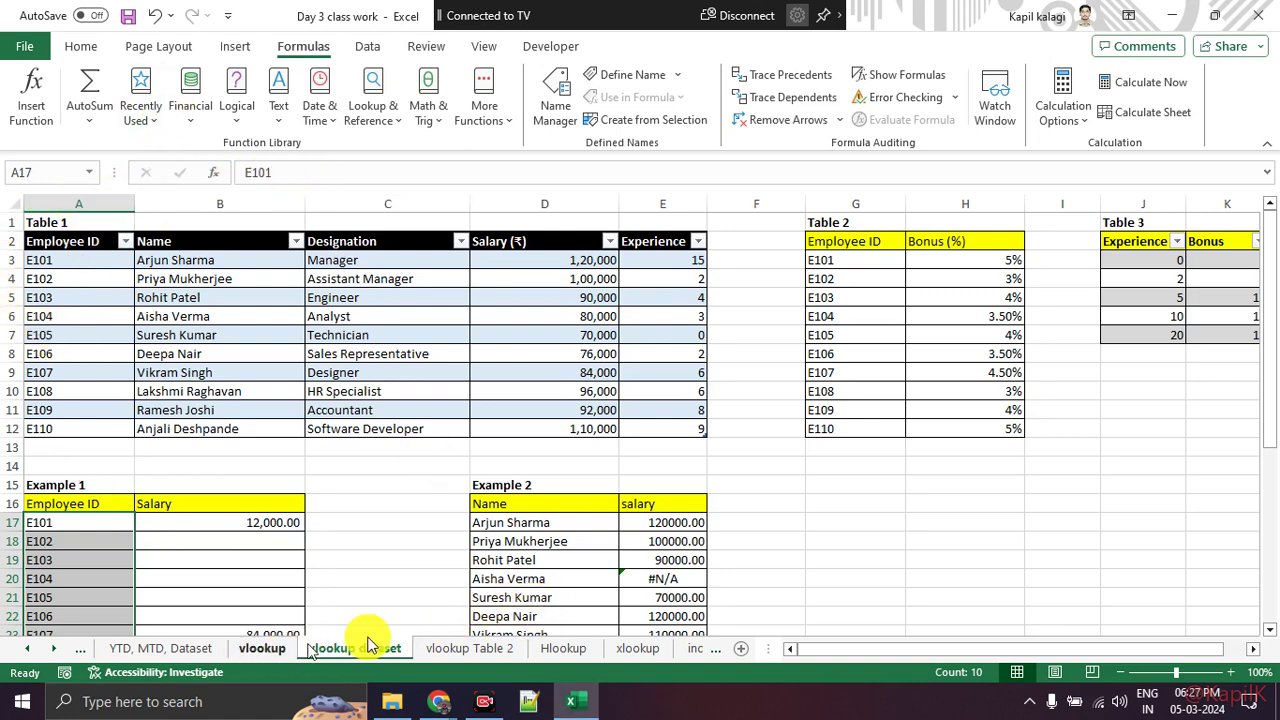
# Step: On the vlookup sheet, commit a partial =vlu formula in B10, producing #NAME?
pyautogui.click(262, 650)
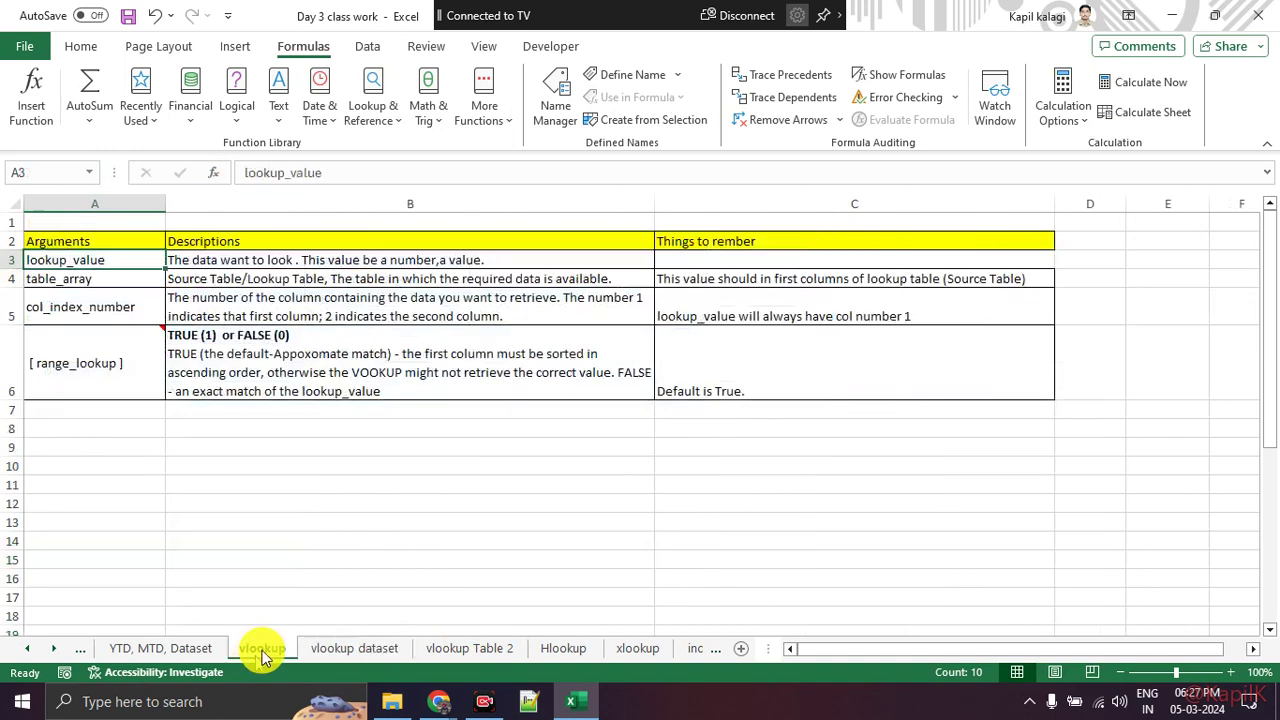
pyautogui.click(320, 470)
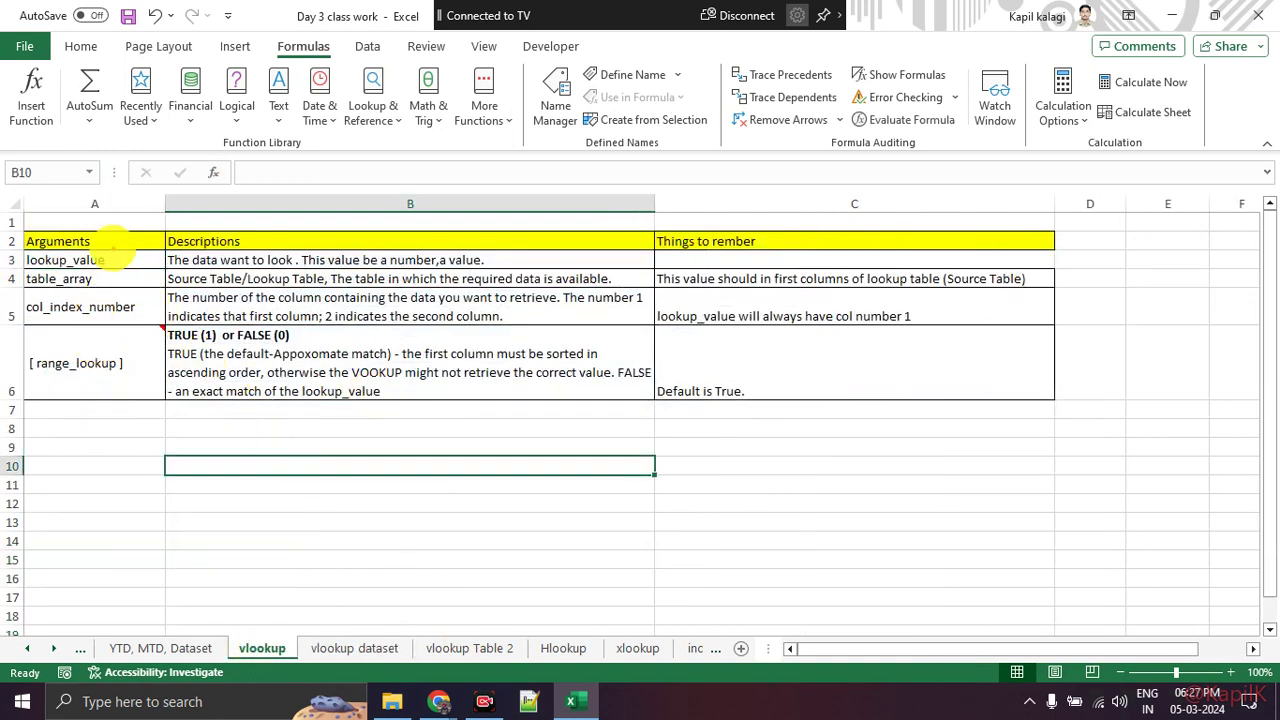
pyautogui.click(386, 173)
pyautogui.write('=')
pyautogui.write('vlu')
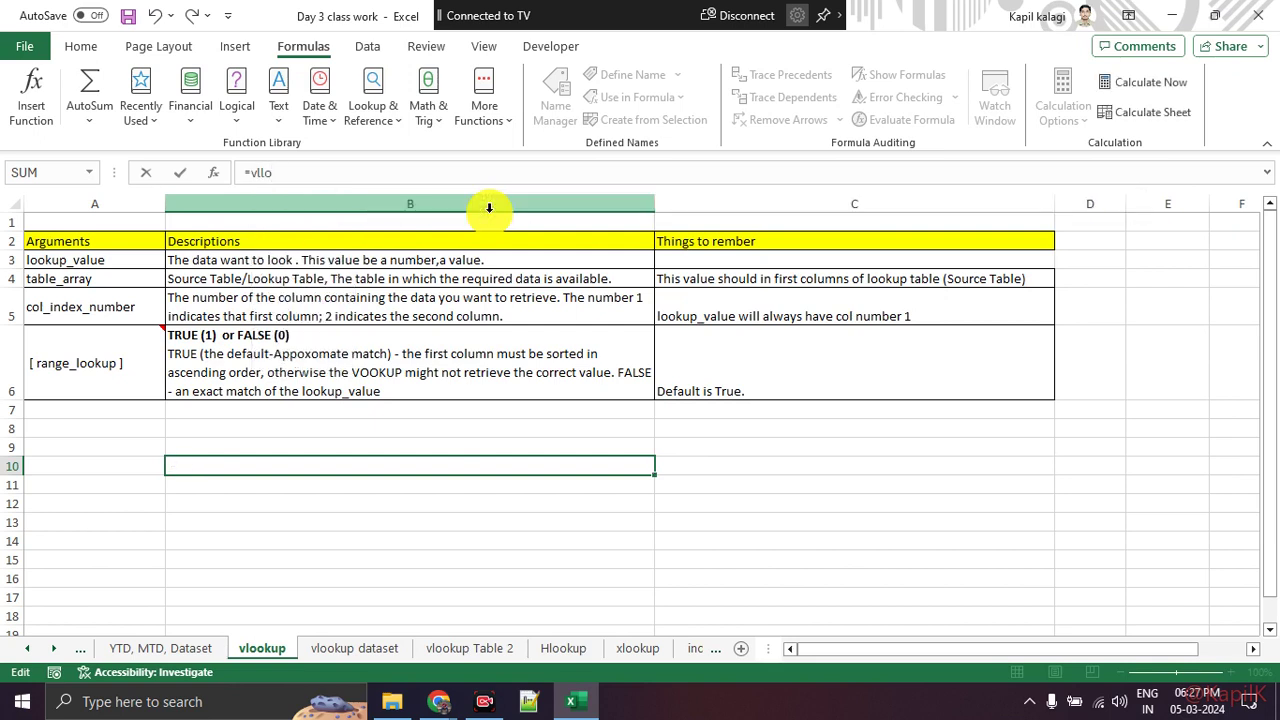
pyautogui.press('Tab')
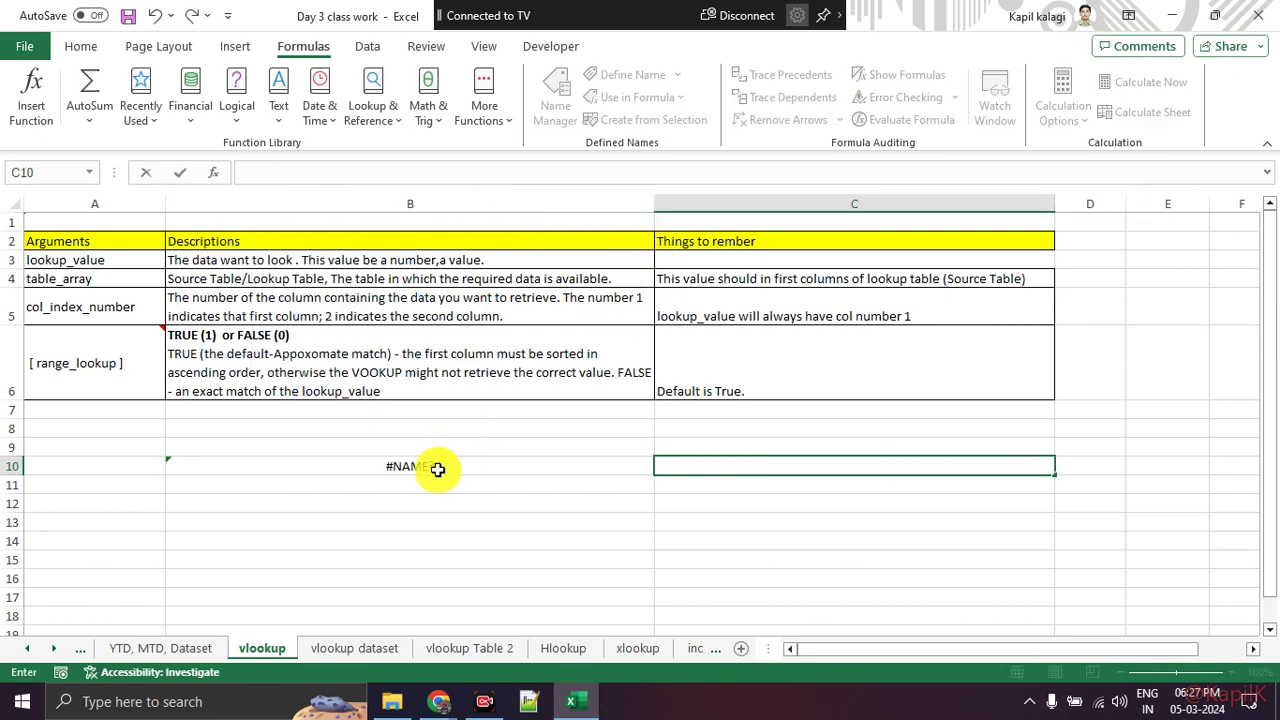
# Step: Back out of re-editing B10 and bring up Insert Function to find VLOOKUP
pyautogui.click(434, 466)
pyautogui.click(363, 180)
pyautogui.press('BackSpace')
pyautogui.press('BackSpace')
pyautogui.press('BackSpace')
pyautogui.press('BackSpace')
pyautogui.press('Escape')
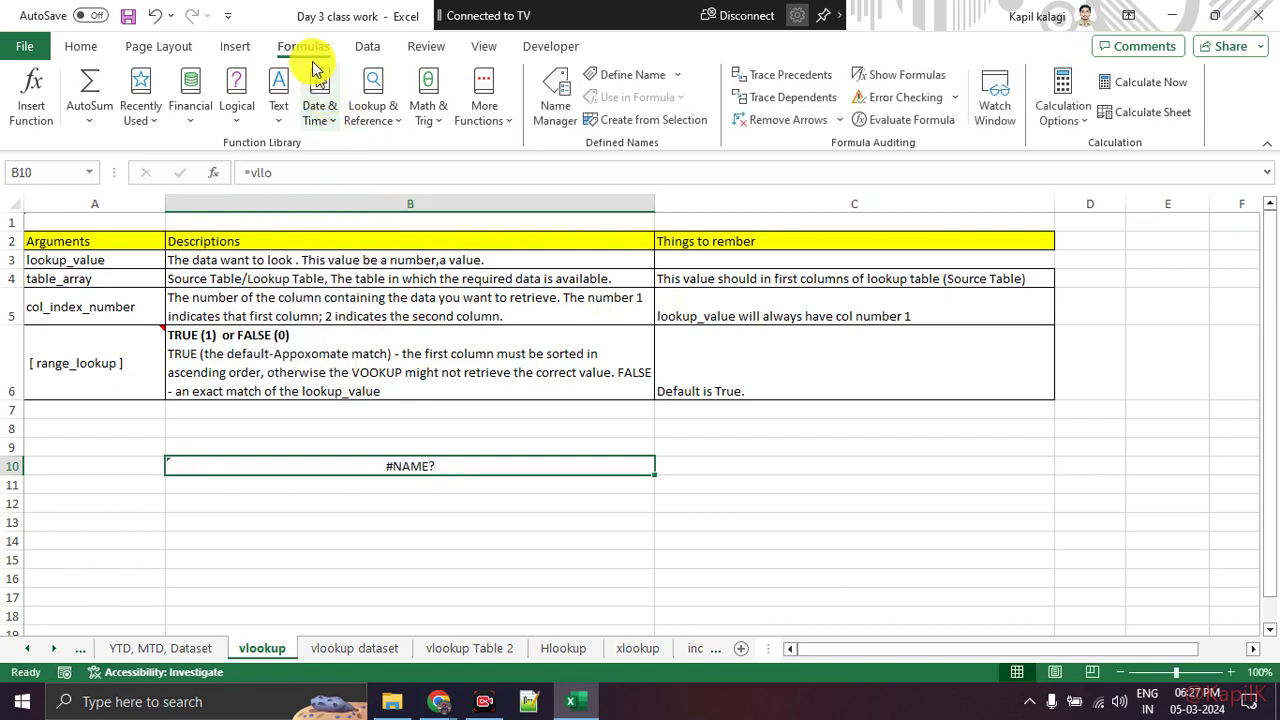
pyautogui.click(31, 97)
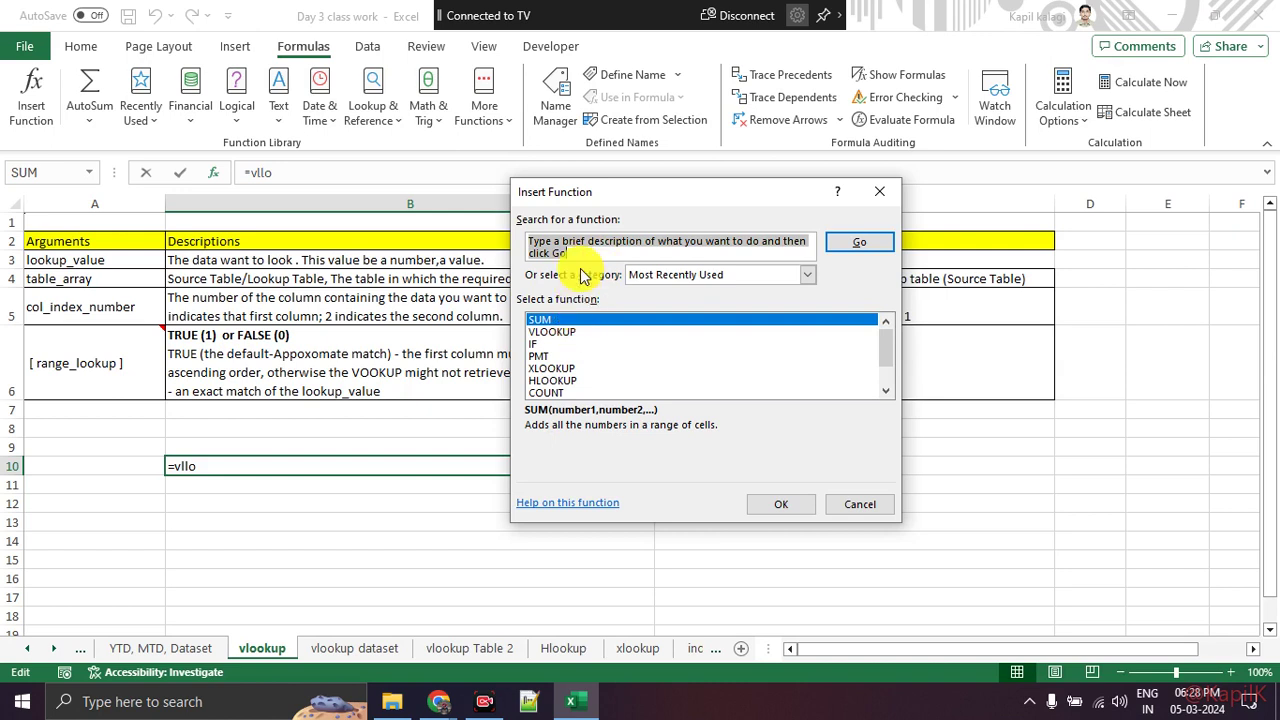
pyautogui.write('vlookup')
pyautogui.press('Return')
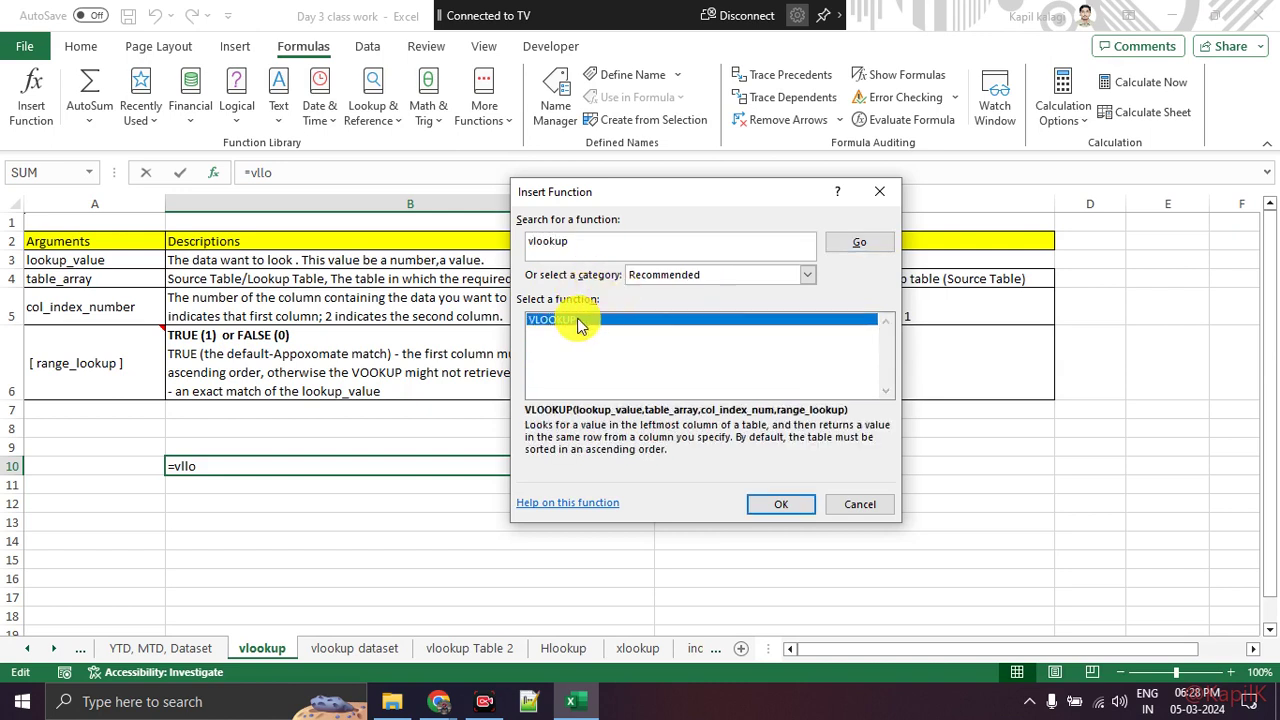
pyautogui.click(760, 510)
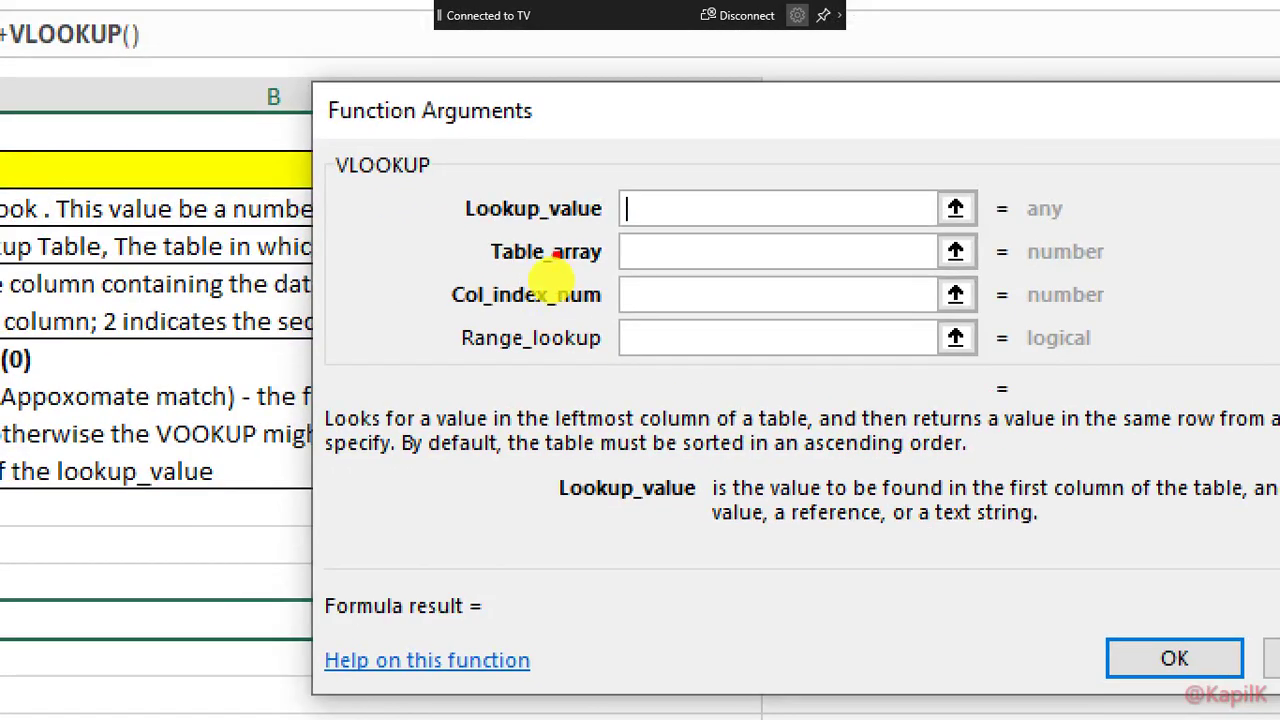
pyautogui.moveTo(490, 263); pyautogui.dragTo(566, 264)
pyautogui.moveTo(449, 266); pyautogui.dragTo(620, 265)
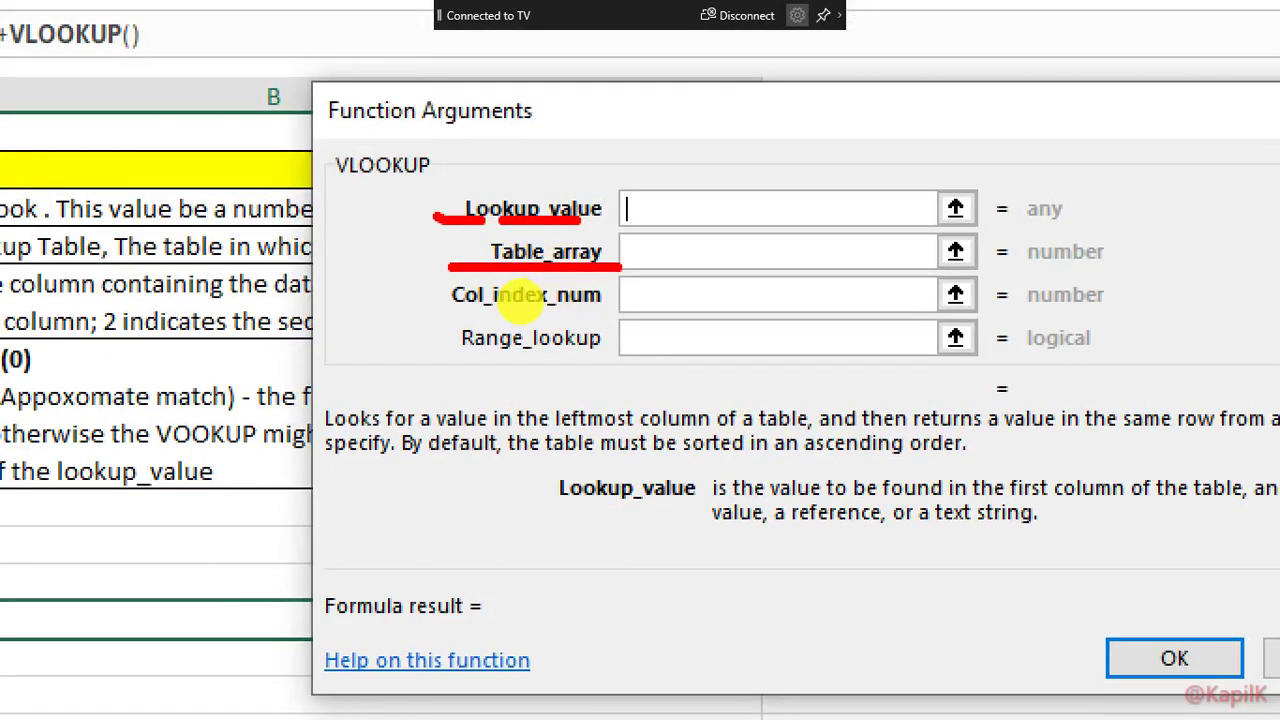
pyautogui.moveTo(422, 307); pyautogui.dragTo(620, 317)
pyautogui.click(455, 388)
pyautogui.moveTo(536, 381); pyautogui.dragTo(603, 381)
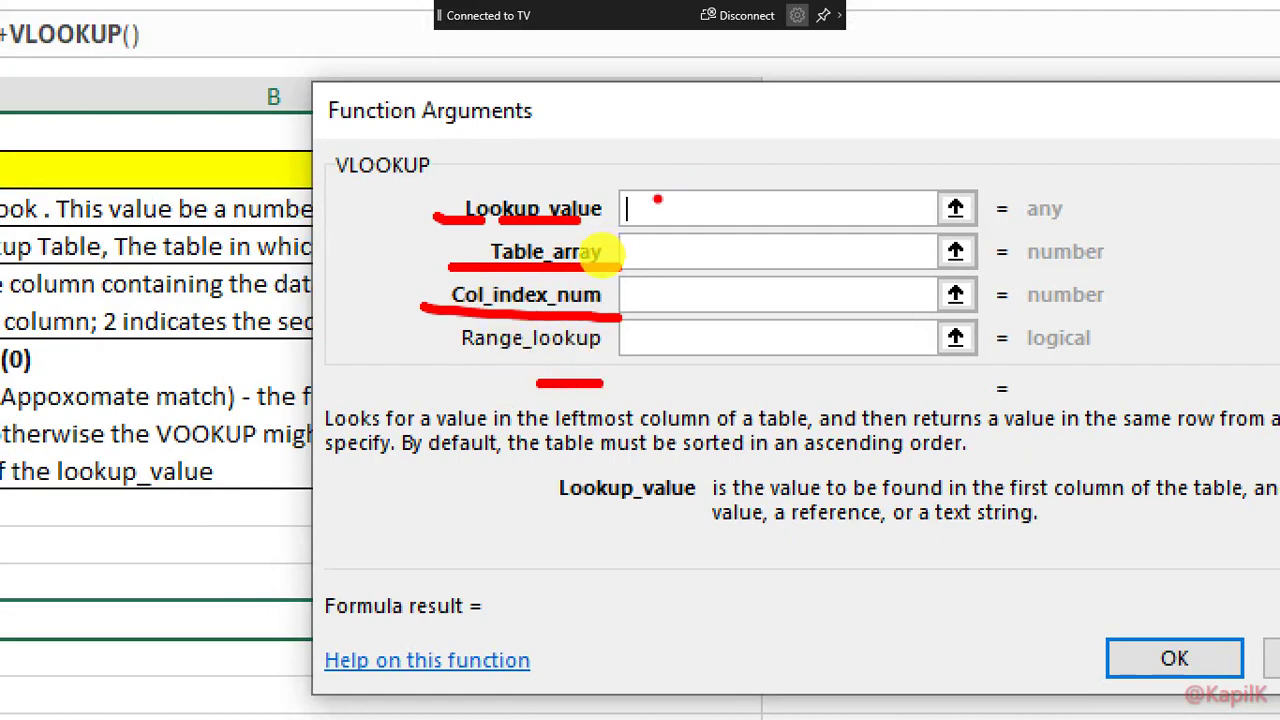
pyautogui.moveTo(659, 212); pyautogui.dragTo(659, 255)
pyautogui.write('empid')
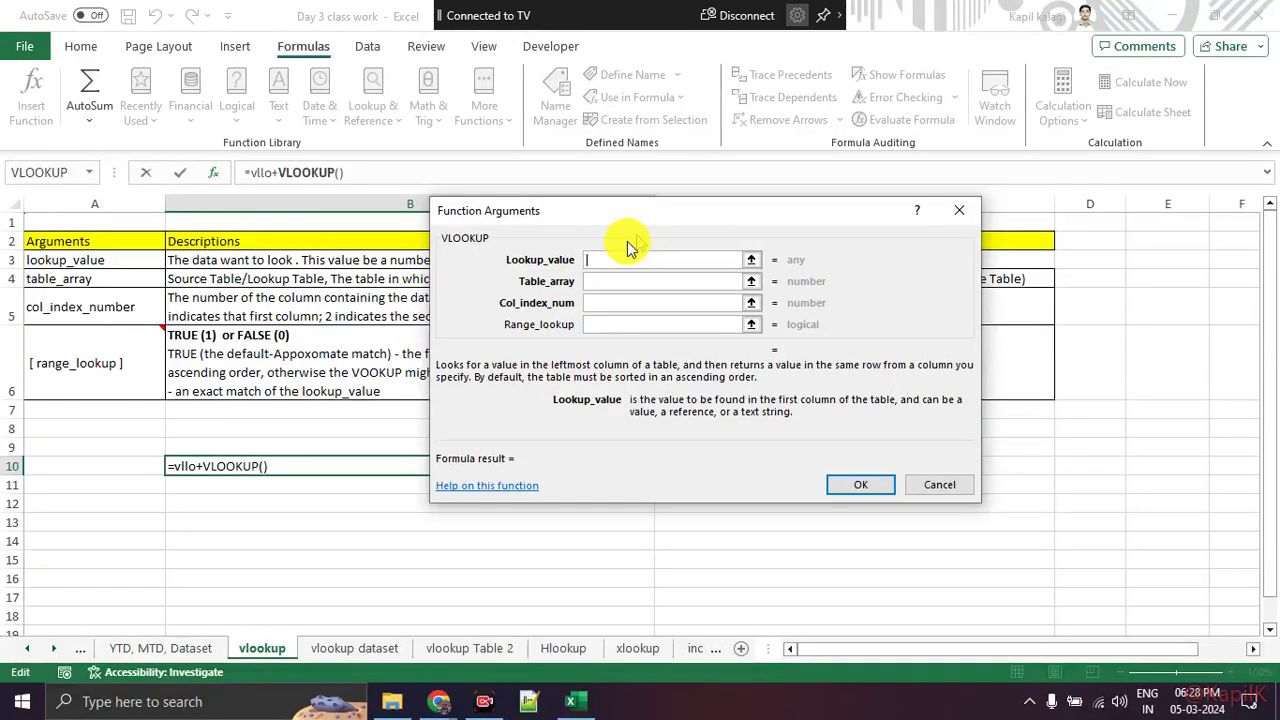
pyautogui.press('Escape')
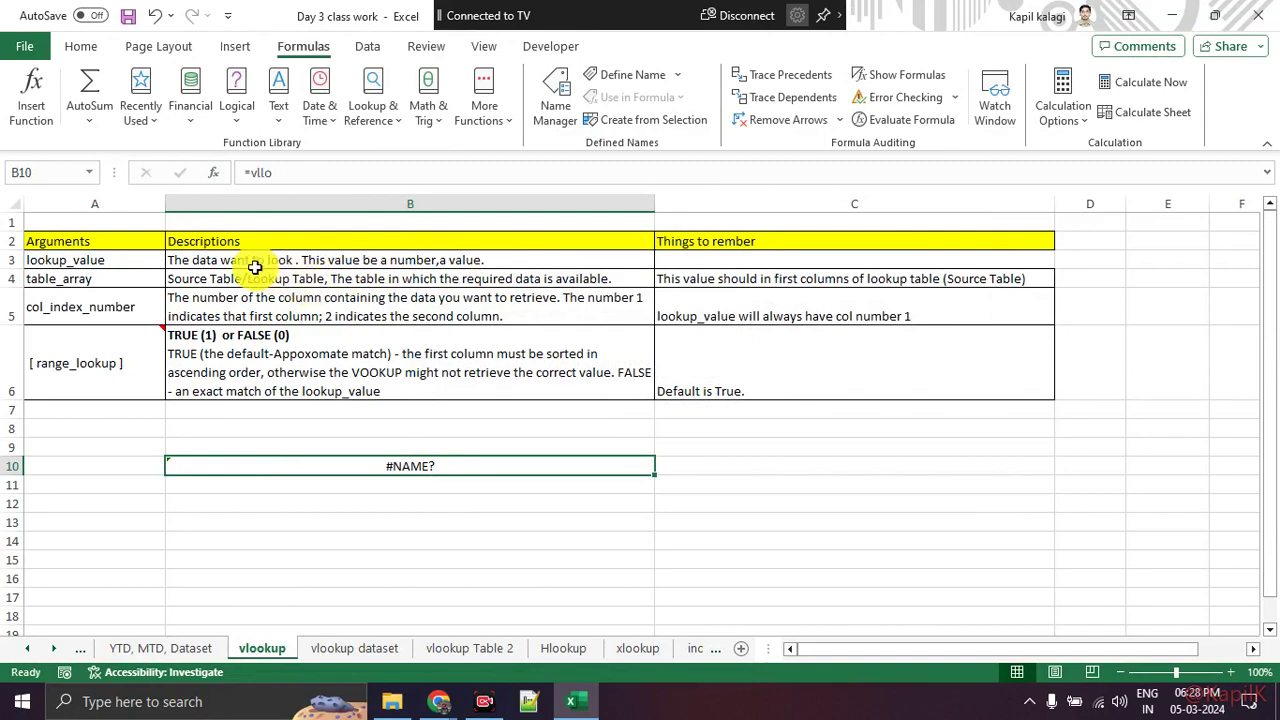
pyautogui.click(255, 266)
pyautogui.click(240, 279)
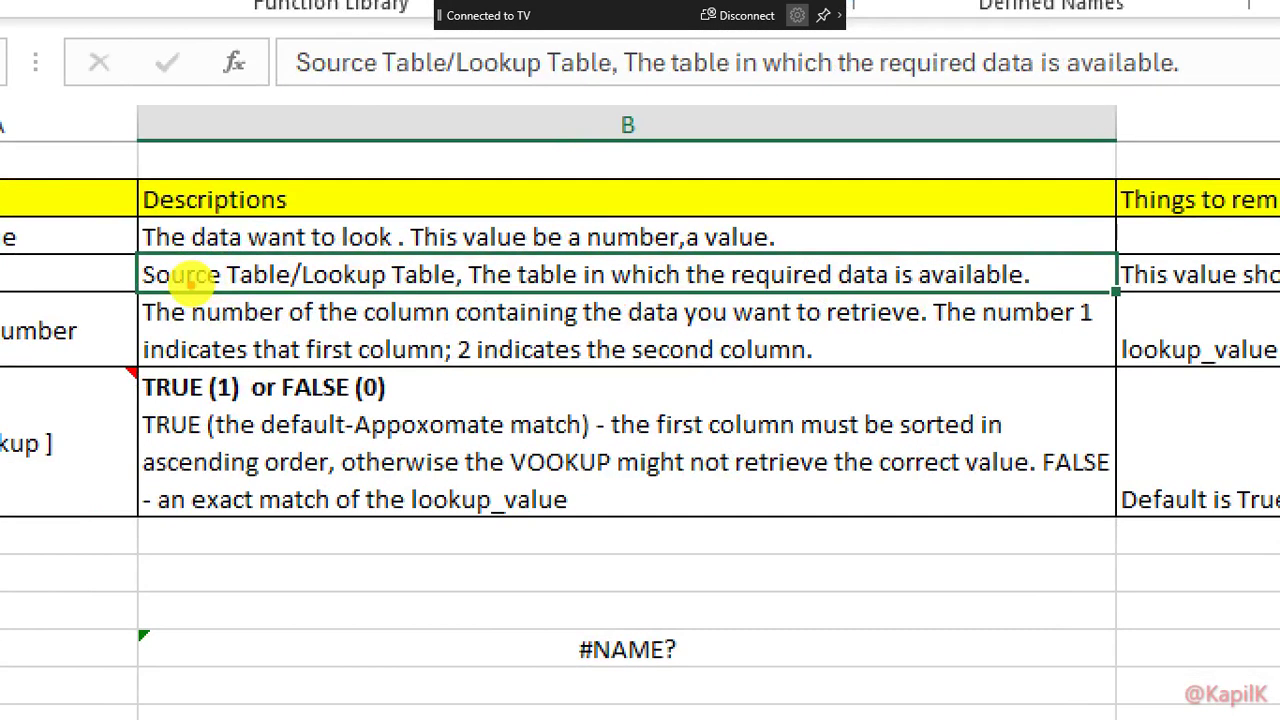
pyautogui.moveTo(251, 280); pyautogui.dragTo(225, 286)
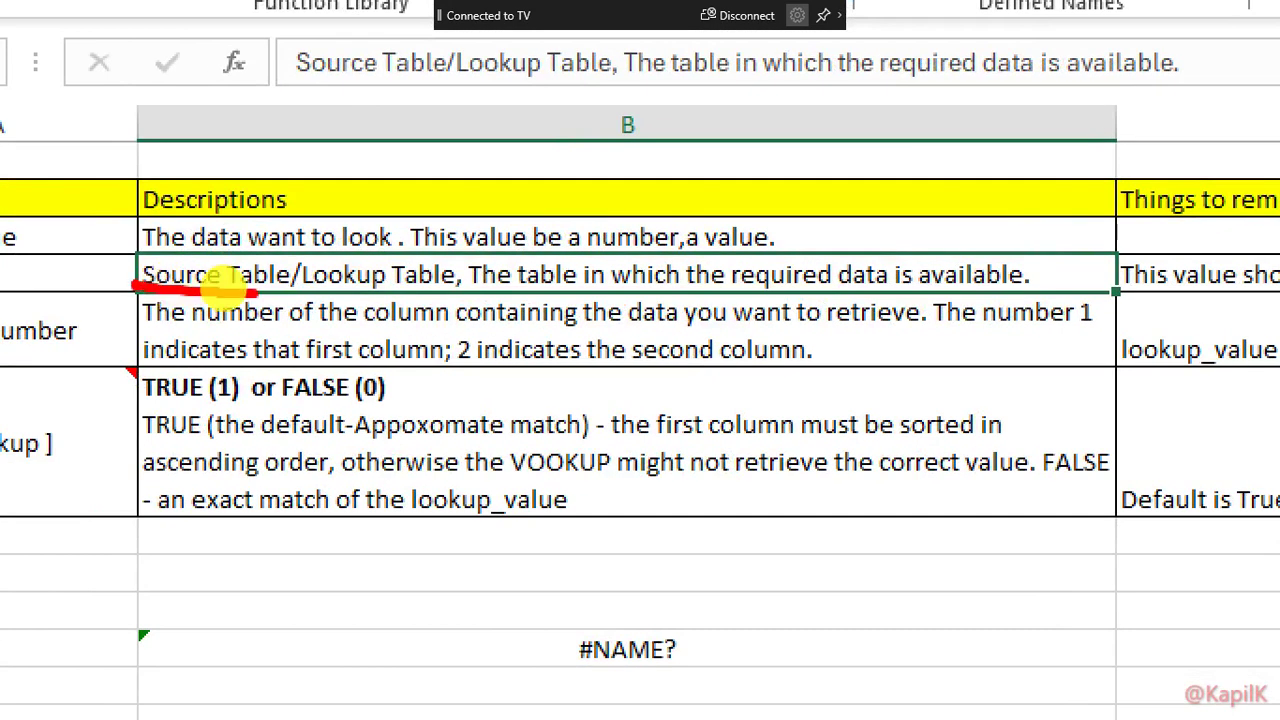
pyautogui.moveTo(432, 295); pyautogui.dragTo(880, 303)
pyautogui.moveTo(540, 282); pyautogui.dragTo(303, 272)
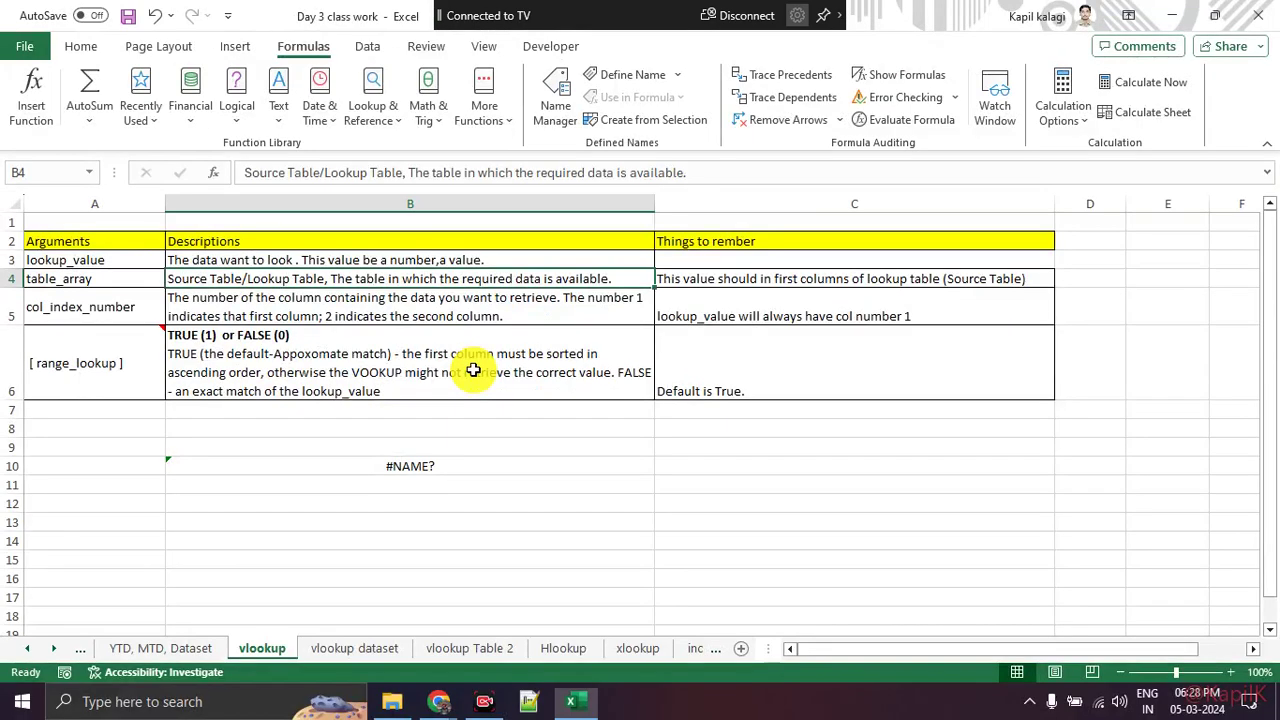
pyautogui.press('Left')
pyautogui.press('Right')
pyautogui.press('Right')
pyautogui.press('Left')
pyautogui.press('Right')
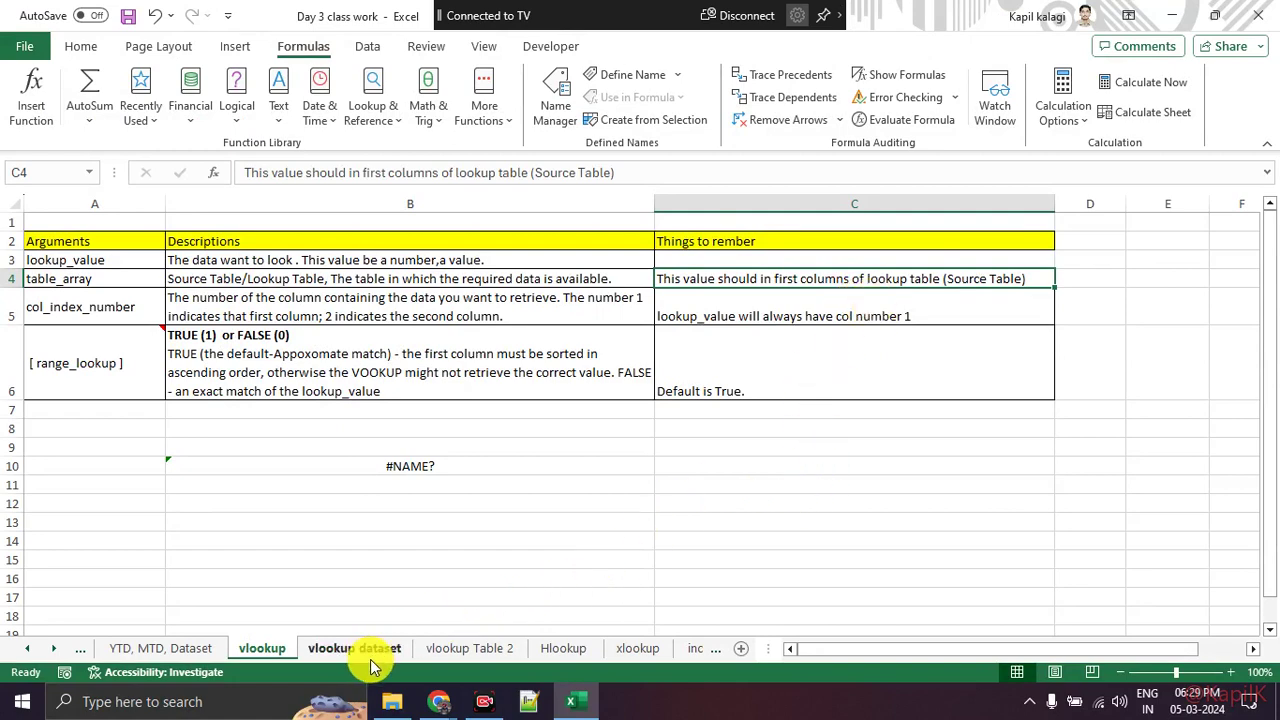
pyautogui.click(372, 650)
pyautogui.click(294, 466)
pyautogui.scroll(-2, 106, 399)
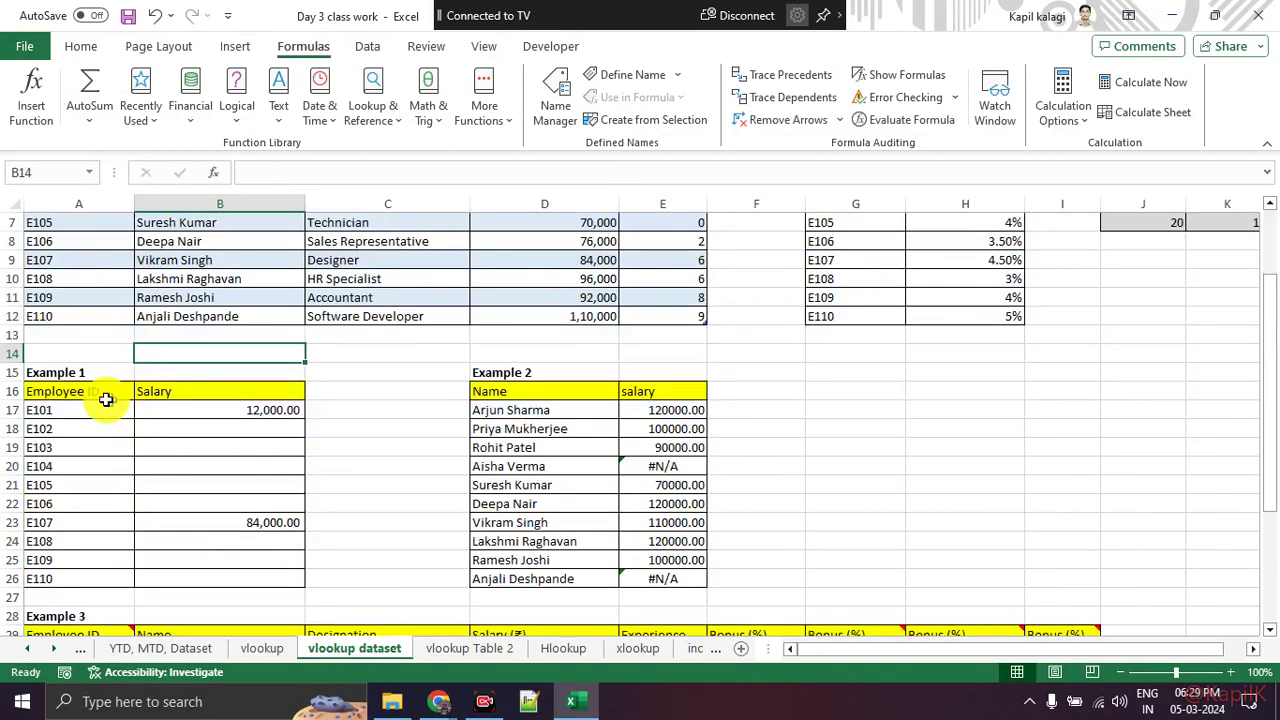
pyautogui.moveTo(106, 399); pyautogui.dragTo(228, 589)
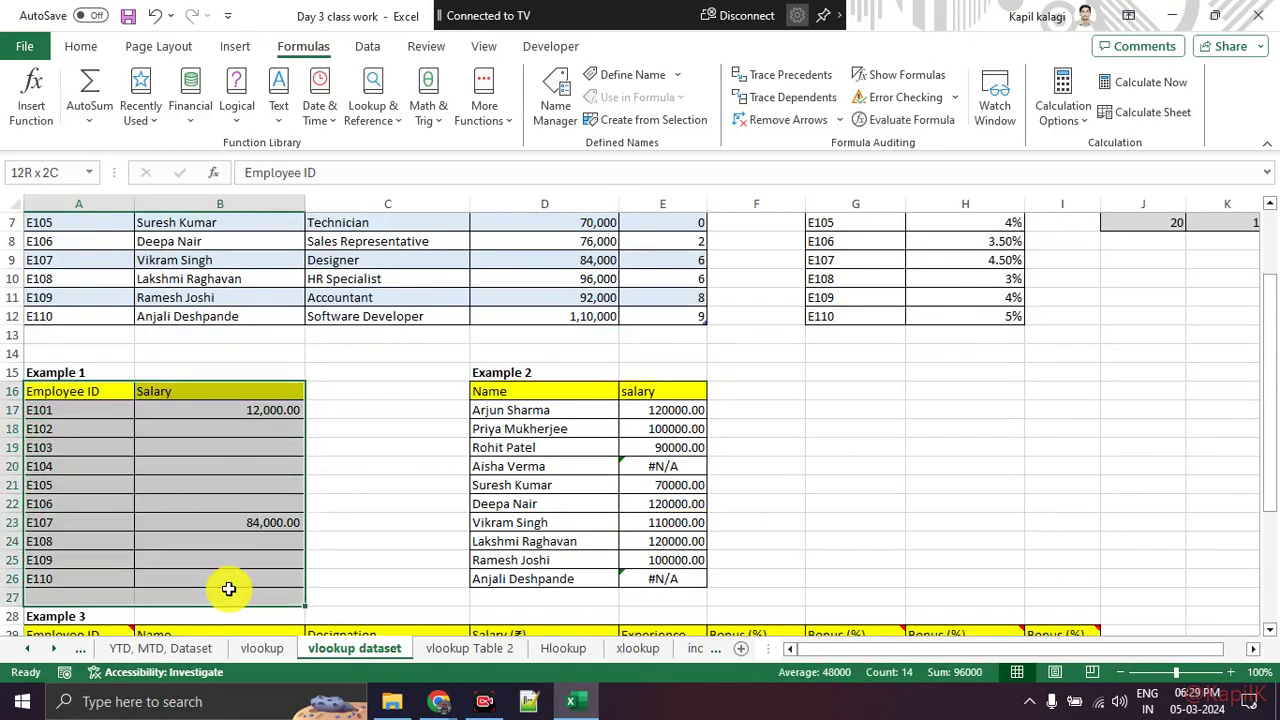
pyautogui.click(218, 485)
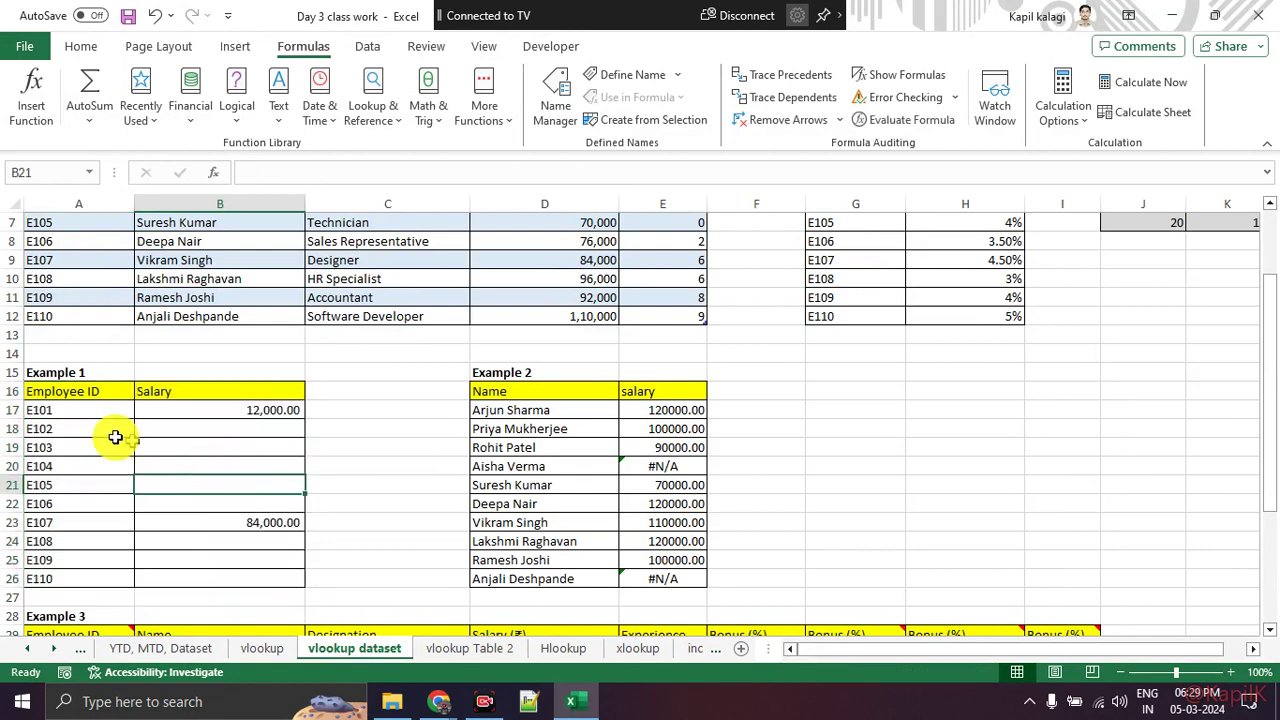
pyautogui.scroll(2, 80, 412)
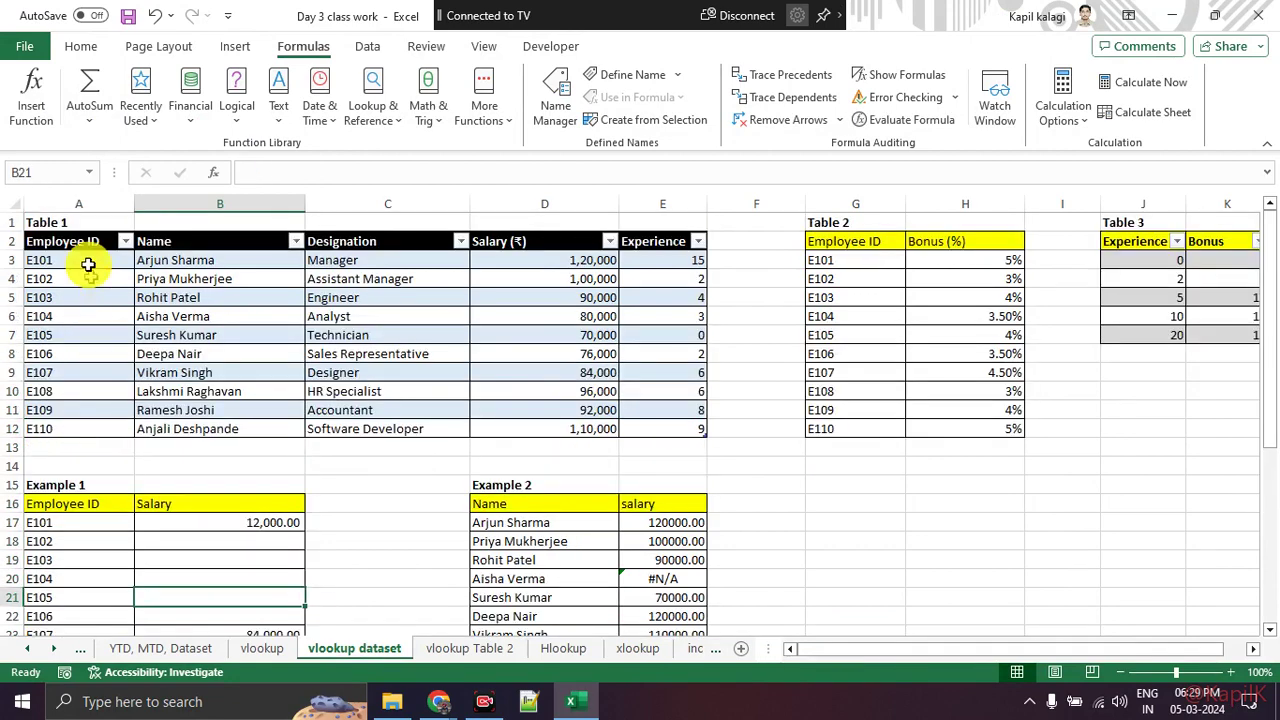
pyautogui.moveTo(83, 238)
pyautogui.mouseDown()
pyautogui.moveTo(216, 436)
pyautogui.moveTo(649, 423)
pyautogui.mouseUp()
pyautogui.scroll(-1, 510, 403)
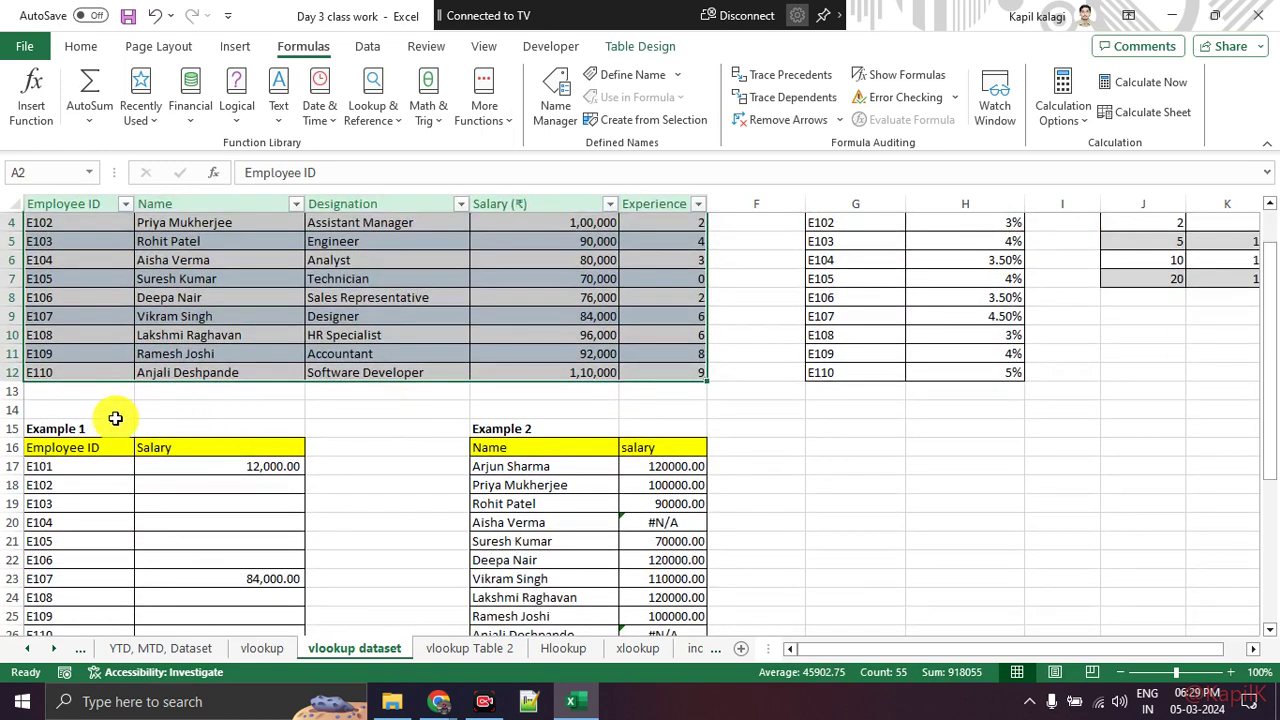
pyautogui.click(98, 468)
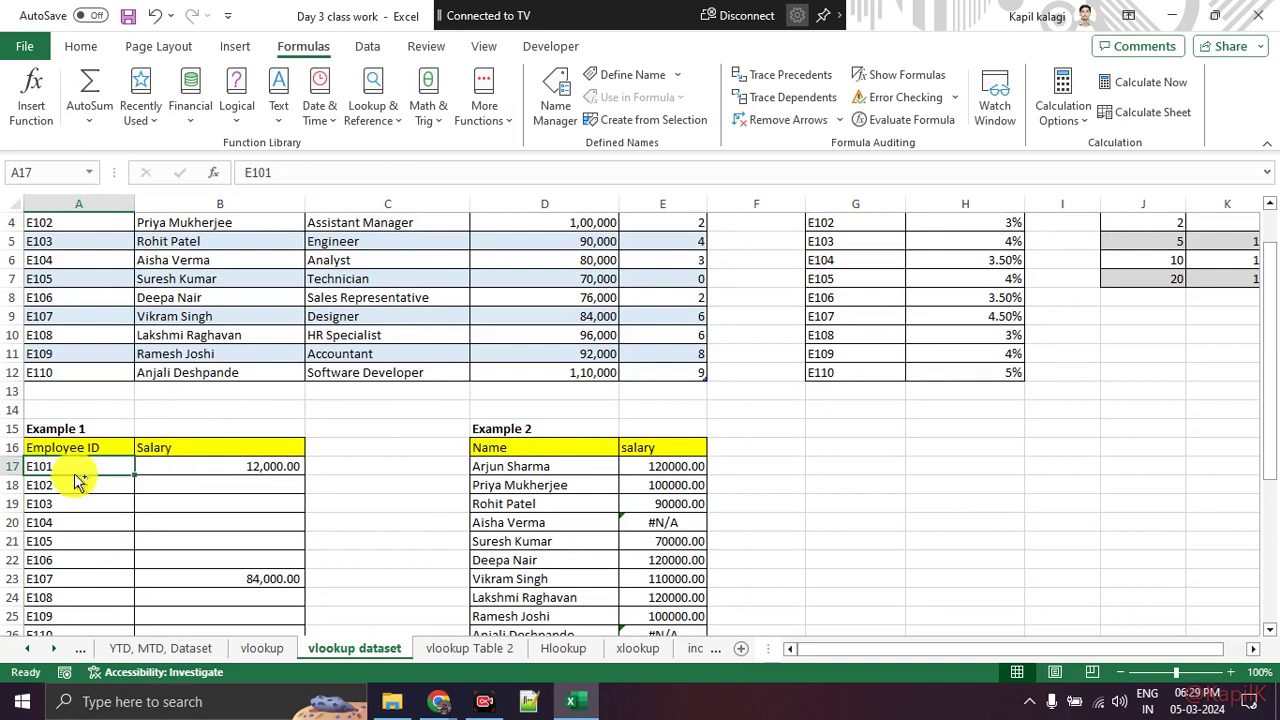
pyautogui.moveTo(77, 425); pyautogui.dragTo(92, 287)
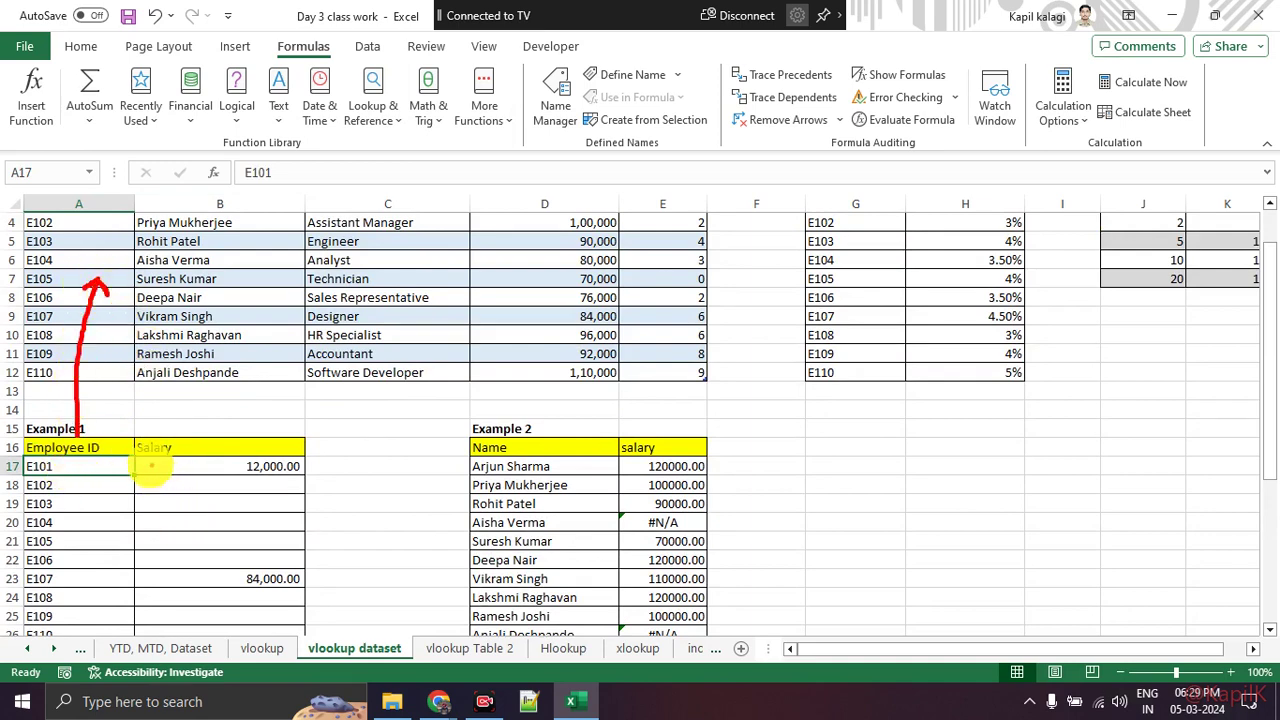
pyautogui.moveTo(183, 458); pyautogui.dragTo(145, 465)
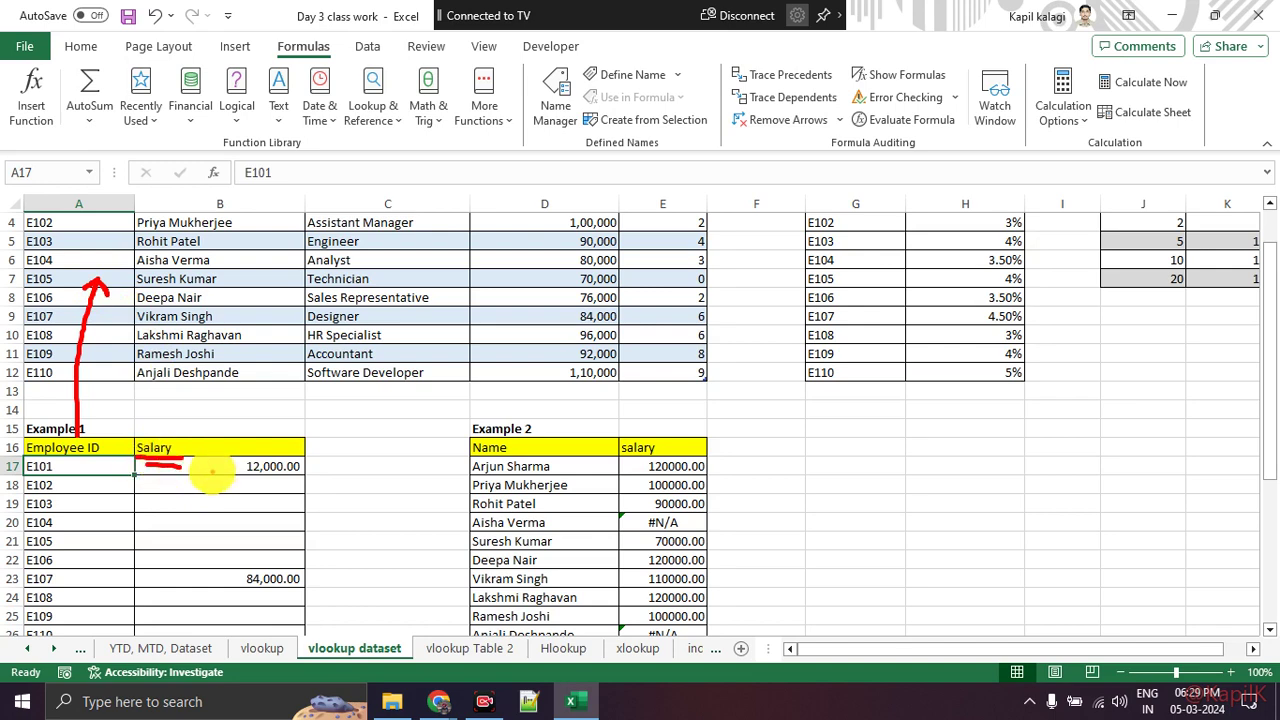
pyautogui.moveTo(105, 319)
pyautogui.mouseDown()
pyautogui.moveTo(500, 330)
pyautogui.moveTo(496, 344)
pyautogui.mouseUp()
pyautogui.moveTo(600, 197)
pyautogui.mouseDown()
pyautogui.moveTo(545, 200)
pyautogui.moveTo(570, 410)
pyautogui.moveTo(615, 180)
pyautogui.mouseUp()
pyautogui.press('Escape')
pyautogui.scroll(1, 585, 303)
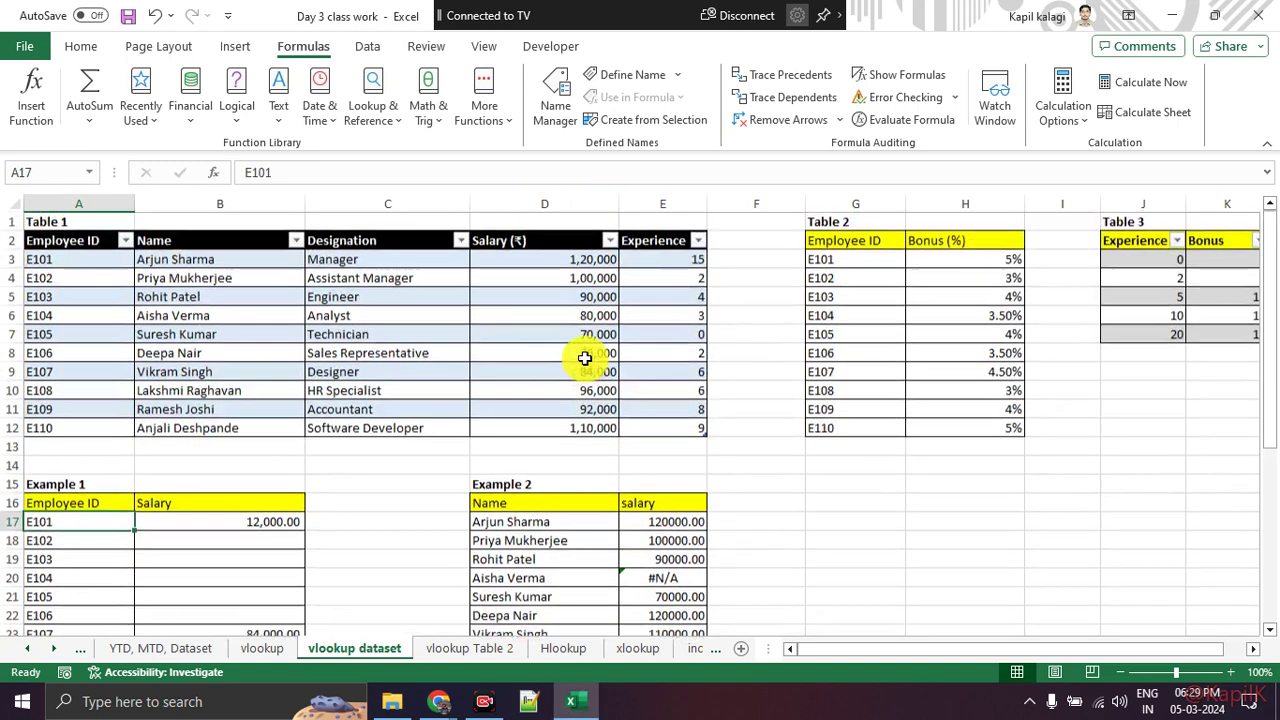
pyautogui.moveTo(608, 212)
pyautogui.mouseDown()
pyautogui.moveTo(508, 271)
pyautogui.moveTo(590, 475)
pyautogui.moveTo(620, 222)
pyautogui.mouseUp()
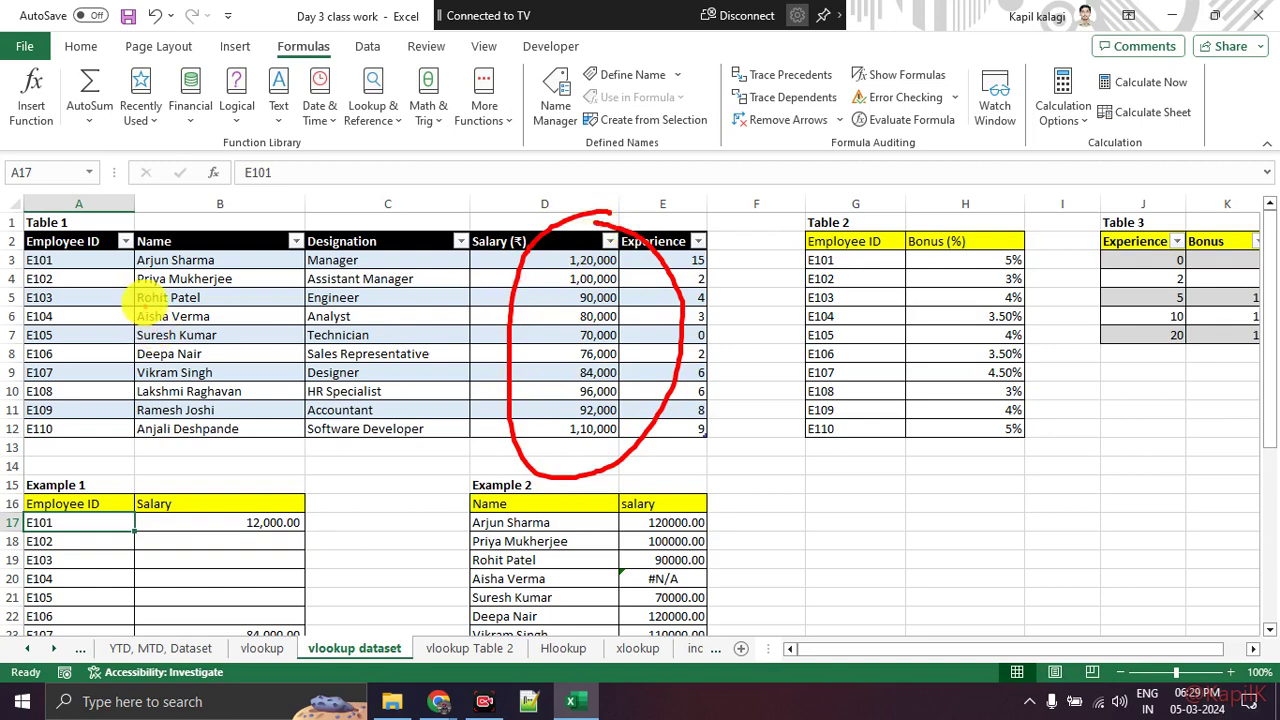
pyautogui.moveTo(88, 460)
pyautogui.mouseDown()
pyautogui.moveTo(28, 590)
pyautogui.moveTo(131, 480)
pyautogui.mouseUp()
pyautogui.moveTo(94, 197)
pyautogui.mouseDown()
pyautogui.moveTo(90, 460)
pyautogui.moveTo(40, 245)
pyautogui.mouseUp()
pyautogui.moveTo(72, 345); pyautogui.dragTo(72, 570)
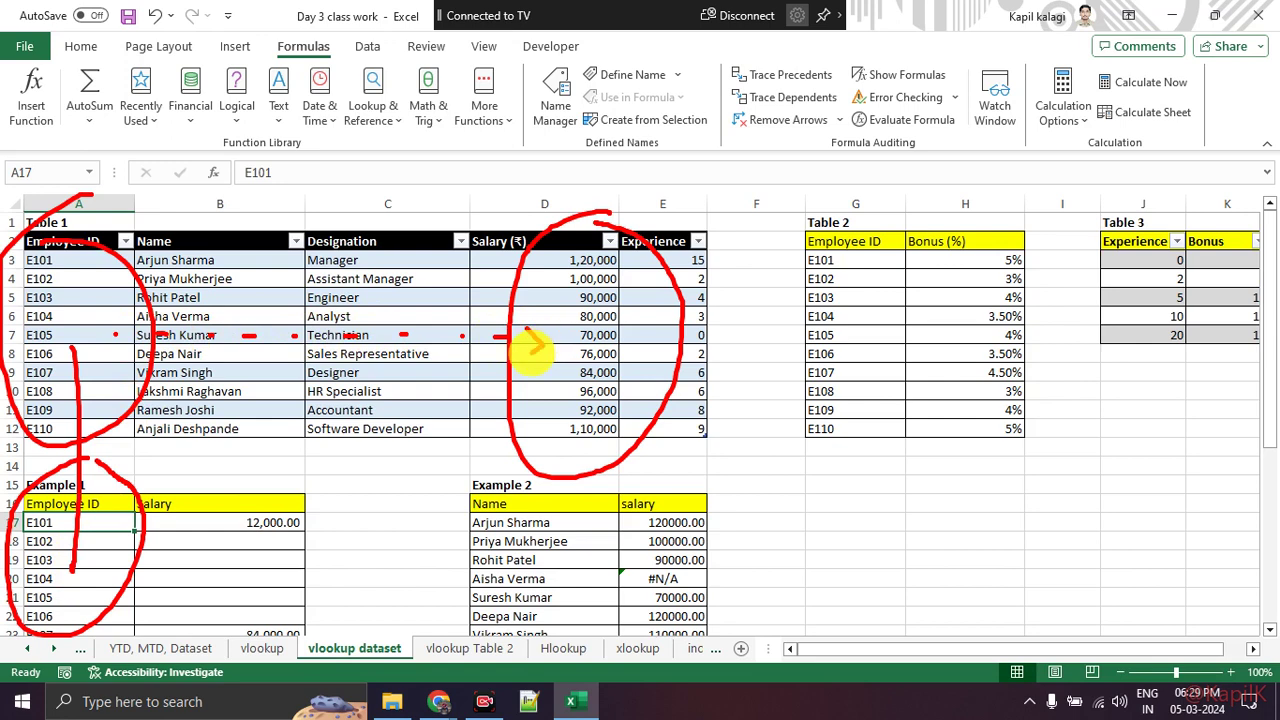
pyautogui.moveTo(268, 380); pyautogui.dragTo(545, 381)
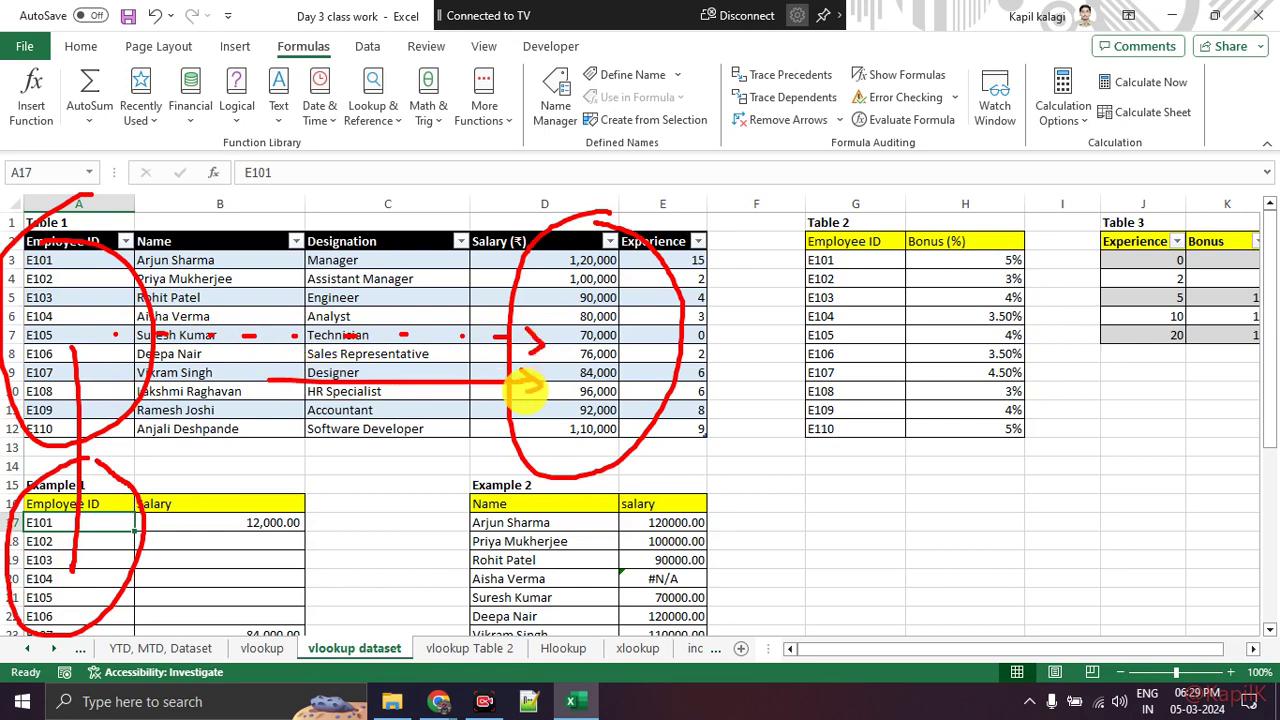
pyautogui.moveTo(312, 292); pyautogui.dragTo(515, 297)
pyautogui.moveTo(575, 410)
pyautogui.mouseDown()
pyautogui.moveTo(514, 395)
pyautogui.moveTo(288, 484)
pyautogui.moveTo(283, 507)
pyautogui.moveTo(302, 493)
pyautogui.mouseUp()
pyautogui.moveTo(203, 541)
pyautogui.mouseDown()
pyautogui.moveTo(296, 541)
pyautogui.moveTo(292, 566)
pyautogui.mouseUp()
pyautogui.moveTo(230, 578); pyautogui.dragTo(290, 580)
pyautogui.moveTo(220, 606); pyautogui.dragTo(278, 614)
pyautogui.moveTo(345, 510)
pyautogui.mouseDown()
pyautogui.moveTo(338, 625)
pyautogui.moveTo(370, 590)
pyautogui.mouseUp()
pyautogui.moveTo(374, 478)
pyautogui.mouseDown()
pyautogui.moveTo(412, 465)
pyautogui.moveTo(450, 535)
pyautogui.moveTo(500, 528)
pyautogui.moveTo(505, 486)
pyautogui.moveTo(640, 500)
pyautogui.moveTo(737, 423)
pyautogui.moveTo(775, 440)
pyautogui.mouseUp()
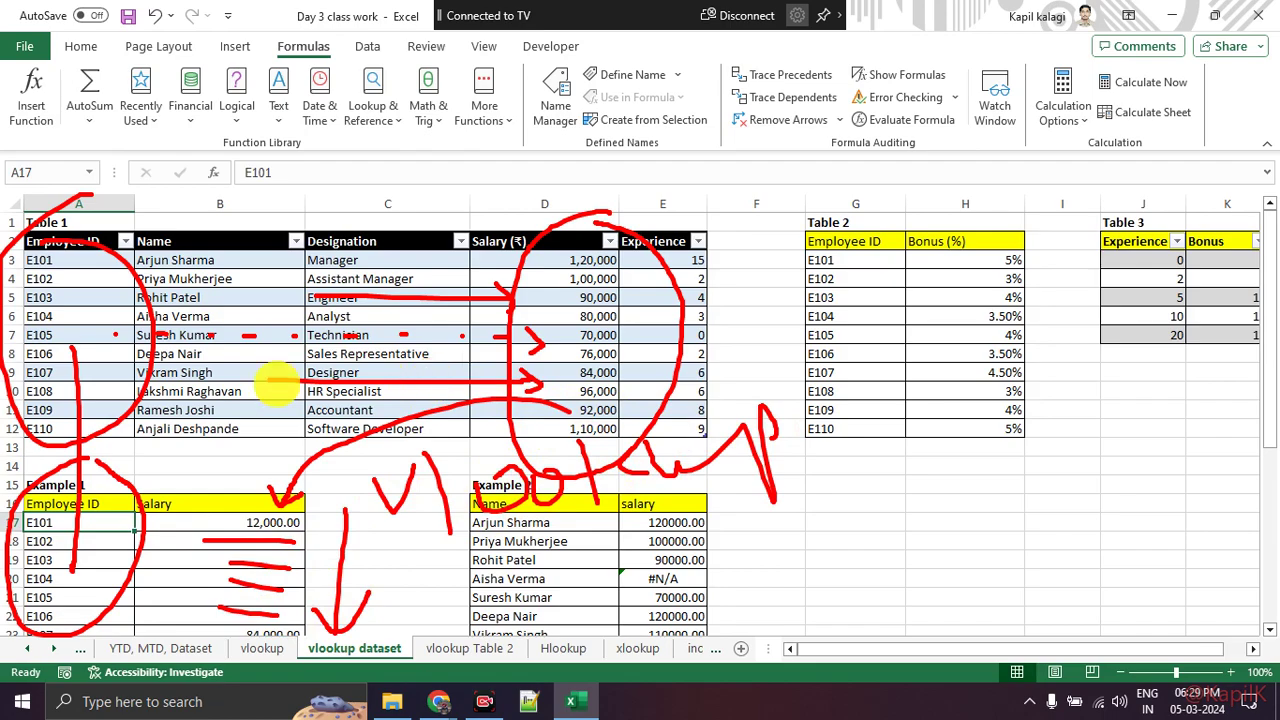
pyautogui.press('Escape')
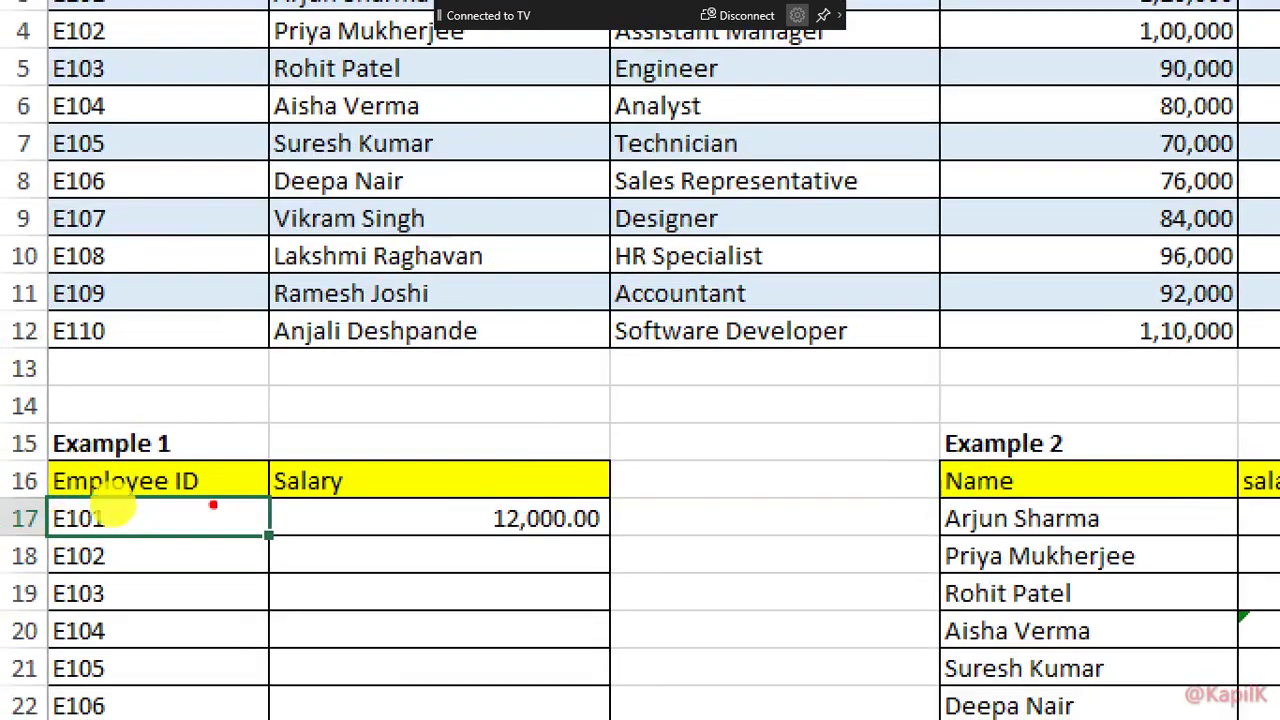
pyautogui.moveTo(243, 423)
pyautogui.mouseDown()
pyautogui.moveTo(20, 690)
pyautogui.moveTo(300, 320)
pyautogui.moveTo(146, 383)
pyautogui.moveTo(188, 68)
pyautogui.moveTo(152, 98)
pyautogui.mouseUp()
pyautogui.moveTo(205, 5)
pyautogui.mouseDown()
pyautogui.moveTo(120, 190)
pyautogui.moveTo(210, 80)
pyautogui.mouseUp()
pyautogui.press('Escape')
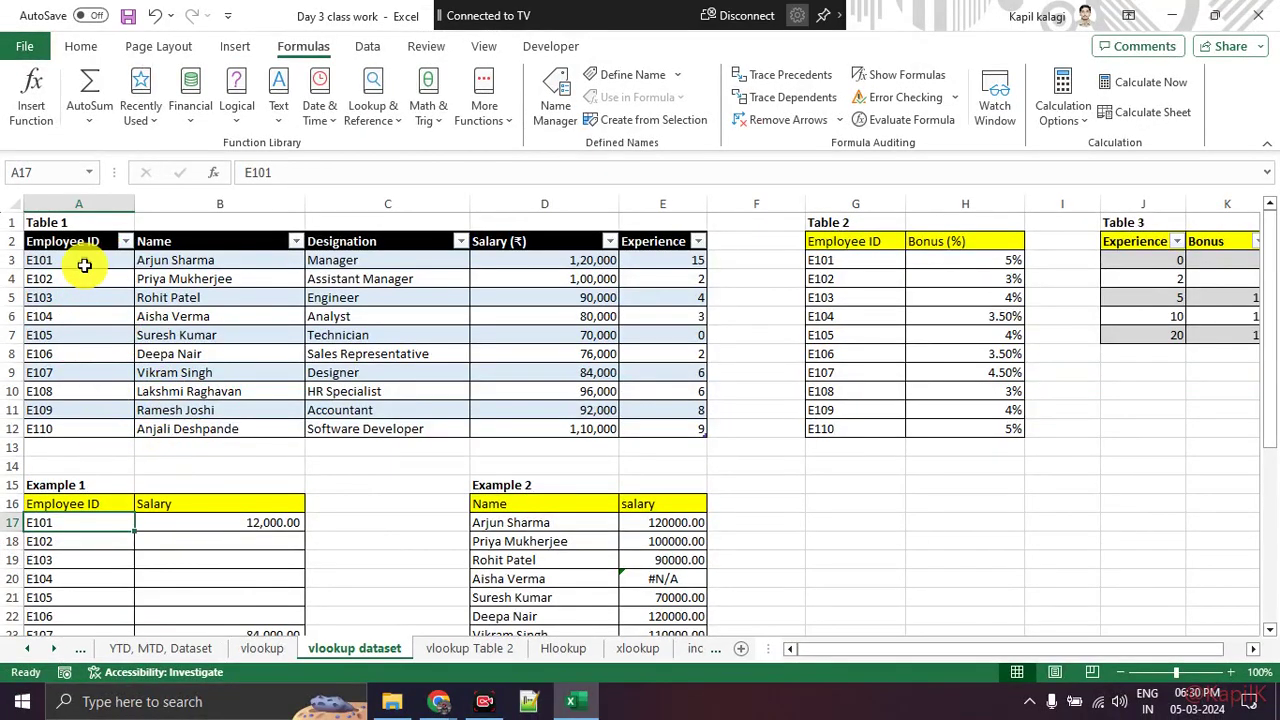
pyautogui.moveTo(92, 241)
pyautogui.mouseDown()
pyautogui.moveTo(38, 400)
pyautogui.moveTo(241, 463)
pyautogui.moveTo(766, 443)
pyautogui.moveTo(737, 277)
pyautogui.moveTo(52, 256)
pyautogui.mouseUp()
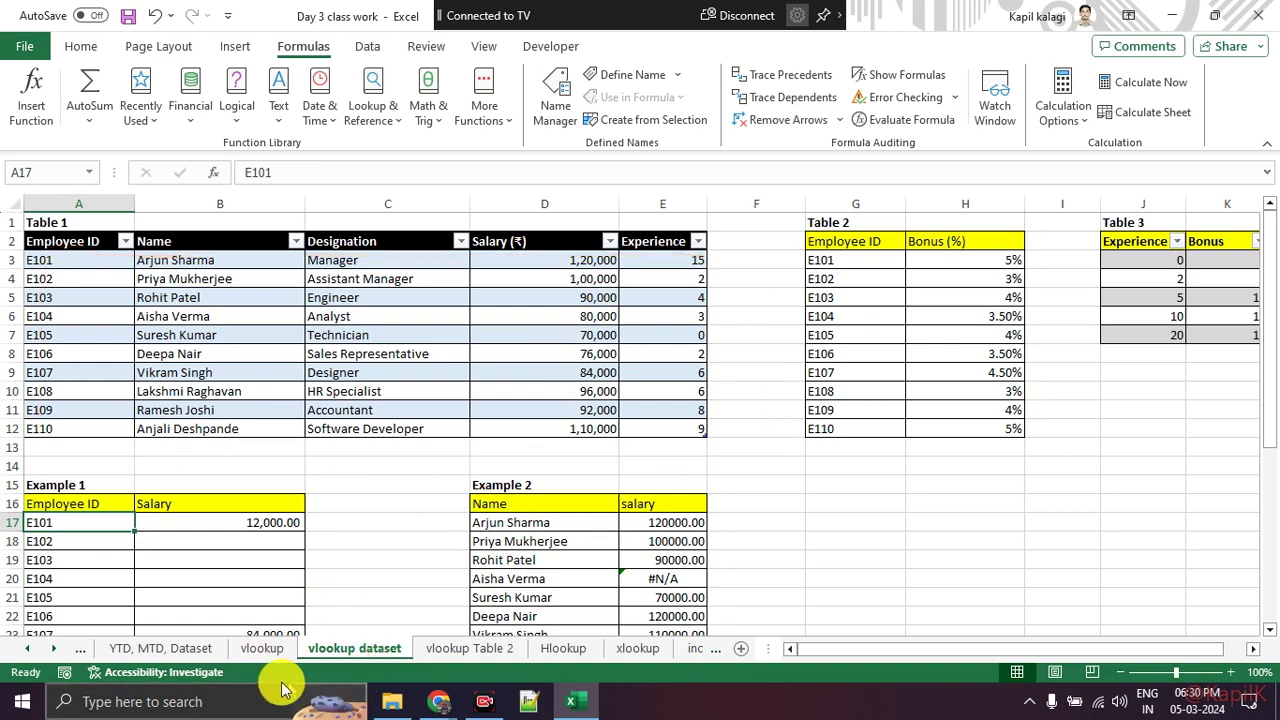
pyautogui.click(262, 648)
pyautogui.click(145, 318)
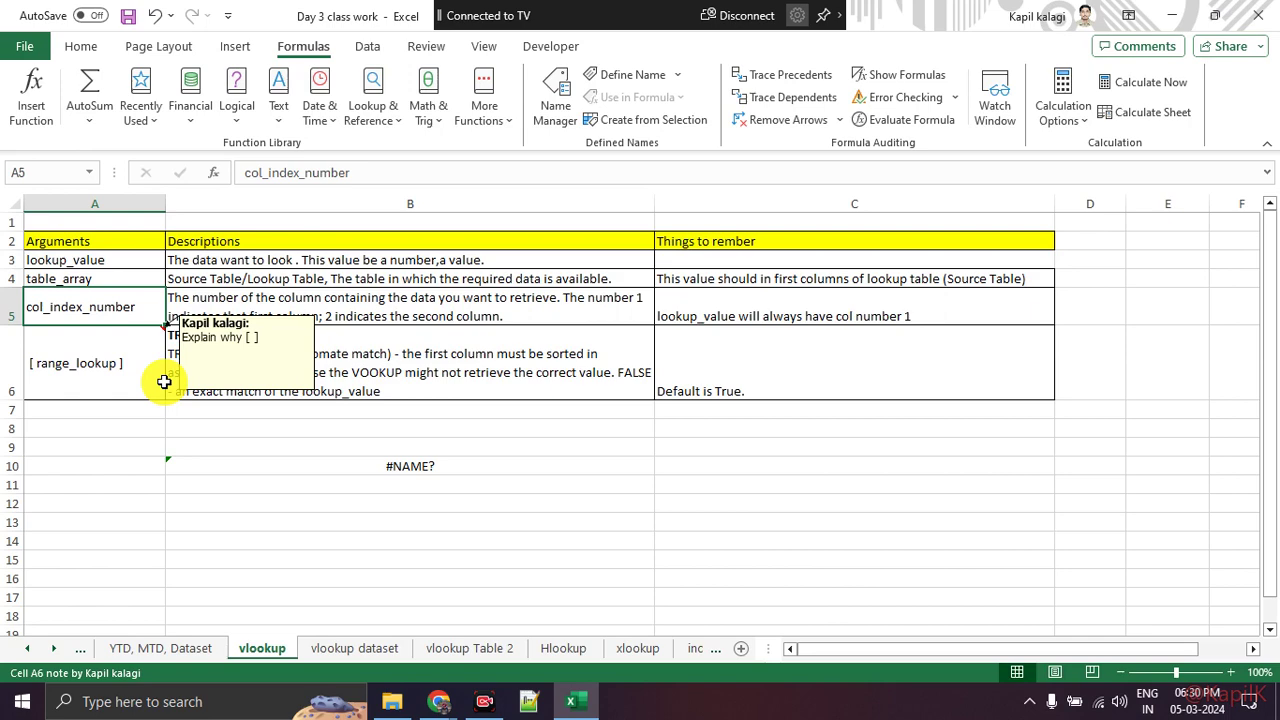
pyautogui.click(320, 648)
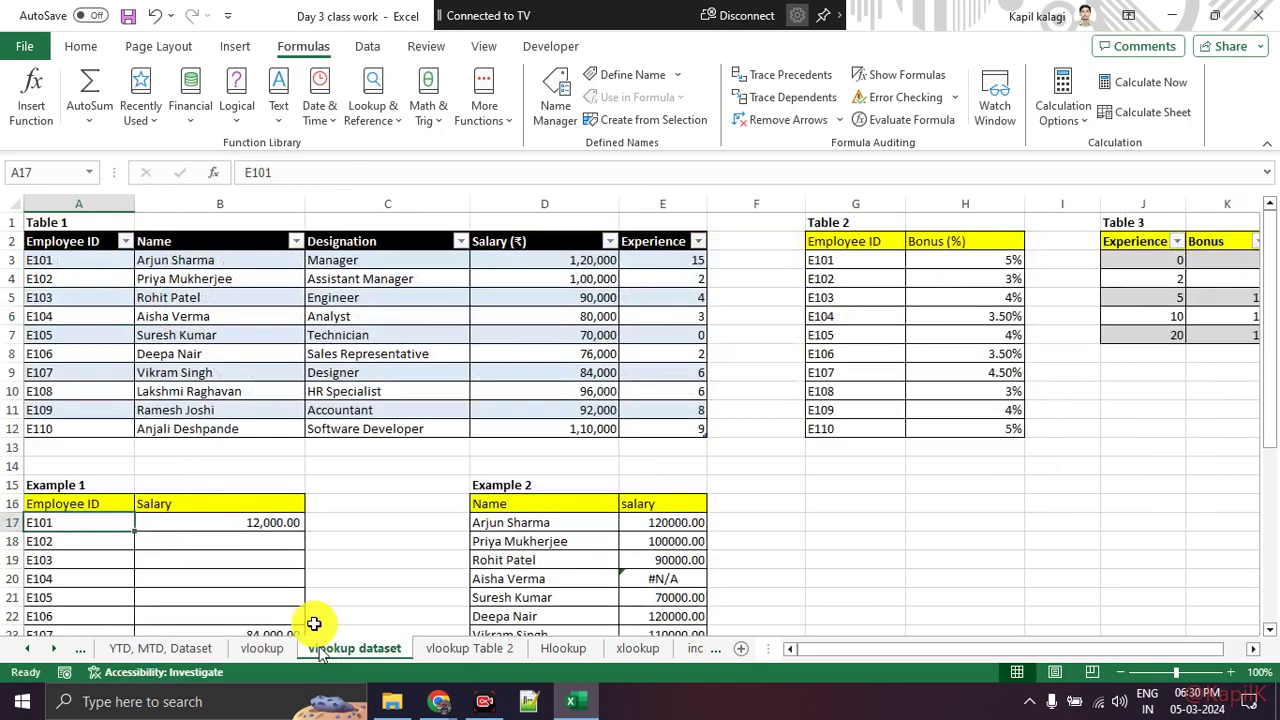
pyautogui.moveTo(91, 260); pyautogui.dragTo(676, 425)
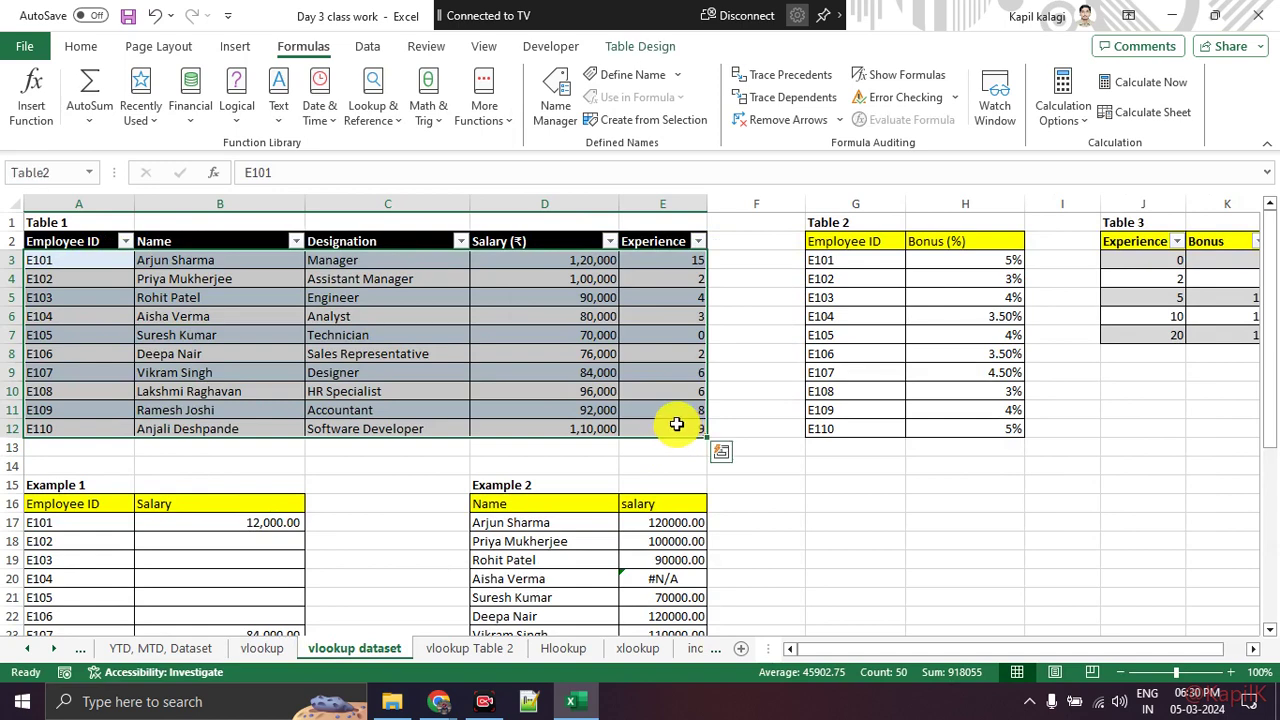
pyautogui.moveTo(598, 224)
pyautogui.mouseDown()
pyautogui.moveTo(660, 408)
pyautogui.moveTo(618, 232)
pyautogui.mouseUp()
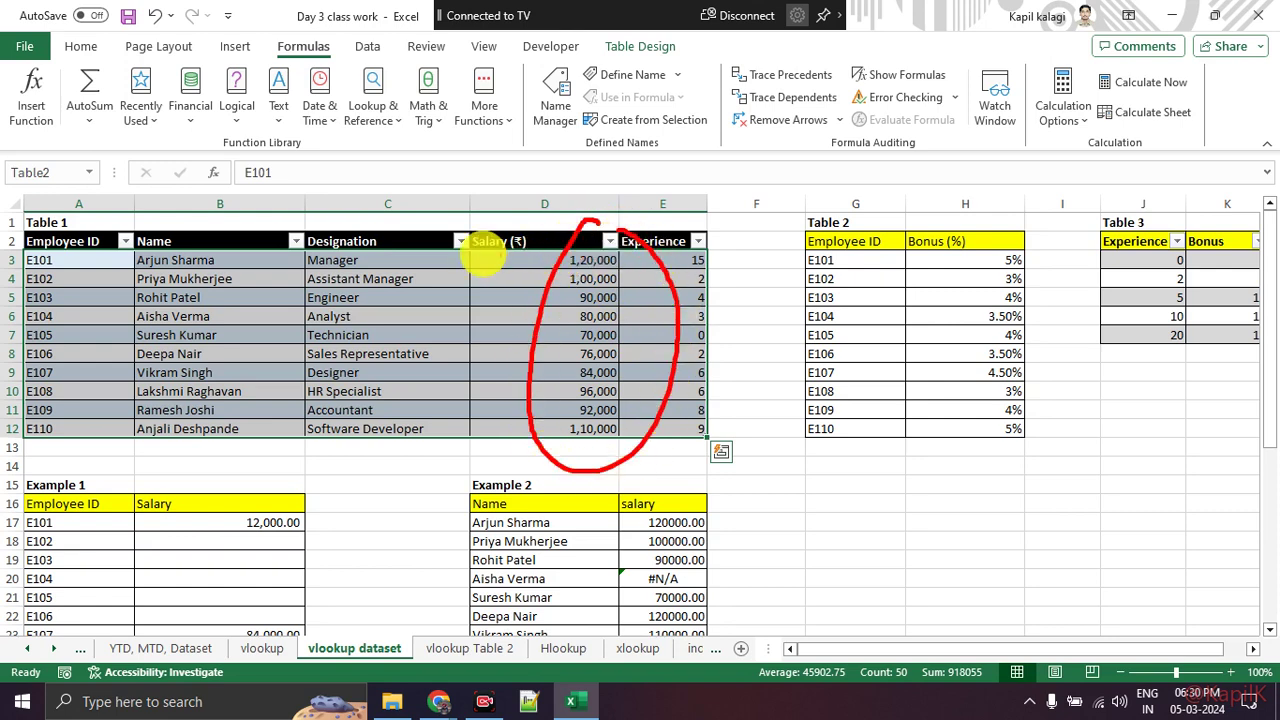
pyautogui.moveTo(88, 210)
pyautogui.mouseDown()
pyautogui.moveTo(10, 292)
pyautogui.moveTo(23, 400)
pyautogui.moveTo(114, 313)
pyautogui.moveTo(78, 174)
pyautogui.mouseUp()
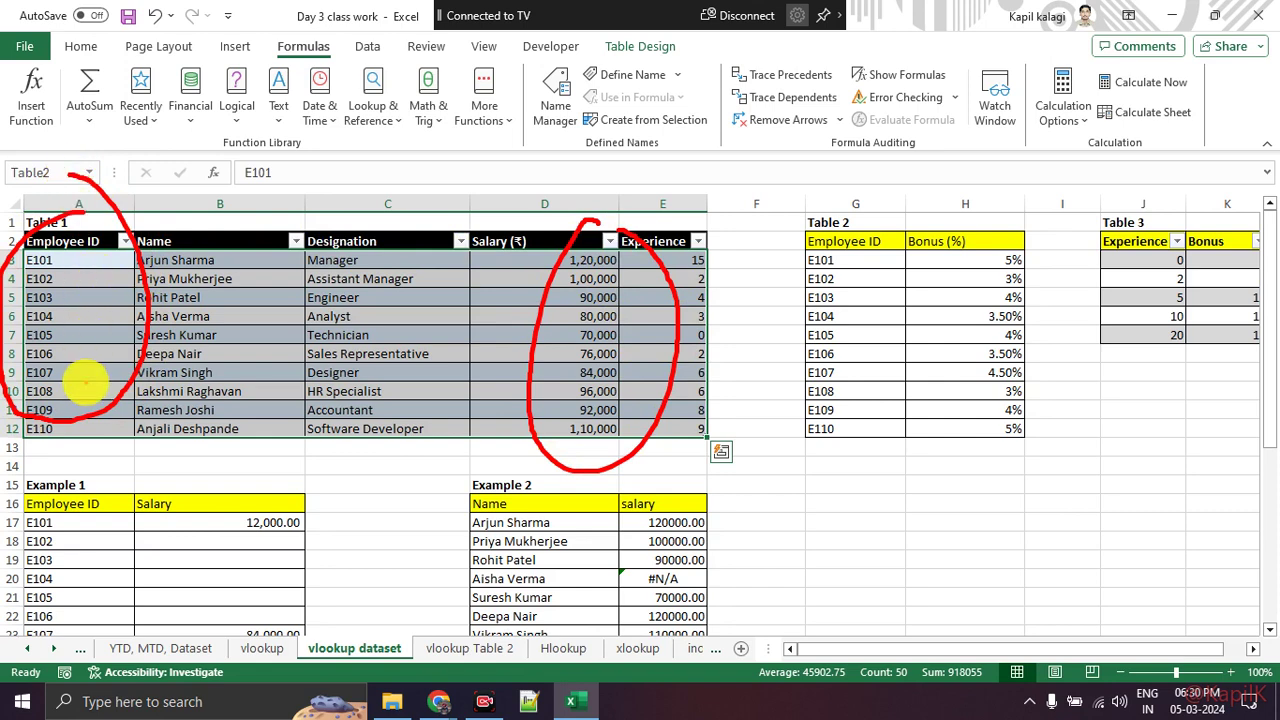
pyautogui.moveTo(72, 449)
pyautogui.mouseDown()
pyautogui.moveTo(100, 432)
pyautogui.moveTo(102, 470)
pyautogui.mouseUp()
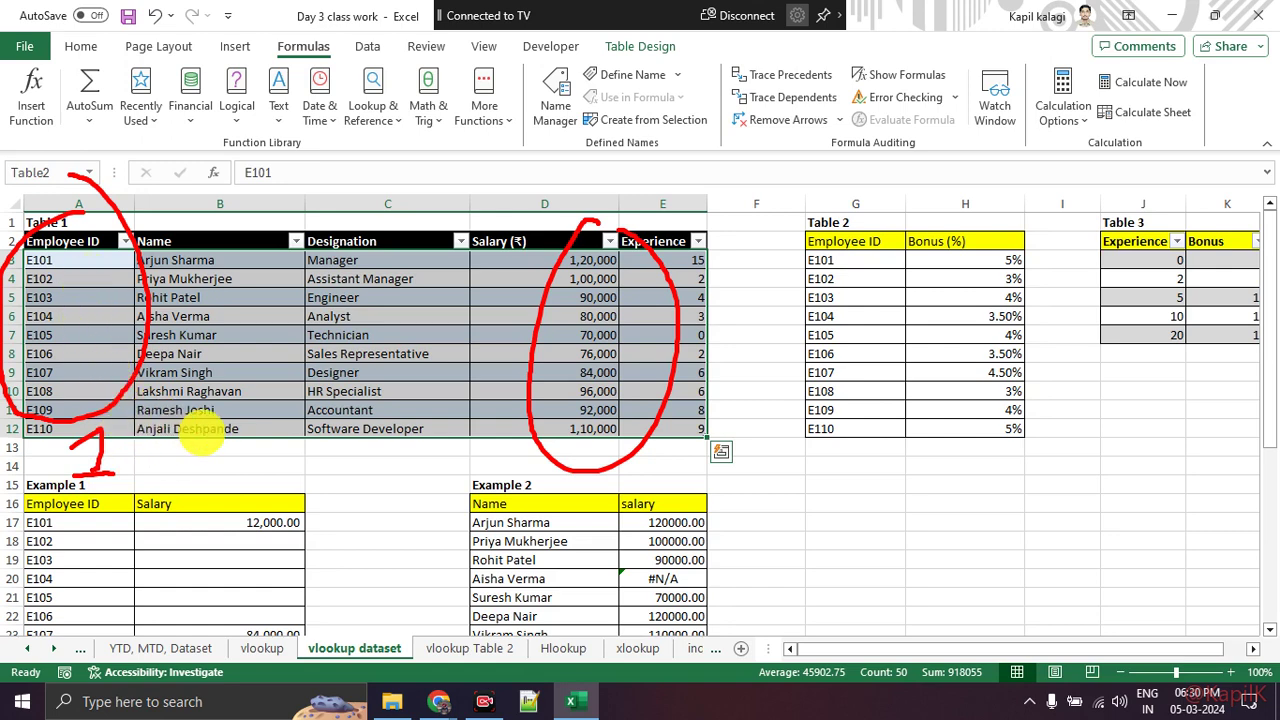
pyautogui.moveTo(220, 432); pyautogui.dragTo(220, 465)
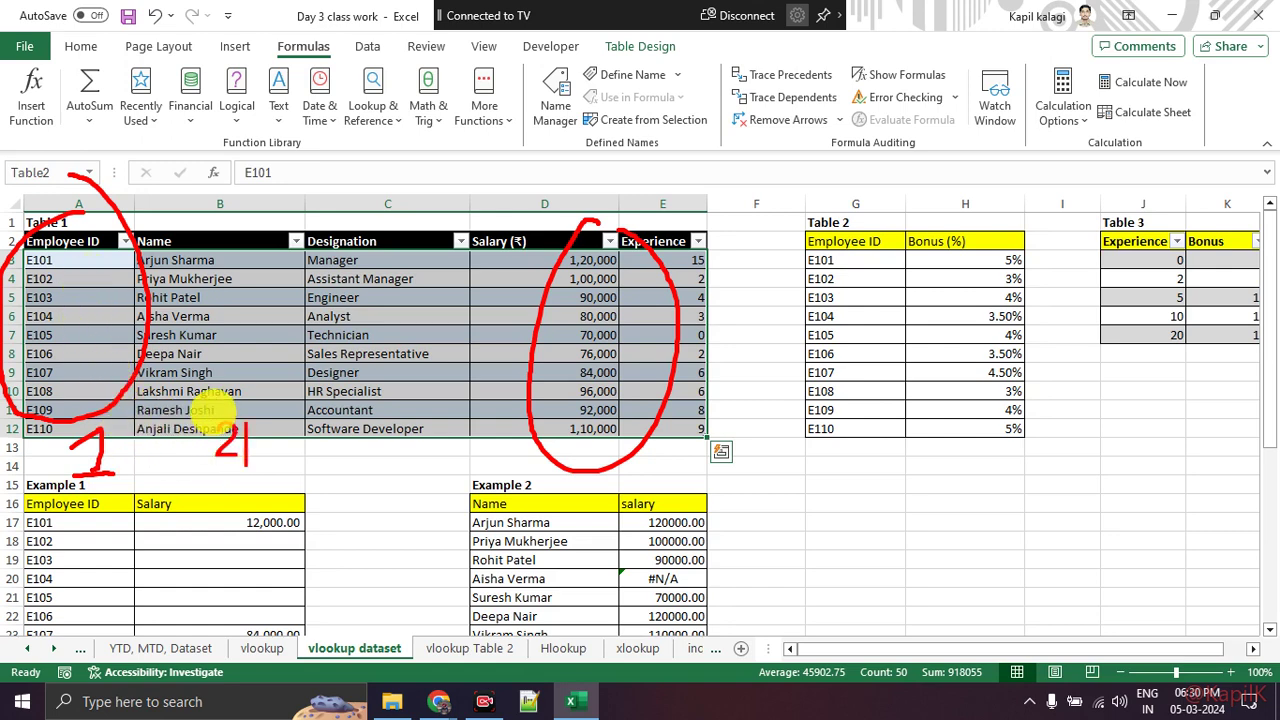
pyautogui.moveTo(349, 430); pyautogui.dragTo(348, 456)
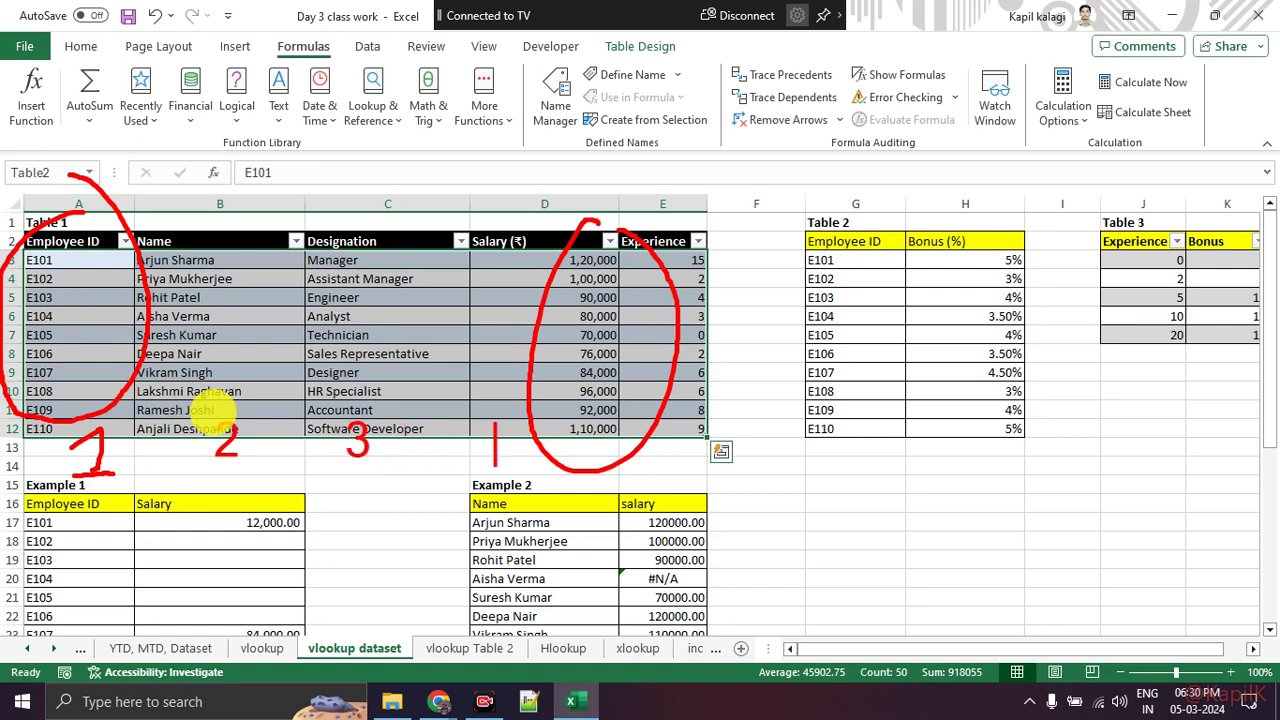
pyautogui.moveTo(505, 424); pyautogui.dragTo(510, 462)
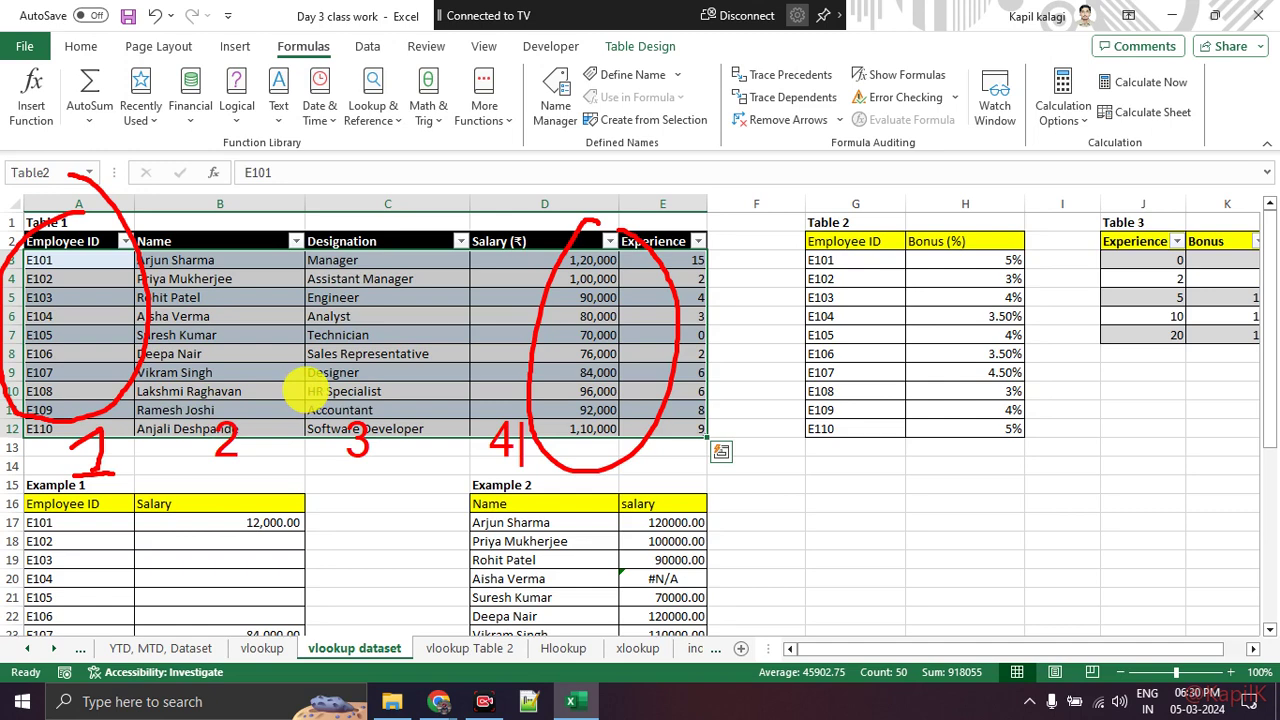
pyautogui.press('Escape')
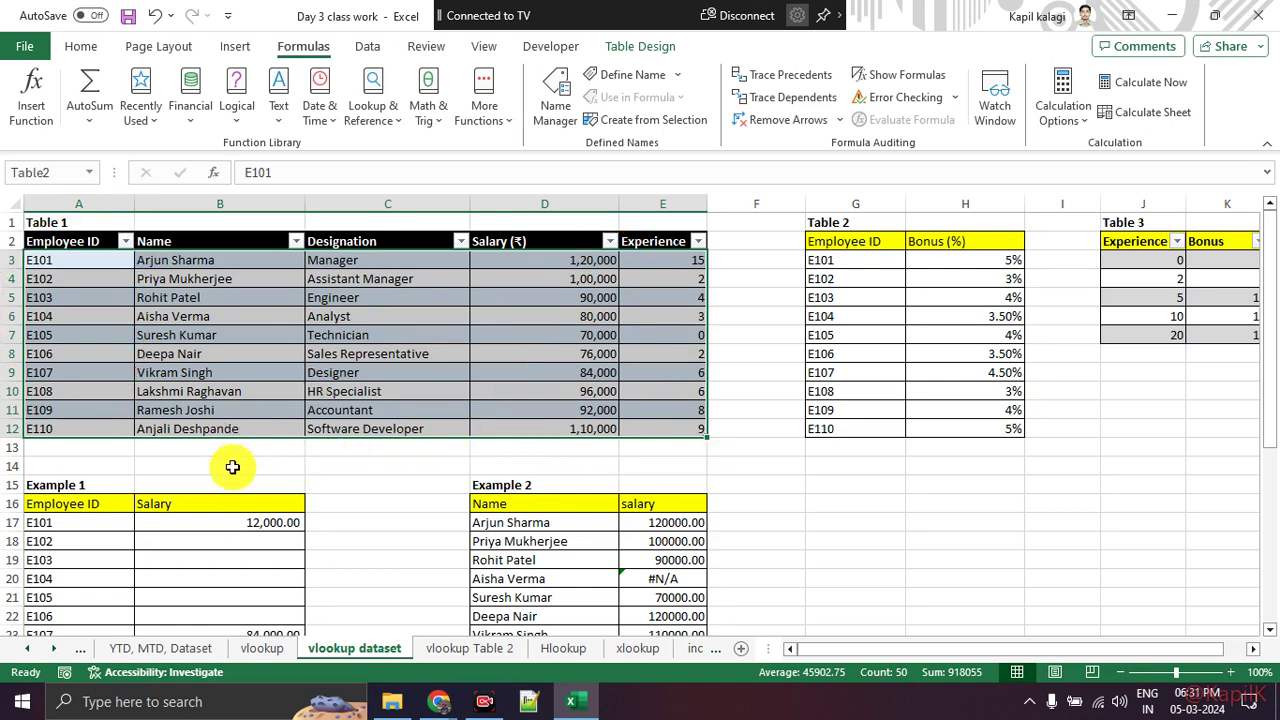
pyautogui.click(100, 372)
pyautogui.moveTo(86, 241); pyautogui.dragTo(101, 426)
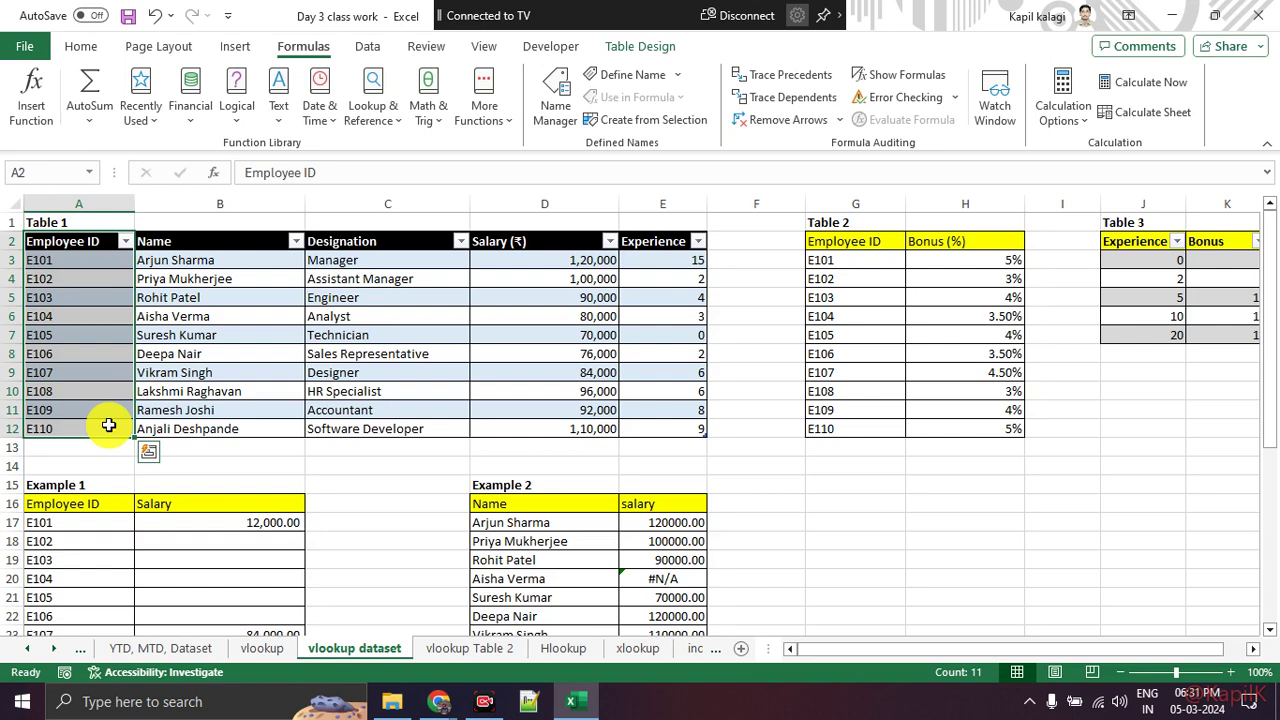
pyautogui.moveTo(390, 262); pyautogui.dragTo(401, 428)
pyautogui.scroll(-1, 343, 429)
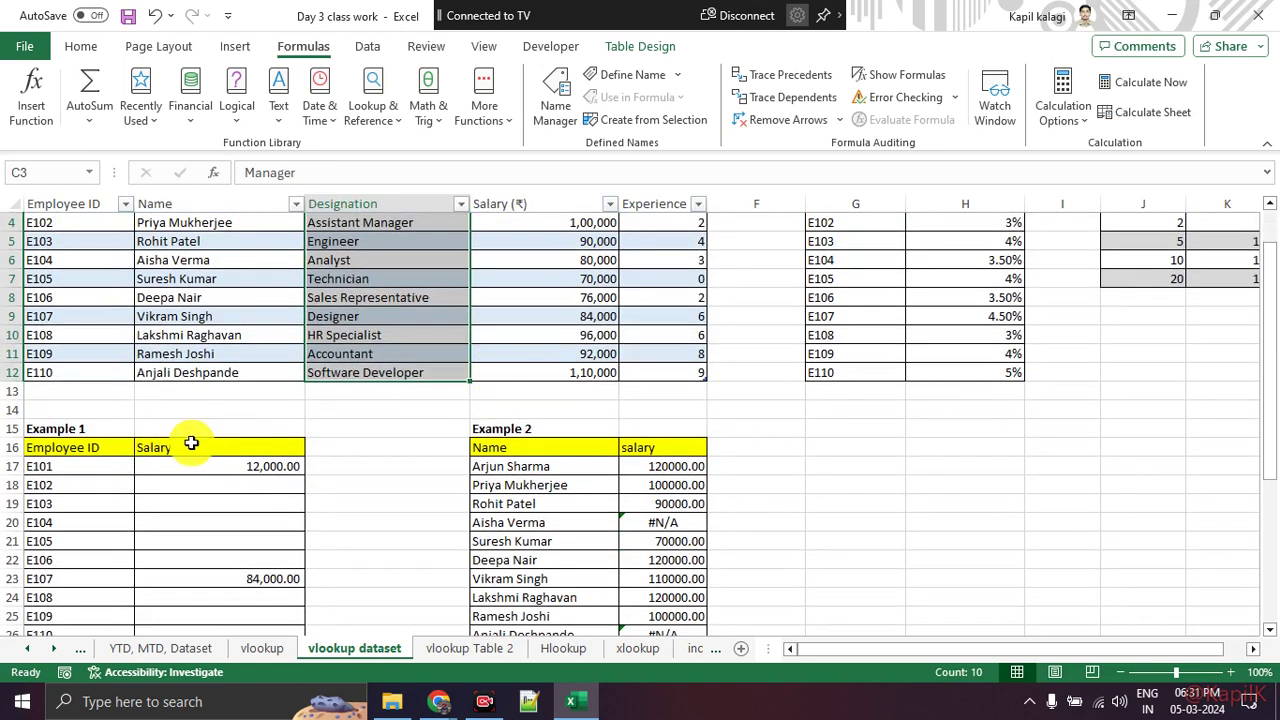
# Step: Select the Example 1 Salary cells, then the E108 cell in Table 1
pyautogui.click(195, 446)
pyautogui.moveTo(211, 479); pyautogui.dragTo(214, 612)
pyautogui.scroll(1, 406, 457)
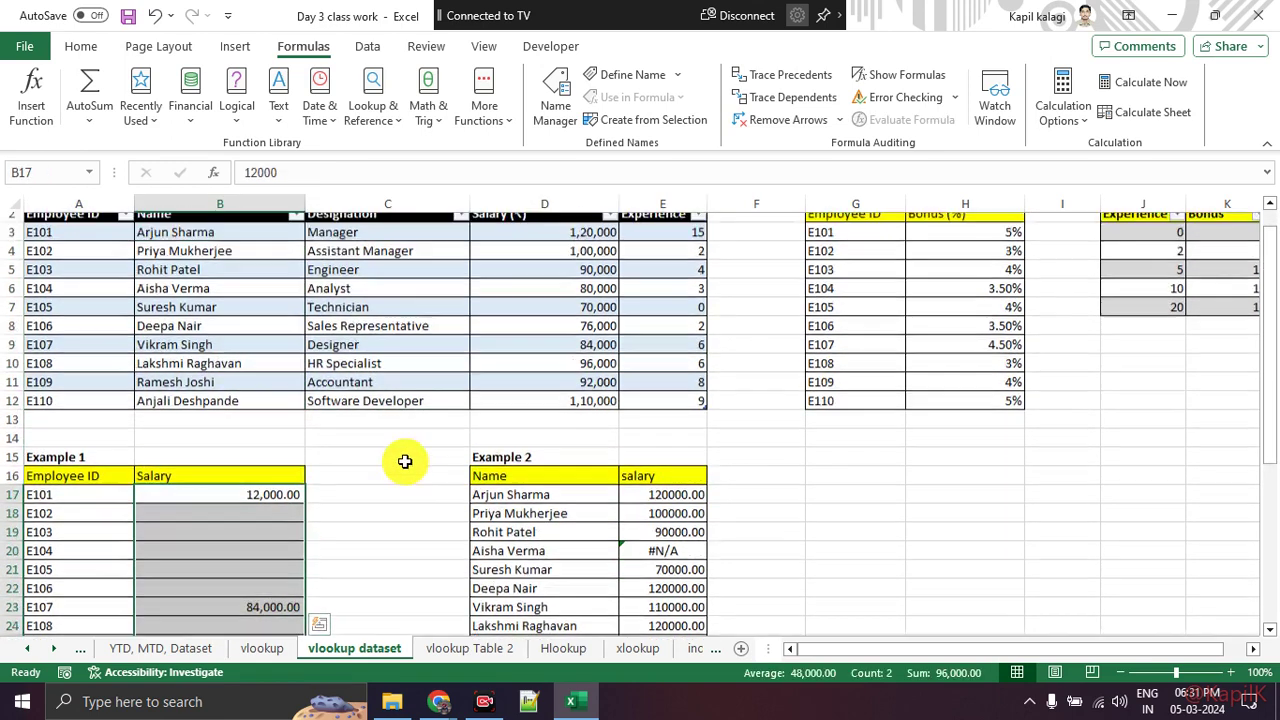
pyautogui.click(108, 386)
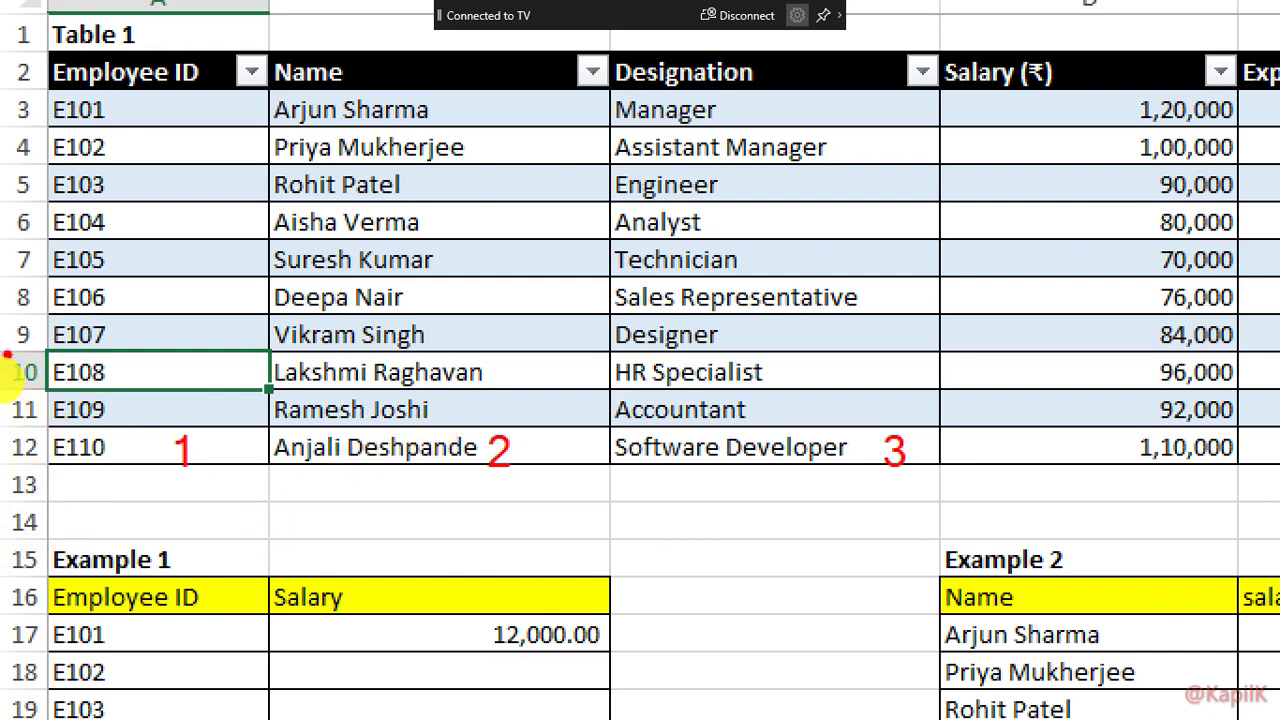
# Step: Circle Table 1's Employee ID column with the red screen pen and mark it as 1
pyautogui.moveTo(165, 362); pyautogui.dragTo(210, 378)
pyautogui.moveTo(168, 95)
pyautogui.mouseDown()
pyautogui.moveTo(178, 204)
pyautogui.moveTo(195, 217)
pyautogui.mouseUp()
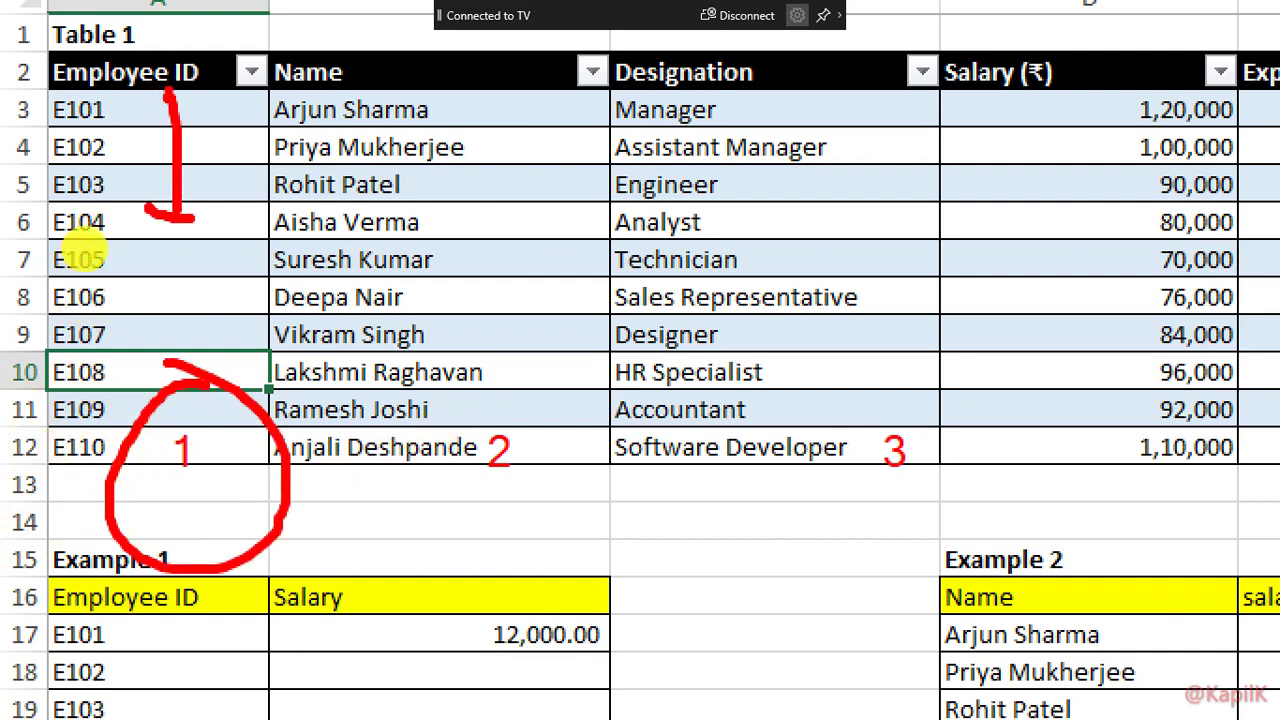
pyautogui.moveTo(155, 132); pyautogui.dragTo(171, 86)
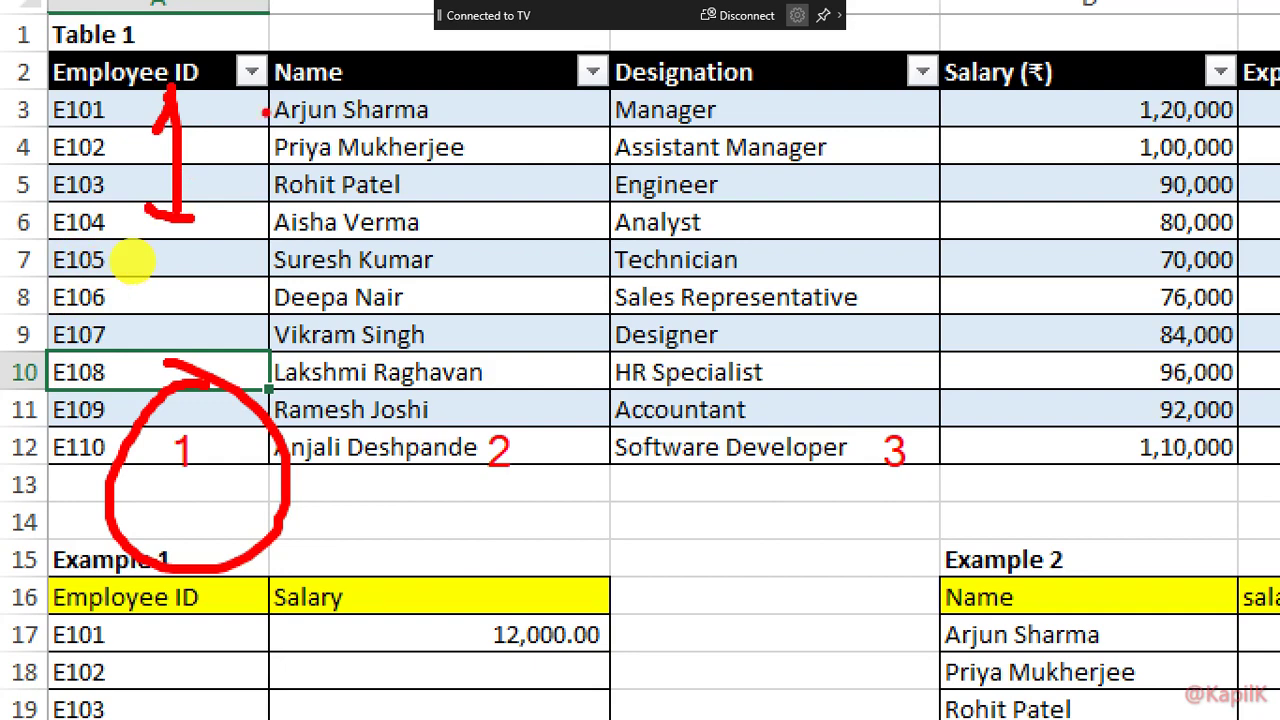
# Step: Number the Name, Designation and Salary columns 1 to 3 in red ink, then clear all annotations
pyautogui.moveTo(345, 64); pyautogui.dragTo(568, 390)
pyautogui.moveTo(283, 372); pyautogui.dragTo(229, 323)
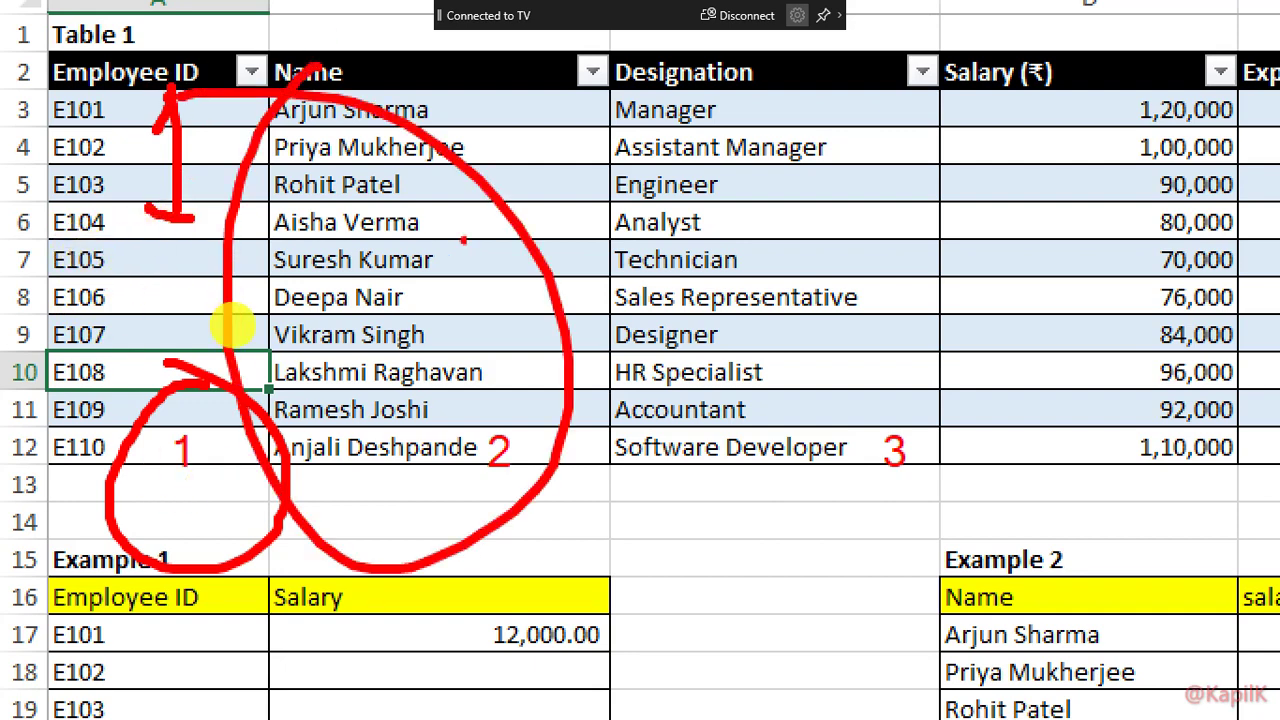
pyautogui.moveTo(405, 270)
pyautogui.mouseDown()
pyautogui.moveTo(470, 350)
pyautogui.moveTo(540, 376)
pyautogui.mouseUp()
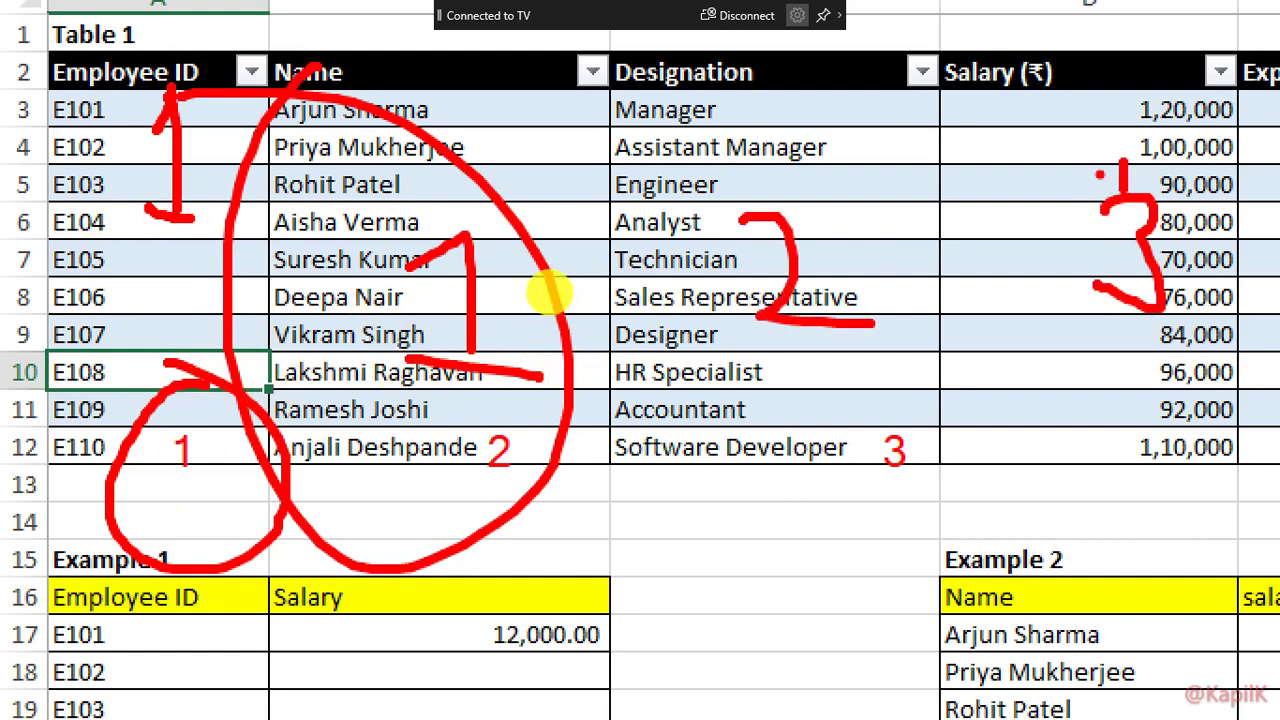
pyautogui.press('Escape')
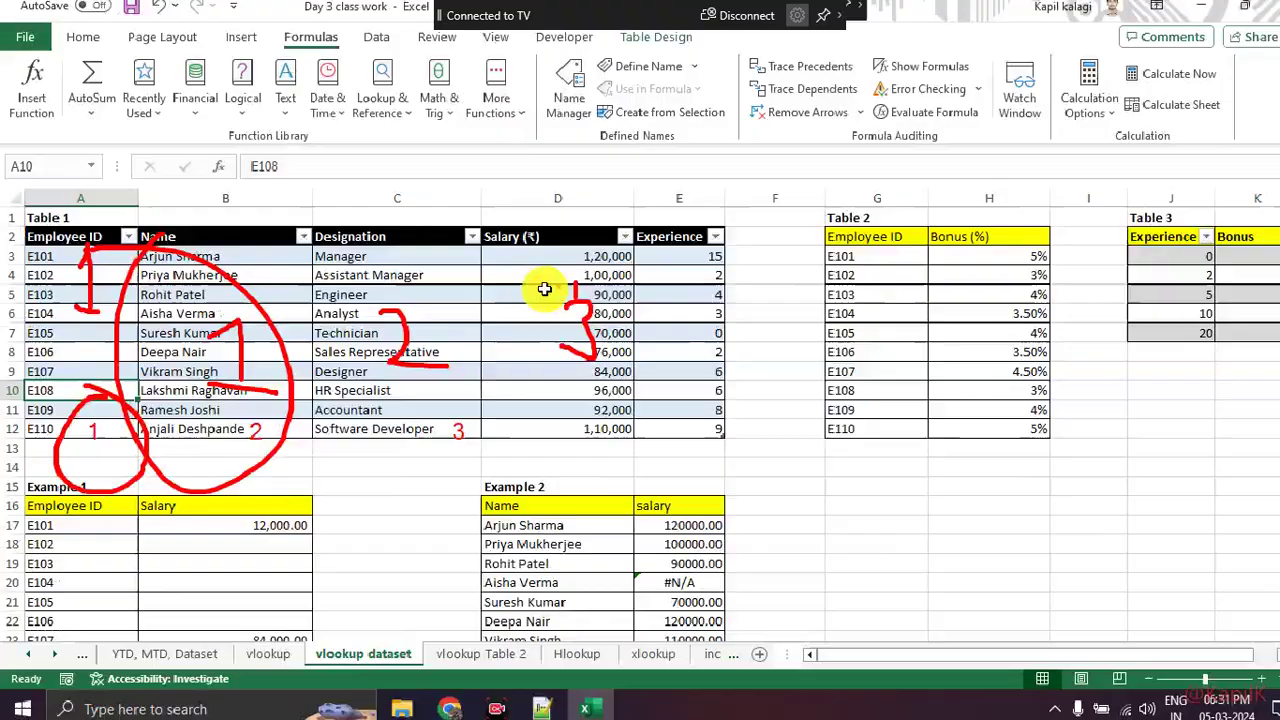
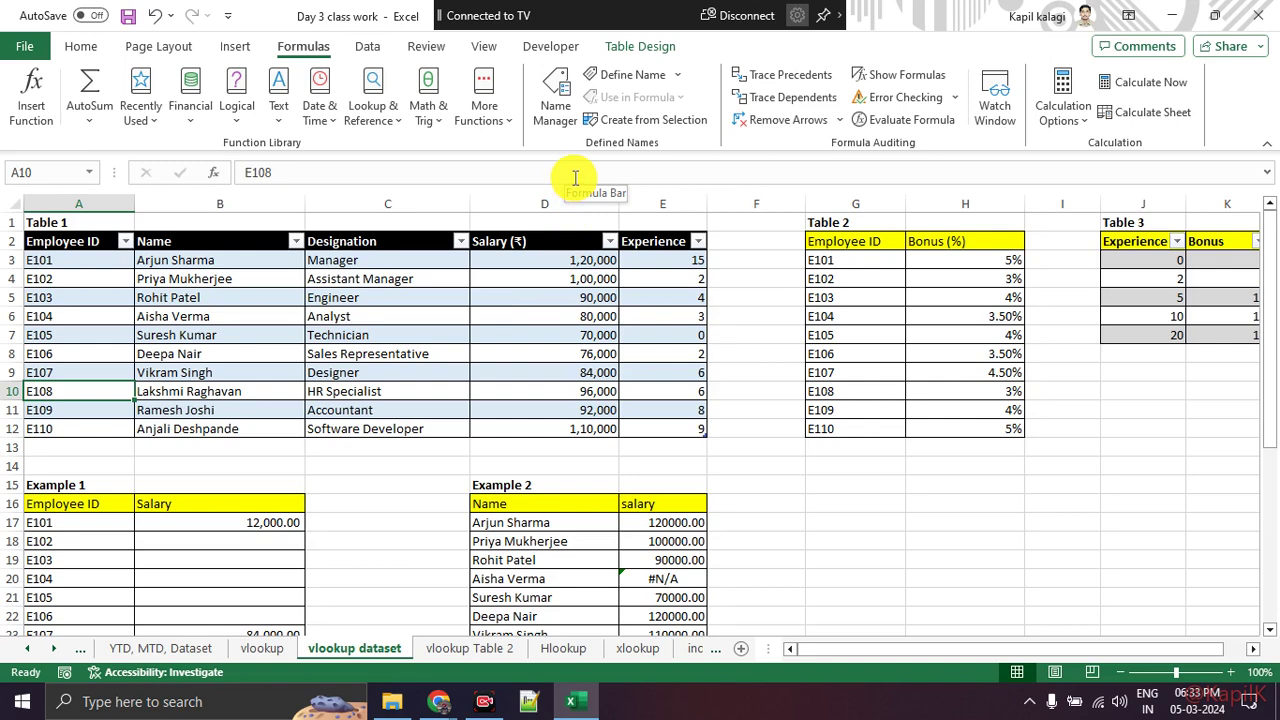
# Step: Switch back to the Excel workbook and delete the Example 1 salary values
pyautogui.click(556, 107)
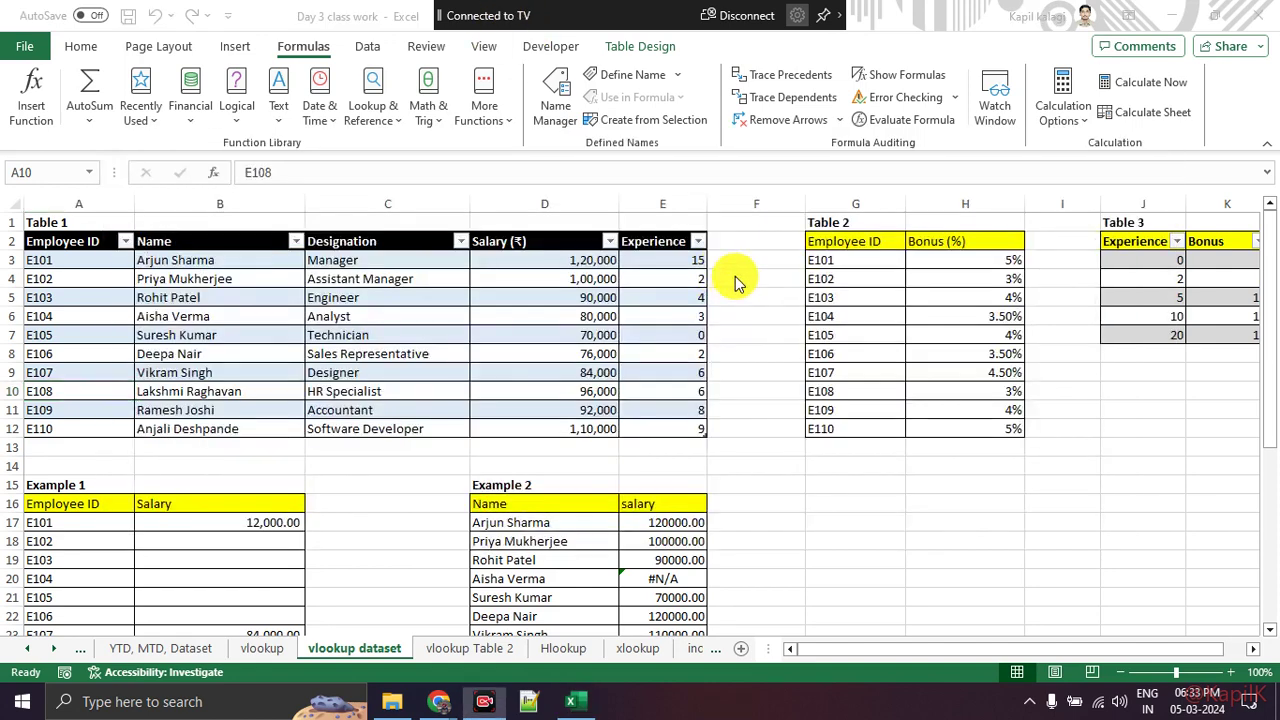
pyautogui.hotkey('alt', 'Tab')
pyautogui.click(710, 292)
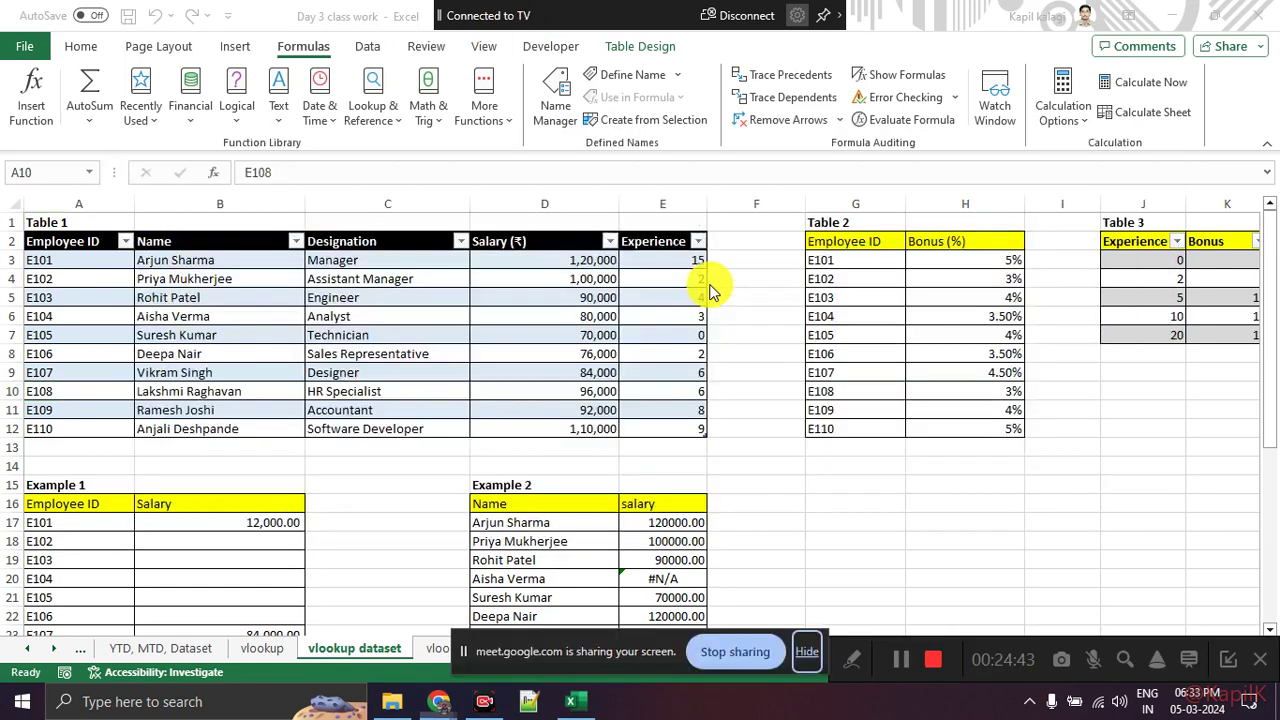
pyautogui.click(1229, 662)
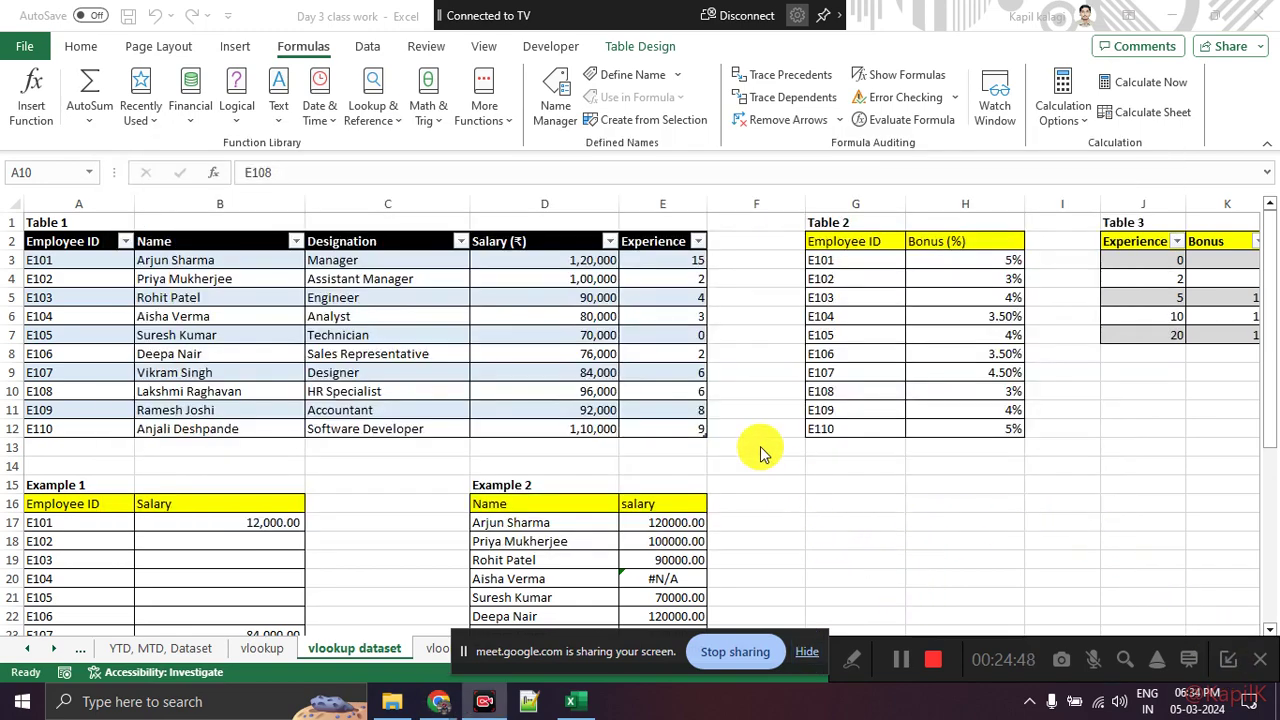
pyautogui.scroll(-2, 760, 453)
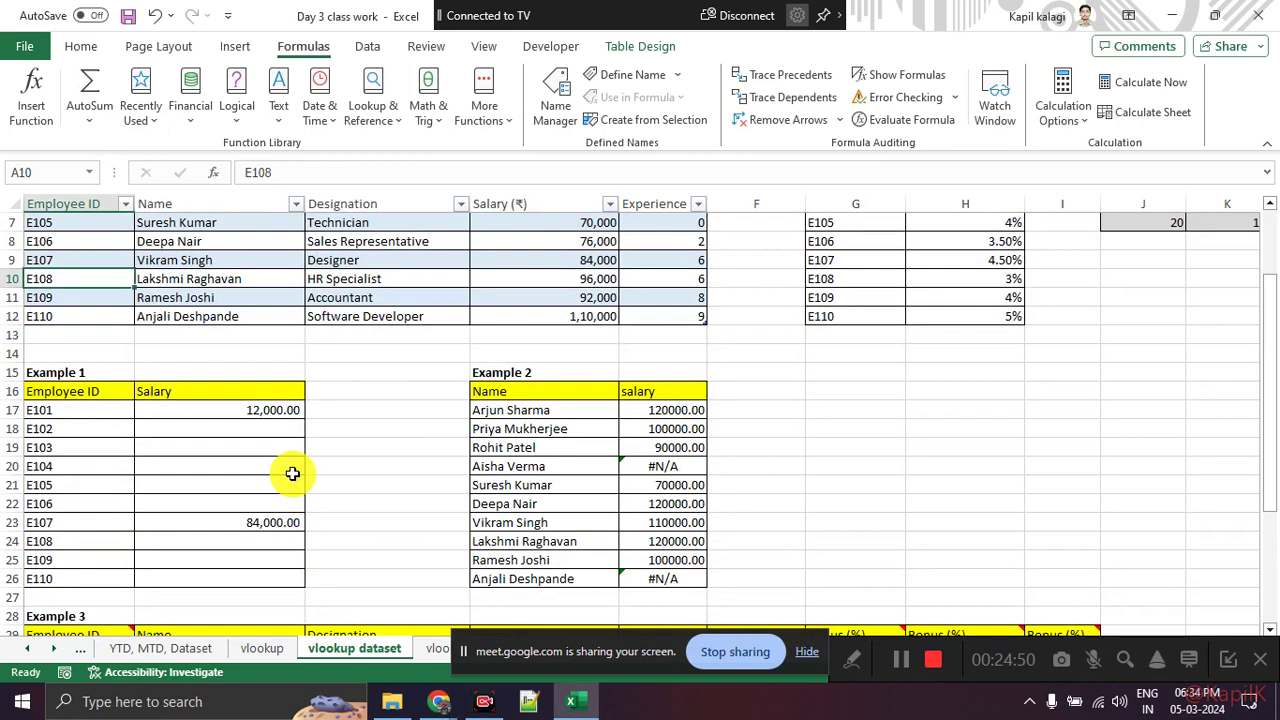
pyautogui.moveTo(271, 410); pyautogui.dragTo(284, 590)
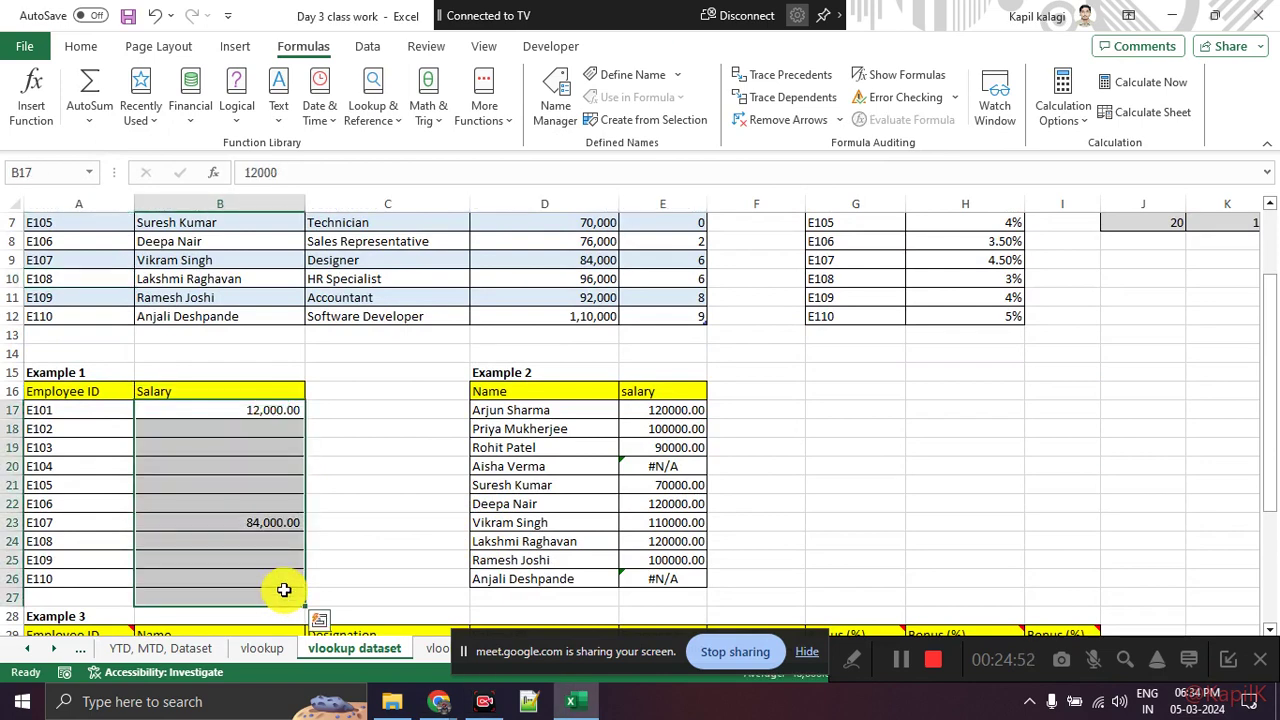
pyautogui.press('Delete')
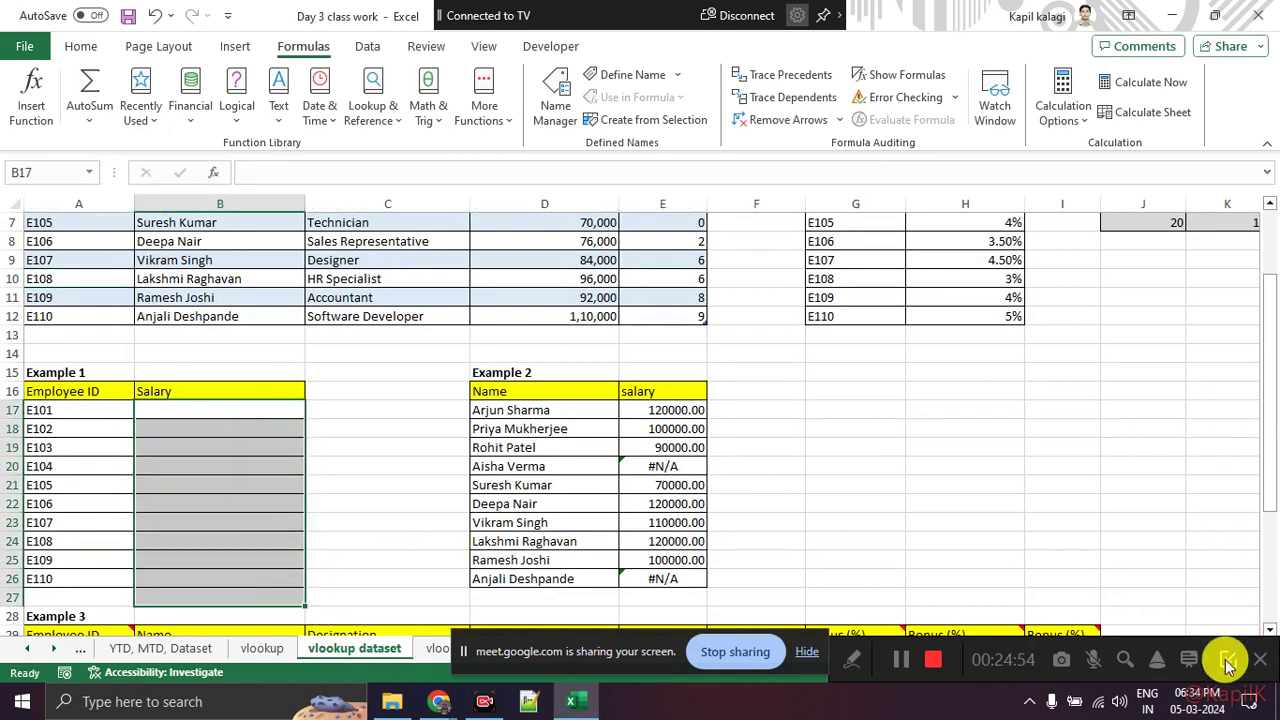
# Step: Select the Example 1 Employee IDs E101–E110 and the now-empty Salary column
pyautogui.click(271, 448)
pyautogui.moveTo(62, 395)
pyautogui.mouseDown()
pyautogui.moveTo(146, 441)
pyautogui.moveTo(85, 531)
pyautogui.moveTo(88, 593)
pyautogui.mouseUp()
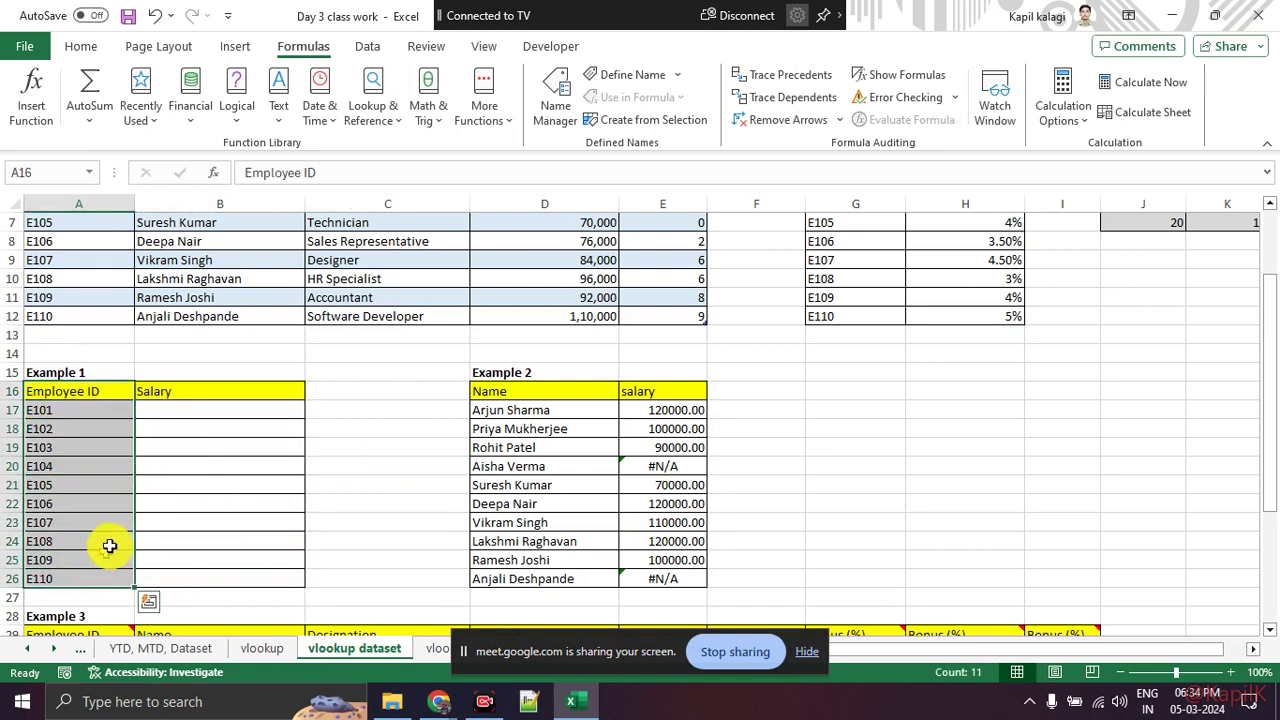
pyautogui.click(94, 436)
pyautogui.moveTo(62, 395)
pyautogui.mouseDown()
pyautogui.moveTo(94, 537)
pyautogui.moveTo(88, 593)
pyautogui.mouseUp()
pyautogui.click(191, 409)
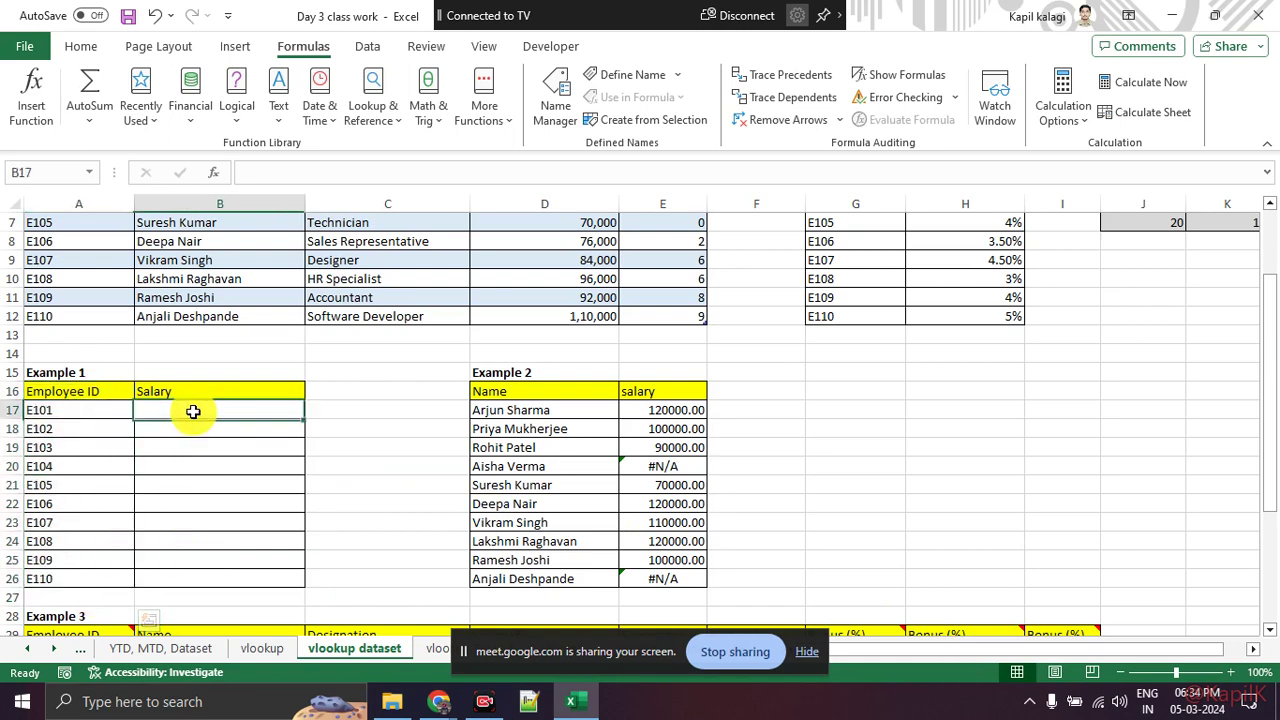
pyautogui.moveTo(225, 392)
pyautogui.mouseDown()
pyautogui.moveTo(240, 417)
pyautogui.moveTo(226, 577)
pyautogui.mouseUp()
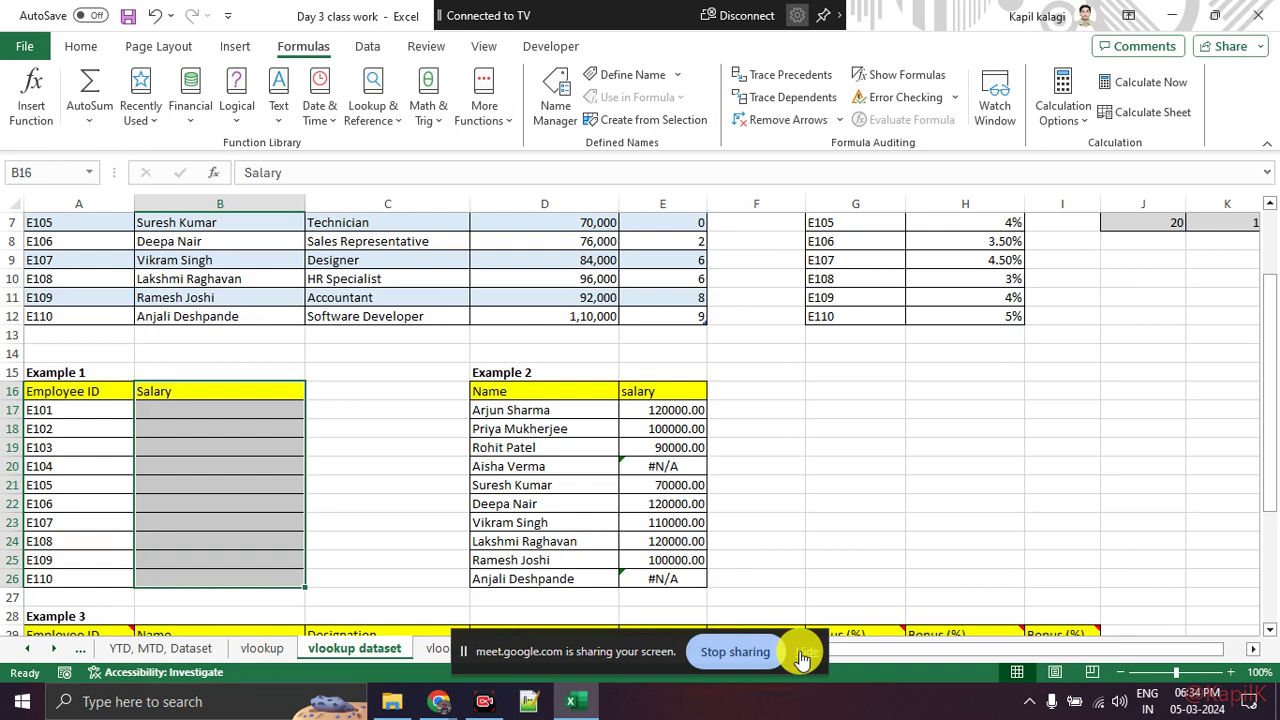
pyautogui.click(261, 422)
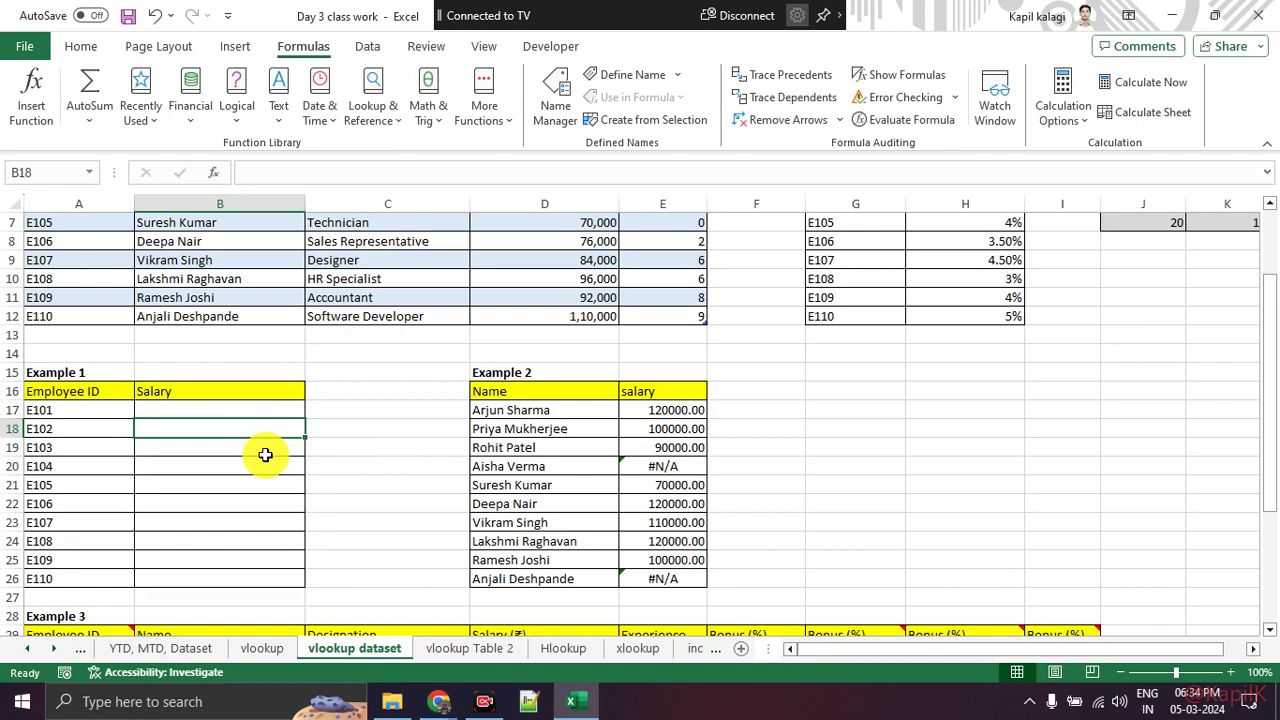
# Step: Highlight Table 1 and the Example 1 block to compare them
pyautogui.scroll(2, 265, 455)
pyautogui.moveTo(63, 241); pyautogui.dragTo(655, 440)
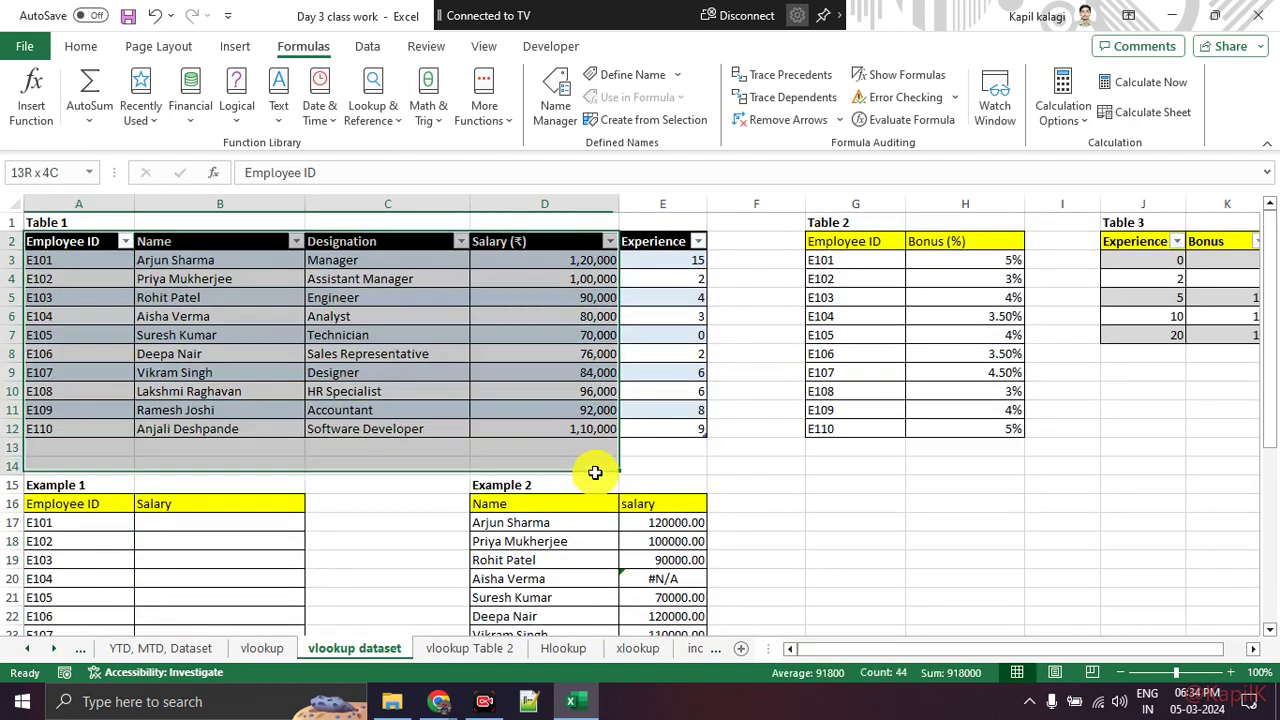
pyautogui.scroll(-2, 277, 400)
pyautogui.moveTo(85, 393); pyautogui.dragTo(227, 559)
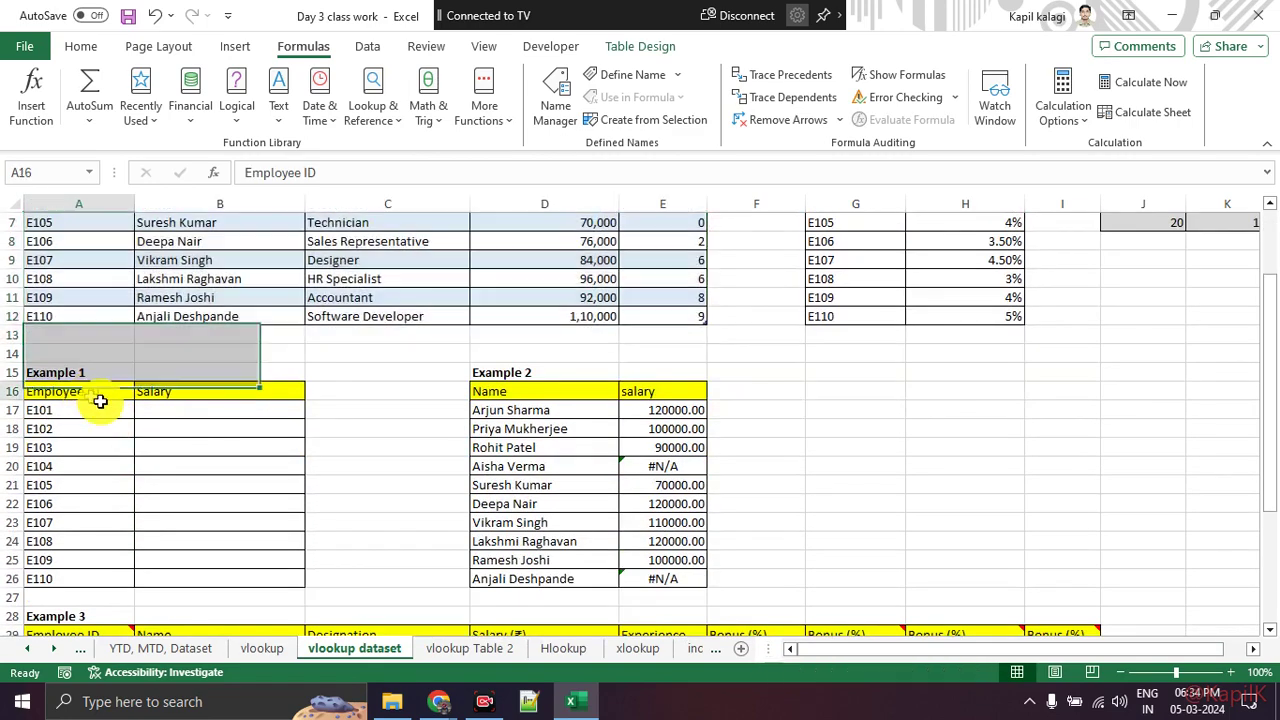
pyautogui.click(241, 467)
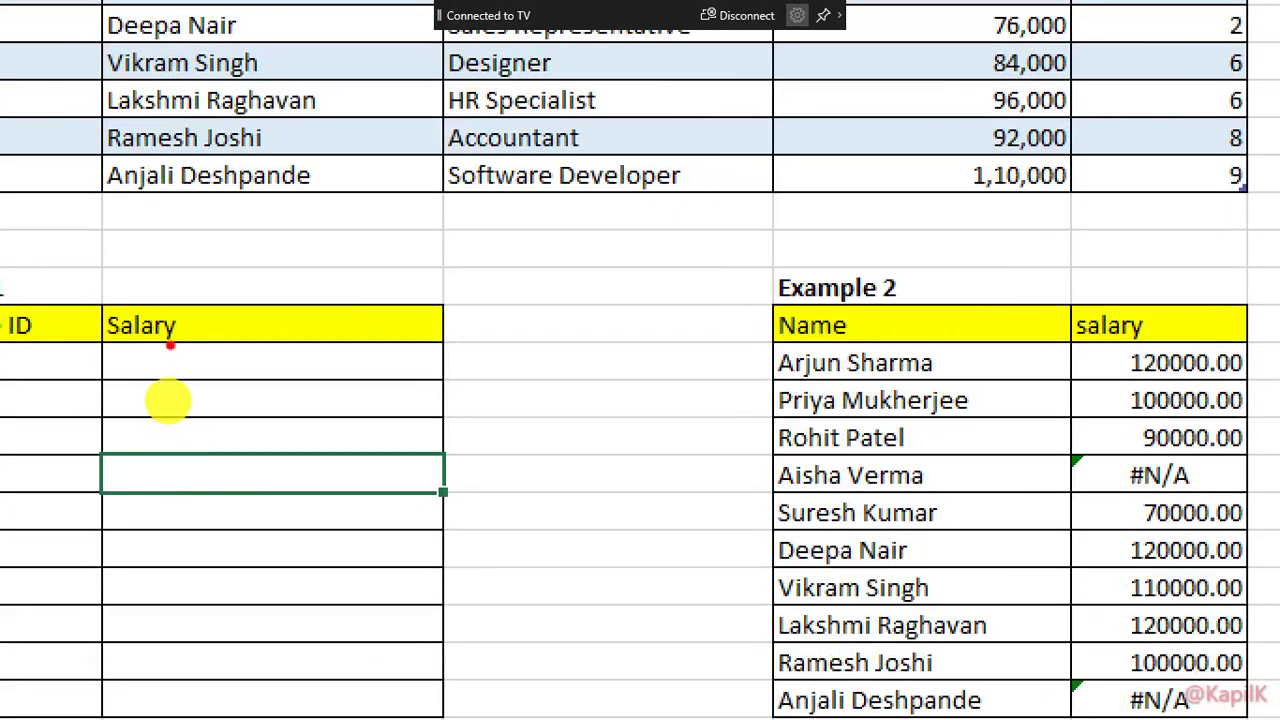
pyautogui.moveTo(166, 345); pyautogui.dragTo(287, 357)
pyautogui.moveTo(176, 407); pyautogui.dragTo(303, 407)
pyautogui.moveTo(200, 440); pyautogui.dragTo(283, 445)
pyautogui.moveTo(203, 482); pyautogui.dragTo(258, 491)
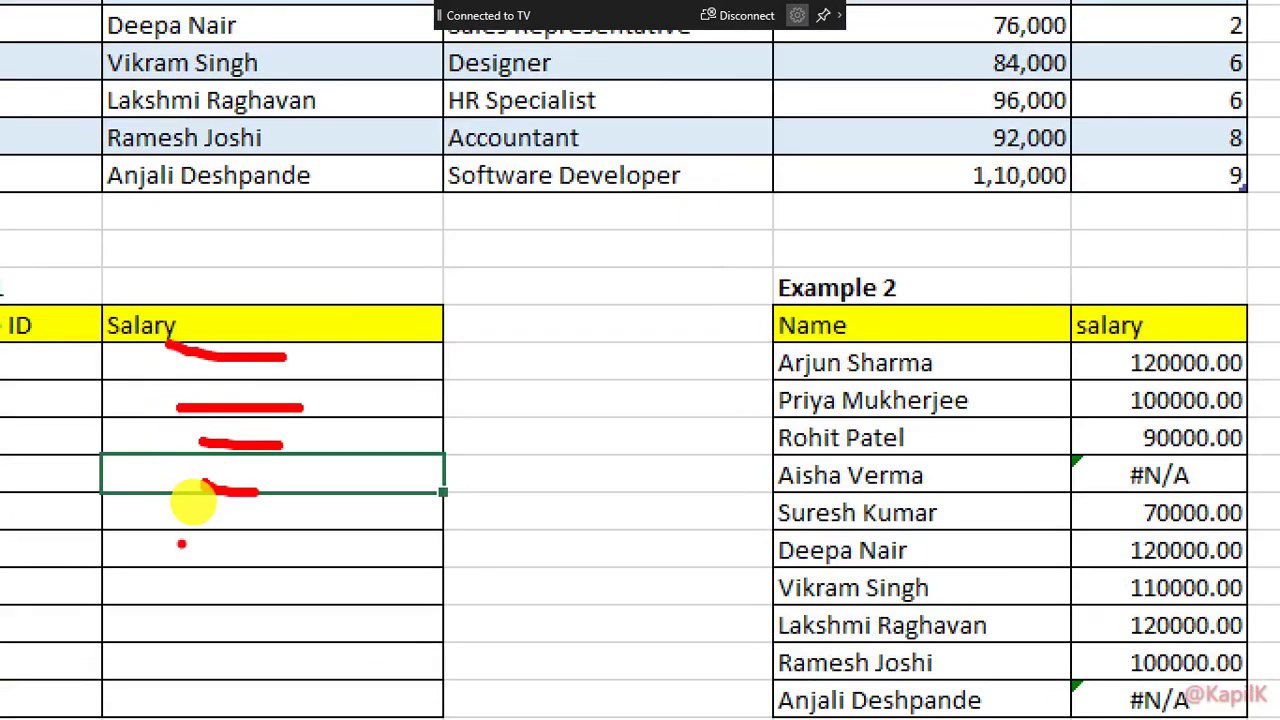
pyautogui.moveTo(176, 545); pyautogui.dragTo(287, 549)
pyautogui.moveTo(523, 292); pyautogui.dragTo(555, 715)
pyautogui.moveTo(510, 638)
pyautogui.mouseDown()
pyautogui.moveTo(587, 630)
pyautogui.moveTo(596, 598)
pyautogui.mouseUp()
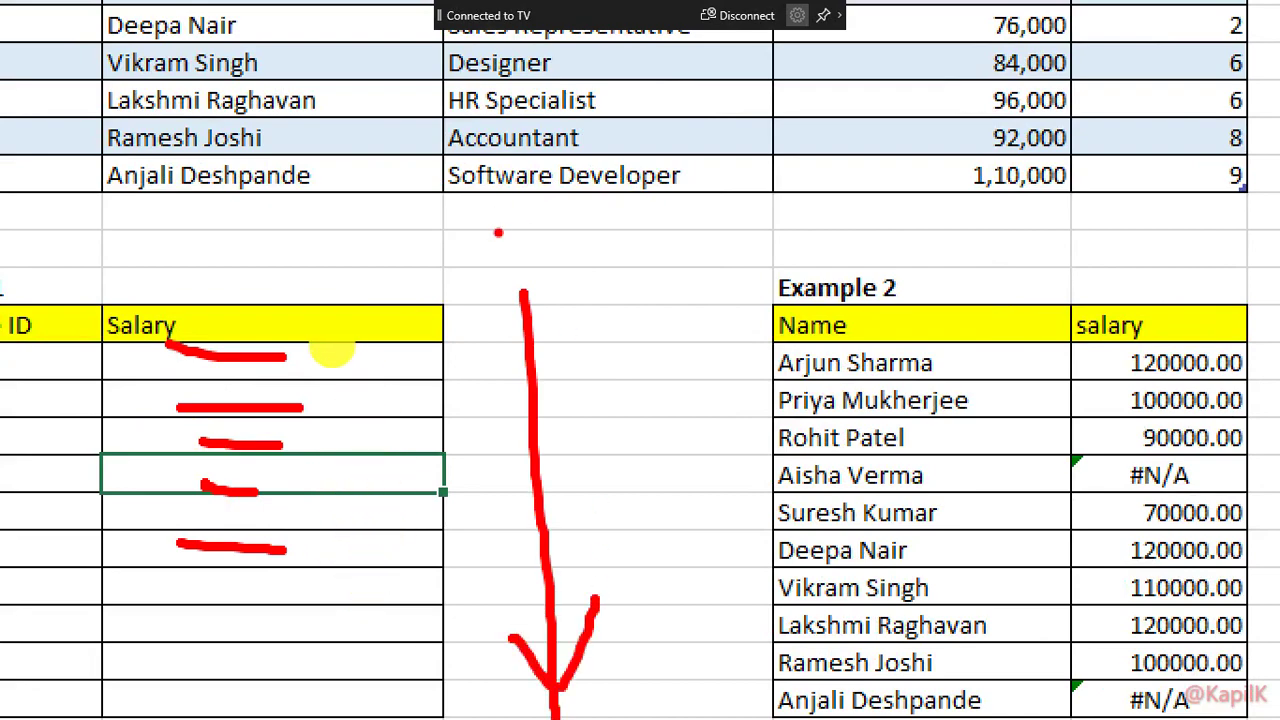
pyautogui.press('Escape')
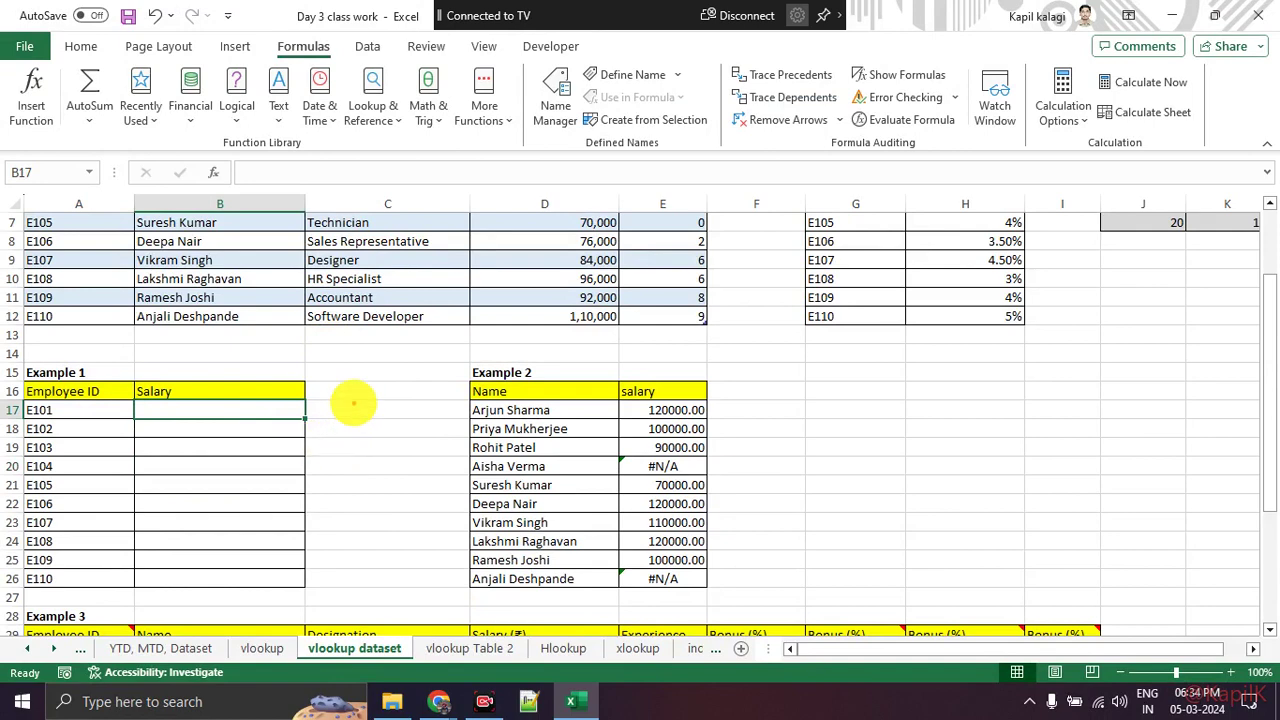
pyautogui.moveTo(738, 393); pyautogui.dragTo(965, 394)
pyautogui.click(1021, 392)
pyautogui.moveTo(1072, 391); pyautogui.dragTo(1205, 393)
pyautogui.moveTo(850, 457)
pyautogui.mouseDown()
pyautogui.moveTo(1184, 460)
pyautogui.moveTo(1142, 496)
pyautogui.mouseUp()
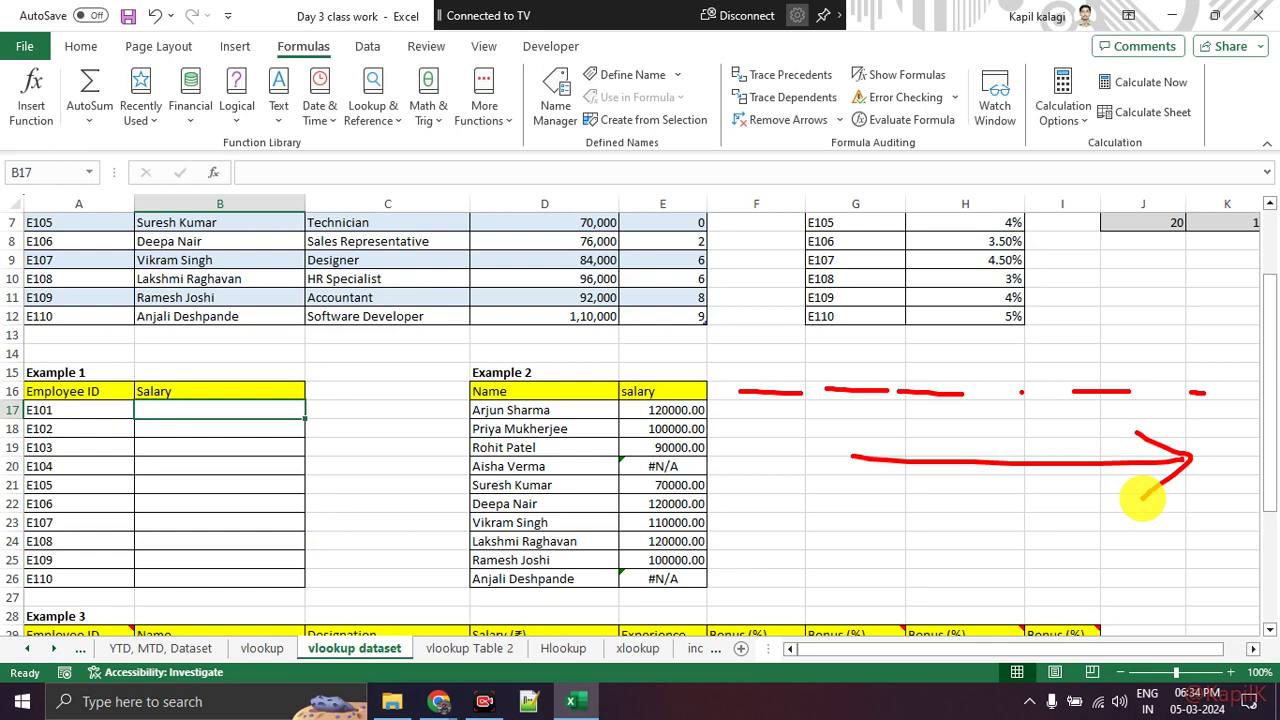
pyautogui.press('Escape')
pyautogui.click(255, 444)
pyautogui.click(210, 409)
pyautogui.click(214, 464)
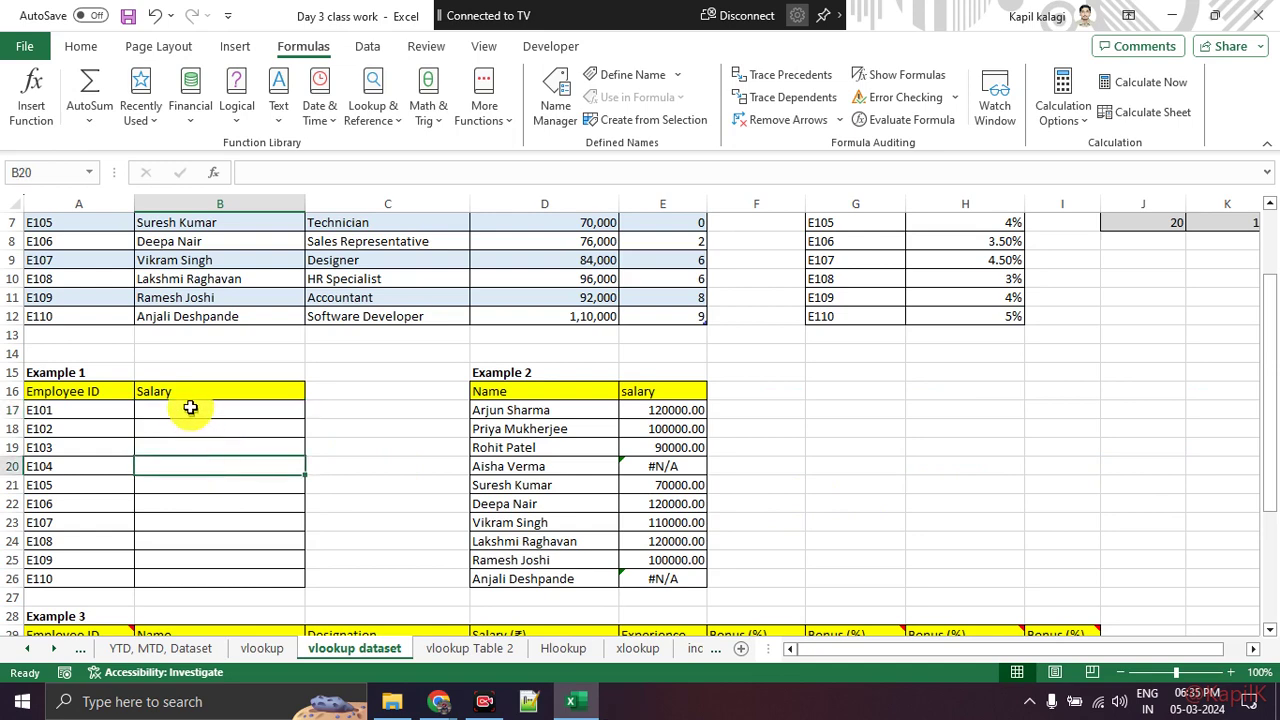
pyautogui.click(63, 410)
pyautogui.click(191, 414)
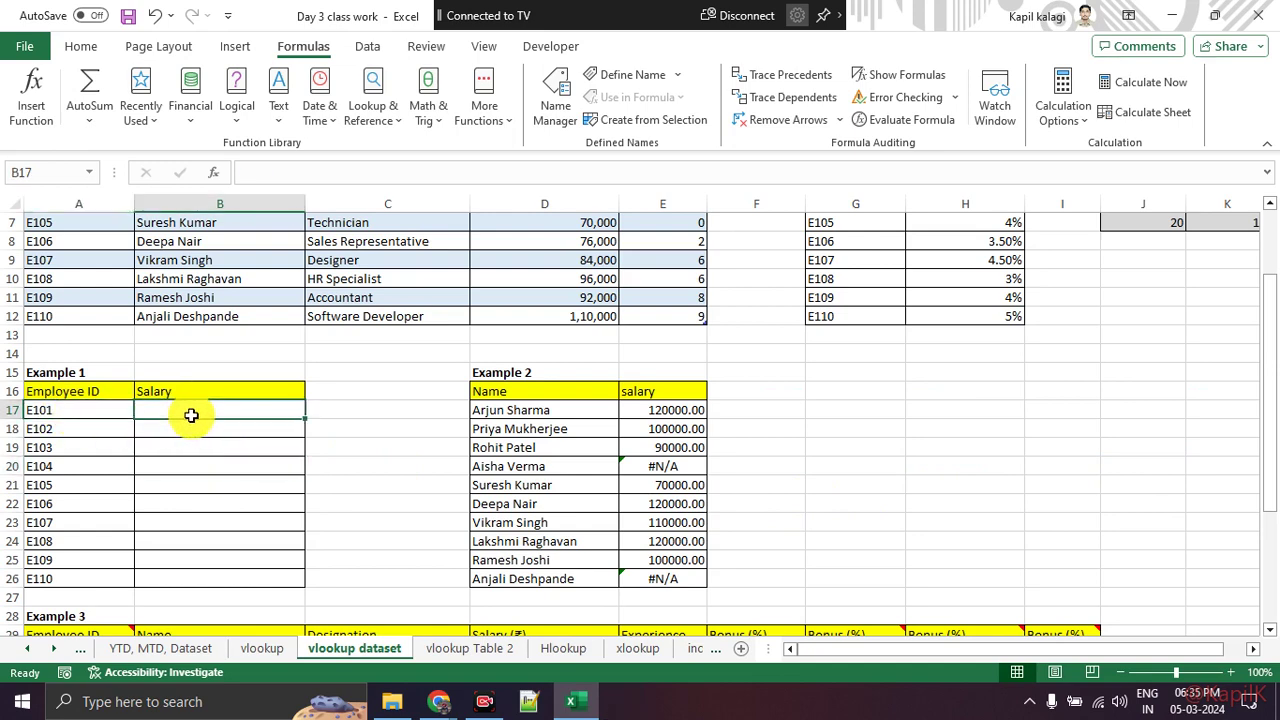
pyautogui.click(196, 412)
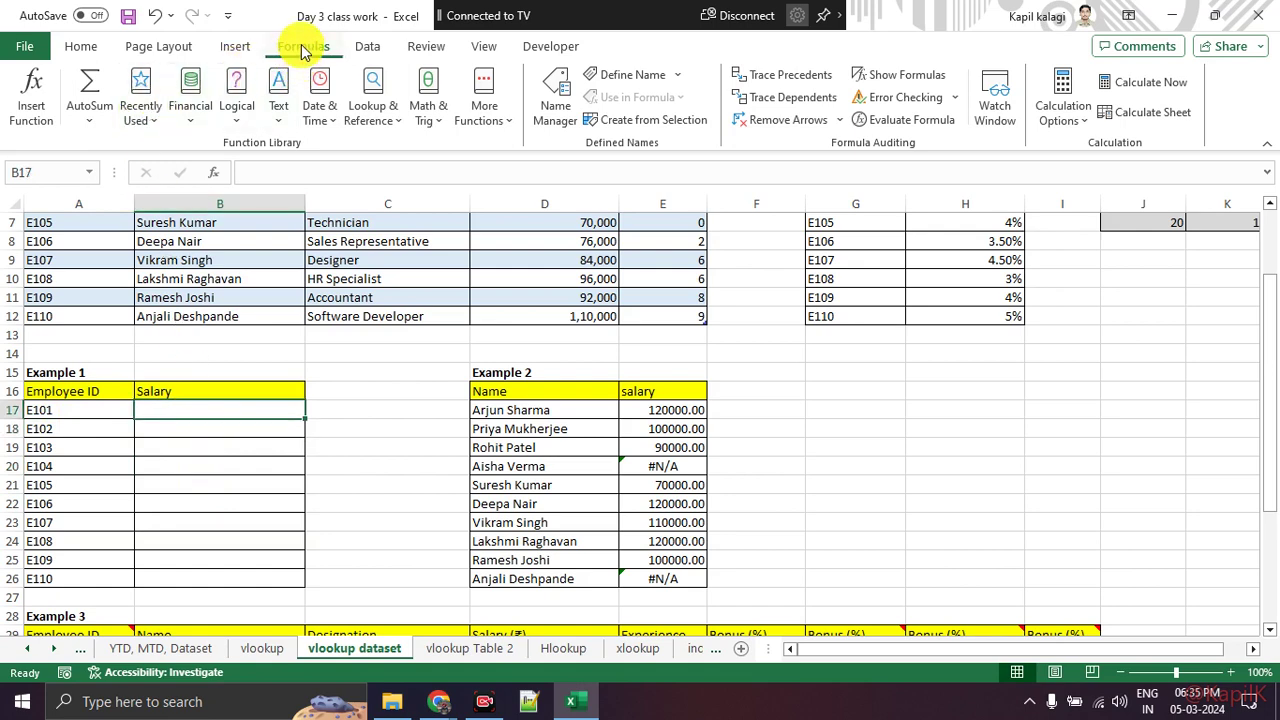
# Step: Search for 'vlookup' in Insert Function and start an empty VLOOKUP in B17
pyautogui.click(52, 110)
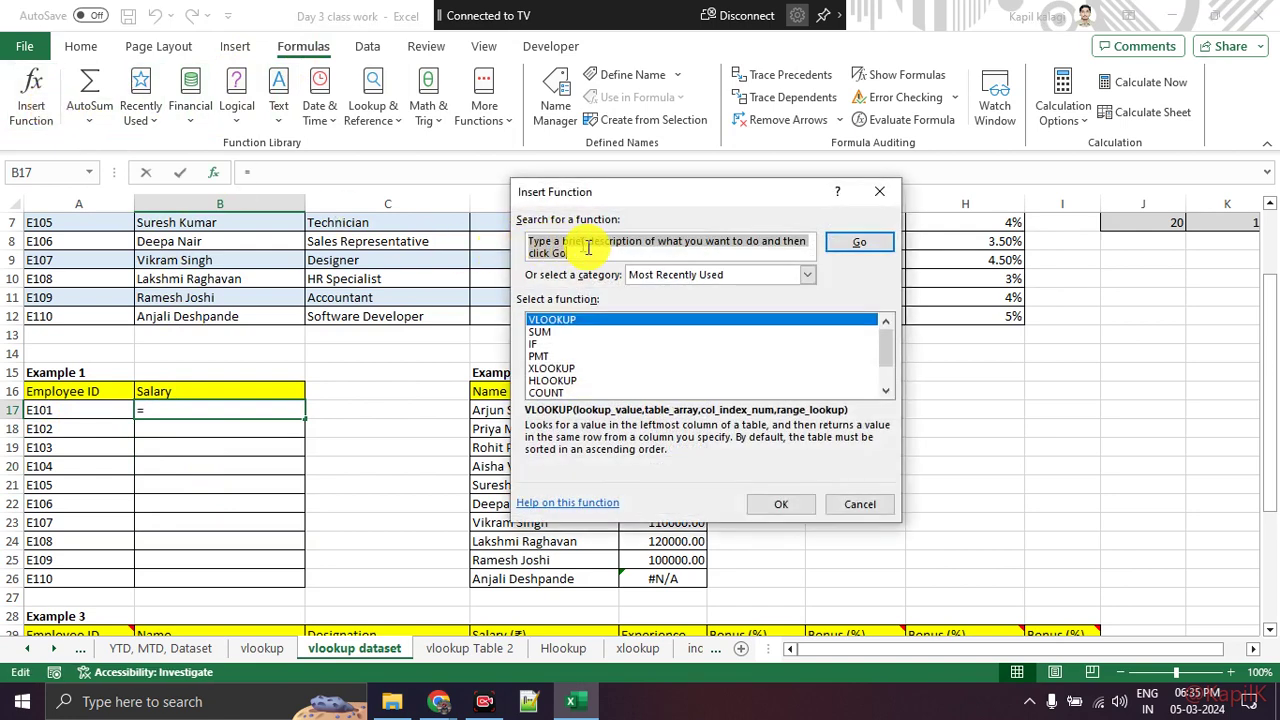
pyautogui.write('vlookup')
pyautogui.press('Return')
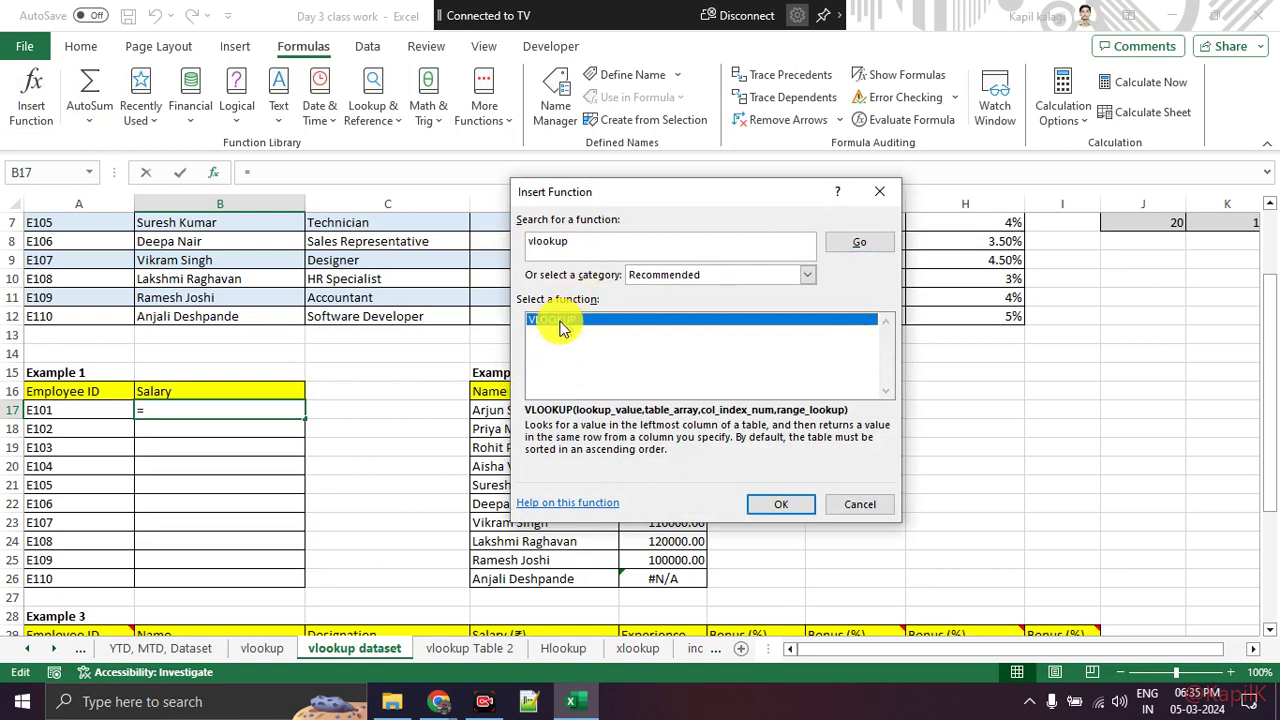
pyautogui.click(760, 505)
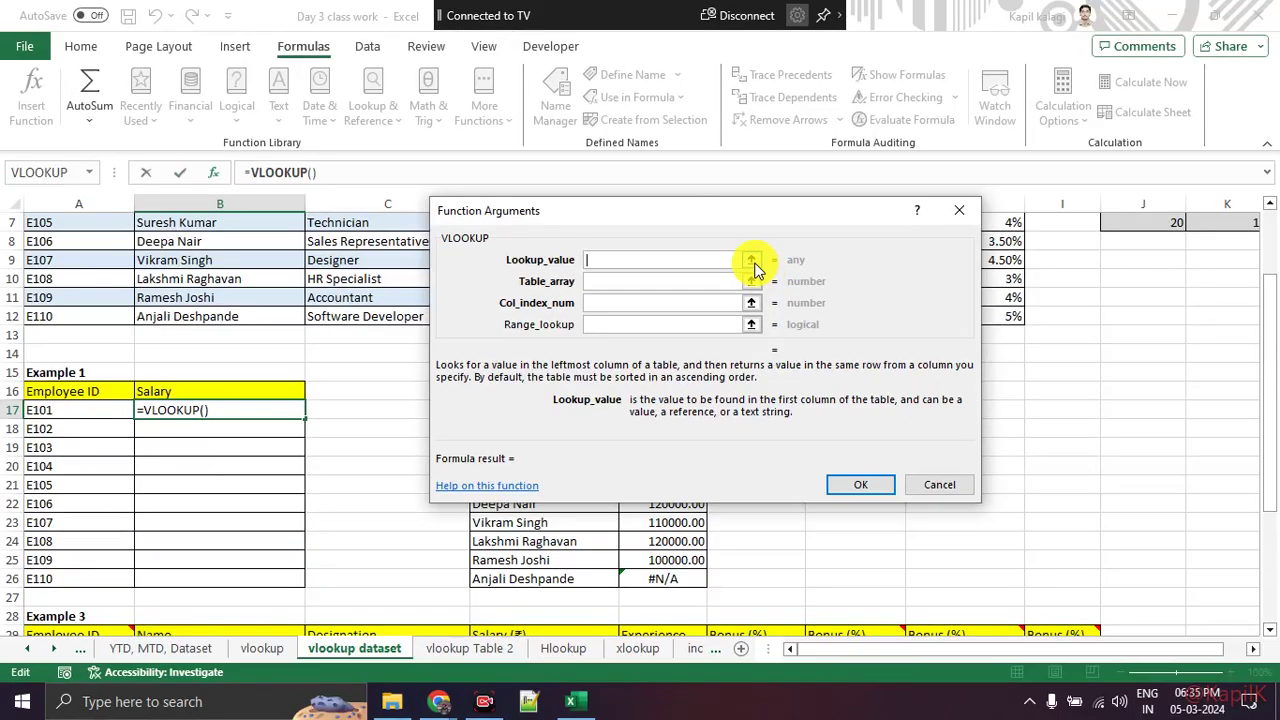
pyautogui.click(752, 262)
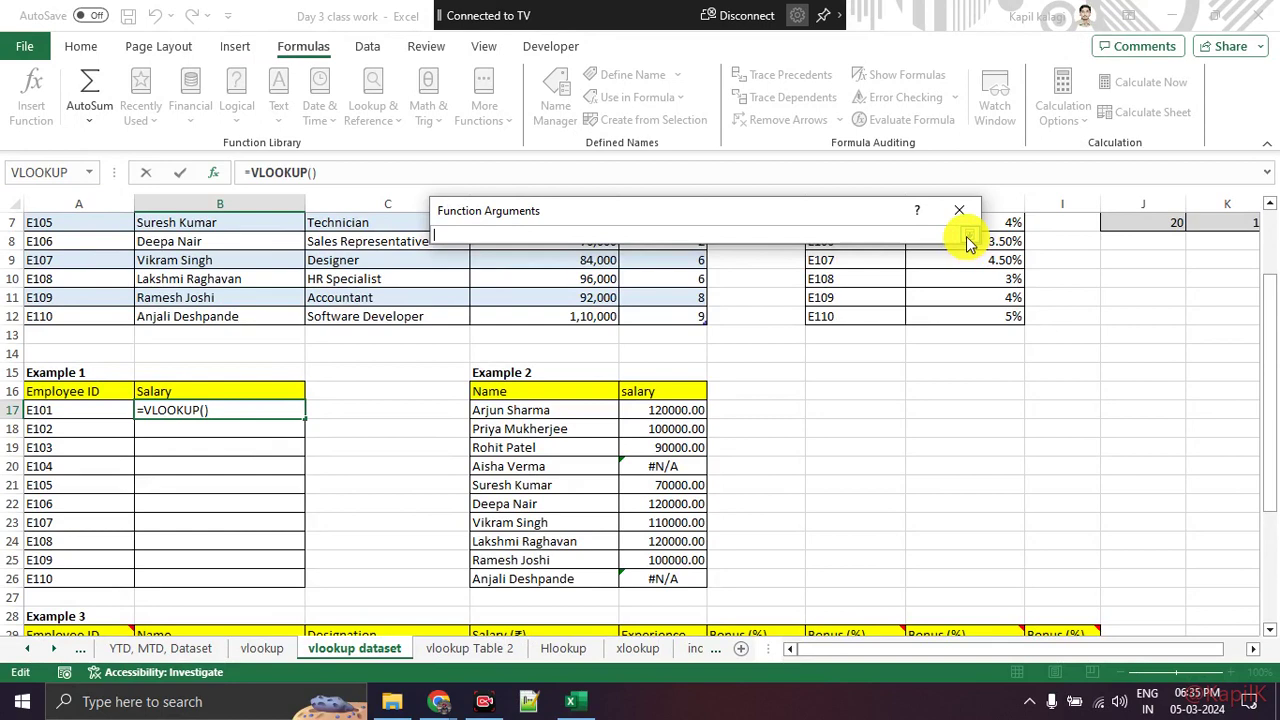
pyautogui.click(968, 236)
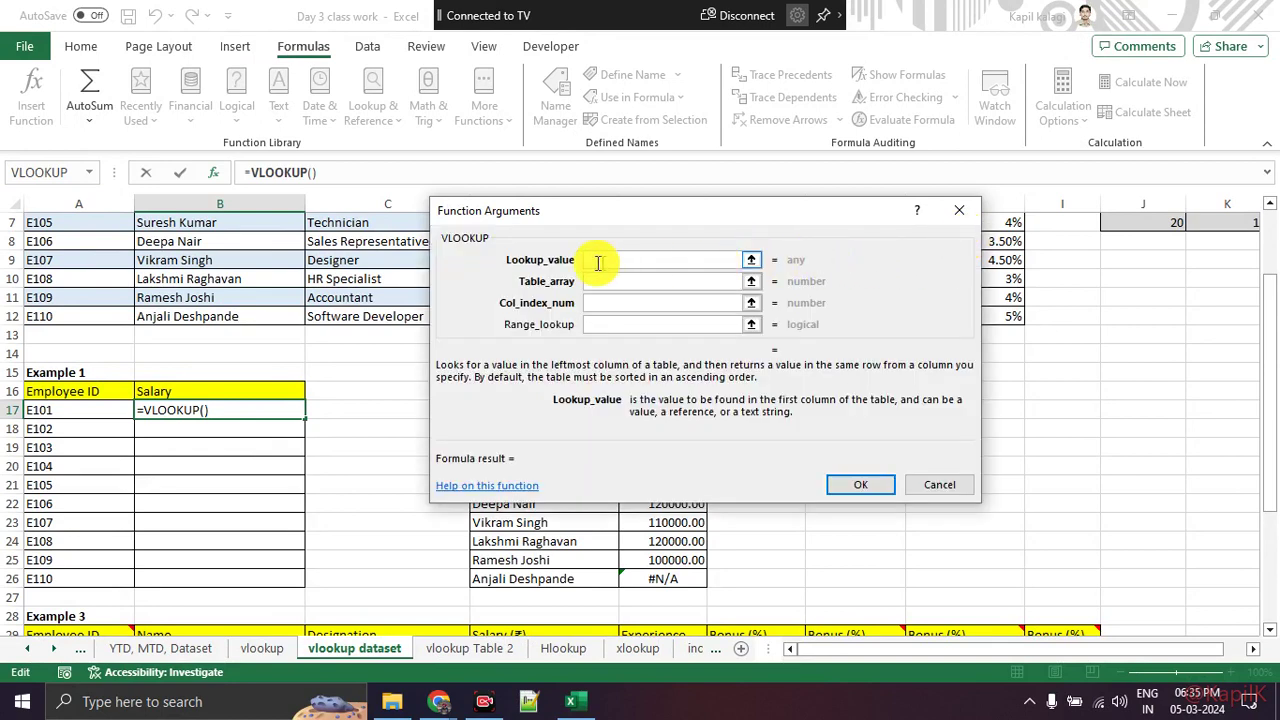
# Step: Set the VLOOKUP Lookup_value to A17 (E101) and move to the Table_array argument
pyautogui.click(751, 262)
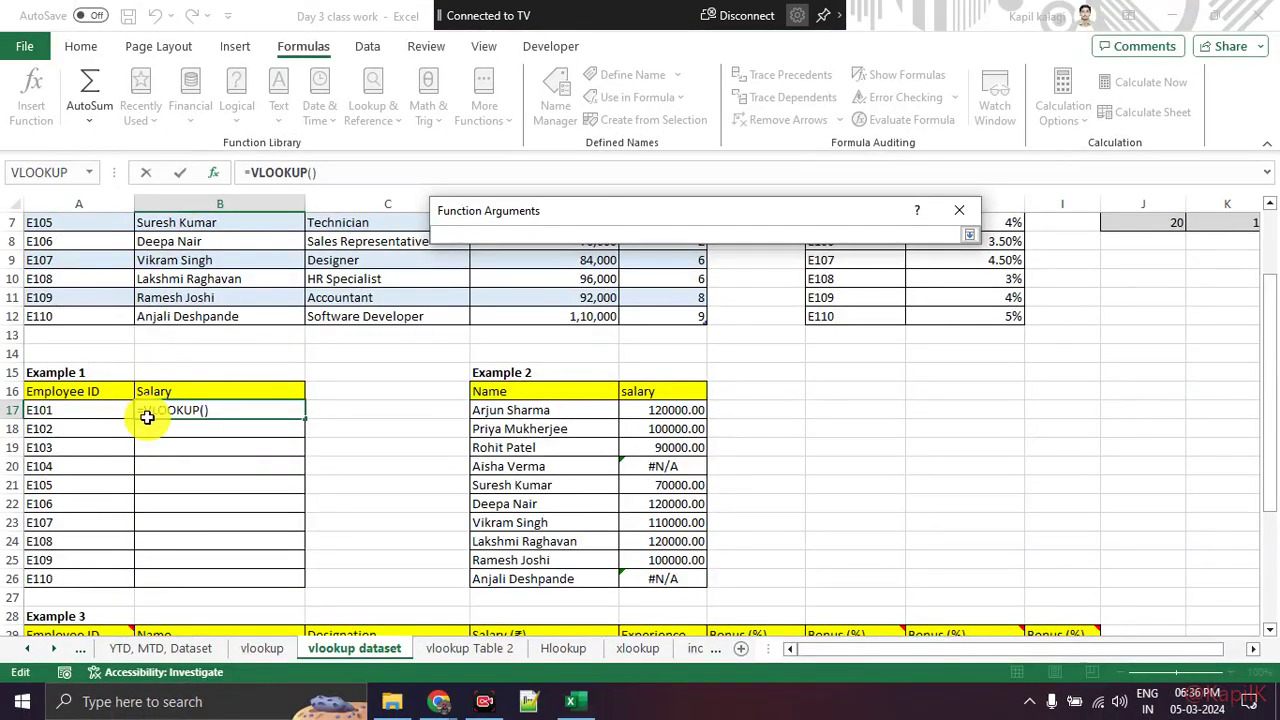
pyautogui.scroll(2, 160, 405)
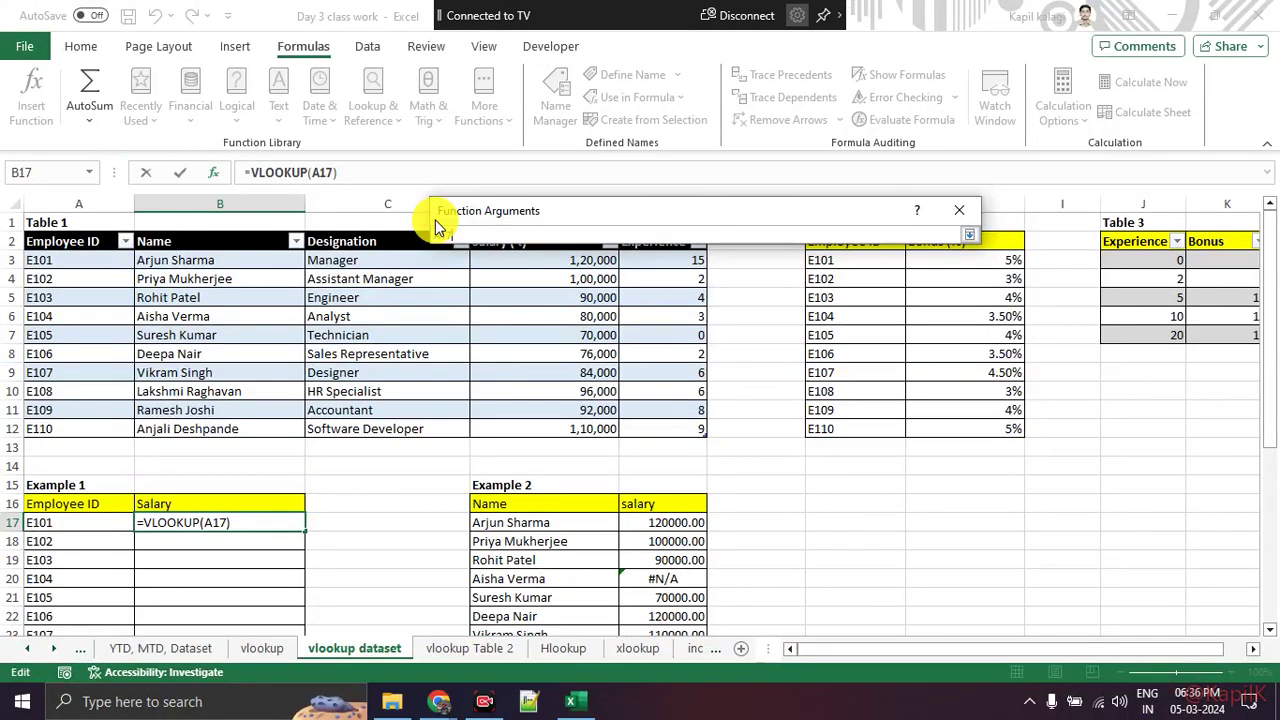
pyautogui.click(966, 237)
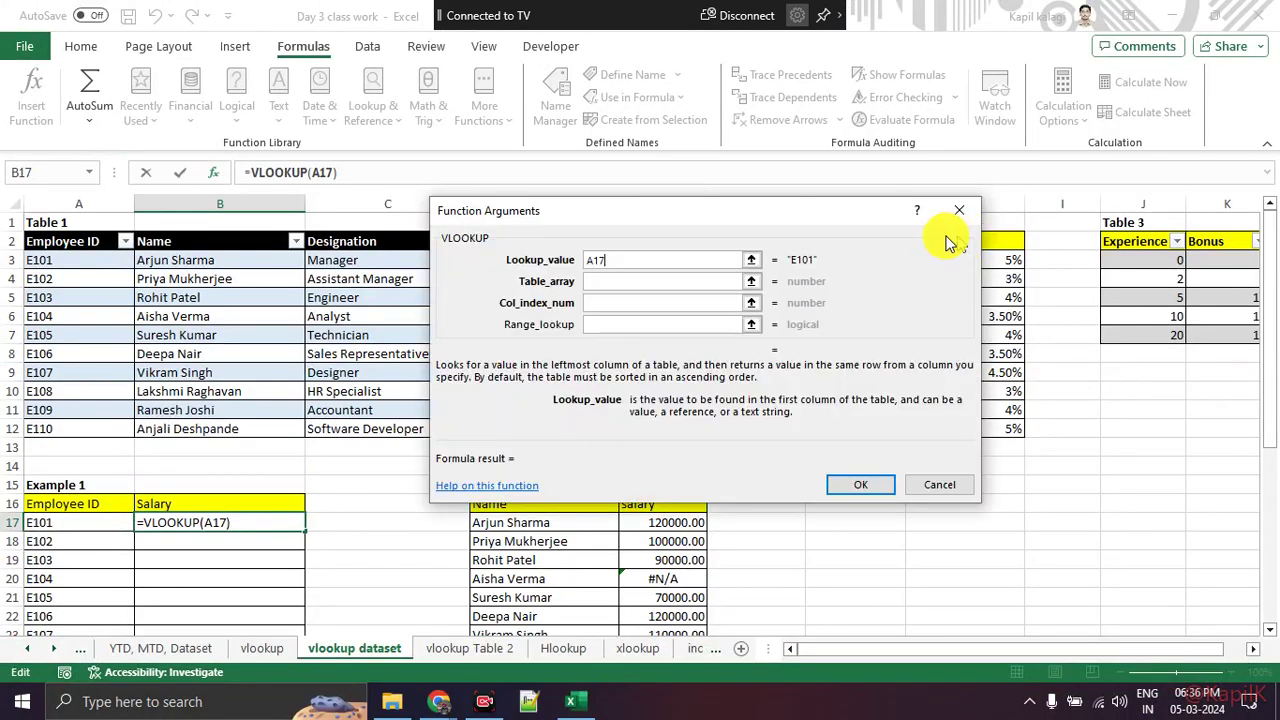
pyautogui.click(602, 284)
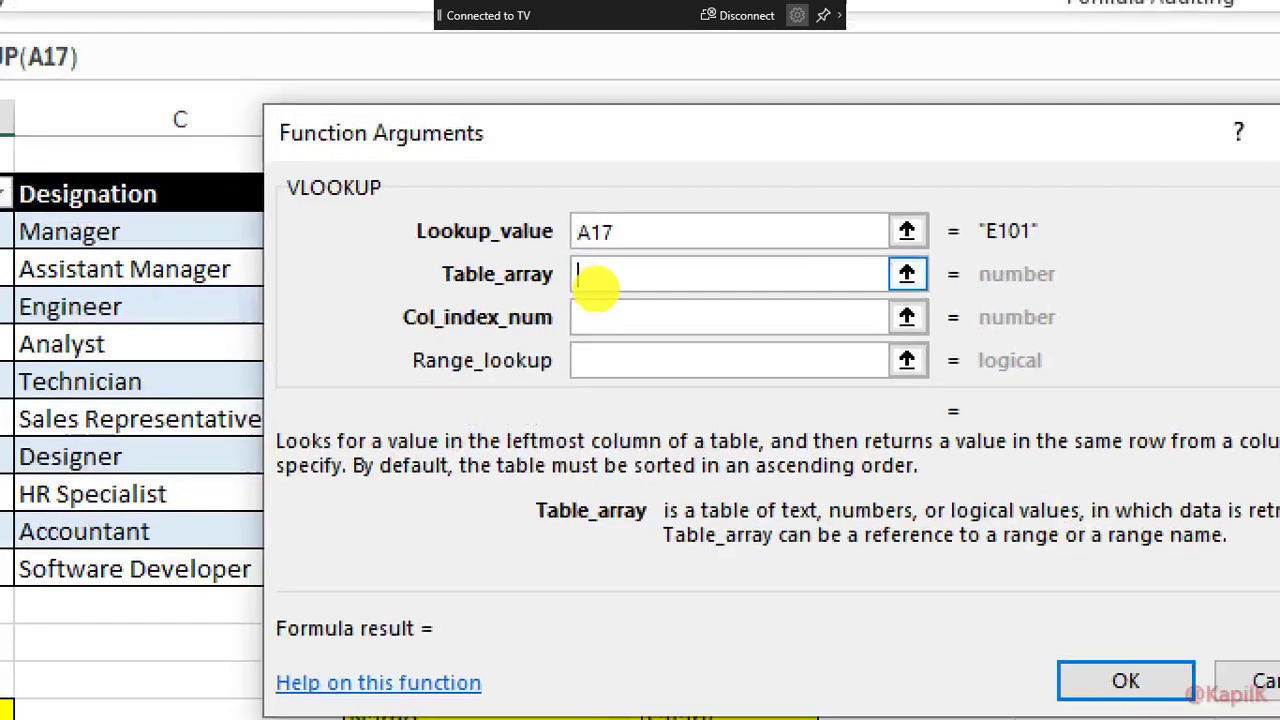
pyautogui.moveTo(505, 290); pyautogui.dragTo(580, 289)
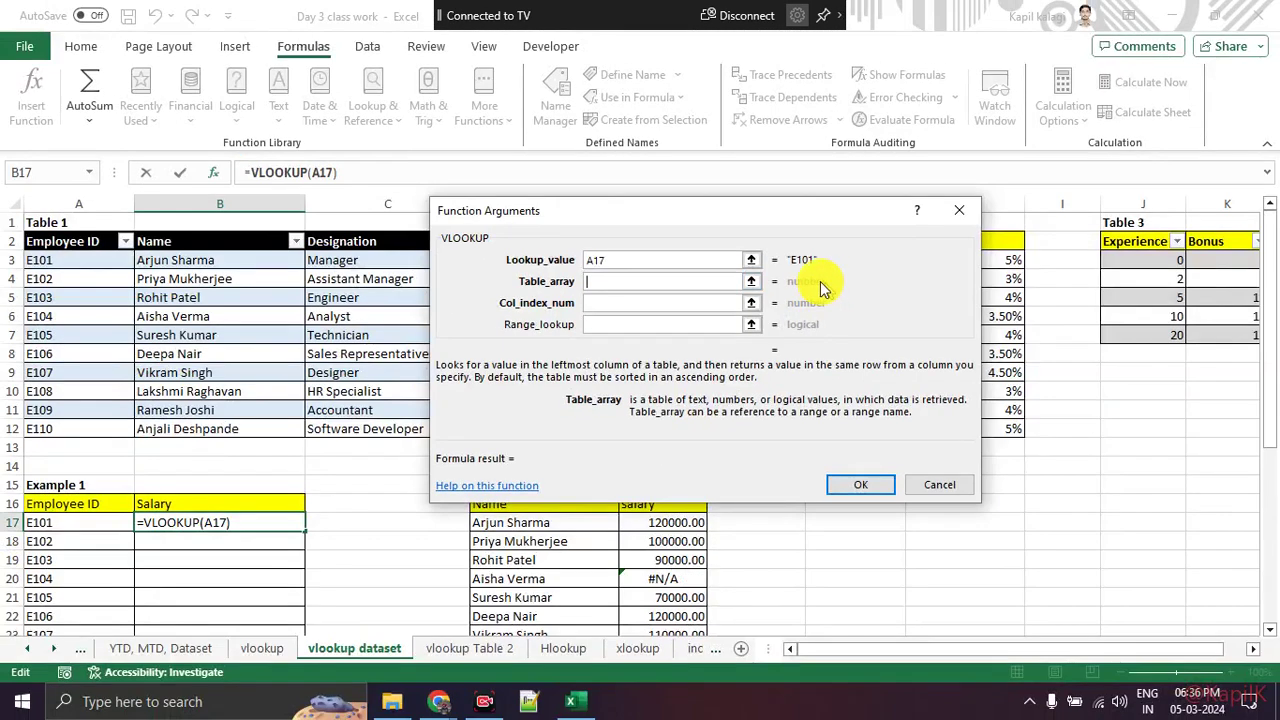
# Step: Try replacing the Table2 reference with the Table 1 range, then cancel the unfinished VLOOKUP
pyautogui.click(756, 285)
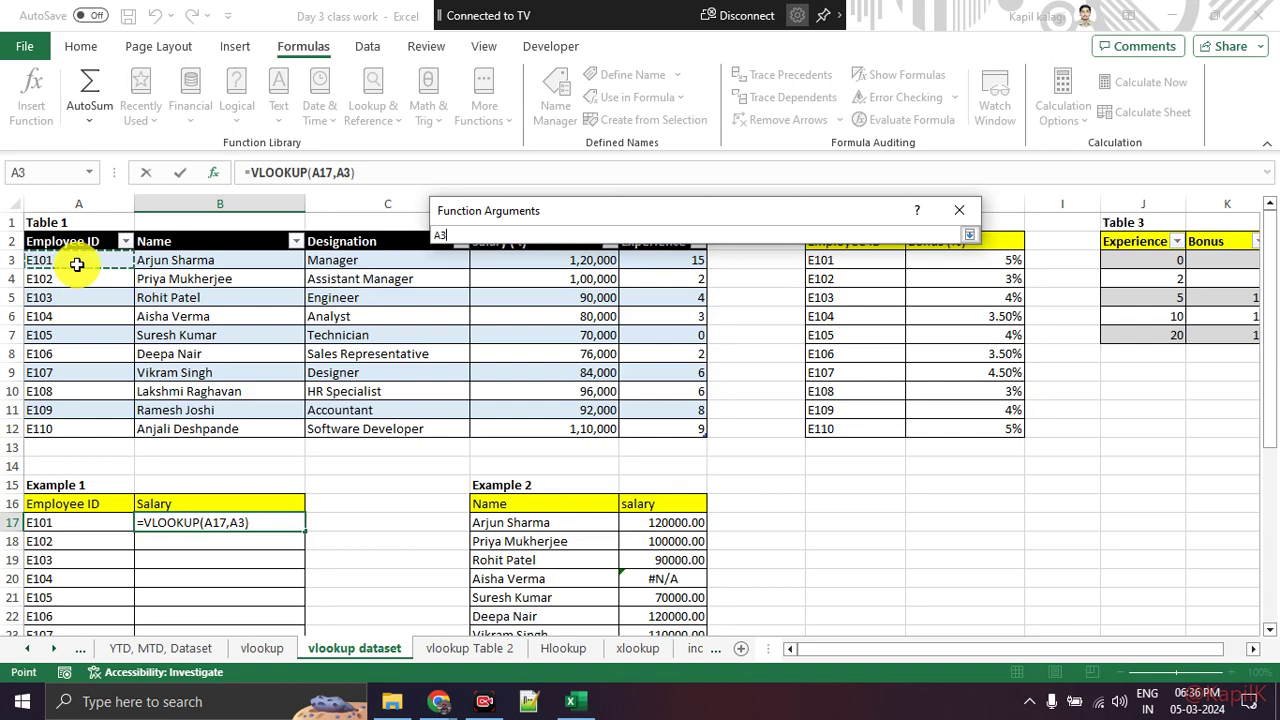
pyautogui.moveTo(77, 265)
pyautogui.mouseDown()
pyautogui.moveTo(120, 435)
pyautogui.moveTo(644, 434)
pyautogui.mouseUp()
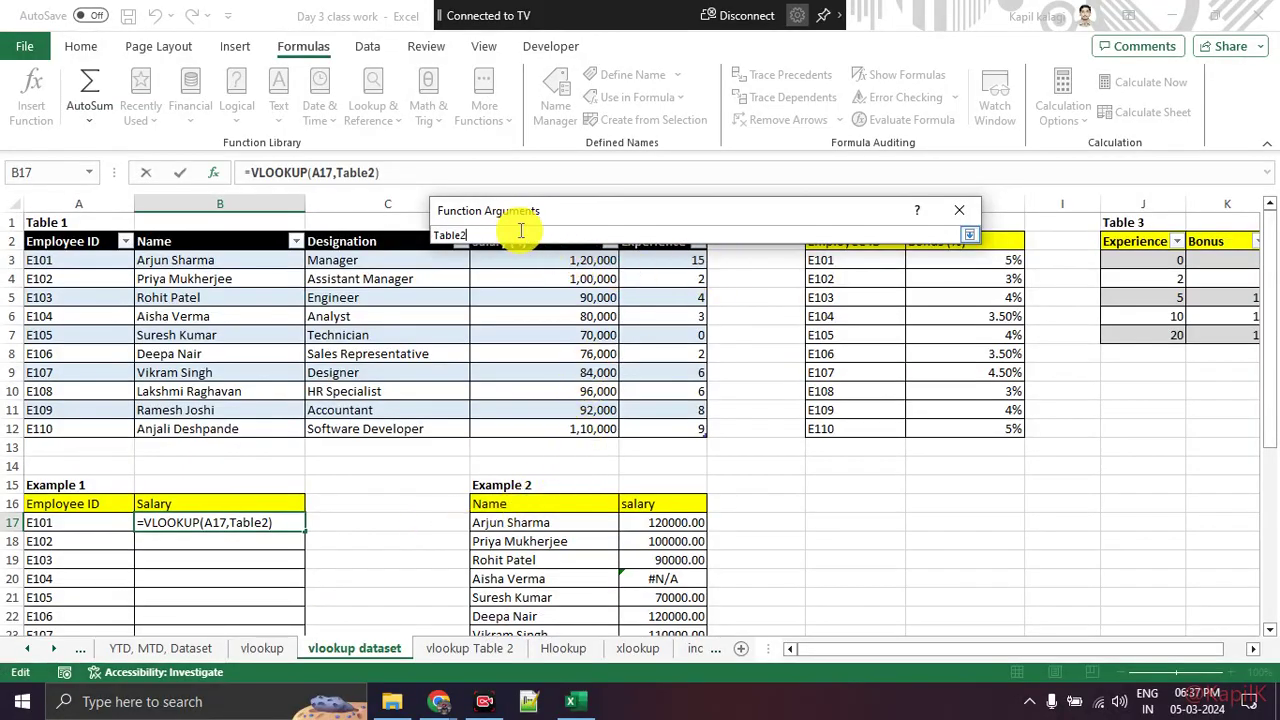
pyautogui.moveTo(520, 232); pyautogui.dragTo(347, 235)
pyautogui.press('BackSpace')
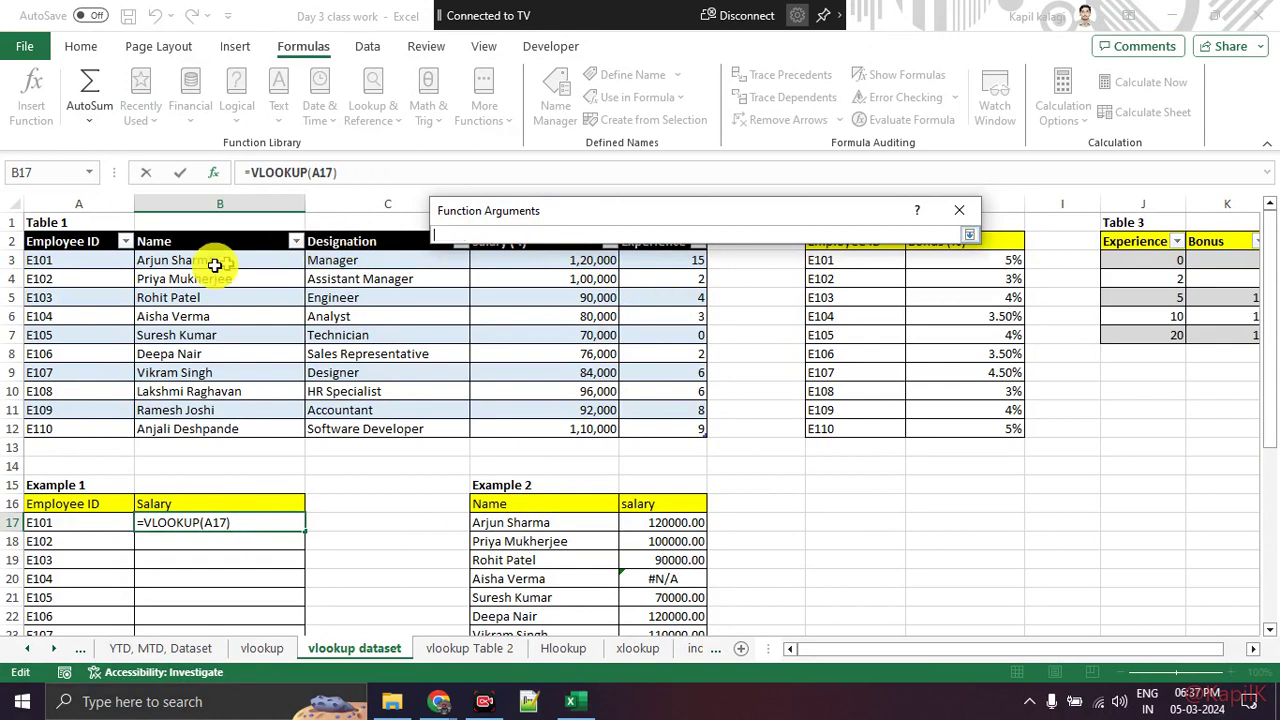
pyautogui.write(',')
pyautogui.moveTo(100, 259); pyautogui.dragTo(646, 429)
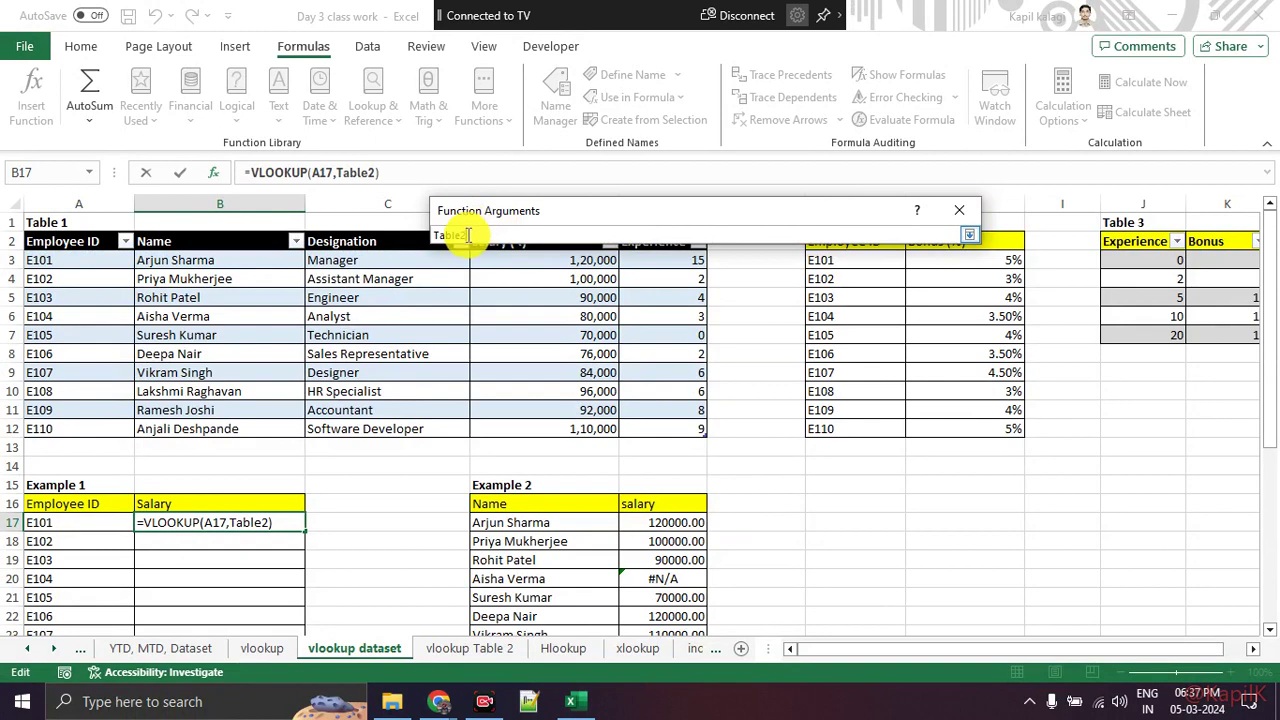
pyautogui.click(969, 234)
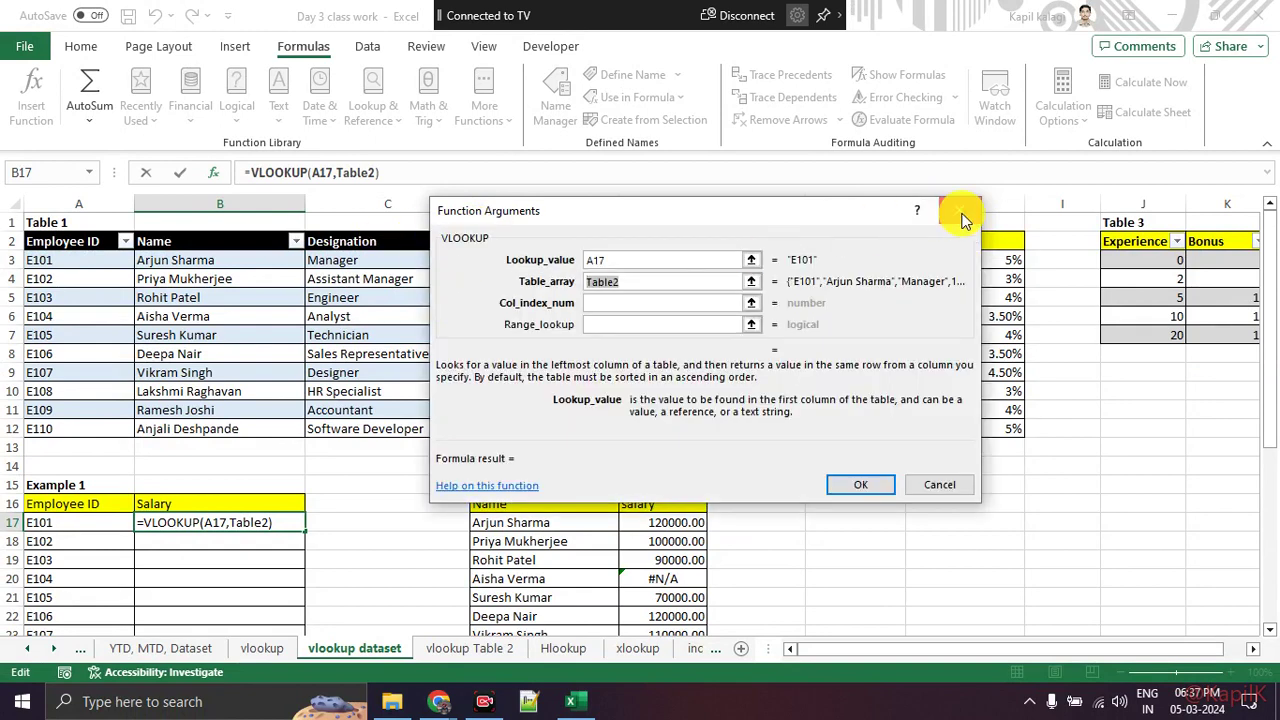
pyautogui.click(963, 217)
pyautogui.moveTo(100, 262); pyautogui.dragTo(662, 422)
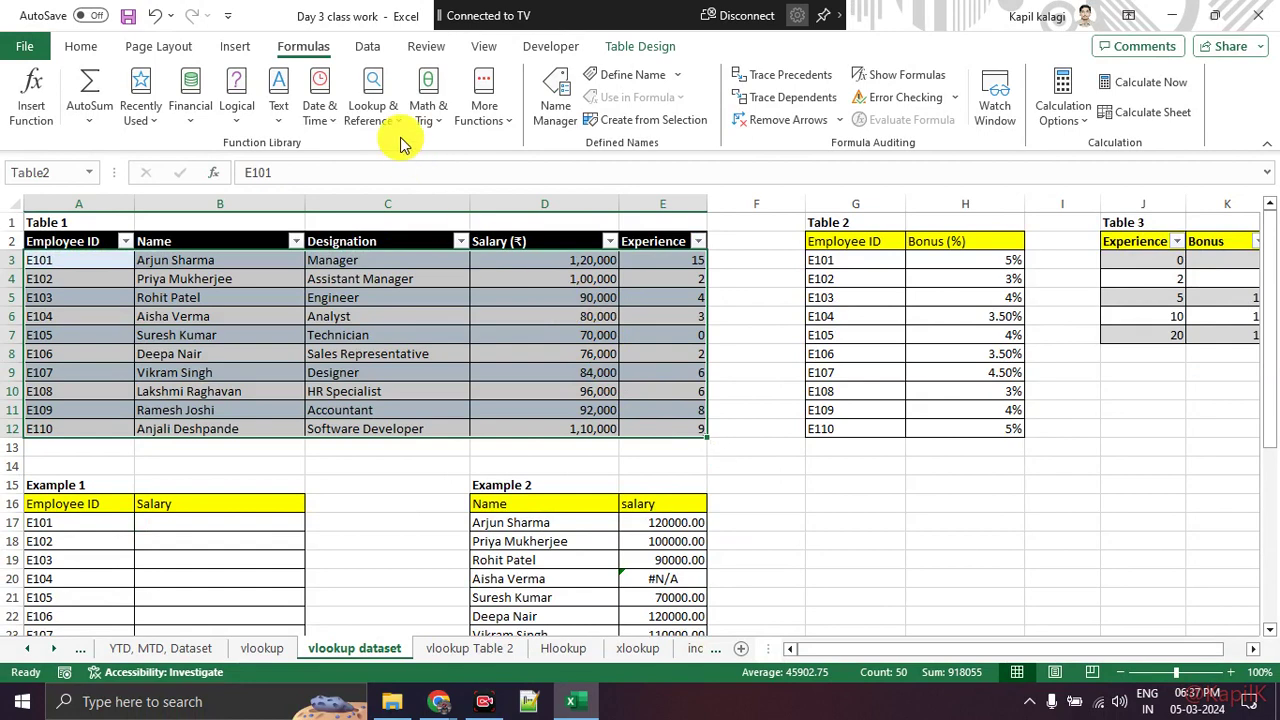
# Step: Convert Table 1 (A3:E12) into a normal range via Table Design > Convert to Range
pyautogui.click(366, 374)
pyautogui.click(67, 264)
pyautogui.moveTo(353, 297); pyautogui.dragTo(651, 425)
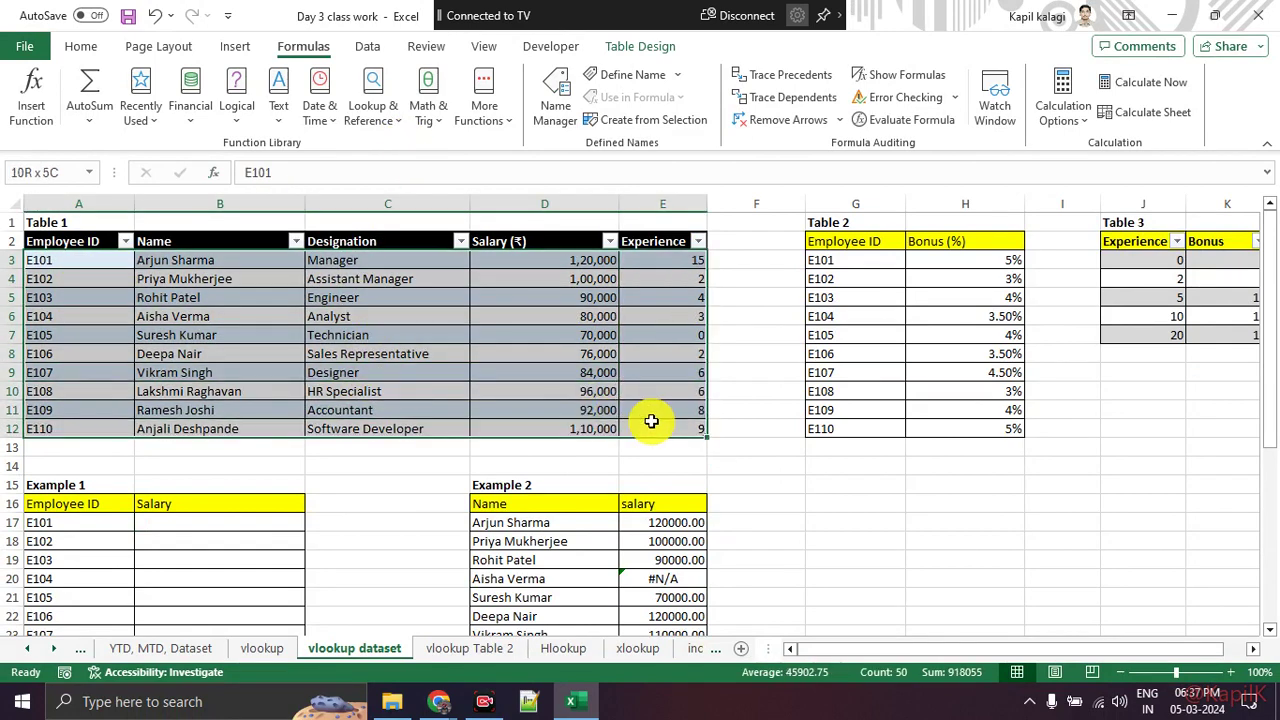
pyautogui.click(640, 55)
pyautogui.click(165, 120)
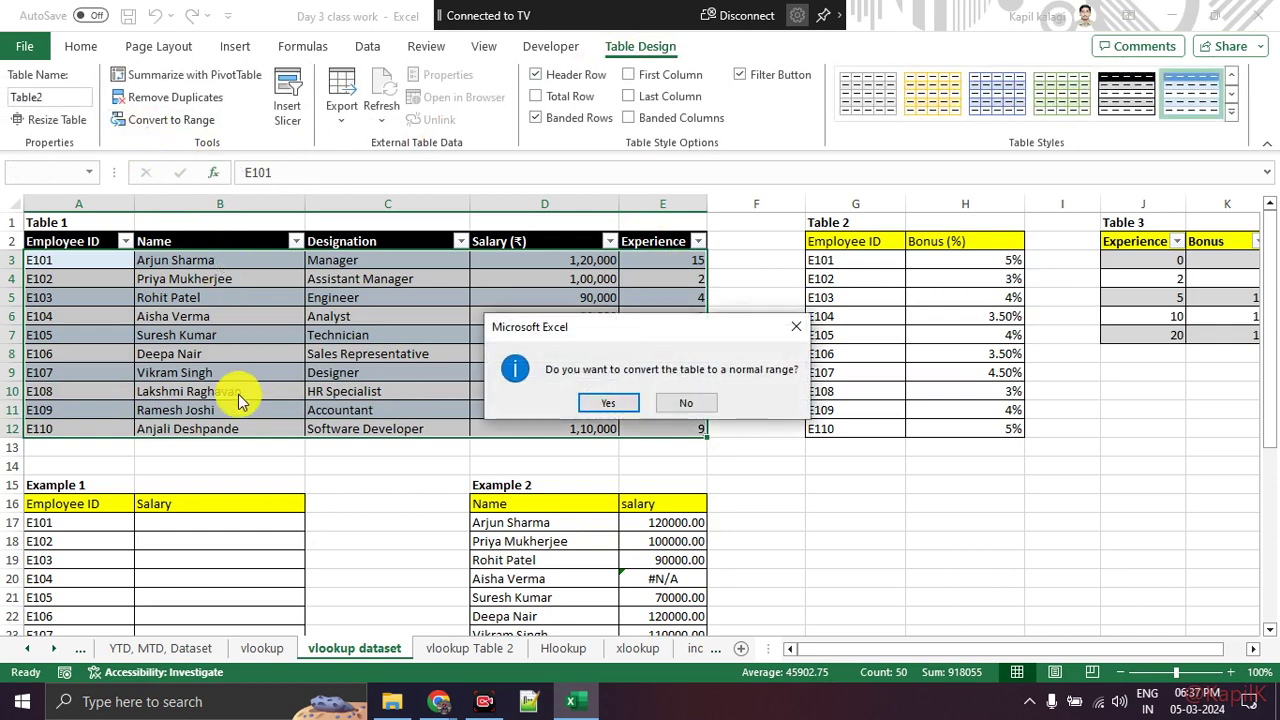
pyautogui.click(600, 402)
pyautogui.click(316, 385)
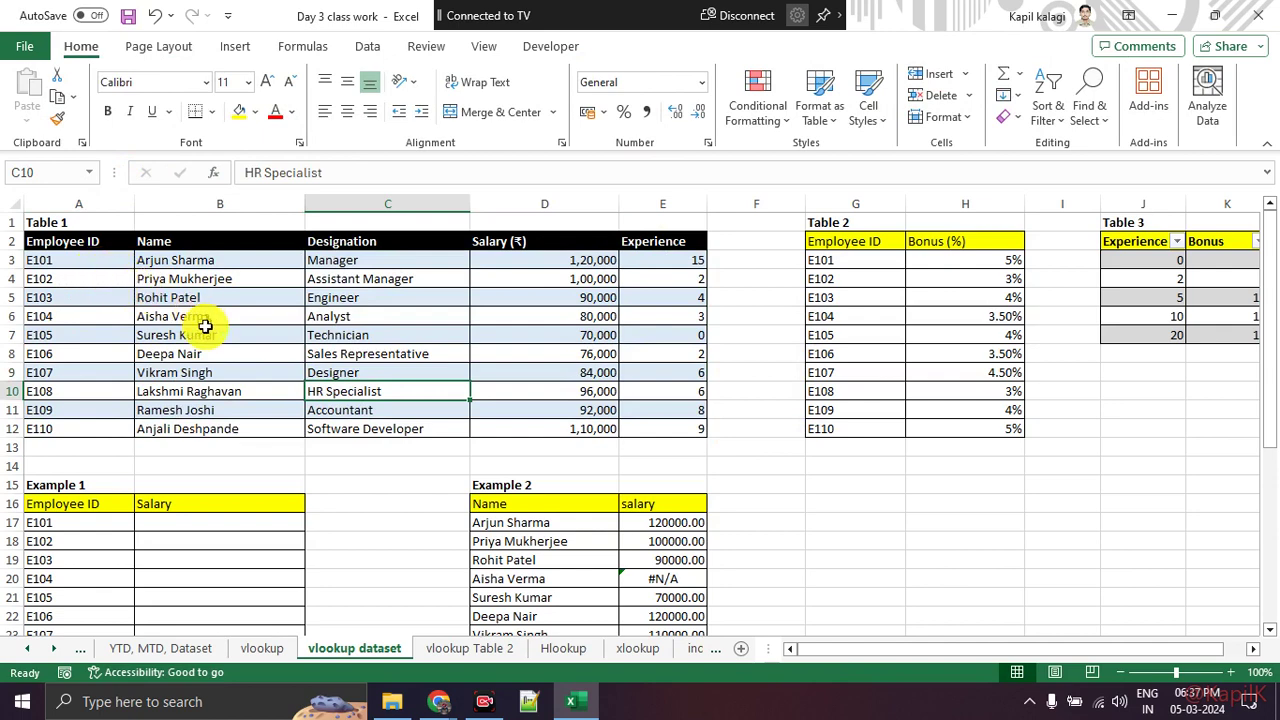
# Step: Start a new VLOOKUP in B17 with A17 as the lookup value
pyautogui.click(256, 520)
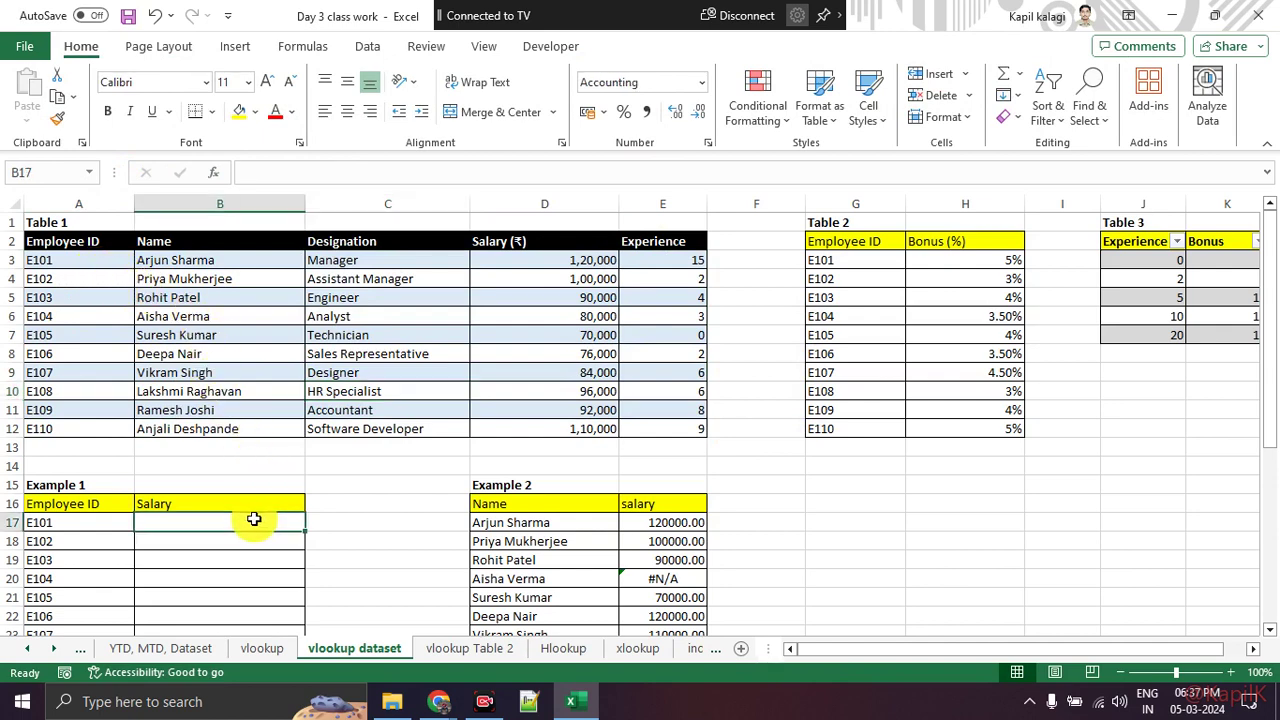
pyautogui.click(302, 46)
pyautogui.click(18, 98)
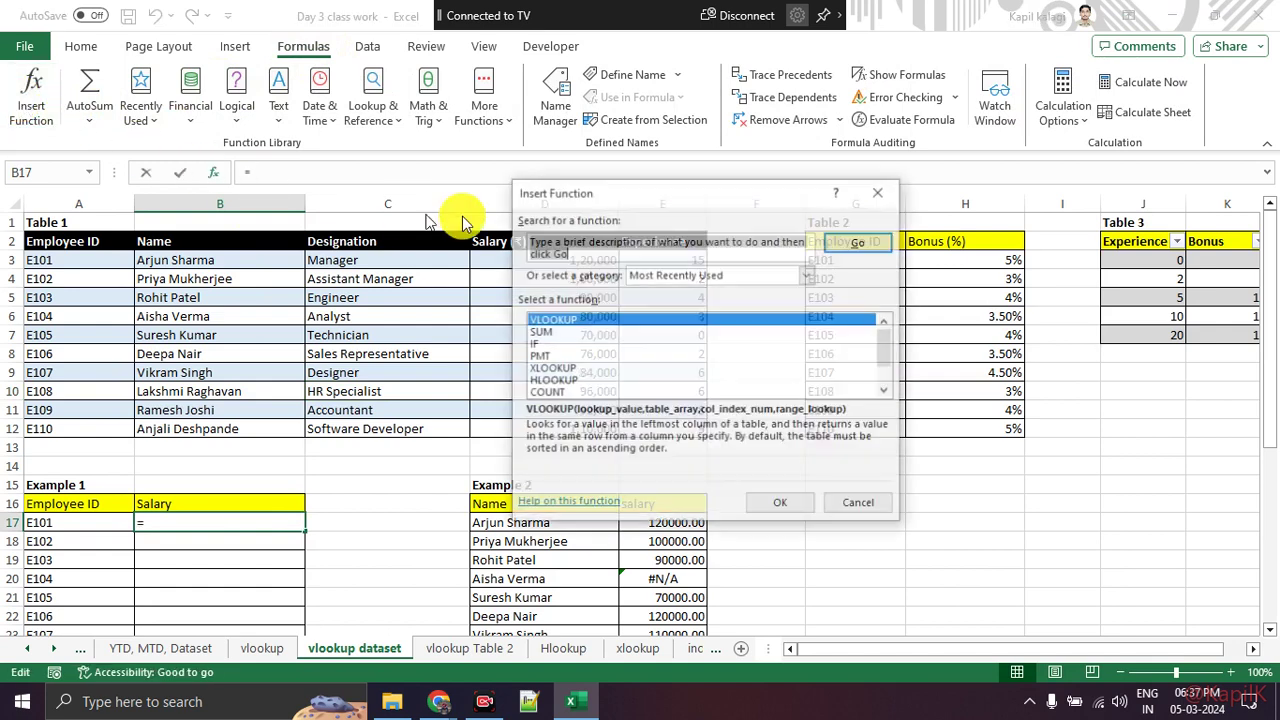
pyautogui.click(582, 322)
pyautogui.doubleClick(582, 320)
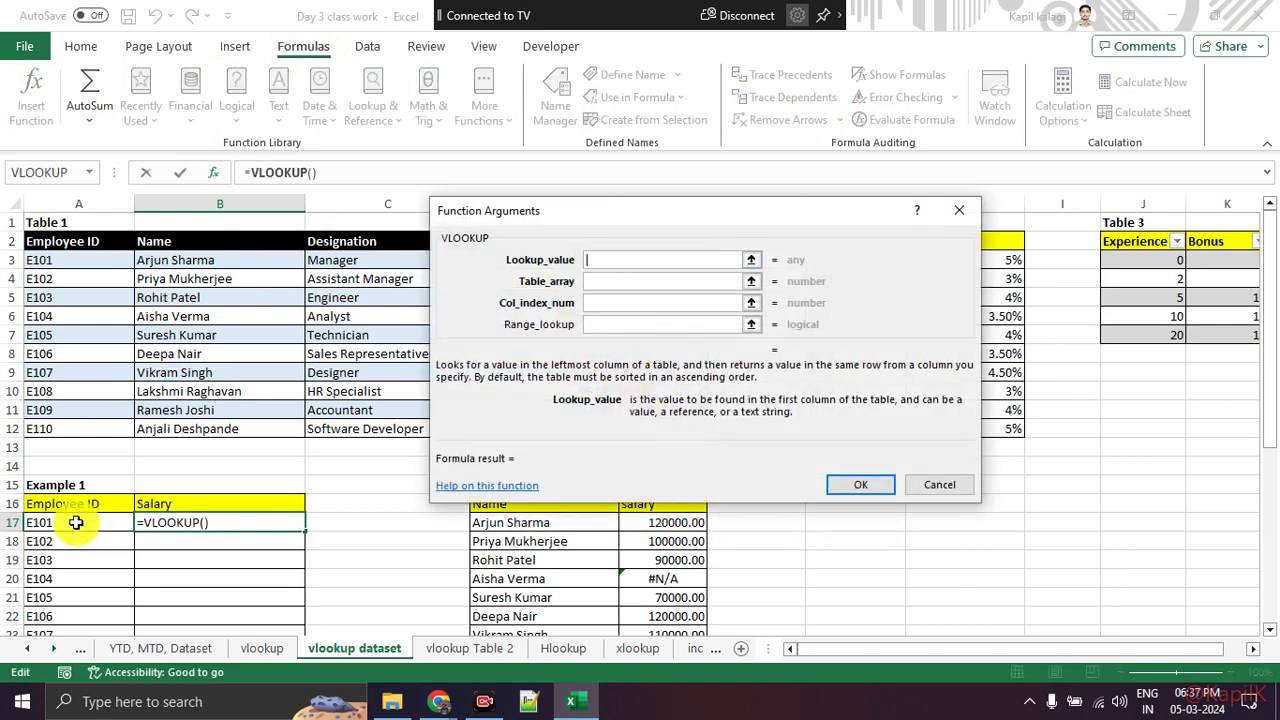
pyautogui.click(600, 280)
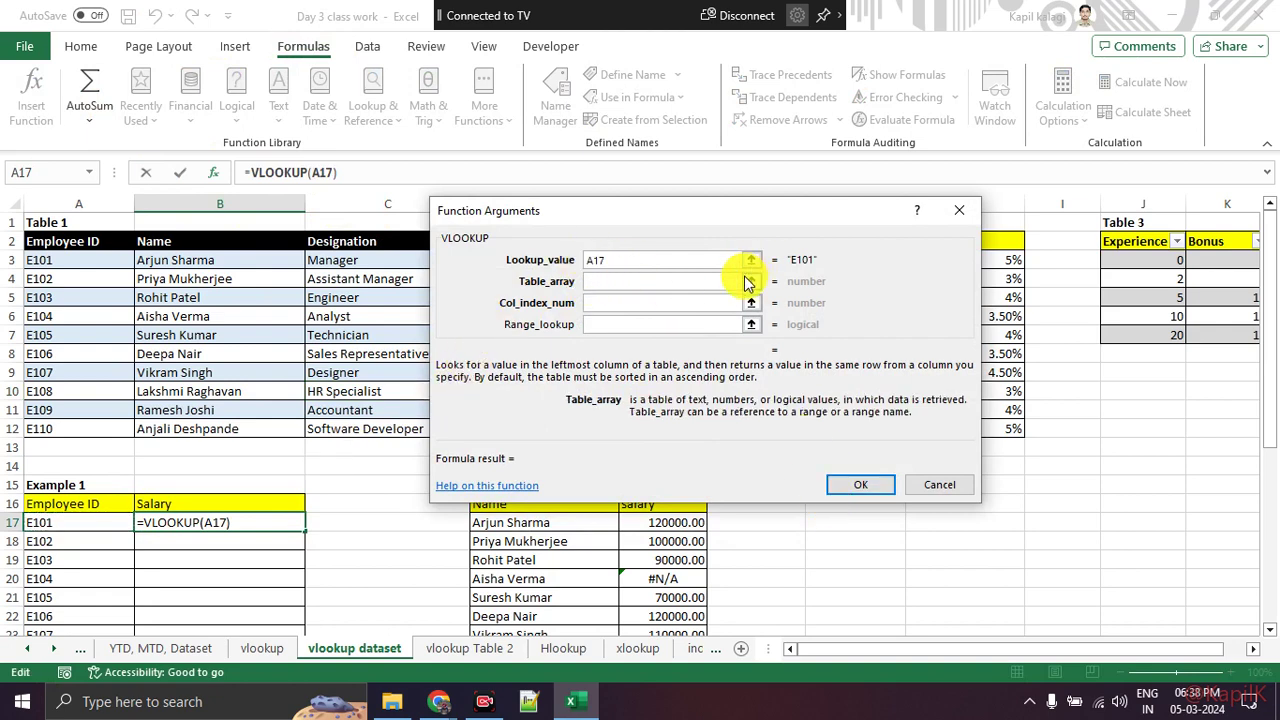
# Step: Set the VLOOKUP Table_array to A3:E12
pyautogui.click(751, 281)
pyautogui.moveTo(86, 262)
pyautogui.mouseDown()
pyautogui.moveTo(120, 436)
pyautogui.moveTo(641, 430)
pyautogui.mouseUp()
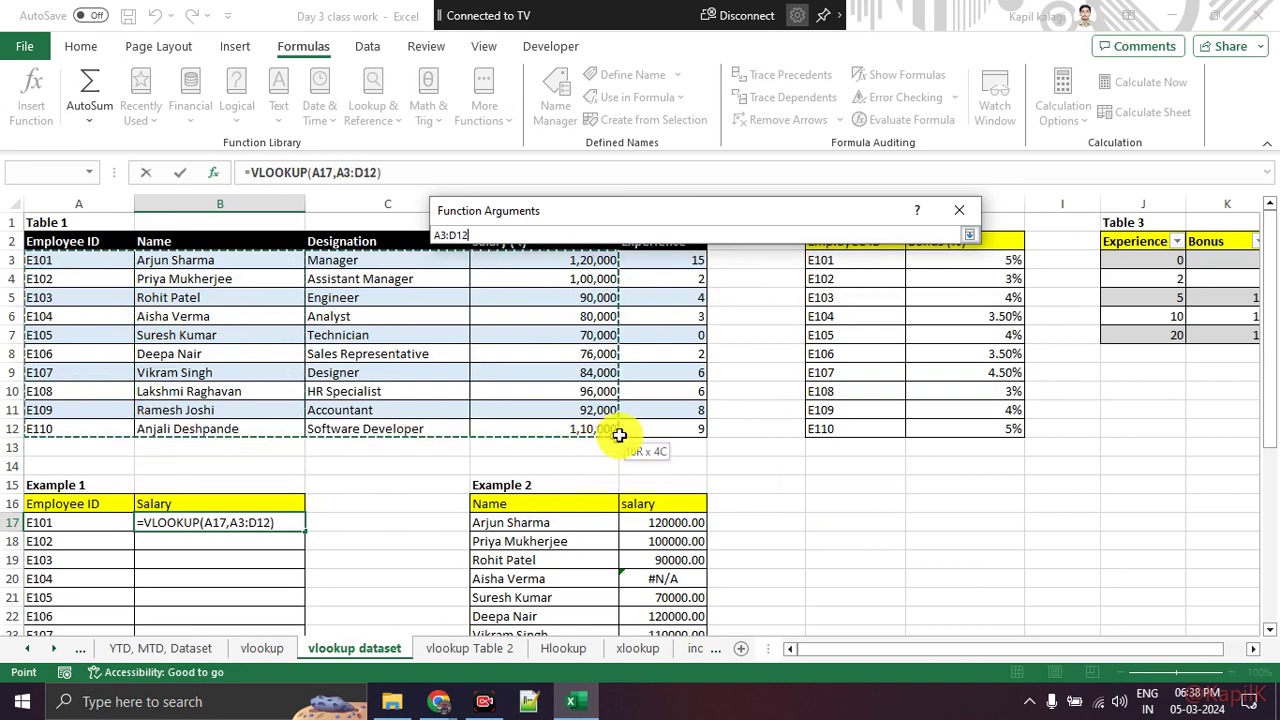
pyautogui.click(970, 234)
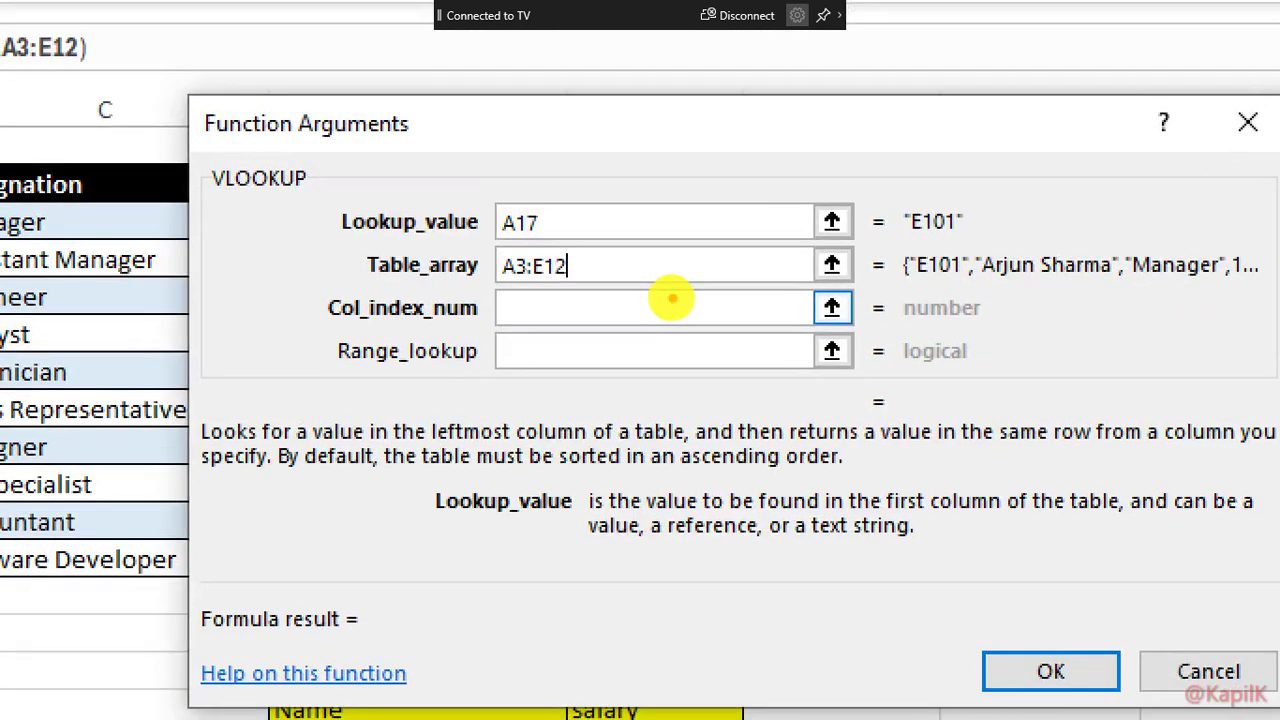
pyautogui.moveTo(627, 268); pyautogui.dragTo(640, 293)
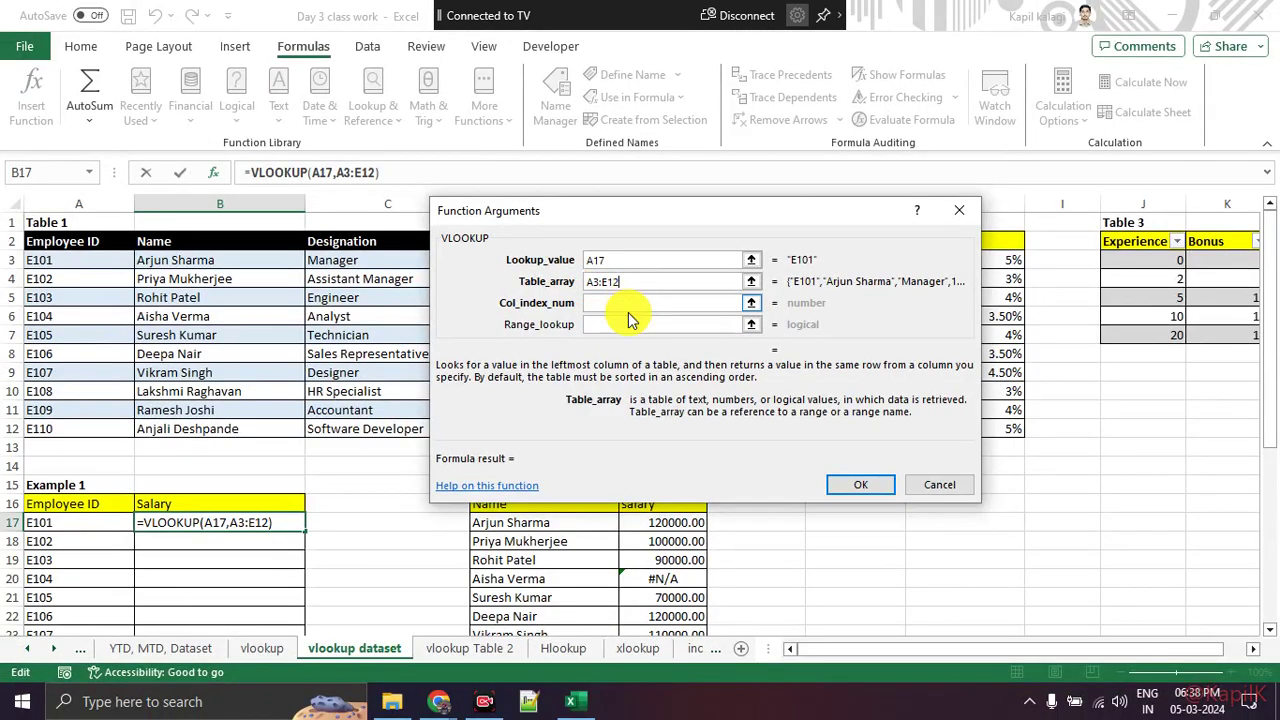
# Step: Count Table 1's columns to set Col_index_num to 4 and confirm the 120000 result
pyautogui.click(628, 310)
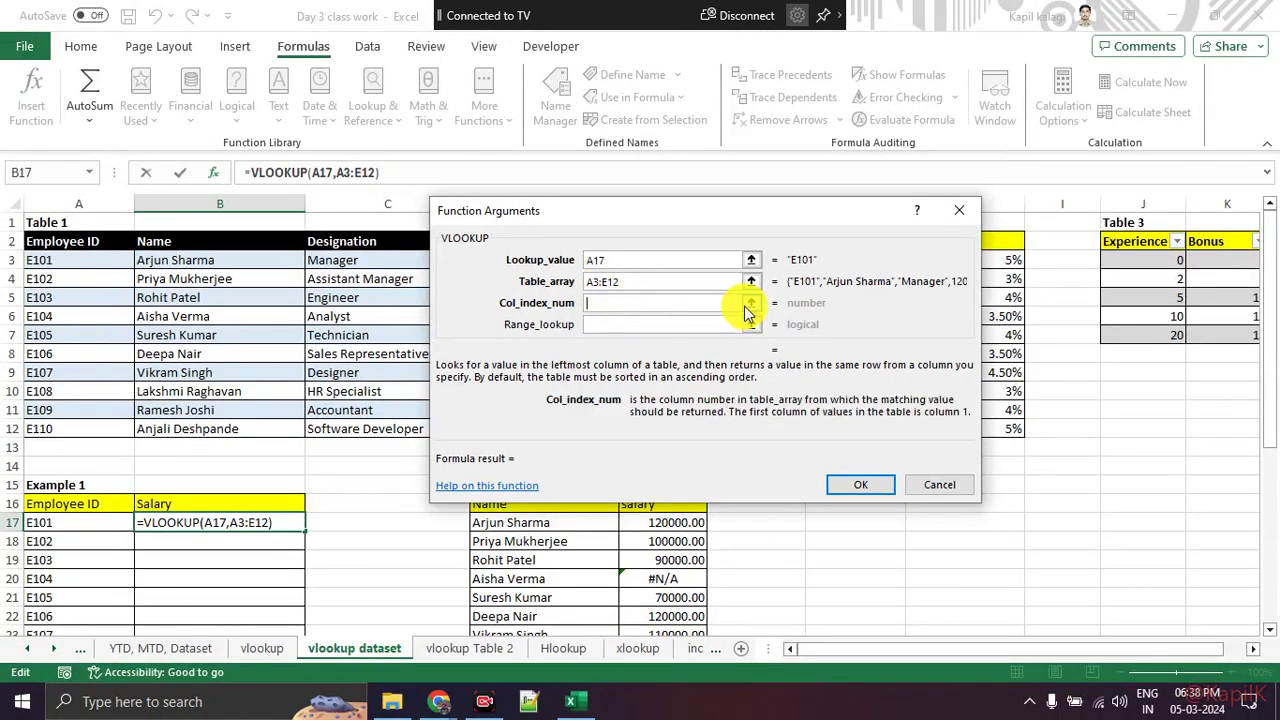
pyautogui.click(751, 303)
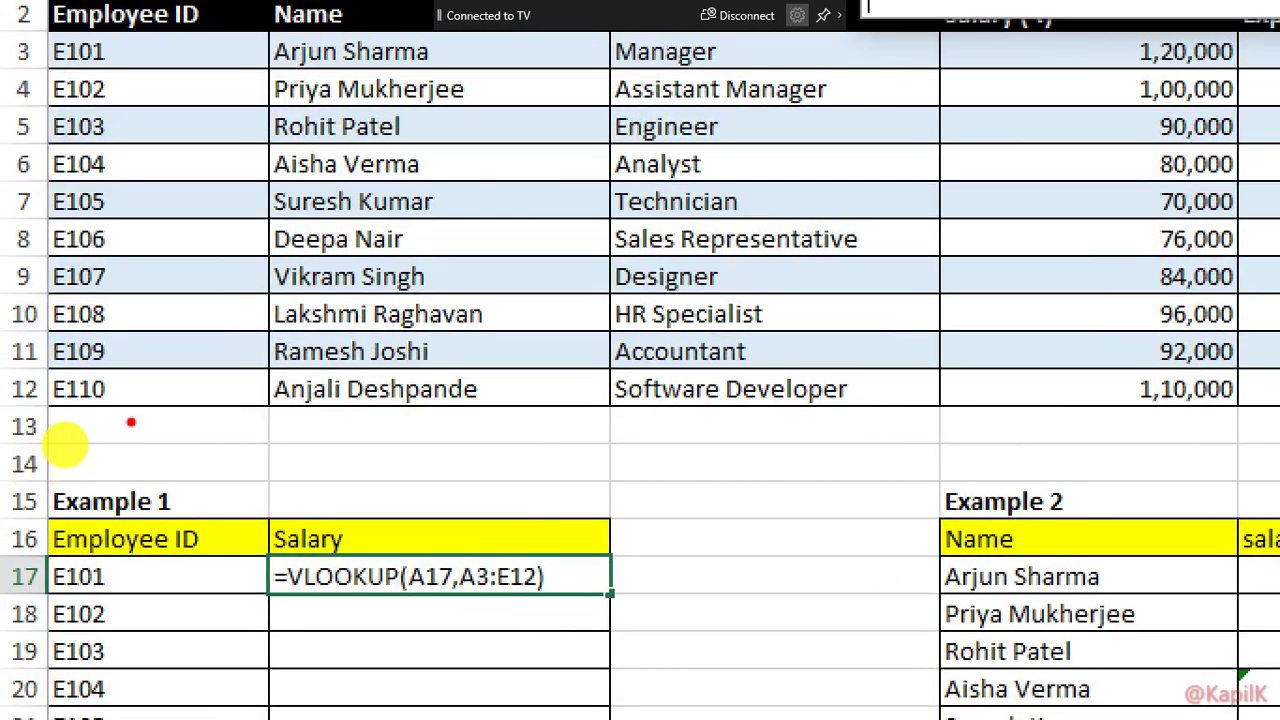
pyautogui.moveTo(130, 422)
pyautogui.mouseDown()
pyautogui.moveTo(170, 458)
pyautogui.moveTo(210, 460)
pyautogui.mouseUp()
pyautogui.moveTo(396, 432); pyautogui.dragTo(480, 480)
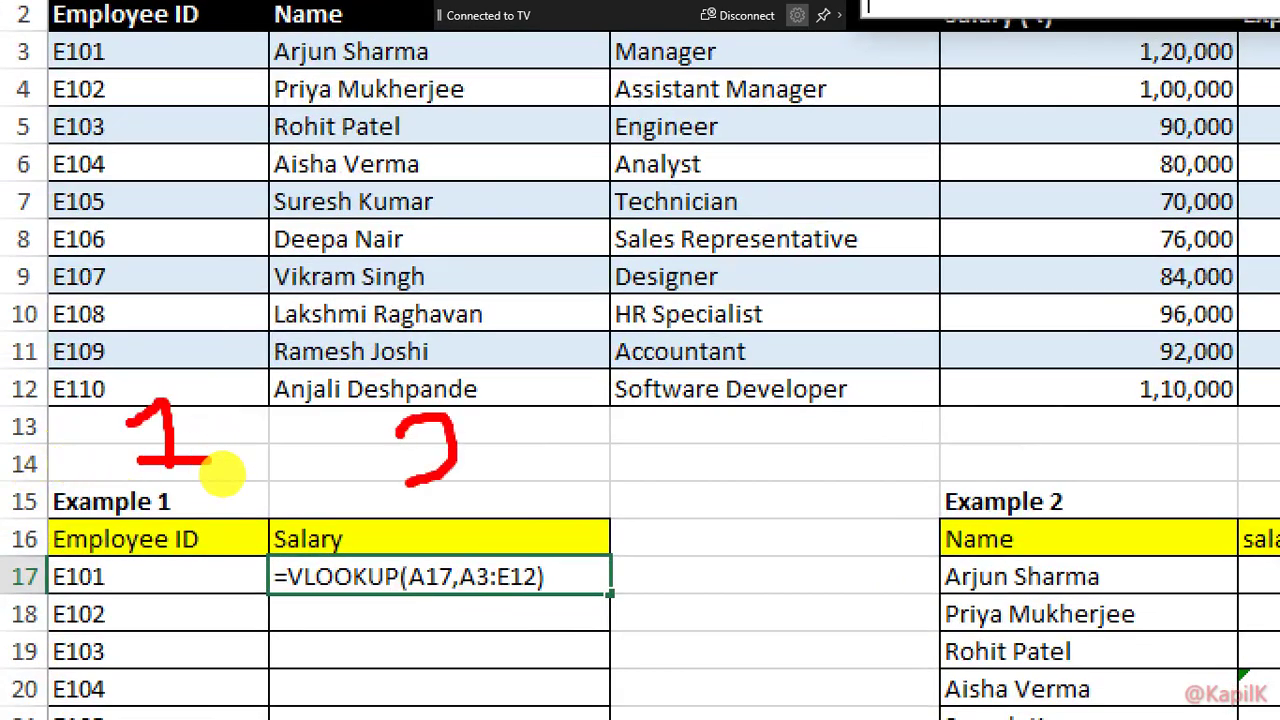
pyautogui.moveTo(750, 422)
pyautogui.mouseDown()
pyautogui.moveTo(800, 455)
pyautogui.moveTo(758, 490)
pyautogui.mouseUp()
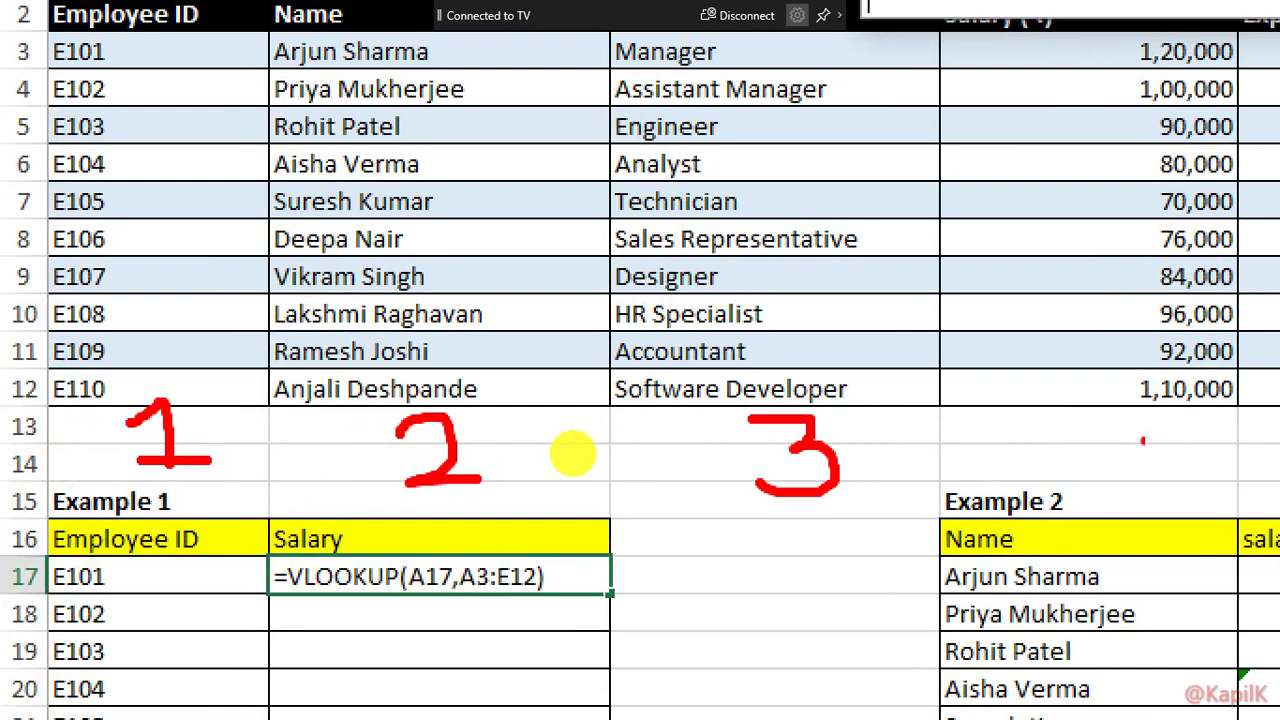
pyautogui.moveTo(1105, 424); pyautogui.dragTo(1128, 461)
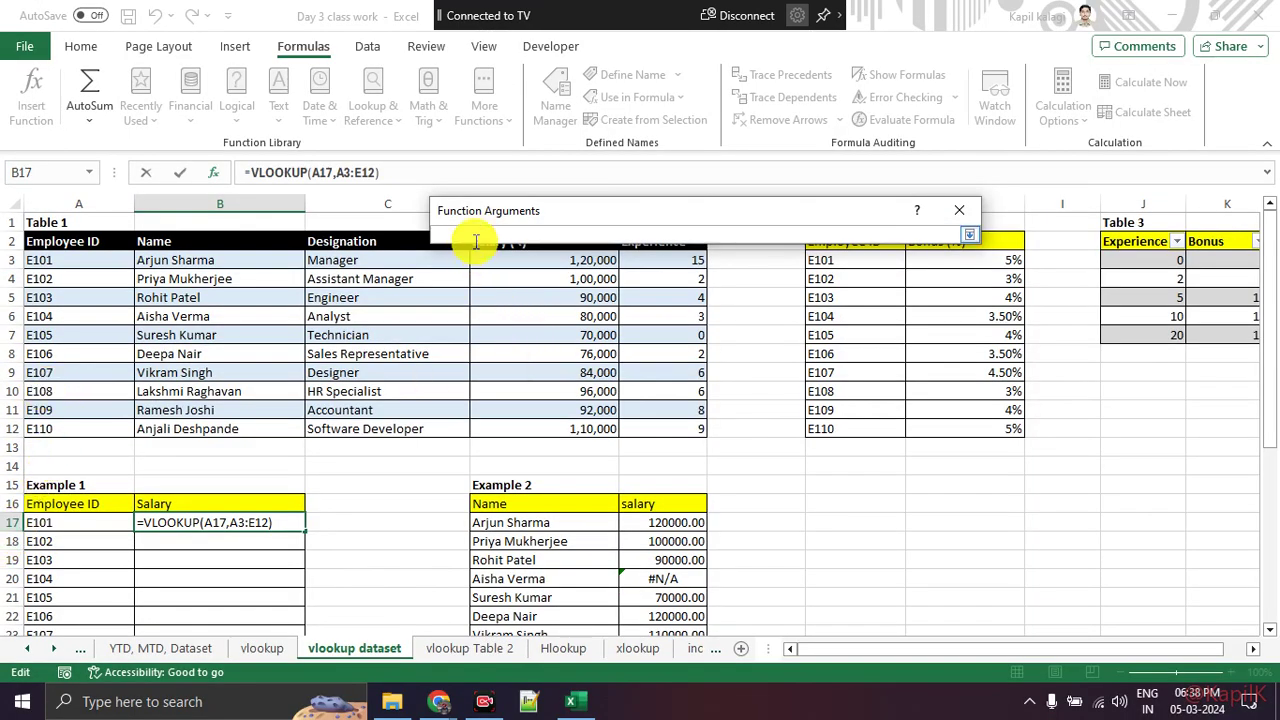
pyautogui.click(969, 234)
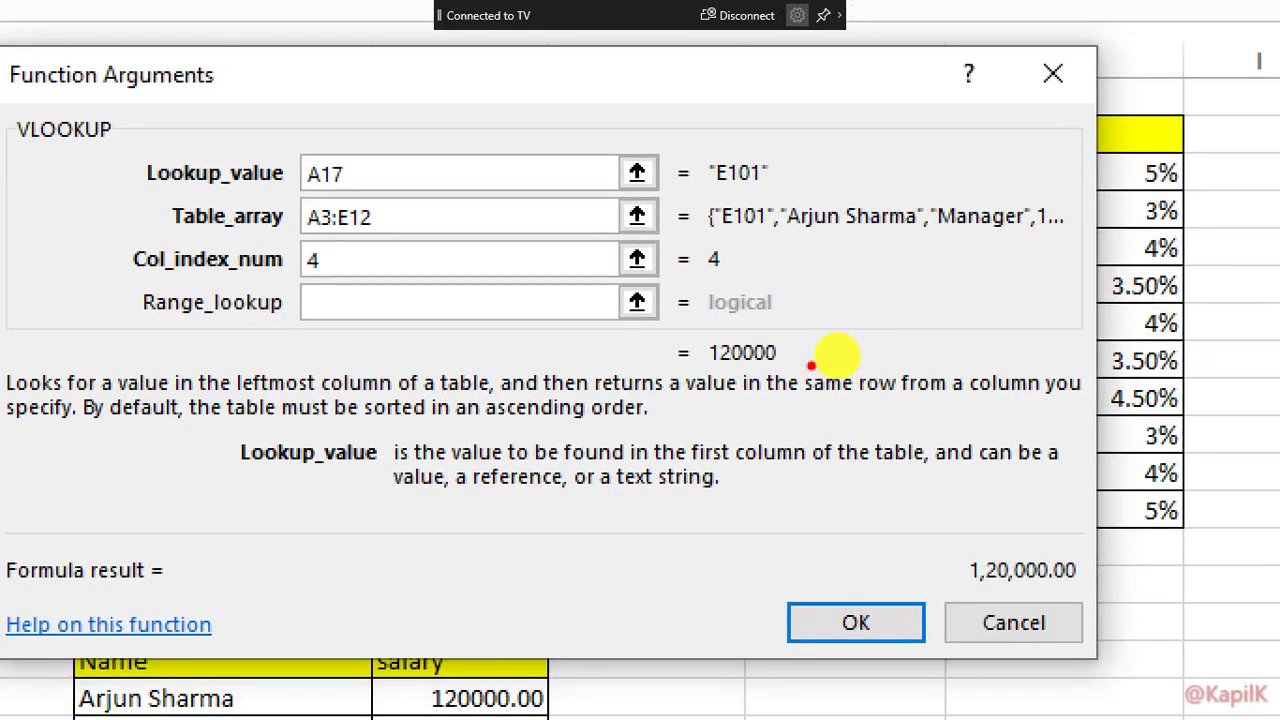
pyautogui.moveTo(850, 341); pyautogui.dragTo(838, 348)
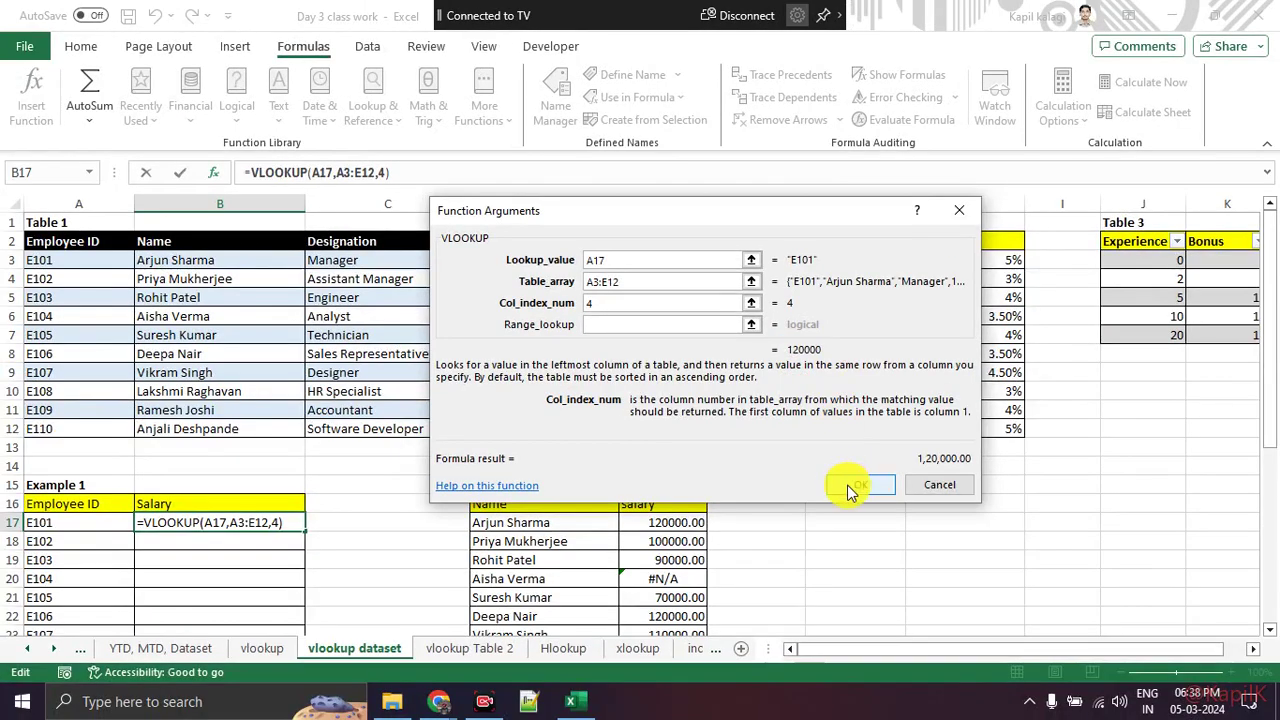
pyautogui.click(847, 485)
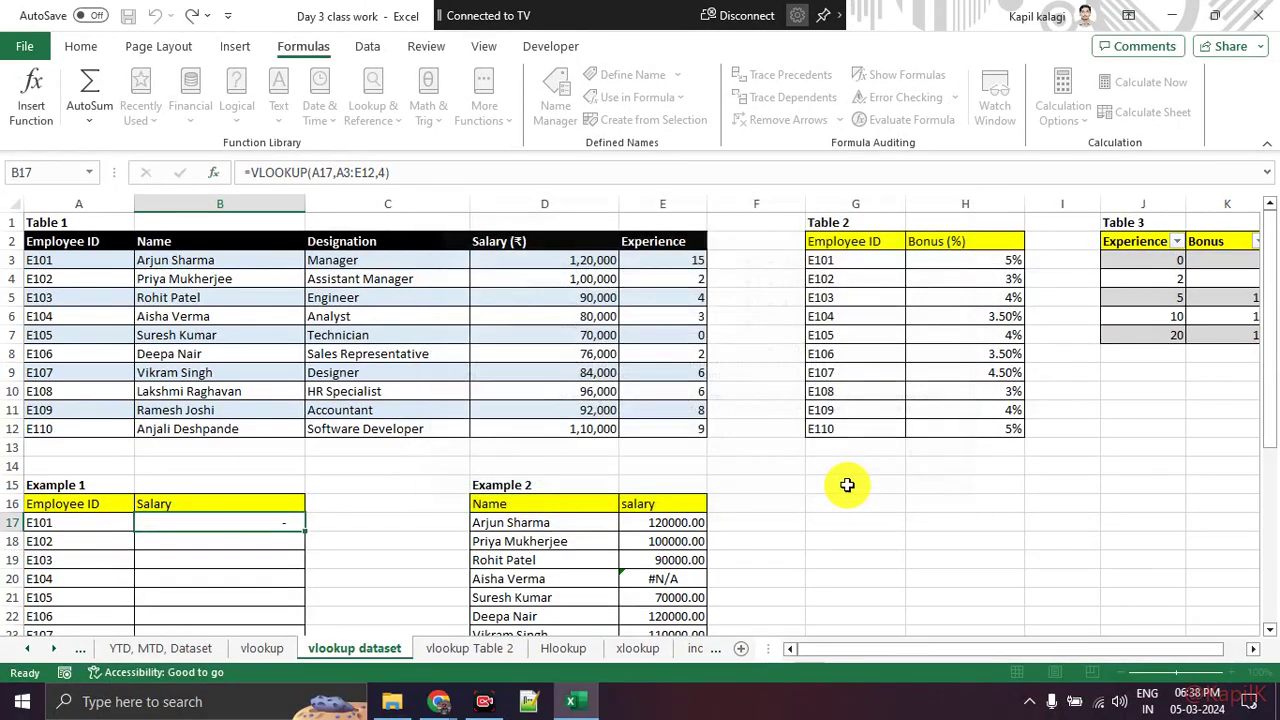
pyautogui.scroll(-1, 430, 400)
pyautogui.scroll(-1, 434, 400)
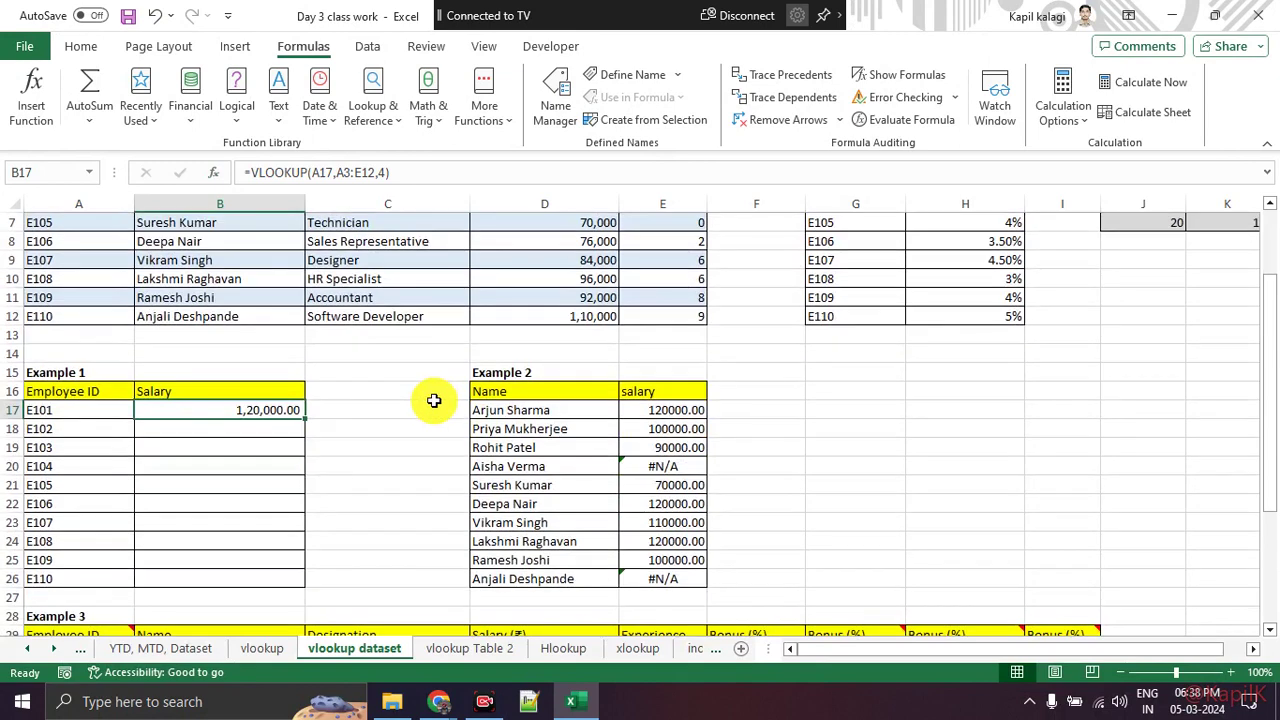
pyautogui.click(380, 422)
pyautogui.click(266, 411)
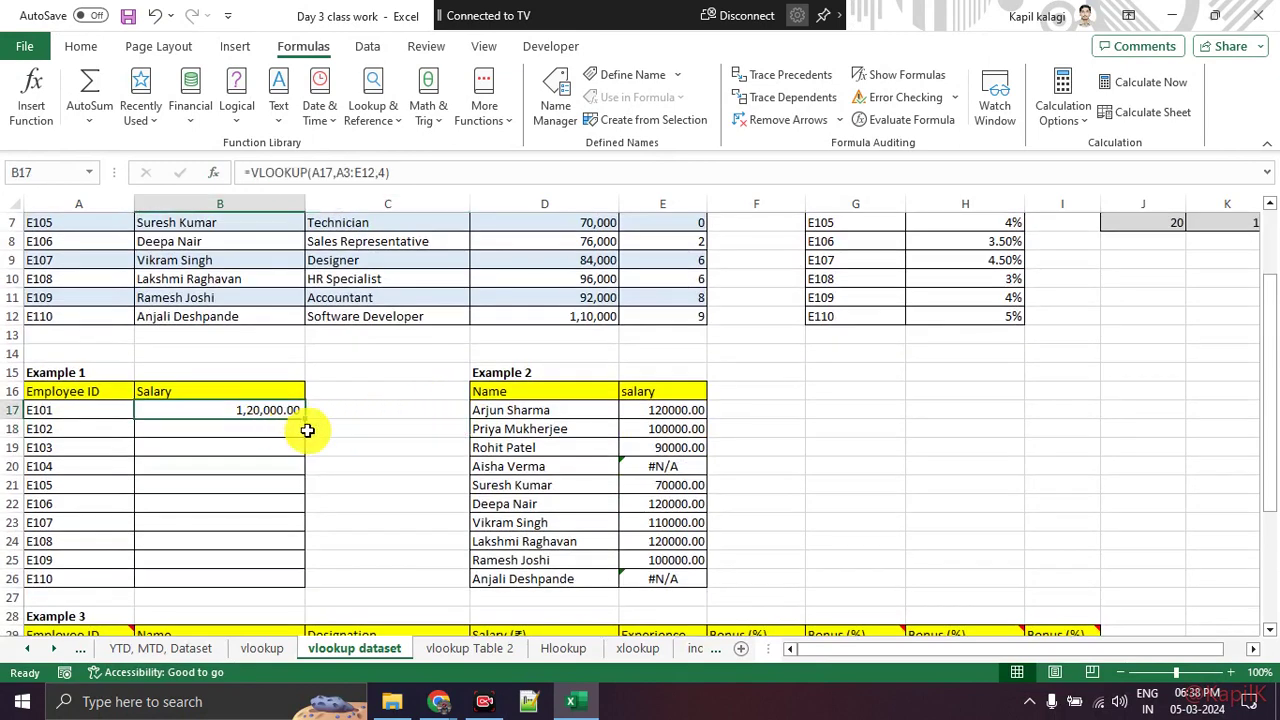
pyautogui.click(238, 430)
pyautogui.click(246, 451)
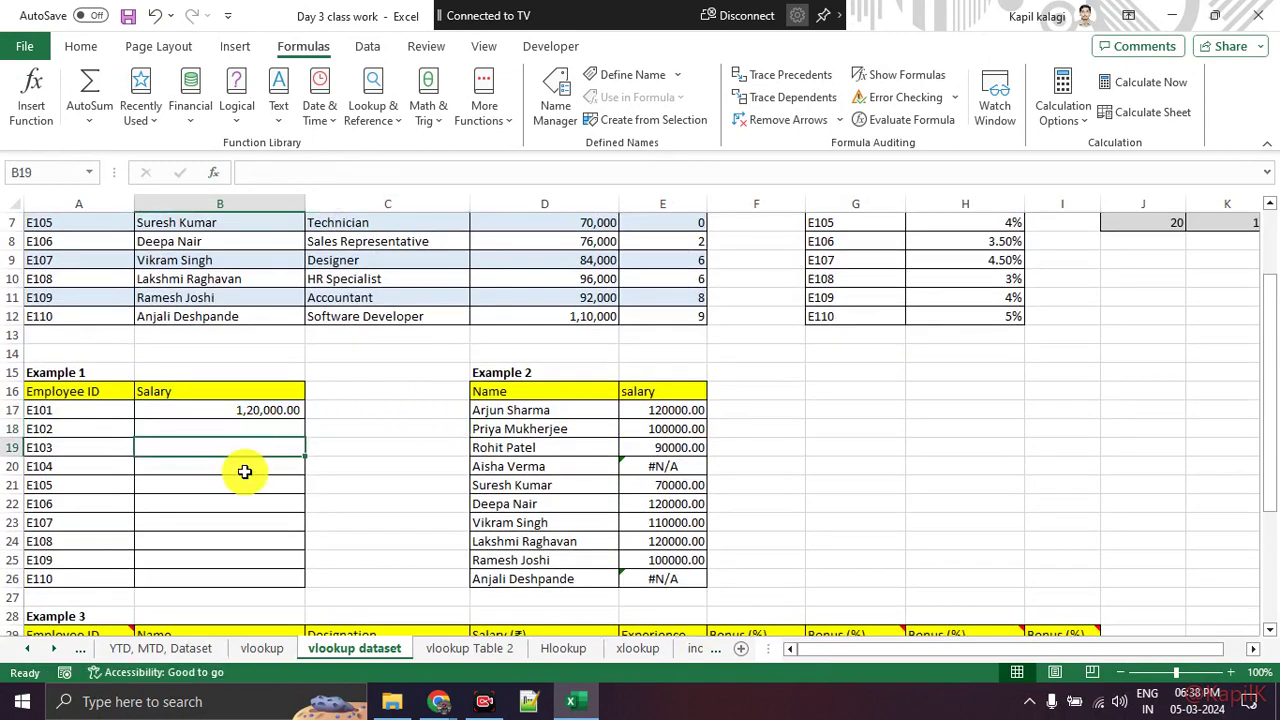
pyautogui.click(250, 432)
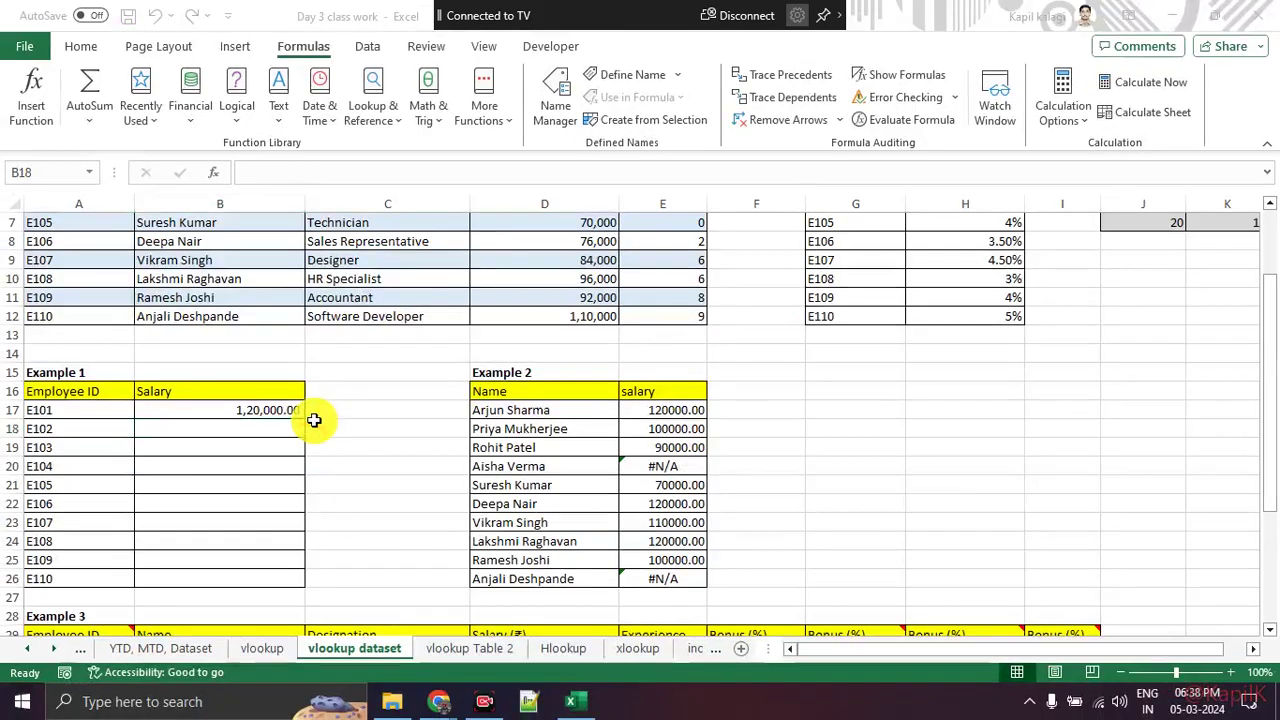
pyautogui.click(266, 414)
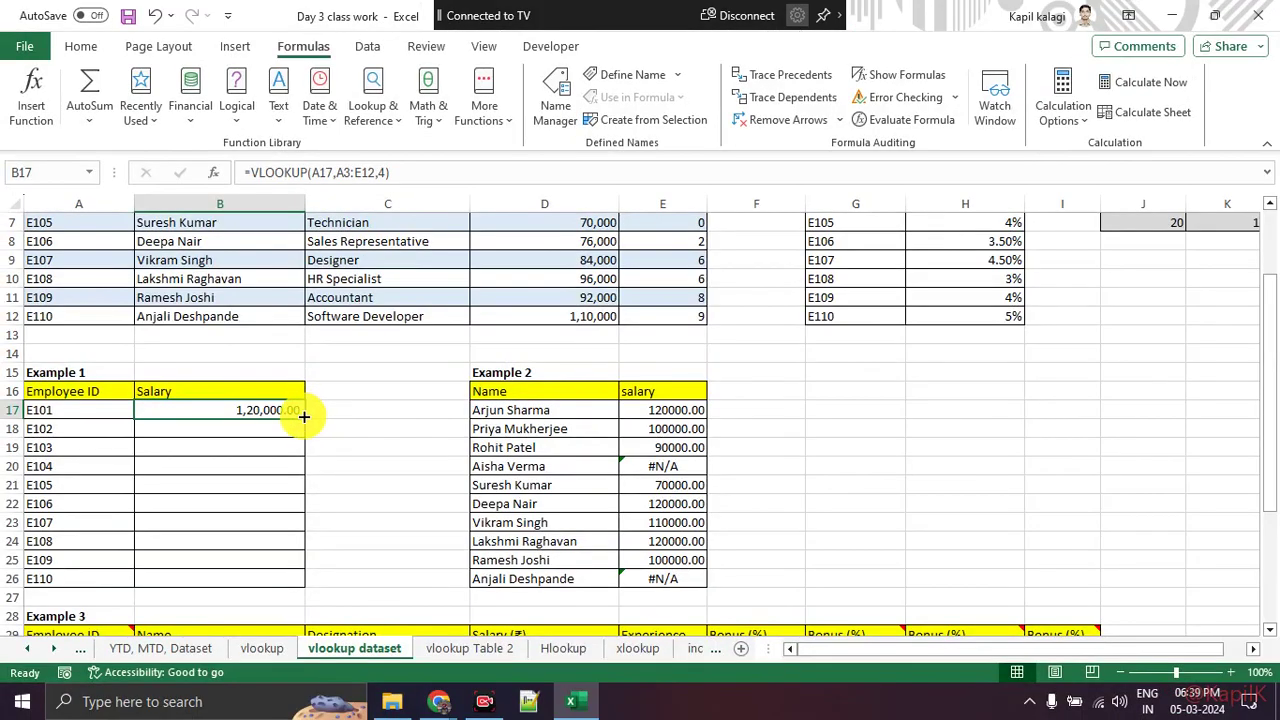
pyautogui.doubleClick(303, 413)
pyautogui.click(380, 418)
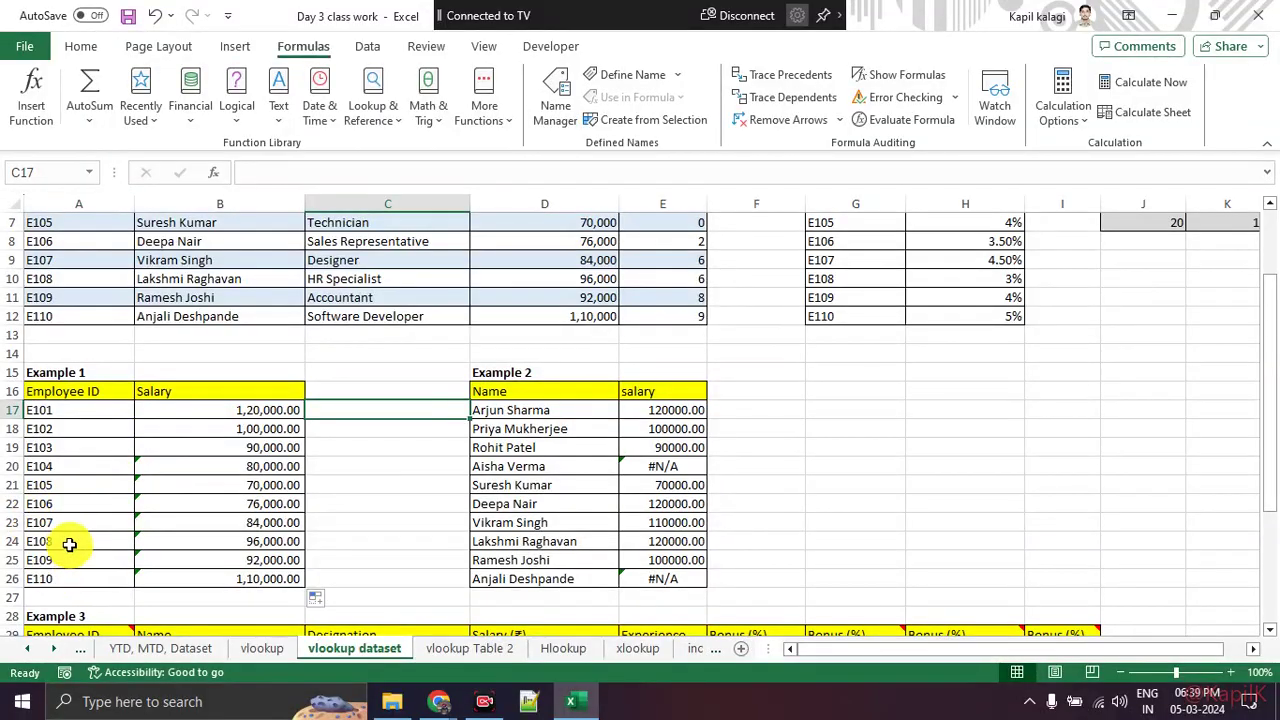
pyautogui.click(69, 544)
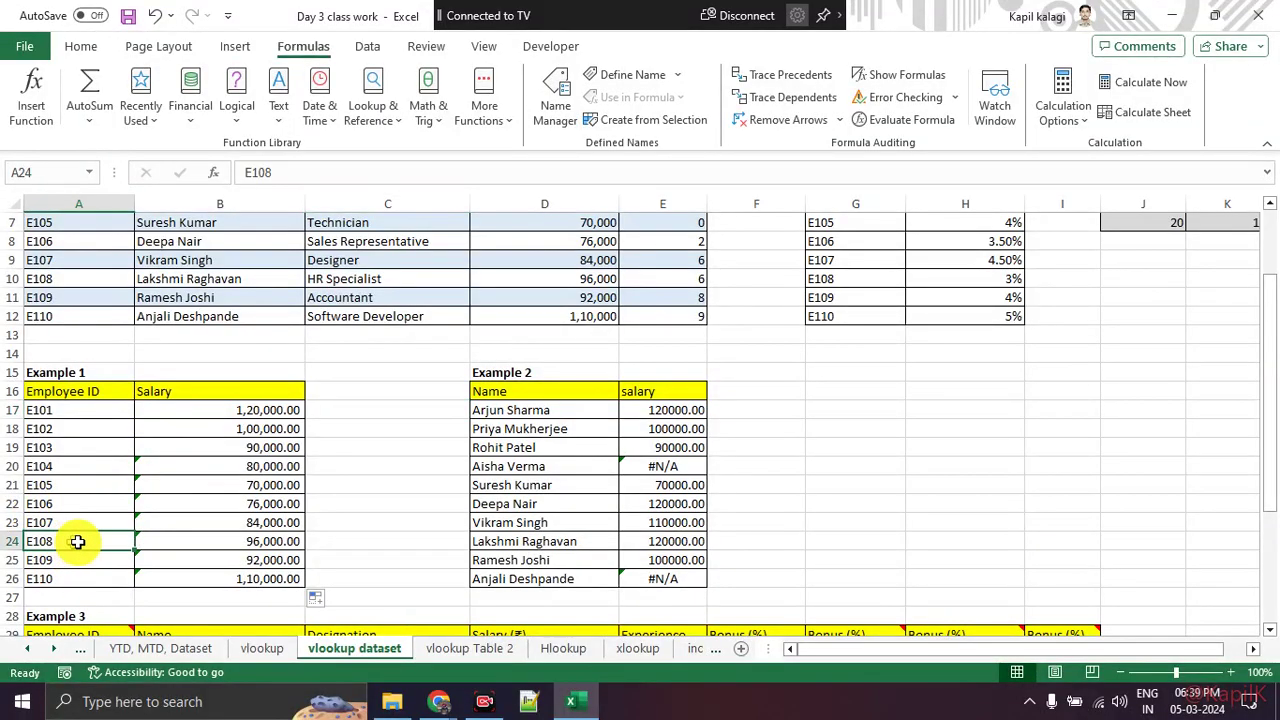
pyautogui.scroll(1, 300, 515)
pyautogui.scroll(1, 300, 515)
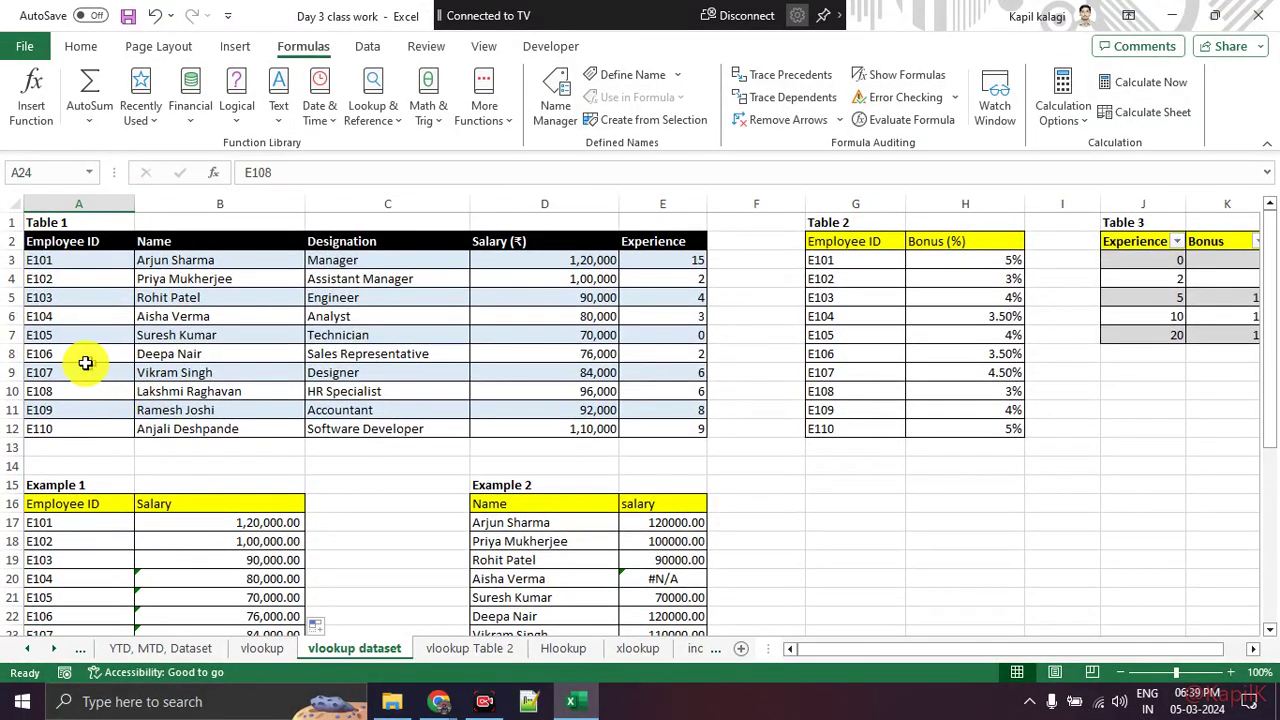
pyautogui.click(78, 390)
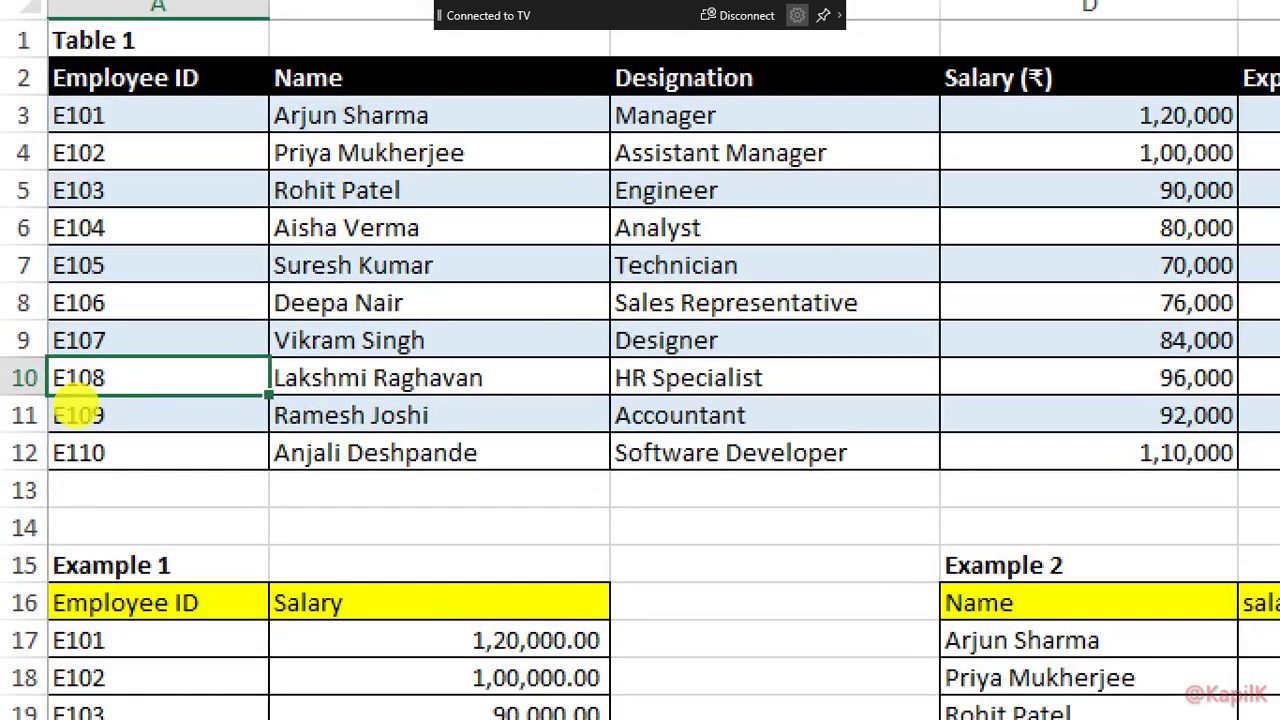
pyautogui.moveTo(79, 391); pyautogui.dragTo(540, 393)
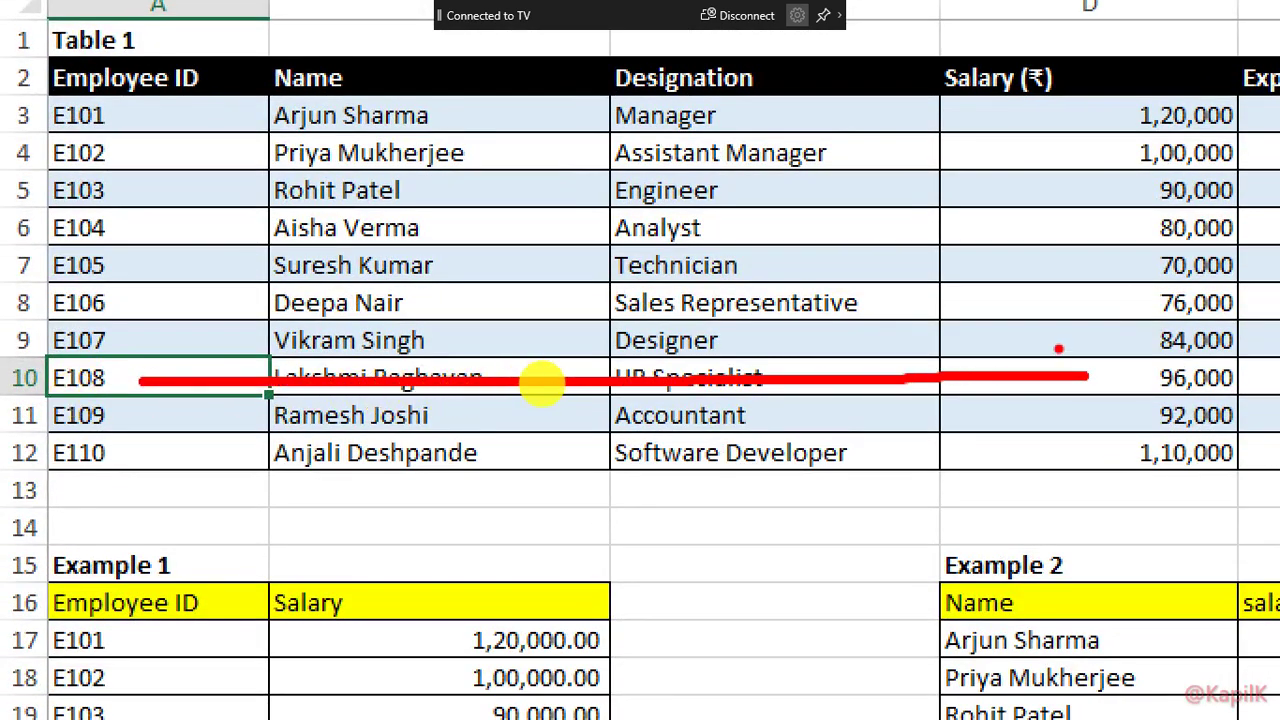
pyautogui.moveTo(1055, 348); pyautogui.dragTo(1052, 414)
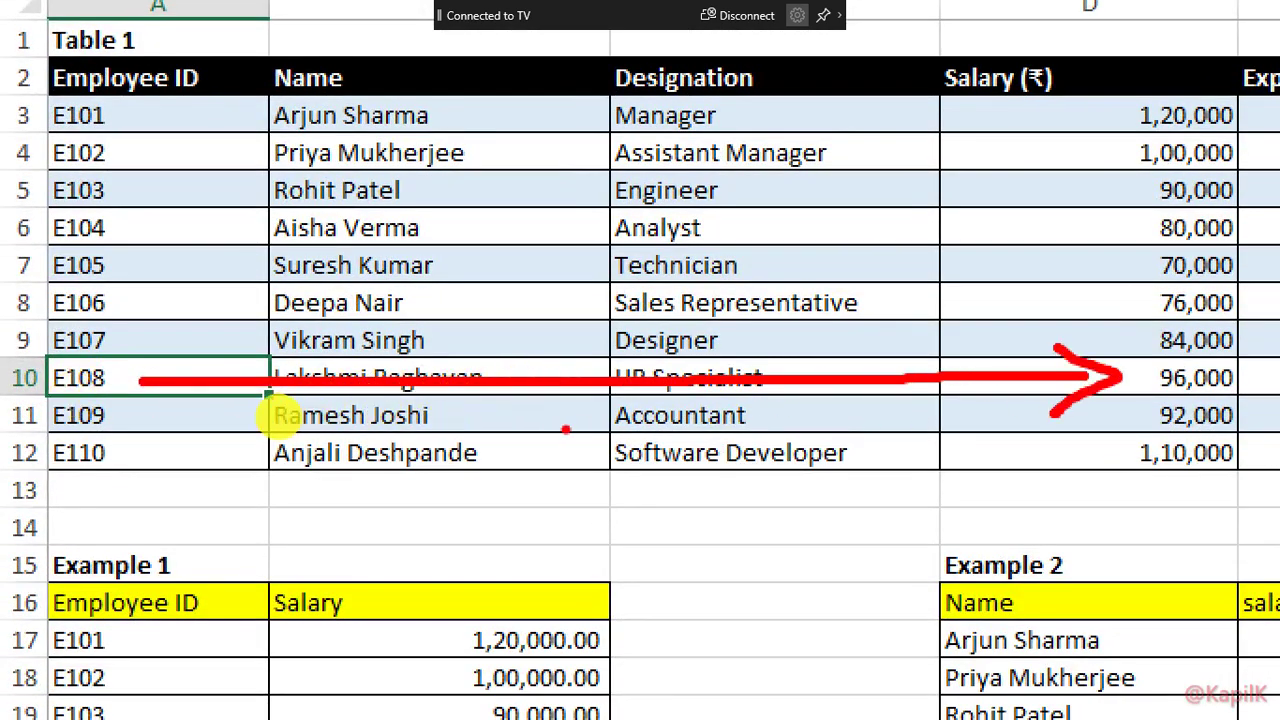
pyautogui.moveTo(118, 672)
pyautogui.mouseDown()
pyautogui.moveTo(408, 682)
pyautogui.moveTo(430, 715)
pyautogui.mouseUp()
pyautogui.moveTo(128, 152)
pyautogui.mouseDown()
pyautogui.moveTo(1082, 150)
pyautogui.moveTo(1062, 175)
pyautogui.mouseUp()
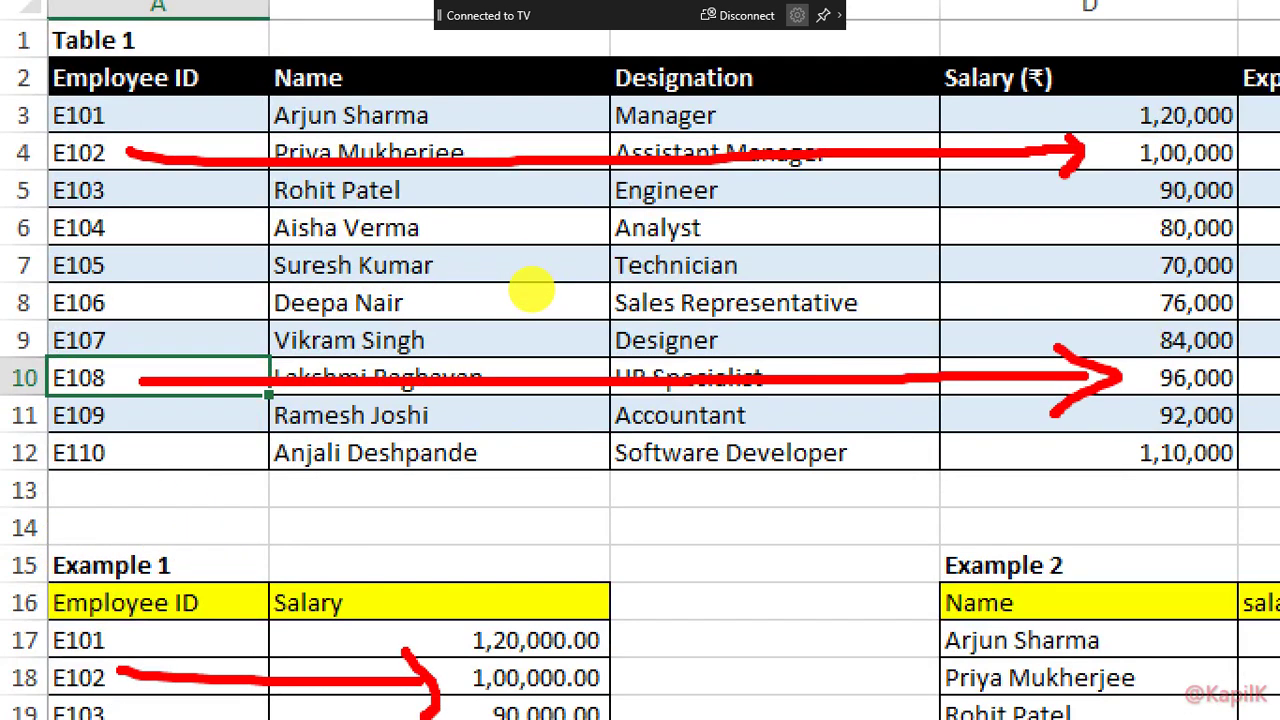
pyautogui.press('Escape')
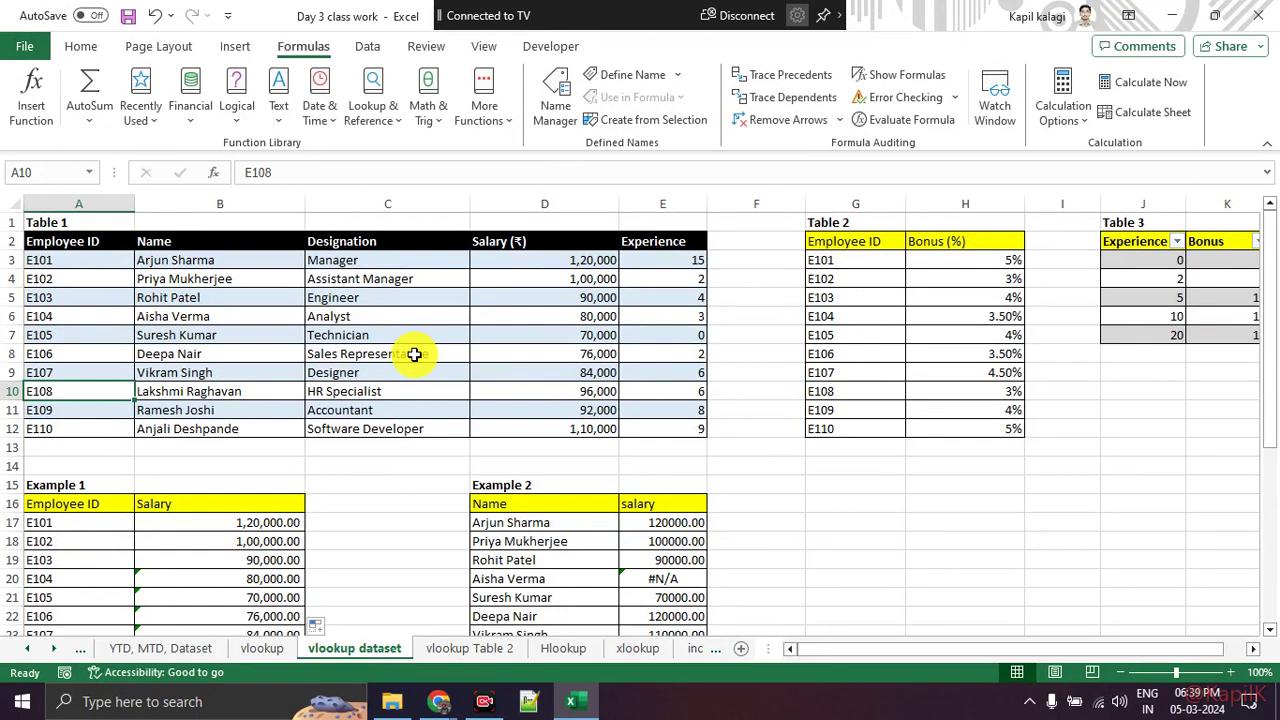
pyautogui.scroll(-2, 386, 386)
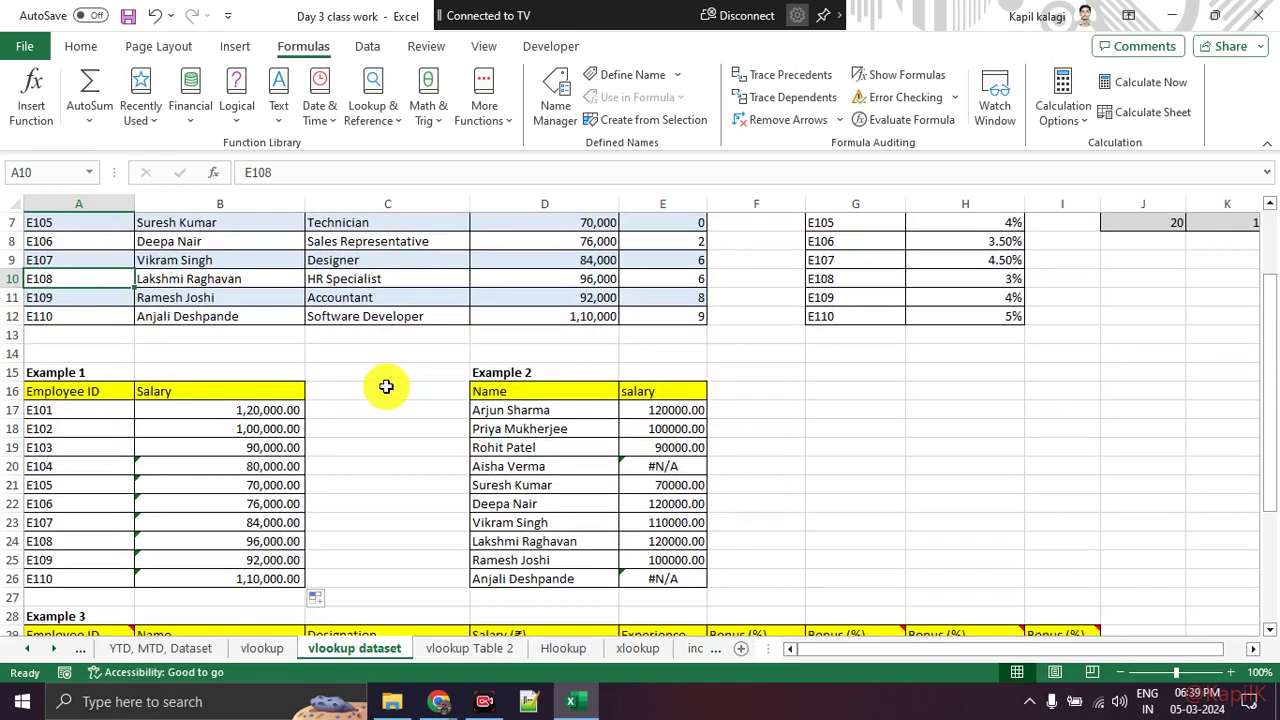
# Step: Enter the heading Designation in C16
pyautogui.click(382, 406)
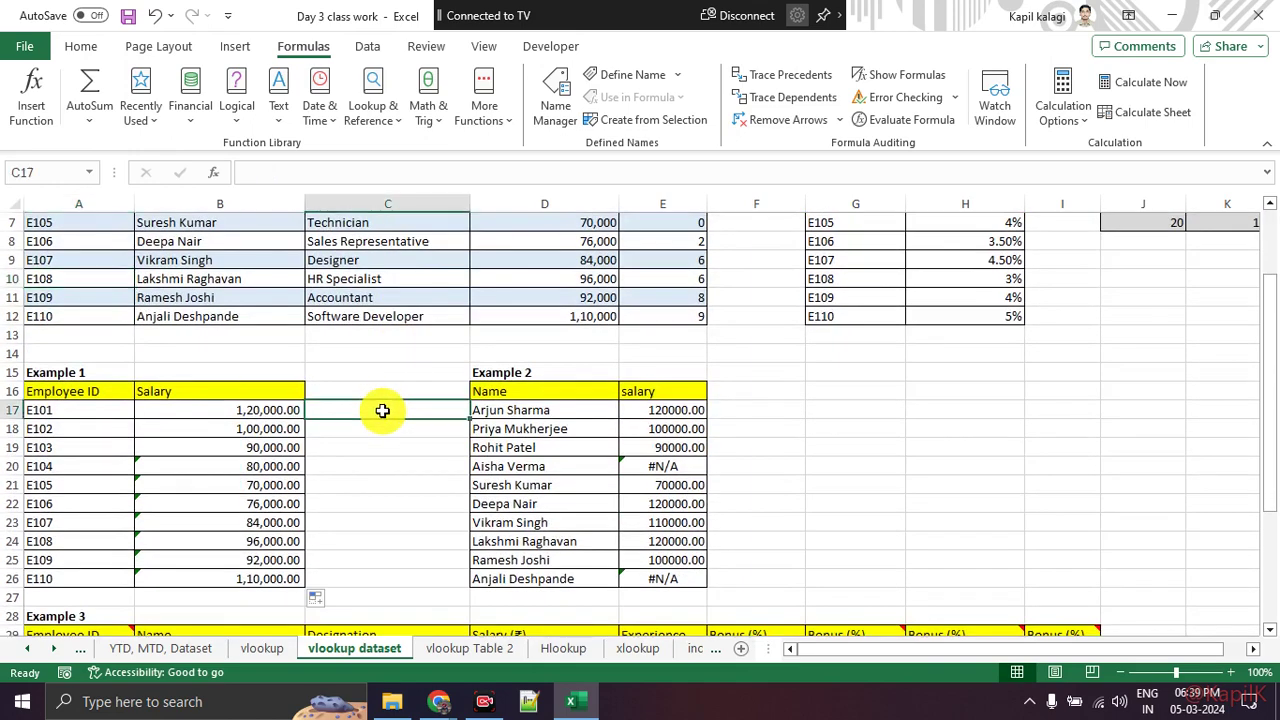
pyautogui.scroll(2, 381, 396)
pyautogui.scroll(-1, 378, 405)
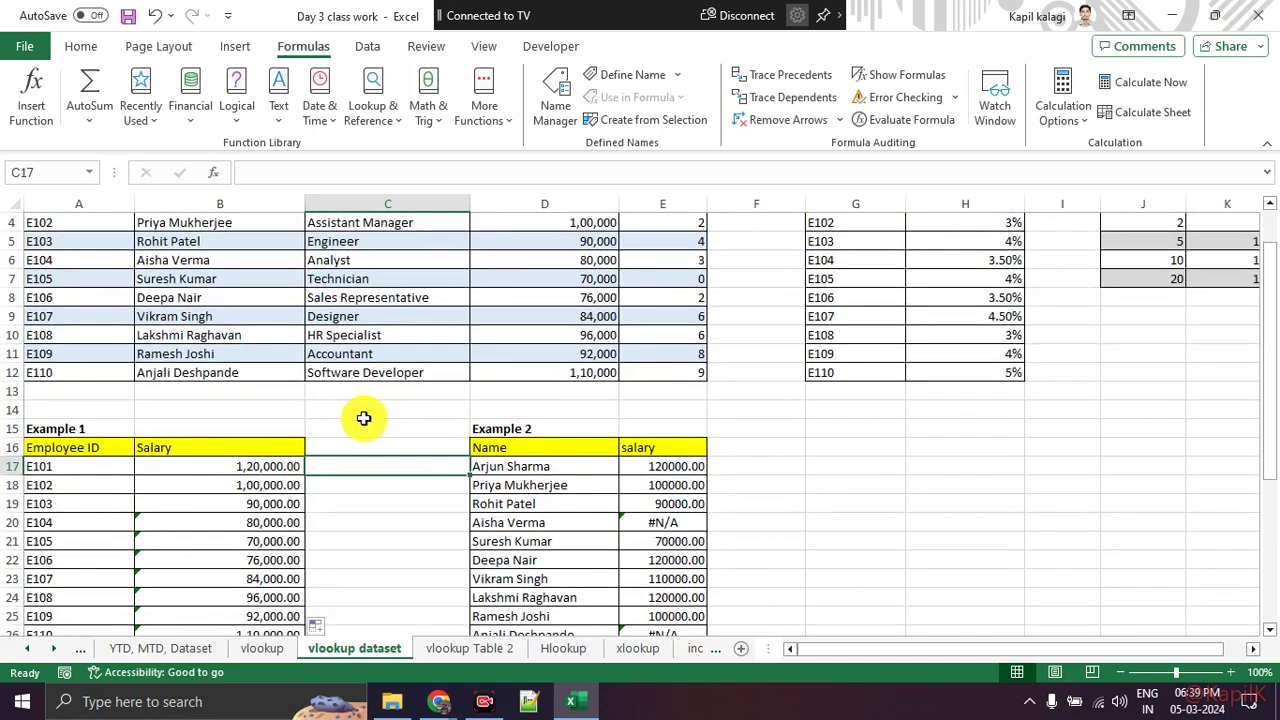
pyautogui.click(354, 446)
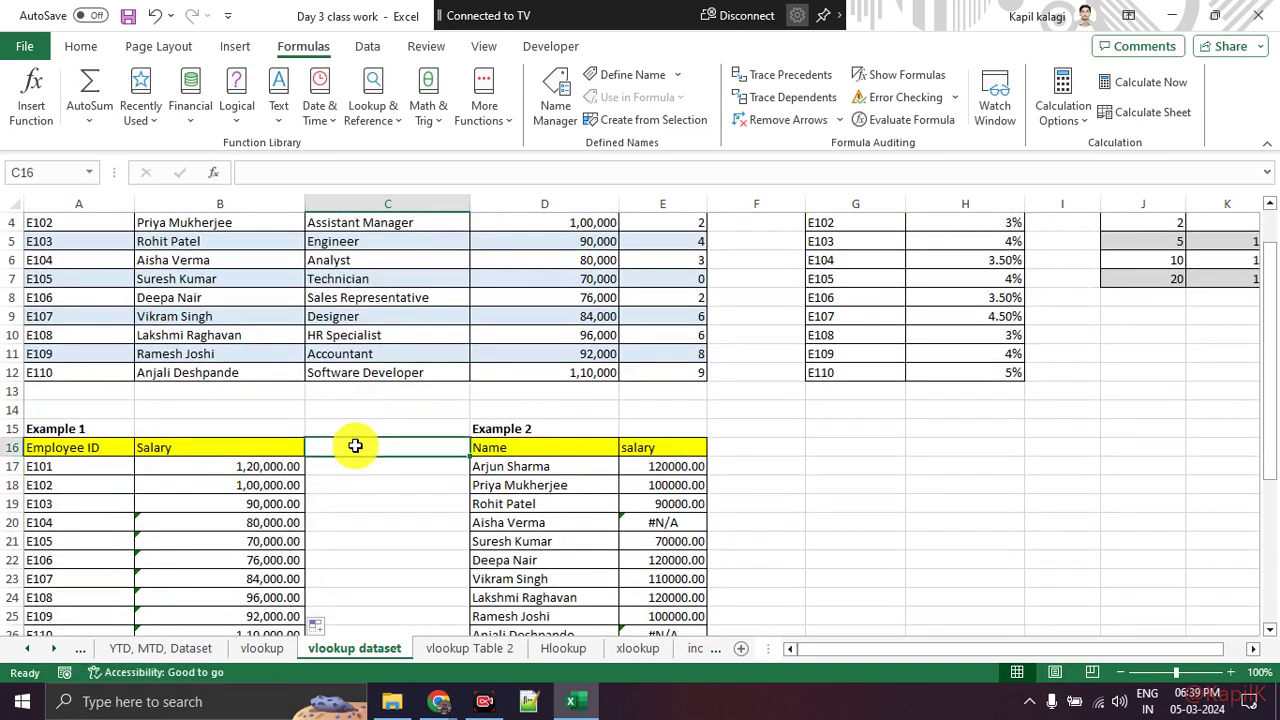
pyautogui.write('Designation')
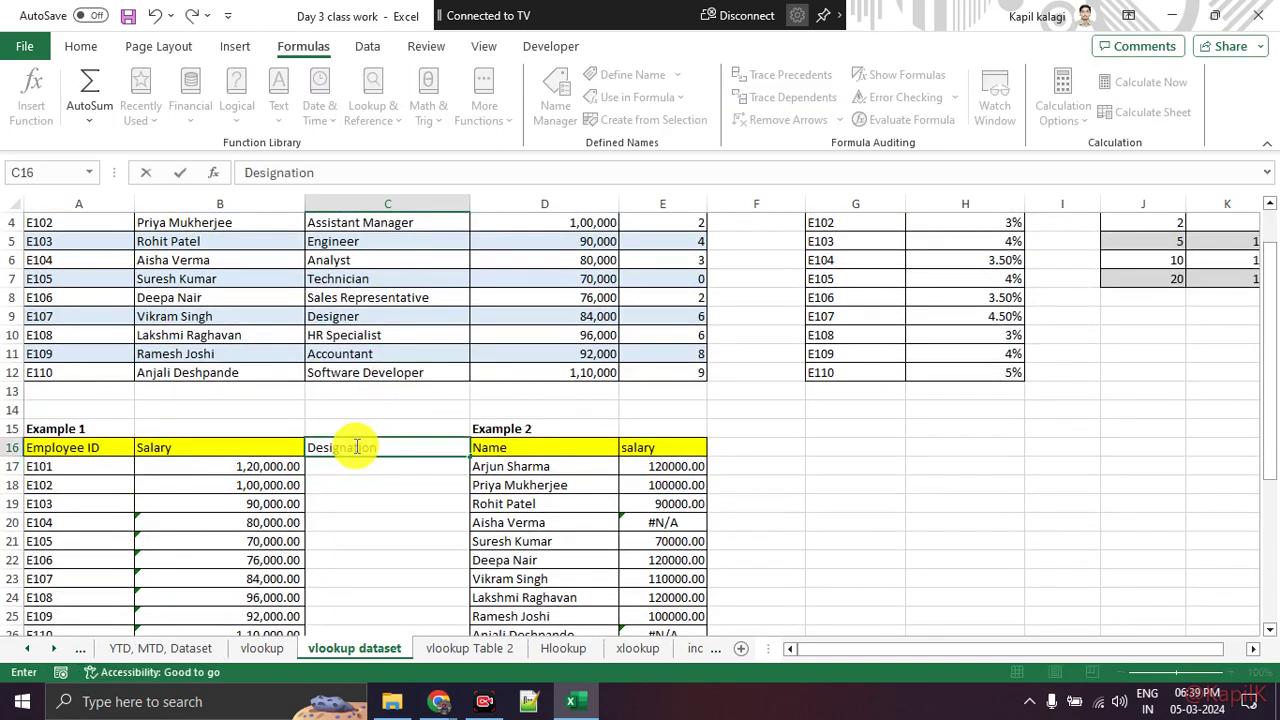
pyautogui.press('Return')
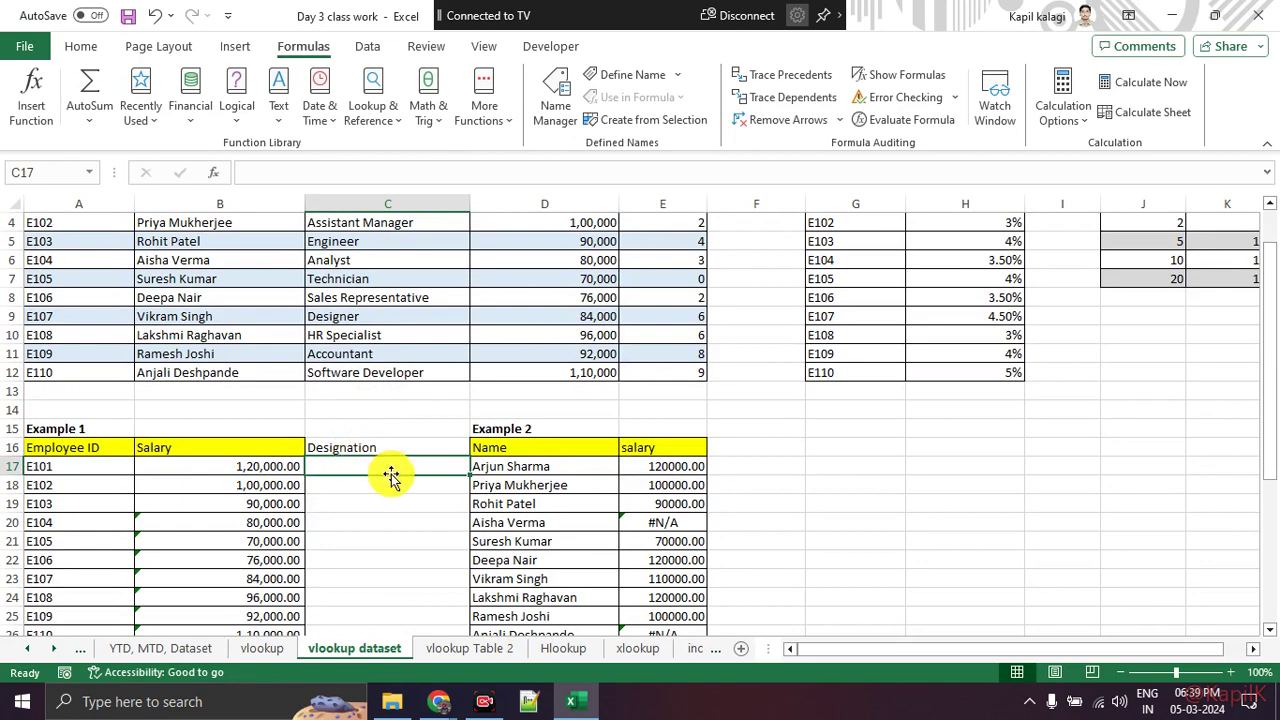
pyautogui.click(380, 449)
# Step: Clear Example 3's Name through Bonus values in rows 30–39
pyautogui.moveTo(377, 464); pyautogui.dragTo(366, 625)
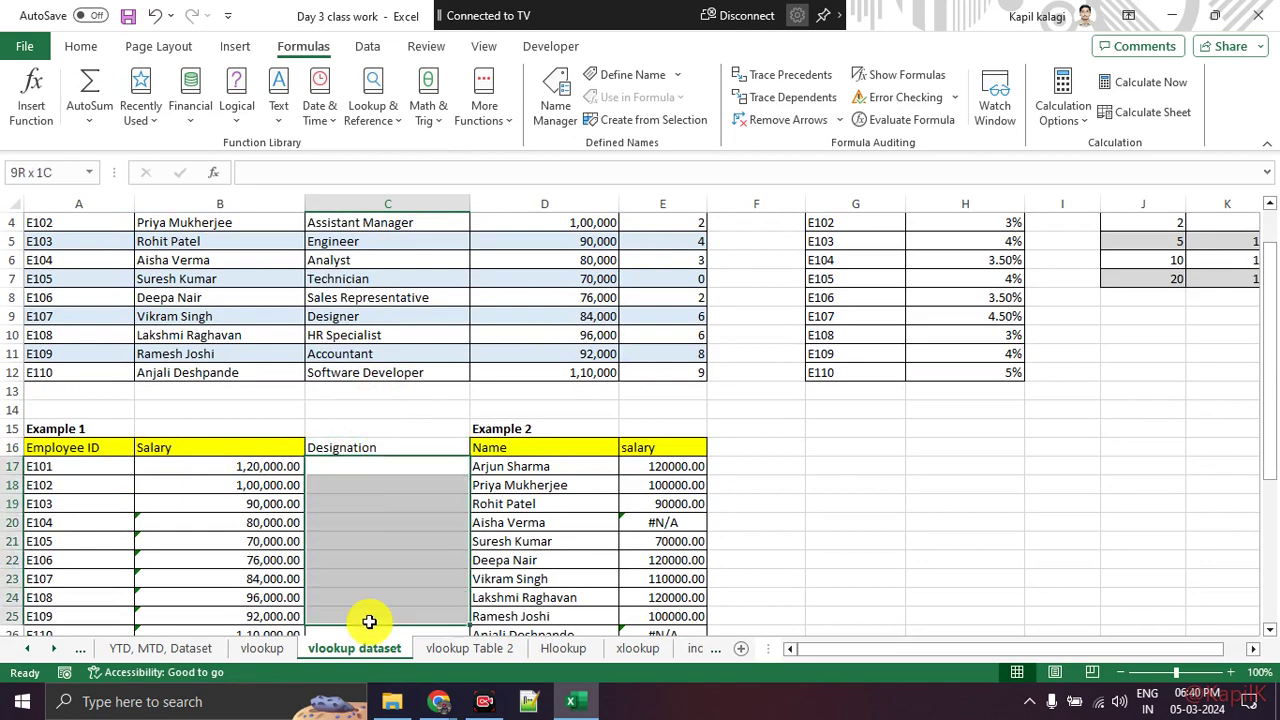
pyautogui.scroll(-2, 377, 537)
pyautogui.scroll(-2, 387, 514)
pyautogui.scroll(-2, 387, 514)
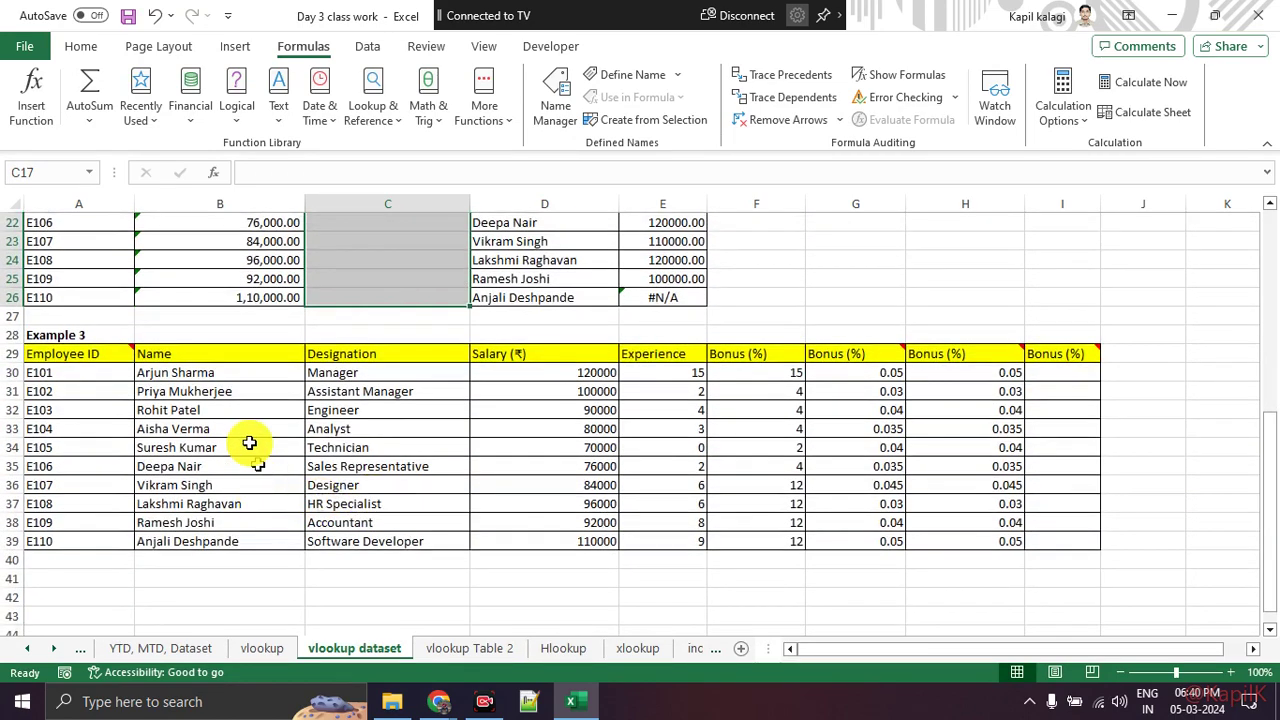
pyautogui.moveTo(234, 372); pyautogui.dragTo(1105, 559)
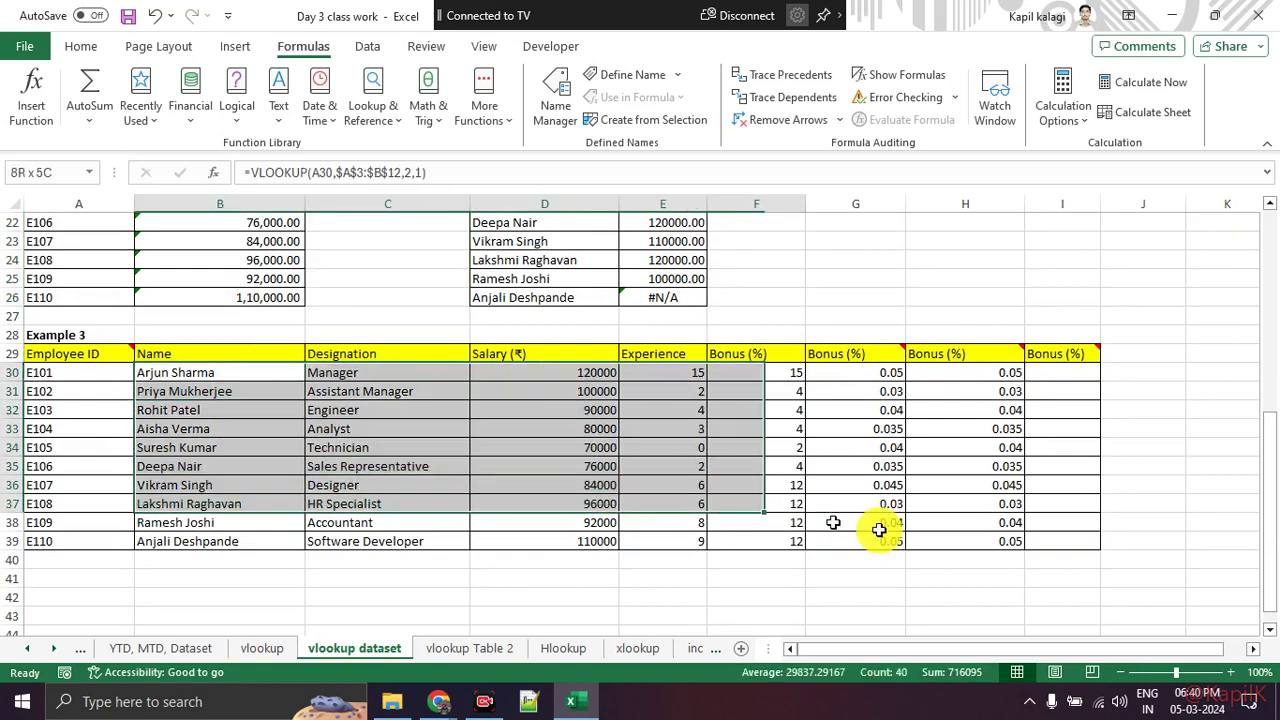
pyautogui.press('Delete')
pyautogui.click(348, 484)
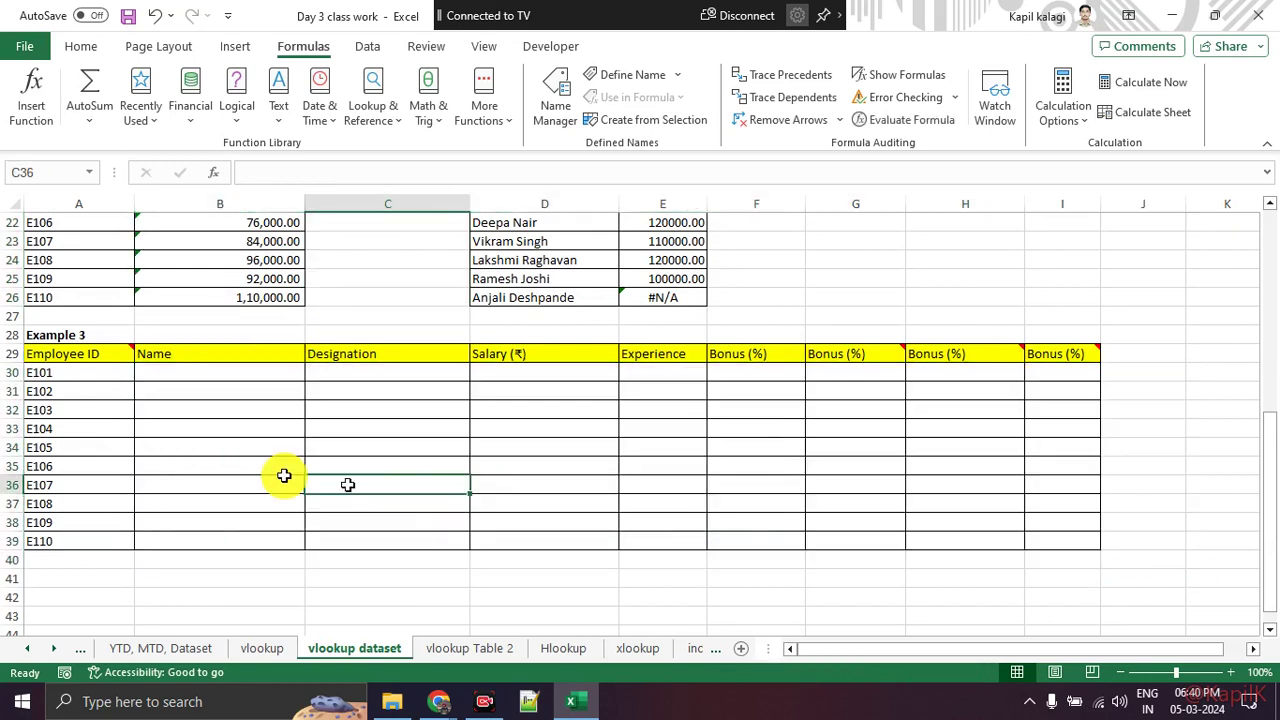
# Step: Select Example 3's Employee IDs and empty Name cells, then highlight Table 1
pyautogui.moveTo(66, 380); pyautogui.dragTo(77, 563)
pyautogui.click(214, 540)
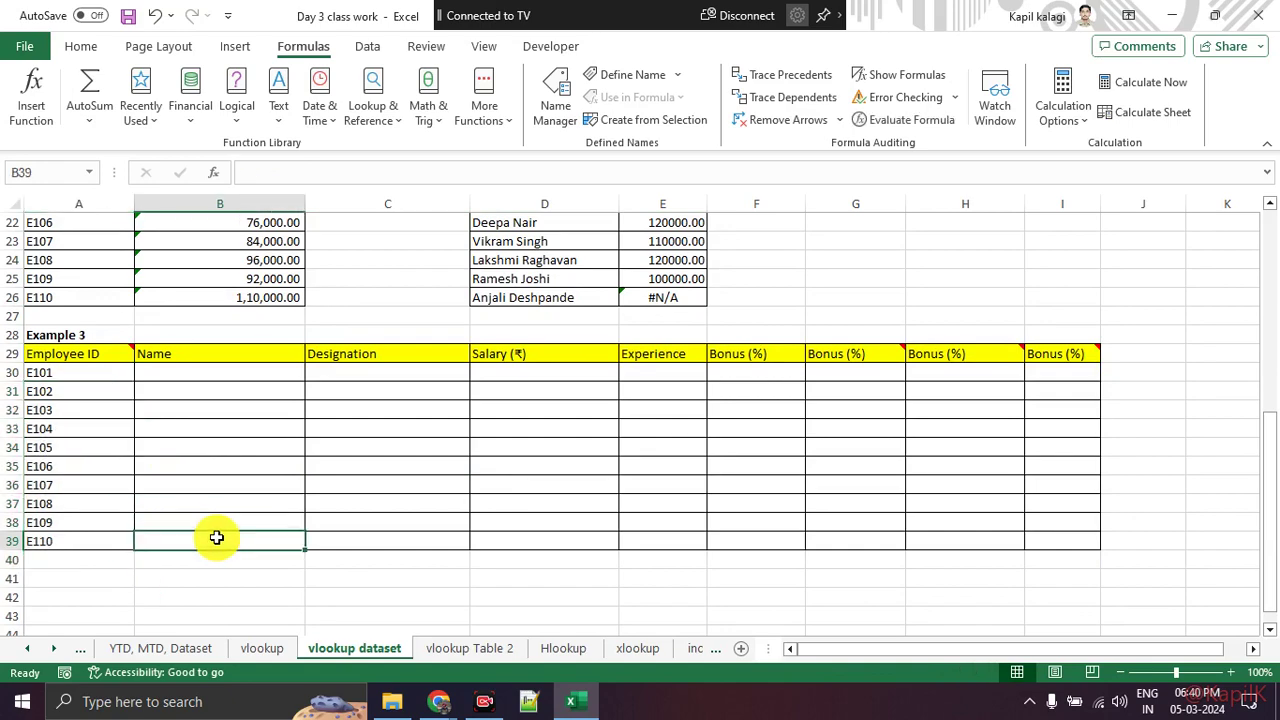
pyautogui.moveTo(200, 374); pyautogui.dragTo(214, 523)
pyautogui.scroll(7, 266, 489)
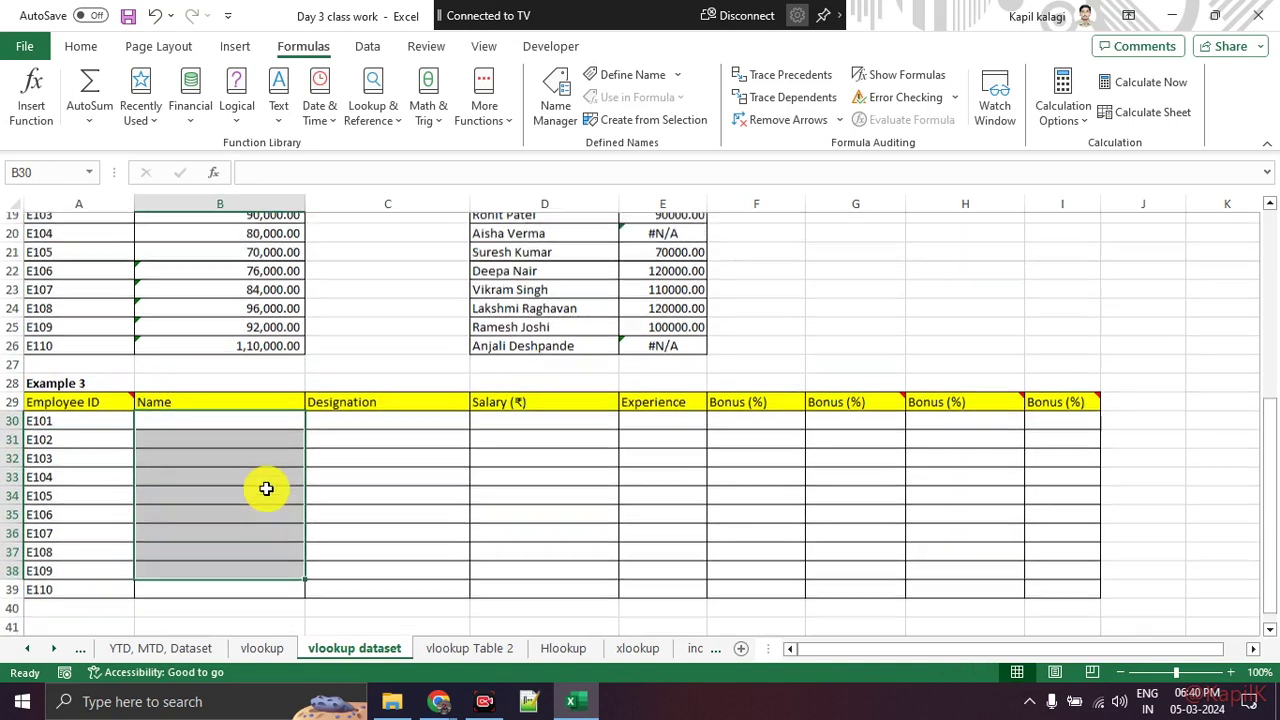
pyautogui.moveTo(84, 245); pyautogui.dragTo(676, 432)
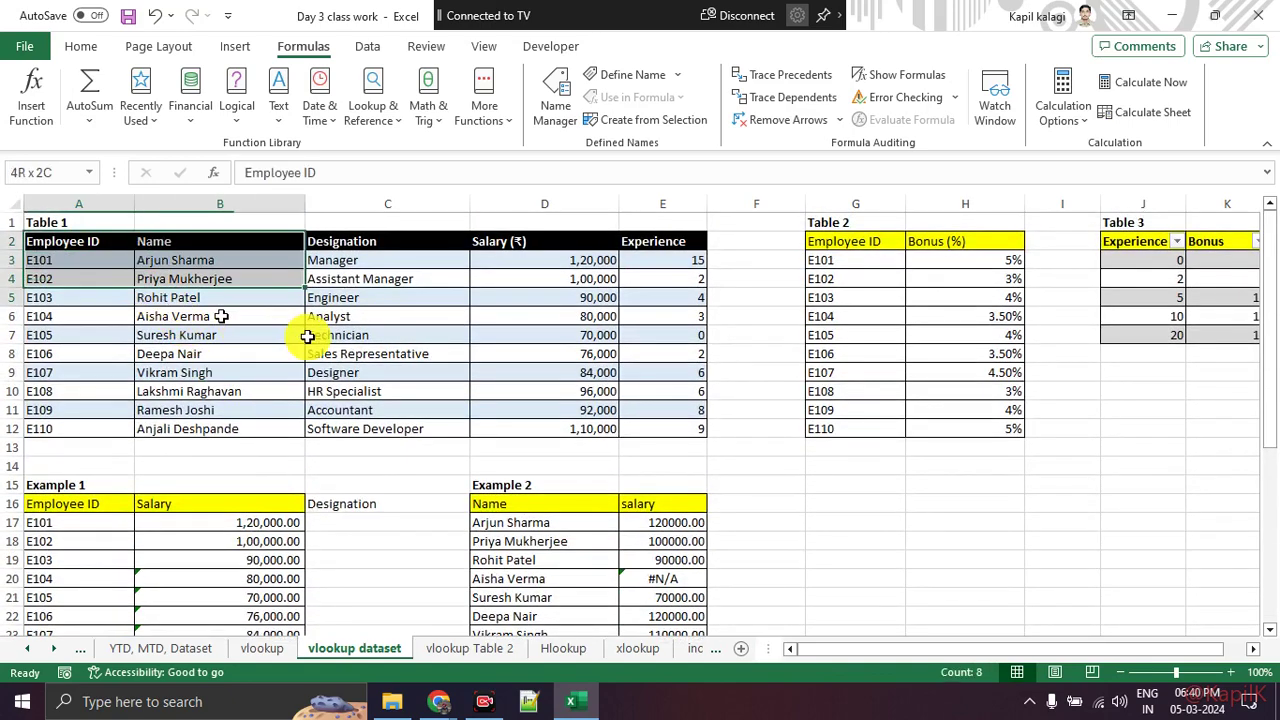
pyautogui.scroll(-2, 277, 403)
pyautogui.scroll(-3, 254, 460)
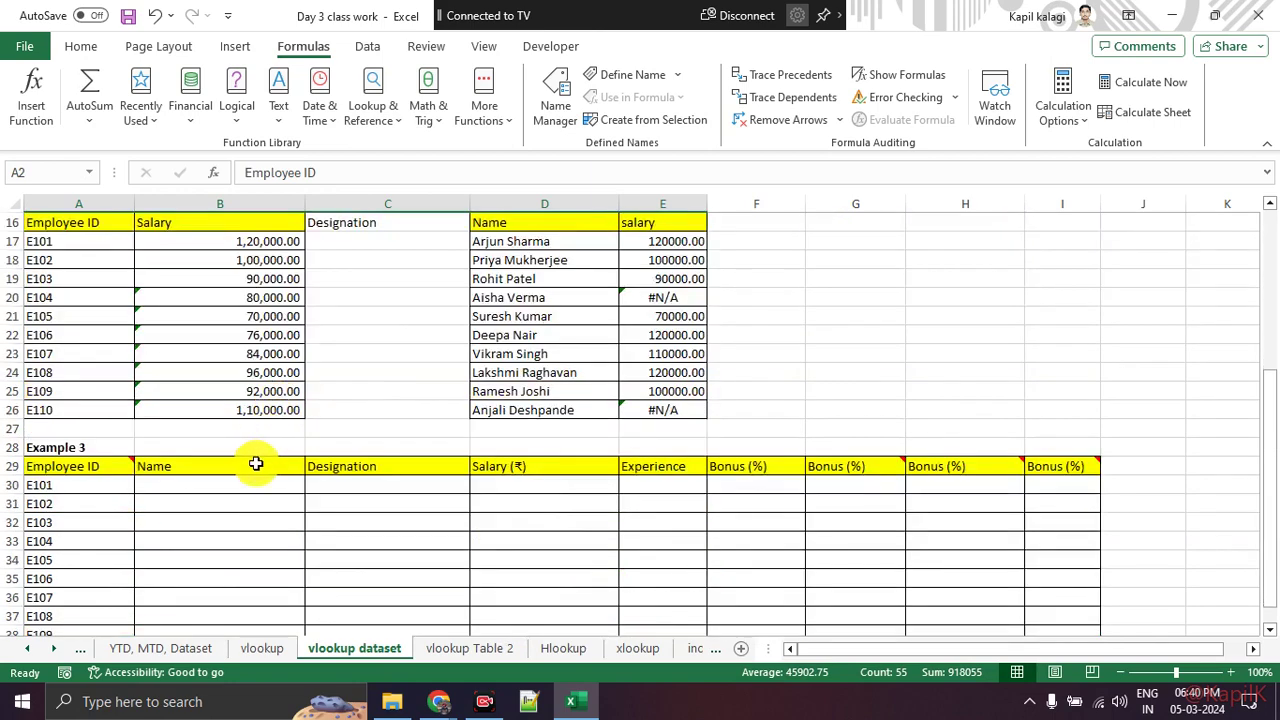
pyautogui.scroll(-2, 251, 457)
pyautogui.click(248, 466)
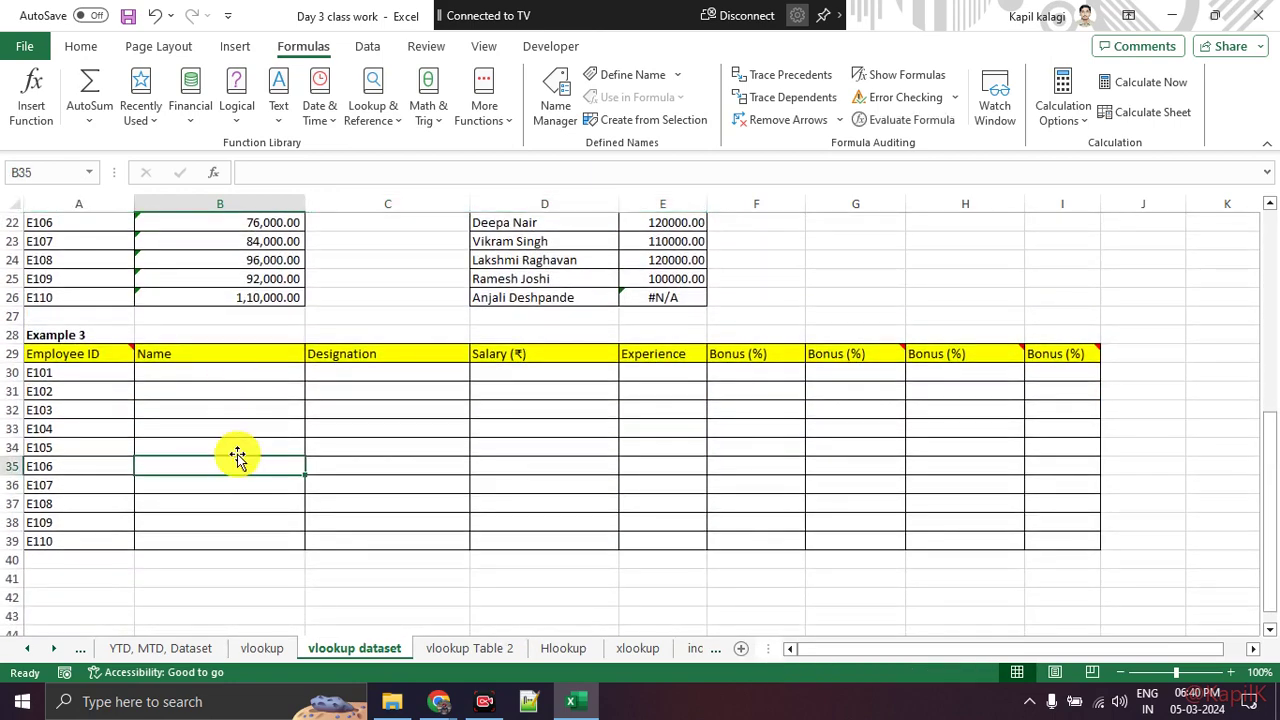
pyautogui.click(232, 372)
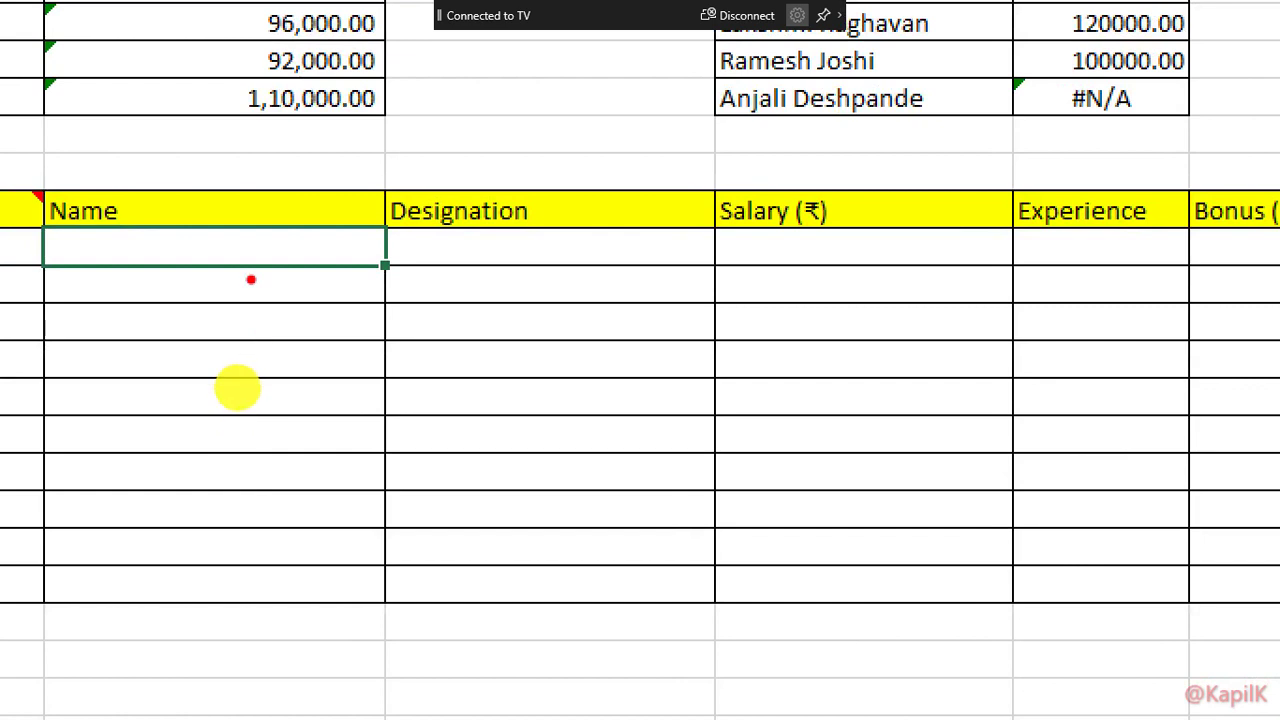
pyautogui.moveTo(253, 234); pyautogui.dragTo(287, 546)
pyautogui.moveTo(233, 468); pyautogui.dragTo(324, 456)
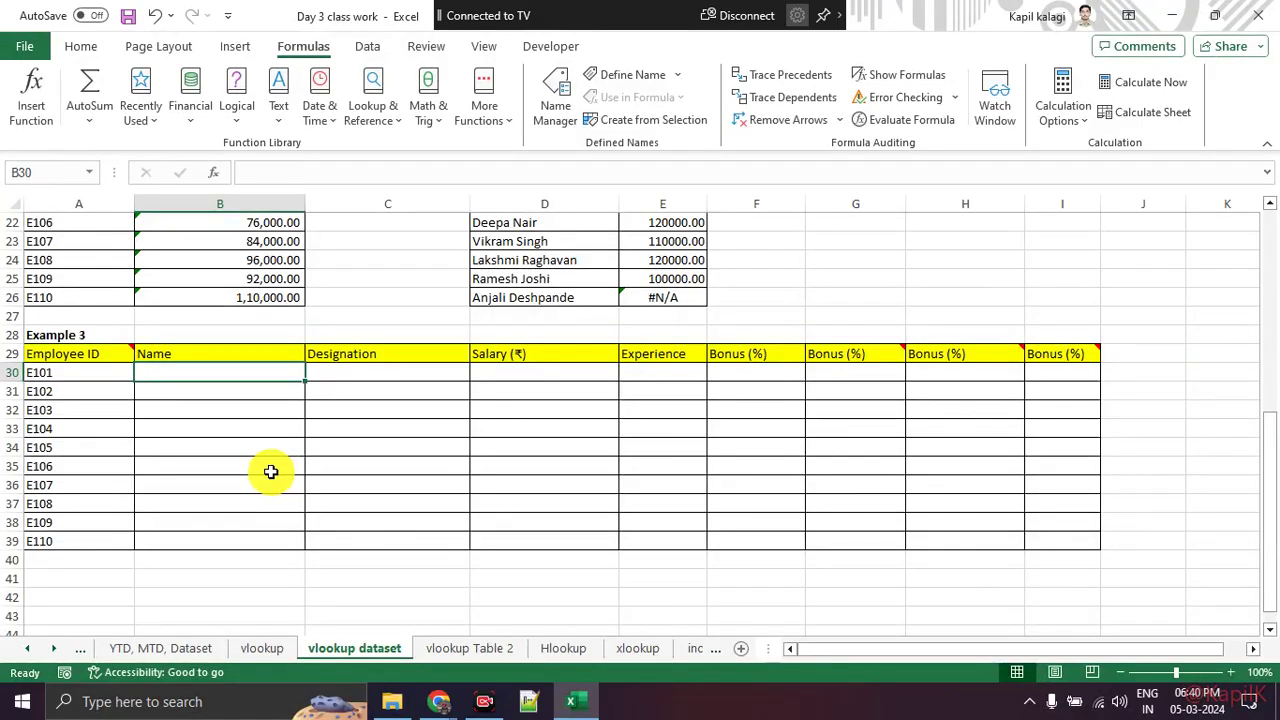
pyautogui.scroll(1, 268, 470)
pyautogui.scroll(1, 255, 455)
pyautogui.scroll(-1, 251, 452)
pyautogui.scroll(-1, 251, 452)
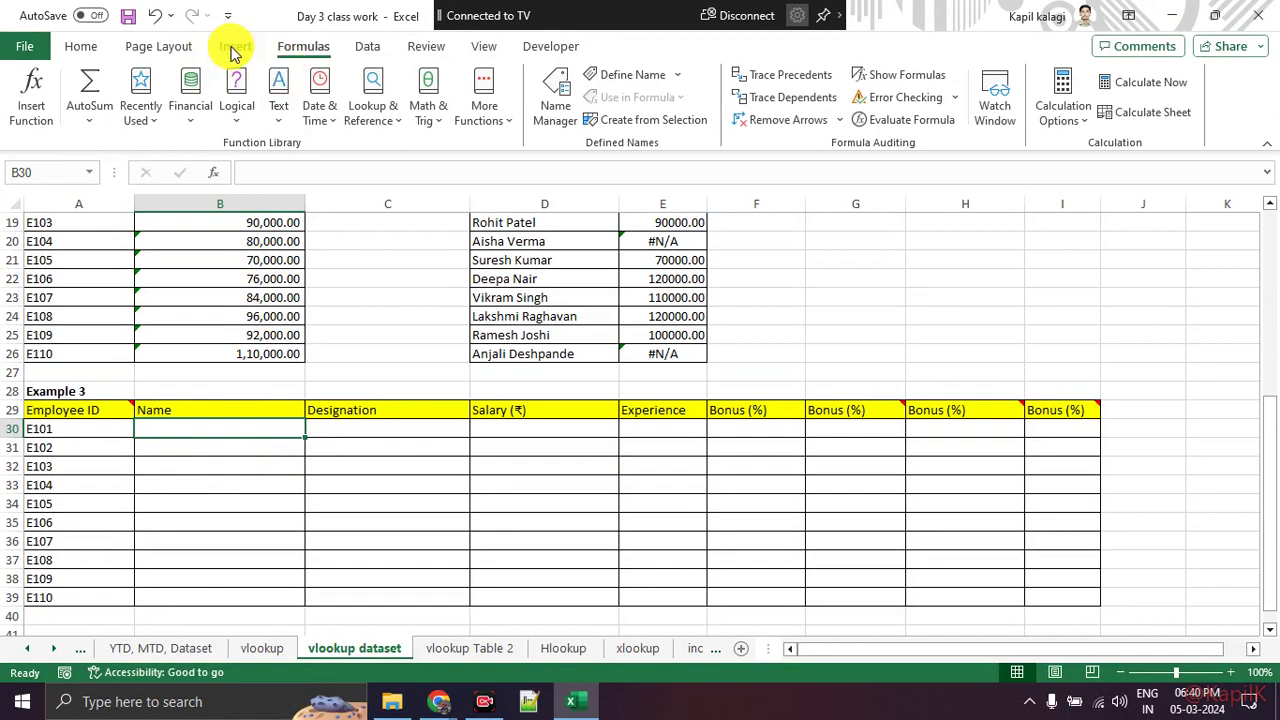
pyautogui.click(30, 95)
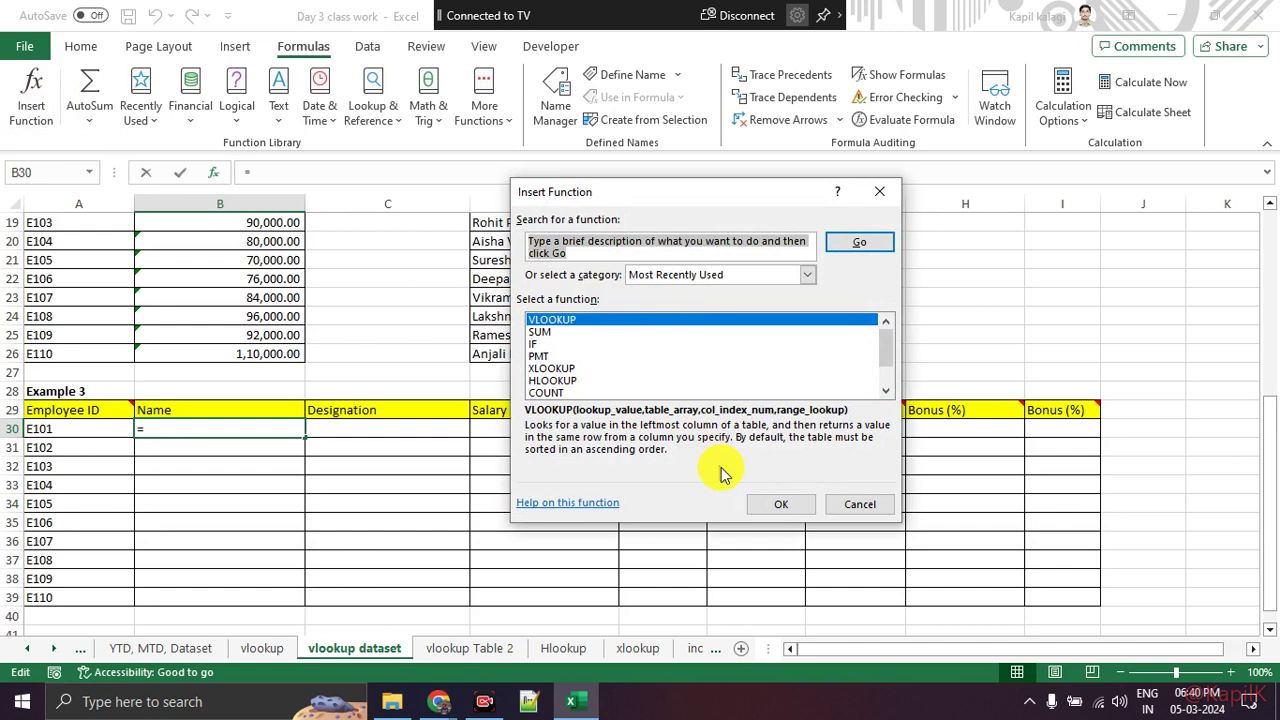
# Step: Start a VLOOKUP in B30 using A30 (E101) as the lookup value
pyautogui.click(760, 506)
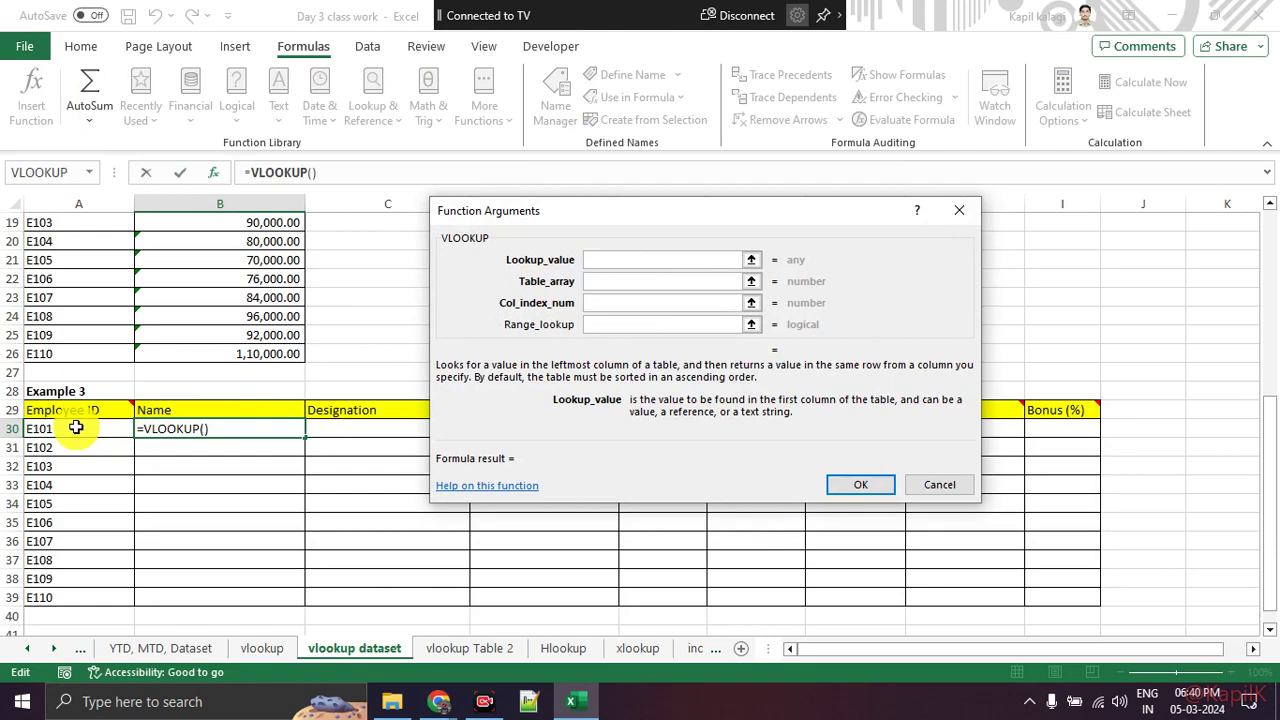
pyautogui.scroll(1, 85, 445)
pyautogui.scroll(5, 88, 430)
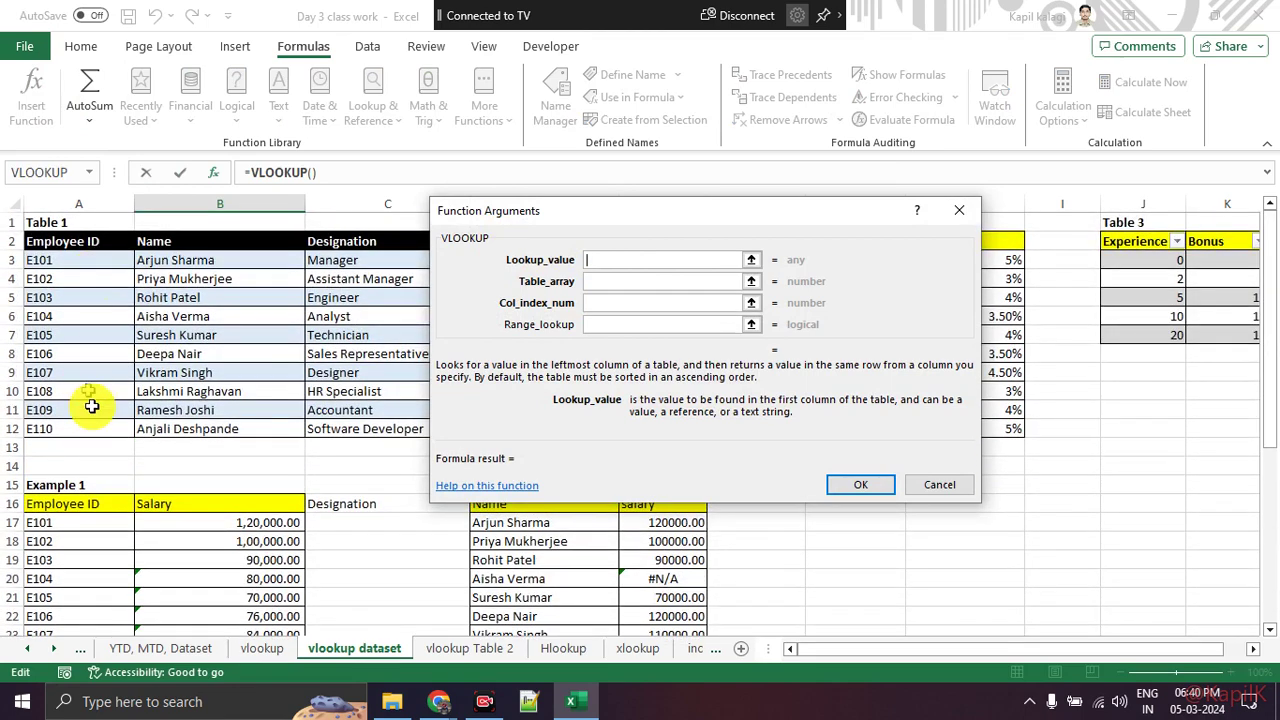
pyautogui.scroll(-4, 91, 406)
pyautogui.scroll(-5, 103, 423)
pyautogui.scroll(2, 100, 394)
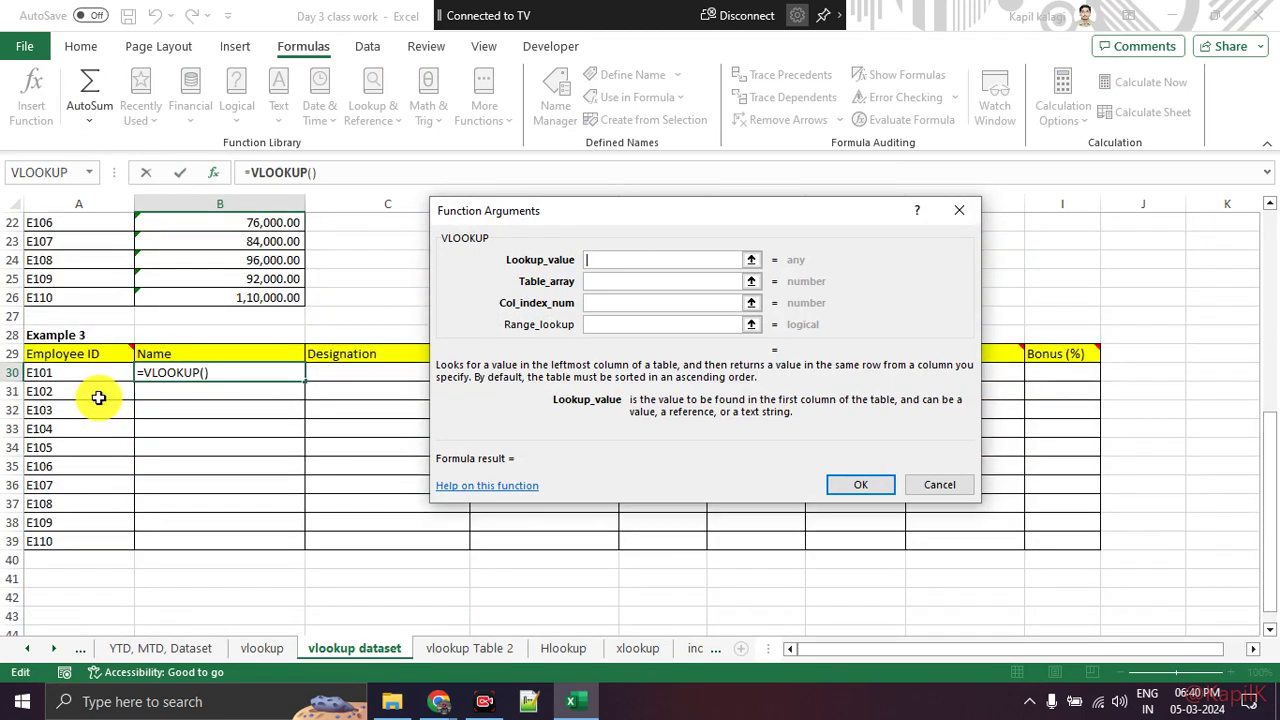
pyautogui.click(62, 372)
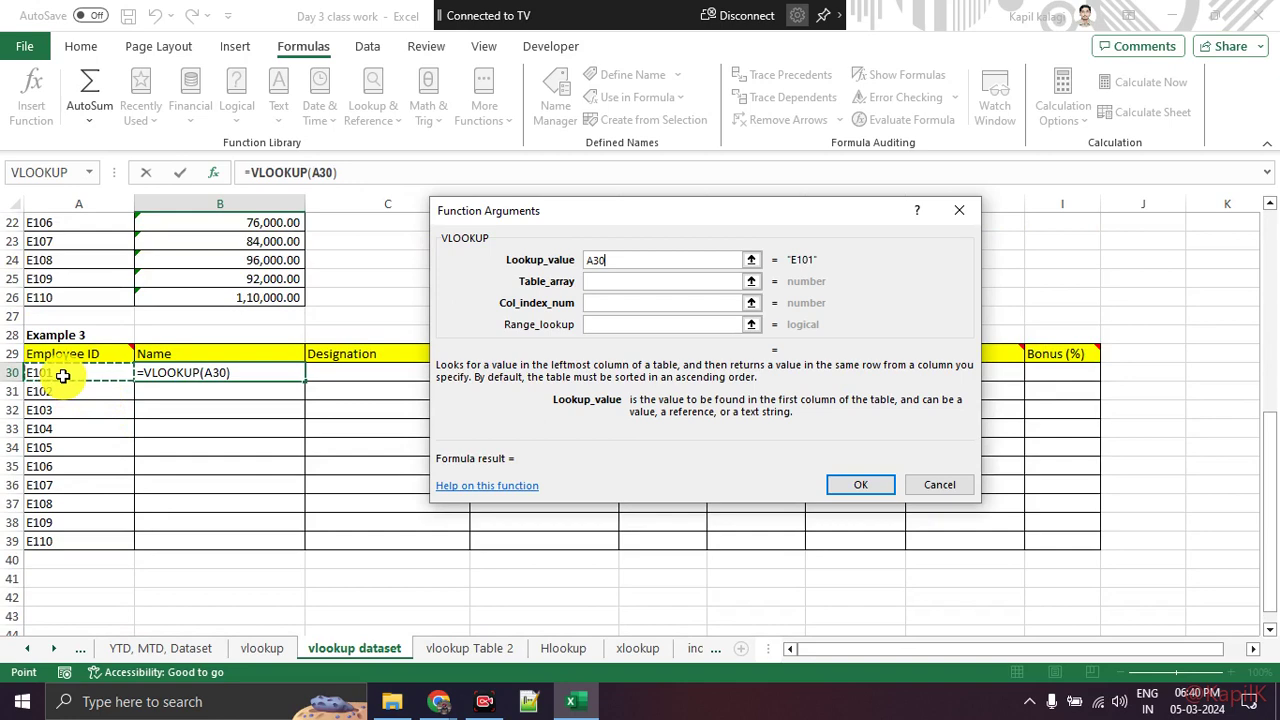
# Step: Pick Table 1's Employee ID and Name columns, A3:B12, as the table range
pyautogui.click(592, 282)
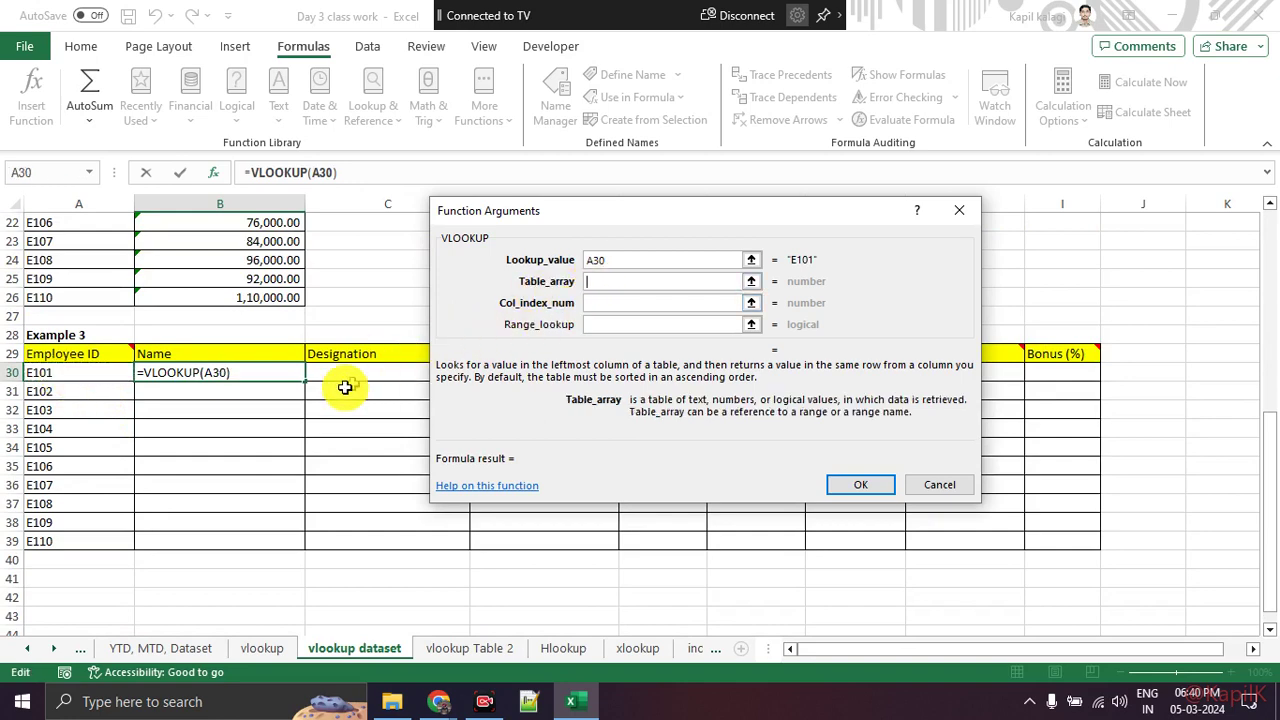
pyautogui.scroll(5, 337, 391)
pyautogui.scroll(2, 334, 391)
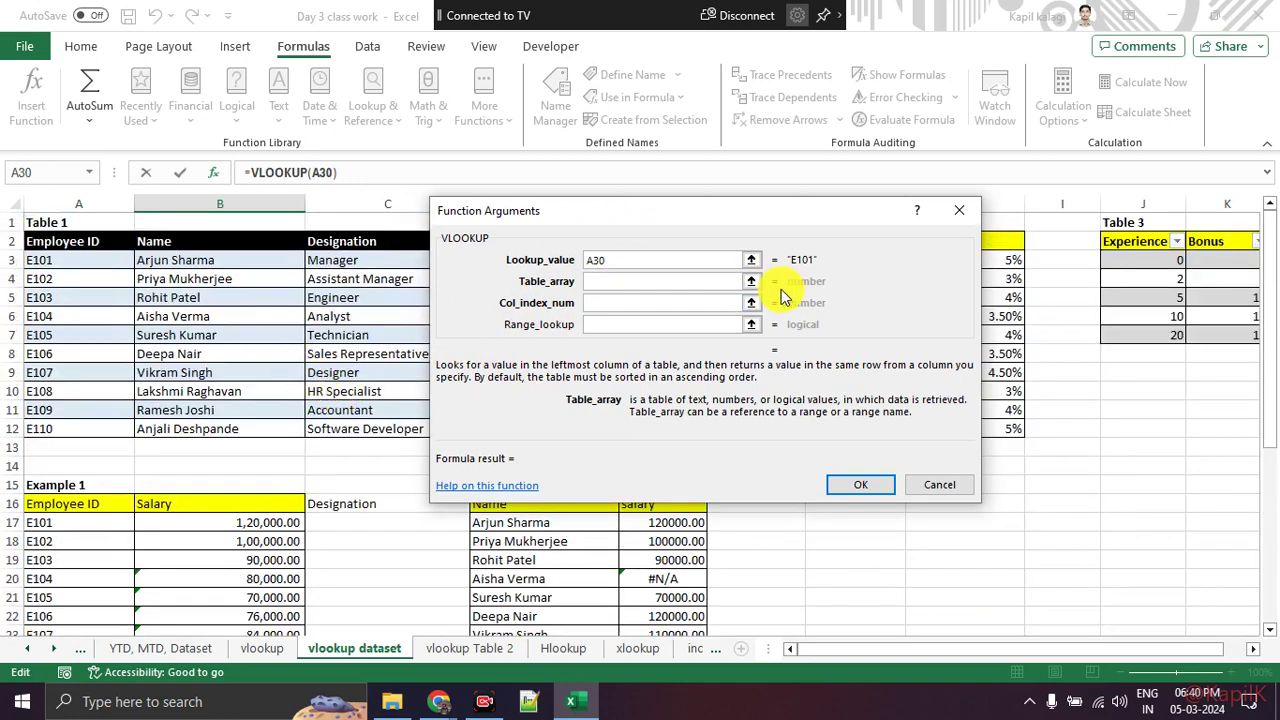
pyautogui.click(753, 282)
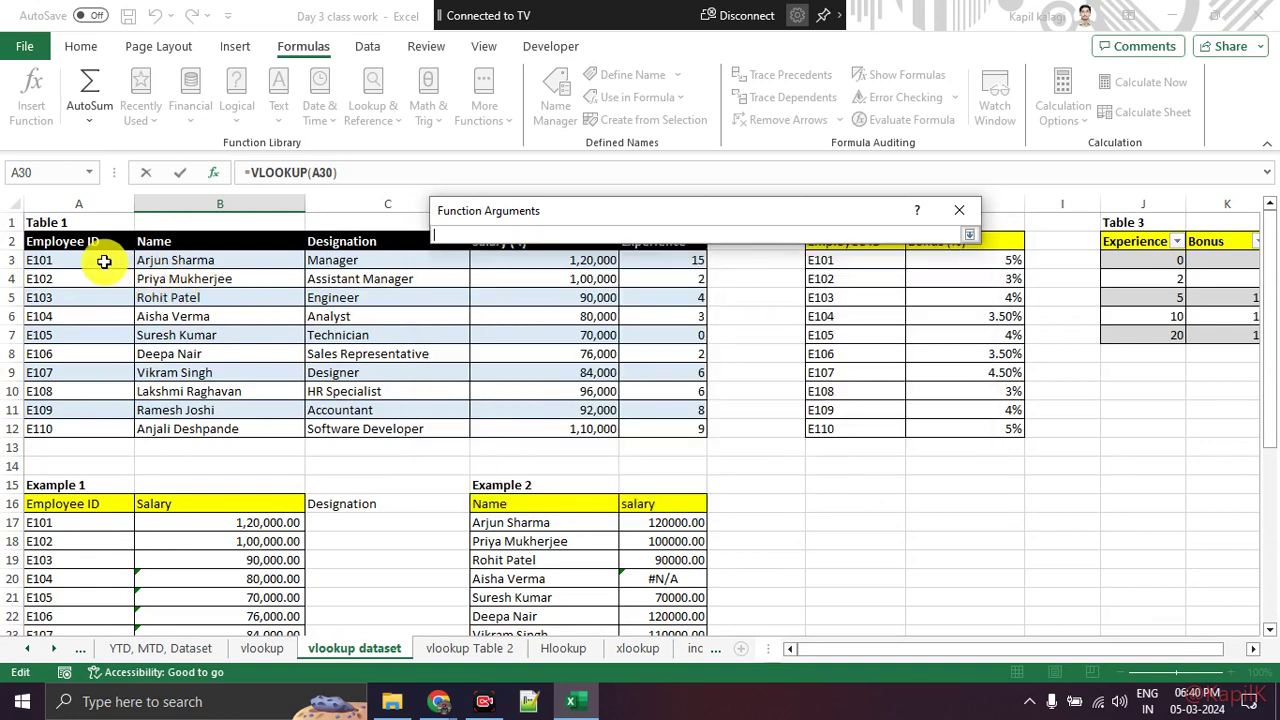
pyautogui.moveTo(102, 259)
pyautogui.mouseDown()
pyautogui.moveTo(125, 421)
pyautogui.moveTo(230, 421)
pyautogui.mouseUp()
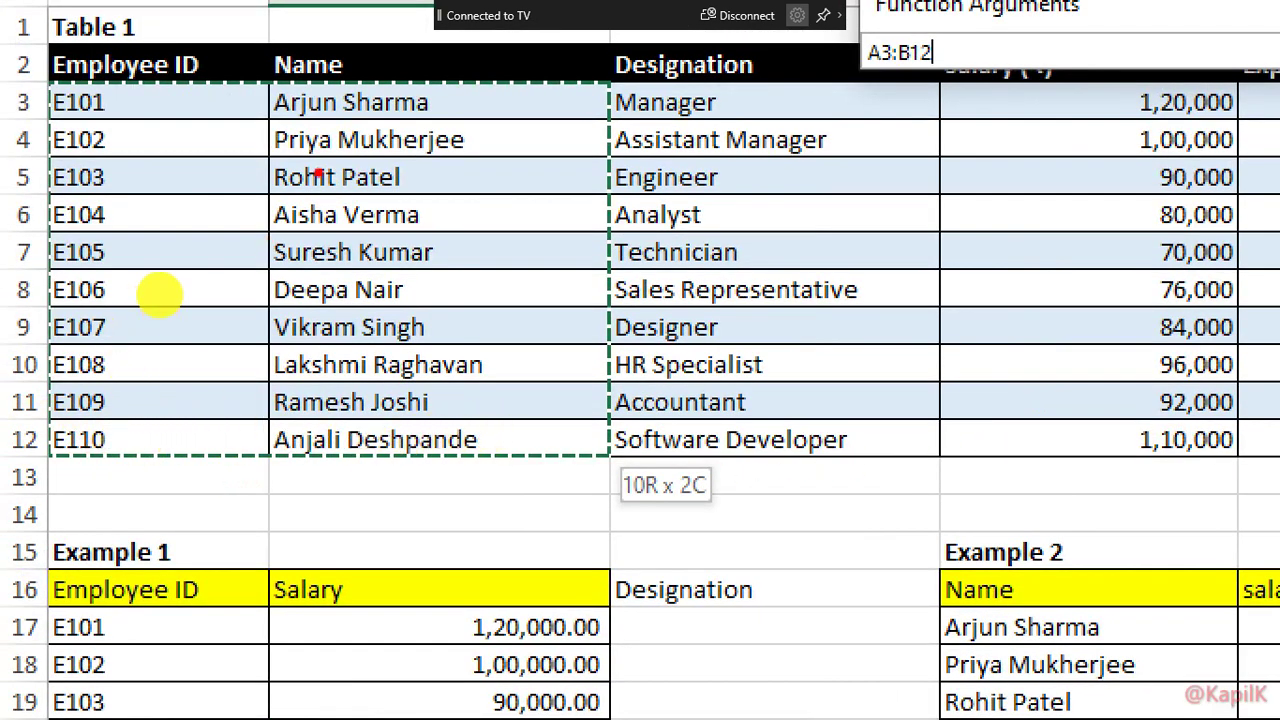
# Step: Annotate the A3:B12 range, marking the 10R x 2C hint and columns 1 and 2, then clear the ink
pyautogui.moveTo(134, 113)
pyautogui.mouseDown()
pyautogui.moveTo(285, 114)
pyautogui.moveTo(275, 155)
pyautogui.mouseUp()
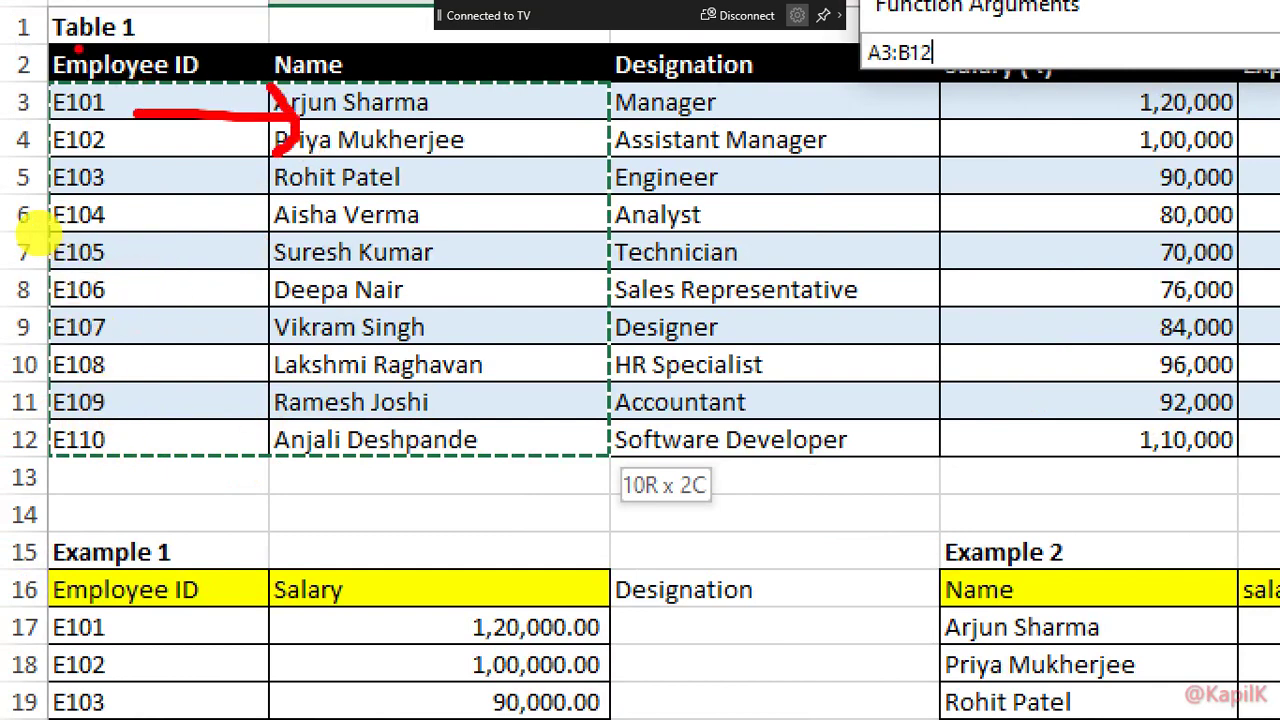
pyautogui.moveTo(124, 90)
pyautogui.mouseDown()
pyautogui.moveTo(18, 158)
pyautogui.moveTo(22, 455)
pyautogui.moveTo(590, 458)
pyautogui.moveTo(480, 50)
pyautogui.moveTo(262, 78)
pyautogui.mouseUp()
pyautogui.click(428, 396)
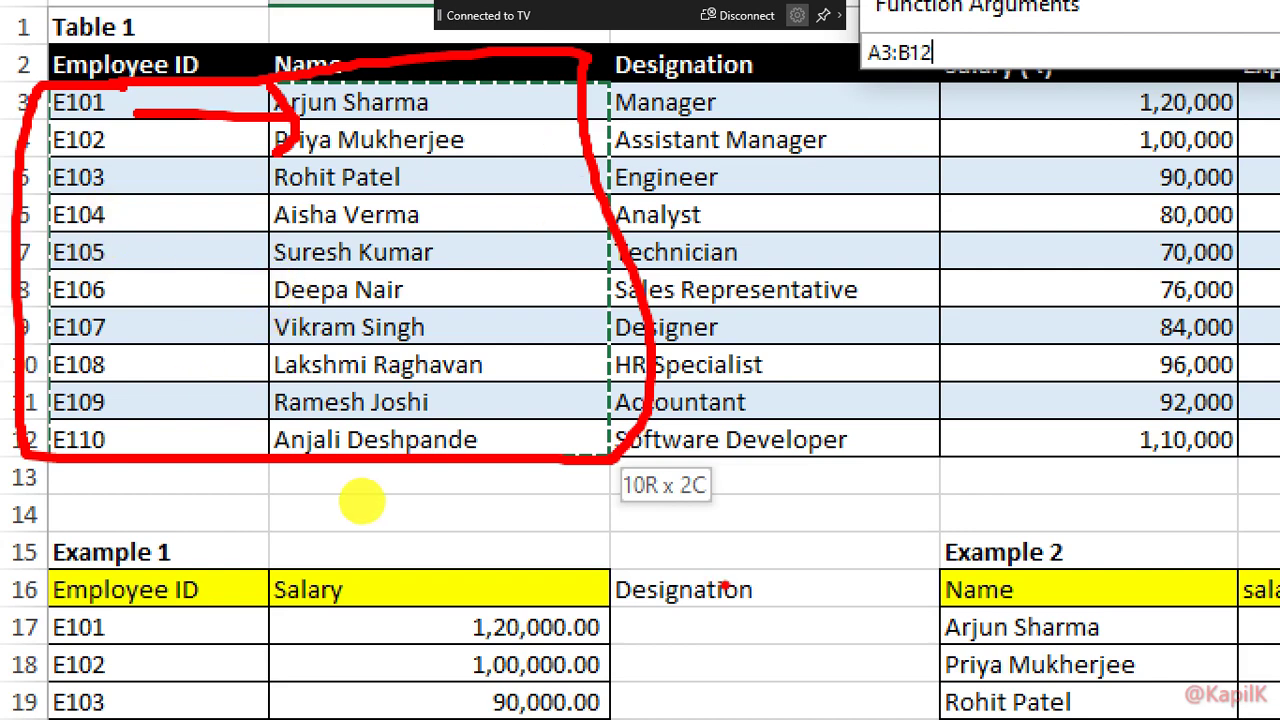
pyautogui.moveTo(686, 517); pyautogui.dragTo(722, 517)
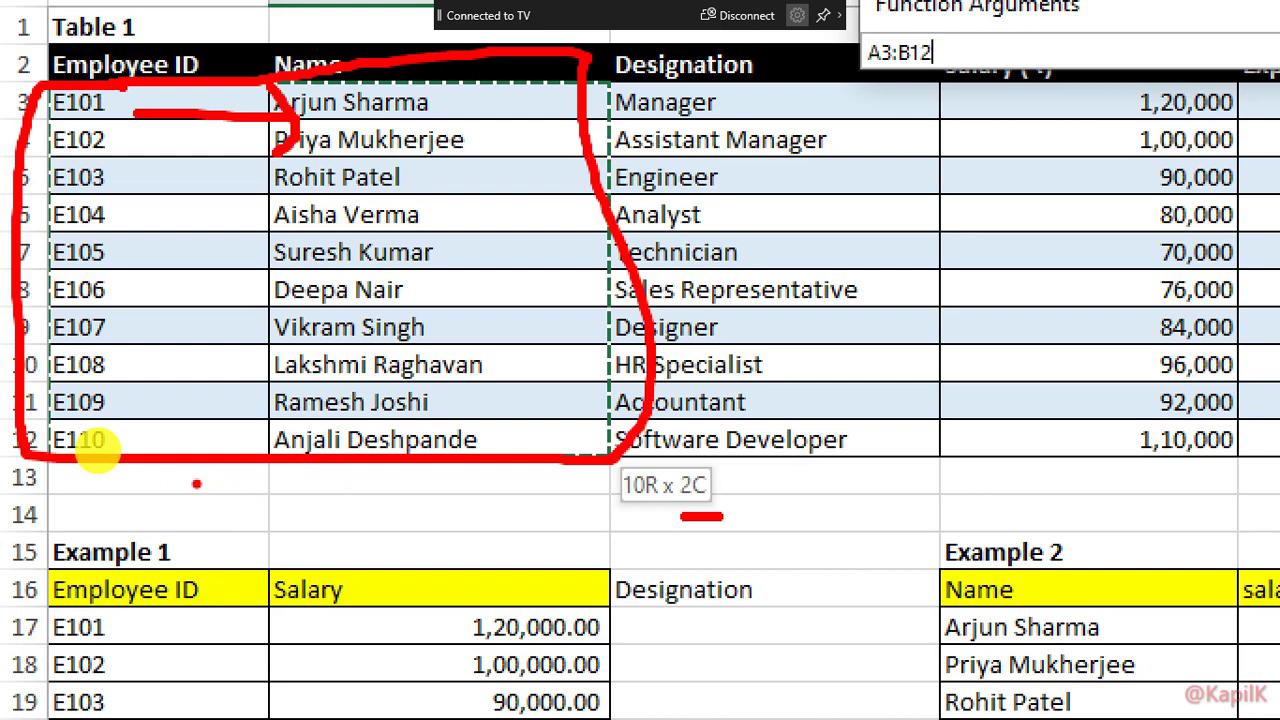
pyautogui.moveTo(97, 490)
pyautogui.mouseDown()
pyautogui.moveTo(152, 458)
pyautogui.moveTo(157, 535)
pyautogui.moveTo(208, 535)
pyautogui.mouseUp()
pyautogui.moveTo(410, 487); pyautogui.dragTo(442, 532)
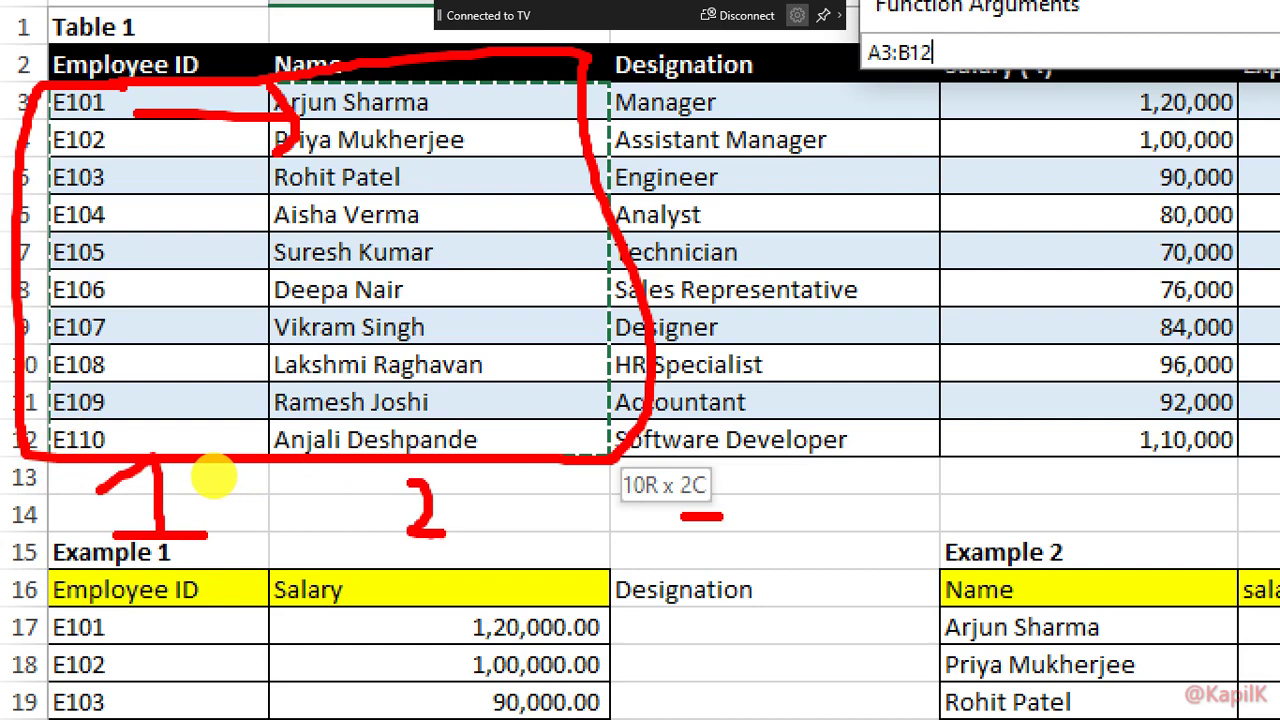
pyautogui.press('Escape')
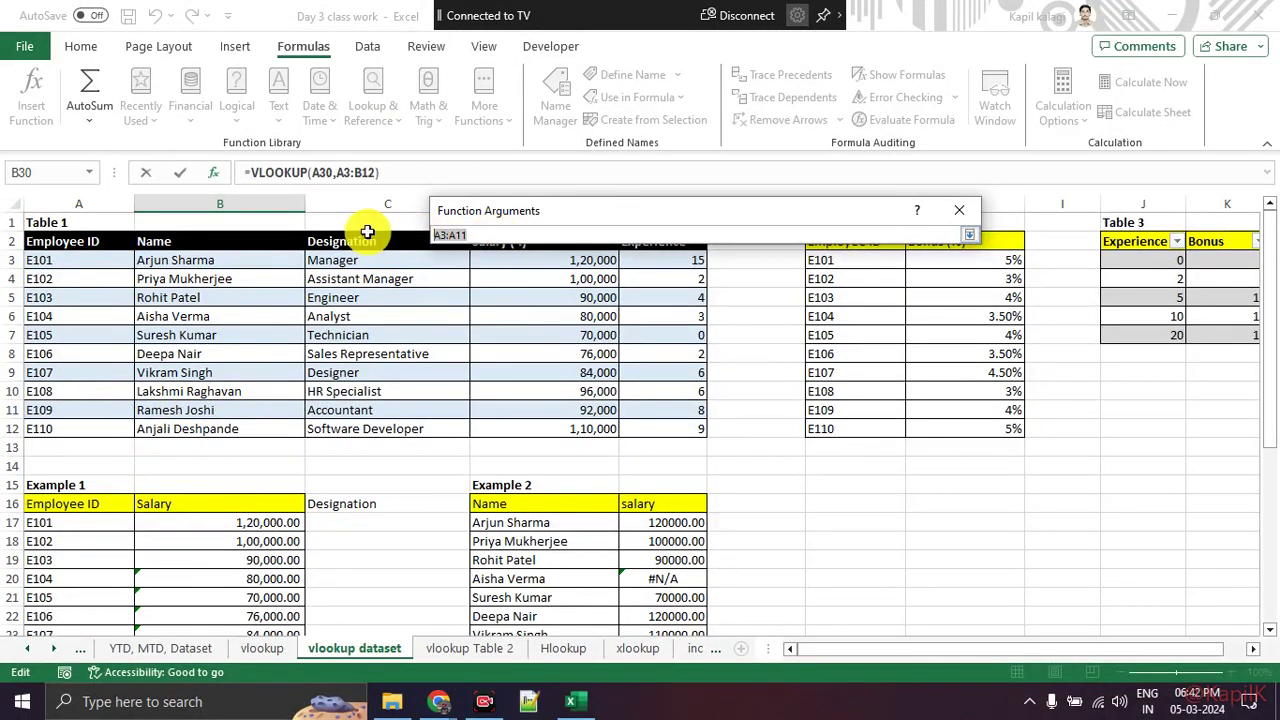
# Step: Replace the B30 table range with the full Table 1, A3:E12
pyautogui.press('BackSpace')
pyautogui.press('BackSpace')
pyautogui.press('BackSpace')
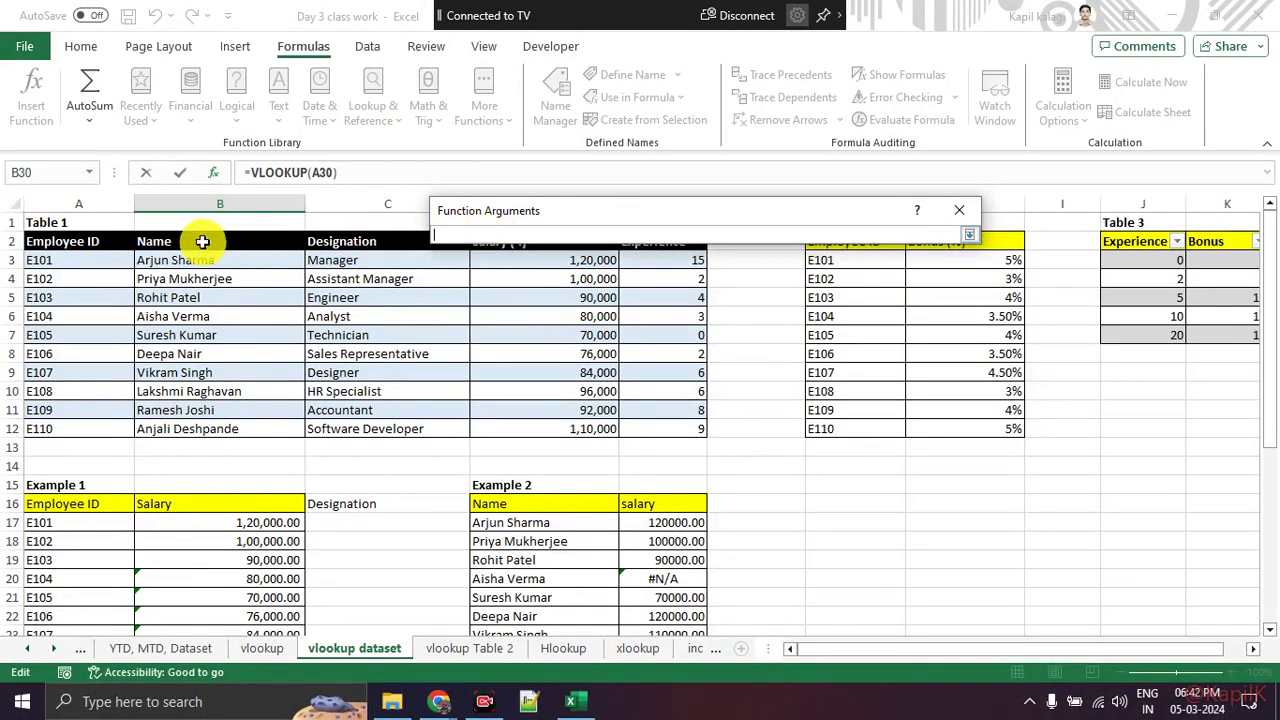
pyautogui.moveTo(94, 259)
pyautogui.mouseDown()
pyautogui.moveTo(357, 418)
pyautogui.moveTo(675, 422)
pyautogui.mouseUp()
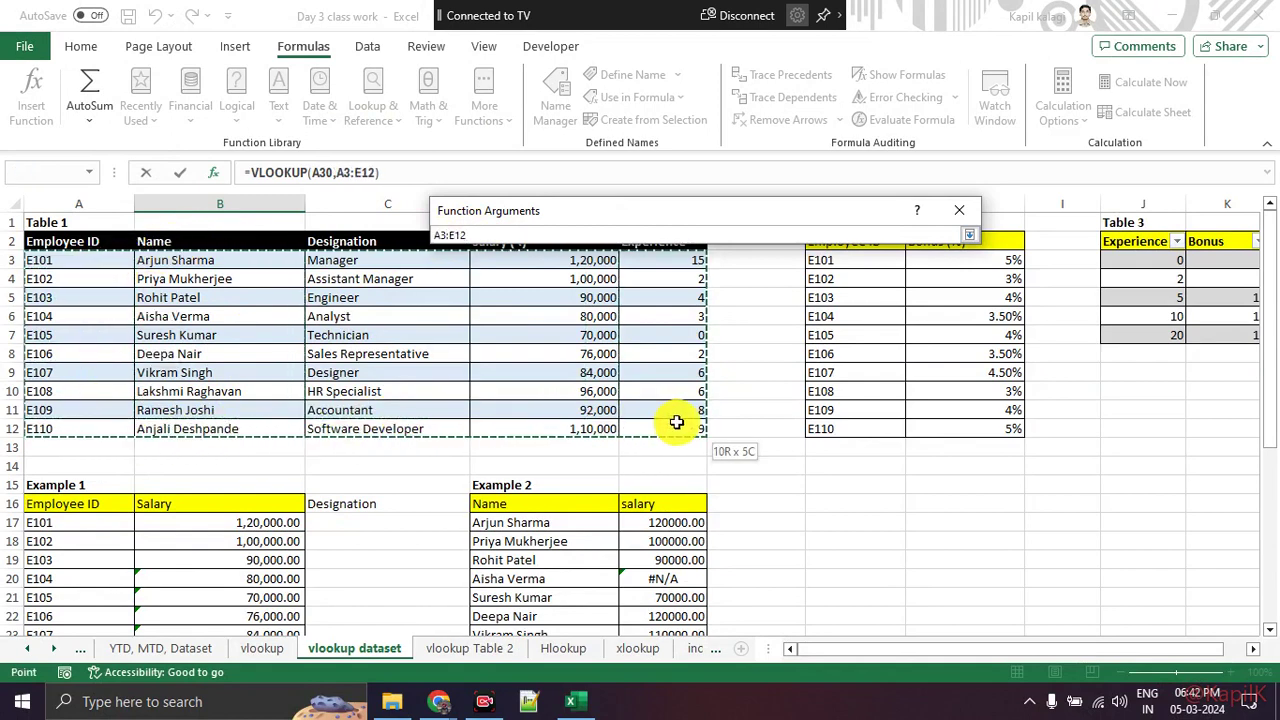
pyautogui.click(969, 234)
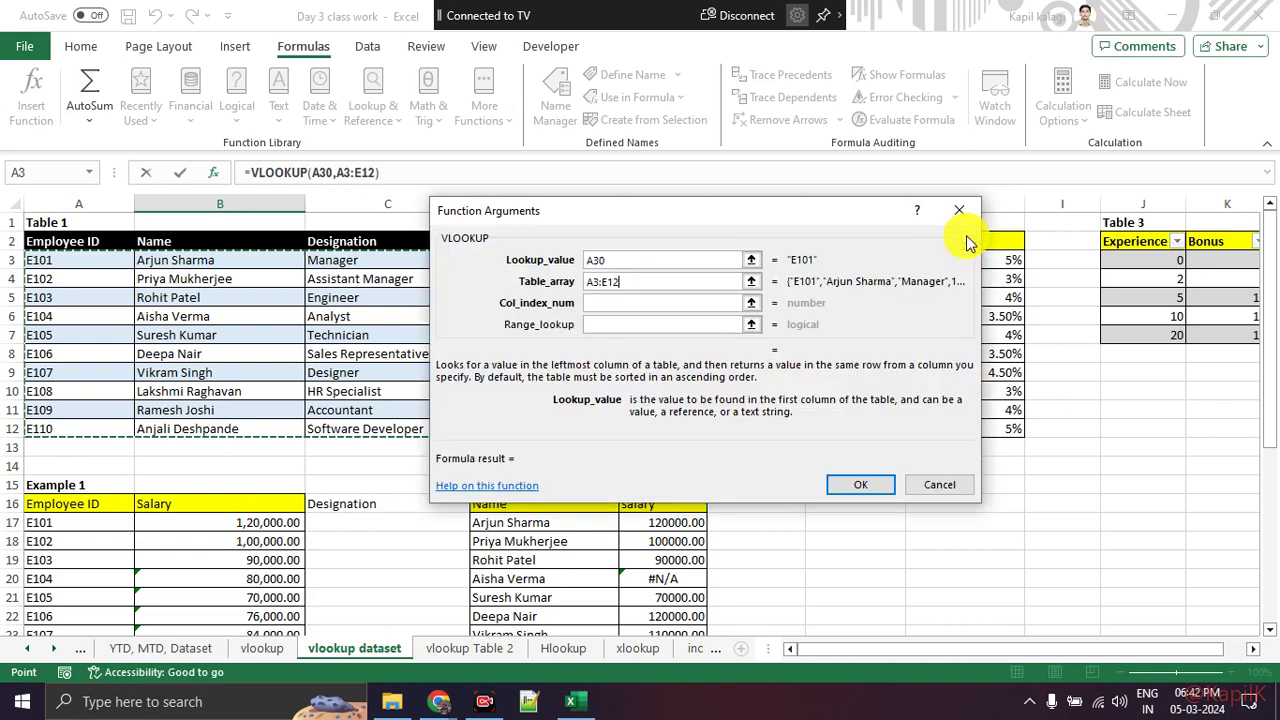
pyautogui.click(643, 304)
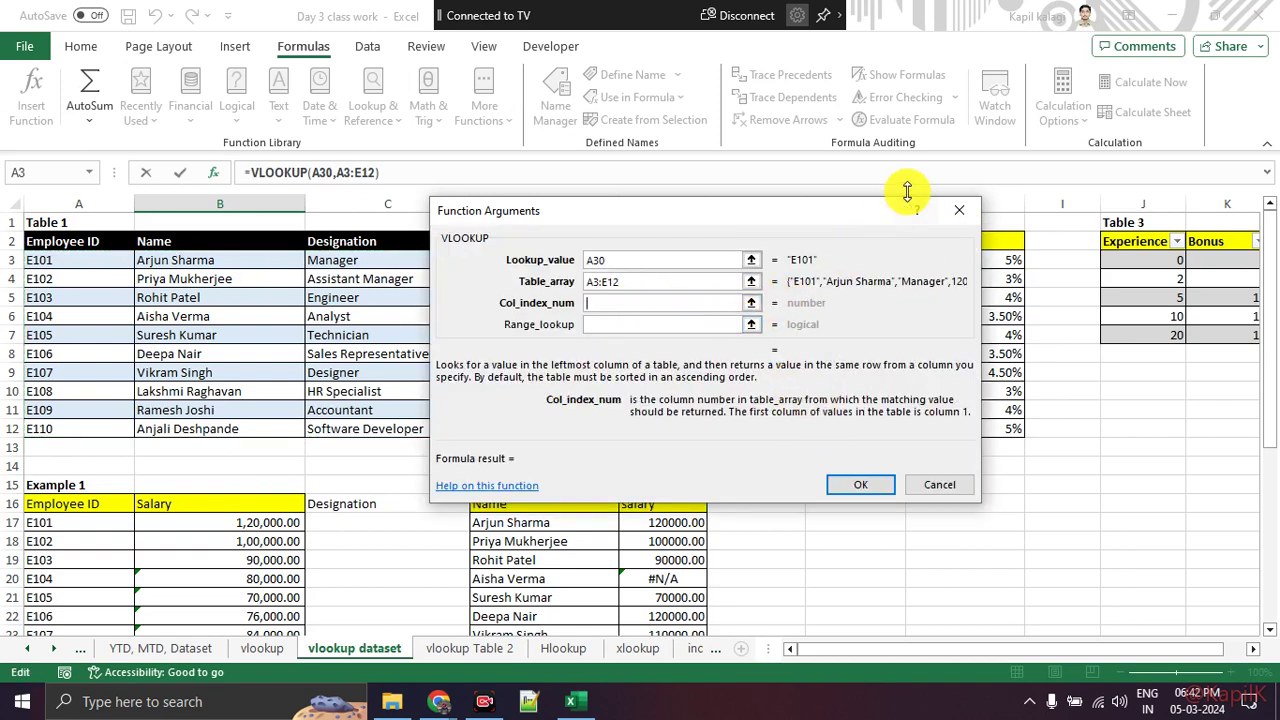
pyautogui.click(751, 283)
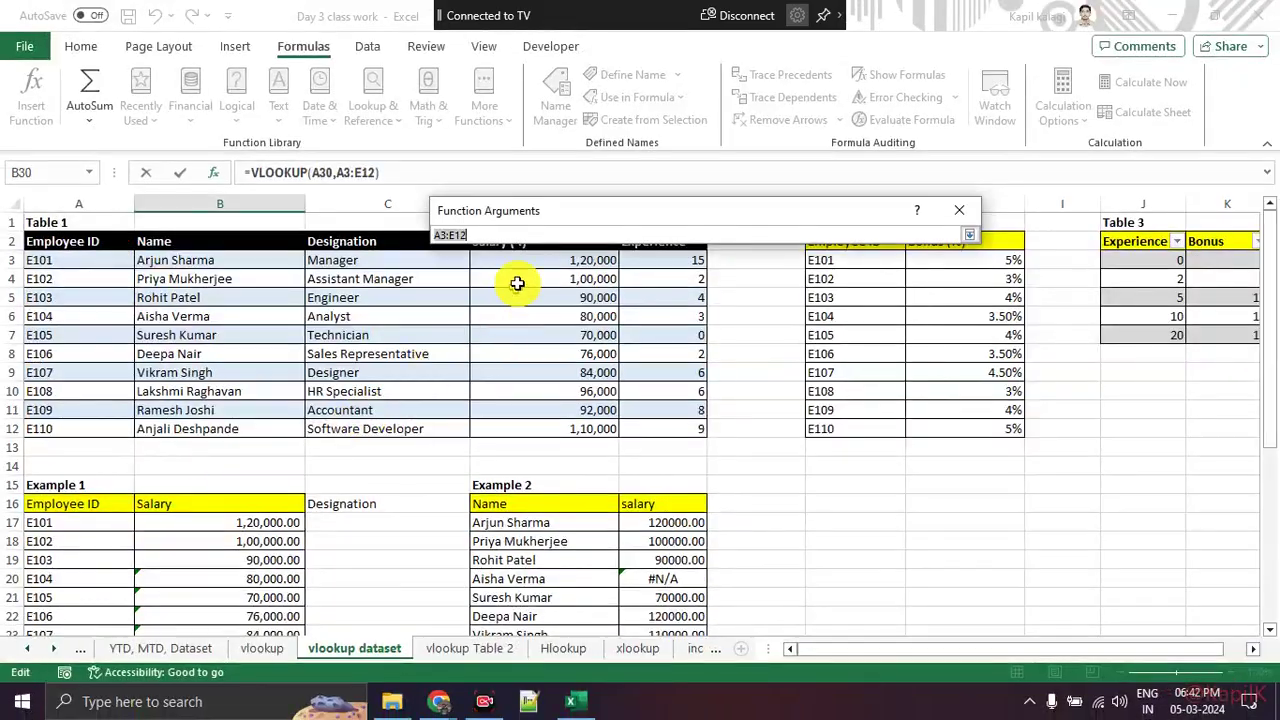
# Step: Set Col_index_num to 2 and confirm, returning E101's name in B30
pyautogui.click(968, 238)
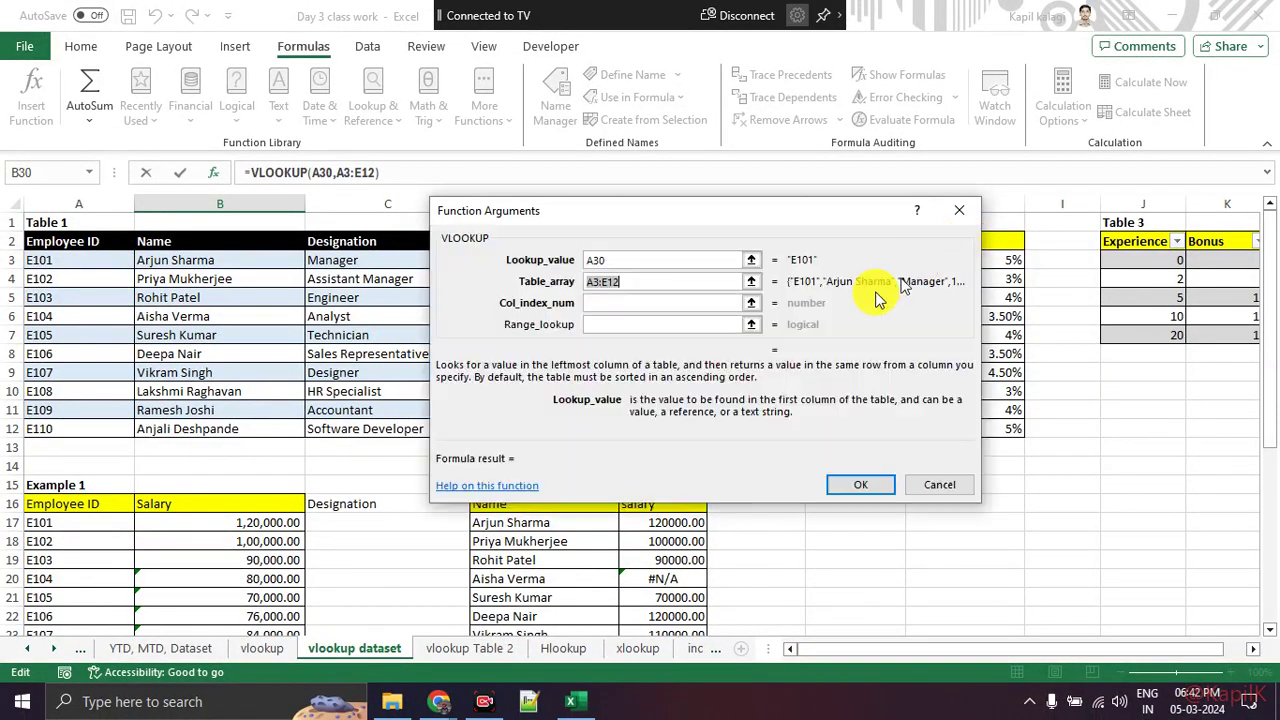
pyautogui.click(650, 308)
pyautogui.write('2')
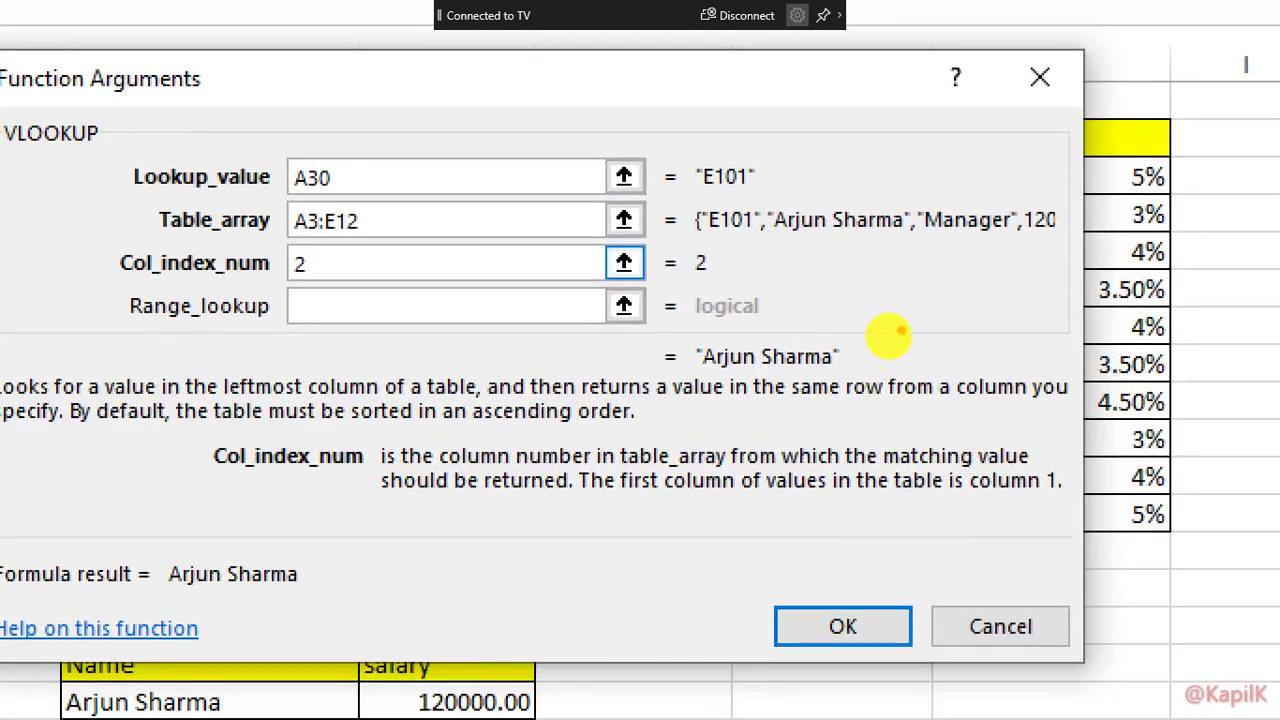
pyautogui.moveTo(890, 338); pyautogui.dragTo(865, 331)
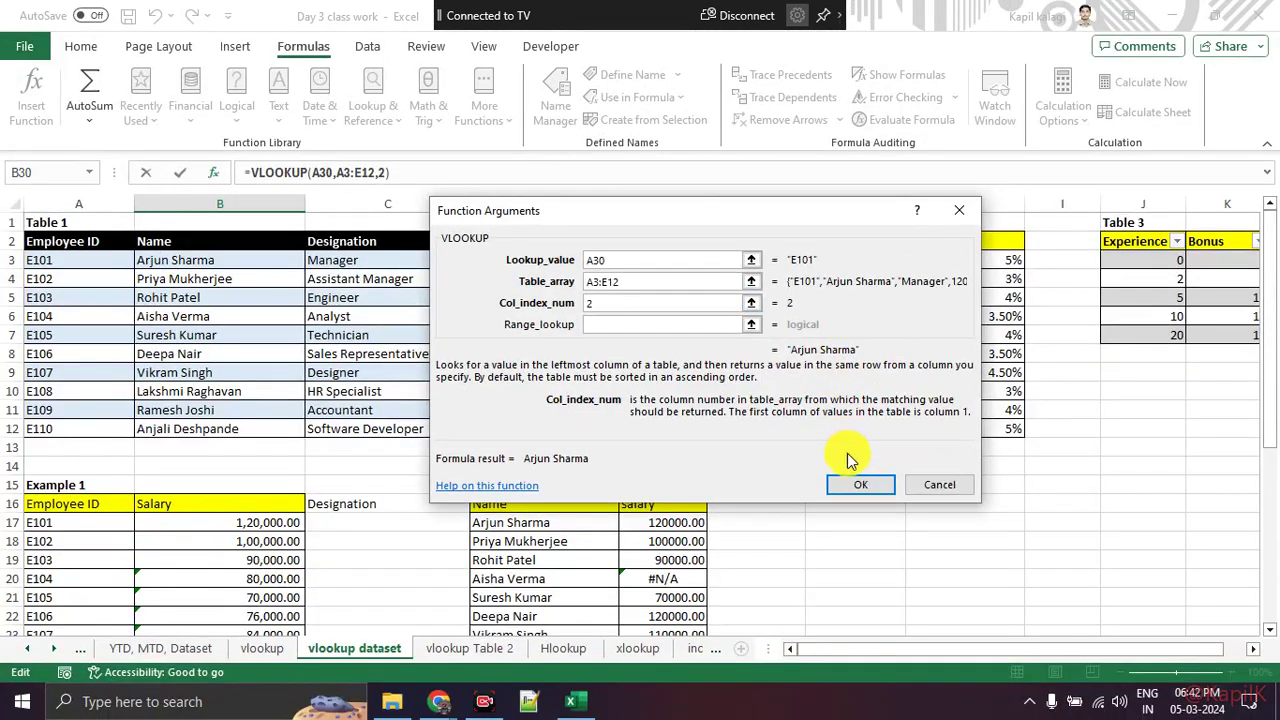
pyautogui.click(853, 478)
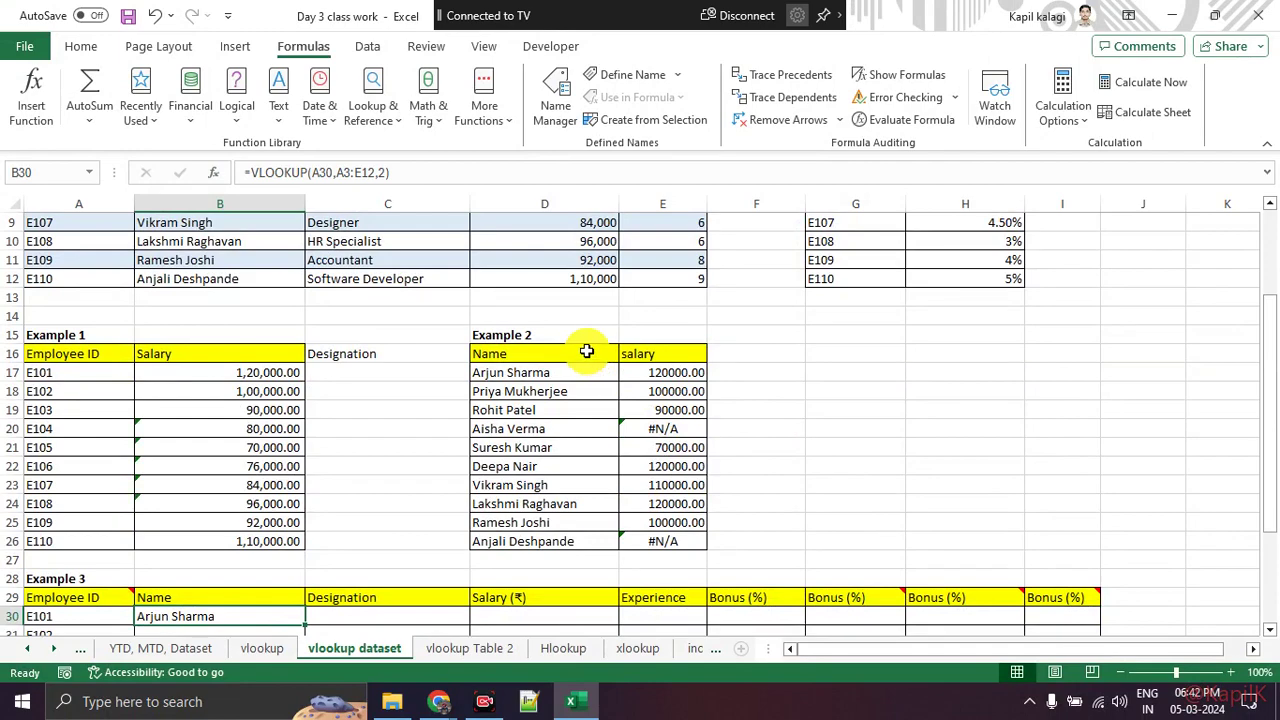
# Step: Copy the name lookup formula from B30 down to B39
pyautogui.scroll(-3, 580, 346)
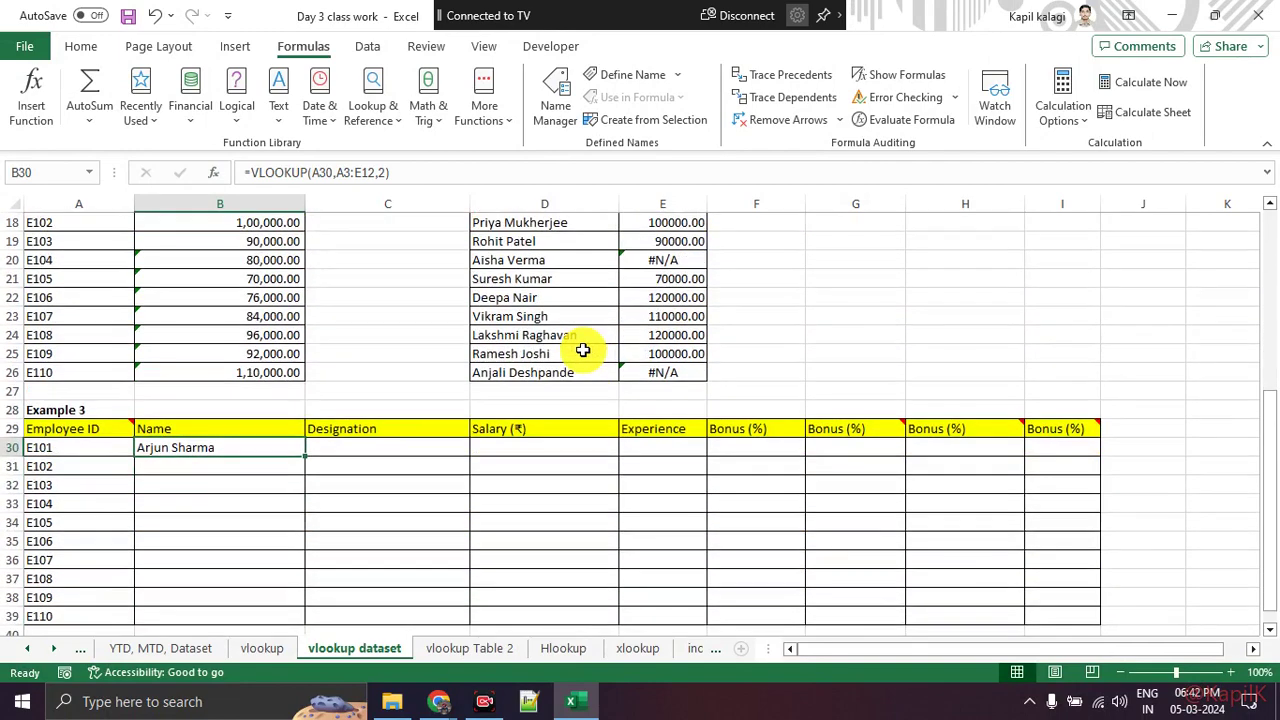
pyautogui.doubleClick(305, 456)
pyautogui.scroll(-1, 412, 355)
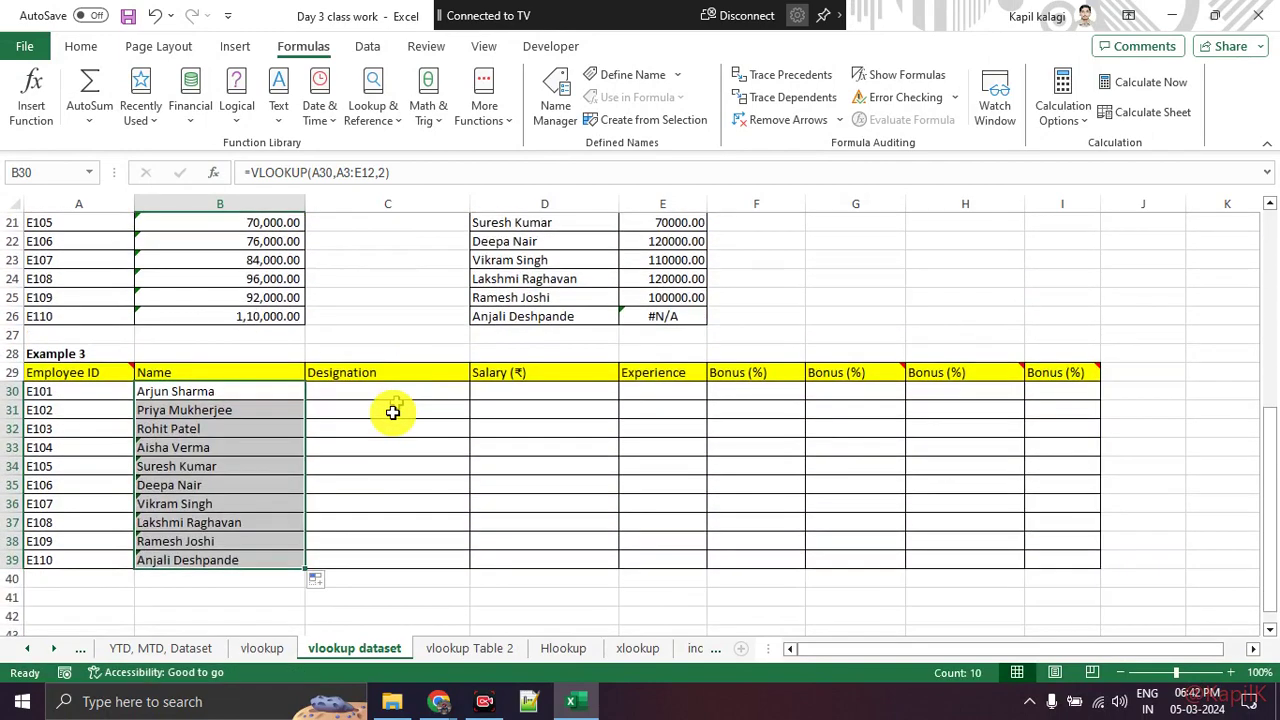
pyautogui.click(385, 504)
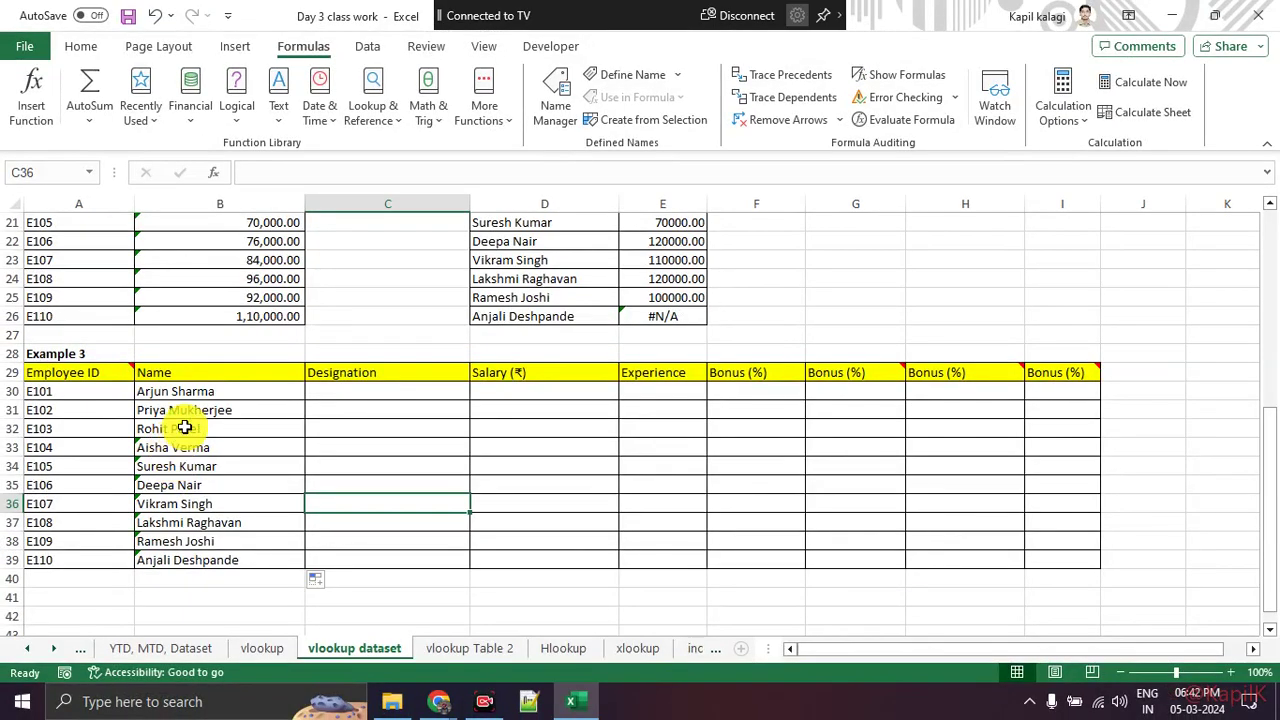
# Step: Scroll around the sheet, then switch over to the Google Meet call
pyautogui.scroll(1, 177, 423)
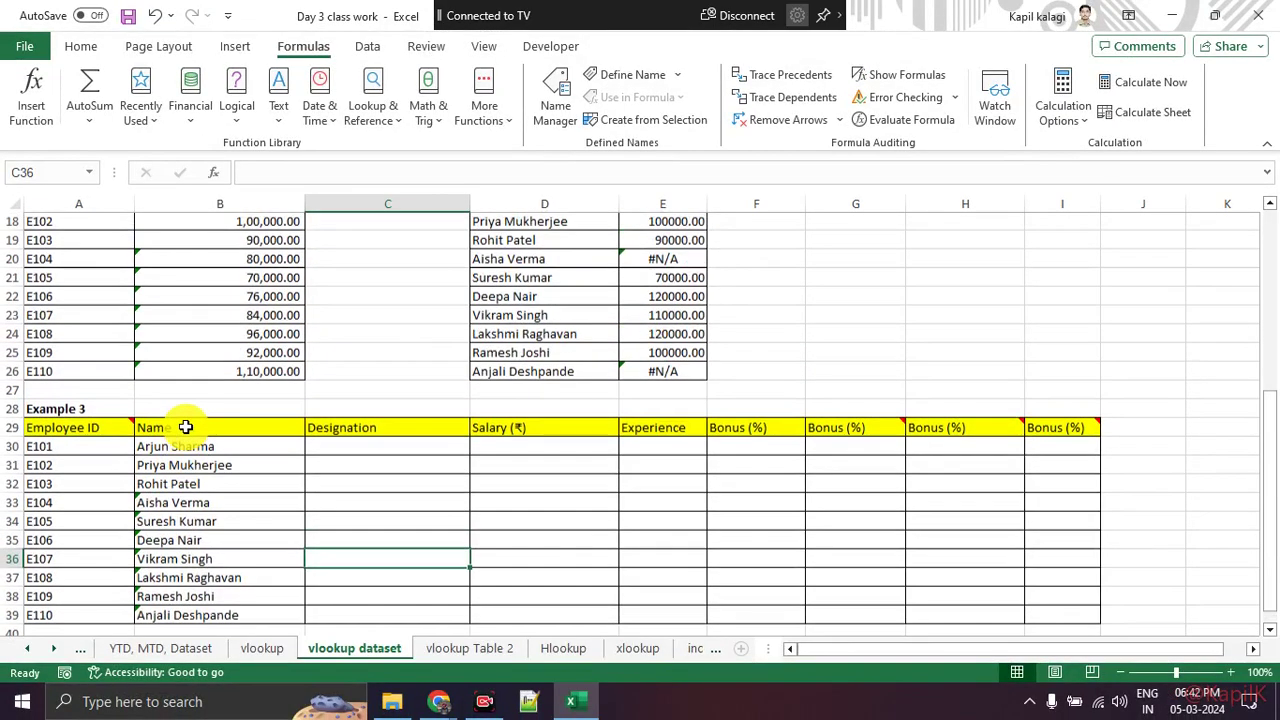
pyautogui.scroll(4, 186, 423)
pyautogui.scroll(-2, 203, 394)
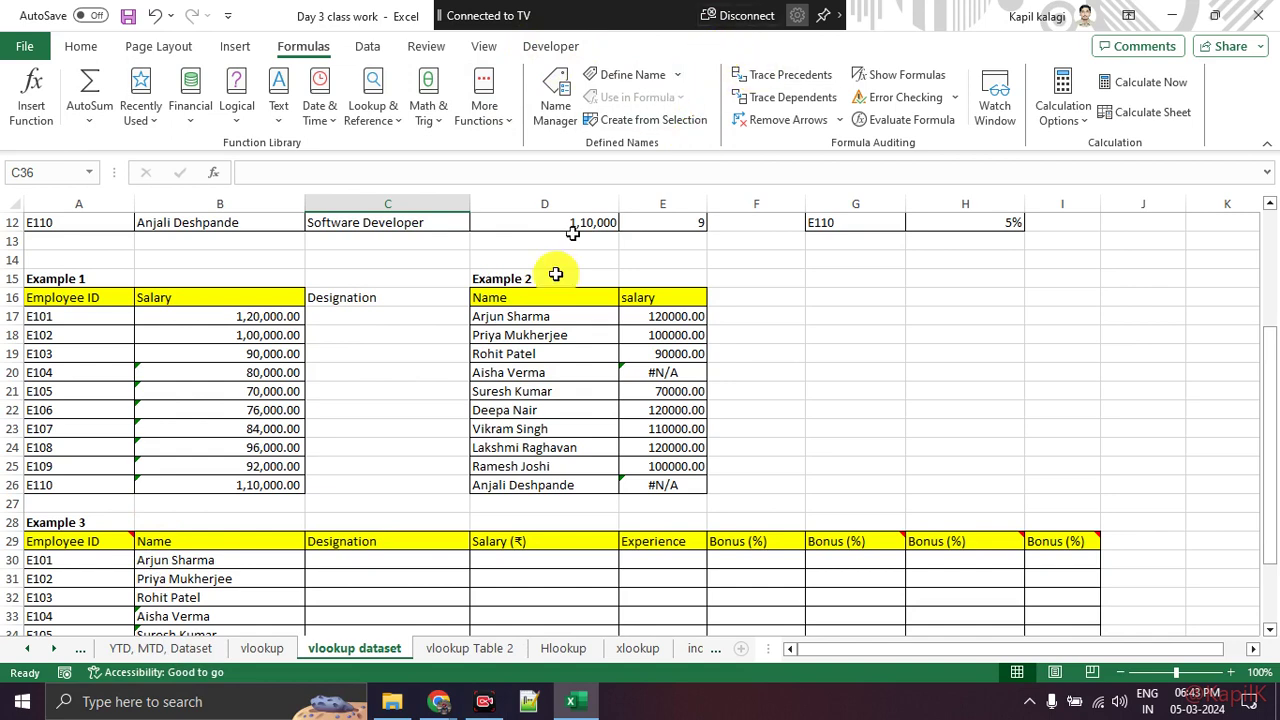
pyautogui.click(364, 643)
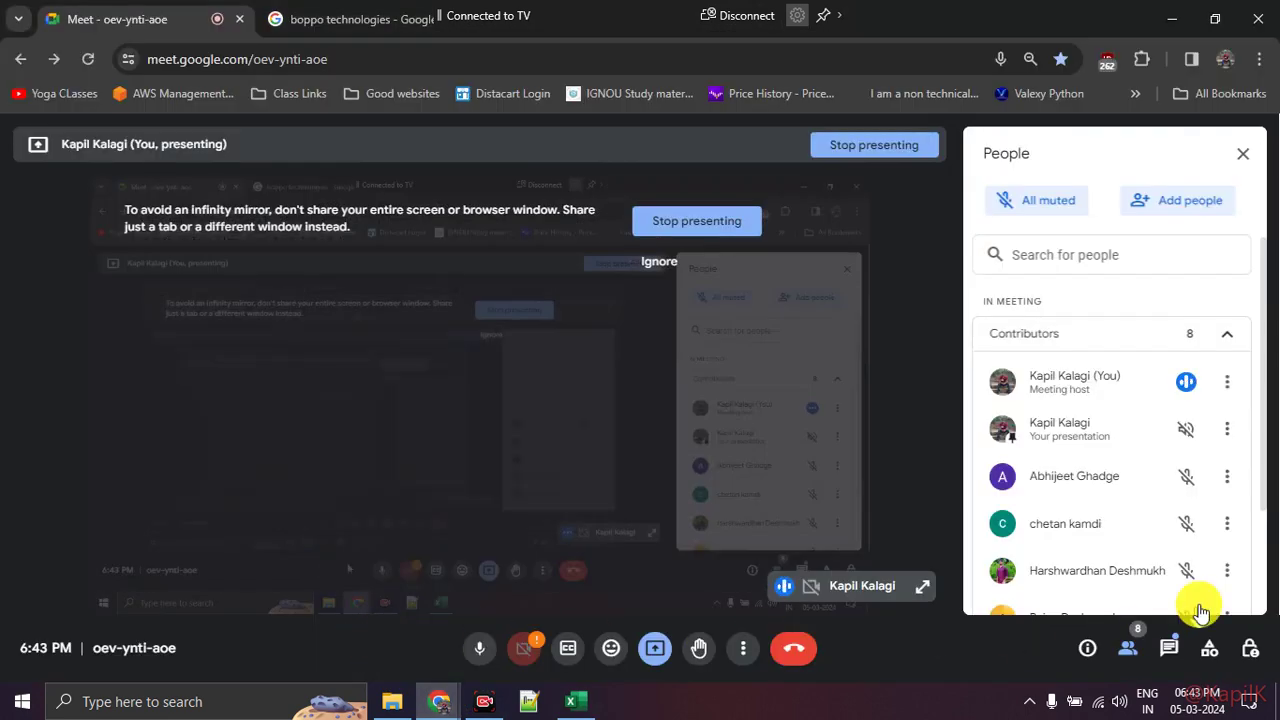
# Step: Open the in-call chat, draft 'Please' and 'All the dat', then erase them
pyautogui.scroll(-1, 1087, 510)
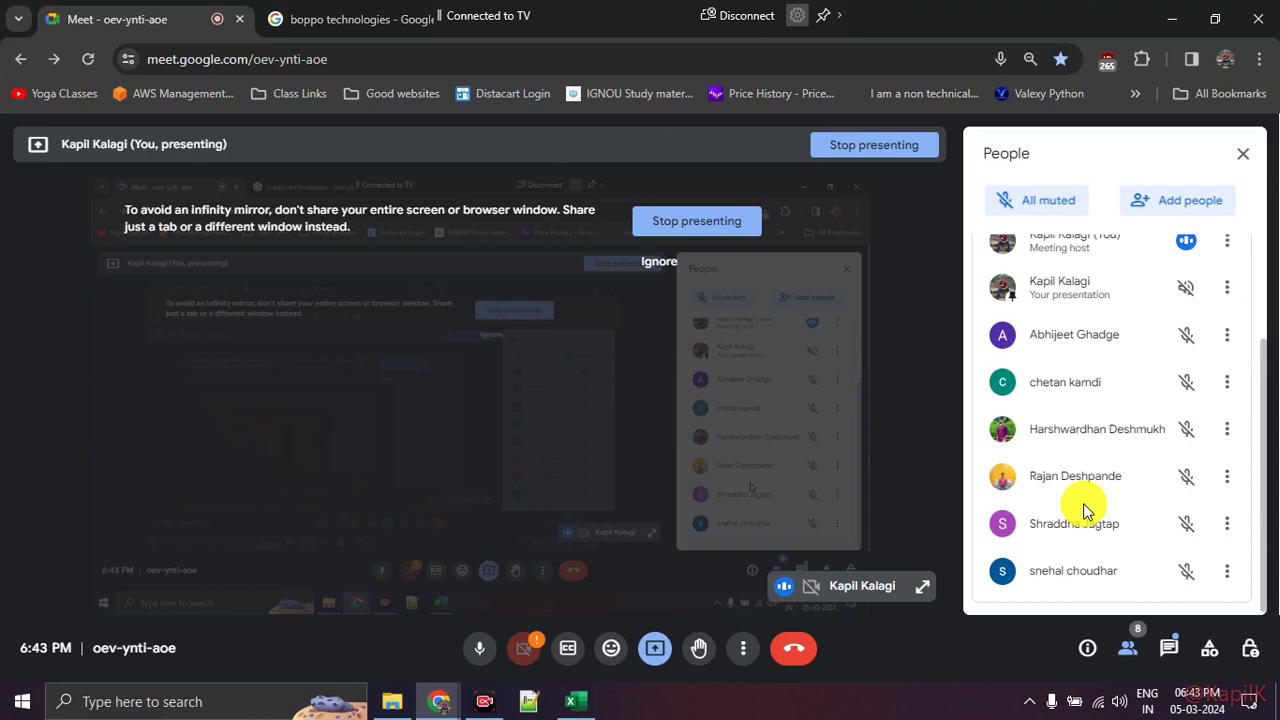
pyautogui.click(1166, 658)
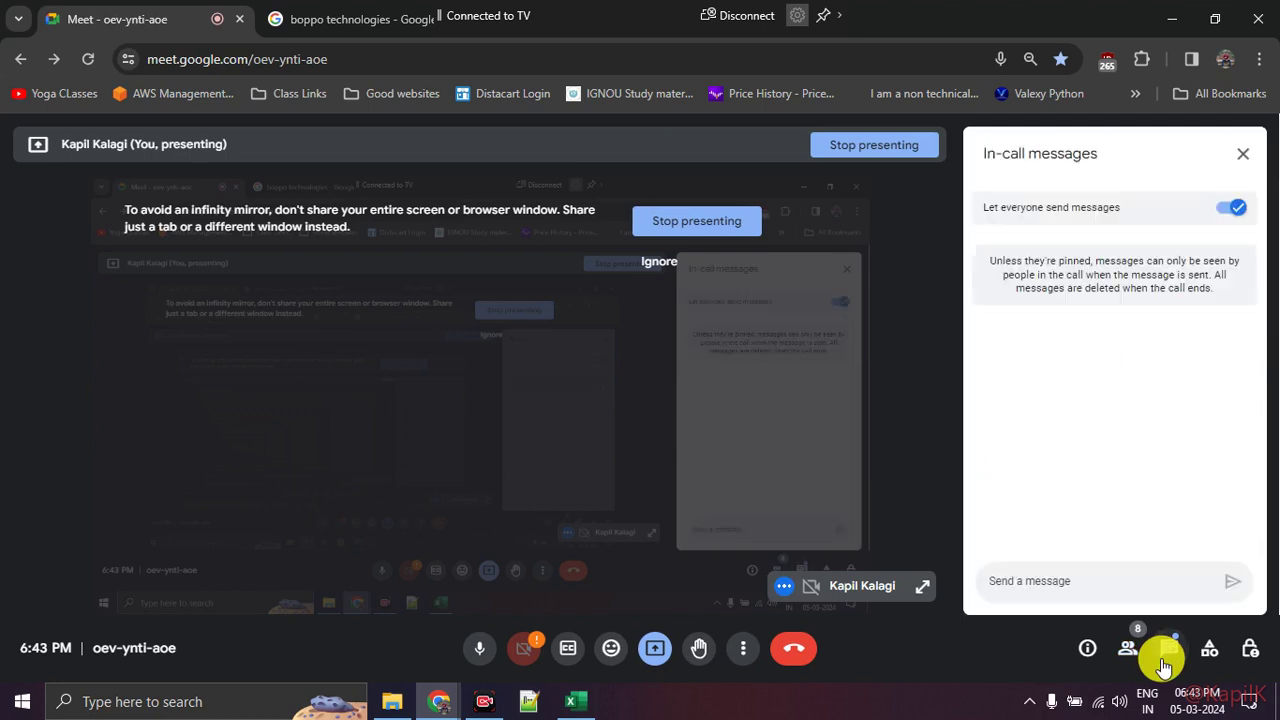
pyautogui.click(1166, 658)
pyautogui.click(1166, 658)
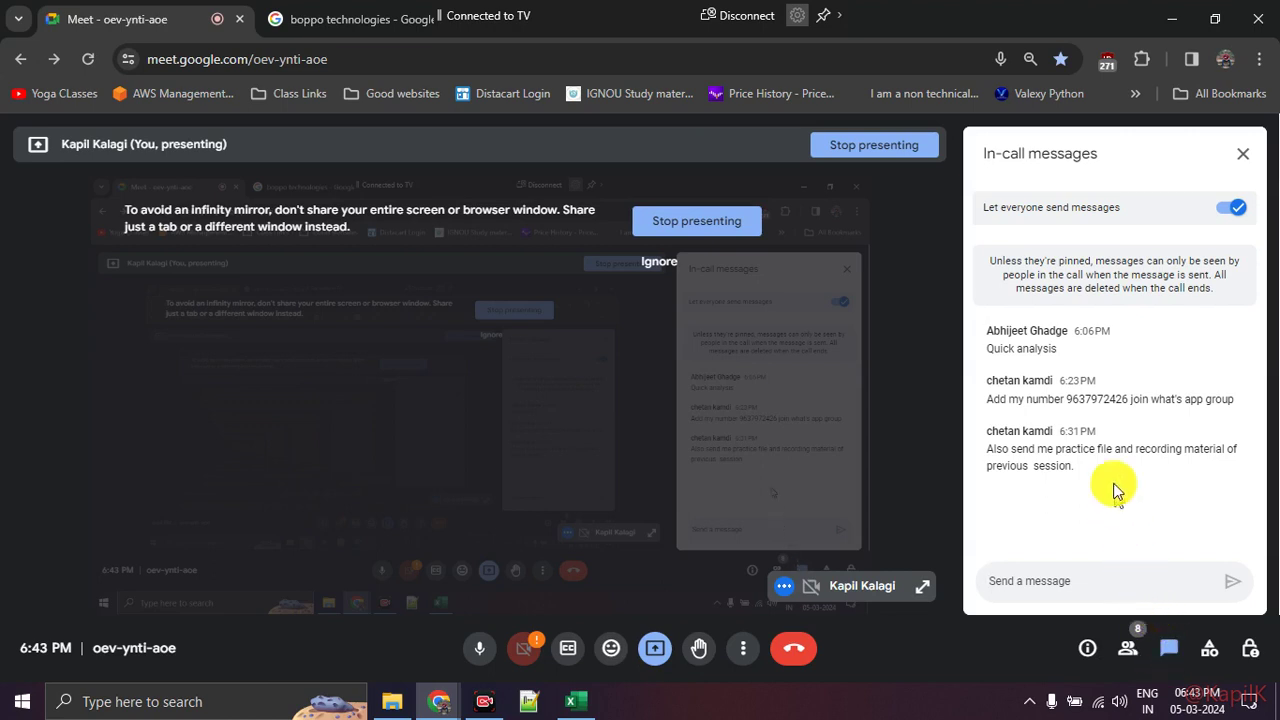
pyautogui.write('Please')
pyautogui.press('BackSpace')
pyautogui.press('BackSpace')
pyautogui.press('BackSpace')
pyautogui.press('BackSpace')
pyautogui.press('BackSpace')
pyautogui.press('BackSpace')
pyautogui.write('All the dat')
pyautogui.press('BackSpace')
pyautogui.press('BackSpace')
pyautogui.press('BackSpace')
pyautogui.press('BackSpace')
pyautogui.press('BackSpace')
pyautogui.press('BackSpace')
# Step: Glance back at Excel, then open the Meet participant list
pyautogui.hotkey('alt', 'Tab')
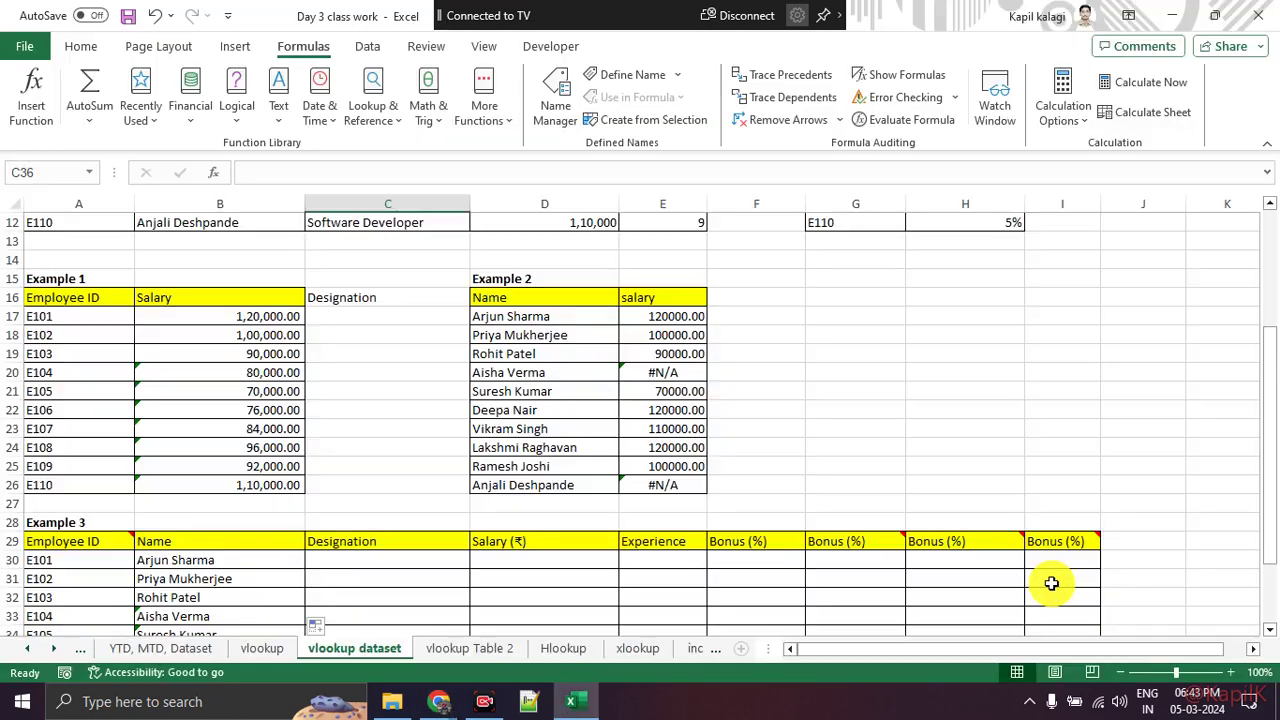
pyautogui.hotkey('alt', 'Tab')
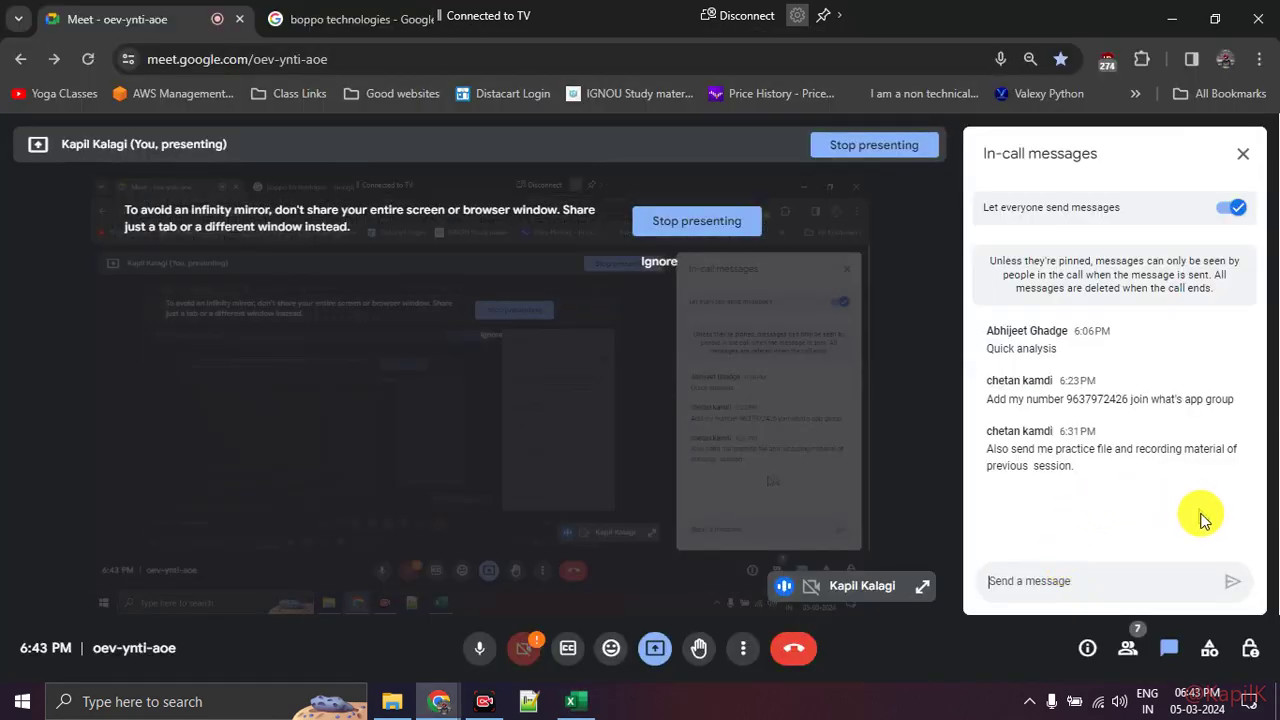
pyautogui.click(1138, 652)
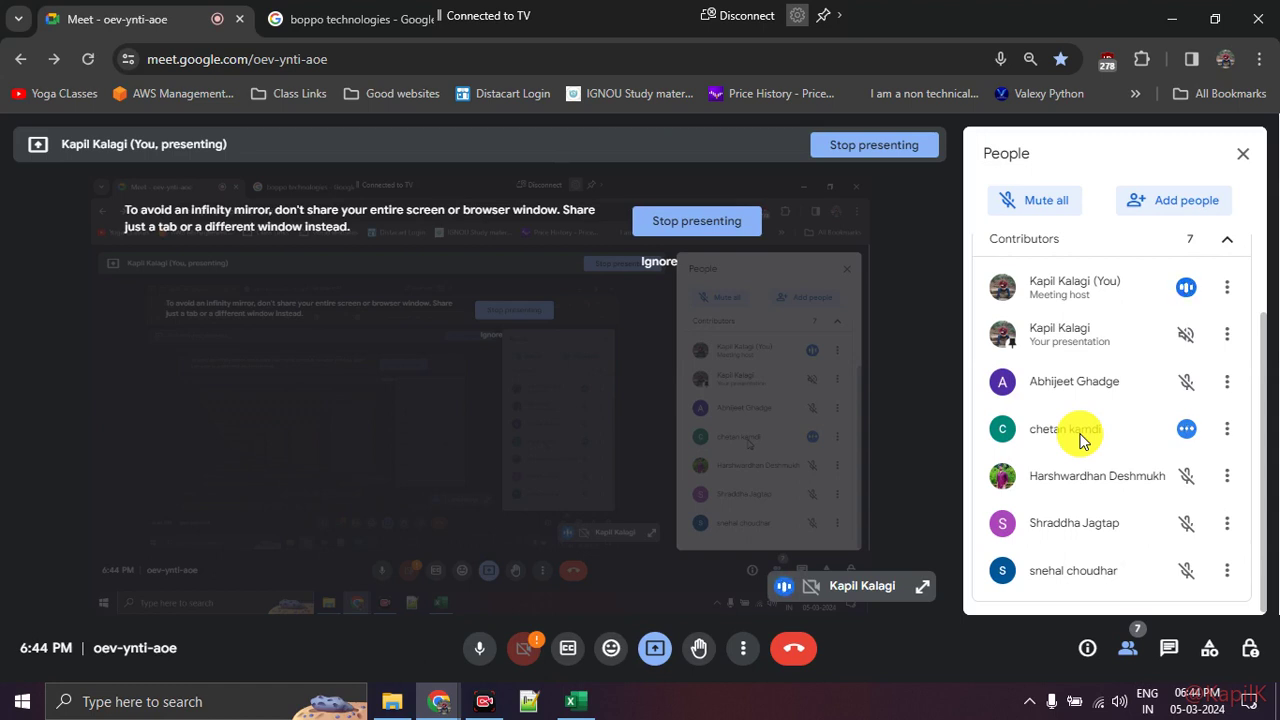
# Step: Toggle between chat and the participant list, scrolling the list up to the Waiting to join section
pyautogui.click(1130, 648)
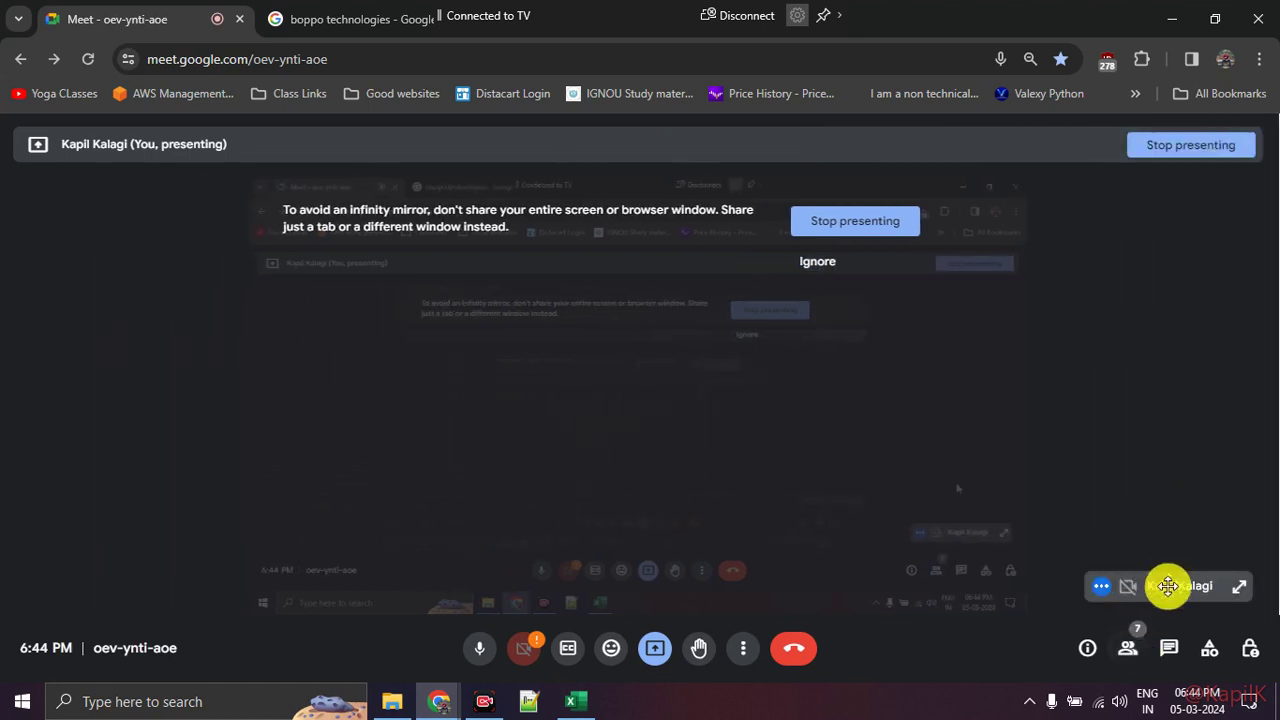
pyautogui.click(1169, 648)
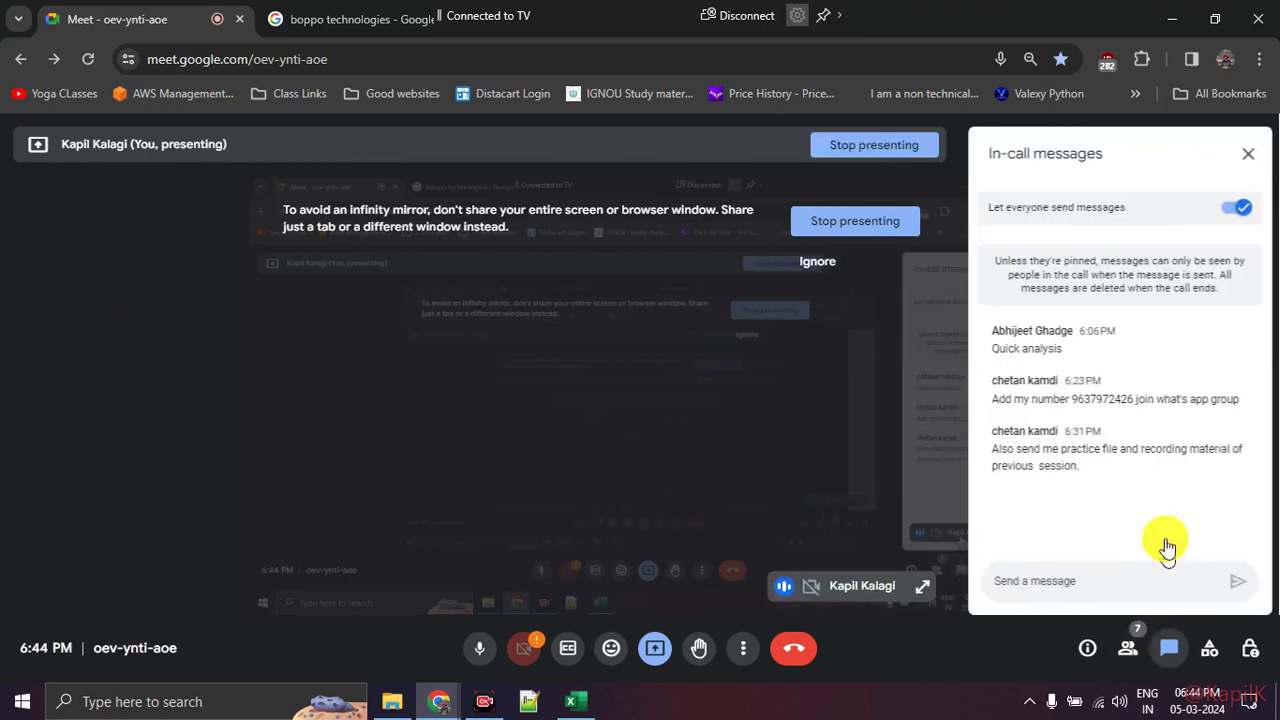
pyautogui.click(1128, 648)
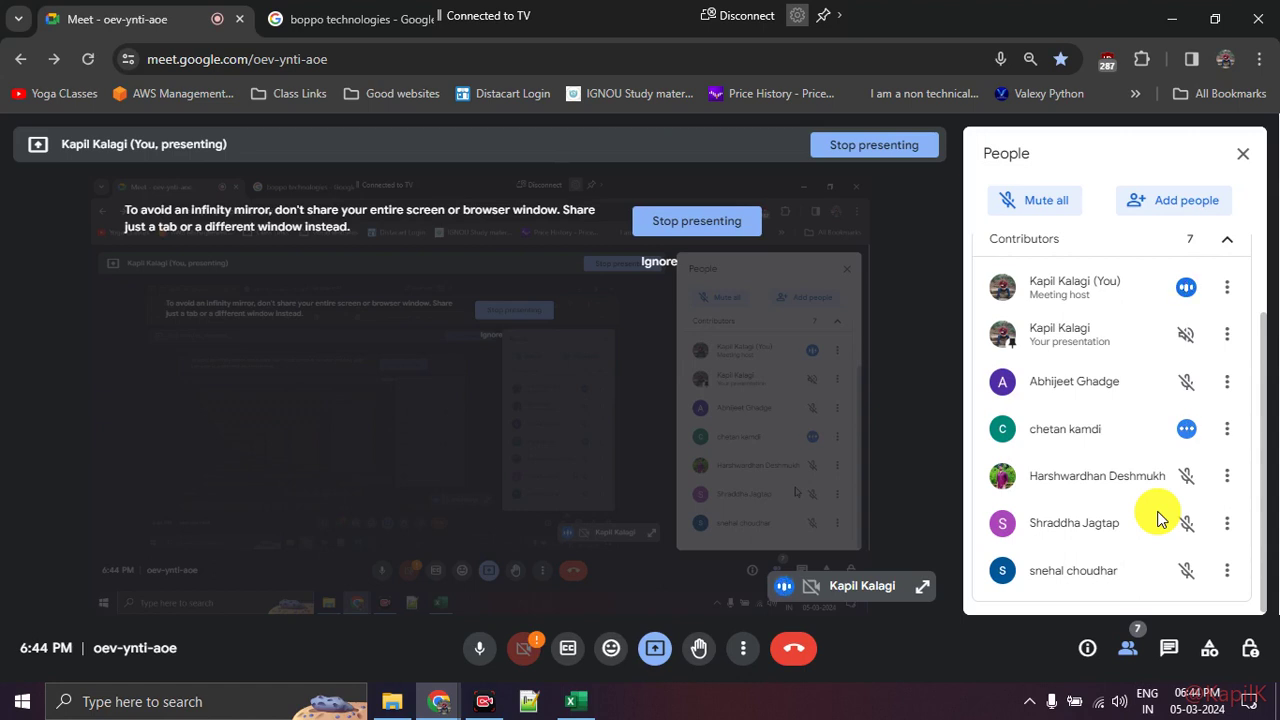
pyautogui.click(1169, 648)
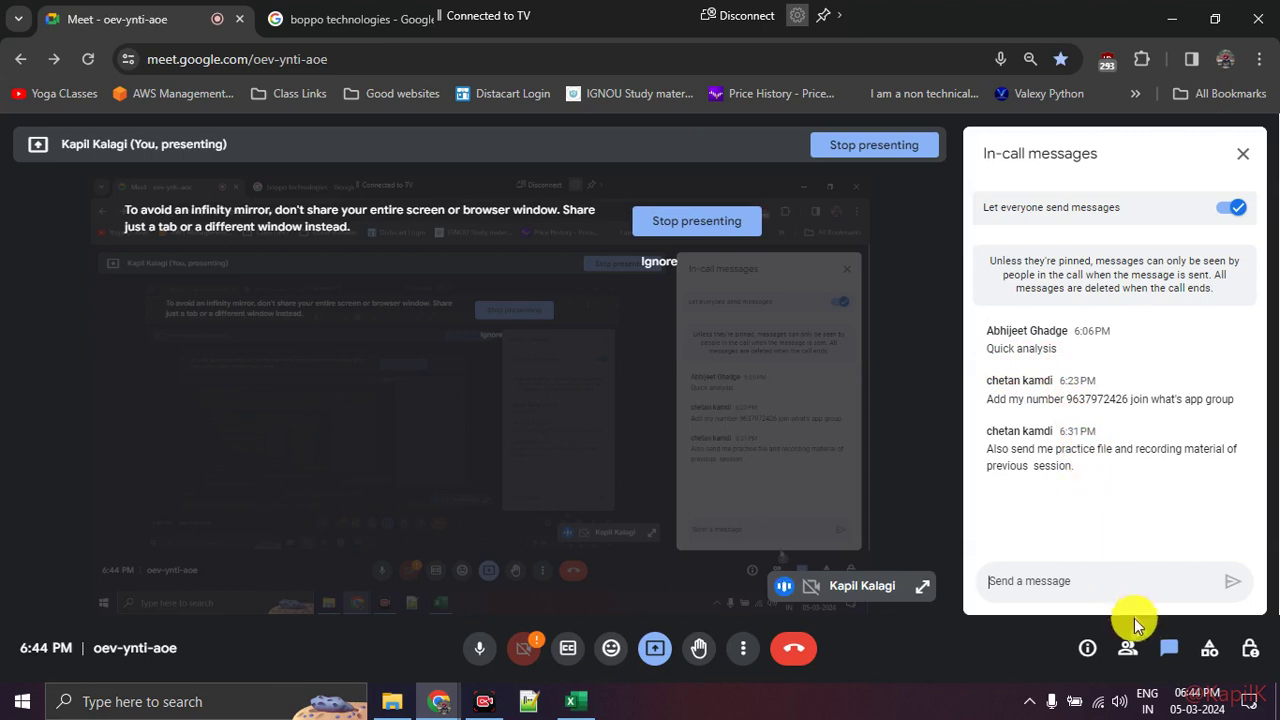
pyautogui.click(1133, 652)
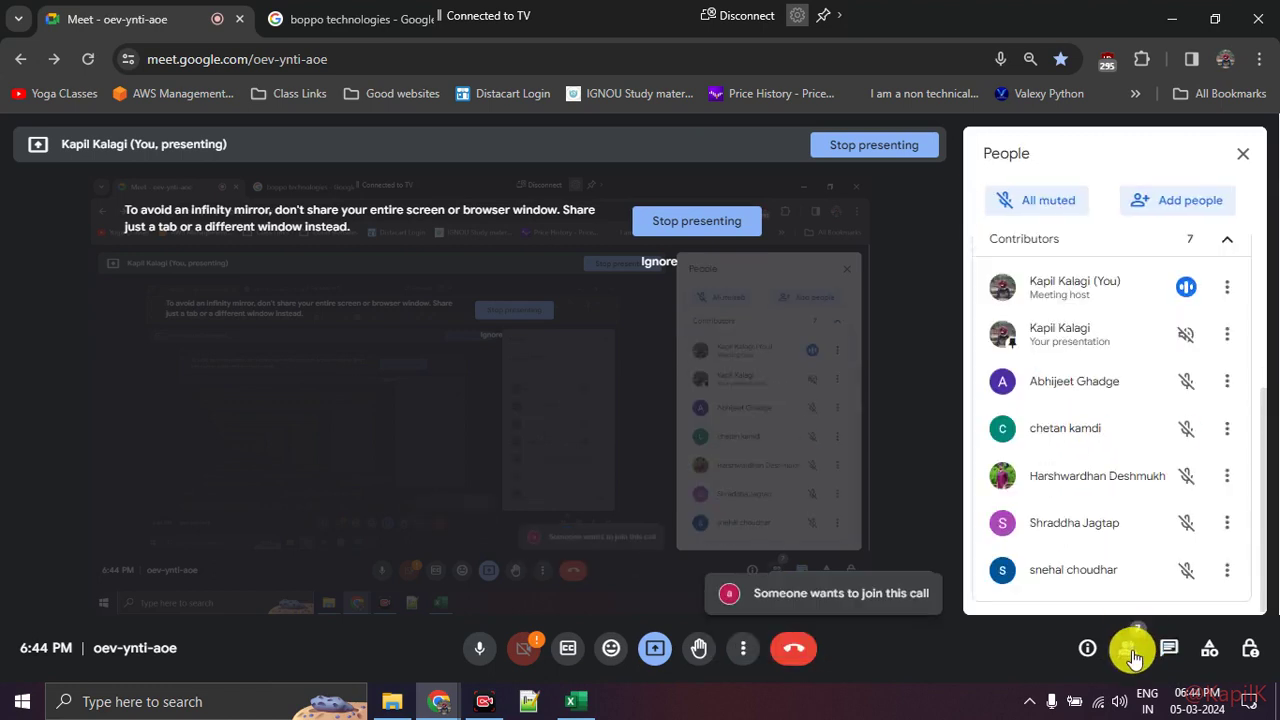
pyautogui.scroll(3, 1094, 555)
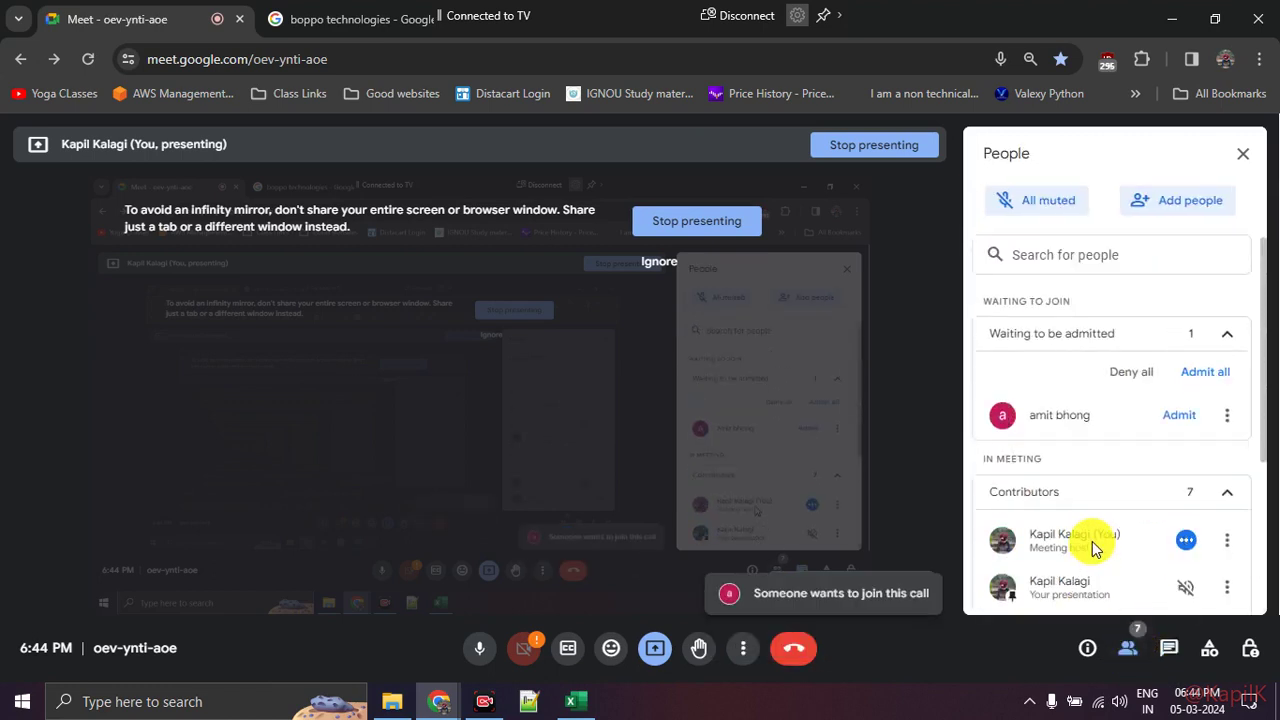
# Step: Admit the waiting guest into the call and close the participant list
pyautogui.click(1178, 428)
pyautogui.scroll(-2, 1128, 488)
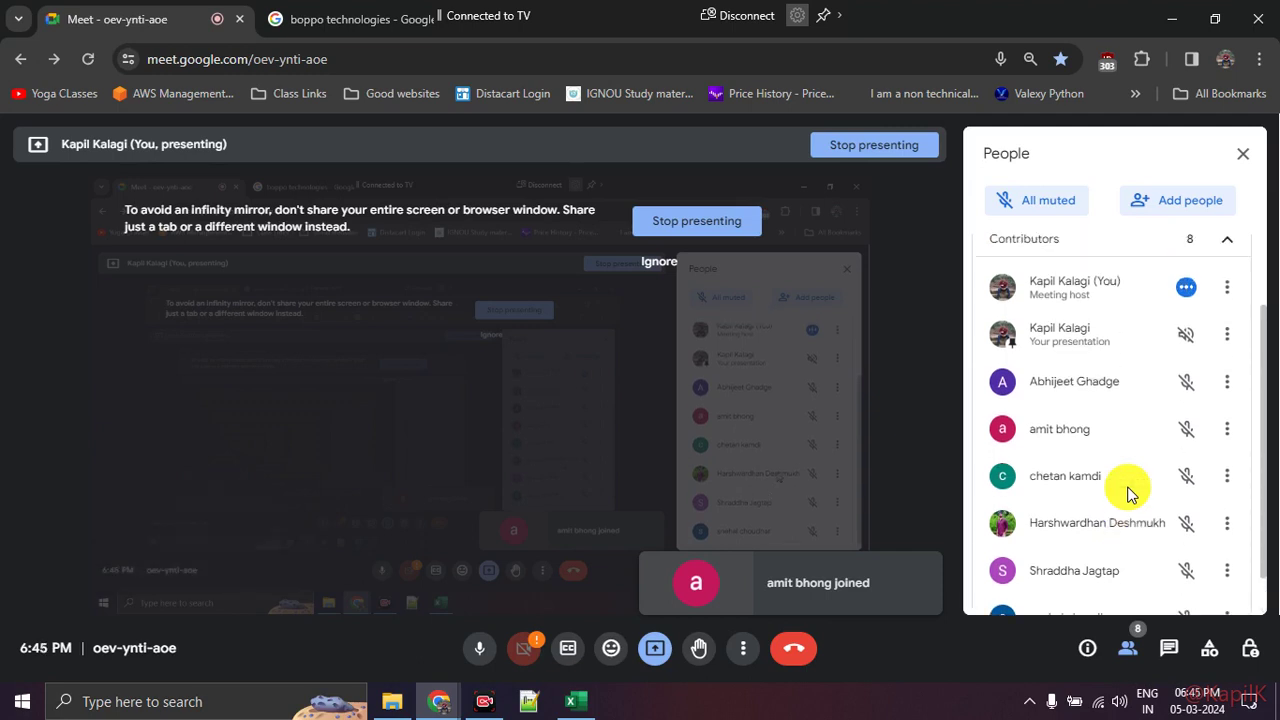
pyautogui.scroll(-2, 1128, 490)
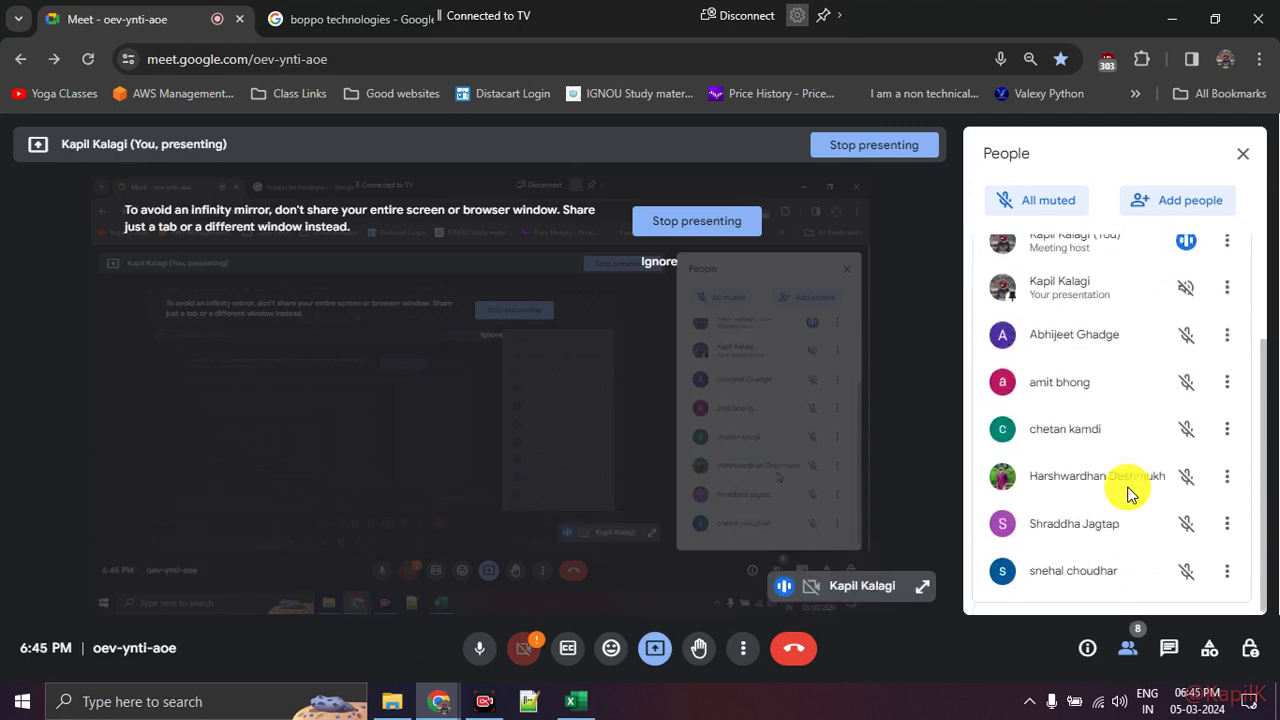
pyautogui.click(1130, 645)
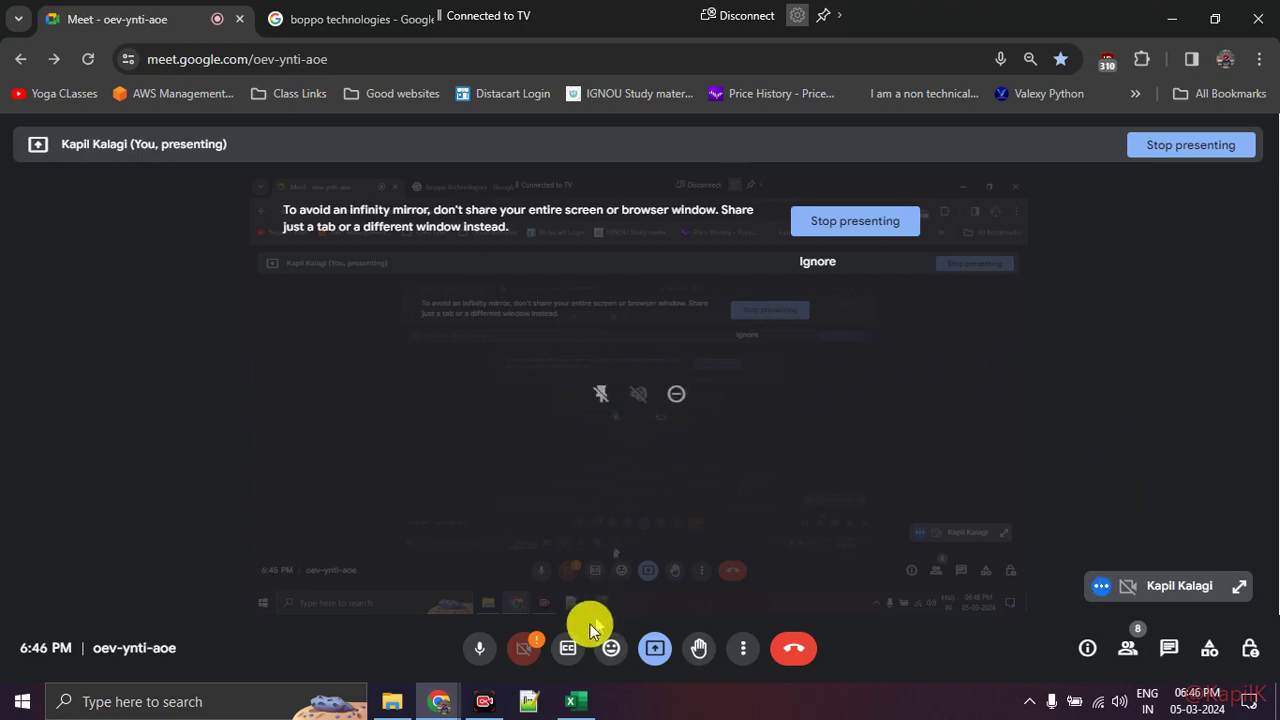
# Step: Bring the Excel workbook back to the front from the taskbar
pyautogui.click(567, 705)
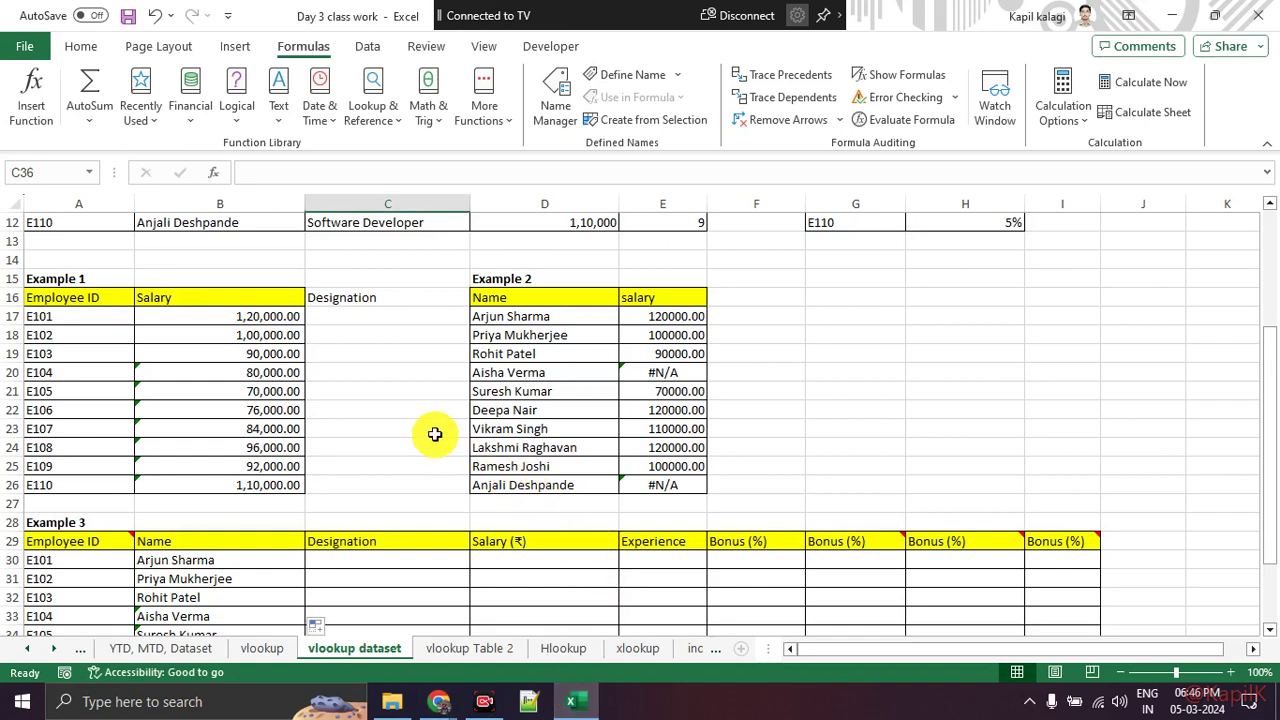
# Step: Scroll the Excel sheet, then return to the Google Meet call
pyautogui.scroll(-3, 306, 409)
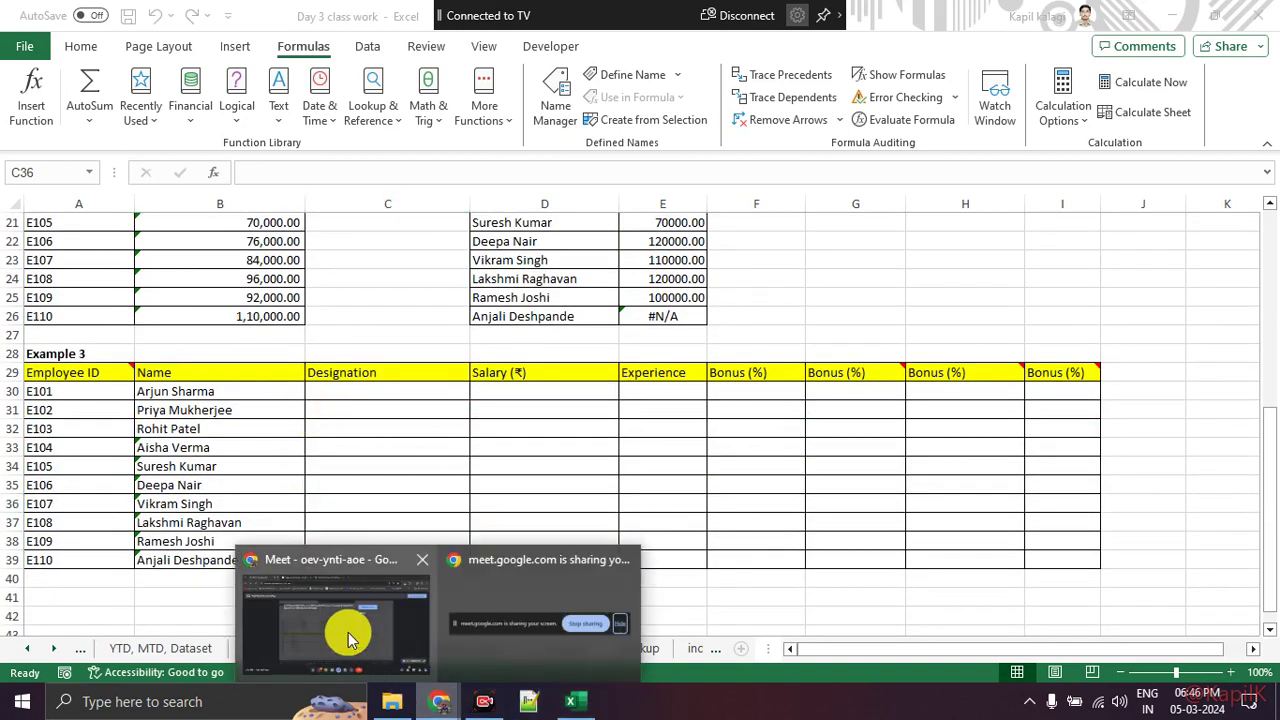
pyautogui.moveTo(438, 701)
pyautogui.click(325, 595)
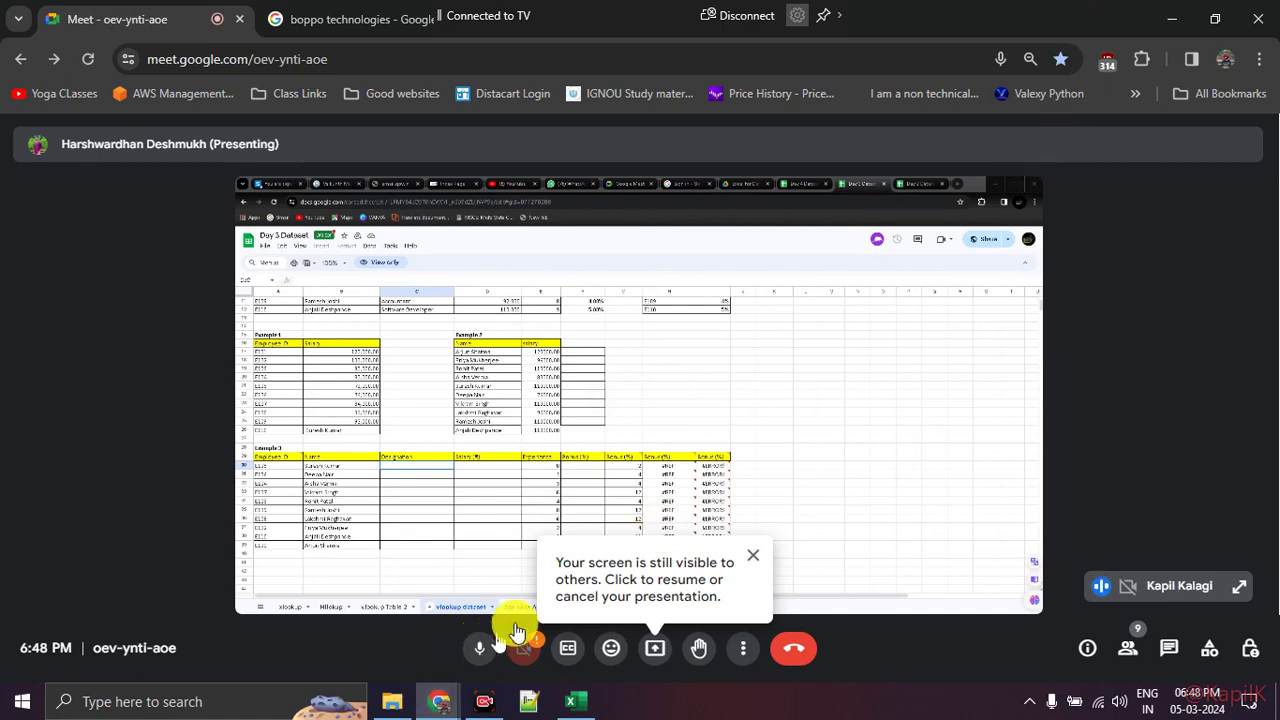
# Step: Dismiss the screen-still-visible notice, after a quick look back at Excel
pyautogui.click(754, 556)
pyautogui.moveTo(638, 395)
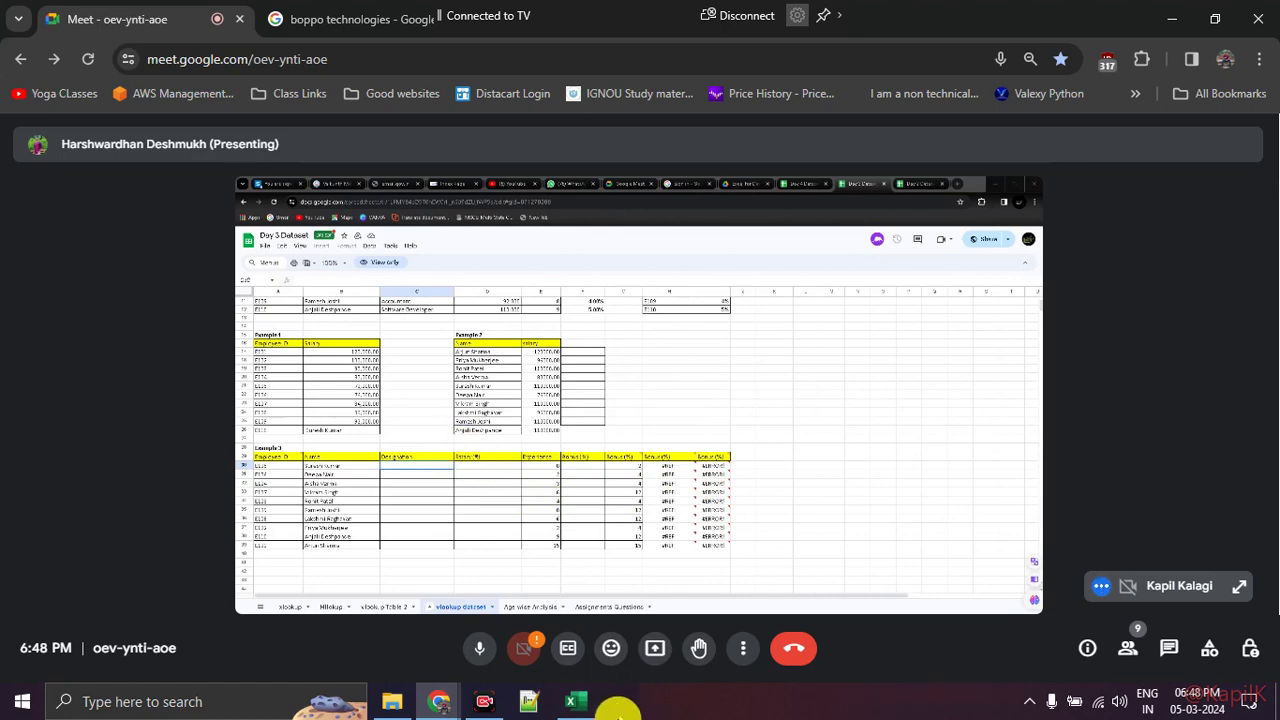
pyautogui.click(572, 701)
pyautogui.scroll(7, 443, 516)
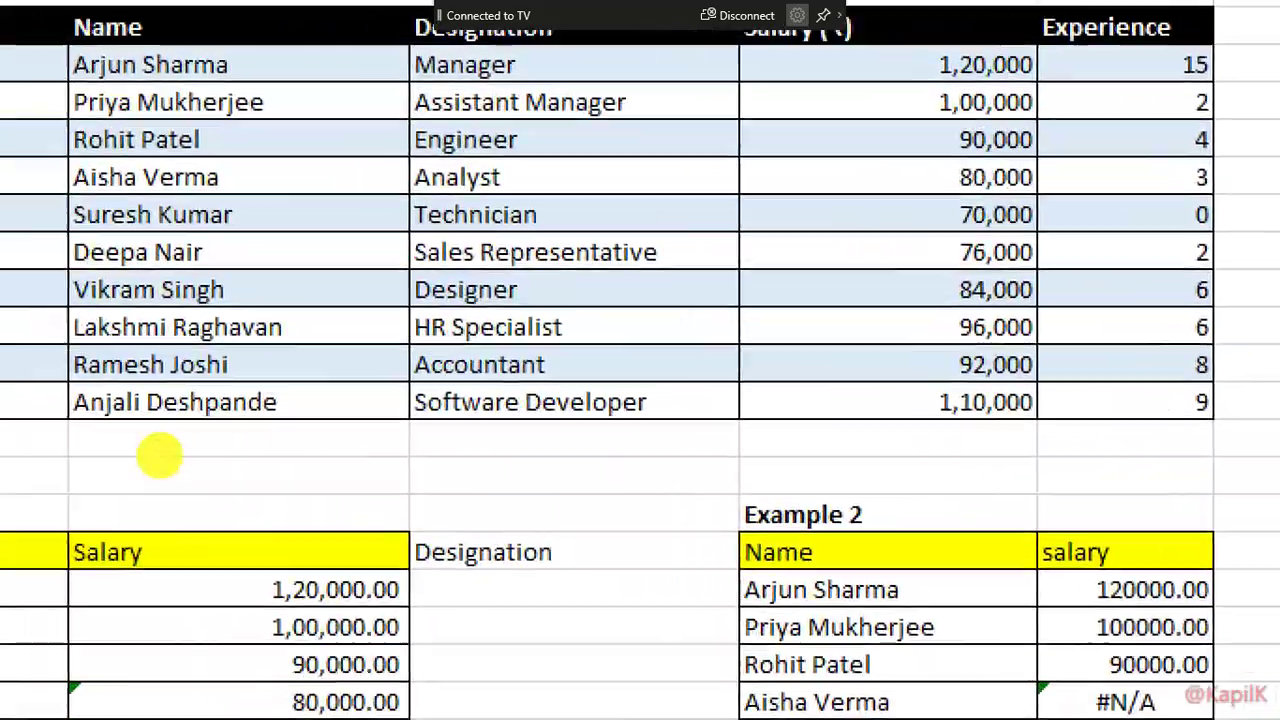
pyautogui.hotkey('alt', 'Tab')
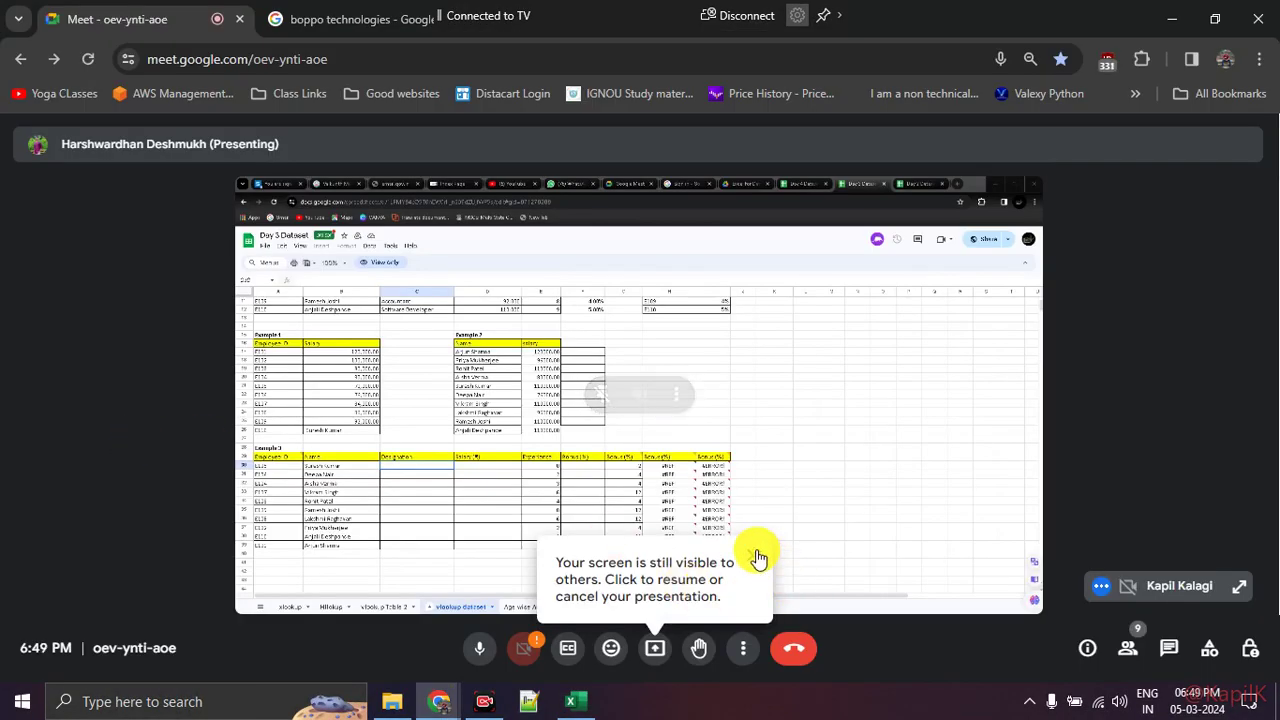
pyautogui.click(753, 555)
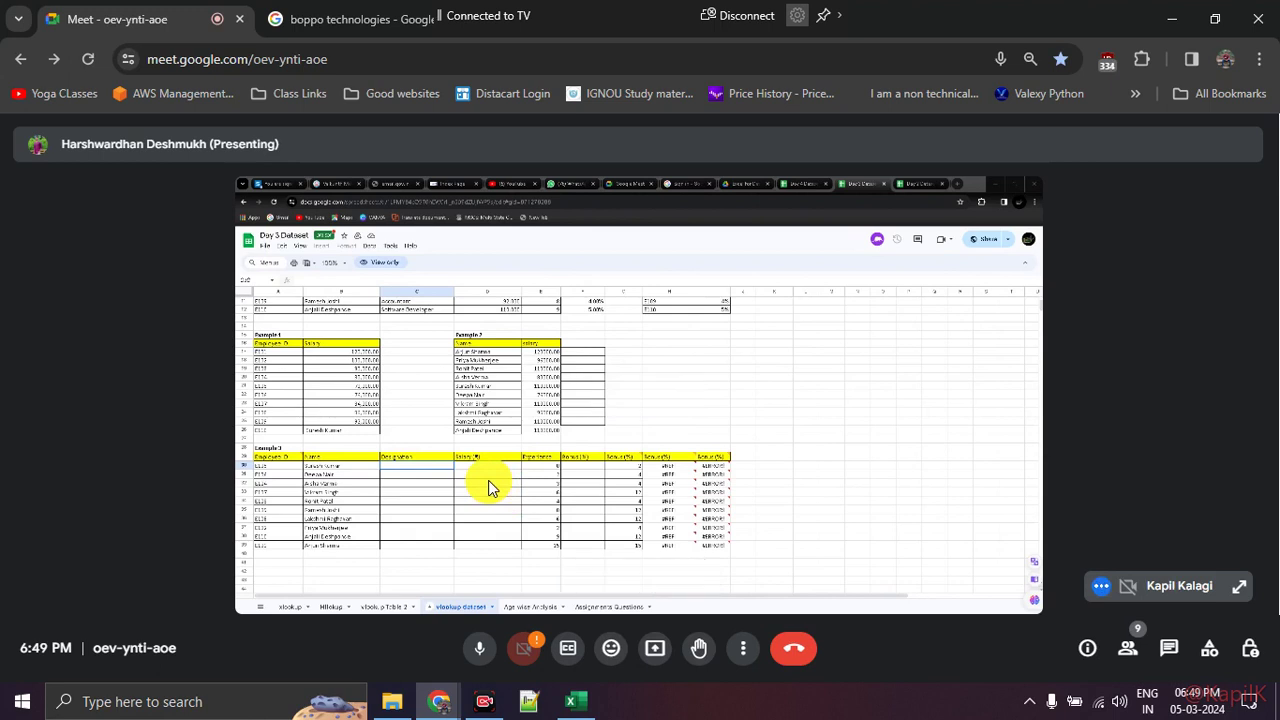
pyautogui.moveTo(638, 450)
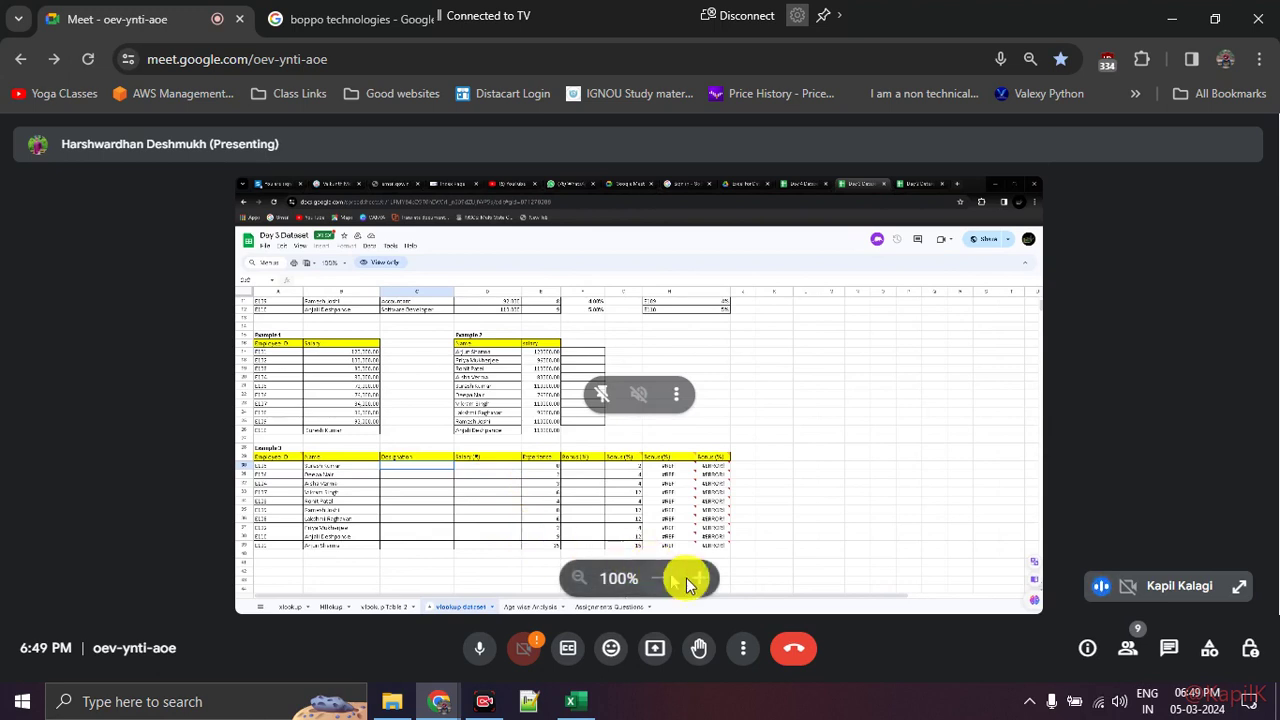
# Step: Stop the current share and take over as main presenter
pyautogui.click(655, 660)
pyautogui.click(709, 563)
pyautogui.click(652, 655)
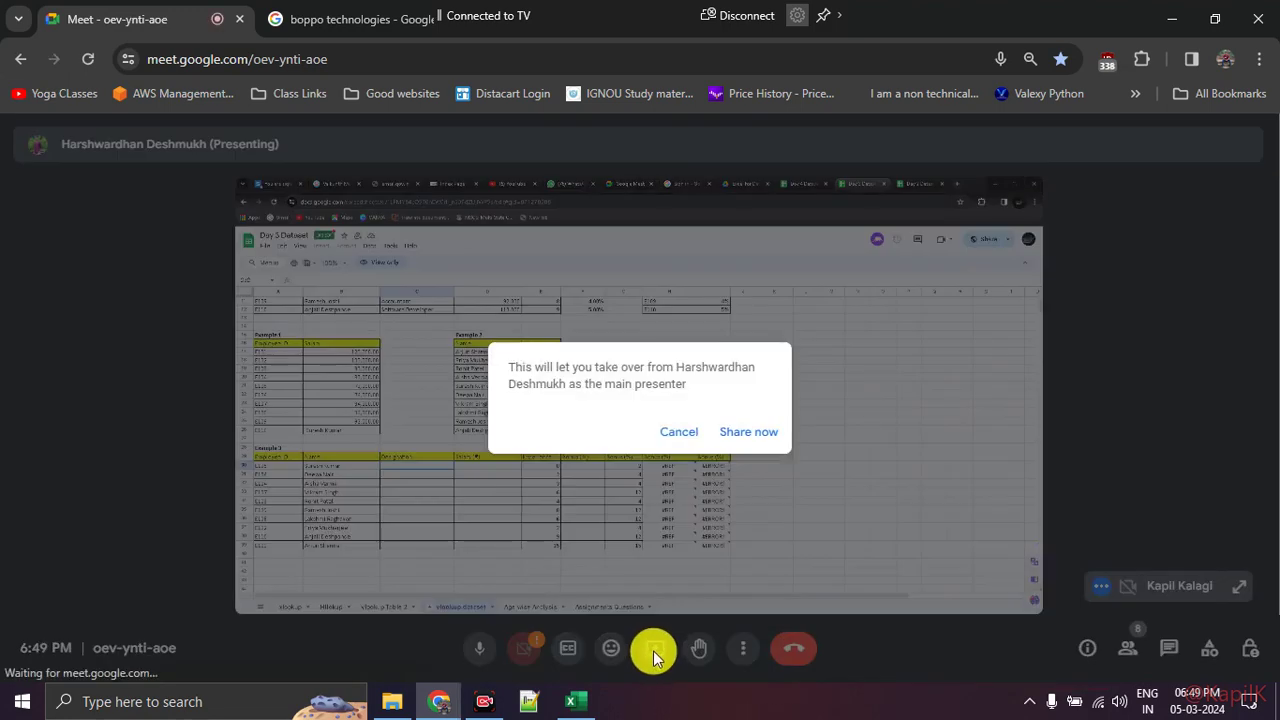
pyautogui.click(754, 436)
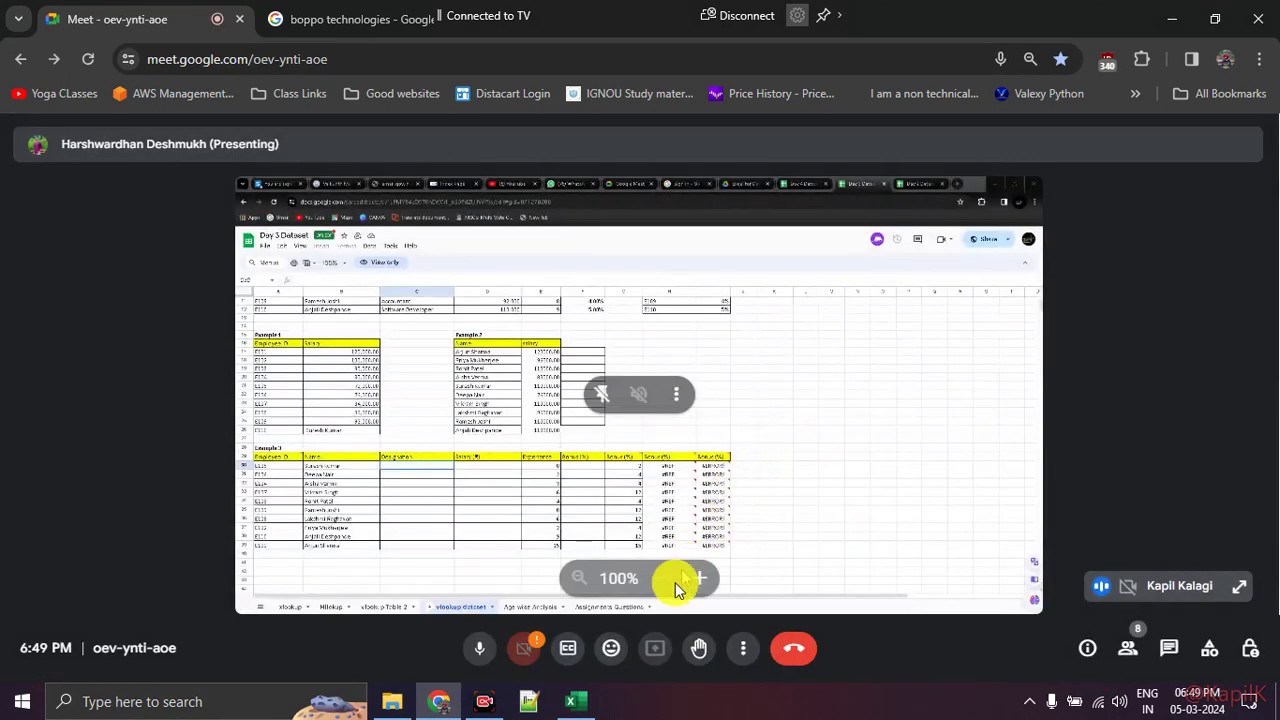
# Step: Share the entire screen and bring the Excel workbook to the front
pyautogui.click(653, 652)
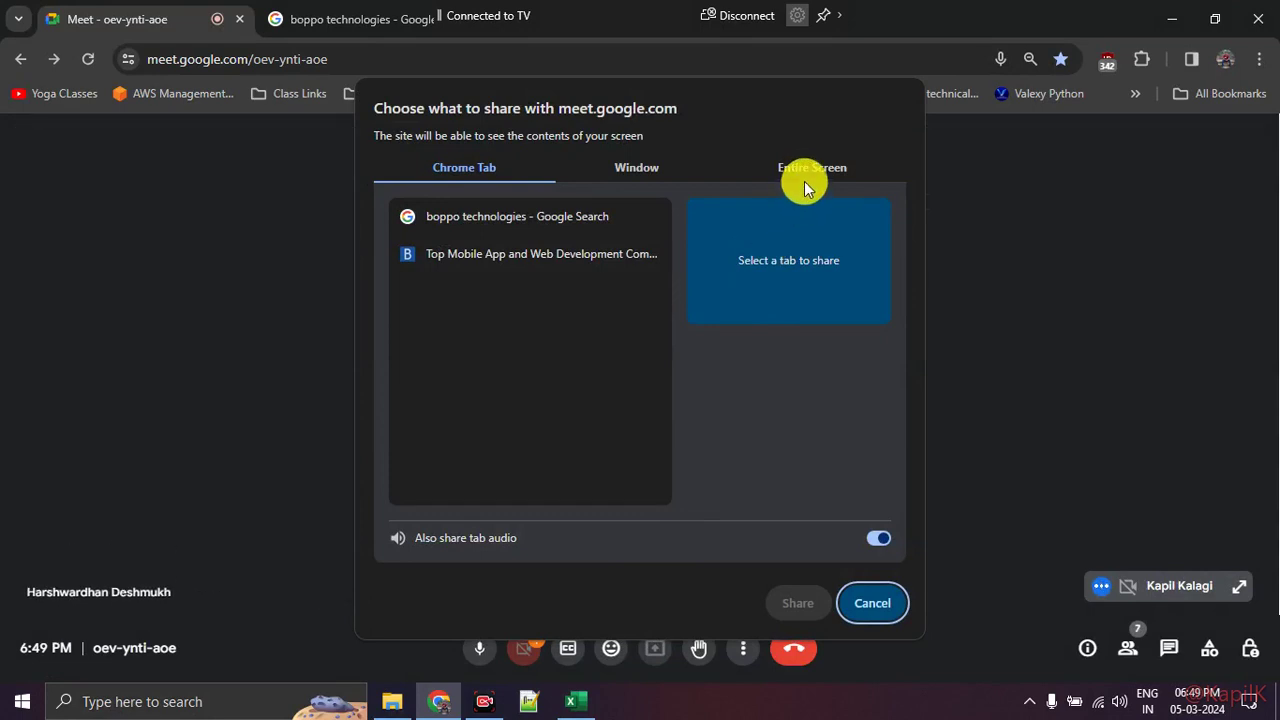
pyautogui.click(808, 170)
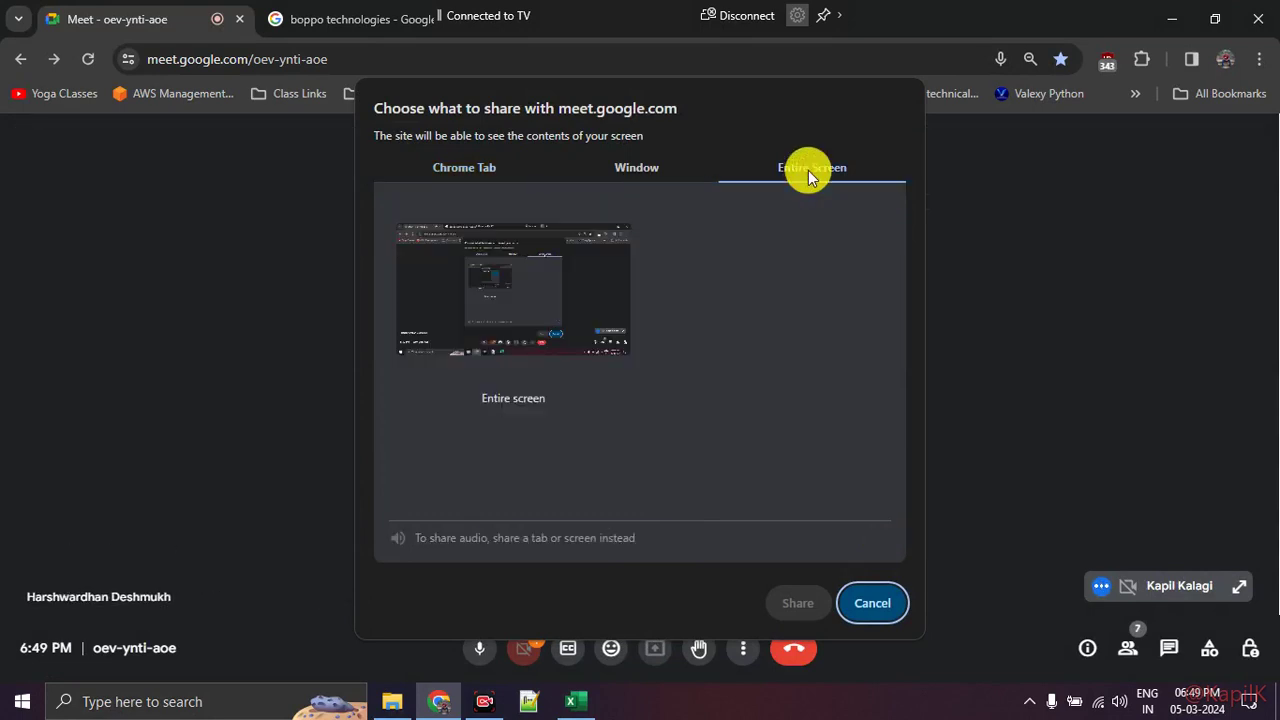
pyautogui.click(598, 282)
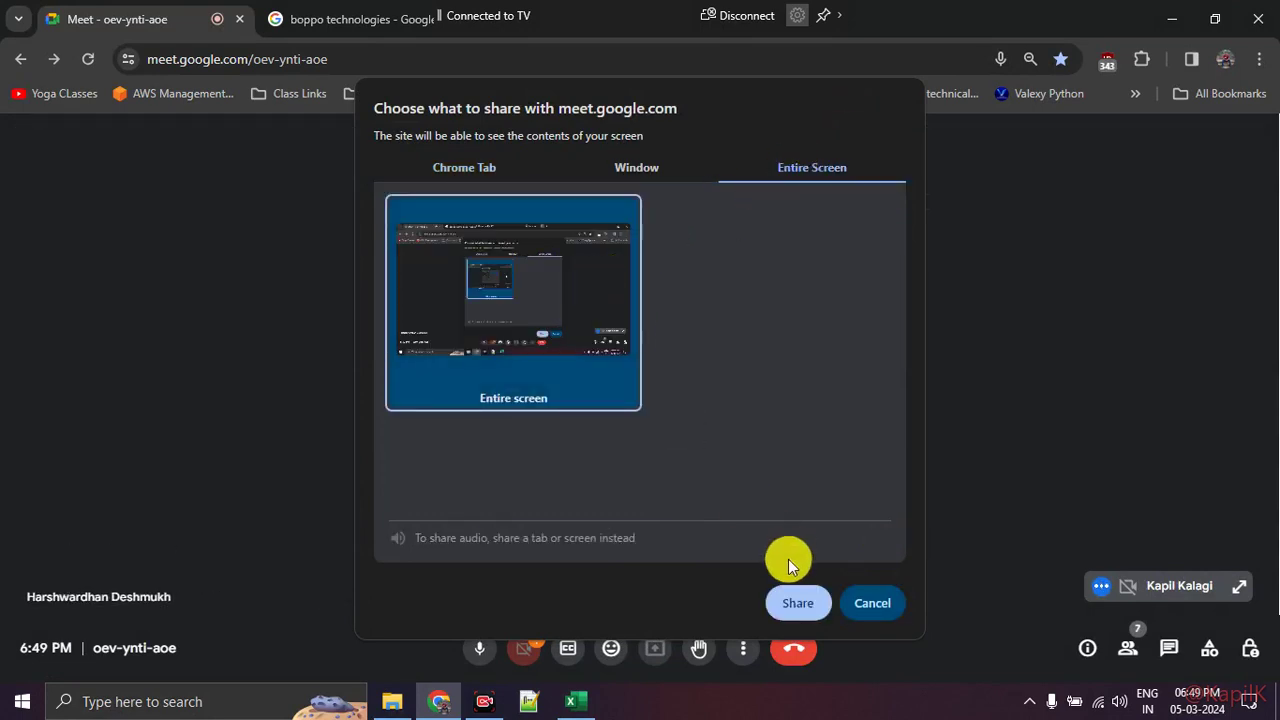
pyautogui.click(790, 600)
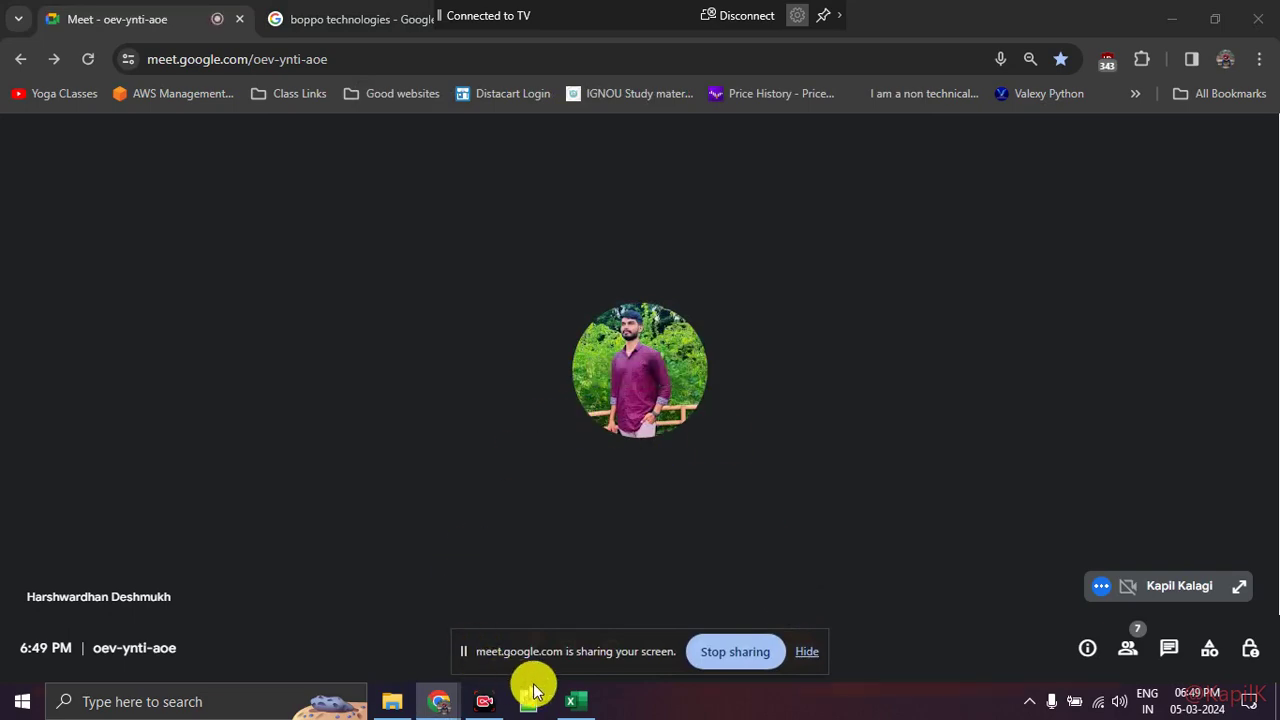
pyautogui.click(575, 701)
pyautogui.scroll(-4, 533, 506)
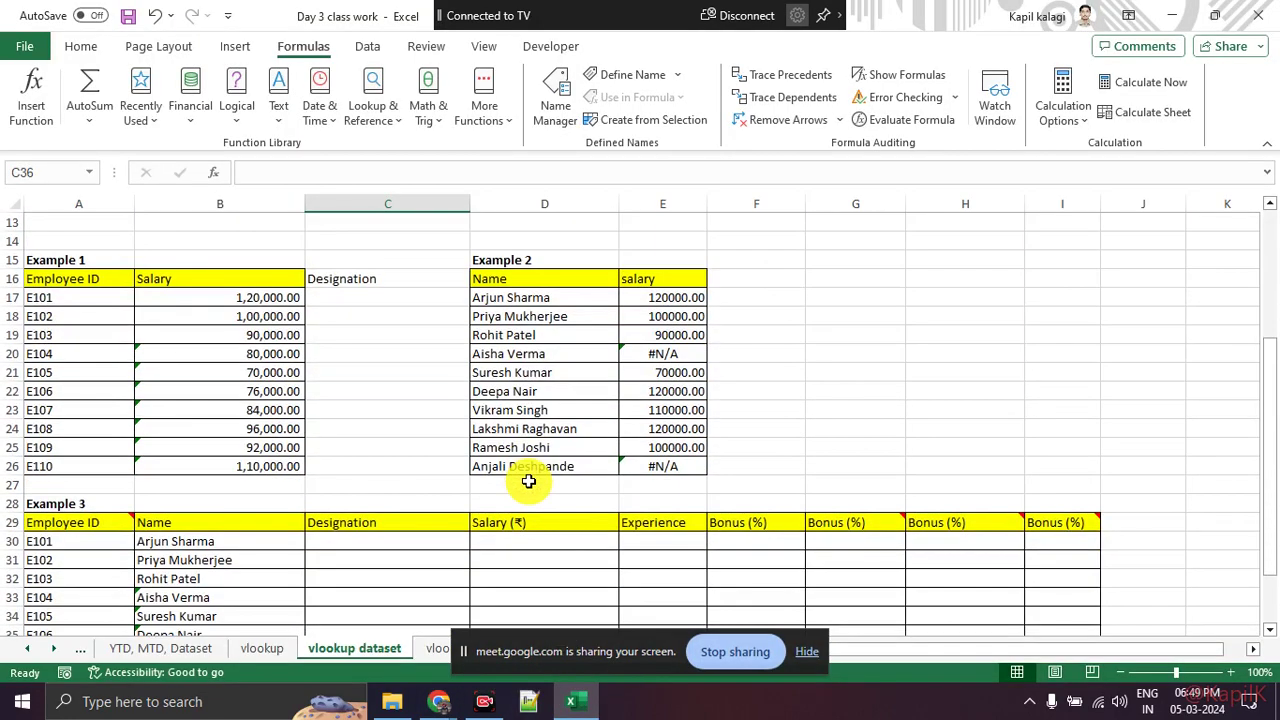
# Step: Highlight the empty Designation cells and Example 3's ID, name and designation block
pyautogui.moveTo(372, 281); pyautogui.dragTo(380, 462)
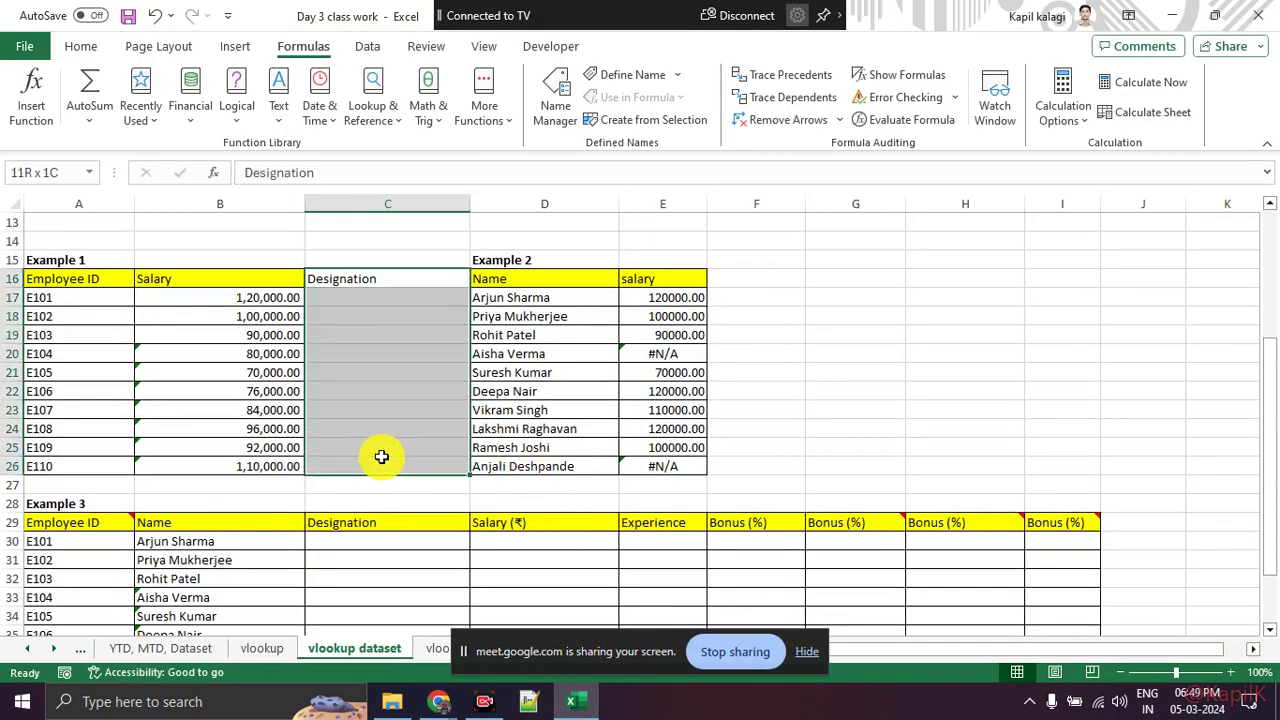
pyautogui.click(390, 390)
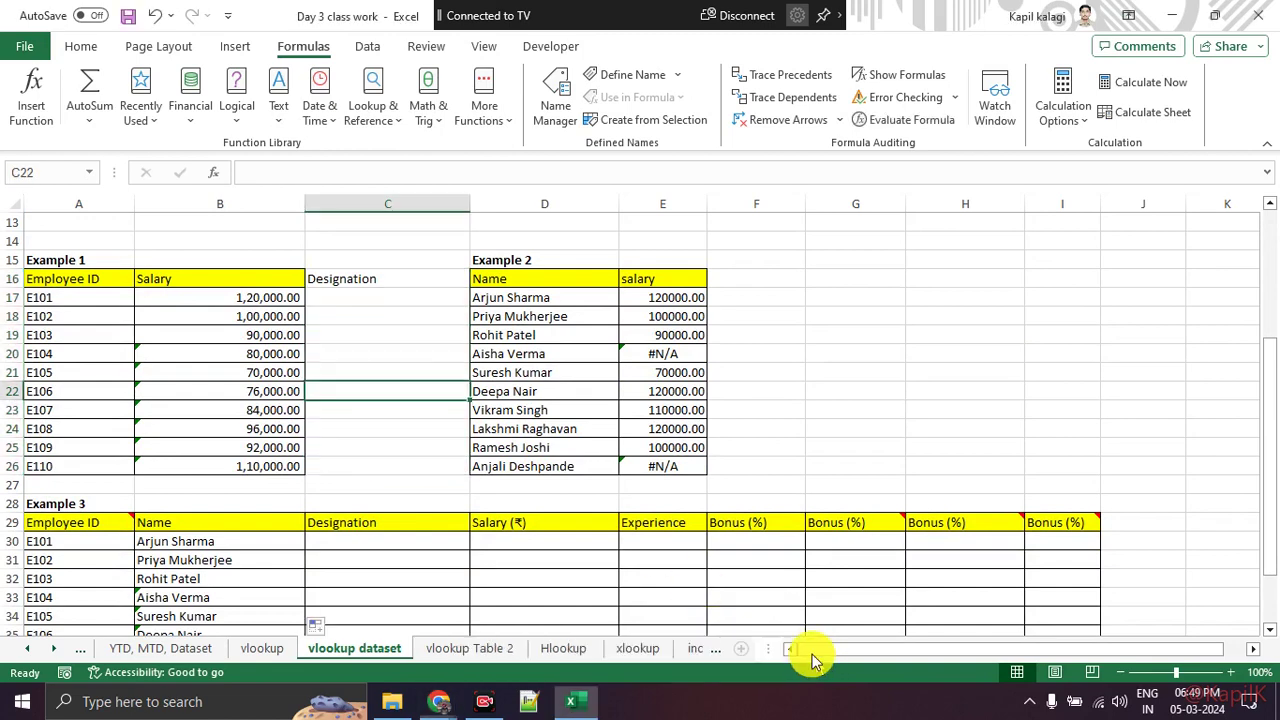
pyautogui.scroll(-2, 379, 427)
pyautogui.moveTo(370, 424); pyautogui.dragTo(363, 597)
pyautogui.scroll(-2, 400, 470)
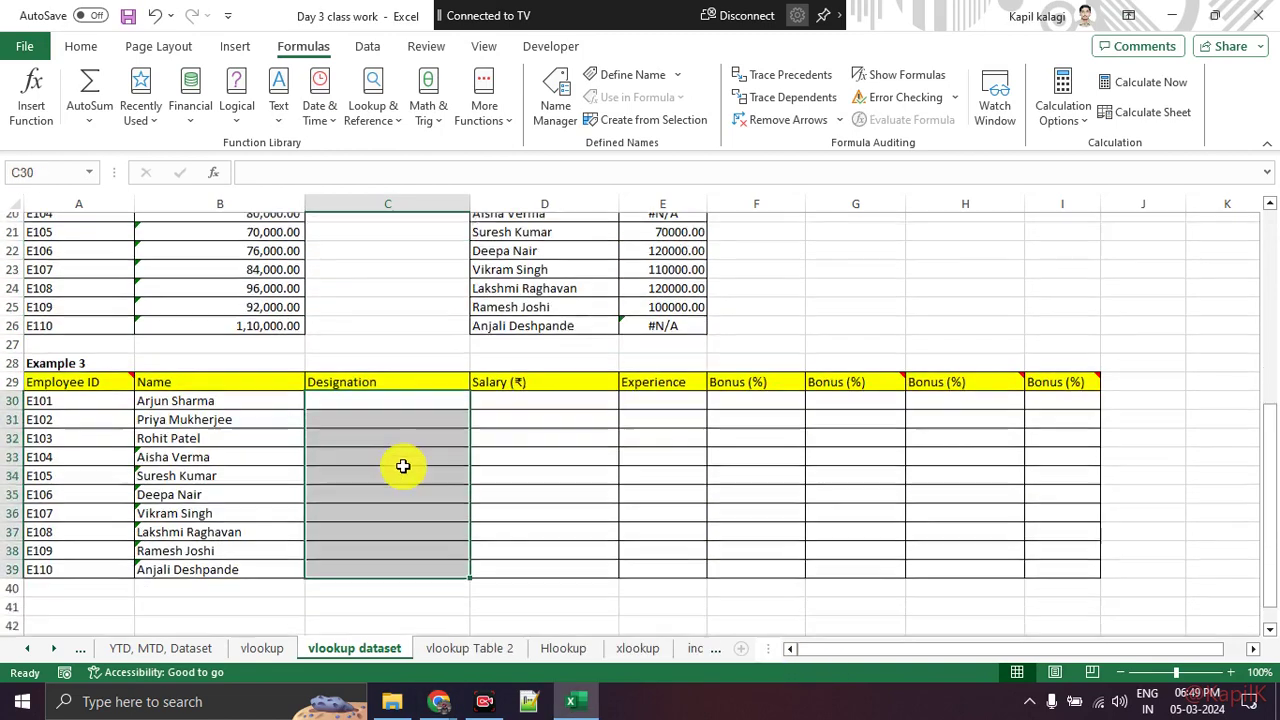
pyautogui.click(371, 316)
pyautogui.moveTo(29, 297); pyautogui.dragTo(369, 492)
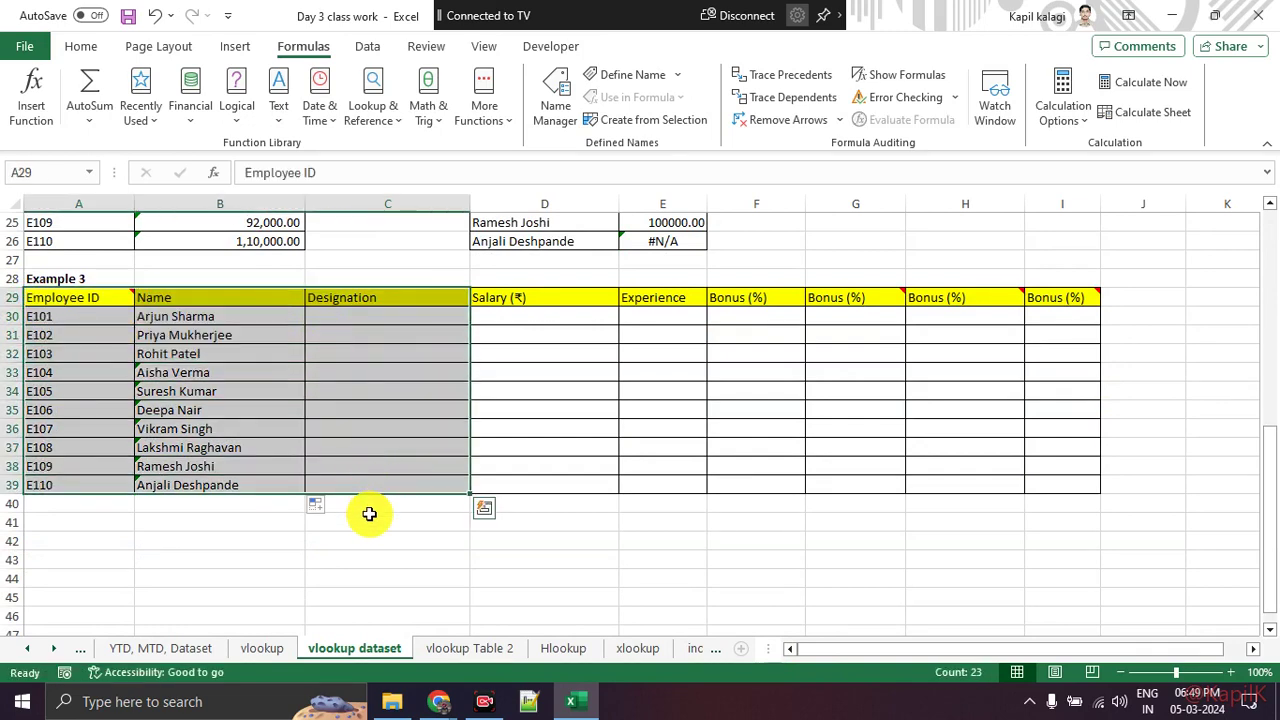
pyautogui.click(282, 595)
pyautogui.moveTo(65, 297); pyautogui.dragTo(414, 472)
# Step: Highlight the Table 1 range and its Employee ID column, then select cell C30
pyautogui.scroll(5, 415, 468)
pyautogui.scroll(3, 415, 465)
pyautogui.moveTo(103, 246)
pyautogui.mouseDown()
pyautogui.moveTo(642, 439)
pyautogui.moveTo(640, 428)
pyautogui.mouseUp()
pyautogui.click(86, 262)
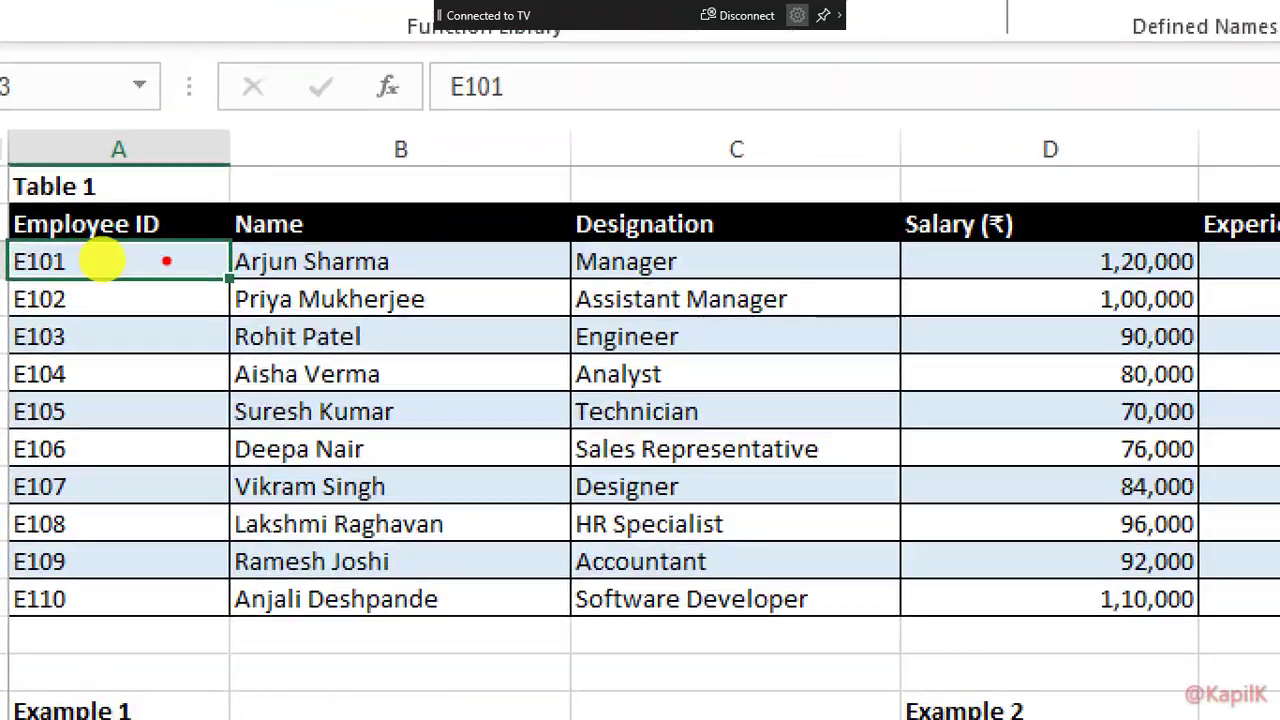
pyautogui.moveTo(101, 258); pyautogui.dragTo(97, 478)
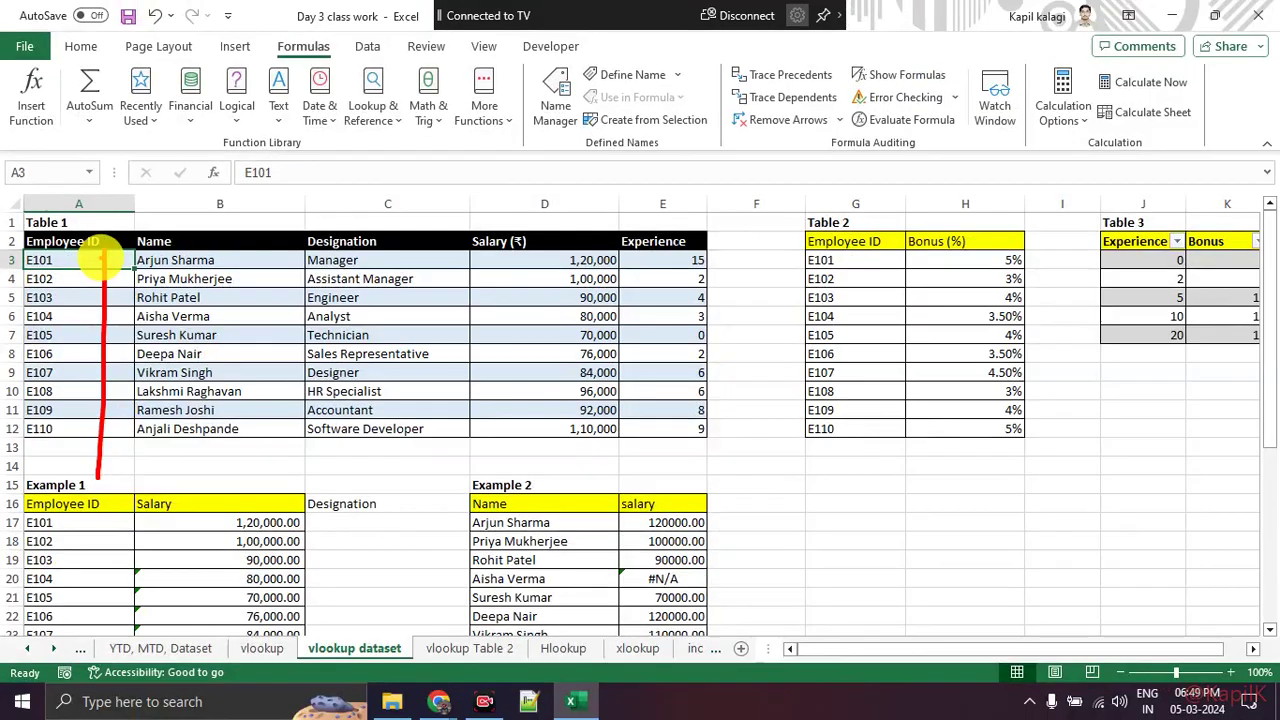
pyautogui.scroll(-4, 80, 423)
pyautogui.scroll(-6, 120, 320)
pyautogui.scroll(3, 133, 323)
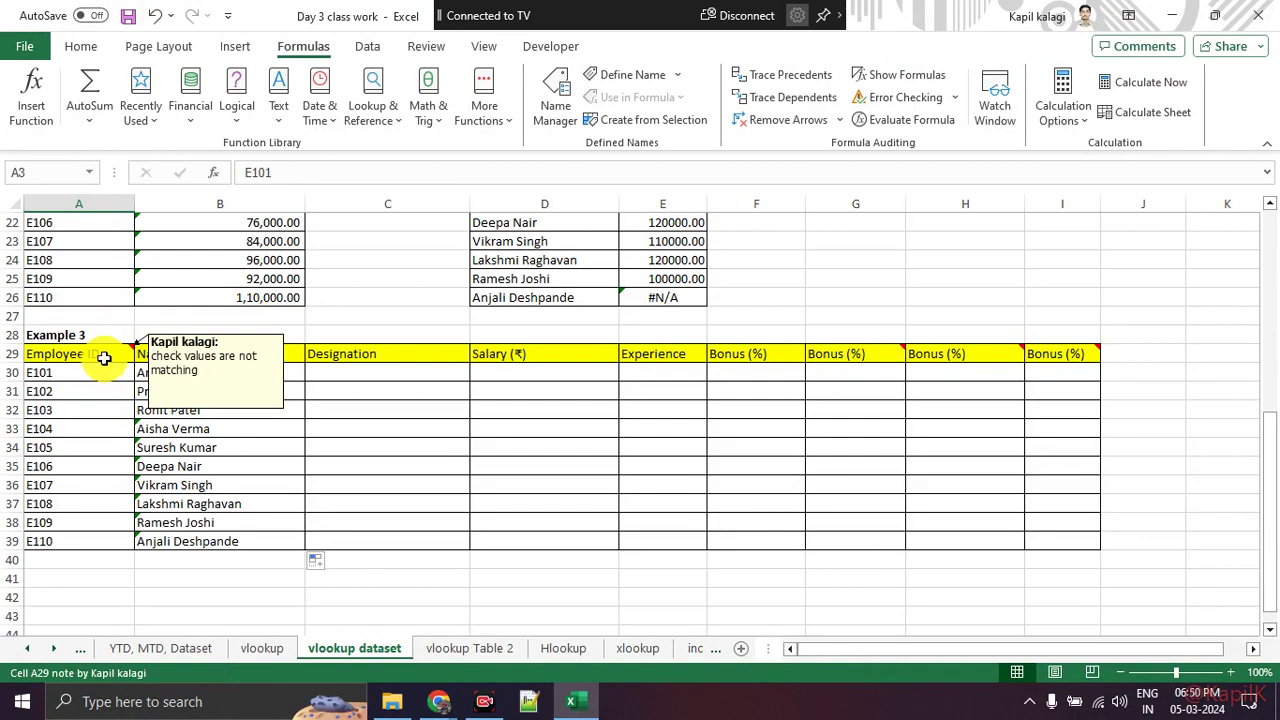
pyautogui.click(354, 373)
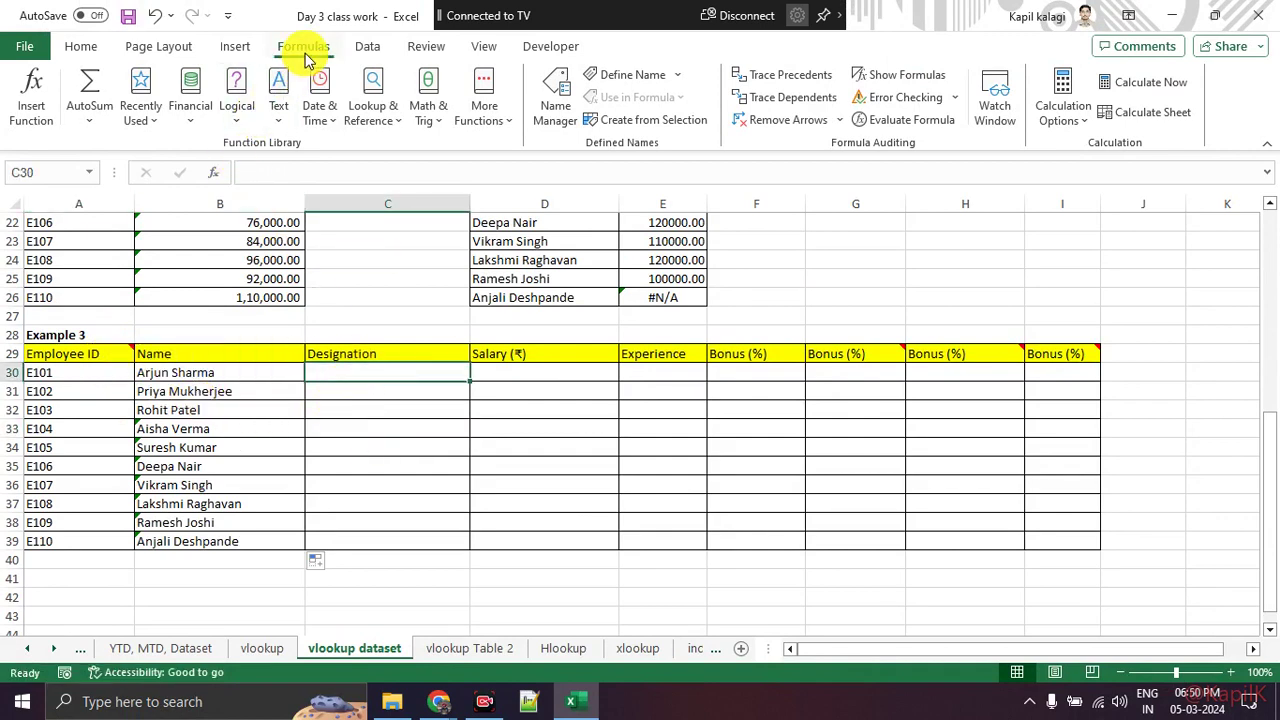
# Step: Start a VLOOKUP in C30 via Insert Function, with A30 as the lookup value
pyautogui.click(31, 100)
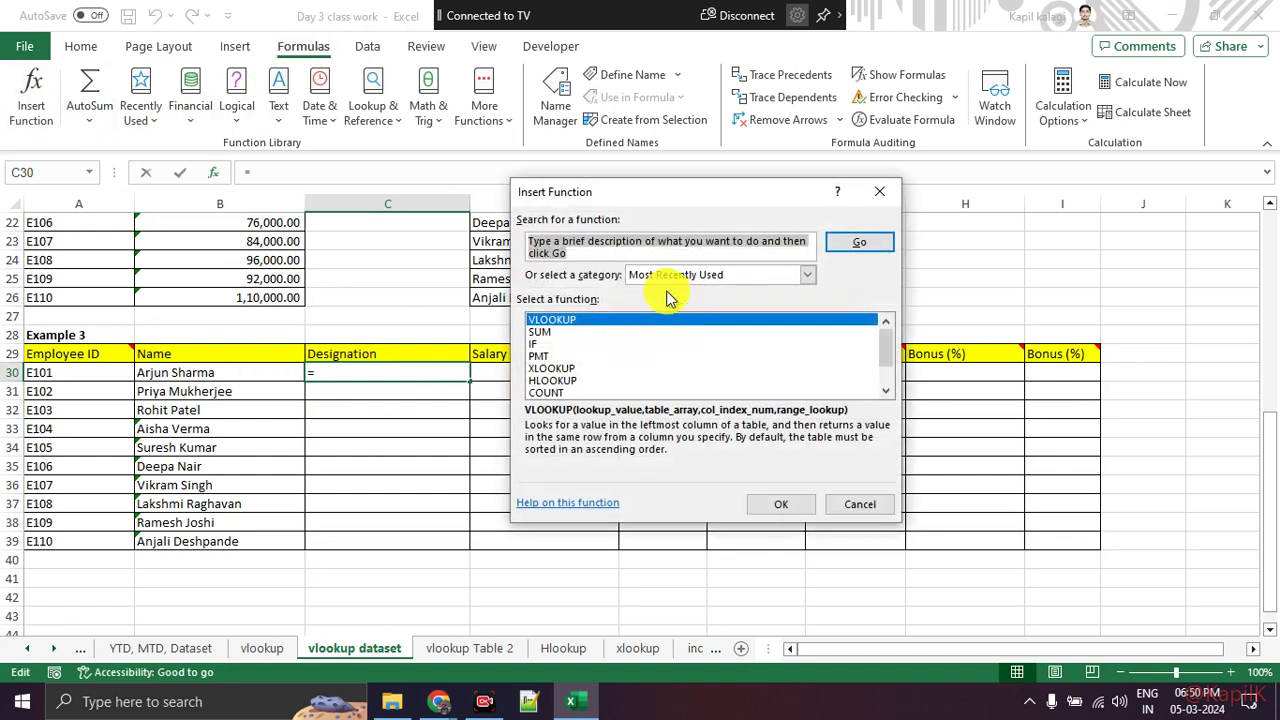
pyautogui.write('vlooku')
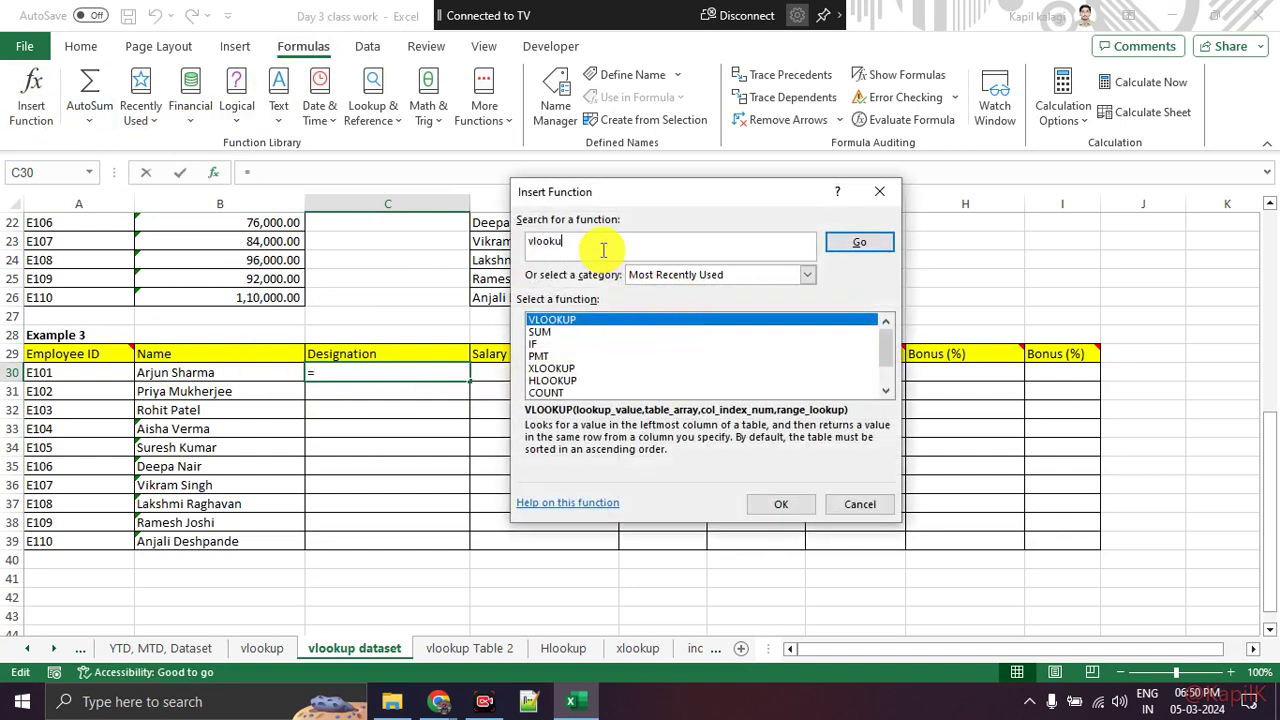
pyautogui.press('Return')
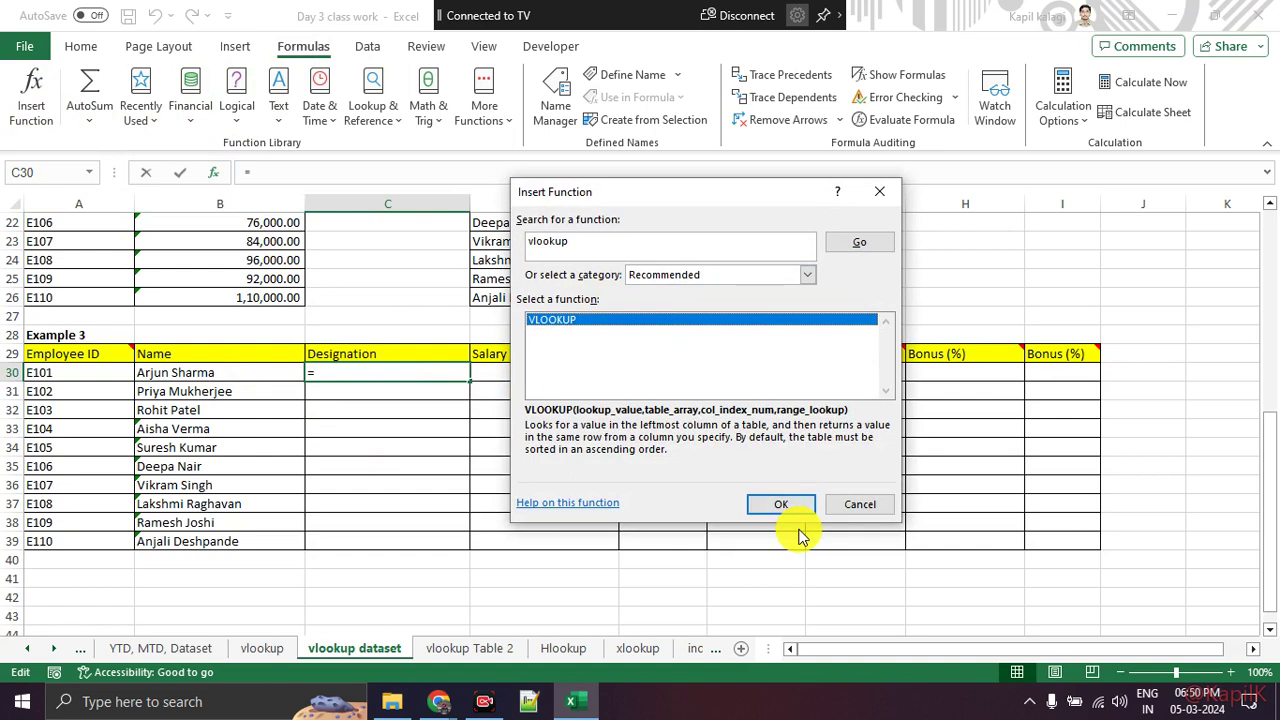
pyautogui.click(787, 505)
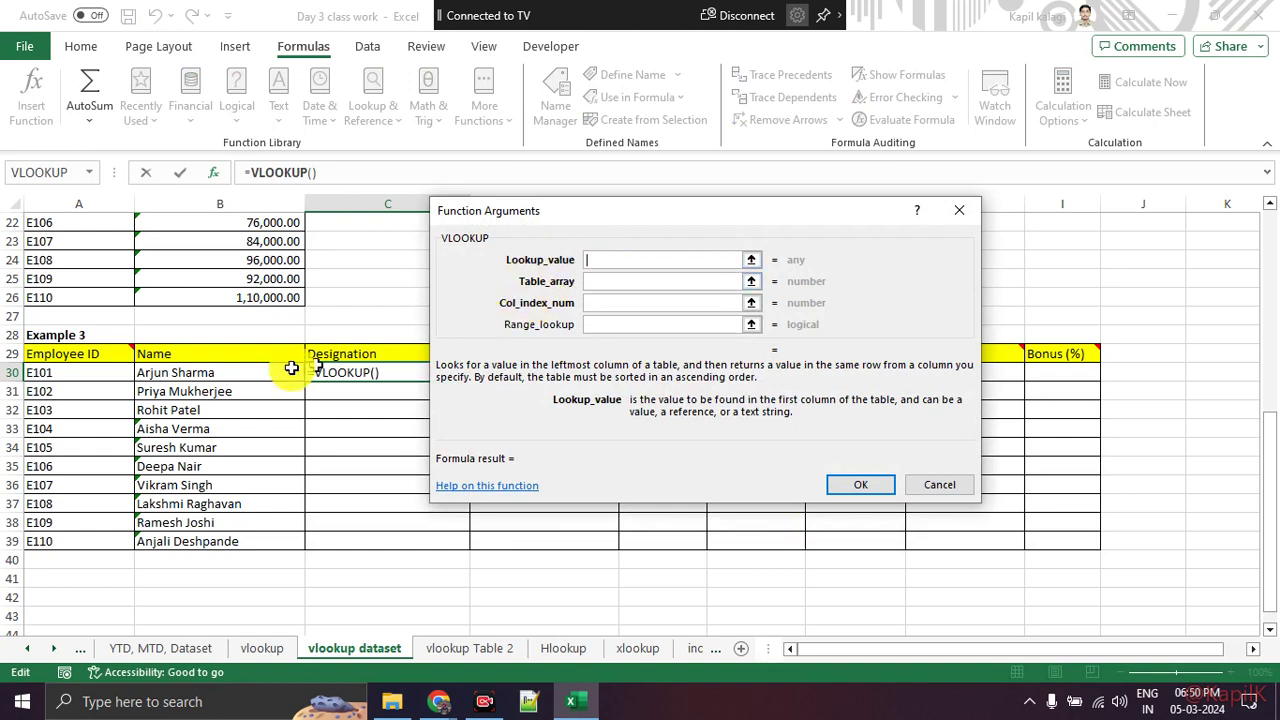
pyautogui.scroll(4, 91, 399)
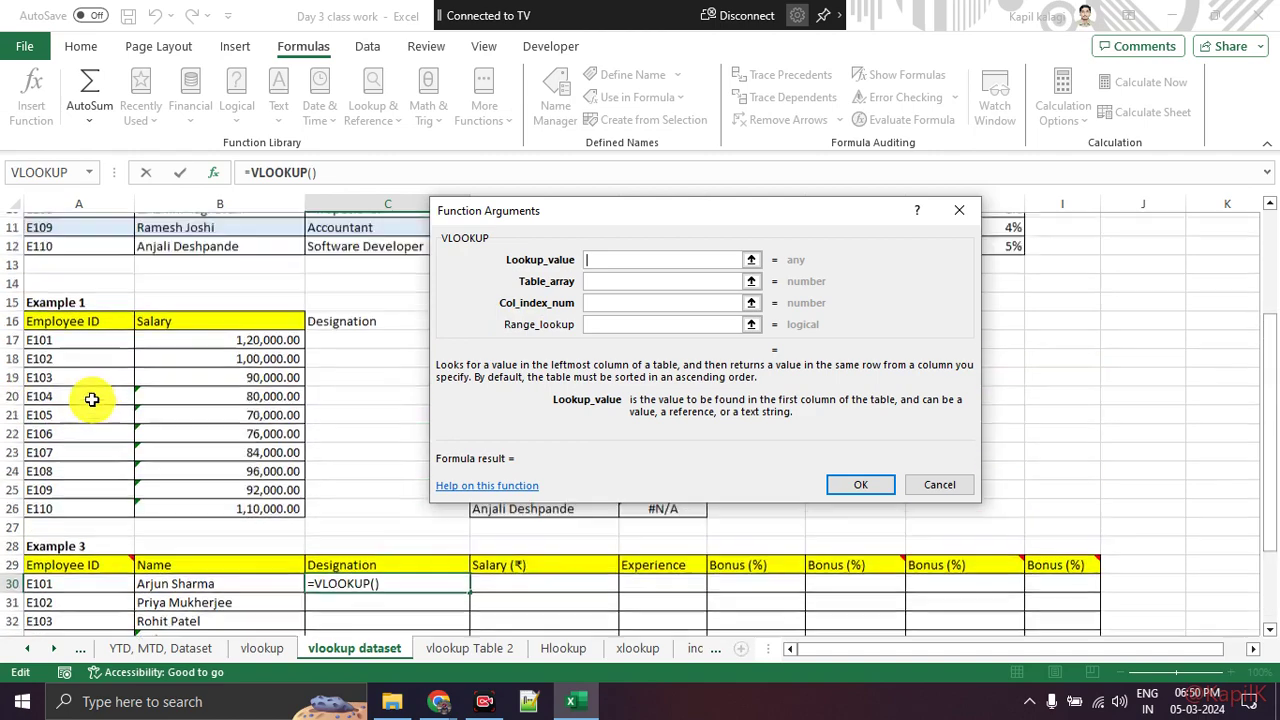
pyautogui.scroll(4, 91, 399)
pyautogui.scroll(-6, 92, 348)
pyautogui.scroll(-4, 88, 340)
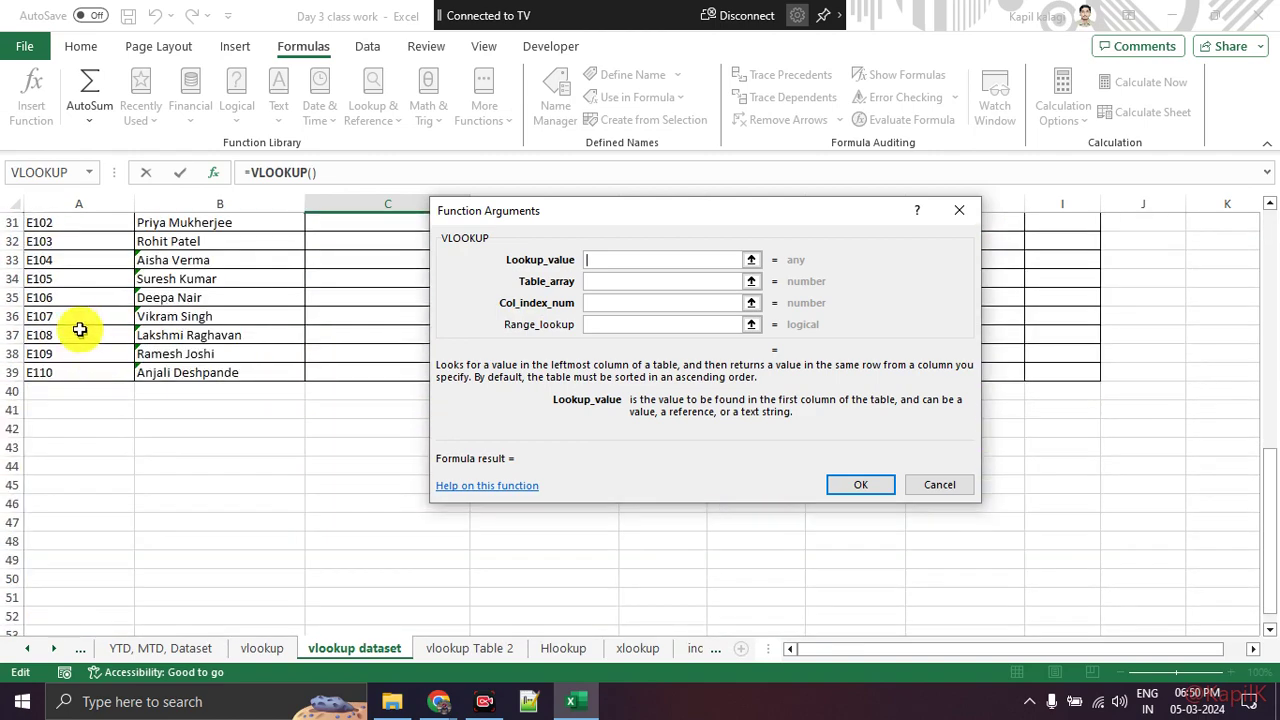
pyautogui.scroll(1, 82, 328)
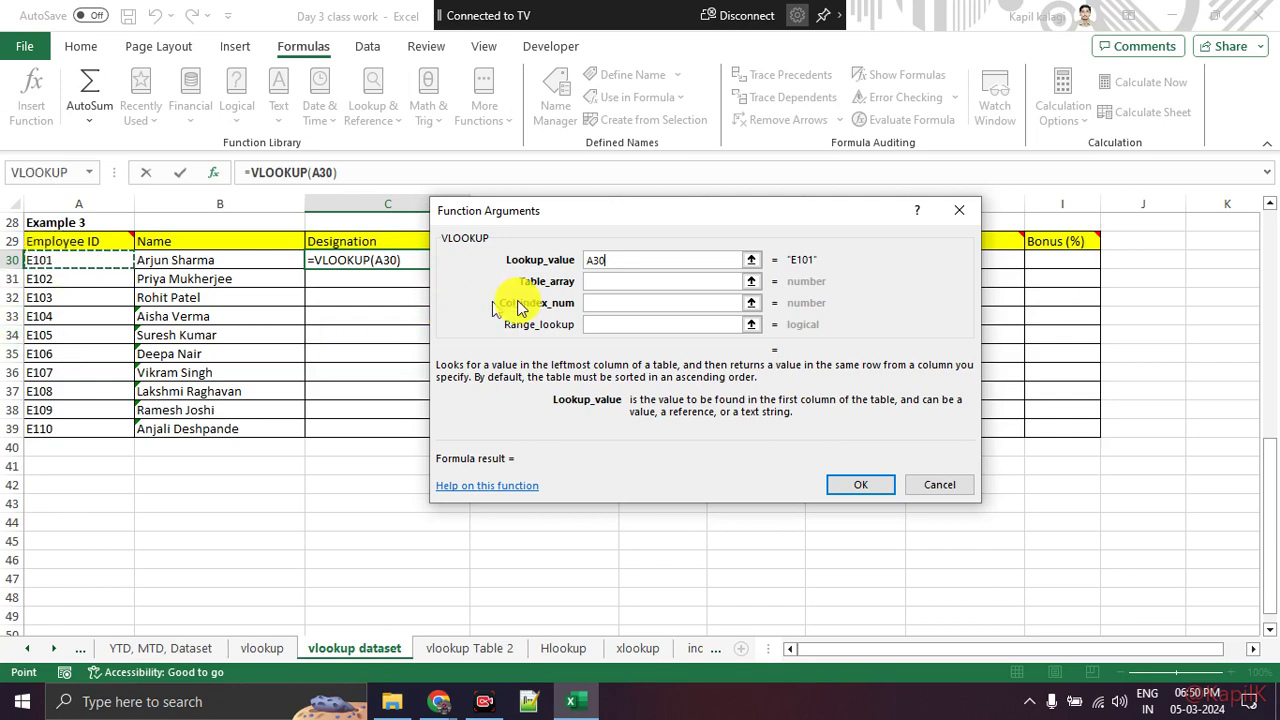
# Step: Set the Table_array argument to A3:E12 by selecting Table 1 on the sheet
pyautogui.click(604, 281)
pyautogui.scroll(3, 239, 421)
pyautogui.scroll(6, 239, 421)
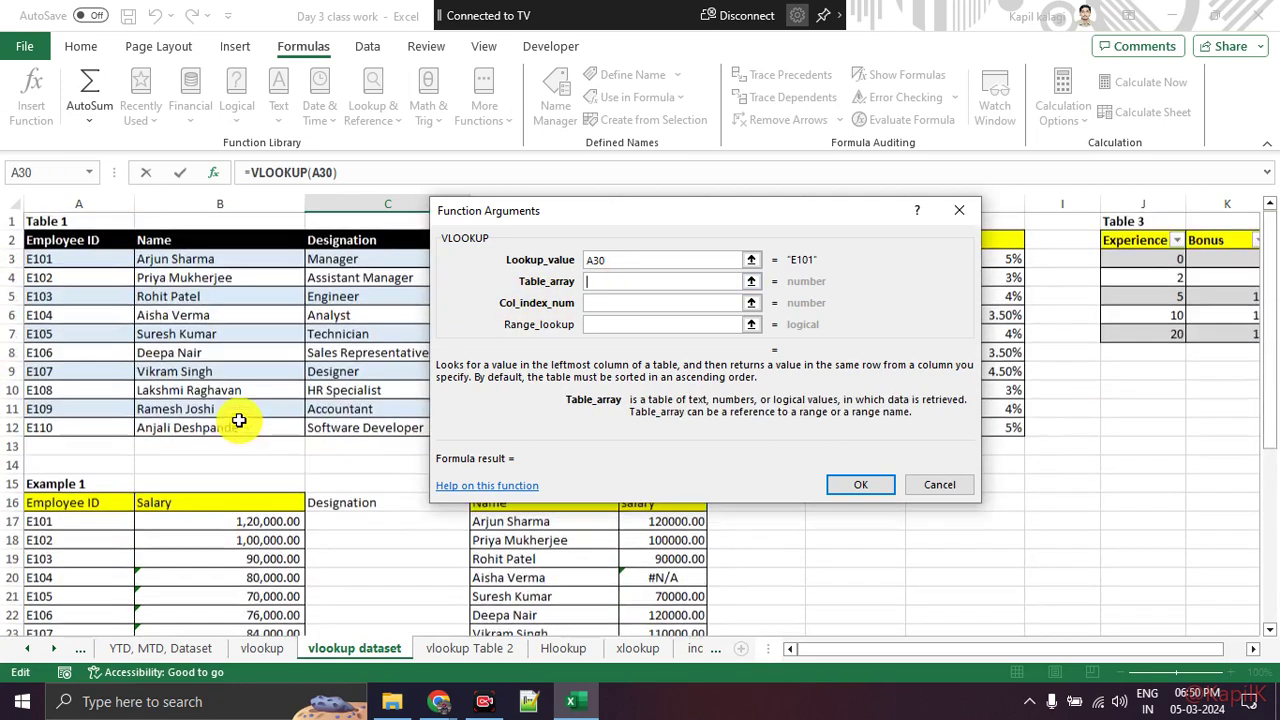
pyautogui.click(752, 283)
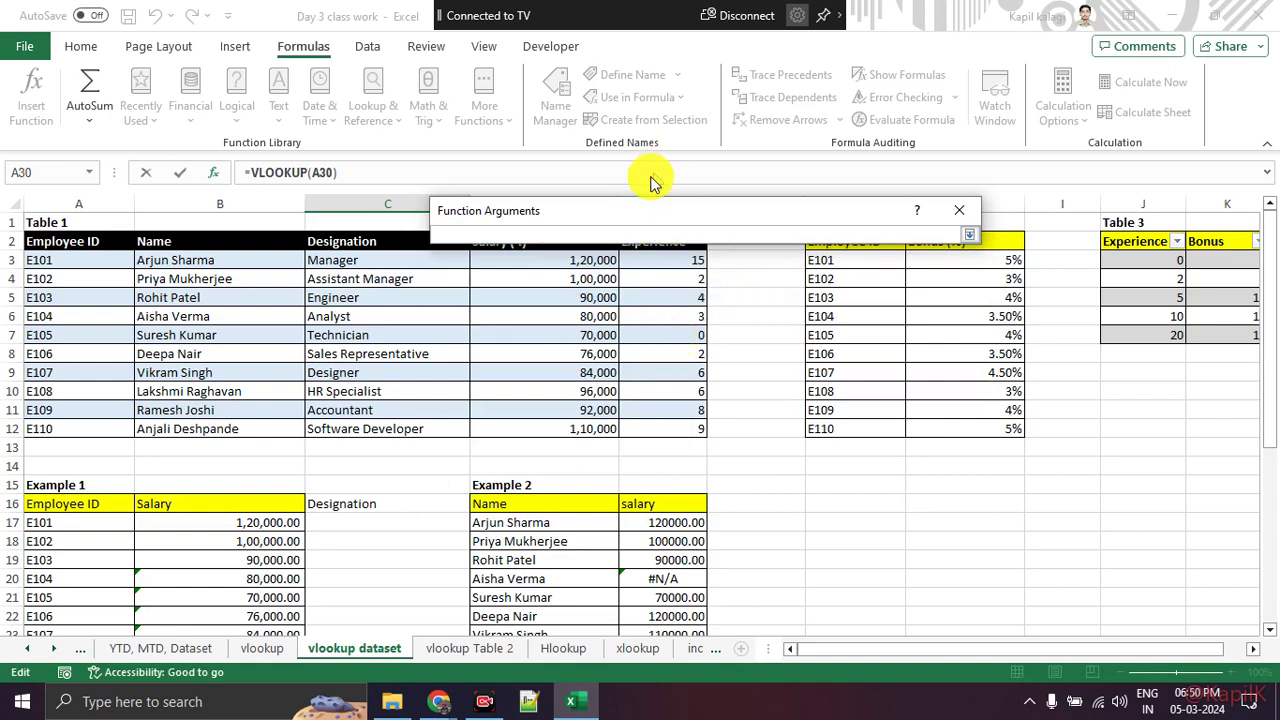
pyautogui.moveTo(639, 206); pyautogui.dragTo(645, 134)
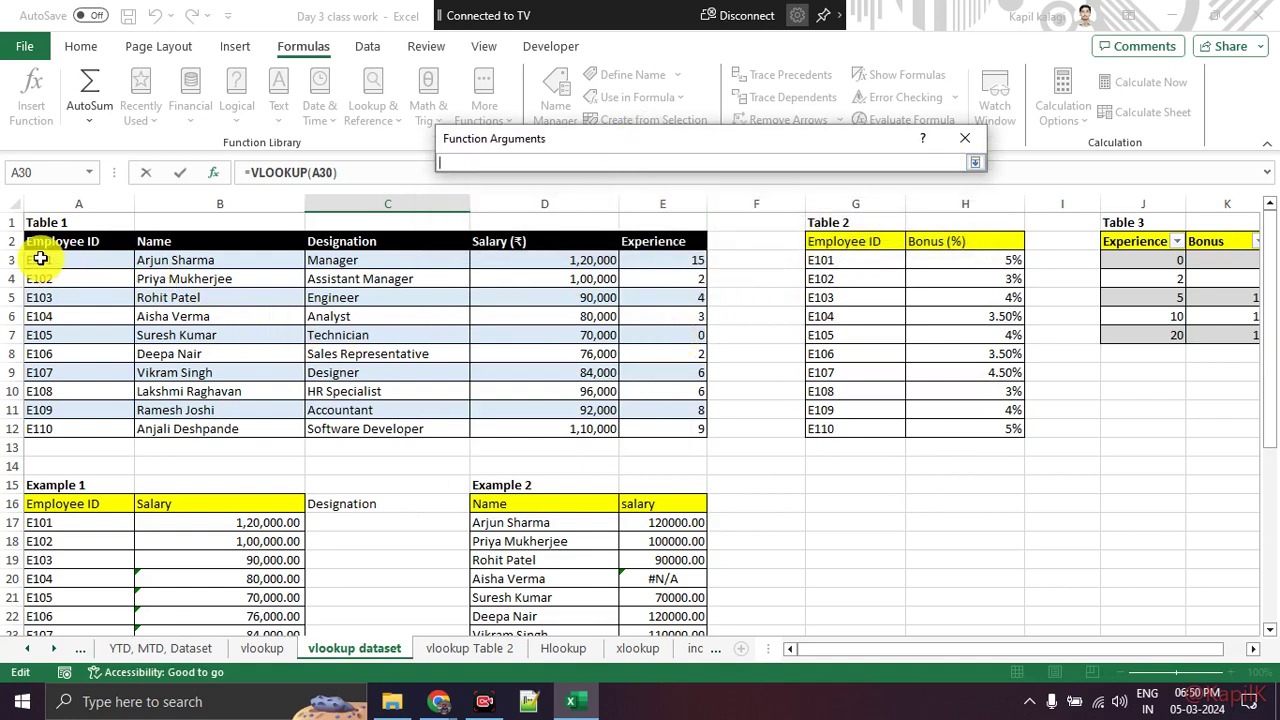
pyautogui.moveTo(40, 259); pyautogui.dragTo(637, 425)
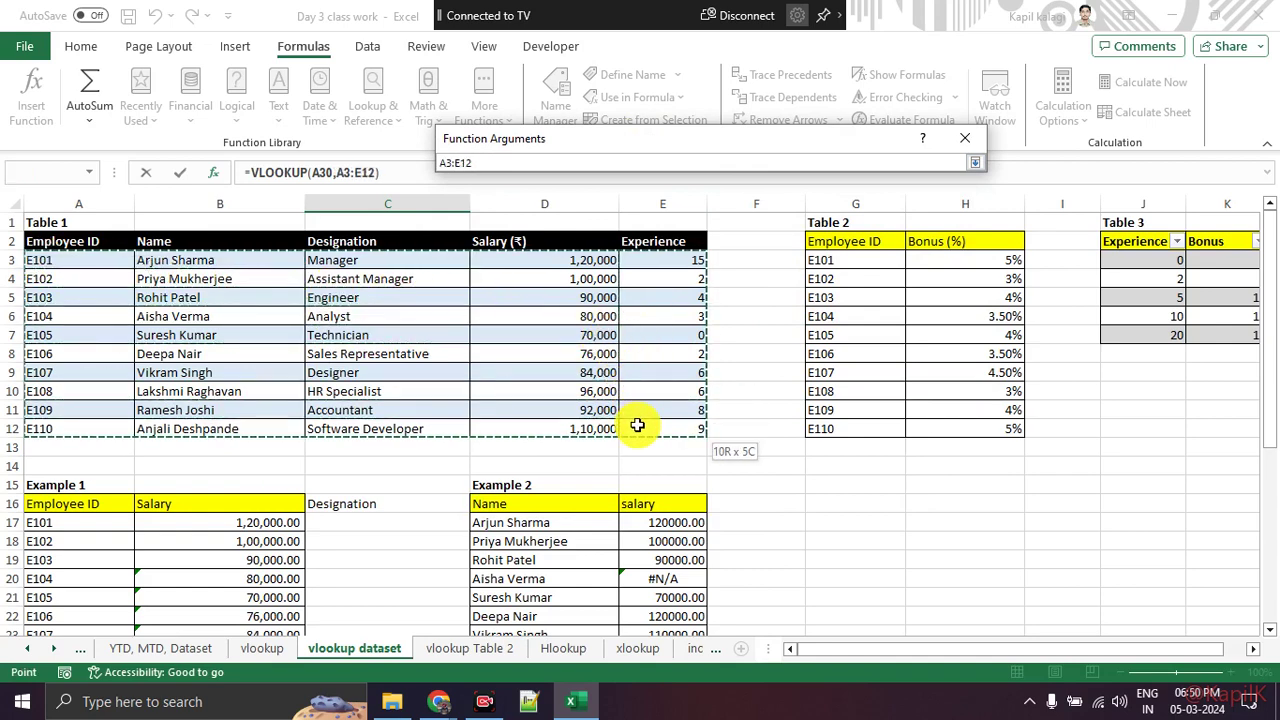
pyautogui.moveTo(637, 424); pyautogui.dragTo(637, 425)
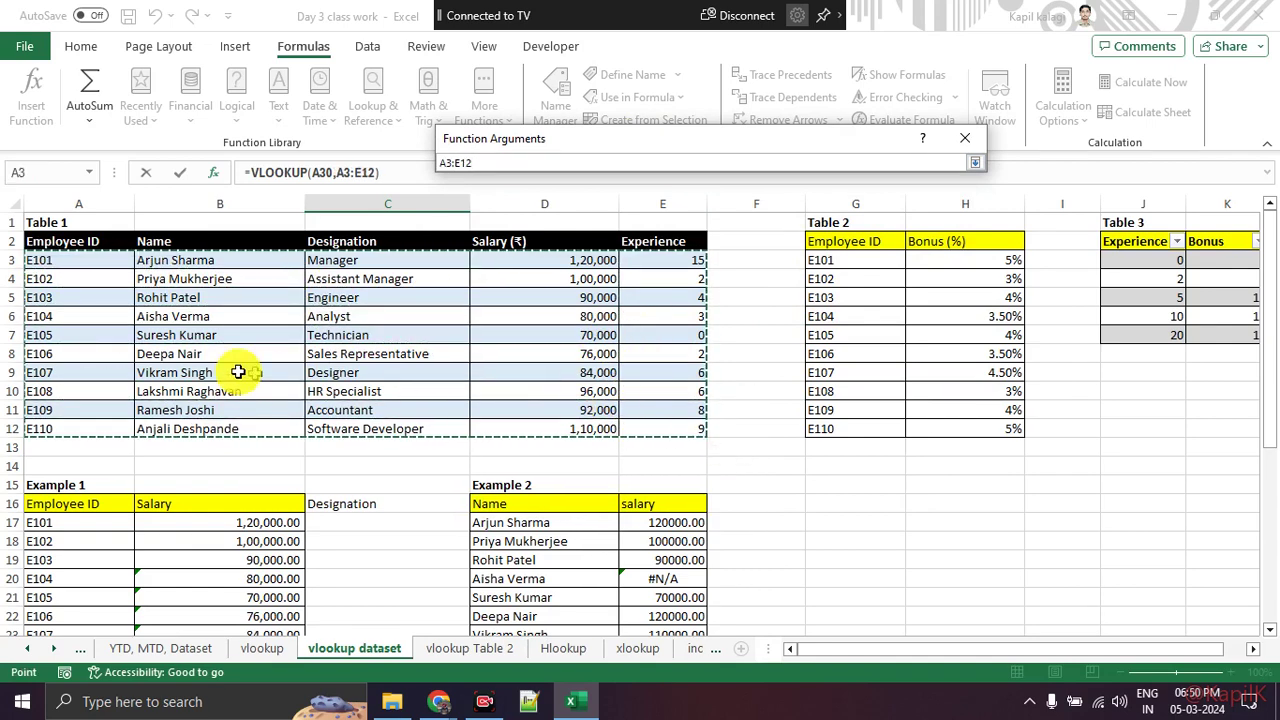
pyautogui.click(974, 163)
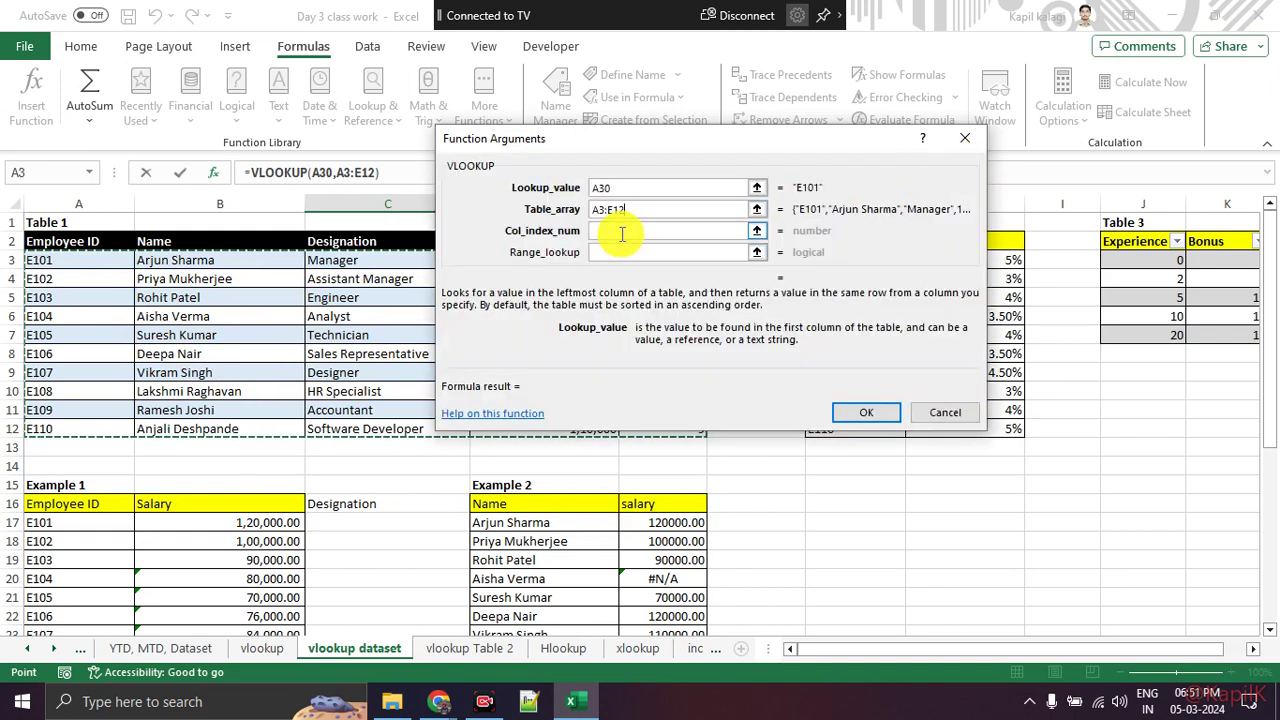
# Step: Enter column index 3 and confirm, so C30 shows Manager for E101
pyautogui.click(628, 232)
pyautogui.click(757, 231)
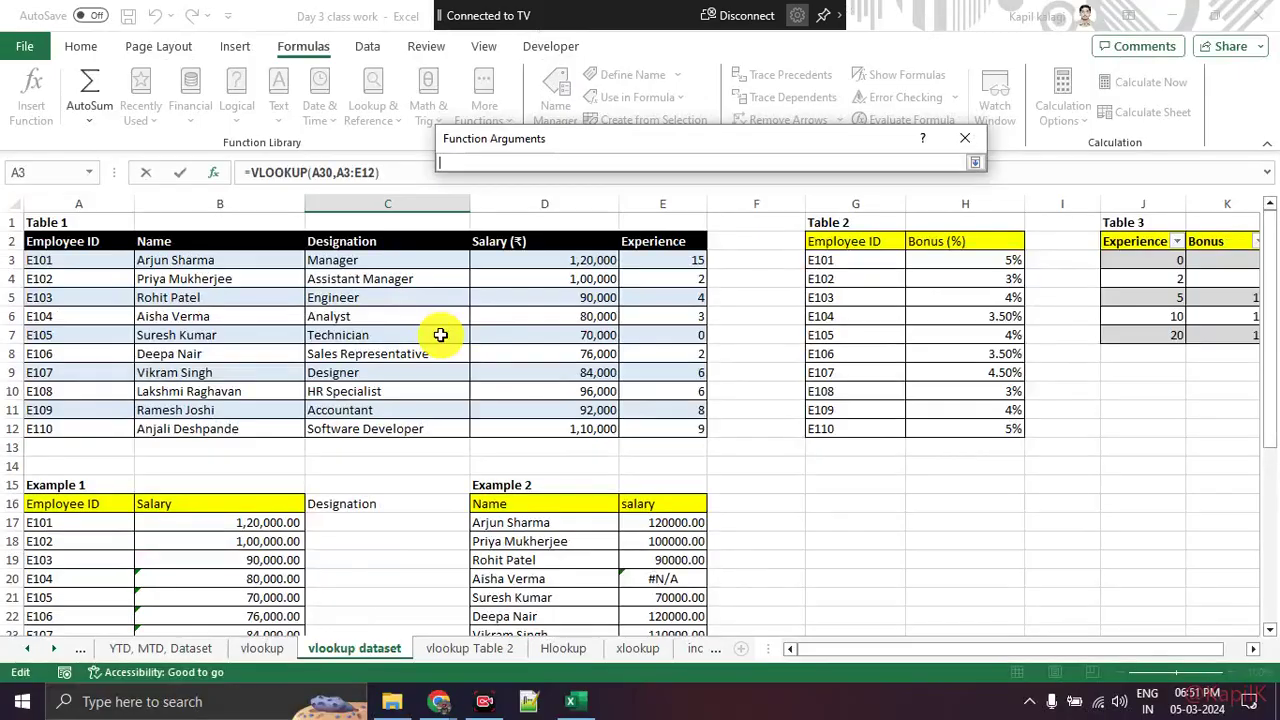
pyautogui.click(975, 162)
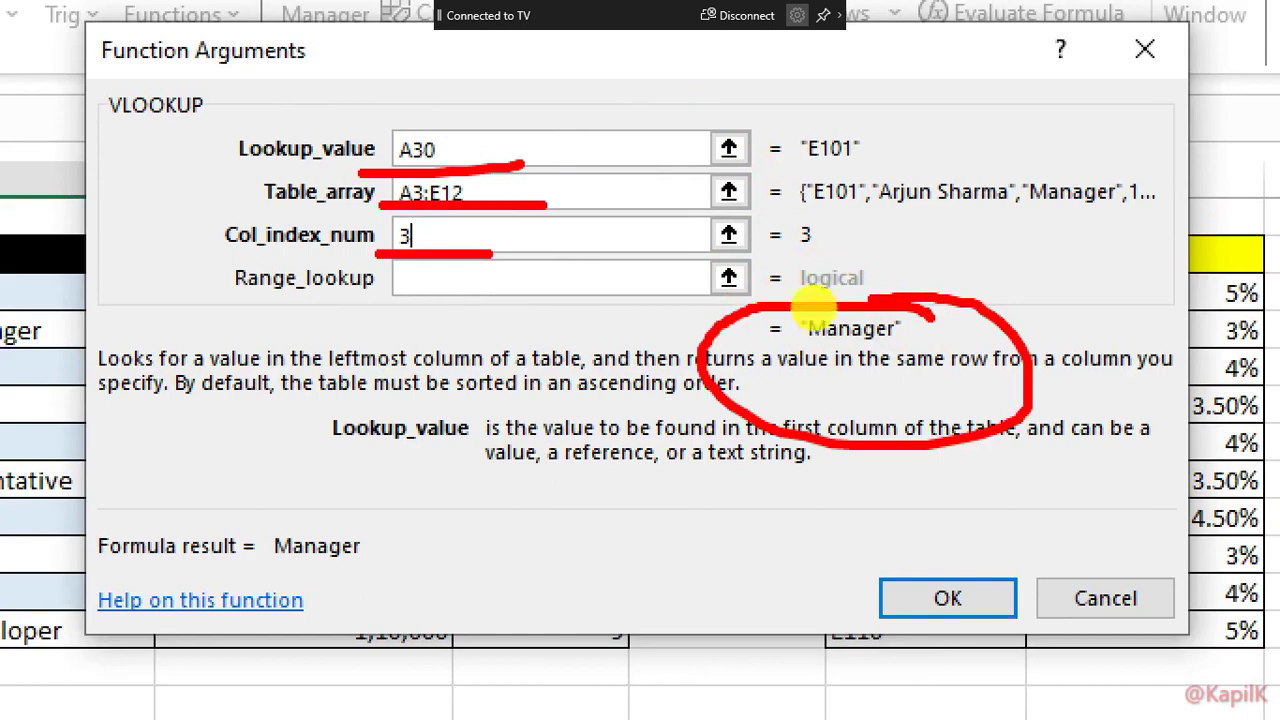
pyautogui.write('3')
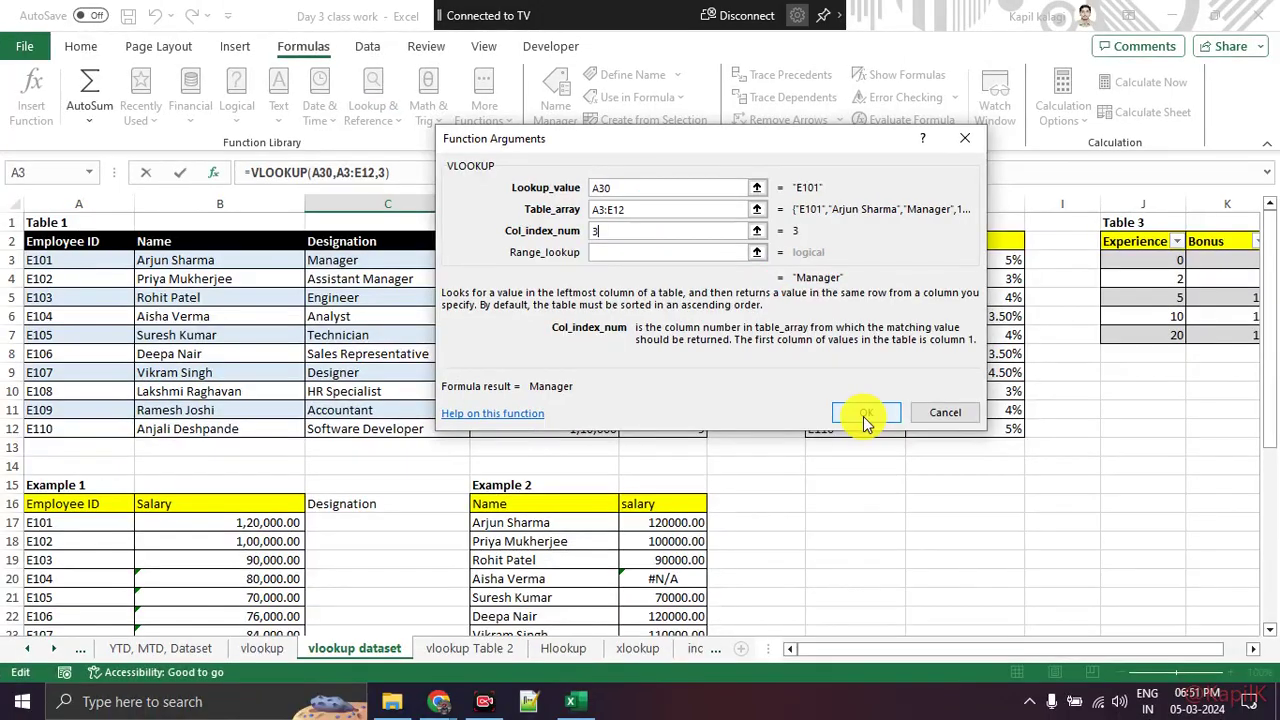
pyautogui.click(948, 598)
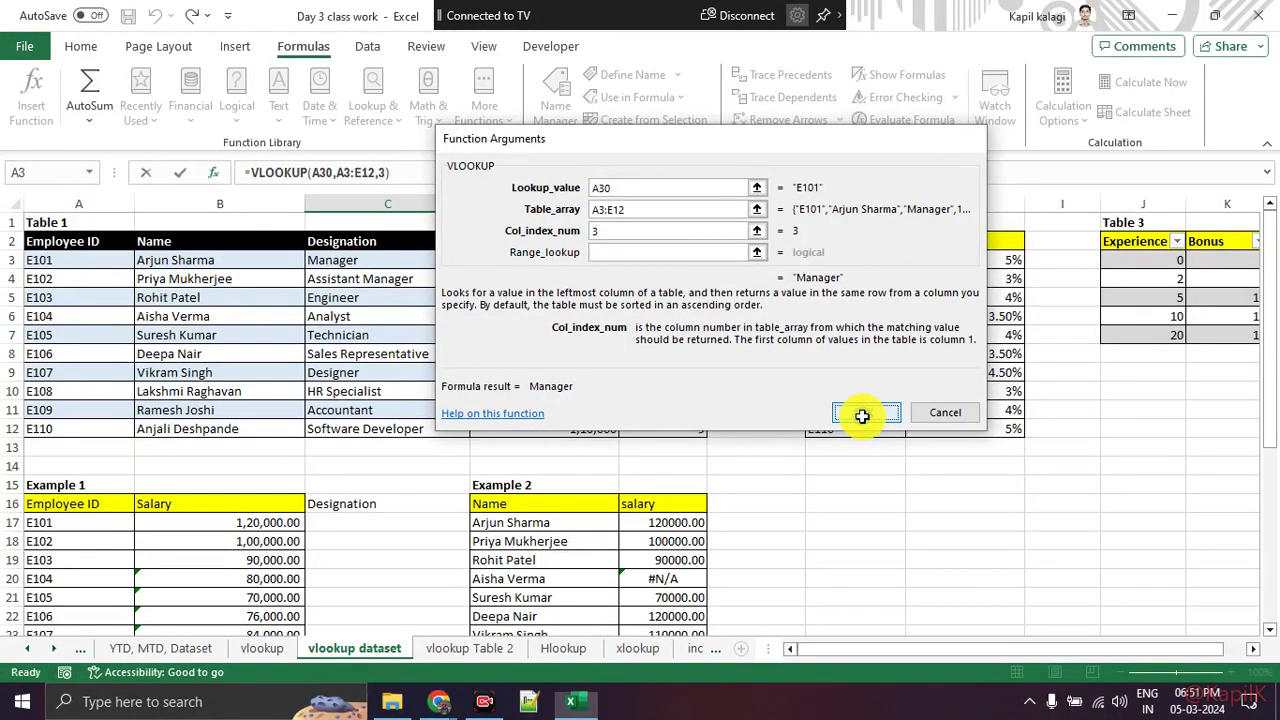
pyautogui.scroll(-3, 700, 390)
pyautogui.scroll(-2, 686, 386)
pyautogui.scroll(-2, 686, 386)
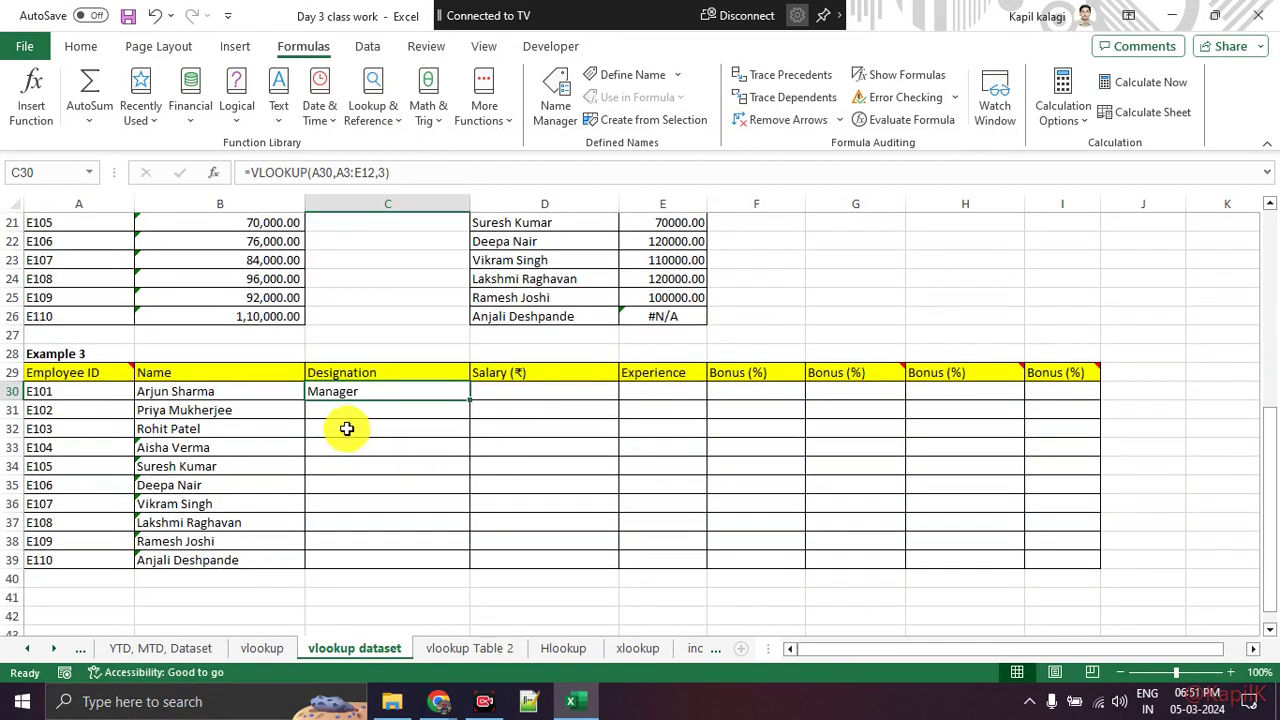
# Step: Fill the designation VLOOKUP from C30 down to C39, Manager through Software Developer
pyautogui.doubleClick(467, 400)
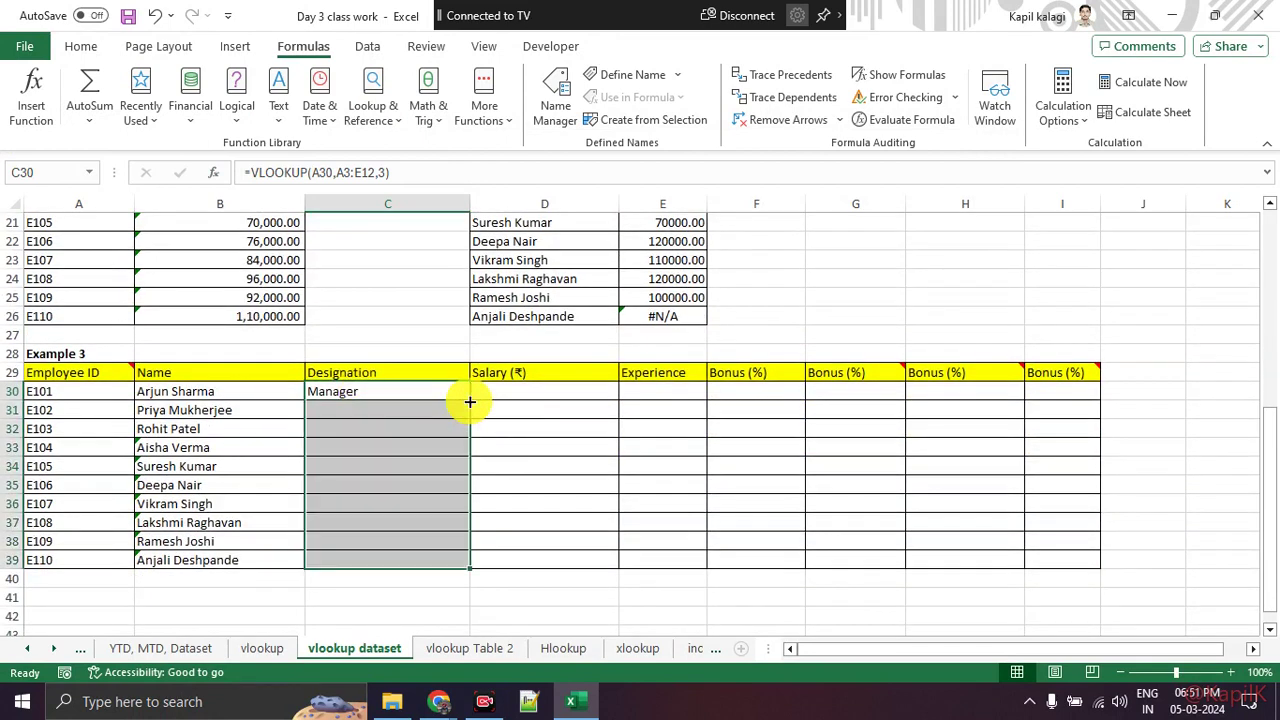
pyautogui.moveTo(415, 391); pyautogui.dragTo(414, 560)
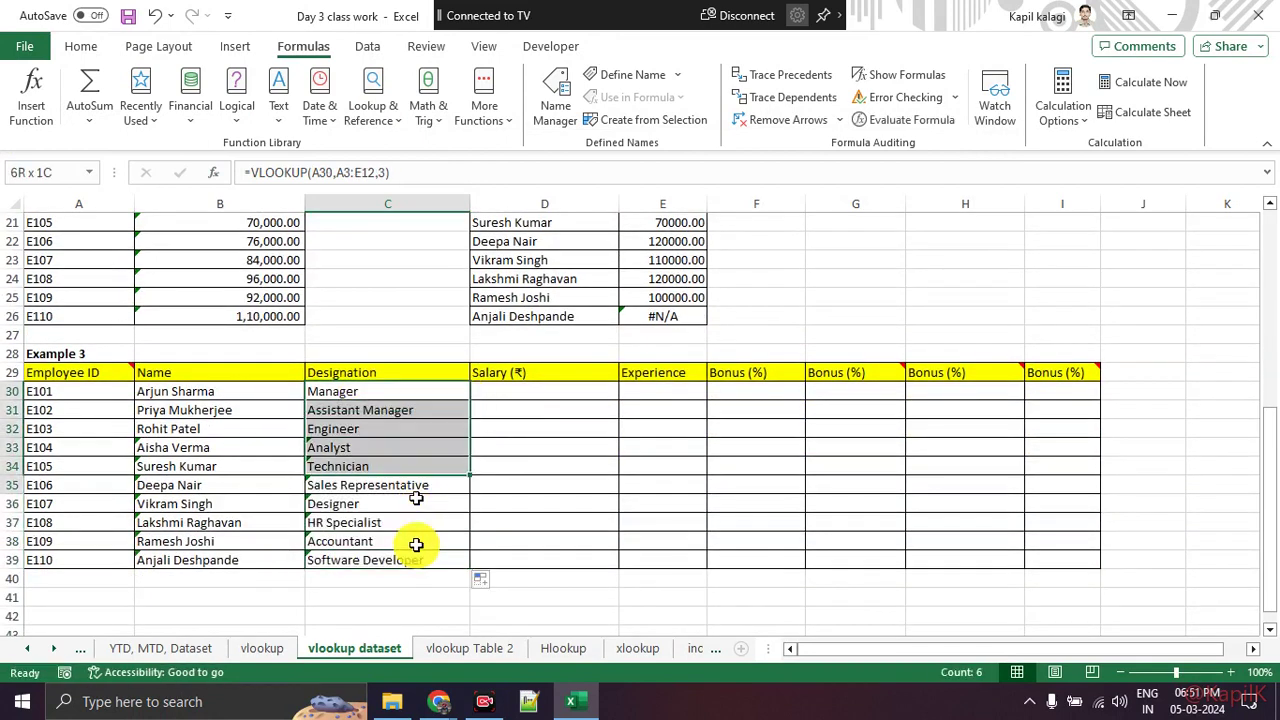
pyautogui.click(589, 506)
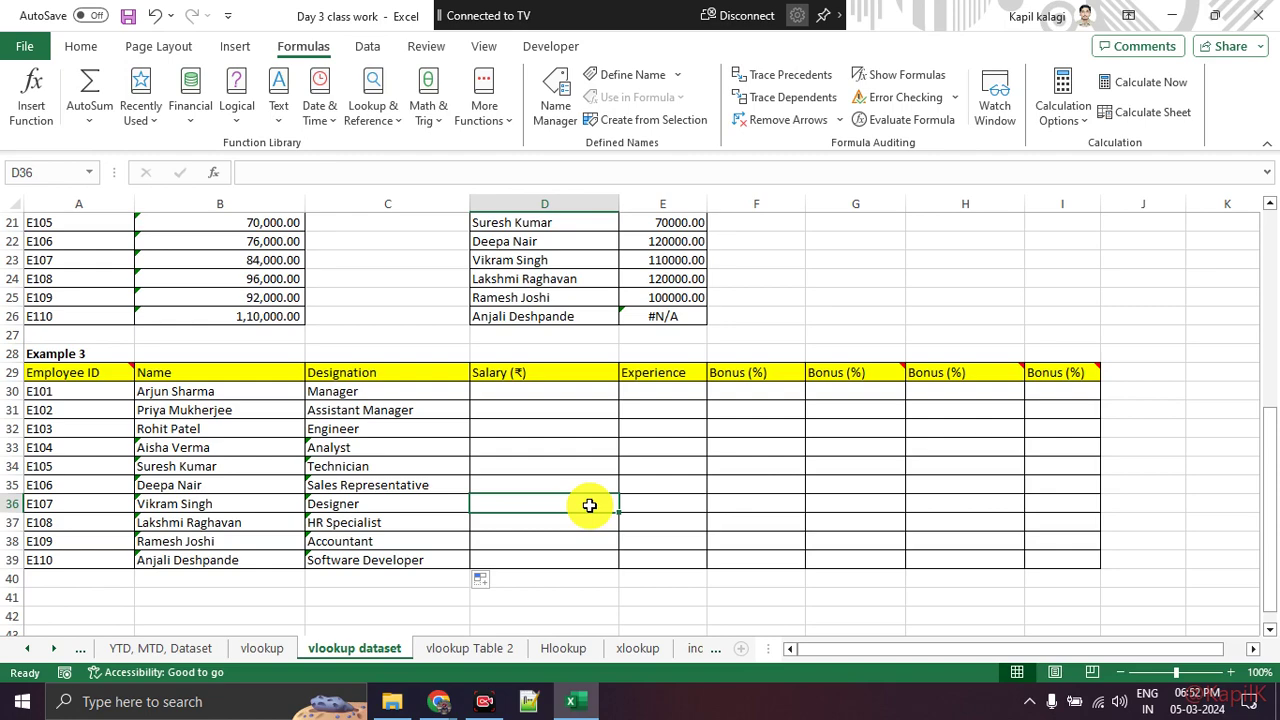
pyautogui.scroll(3, 589, 505)
pyautogui.scroll(4, 589, 505)
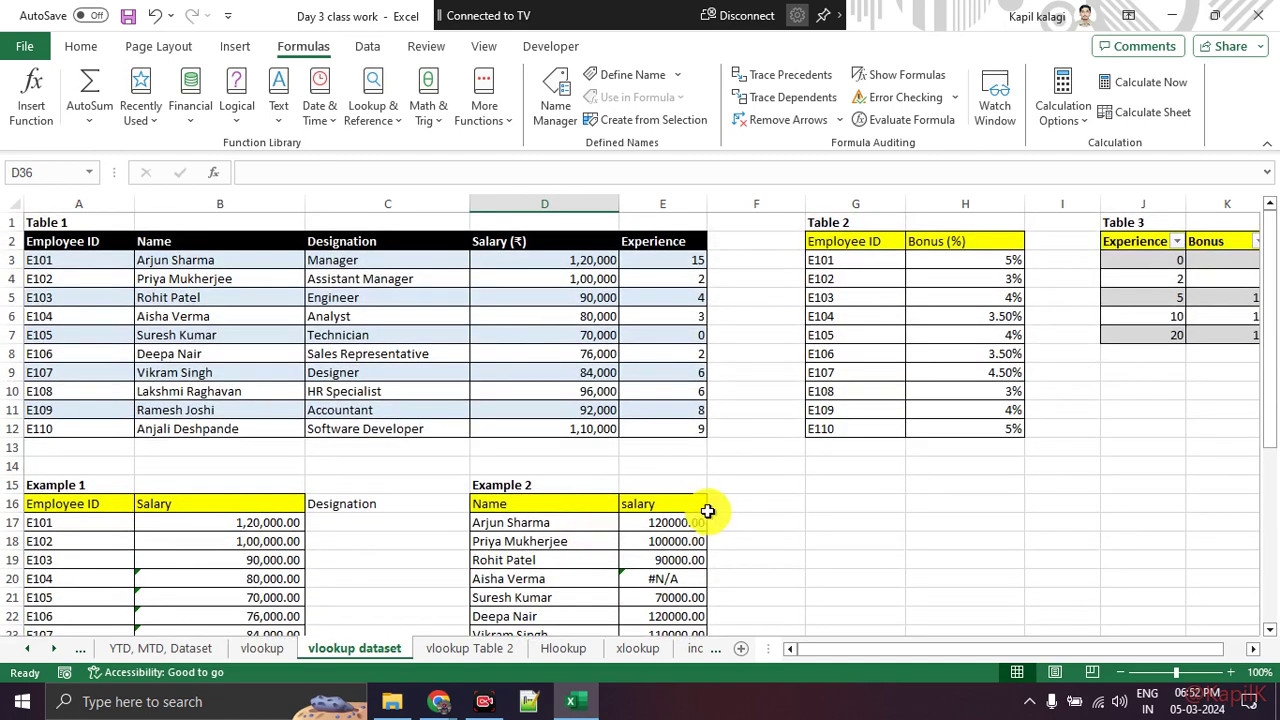
pyautogui.scroll(-2, 751, 437)
pyautogui.scroll(-1, 751, 437)
pyautogui.moveTo(691, 355)
pyautogui.mouseDown()
pyautogui.moveTo(703, 486)
pyautogui.moveTo(791, 514)
pyautogui.mouseUp()
# Step: Clear cells E17:E27, removing the old VLOOKUP salary results and #N/A errors
pyautogui.click(787, 513)
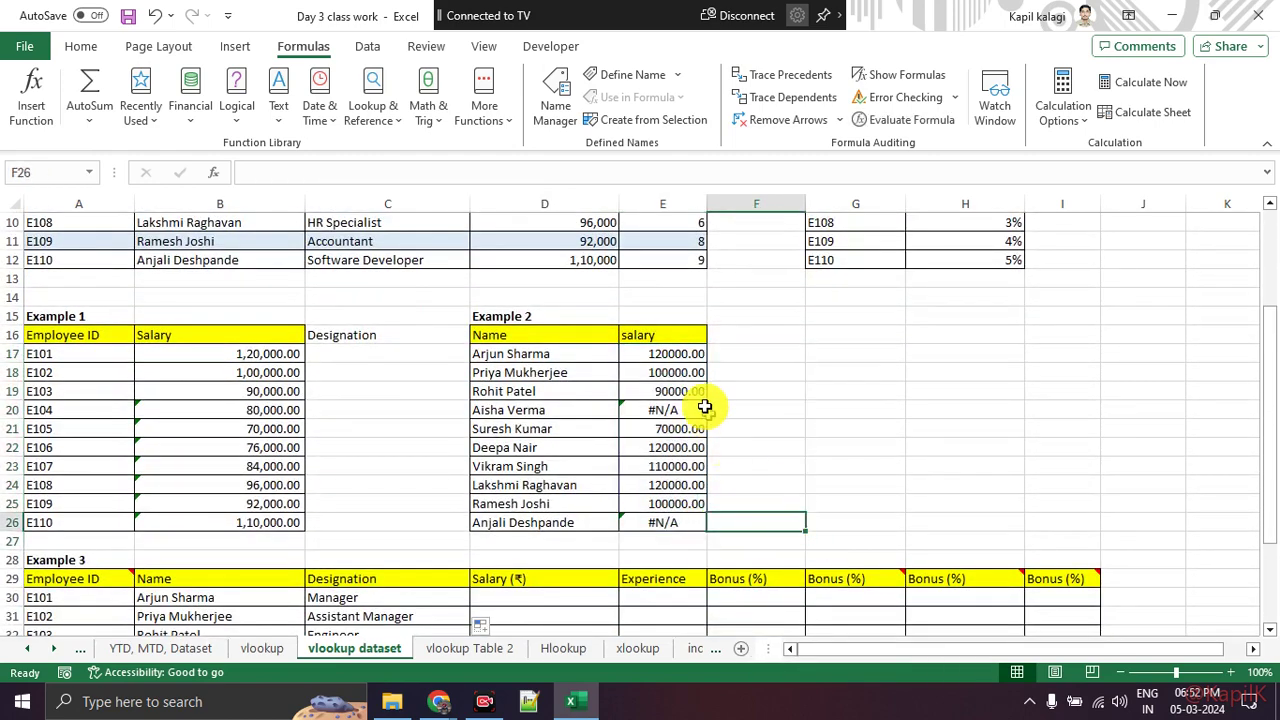
pyautogui.moveTo(680, 352); pyautogui.dragTo(705, 543)
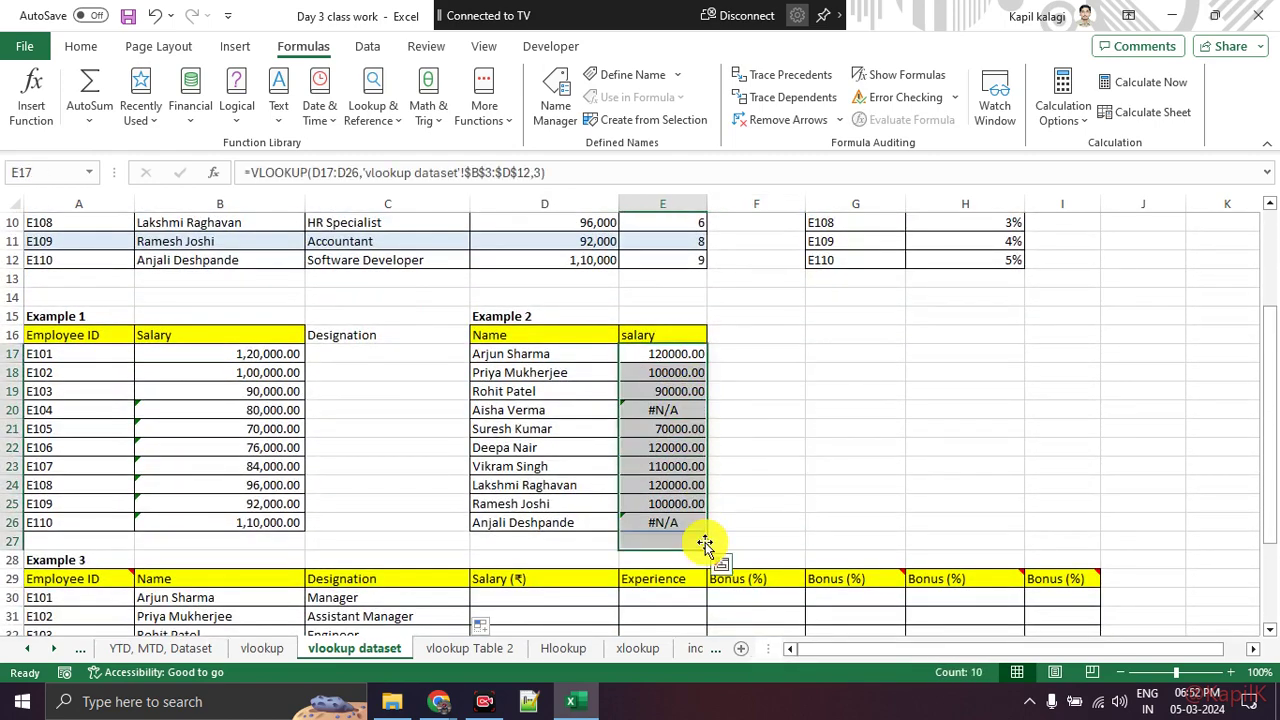
pyautogui.press('Delete')
pyautogui.click(750, 481)
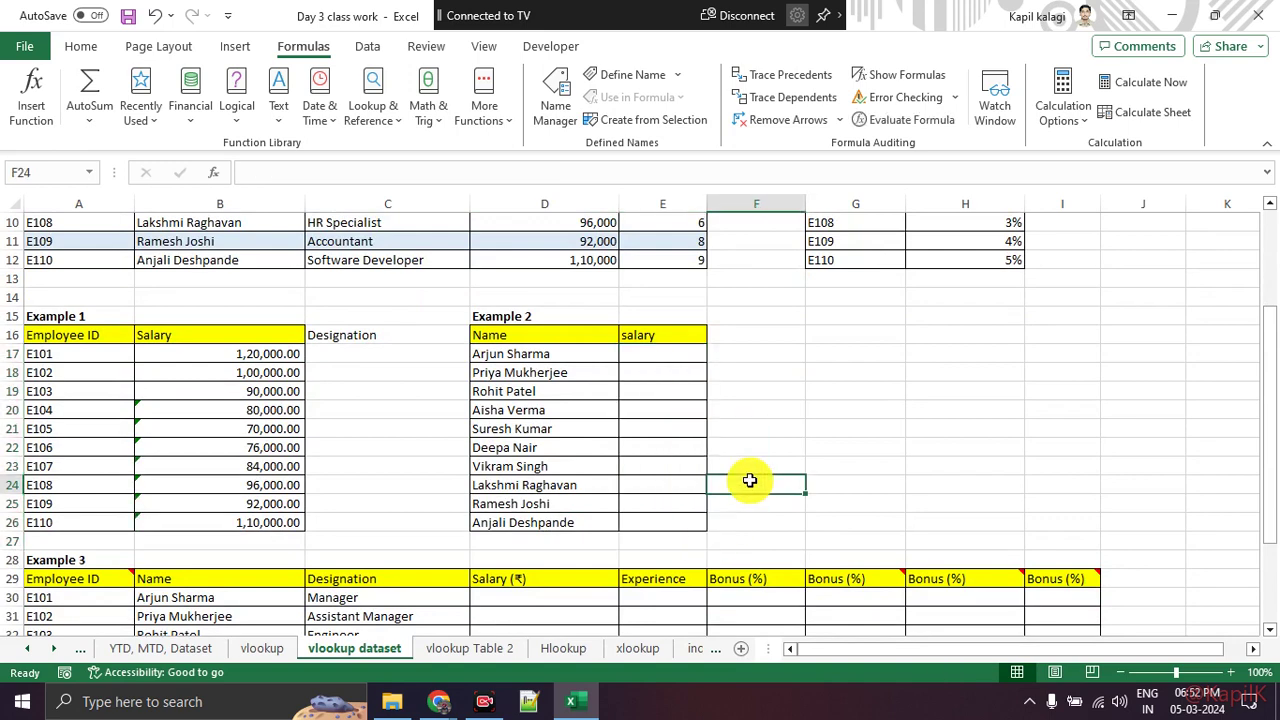
pyautogui.scroll(3, 750, 481)
pyautogui.moveTo(86, 258)
pyautogui.mouseDown()
pyautogui.moveTo(94, 414)
pyautogui.moveTo(655, 425)
pyautogui.mouseUp()
pyautogui.scroll(-1, 623, 367)
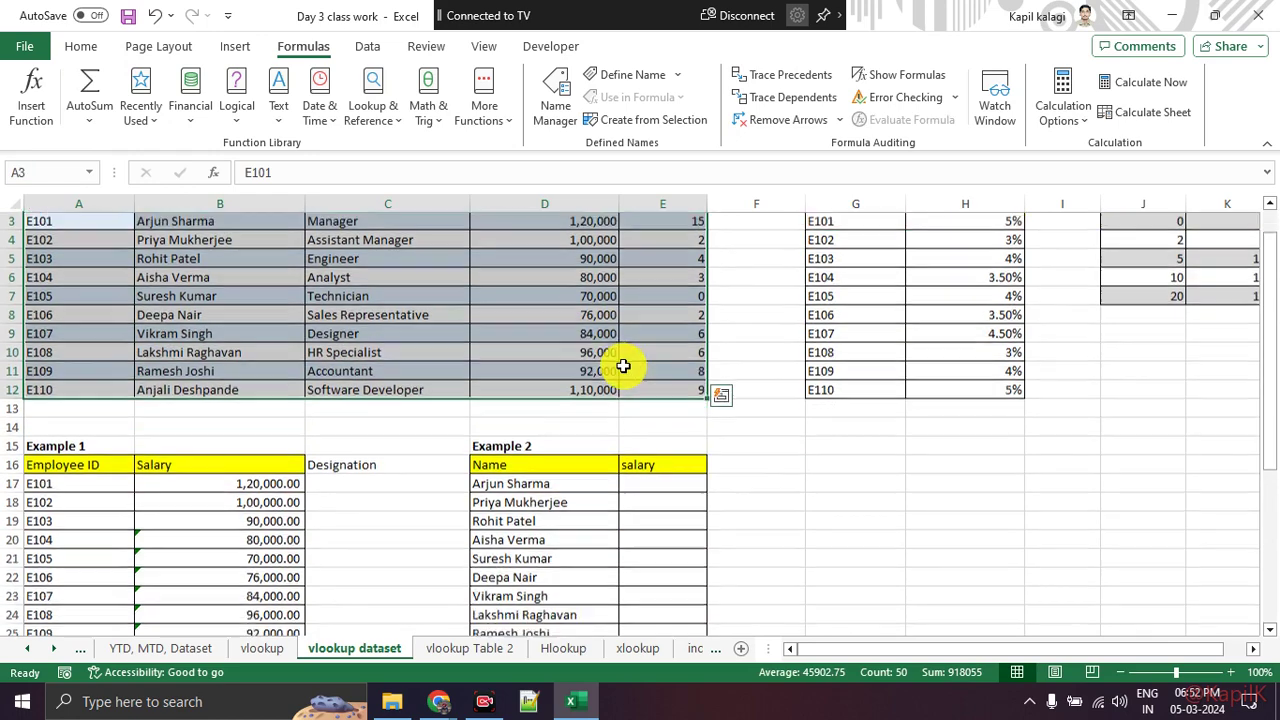
pyautogui.scroll(-2, 623, 367)
pyautogui.moveTo(545, 393); pyautogui.dragTo(668, 578)
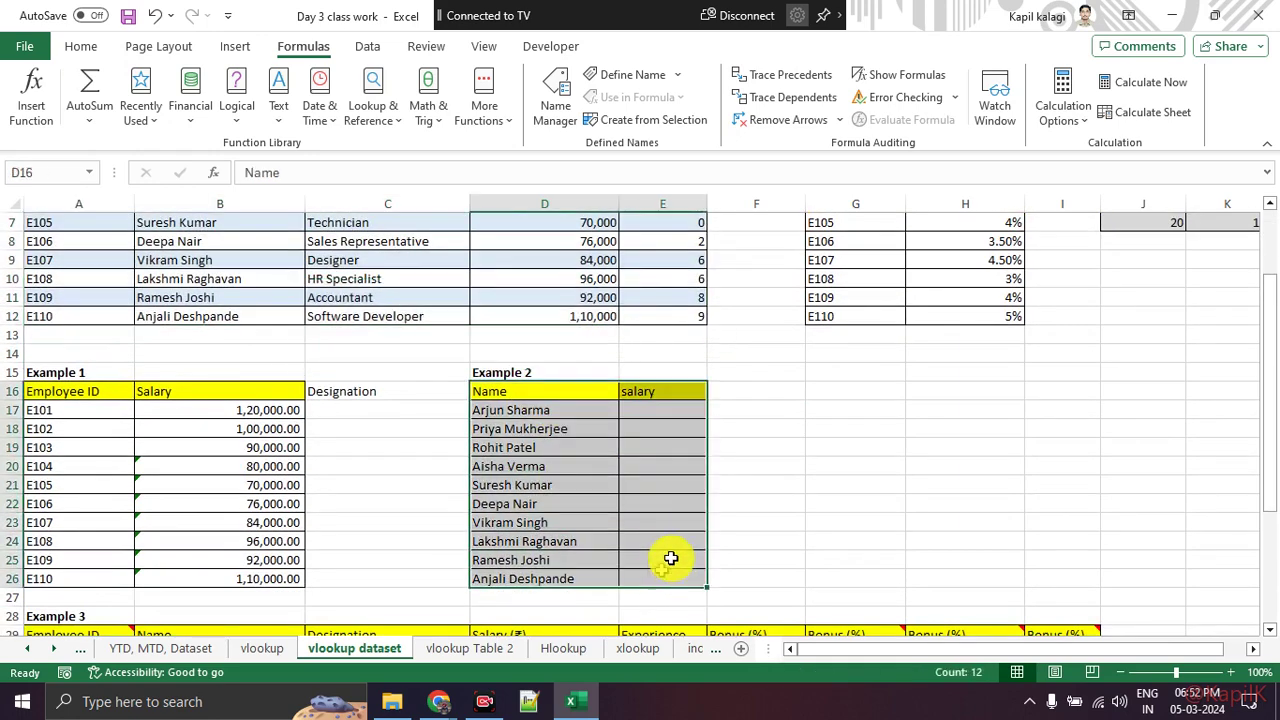
pyautogui.click(784, 500)
pyautogui.scroll(2, 531, 398)
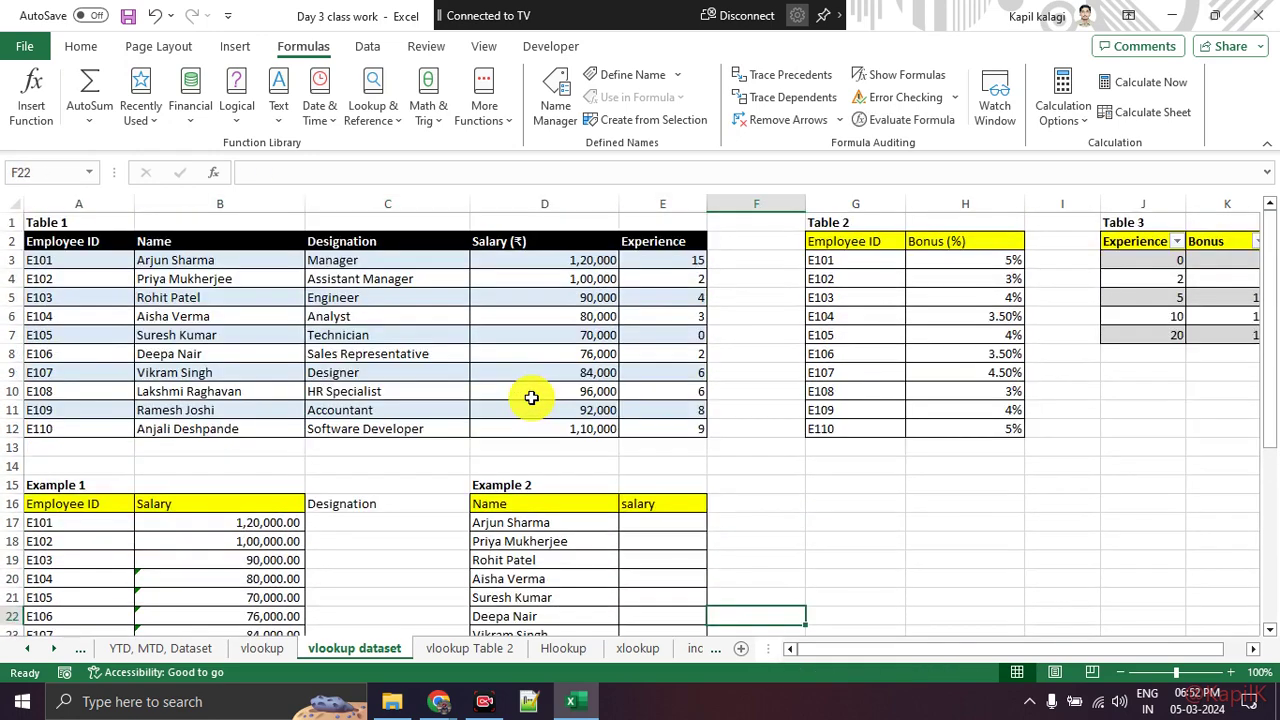
pyautogui.scroll(-1, 531, 398)
pyautogui.scroll(-2, 531, 398)
pyautogui.scroll(2, 531, 398)
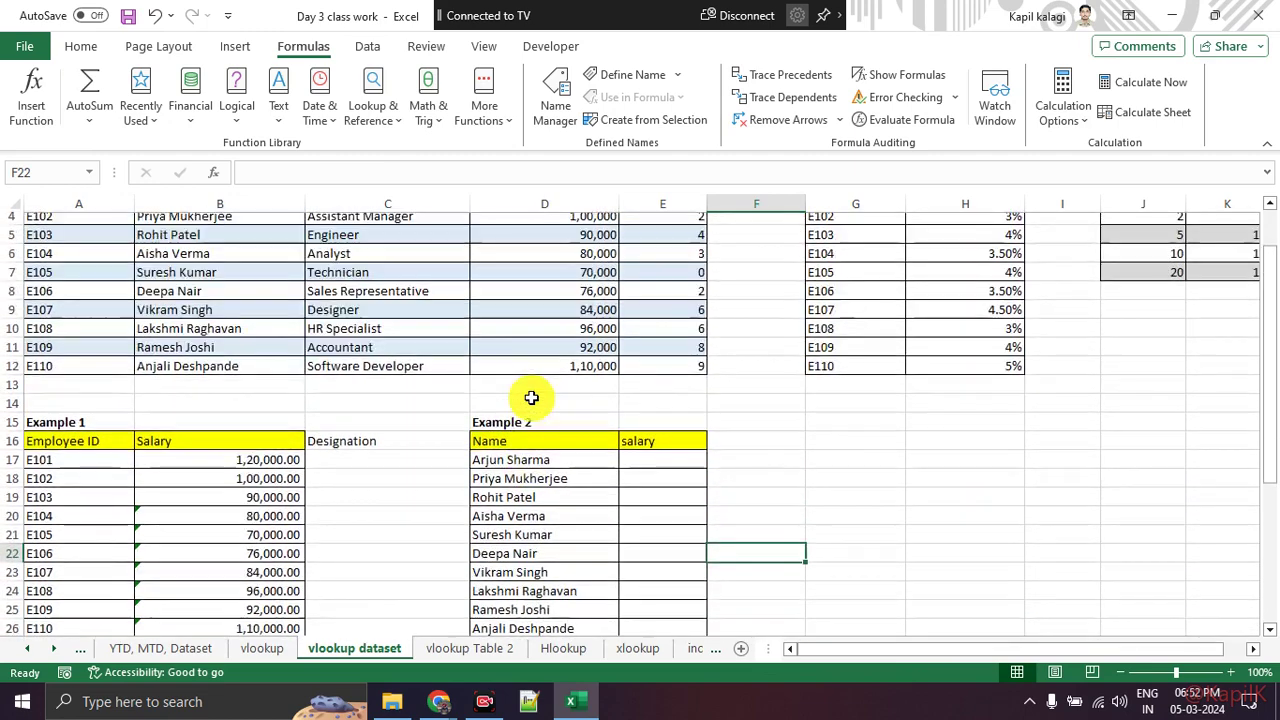
pyautogui.scroll(-1, 531, 398)
pyautogui.moveTo(531, 396); pyautogui.dragTo(660, 576)
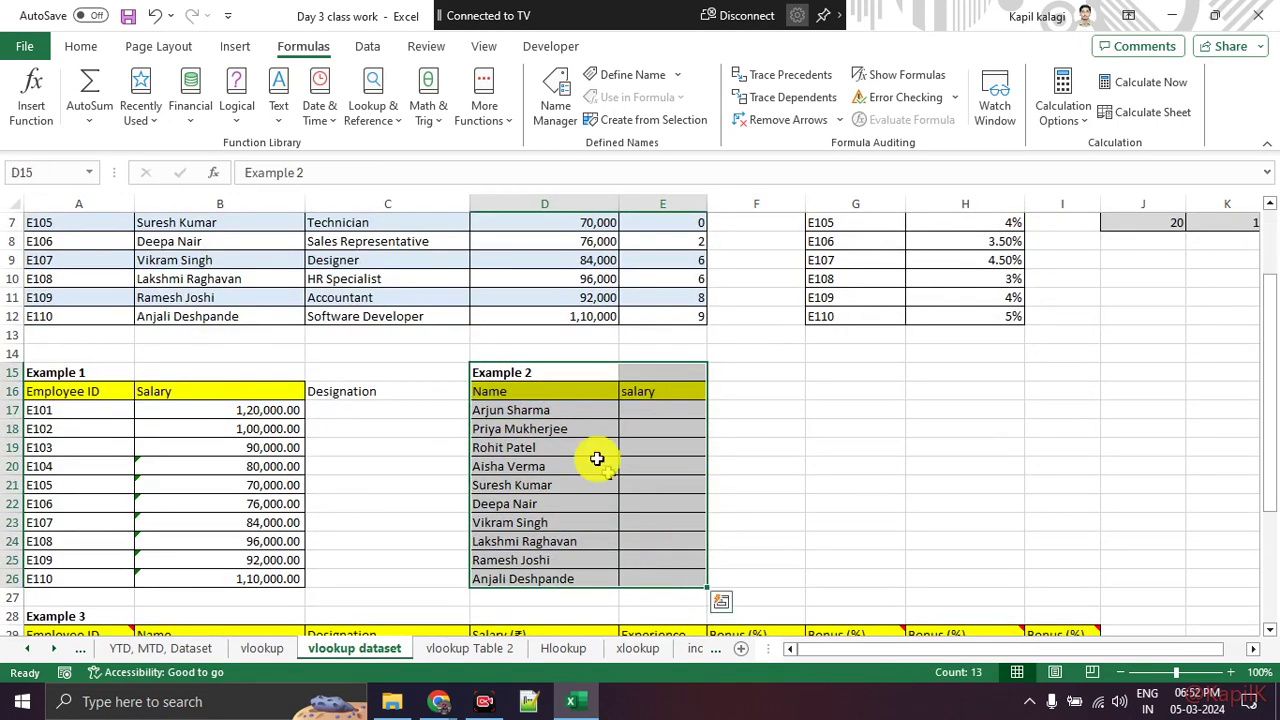
pyautogui.click(540, 448)
pyautogui.scroll(2, 440, 408)
pyautogui.moveTo(100, 243)
pyautogui.mouseDown()
pyautogui.moveTo(592, 396)
pyautogui.moveTo(638, 430)
pyautogui.mouseUp()
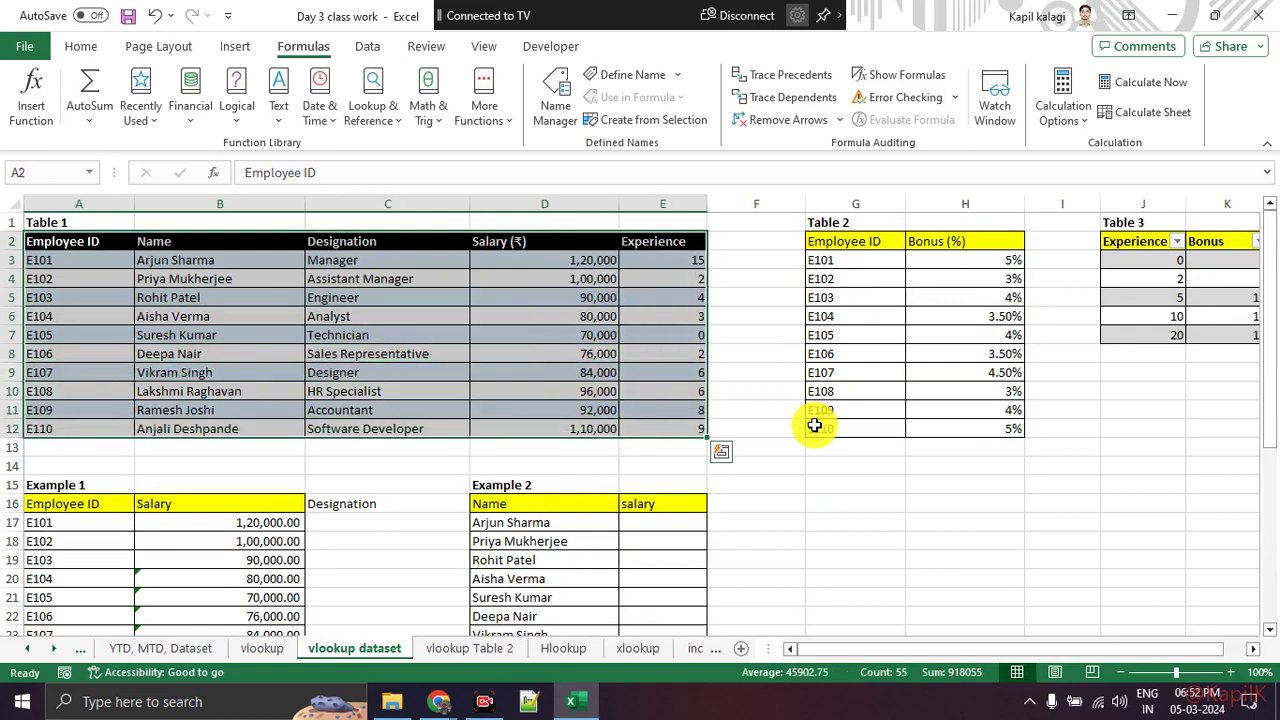
pyautogui.click(814, 424)
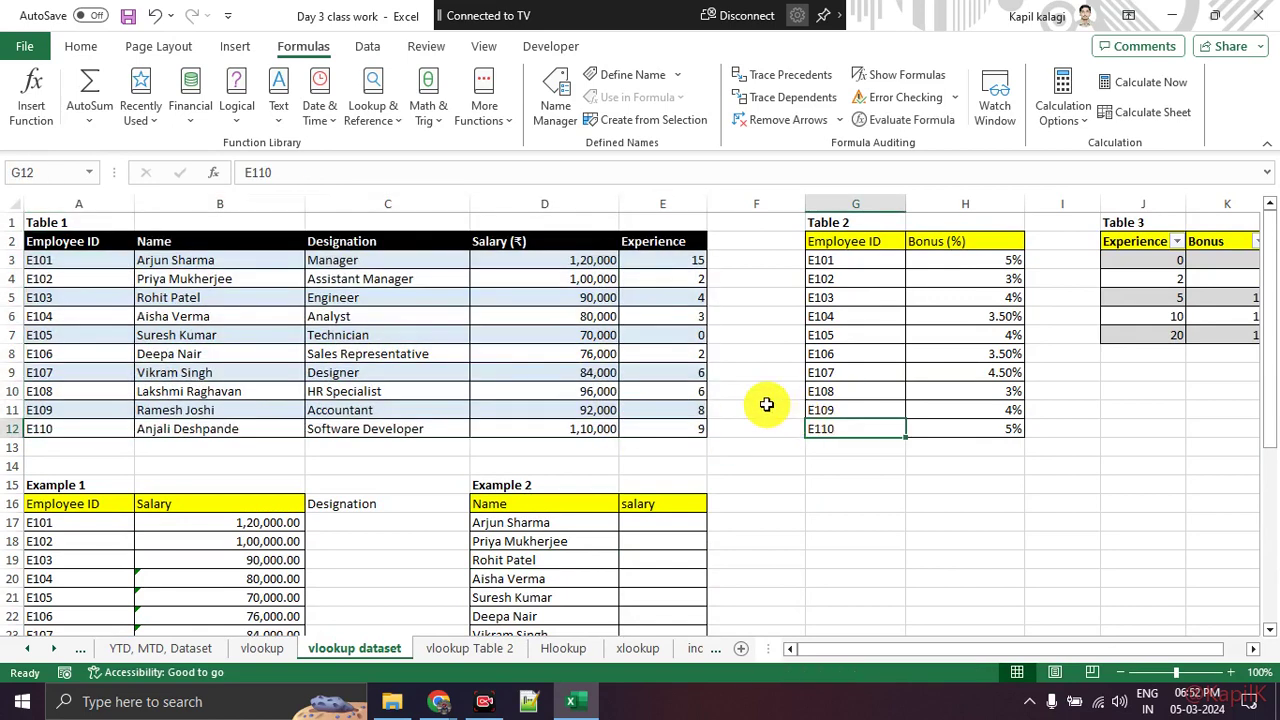
pyautogui.scroll(-1, 766, 404)
pyautogui.scroll(1, 606, 458)
pyautogui.scroll(1, 606, 458)
pyautogui.scroll(-1, 606, 458)
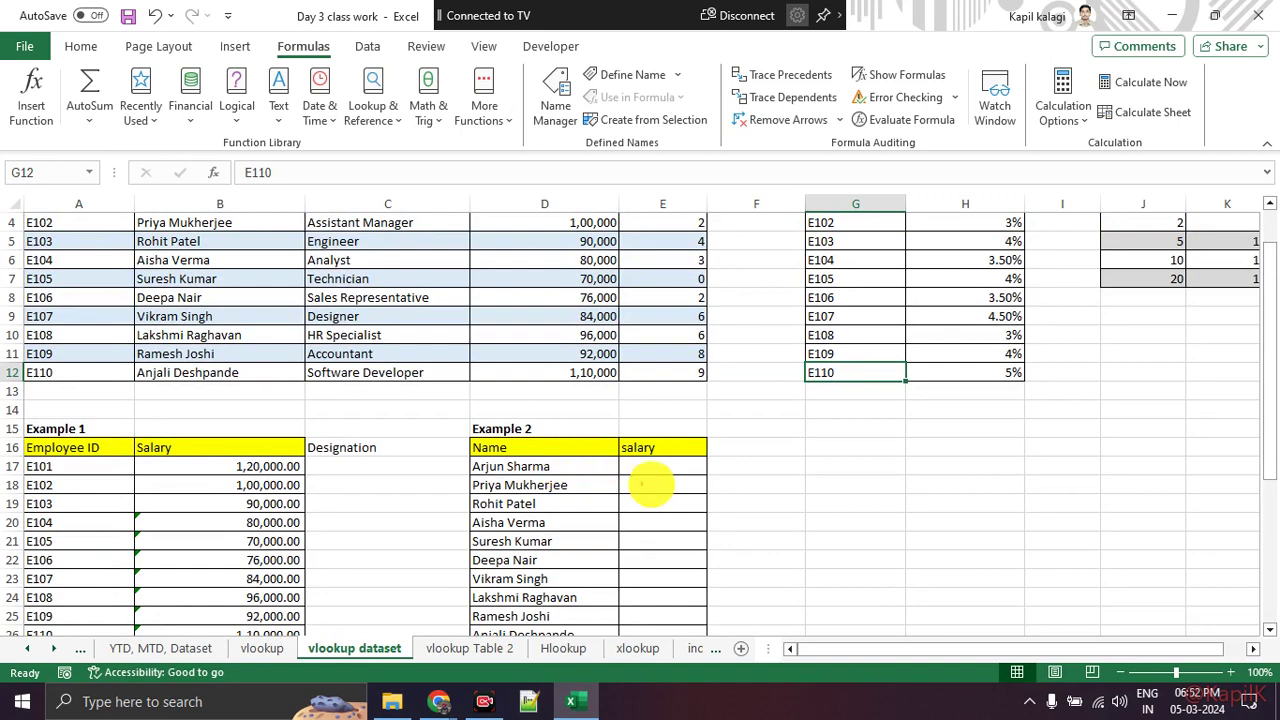
pyautogui.moveTo(648, 464); pyautogui.dragTo(680, 476)
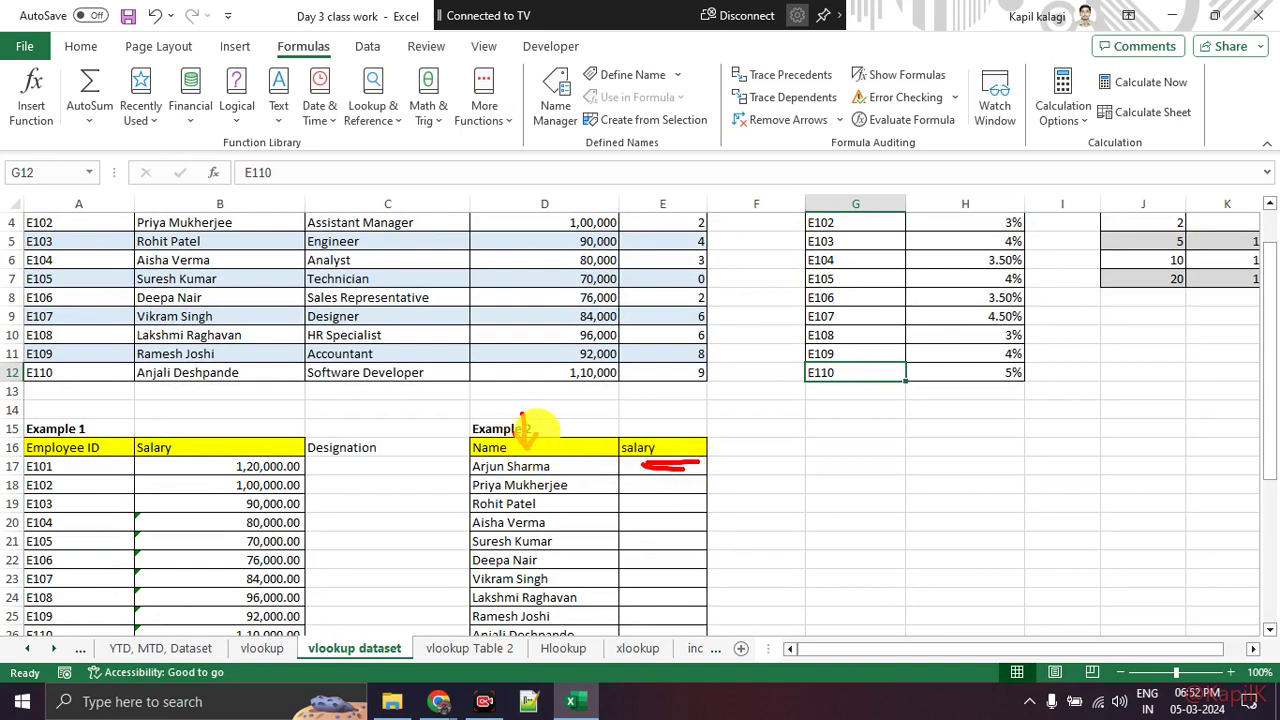
pyautogui.moveTo(241, 264)
pyautogui.mouseDown()
pyautogui.moveTo(243, 296)
pyautogui.moveTo(430, 297)
pyautogui.mouseUp()
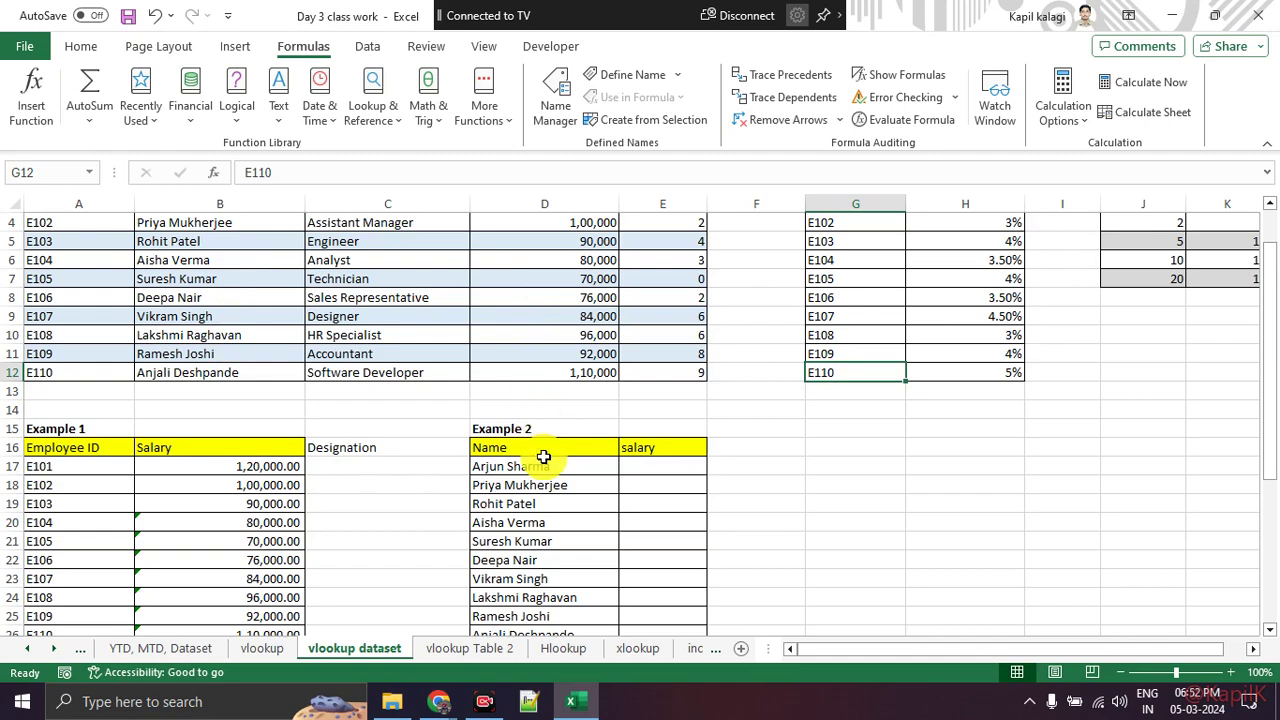
pyautogui.moveTo(540, 466); pyautogui.dragTo(553, 650)
pyautogui.scroll(2, 314, 314)
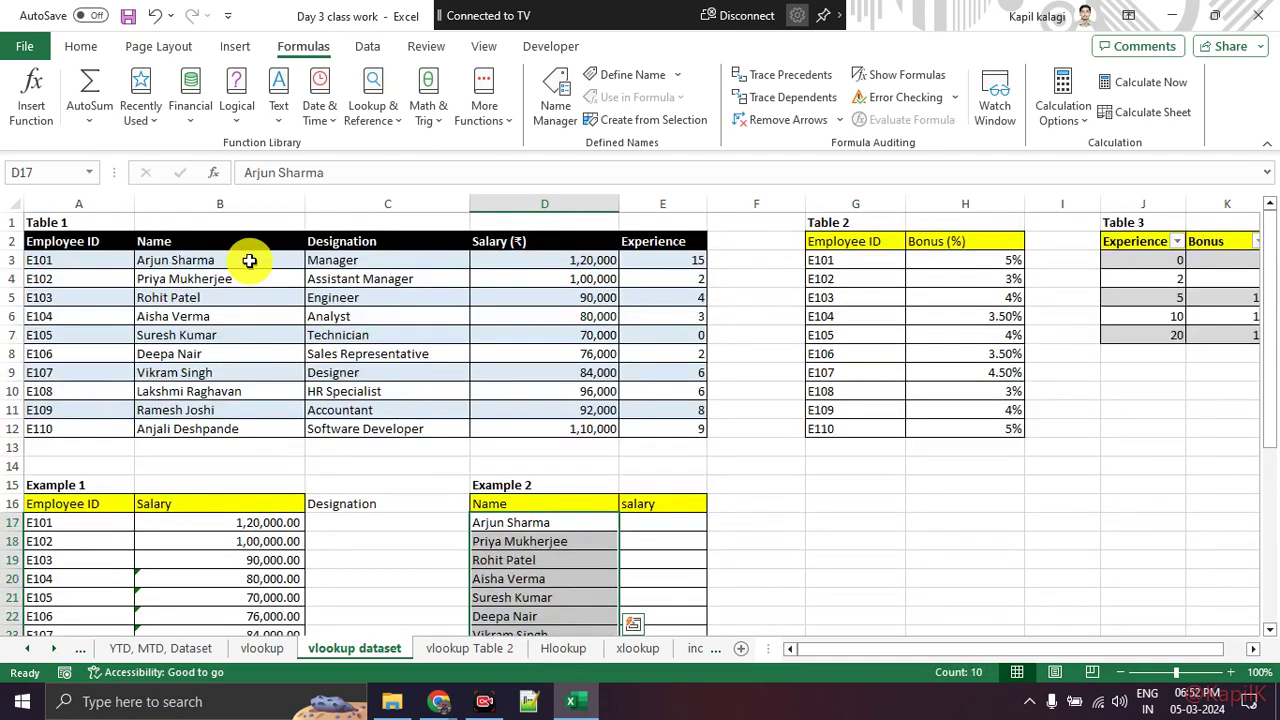
pyautogui.moveTo(249, 262); pyautogui.dragTo(250, 428)
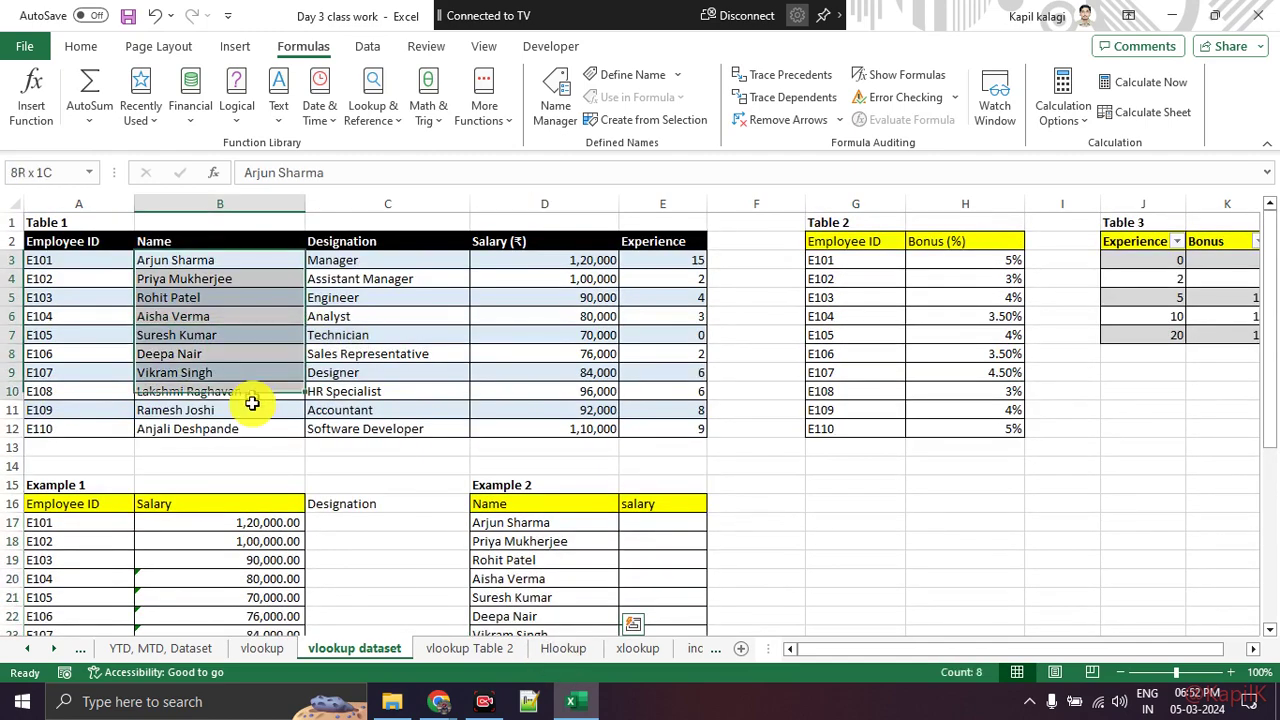
pyautogui.click(660, 410)
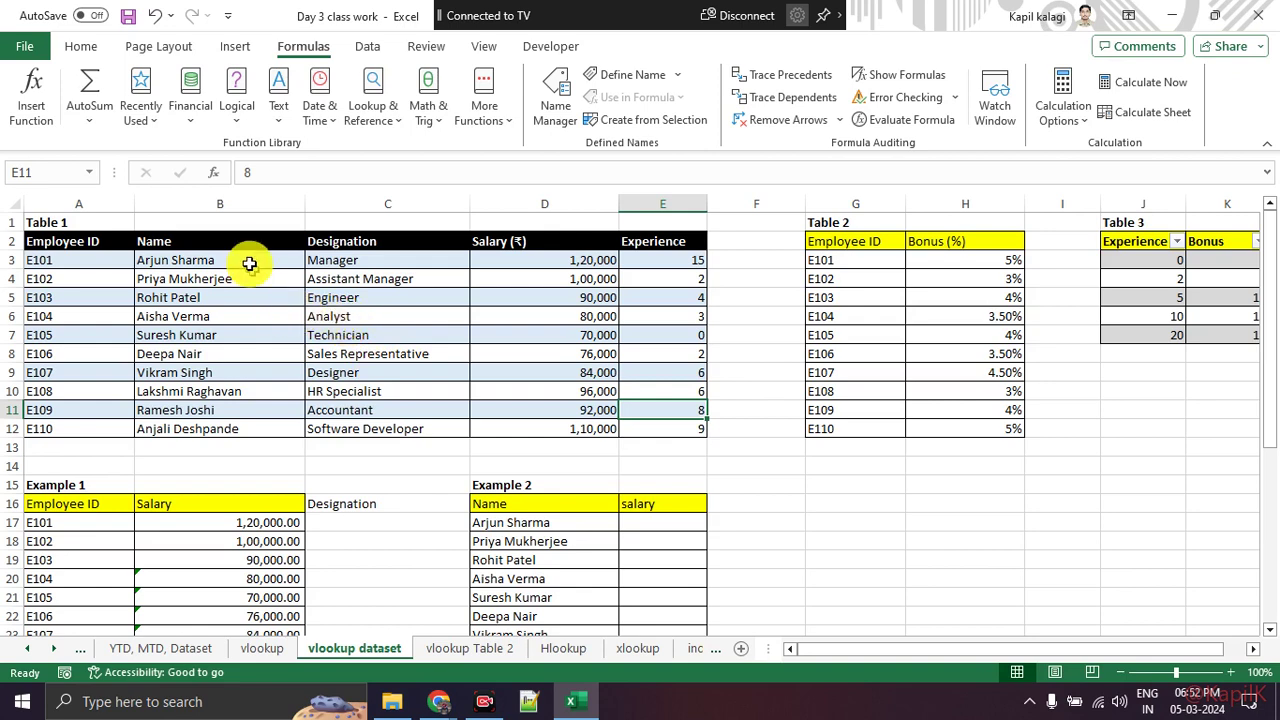
pyautogui.moveTo(250, 262); pyautogui.dragTo(250, 428)
pyautogui.click(374, 503)
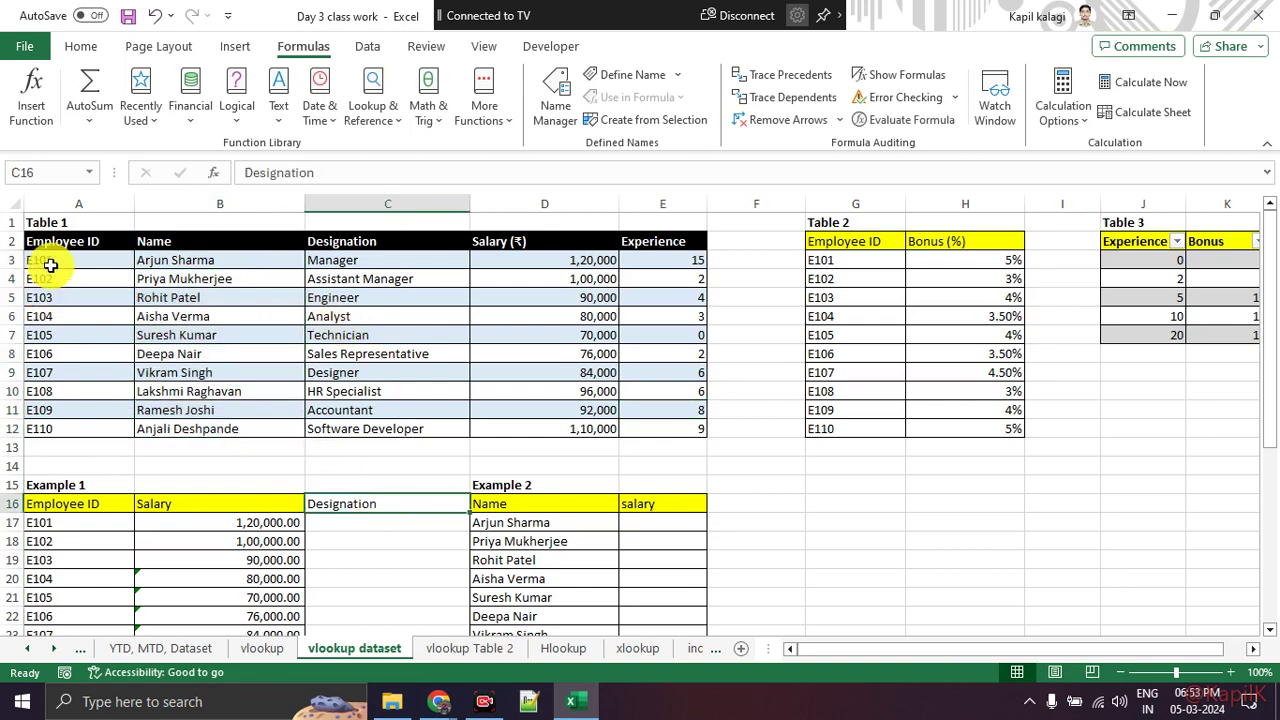
pyautogui.moveTo(50, 264); pyautogui.dragTo(657, 428)
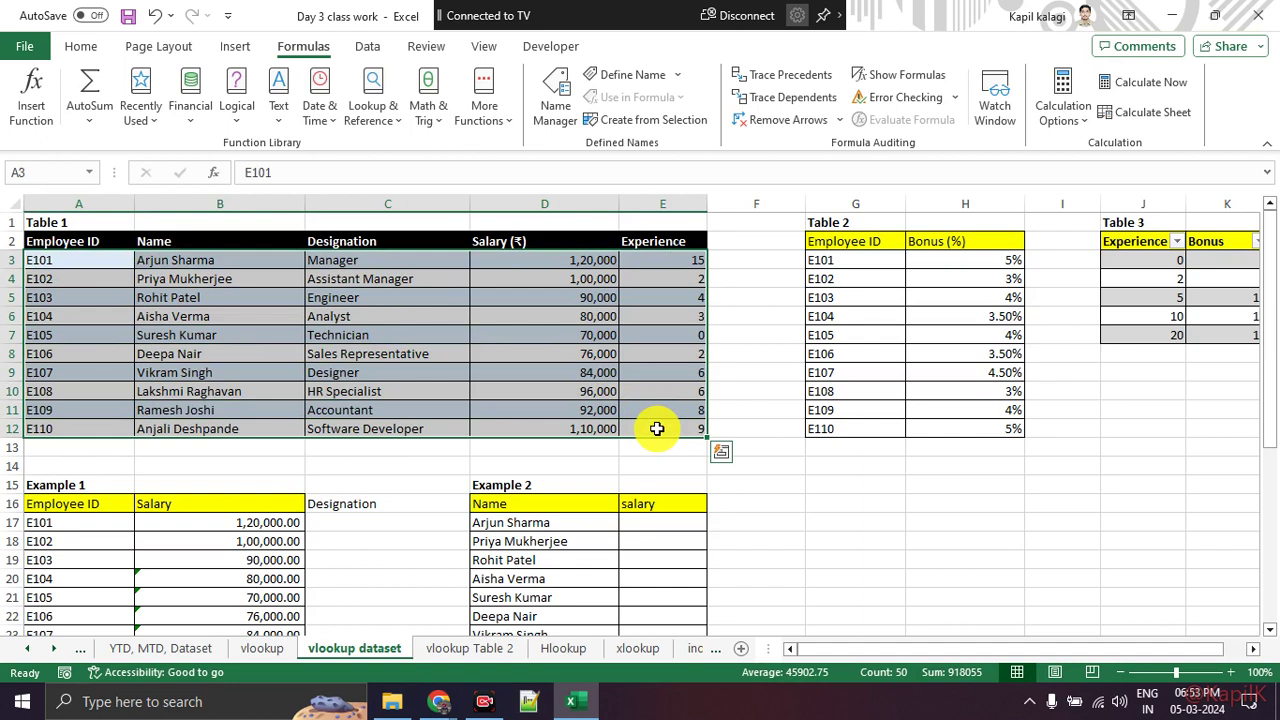
pyautogui.click(510, 375)
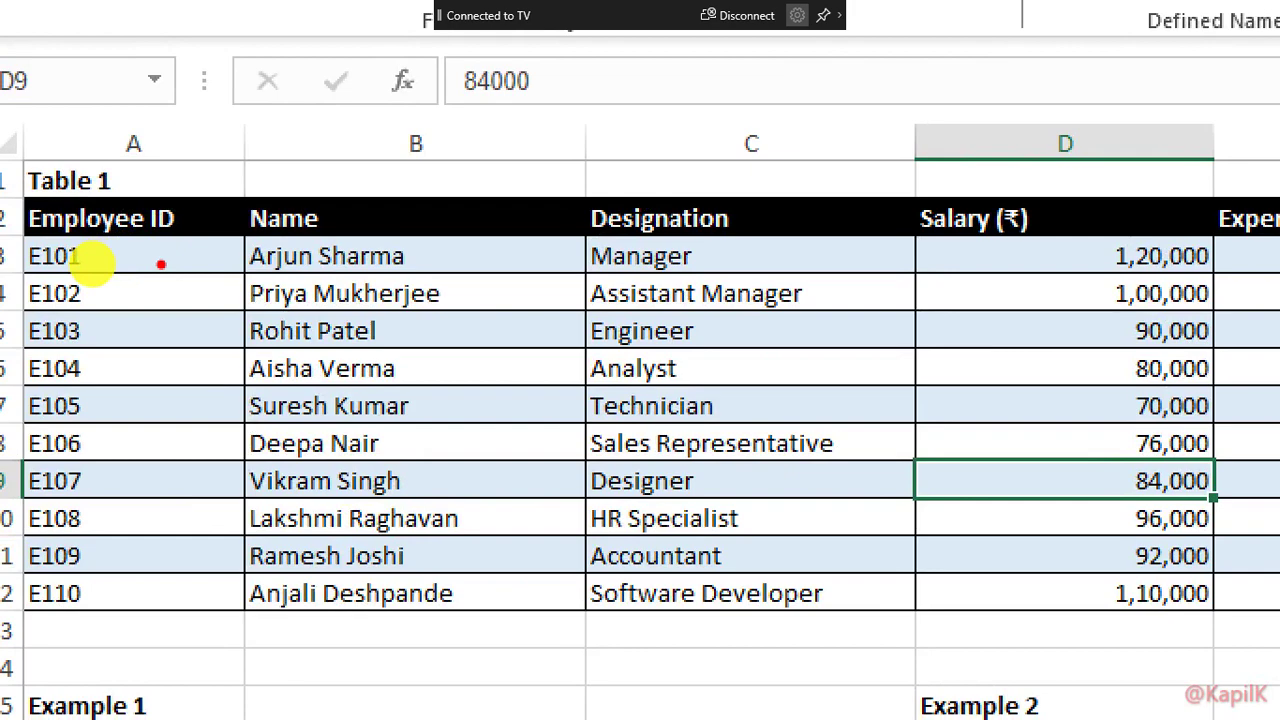
pyautogui.moveTo(166, 240); pyautogui.dragTo(212, 420)
pyautogui.moveTo(100, 310); pyautogui.dragTo(171, 357)
pyautogui.moveTo(220, 295); pyautogui.dragTo(145, 380)
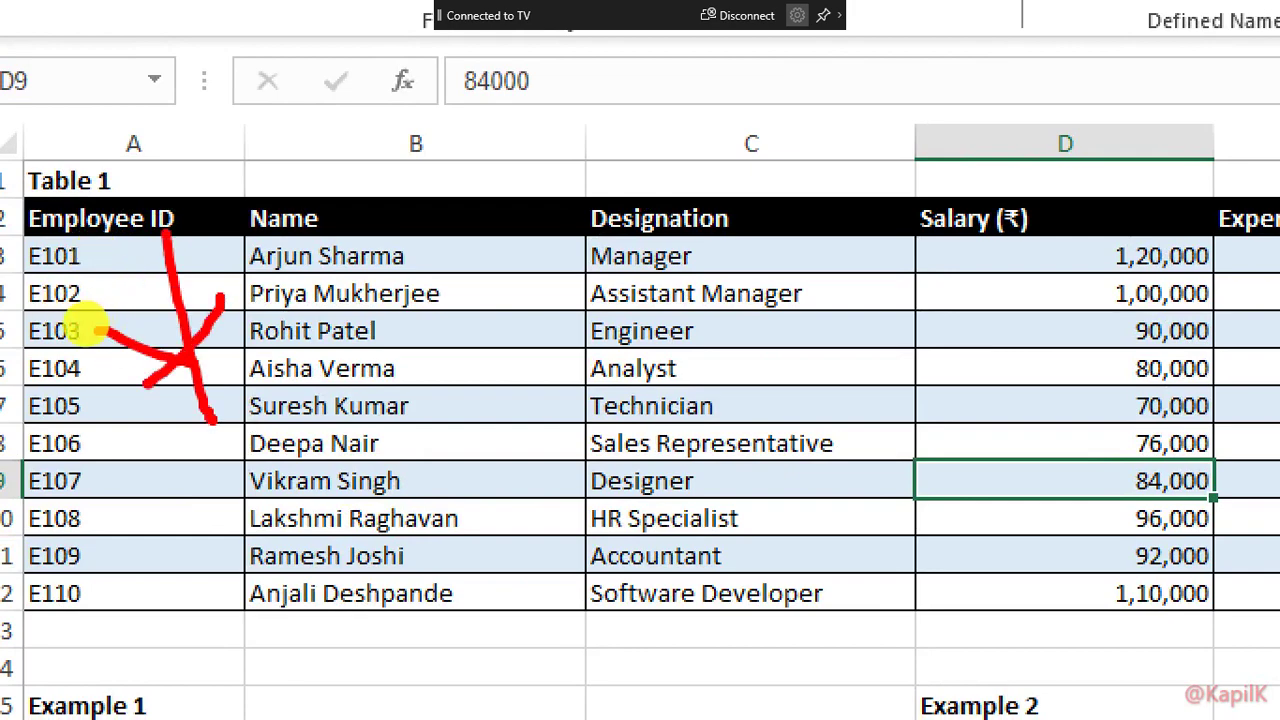
pyautogui.moveTo(95, 330); pyautogui.dragTo(226, 405)
pyautogui.moveTo(126, 298); pyautogui.dragTo(110, 336)
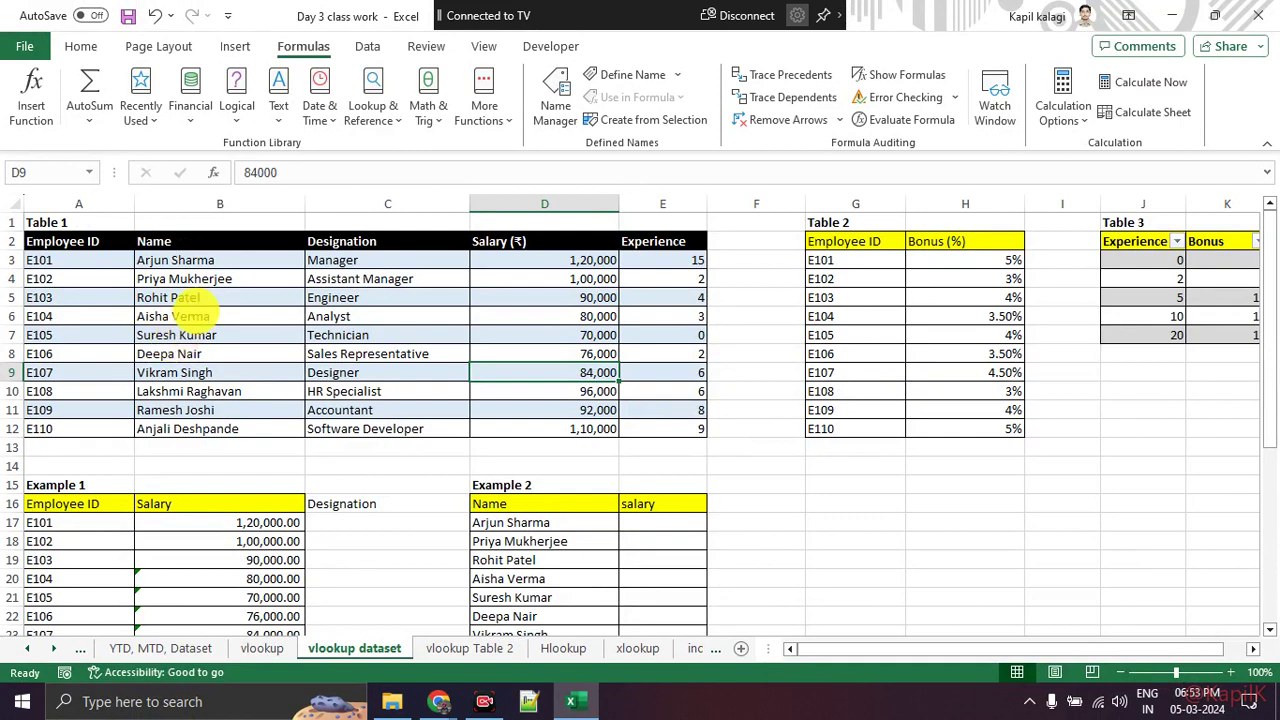
pyautogui.moveTo(235, 252)
pyautogui.mouseDown()
pyautogui.moveTo(170, 253)
pyautogui.moveTo(140, 310)
pyautogui.moveTo(145, 432)
pyautogui.moveTo(700, 434)
pyautogui.moveTo(686, 254)
pyautogui.moveTo(185, 245)
pyautogui.moveTo(140, 300)
pyautogui.moveTo(320, 372)
pyautogui.moveTo(600, 343)
pyautogui.moveTo(700, 352)
pyautogui.mouseUp()
pyautogui.press('Escape')
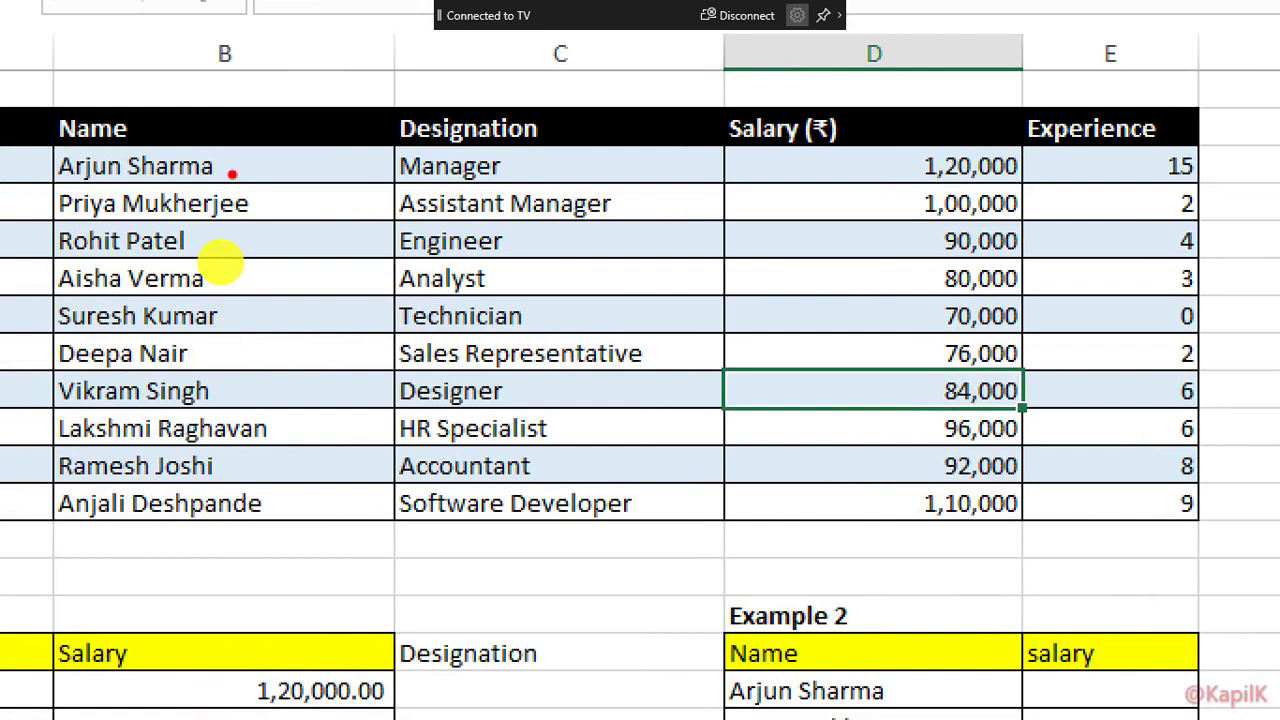
pyautogui.moveTo(205, 140)
pyautogui.mouseDown()
pyautogui.moveTo(130, 142)
pyautogui.moveTo(55, 505)
pyautogui.moveTo(812, 535)
pyautogui.moveTo(1250, 260)
pyautogui.moveTo(198, 172)
pyautogui.moveTo(120, 274)
pyautogui.moveTo(475, 375)
pyautogui.moveTo(990, 410)
pyautogui.moveTo(1255, 355)
pyautogui.mouseUp()
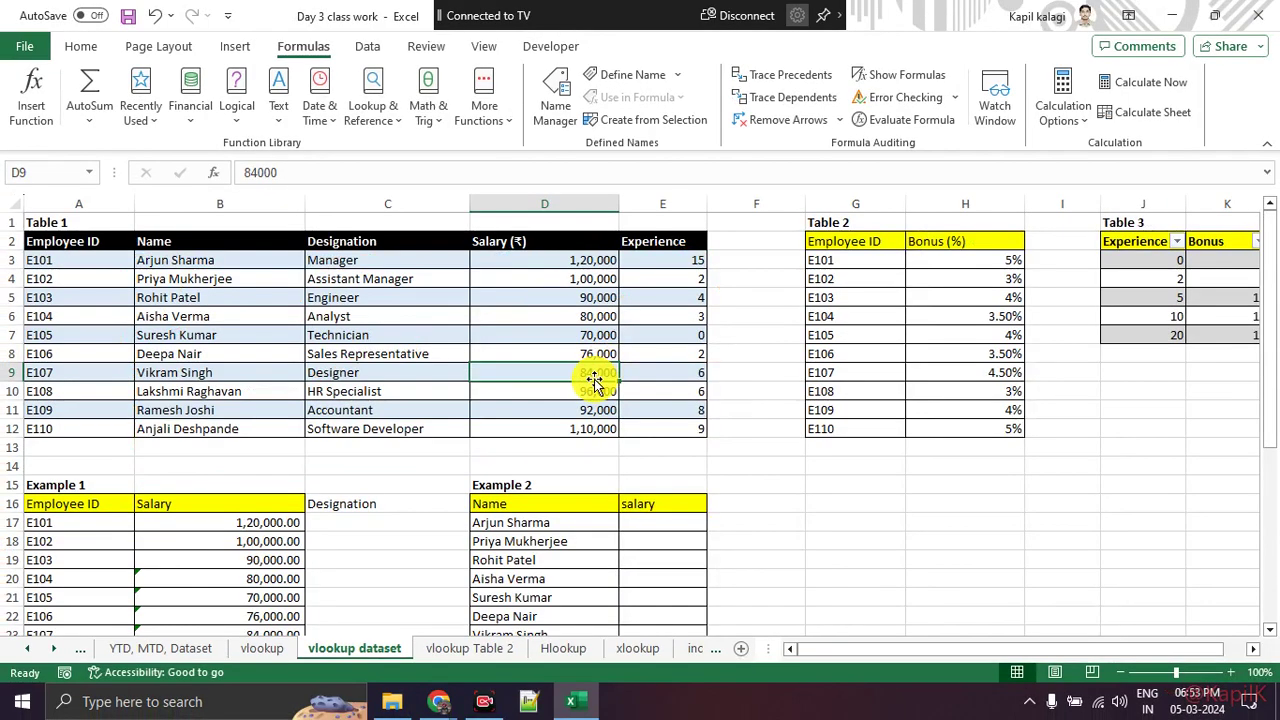
pyautogui.scroll(-2, 591, 380)
pyautogui.scroll(2, 591, 380)
pyautogui.hotkey('ctrl', '1')
pyautogui.moveTo(238, 238)
pyautogui.mouseDown()
pyautogui.moveTo(268, 308)
pyautogui.moveTo(322, 338)
pyautogui.mouseUp()
pyautogui.moveTo(550, 278)
pyautogui.mouseDown()
pyautogui.moveTo(575, 340)
pyautogui.moveTo(645, 365)
pyautogui.mouseUp()
pyautogui.moveTo(770, 238); pyautogui.dragTo(805, 362)
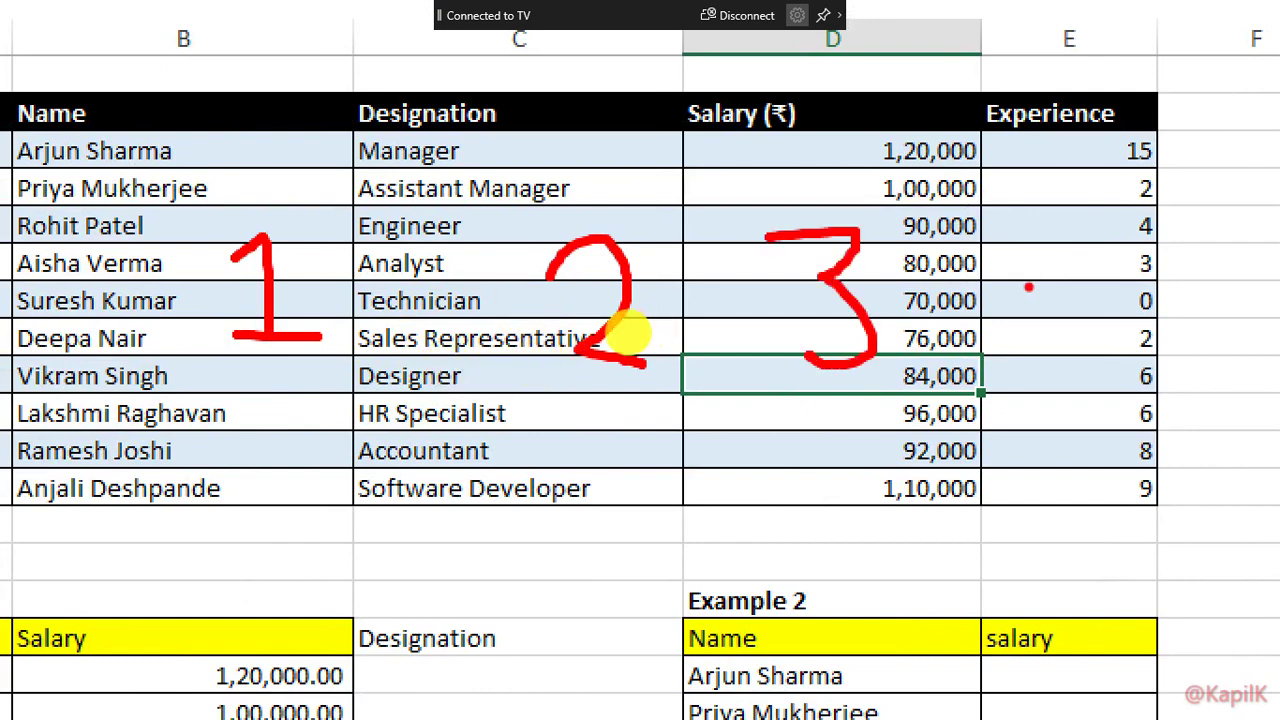
pyautogui.moveTo(785, 416); pyautogui.dragTo(940, 405)
pyautogui.moveTo(758, 438); pyautogui.dragTo(882, 434)
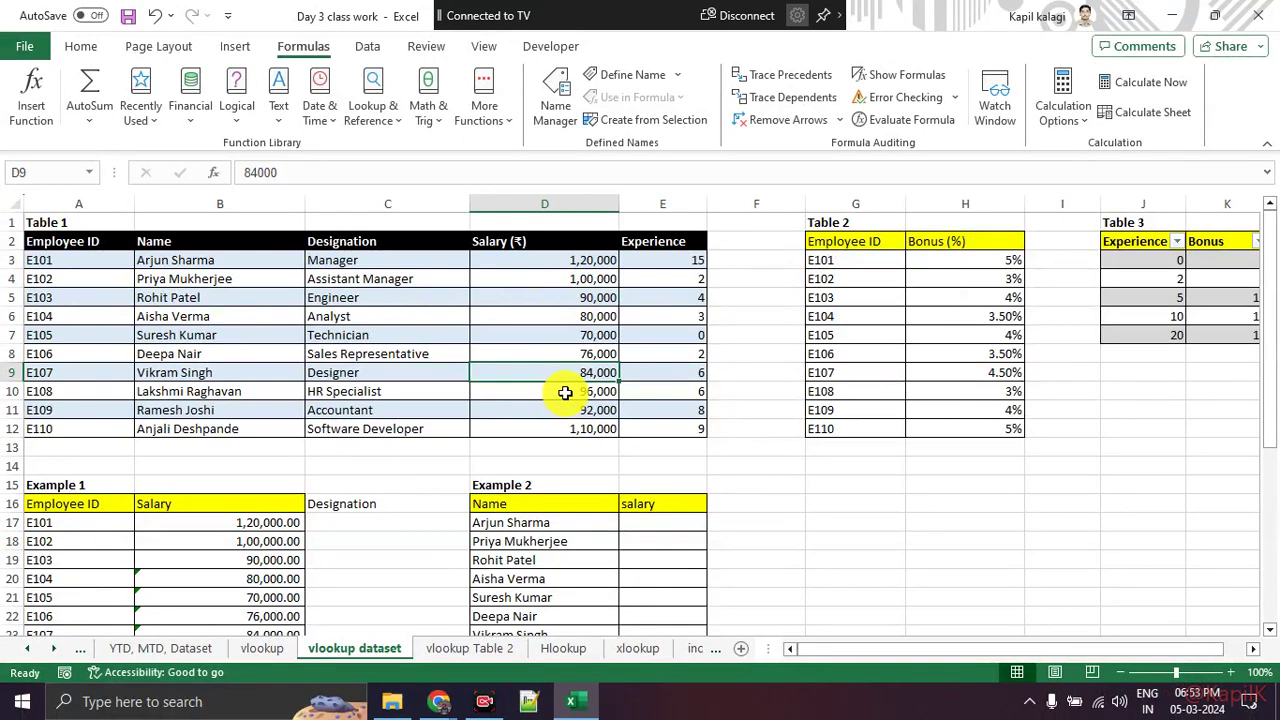
pyautogui.scroll(-2, 575, 392)
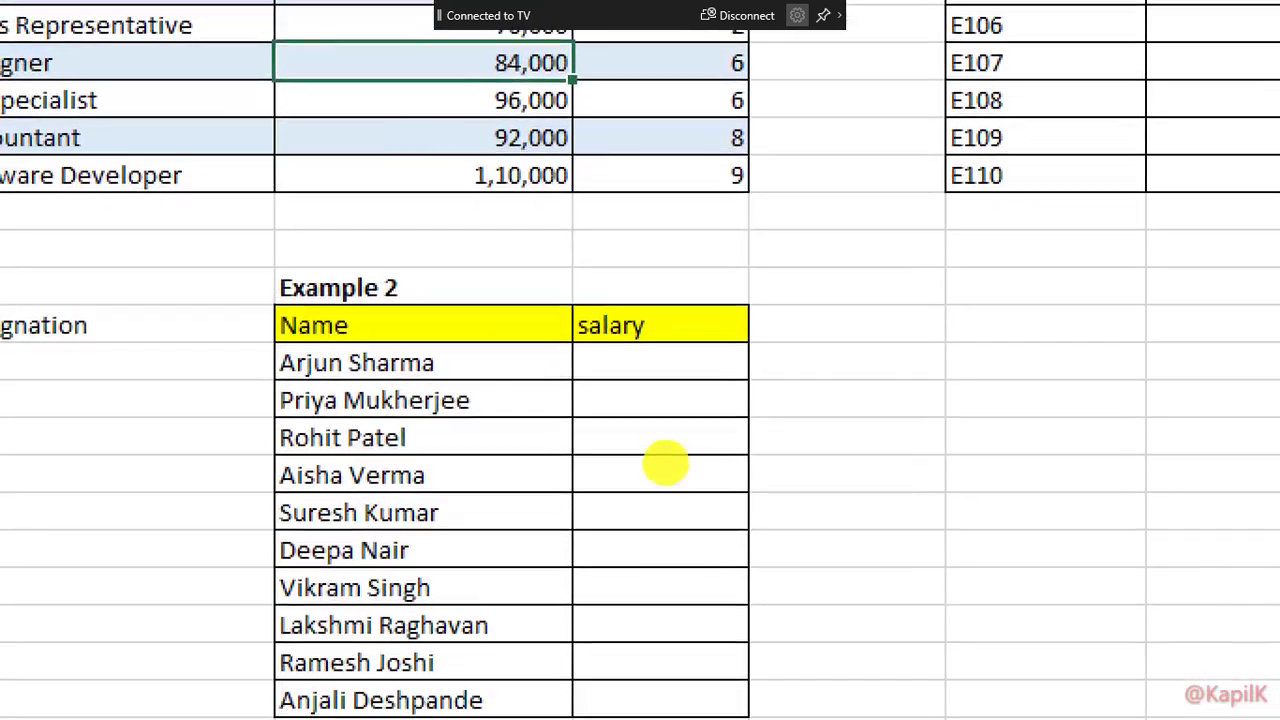
pyautogui.click(653, 426)
pyautogui.moveTo(633, 415); pyautogui.dragTo(666, 406)
pyautogui.moveTo(603, 443); pyautogui.dragTo(647, 446)
pyautogui.moveTo(566, 492)
pyautogui.mouseDown()
pyautogui.moveTo(632, 499)
pyautogui.moveTo(682, 548)
pyautogui.mouseUp()
pyautogui.moveTo(800, 312); pyautogui.dragTo(820, 585)
pyautogui.moveTo(770, 515)
pyautogui.mouseDown()
pyautogui.moveTo(820, 585)
pyautogui.moveTo(870, 525)
pyautogui.mouseUp()
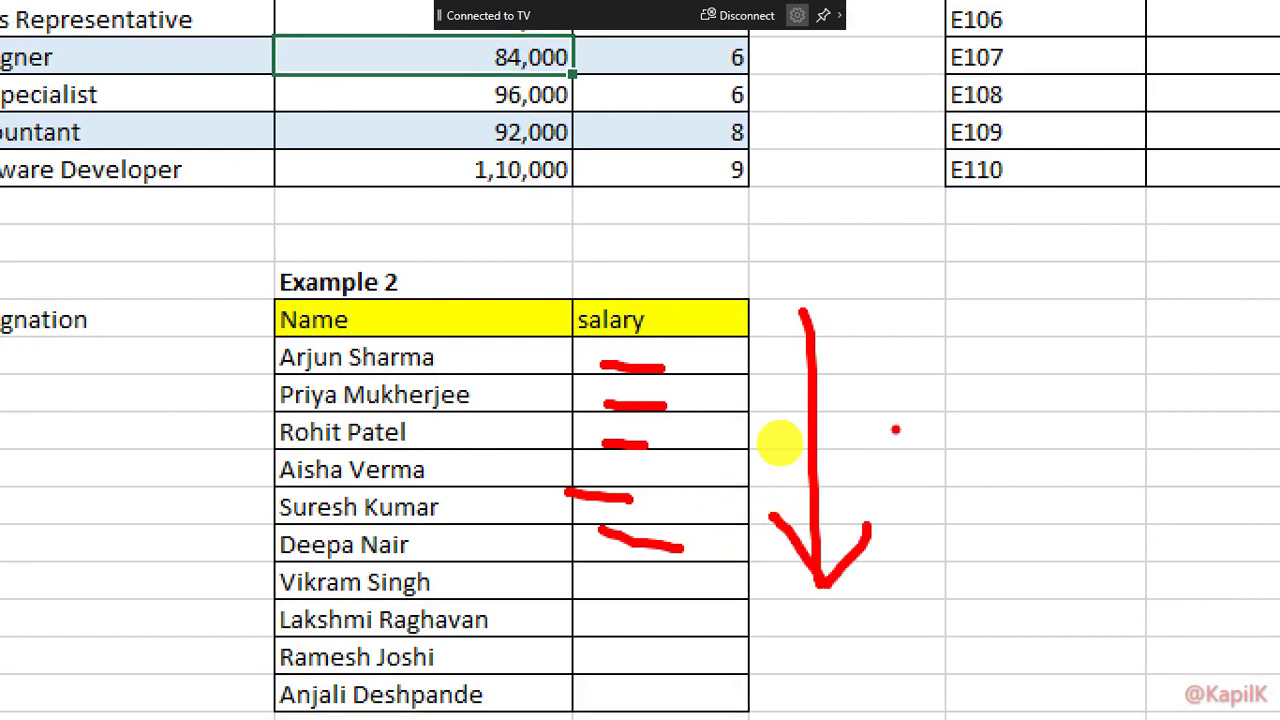
pyautogui.moveTo(862, 230)
pyautogui.mouseDown()
pyautogui.moveTo(938, 322)
pyautogui.moveTo(975, 242)
pyautogui.moveTo(1018, 335)
pyautogui.mouseUp()
pyautogui.moveTo(1085, 255)
pyautogui.mouseDown()
pyautogui.moveTo(1072, 262)
pyautogui.moveTo(1138, 320)
pyautogui.mouseUp()
pyautogui.moveTo(1168, 202); pyautogui.dragTo(1190, 305)
pyautogui.moveTo(1228, 255)
pyautogui.mouseDown()
pyautogui.moveTo(1198, 297)
pyautogui.moveTo(1272, 345)
pyautogui.mouseUp()
pyautogui.moveTo(950, 370); pyautogui.dragTo(964, 368)
pyautogui.moveTo(914, 393); pyautogui.dragTo(962, 393)
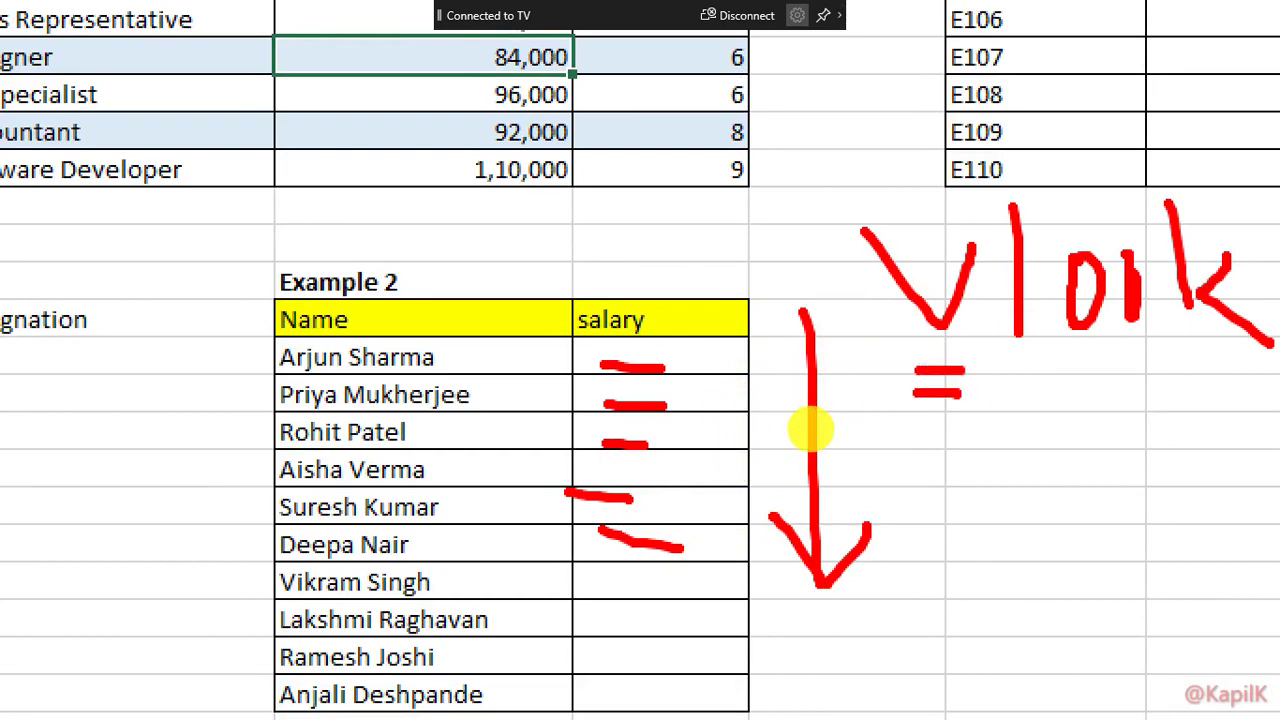
pyautogui.press('Escape')
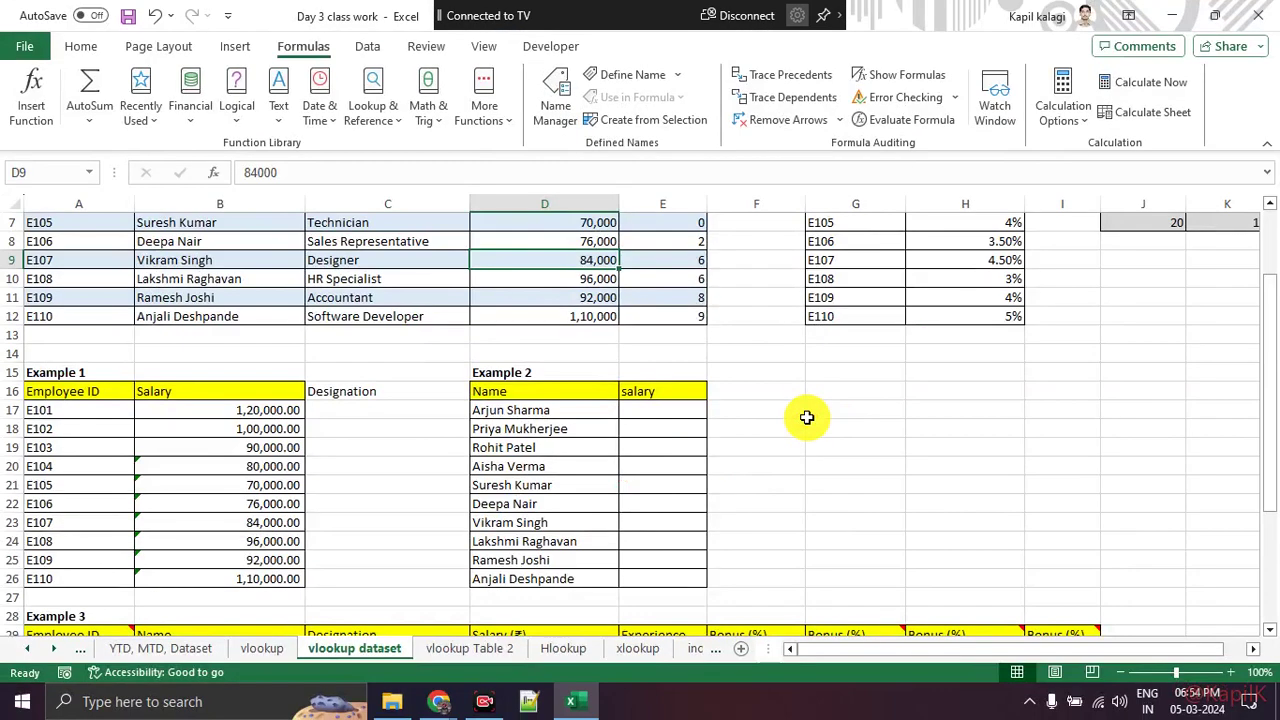
pyautogui.click(794, 466)
pyautogui.scroll(-2, 740, 430)
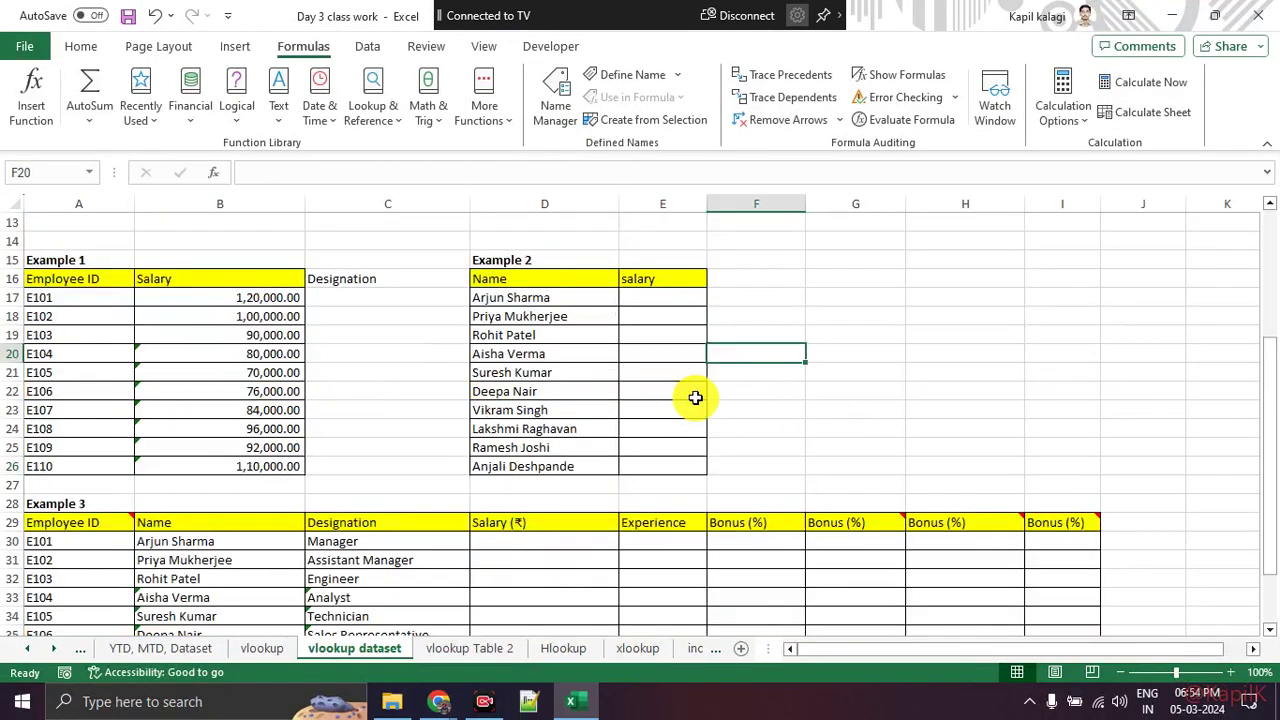
pyautogui.click(665, 299)
pyautogui.click(714, 431)
pyautogui.click(665, 299)
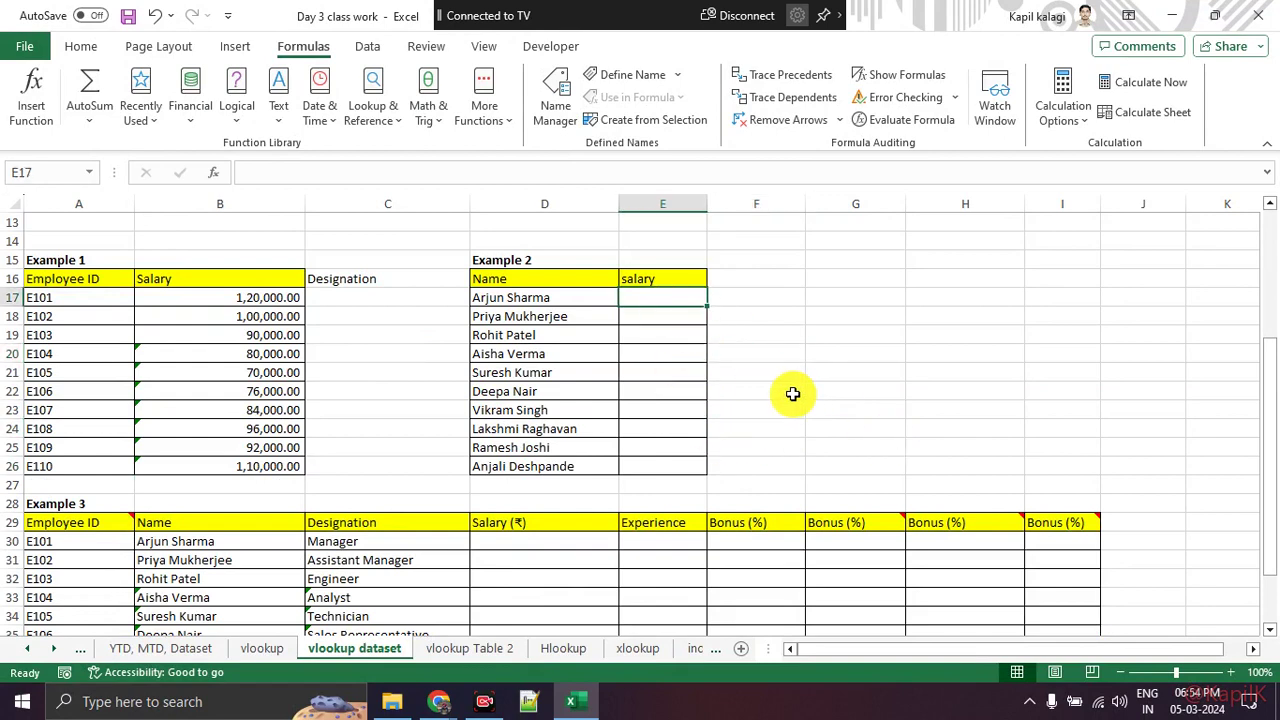
pyautogui.scroll(2, 792, 394)
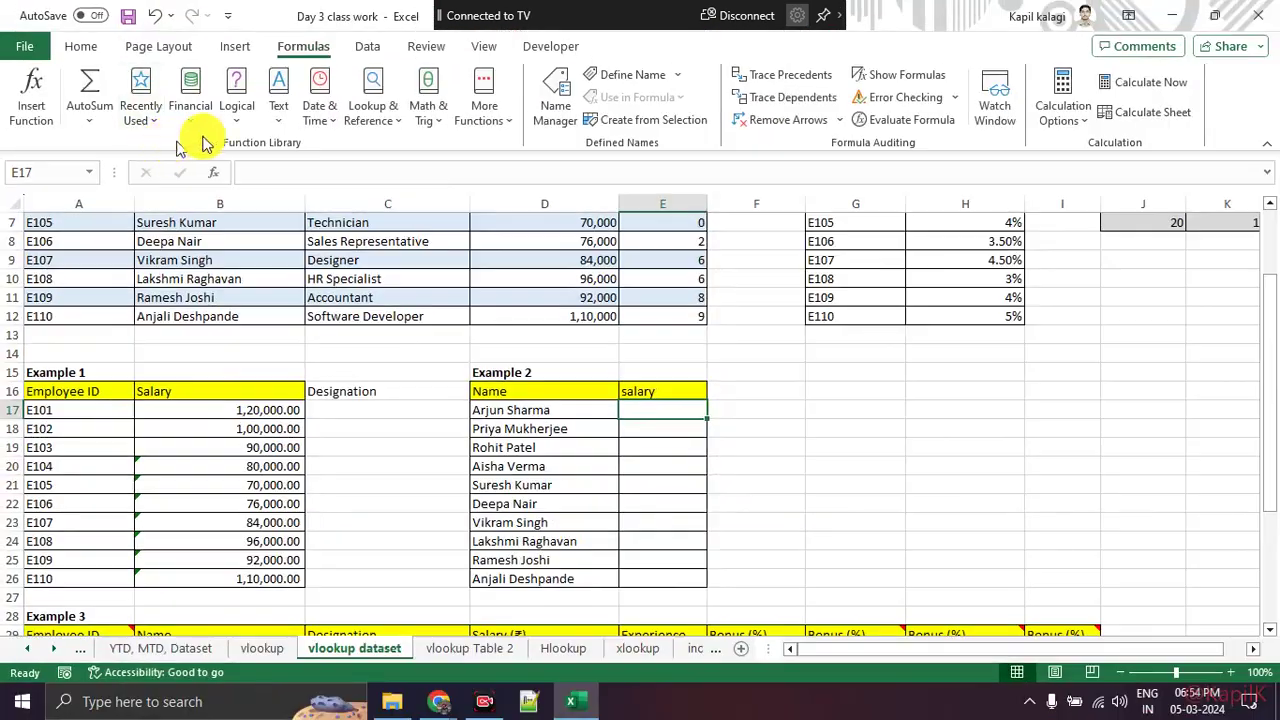
pyautogui.click(257, 66)
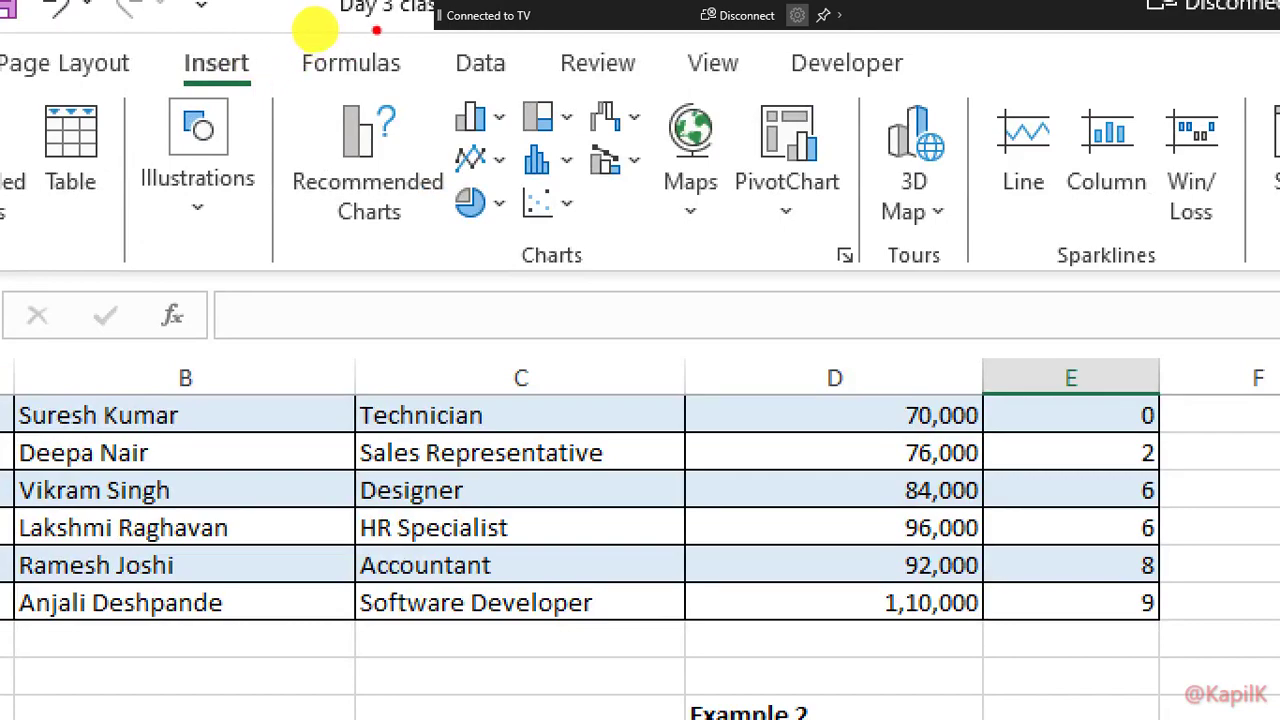
pyautogui.moveTo(312, 20)
pyautogui.mouseDown()
pyautogui.moveTo(309, 66)
pyautogui.moveTo(318, 37)
pyautogui.moveTo(296, 28)
pyautogui.mouseUp()
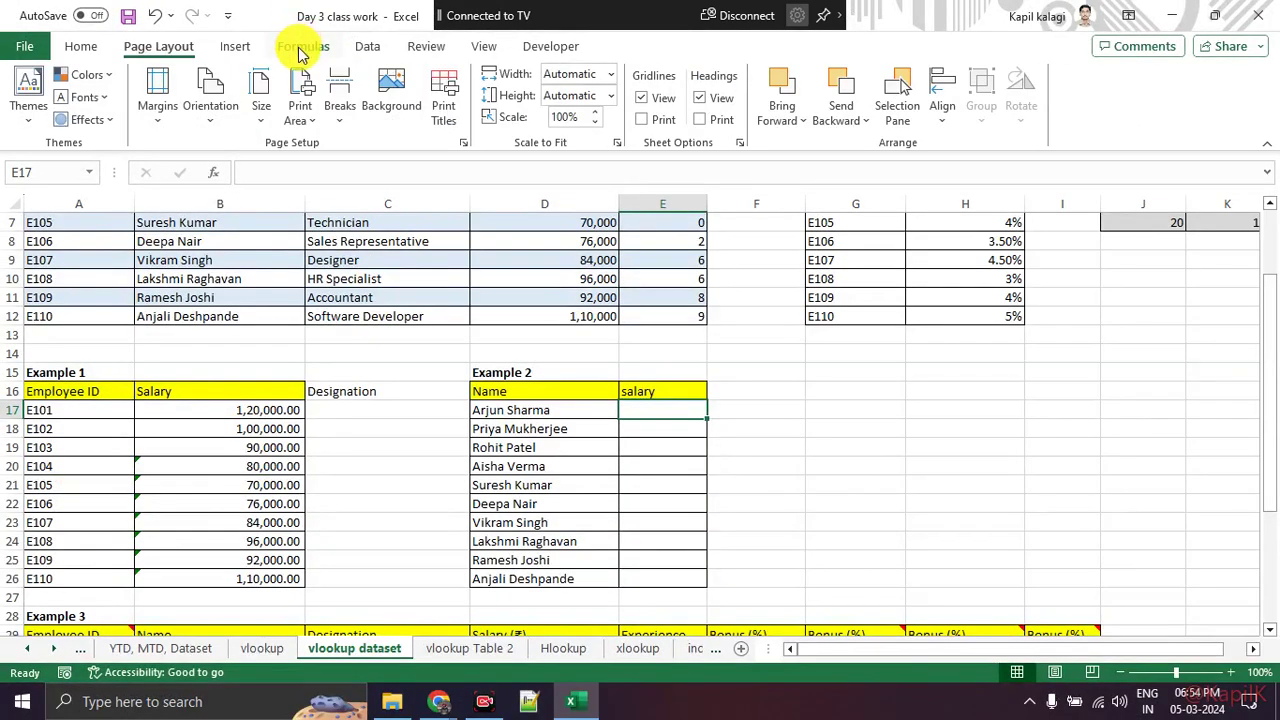
pyautogui.click(300, 47)
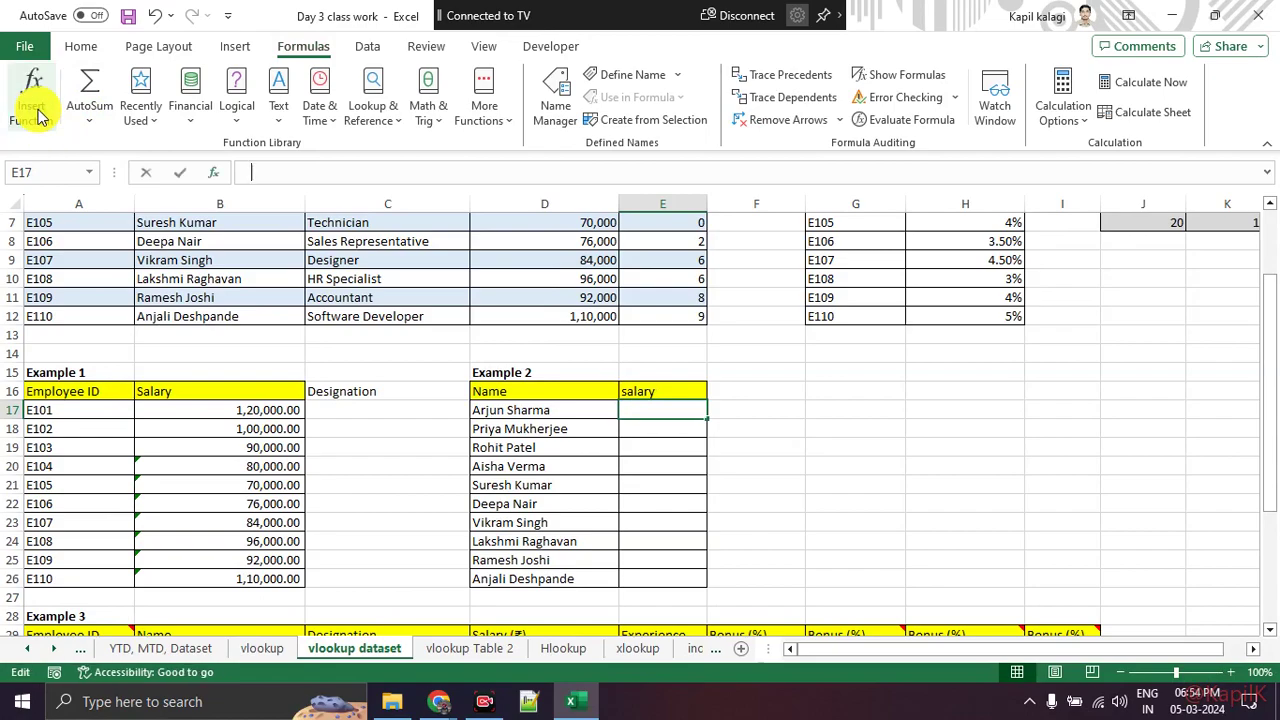
# Step: Find VLOOKUP through Insert Function and insert it into E17 with all arguments blank
pyautogui.click(62, 62)
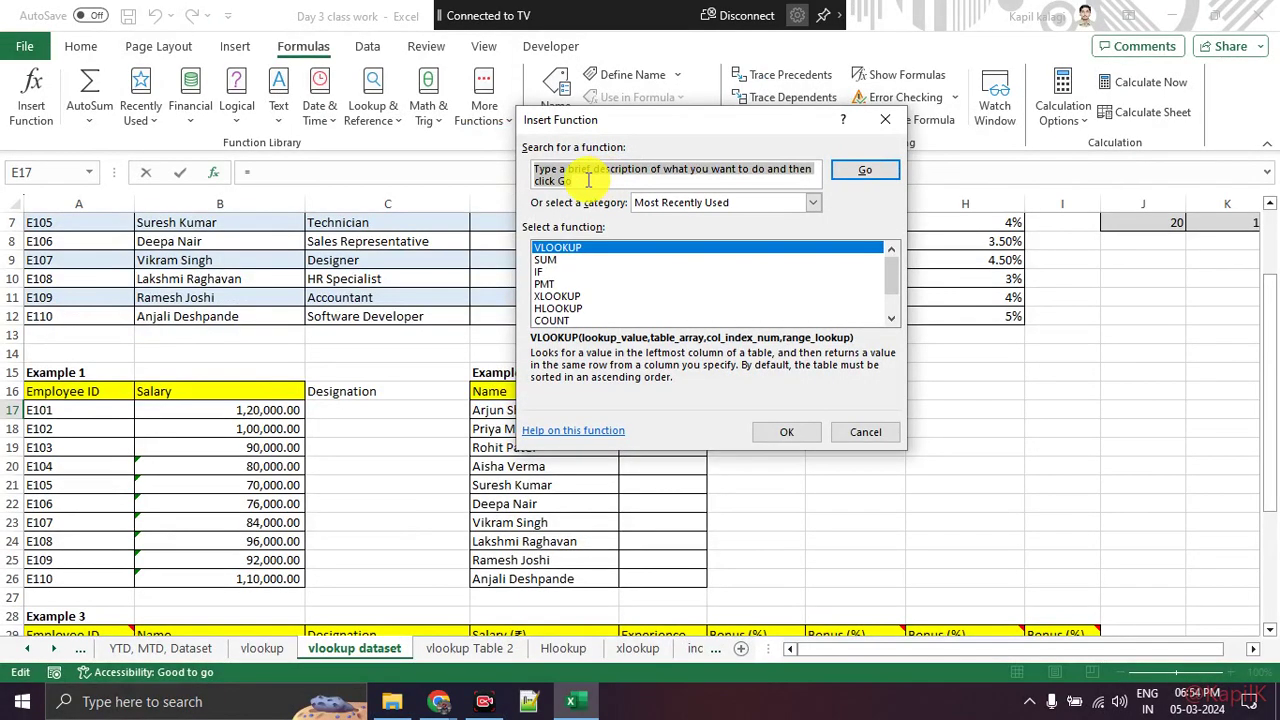
pyautogui.write('vlookup')
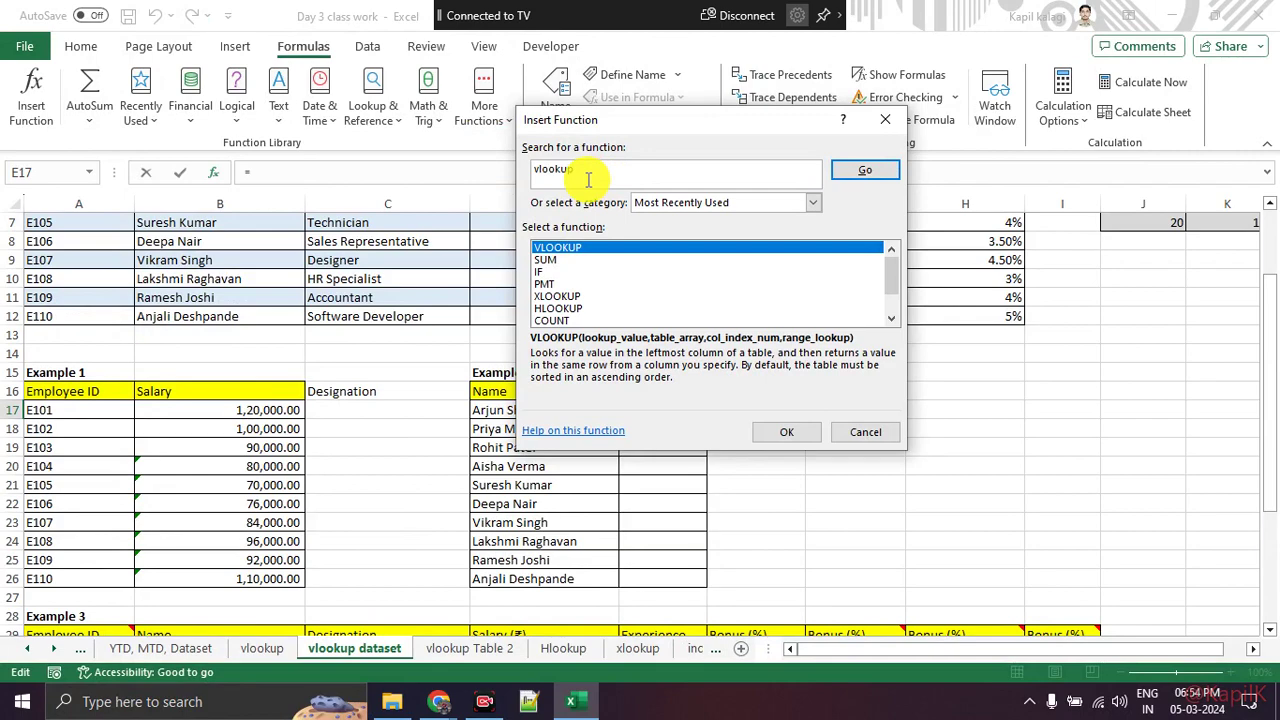
pyautogui.press('Return')
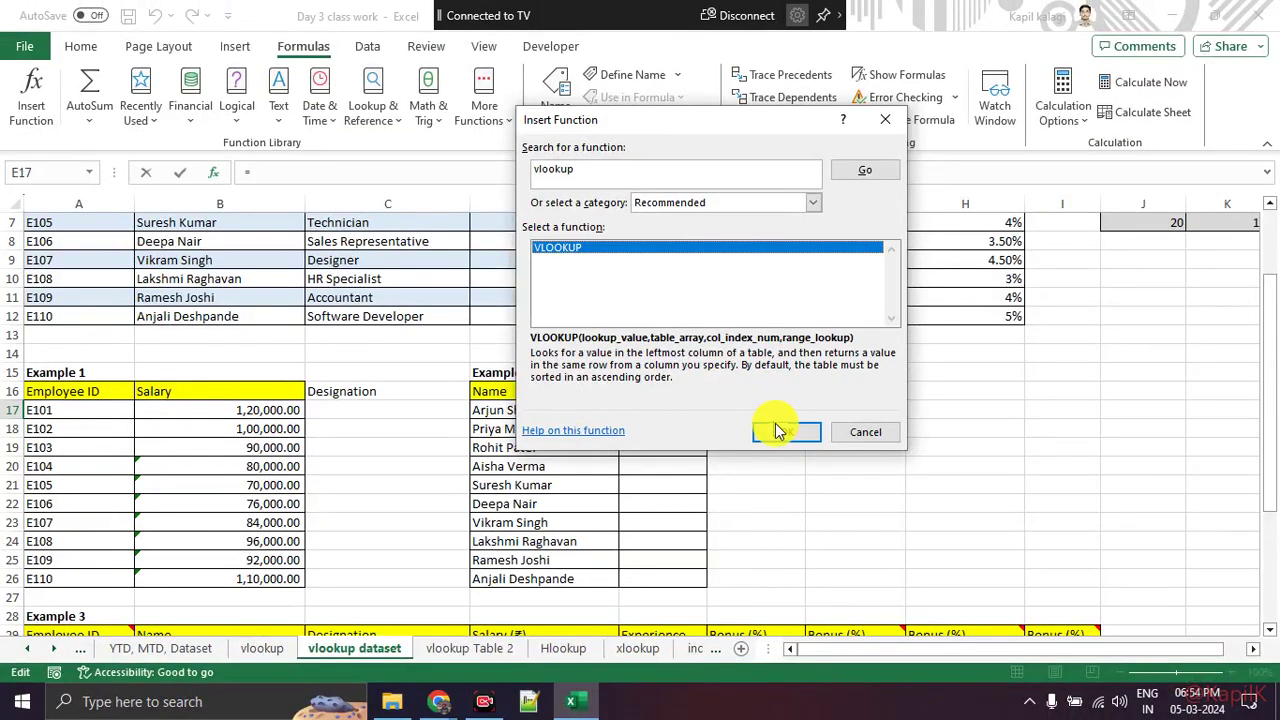
pyautogui.click(780, 430)
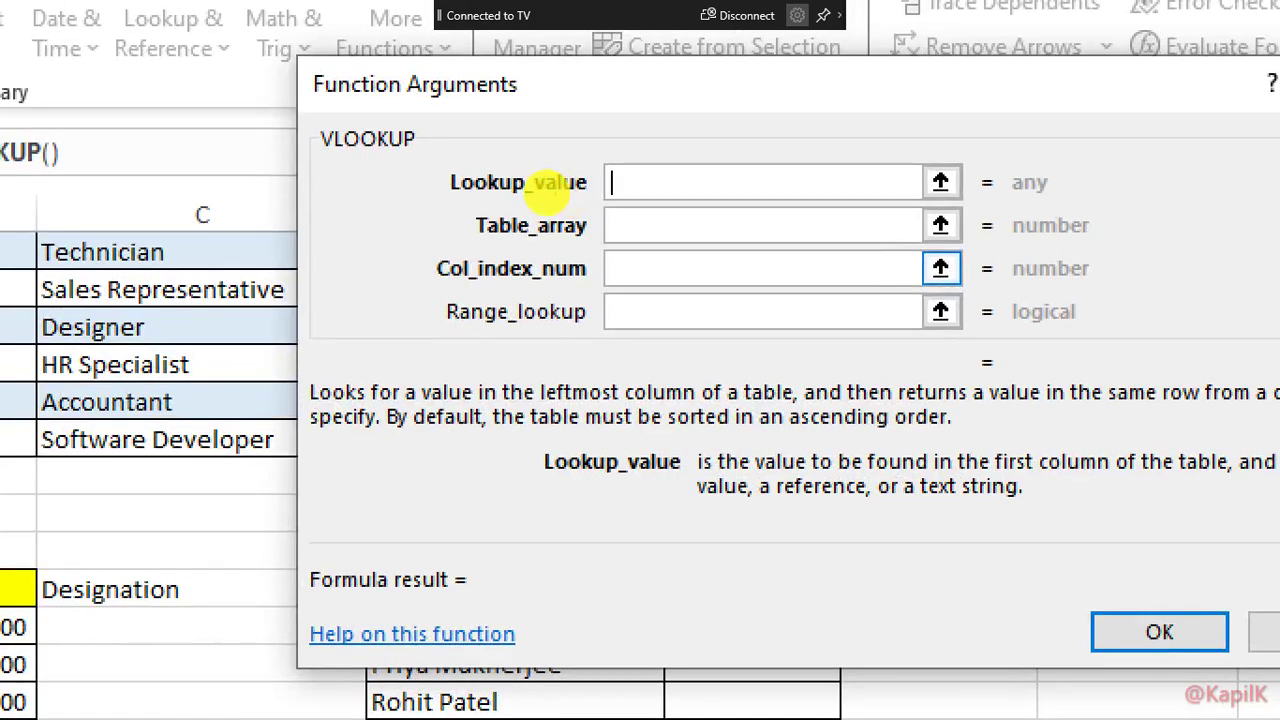
# Step: Mark up the VLOOKUP arguments on screen to explain them, then clear the pen marks
pyautogui.moveTo(388, 167); pyautogui.dragTo(558, 167)
pyautogui.moveTo(447, 204); pyautogui.dragTo(502, 204)
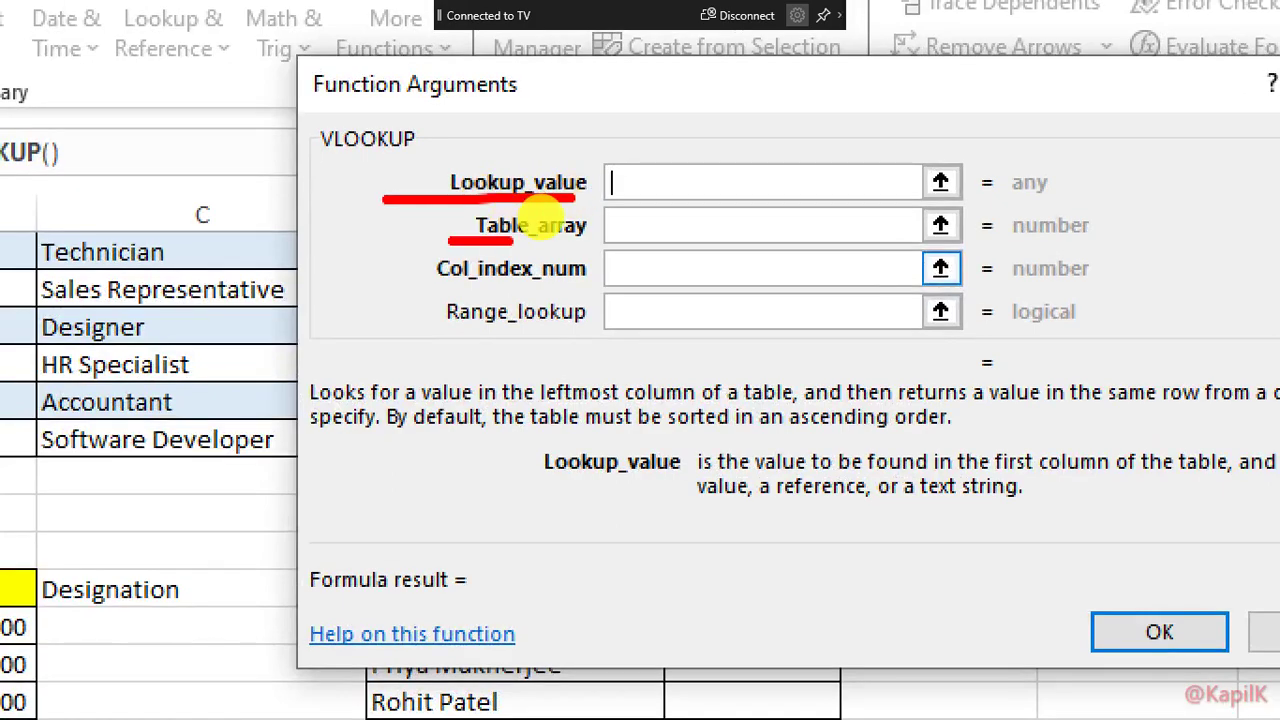
pyautogui.moveTo(374, 256); pyautogui.dragTo(527, 267)
pyautogui.moveTo(408, 372); pyautogui.dragTo(517, 372)
pyautogui.moveTo(595, 170)
pyautogui.mouseDown()
pyautogui.moveTo(482, 160)
pyautogui.moveTo(595, 180)
pyautogui.mouseUp()
pyautogui.press('Escape')
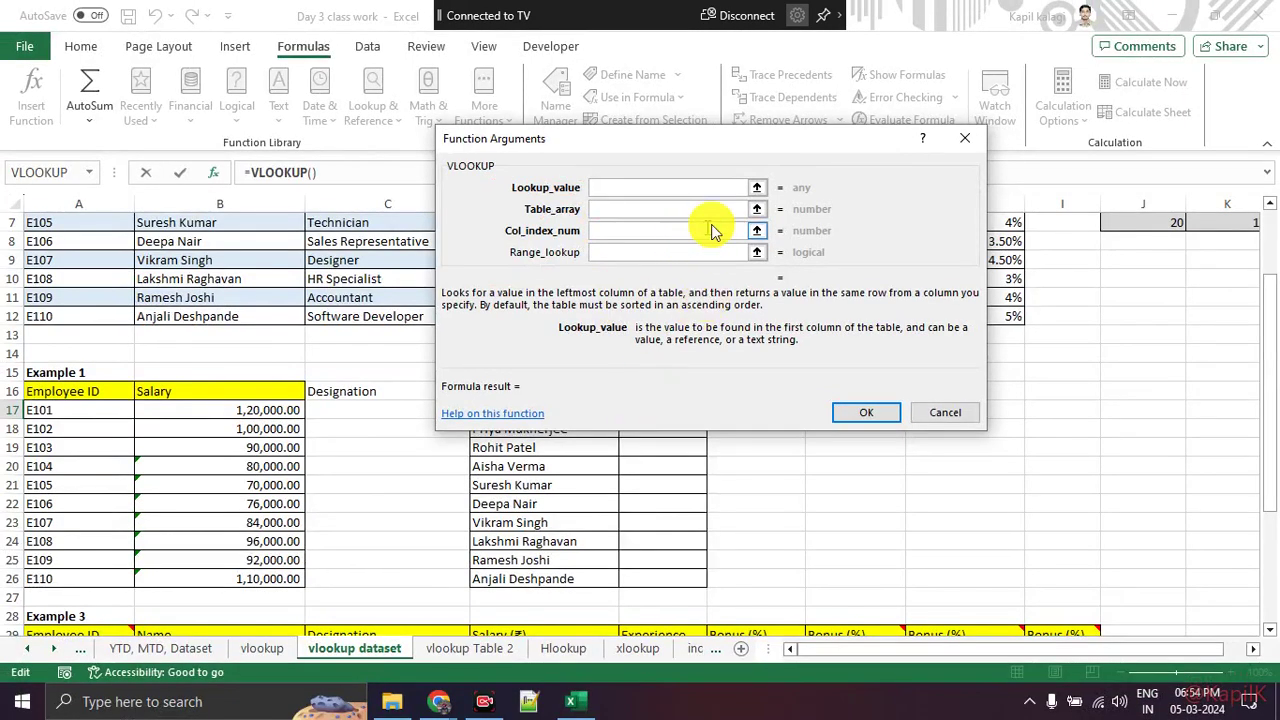
# Step: Set Lookup_value to D17 by picking the name cell from the sheet
pyautogui.click(756, 189)
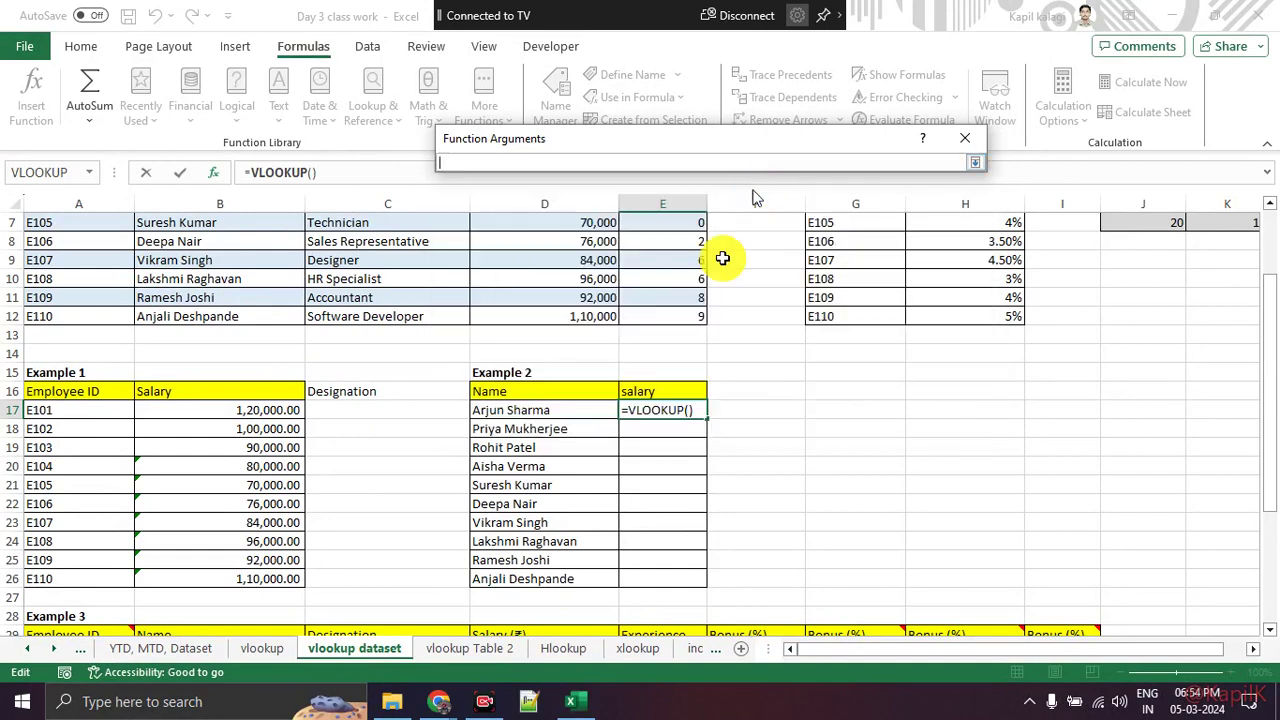
pyautogui.click(582, 405)
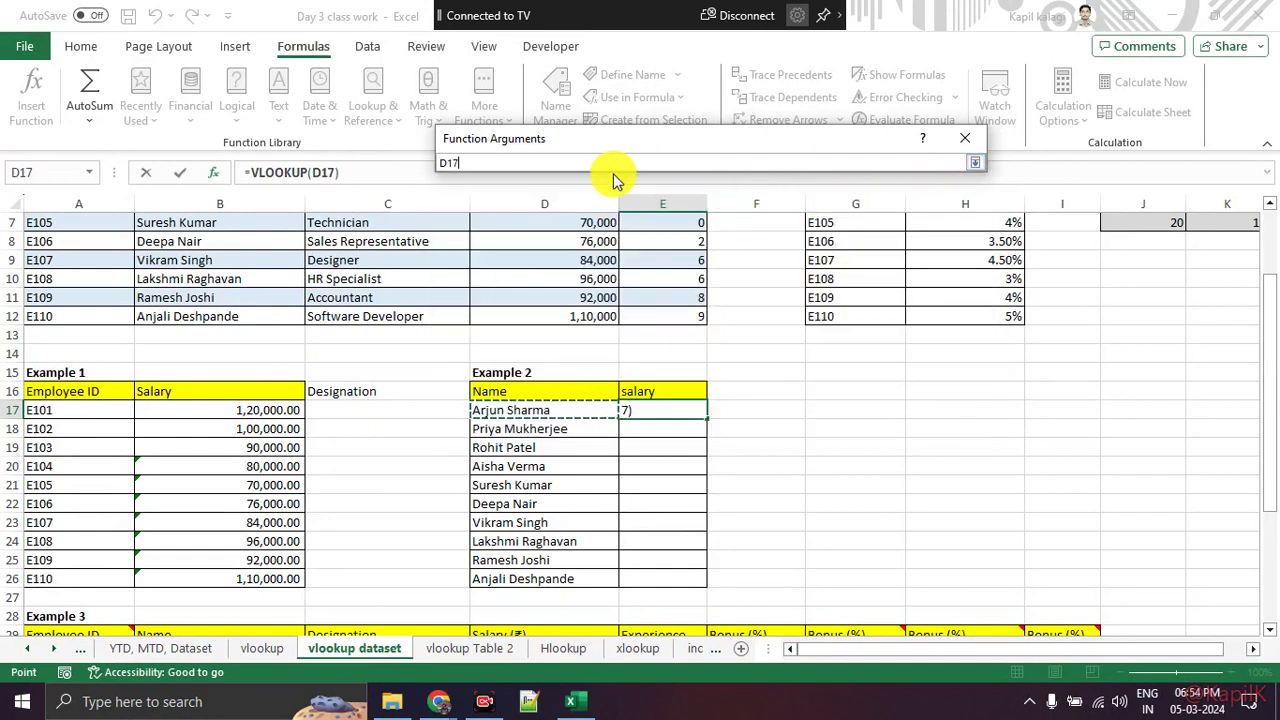
pyautogui.click(462, 162)
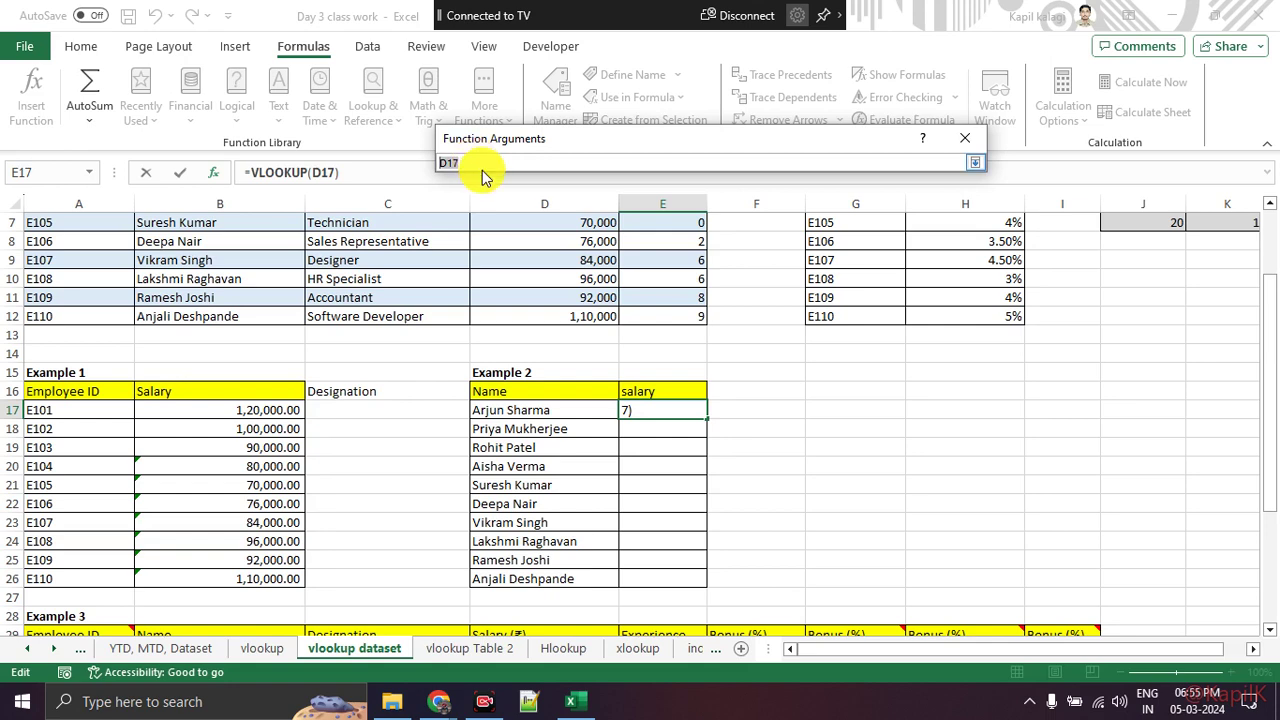
pyautogui.click(970, 163)
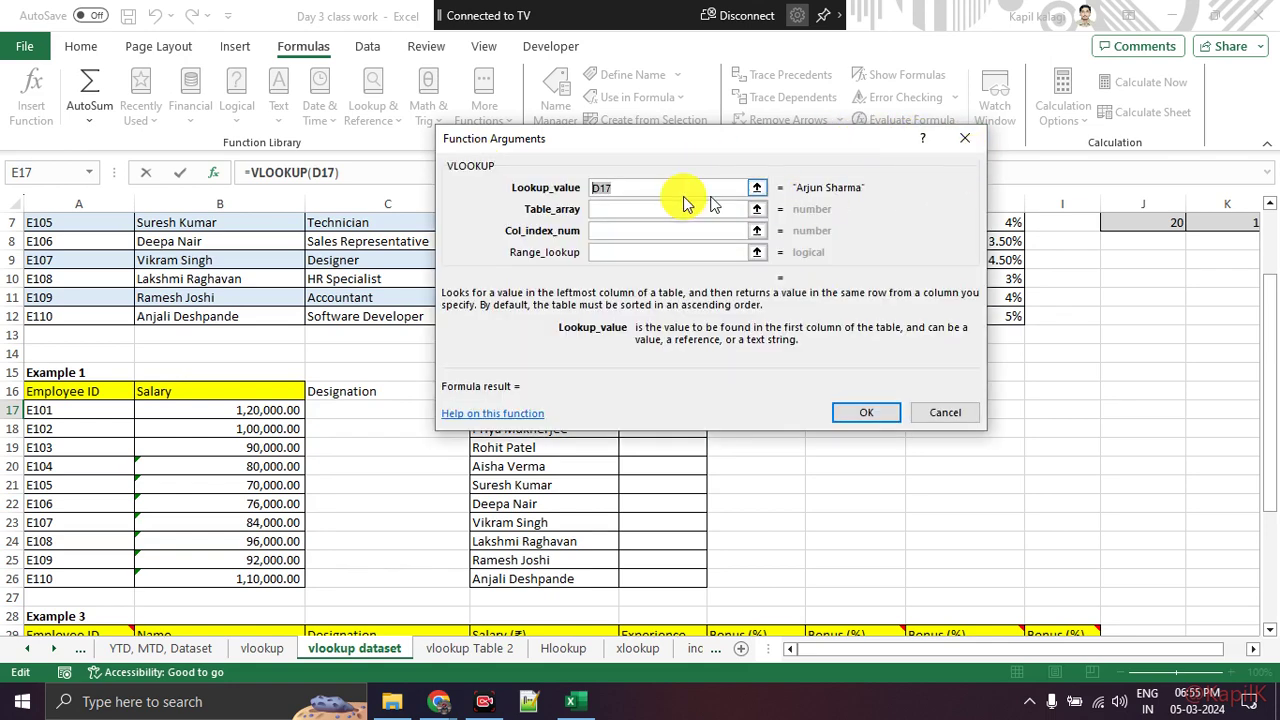
# Step: Set Table_array to Table 1's data range B3:E12, outlining it on screen
pyautogui.click(626, 208)
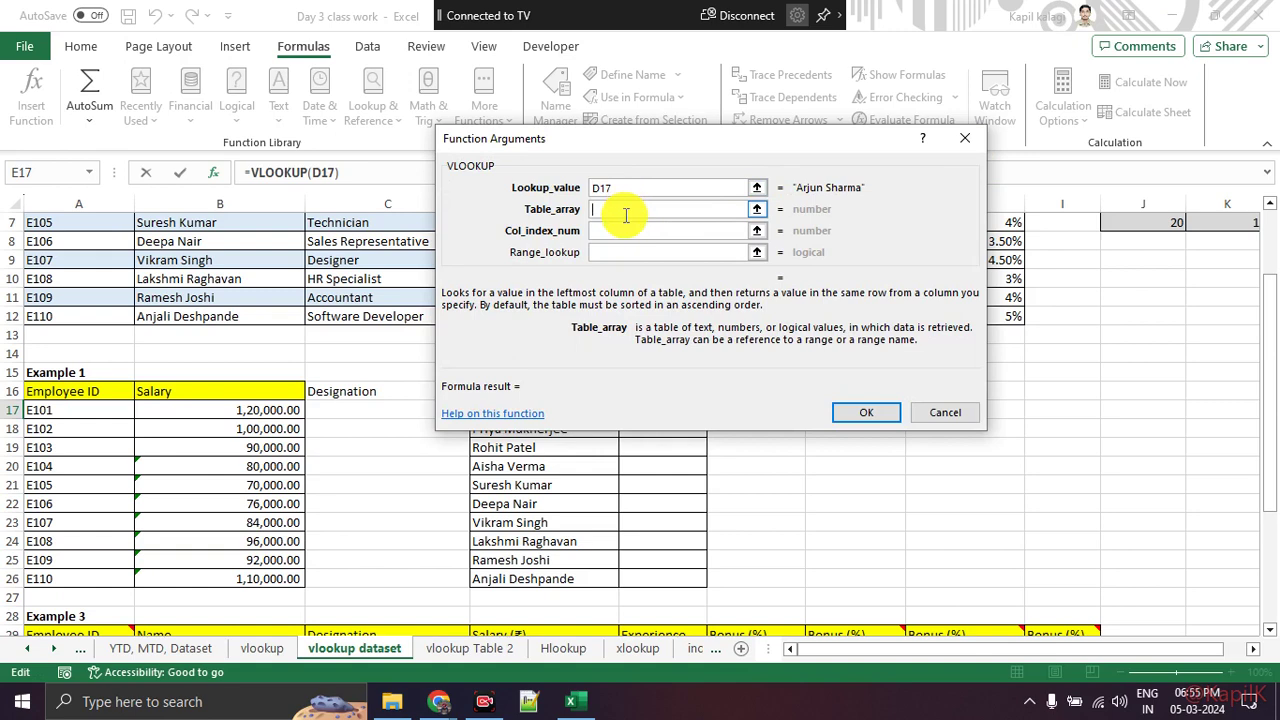
pyautogui.click(756, 209)
pyautogui.scroll(2, 415, 363)
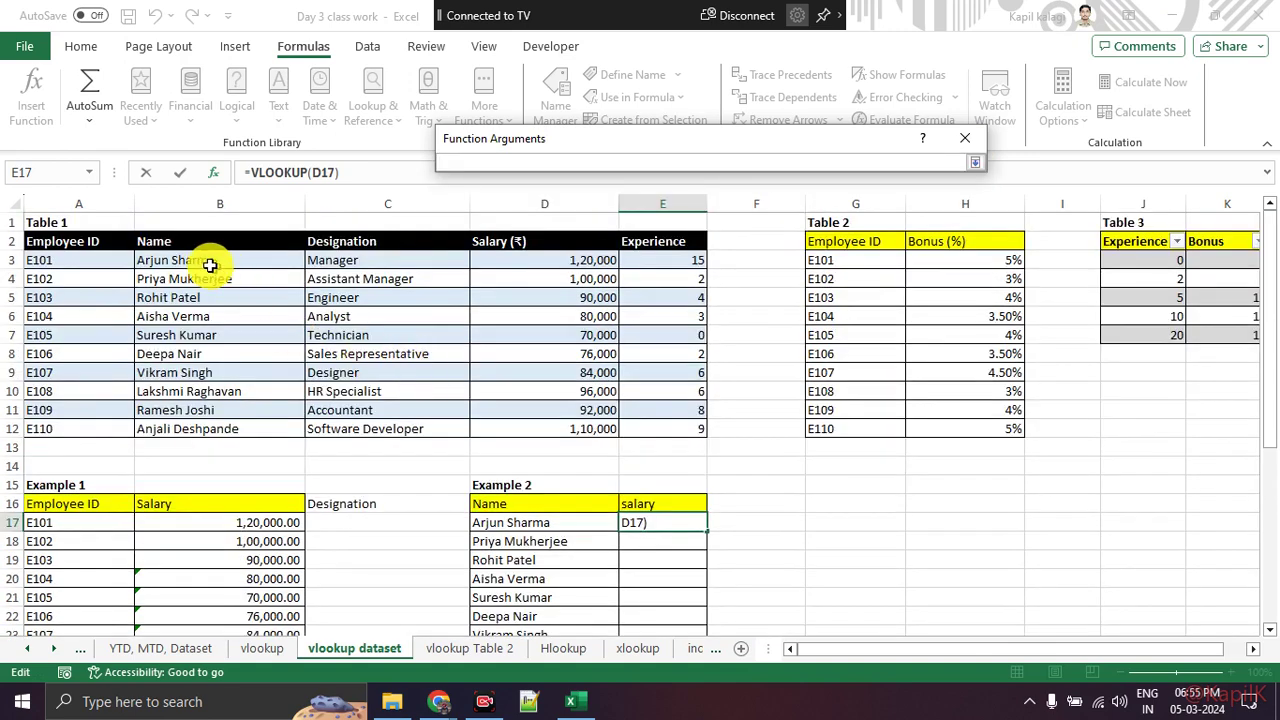
pyautogui.moveTo(198, 263)
pyautogui.mouseDown()
pyautogui.moveTo(535, 420)
pyautogui.moveTo(651, 420)
pyautogui.mouseUp()
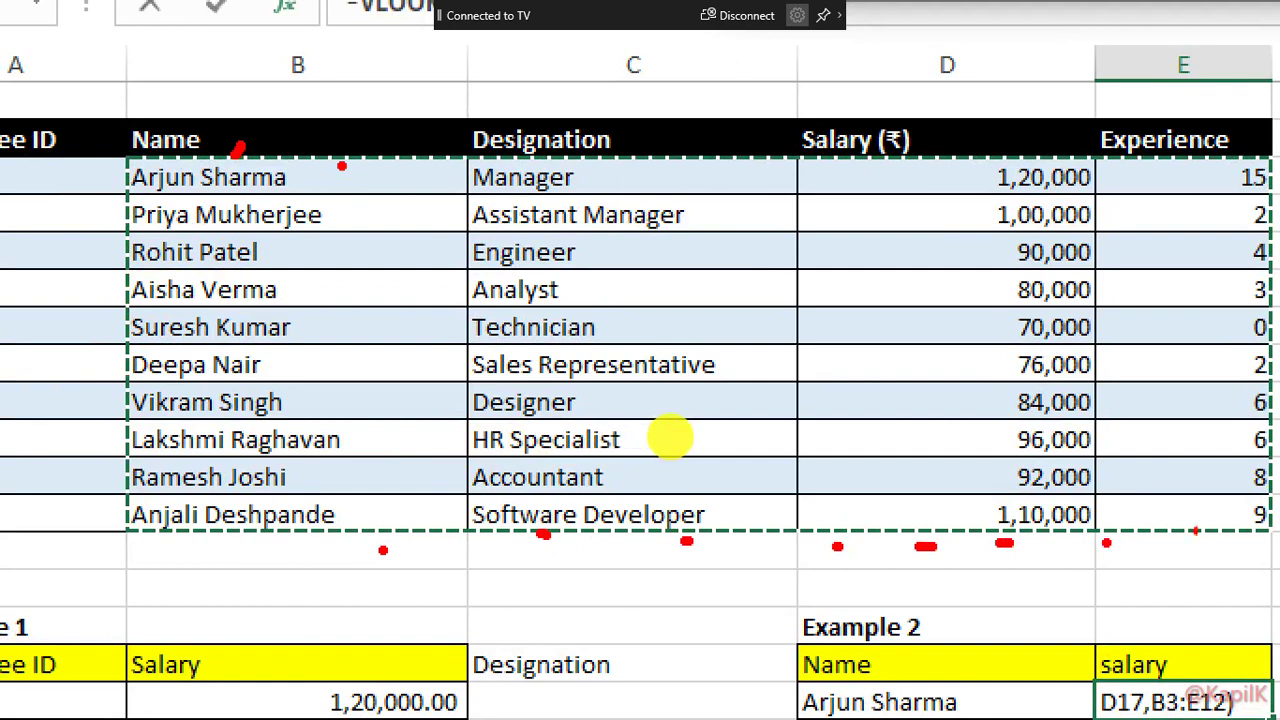
pyautogui.moveTo(1268, 160)
pyautogui.mouseDown()
pyautogui.moveTo(229, 162)
pyautogui.moveTo(120, 286)
pyautogui.moveTo(122, 535)
pyautogui.mouseUp()
pyautogui.moveTo(130, 440)
pyautogui.mouseDown()
pyautogui.moveTo(534, 466)
pyautogui.moveTo(694, 420)
pyautogui.mouseUp()
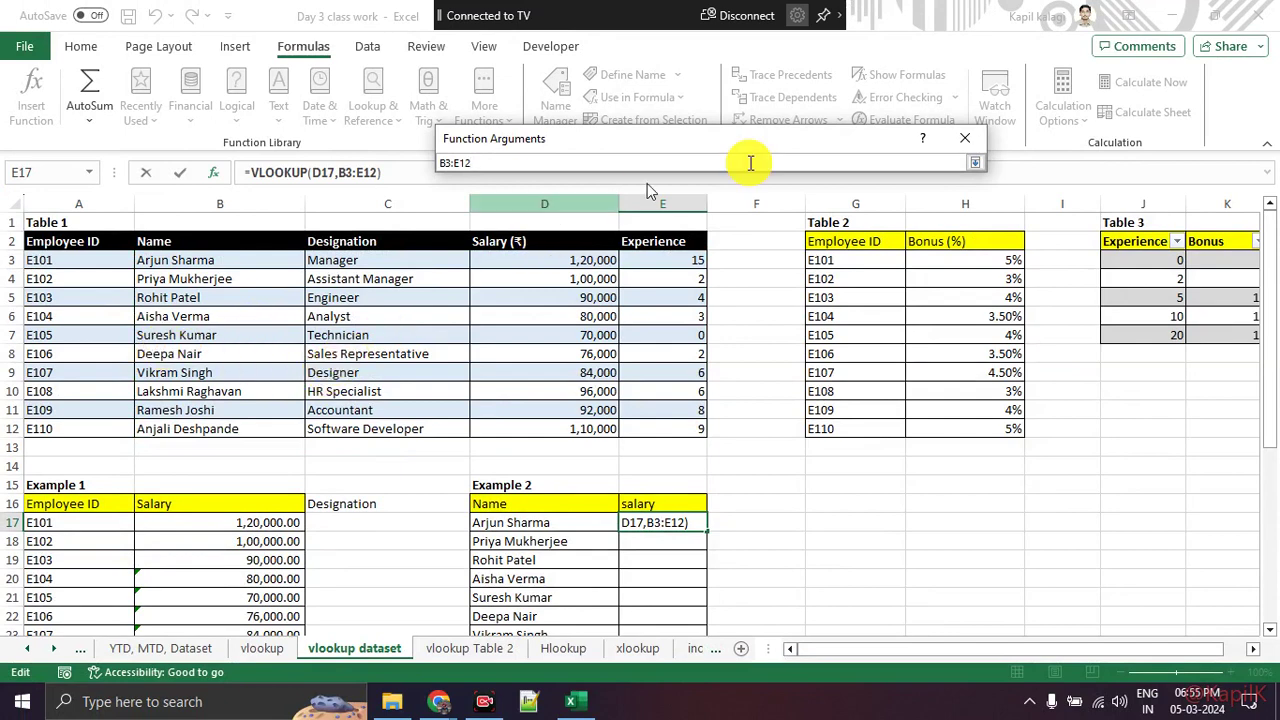
pyautogui.click(972, 162)
# Step: Set Col_index_num to 3 by counting Table 1's columns to Salary, and confirm the formula
pyautogui.click(618, 234)
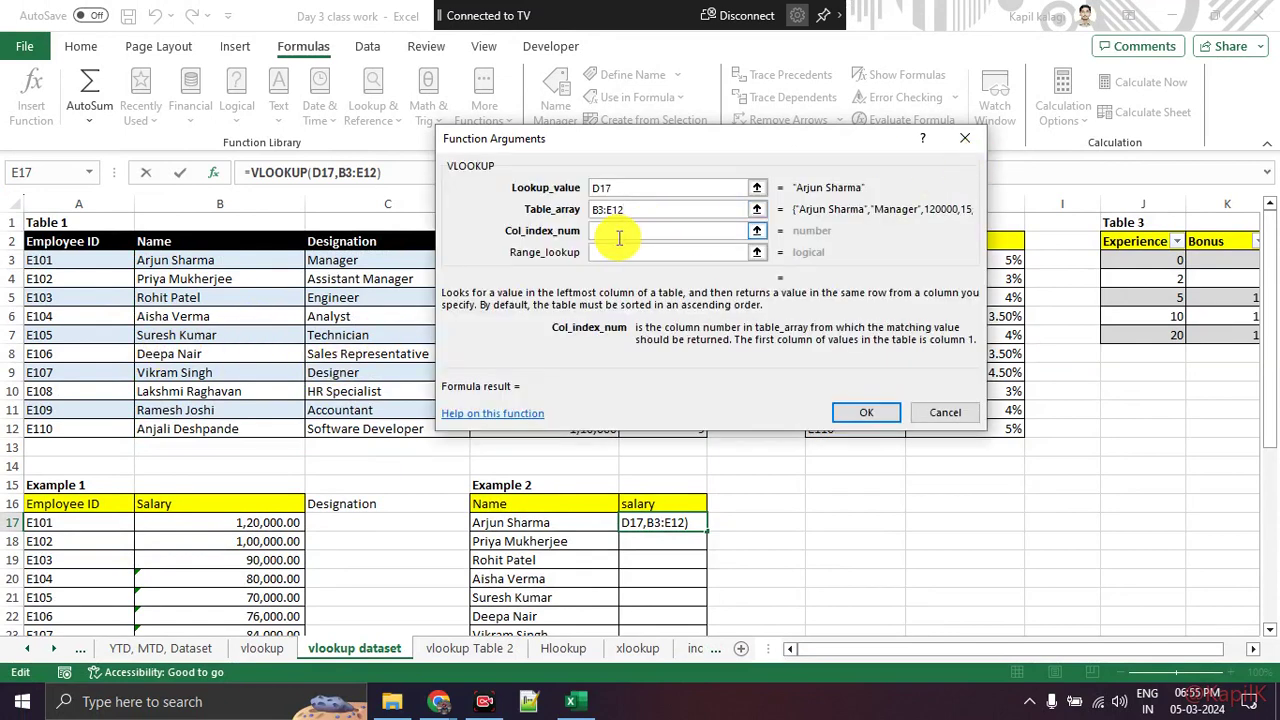
pyautogui.click(759, 232)
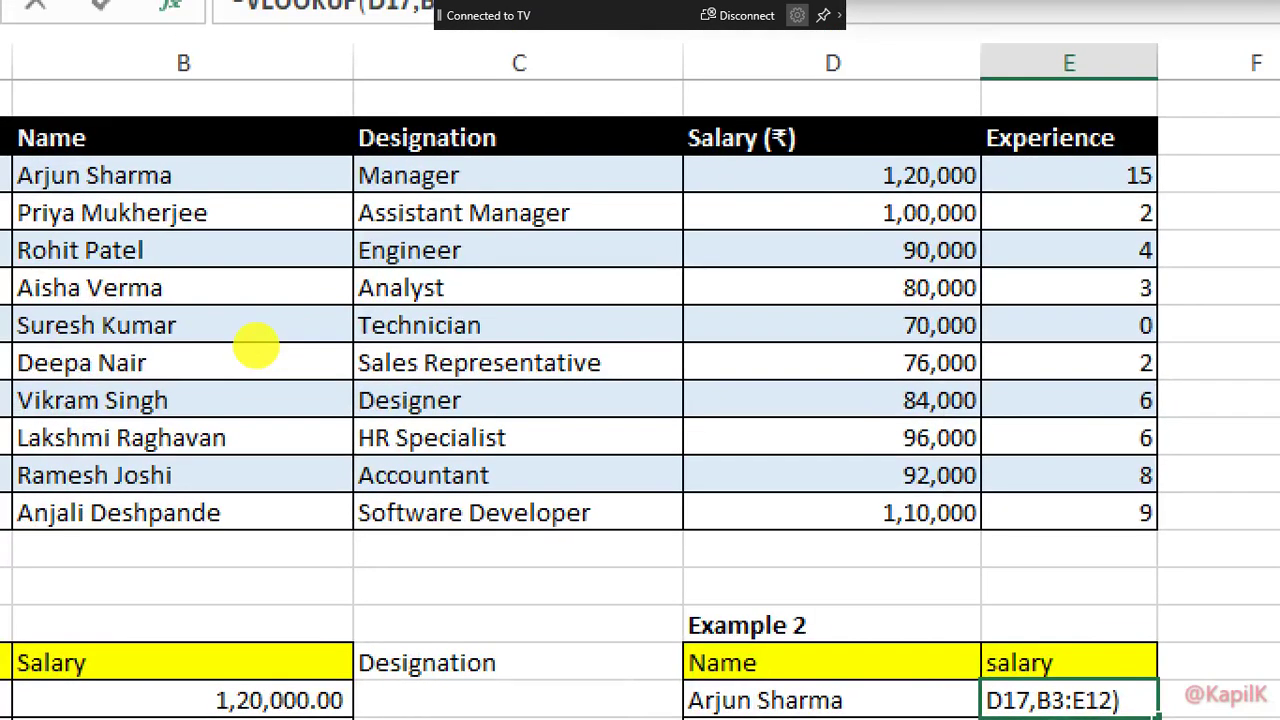
pyautogui.moveTo(262, 395); pyautogui.dragTo(320, 392)
pyautogui.moveTo(592, 325); pyautogui.dragTo(596, 405)
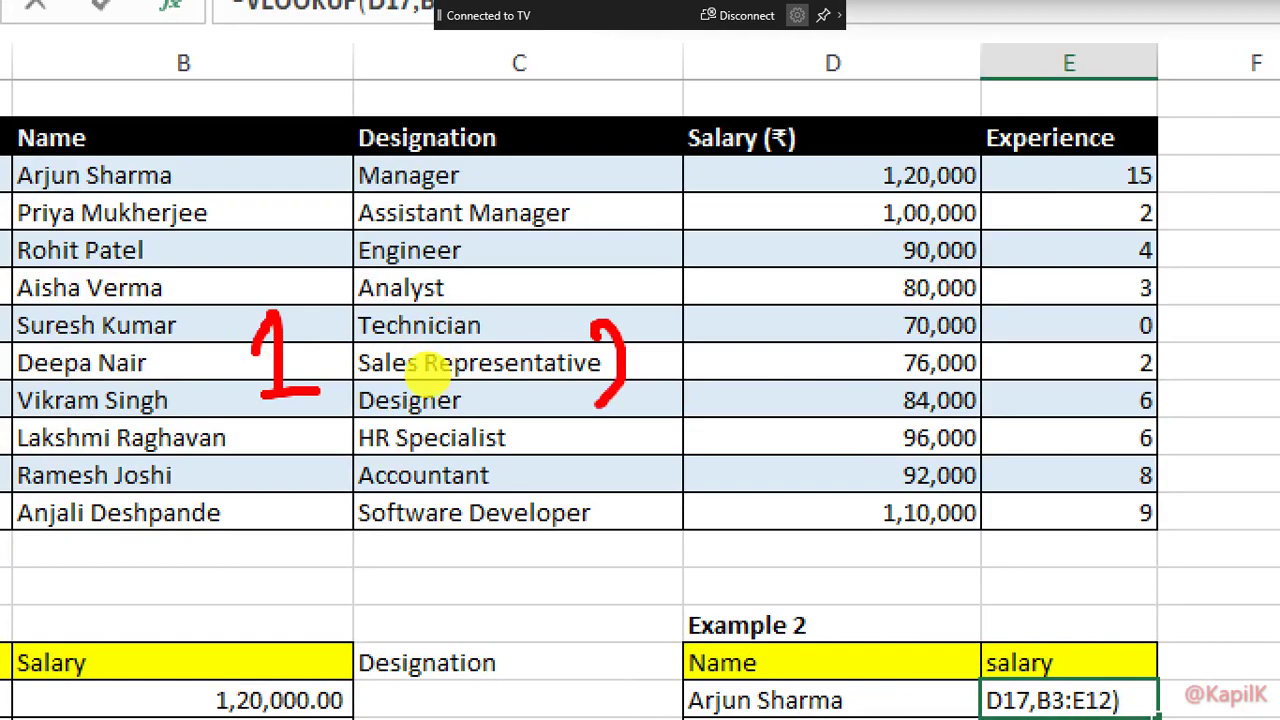
pyautogui.moveTo(750, 296)
pyautogui.mouseDown()
pyautogui.moveTo(815, 318)
pyautogui.moveTo(776, 372)
pyautogui.mouseUp()
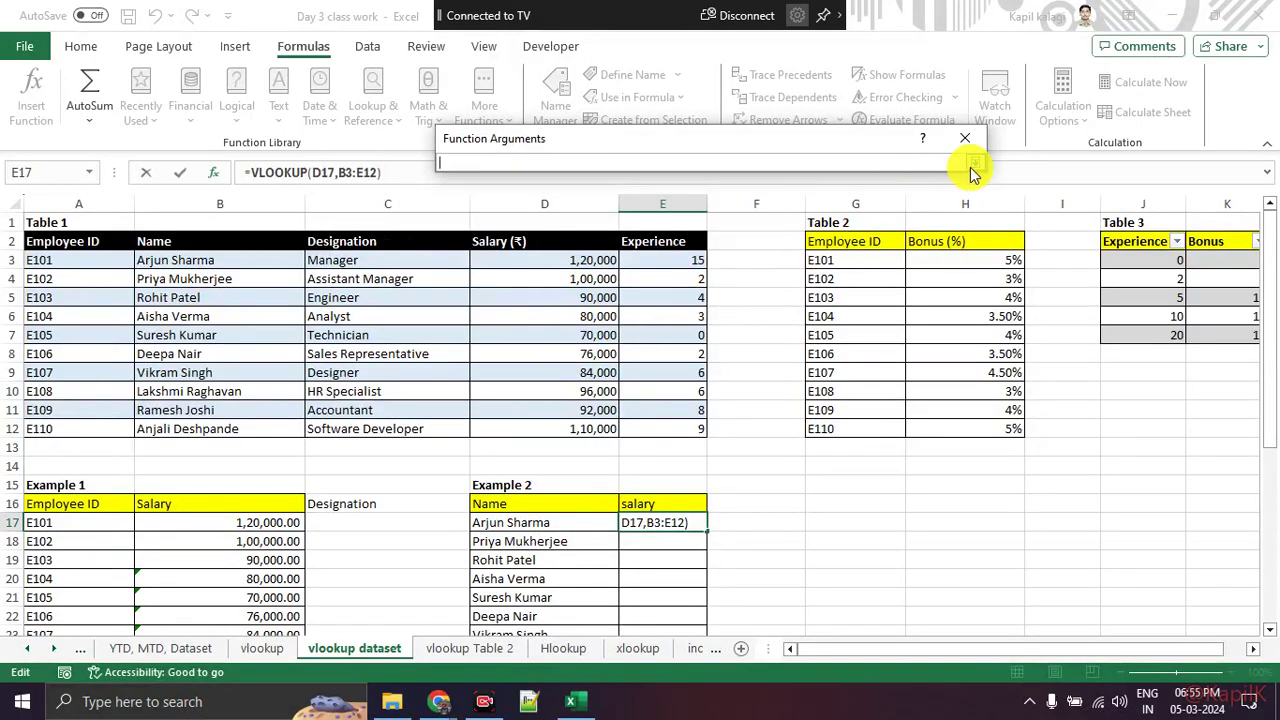
pyautogui.click(967, 162)
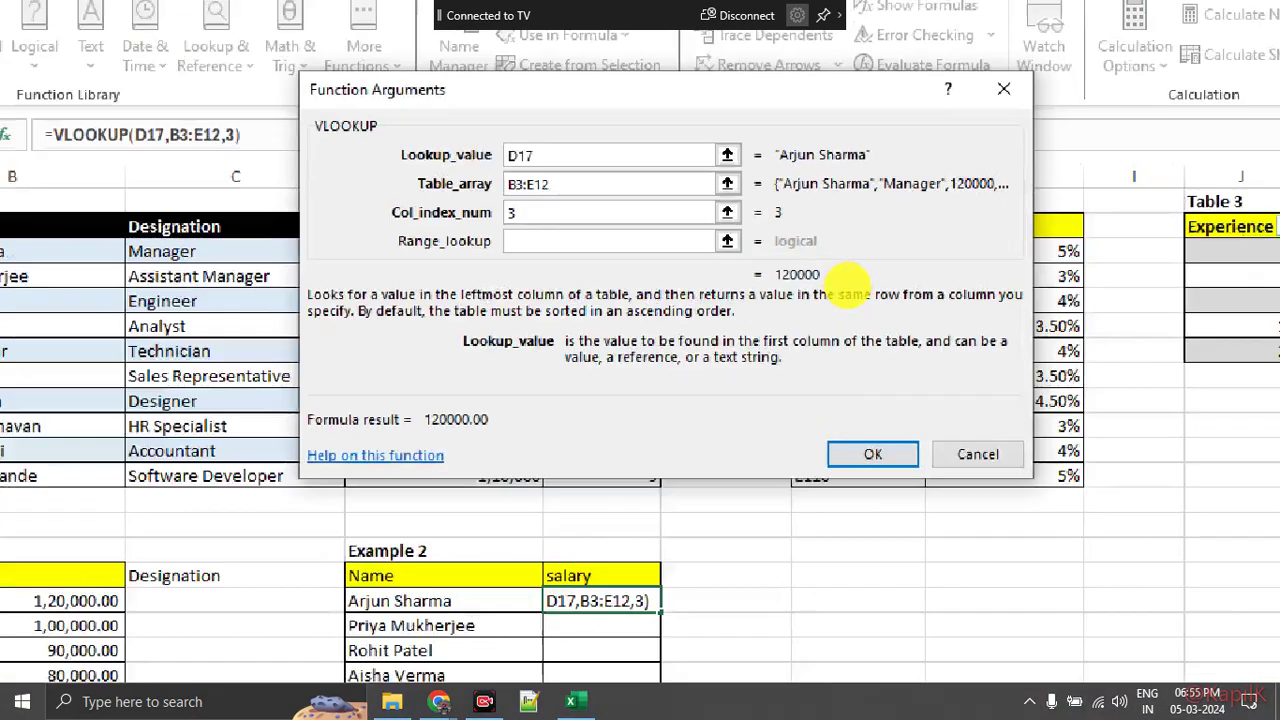
pyautogui.write('3')
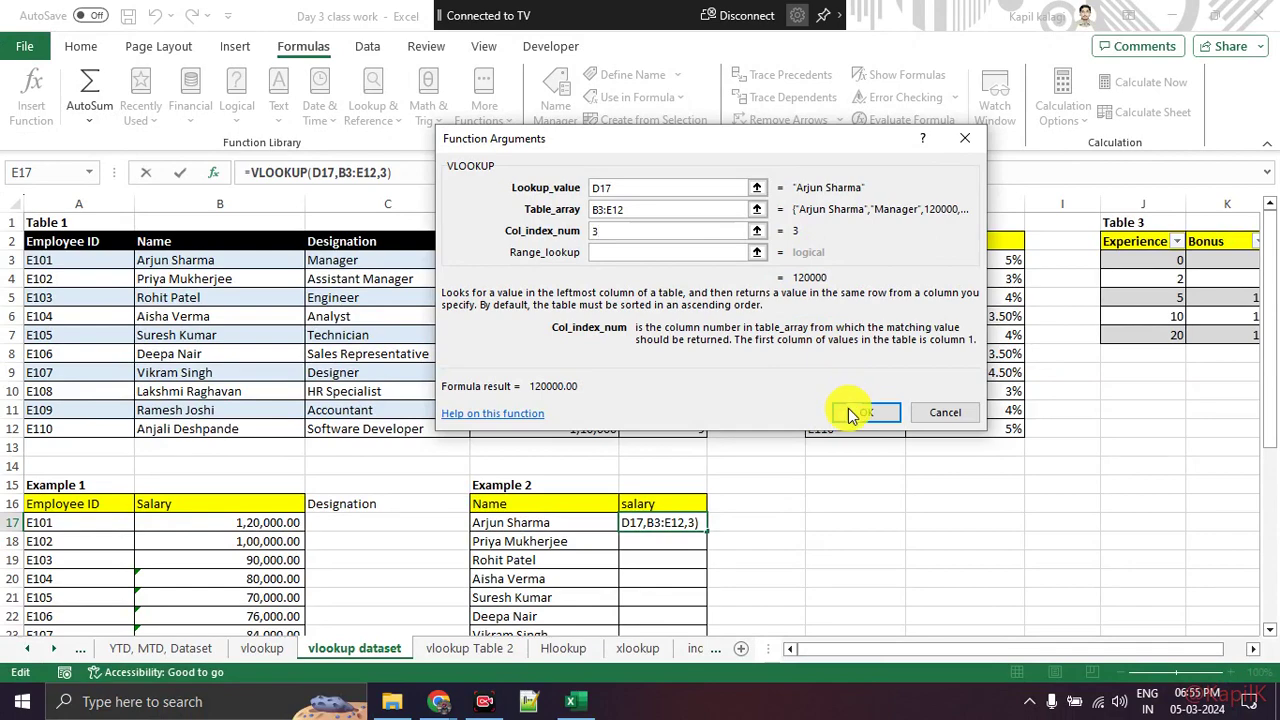
pyautogui.click(846, 410)
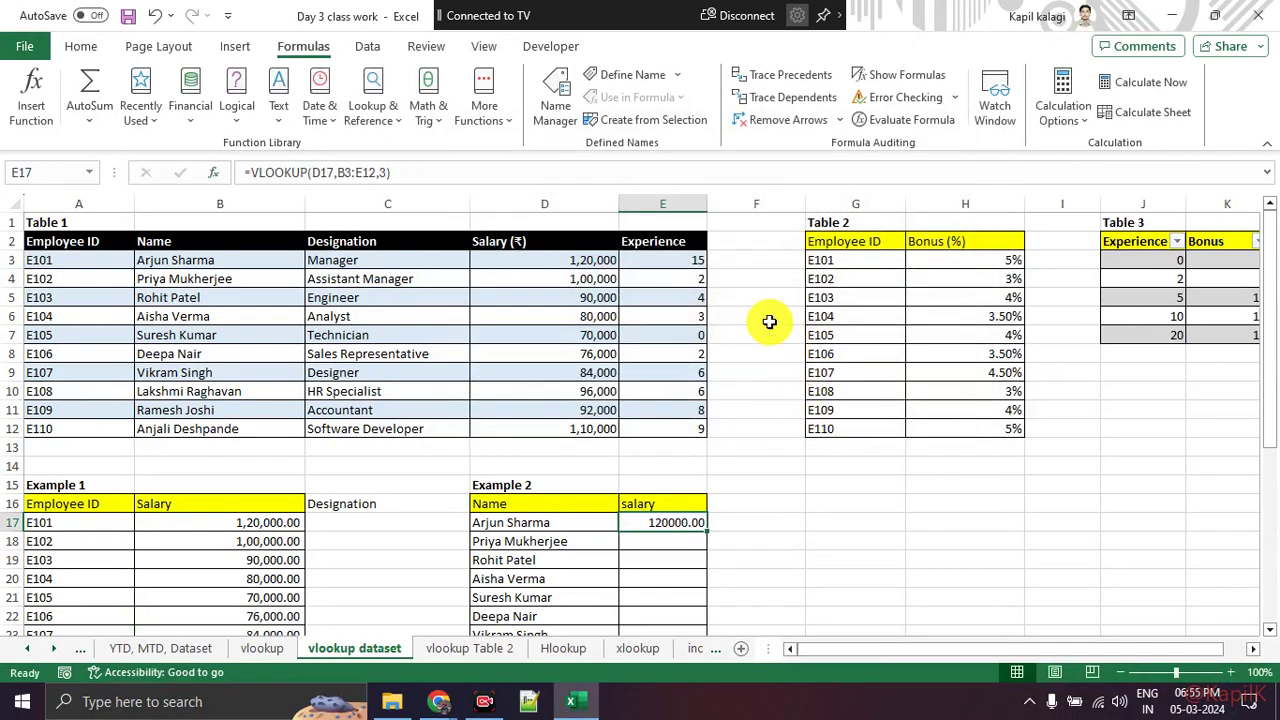
# Step: Fill E17's salary formula down to E26 and circle the wrong Name results
pyautogui.scroll(-1, 768, 320)
pyautogui.scroll(-2, 763, 322)
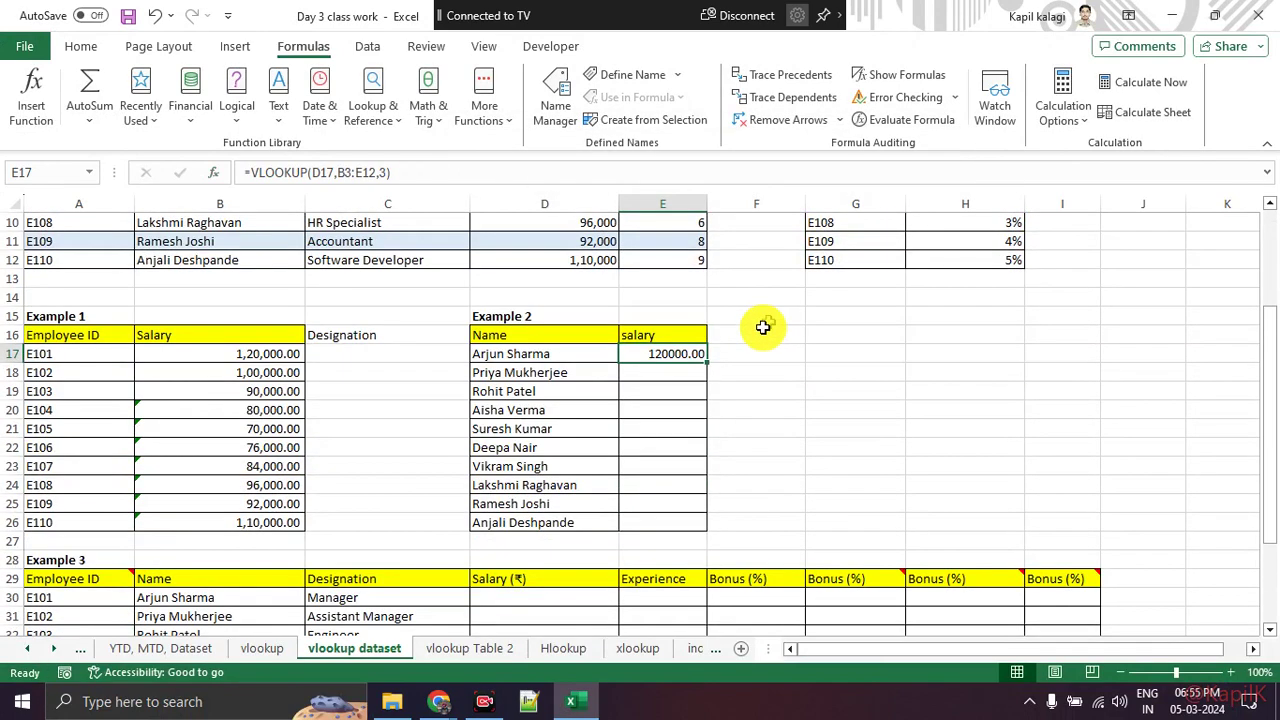
pyautogui.doubleClick(705, 363)
pyautogui.click(793, 348)
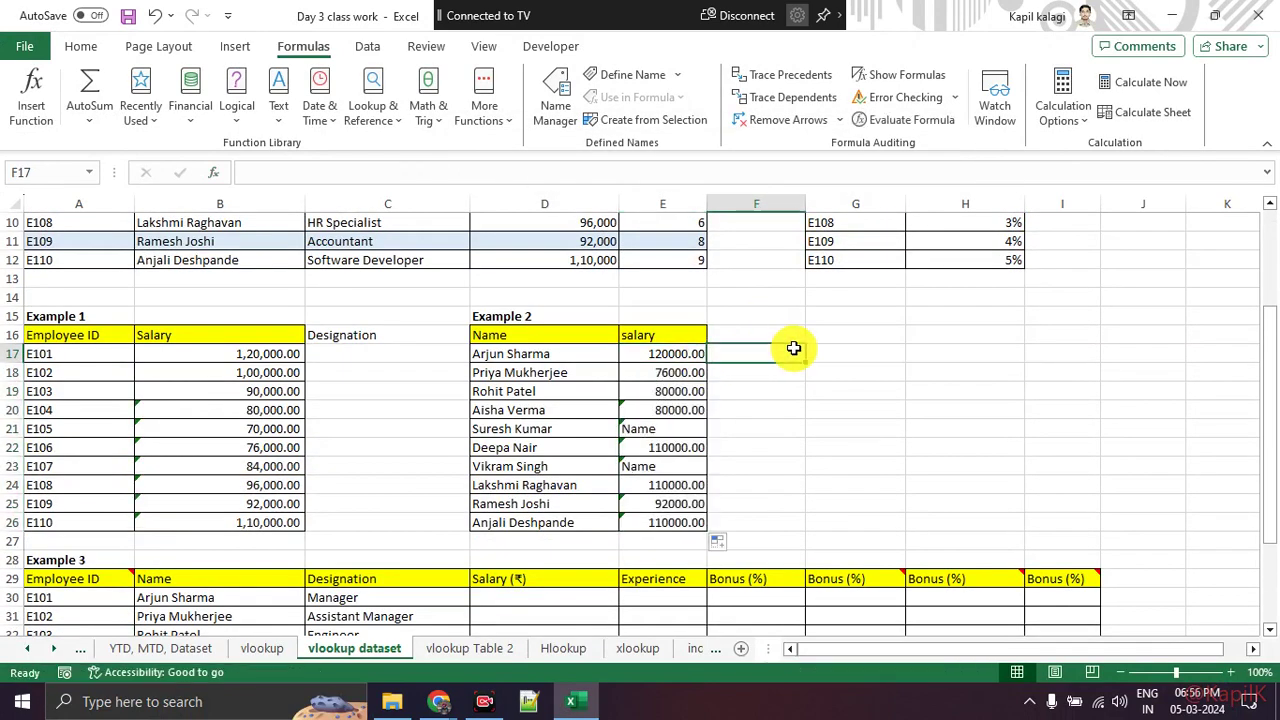
pyautogui.scroll(-1, 793, 348)
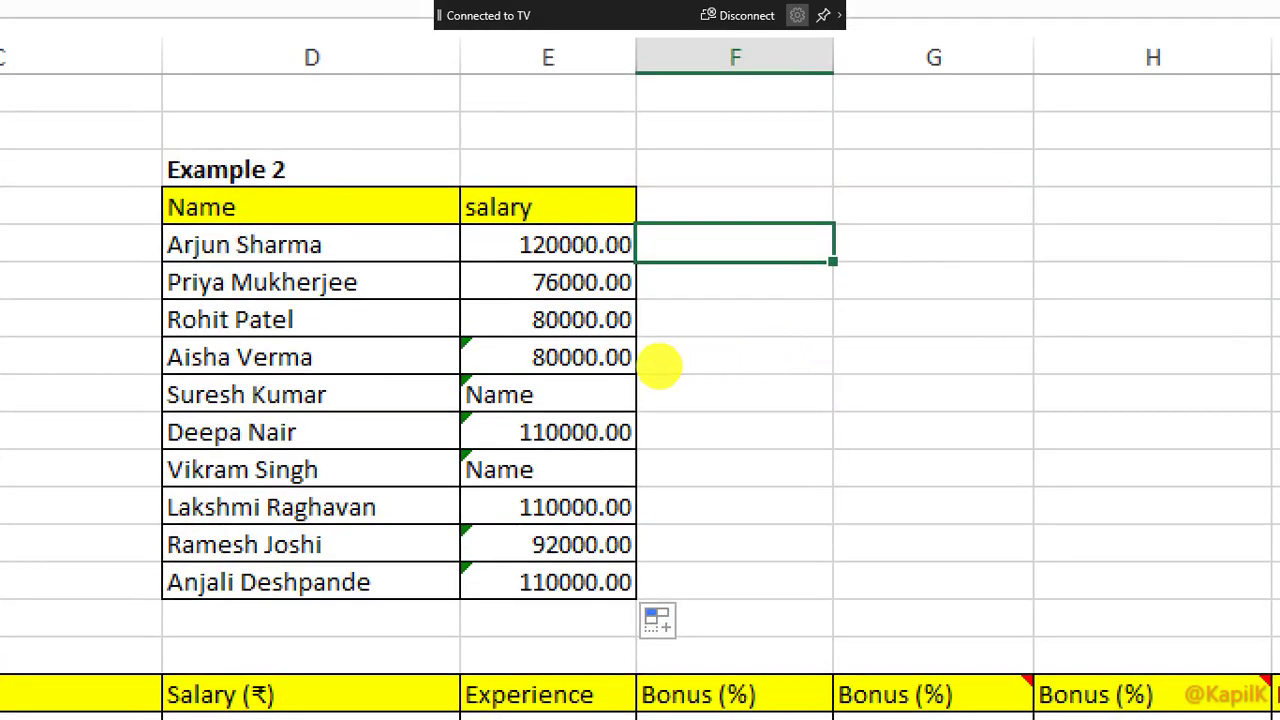
pyautogui.moveTo(530, 368)
pyautogui.mouseDown()
pyautogui.moveTo(600, 393)
pyautogui.moveTo(593, 465)
pyautogui.mouseUp()
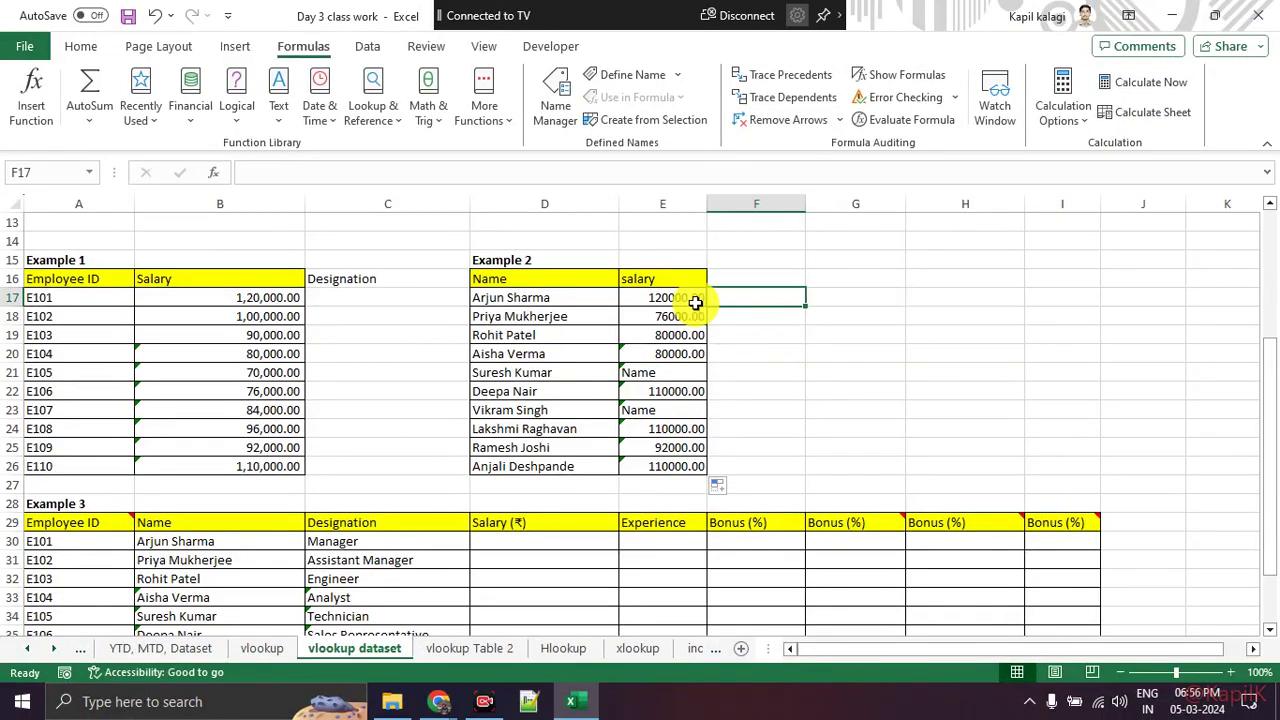
pyautogui.moveTo(690, 298); pyautogui.dragTo(686, 466)
pyautogui.click(746, 350)
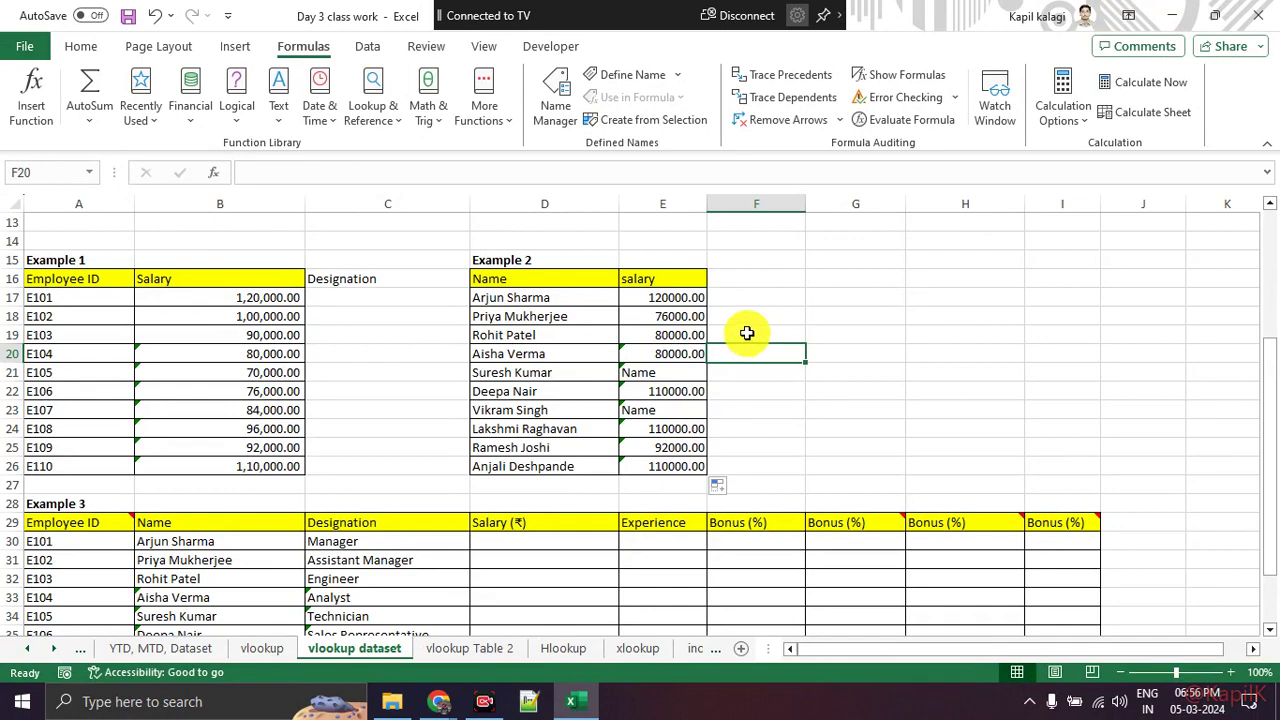
# Step: Check the name in D25 against its Table 1 row to trace the correct salary
pyautogui.scroll(2, 746, 333)
pyautogui.scroll(-2, 746, 333)
pyautogui.click(558, 443)
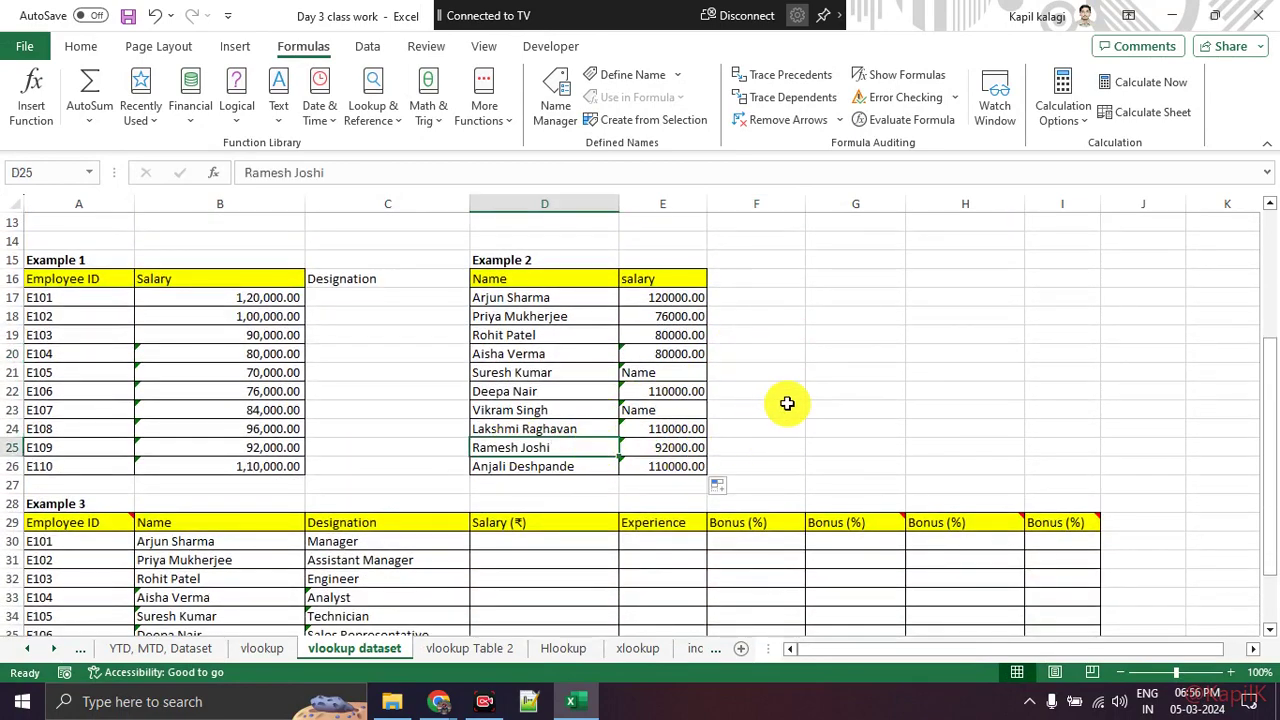
pyautogui.scroll(4, 786, 403)
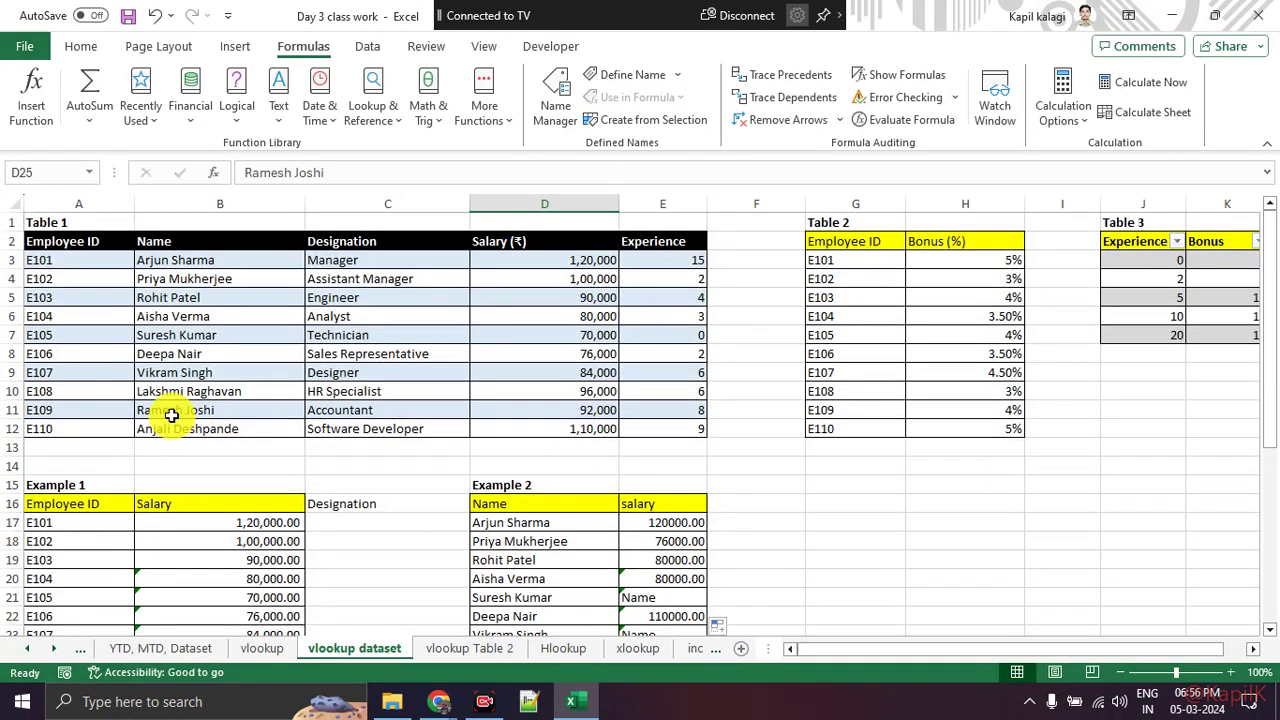
pyautogui.hotkey('ctrl', '1')
pyautogui.moveTo(285, 372)
pyautogui.mouseDown()
pyautogui.moveTo(900, 368)
pyautogui.moveTo(909, 434)
pyautogui.mouseUp()
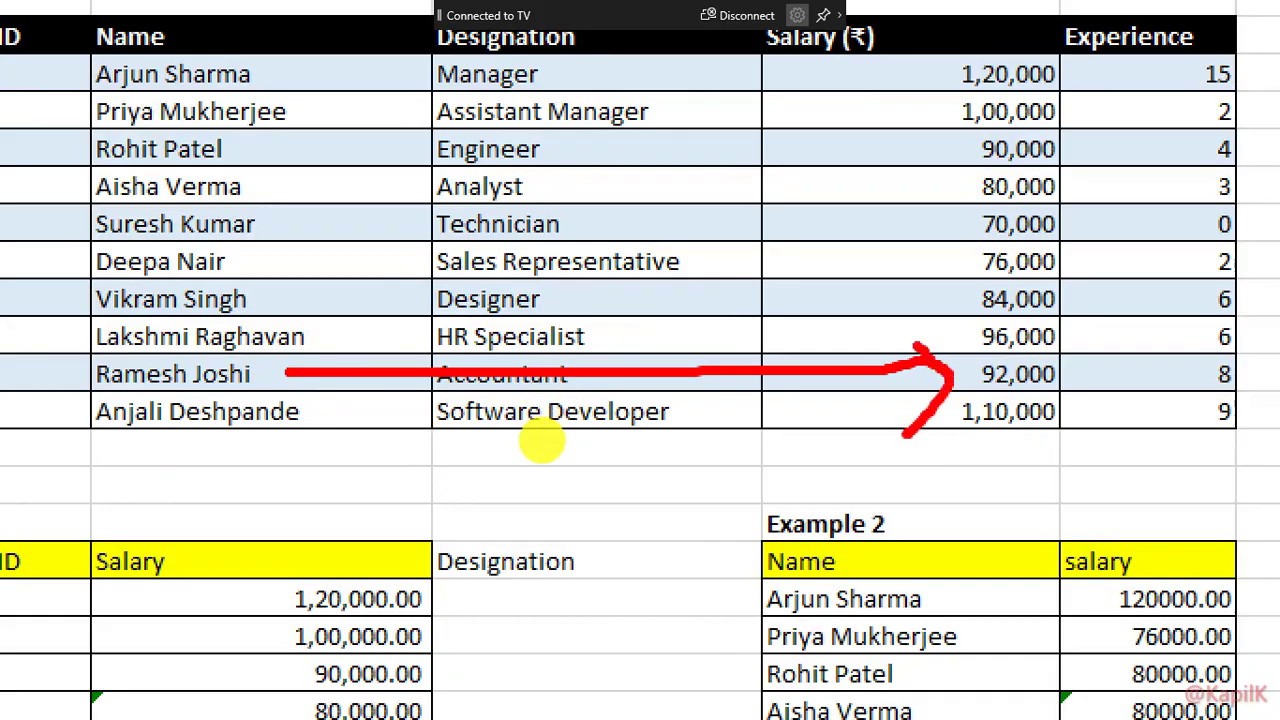
pyautogui.press('Escape')
pyautogui.scroll(-4, 492, 356)
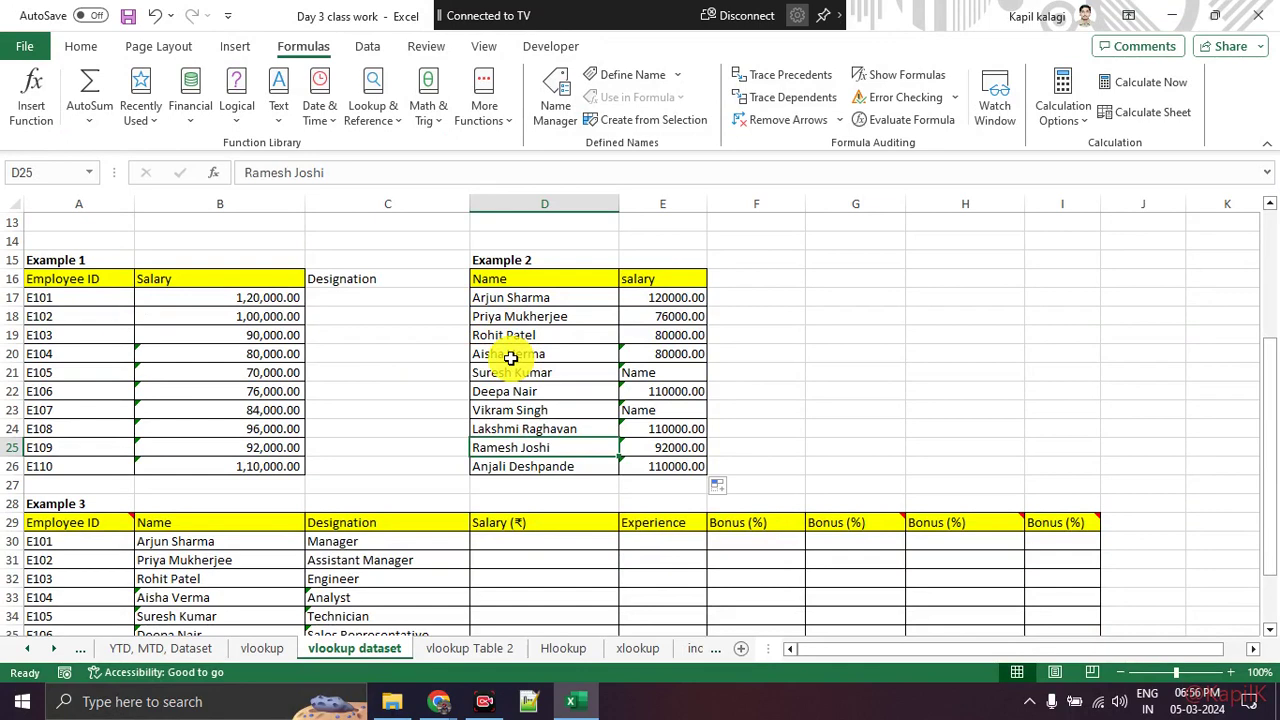
pyautogui.scroll(-1, 505, 355)
pyautogui.scroll(-1, 495, 360)
pyautogui.scroll(-1, 485, 367)
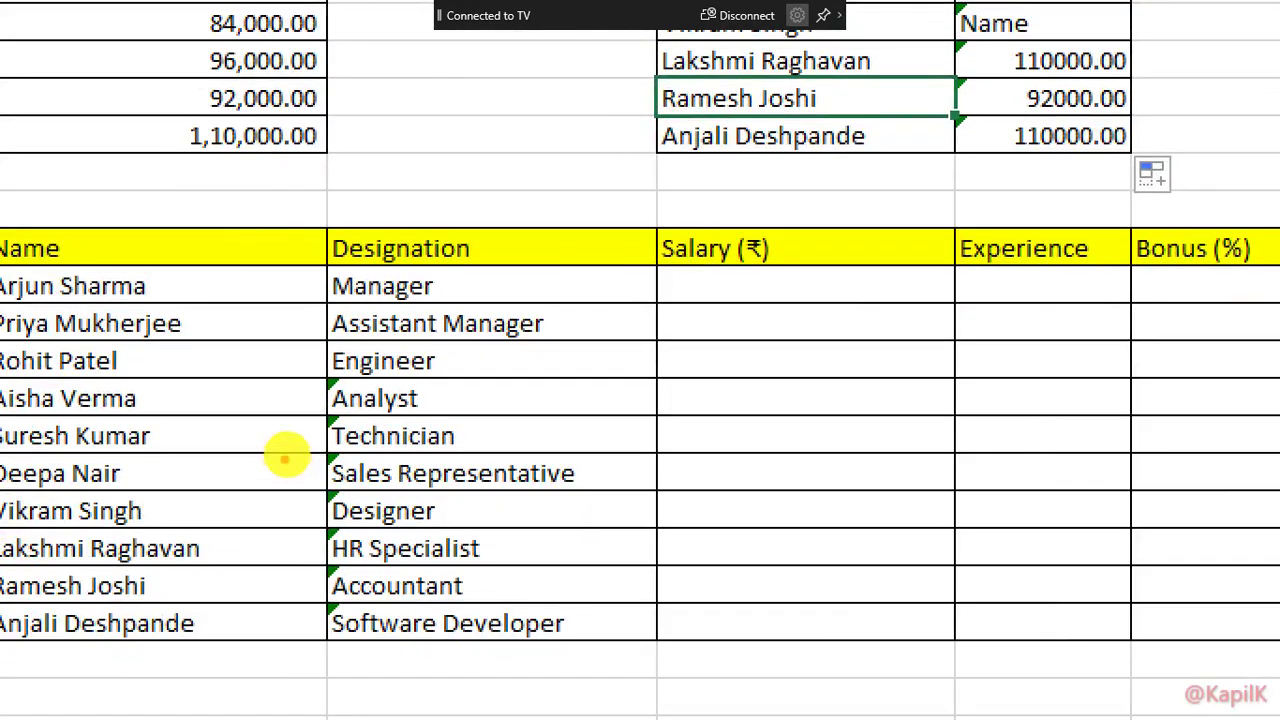
pyautogui.moveTo(371, 352)
pyautogui.mouseDown()
pyautogui.moveTo(271, 434)
pyautogui.moveTo(435, 490)
pyautogui.mouseUp()
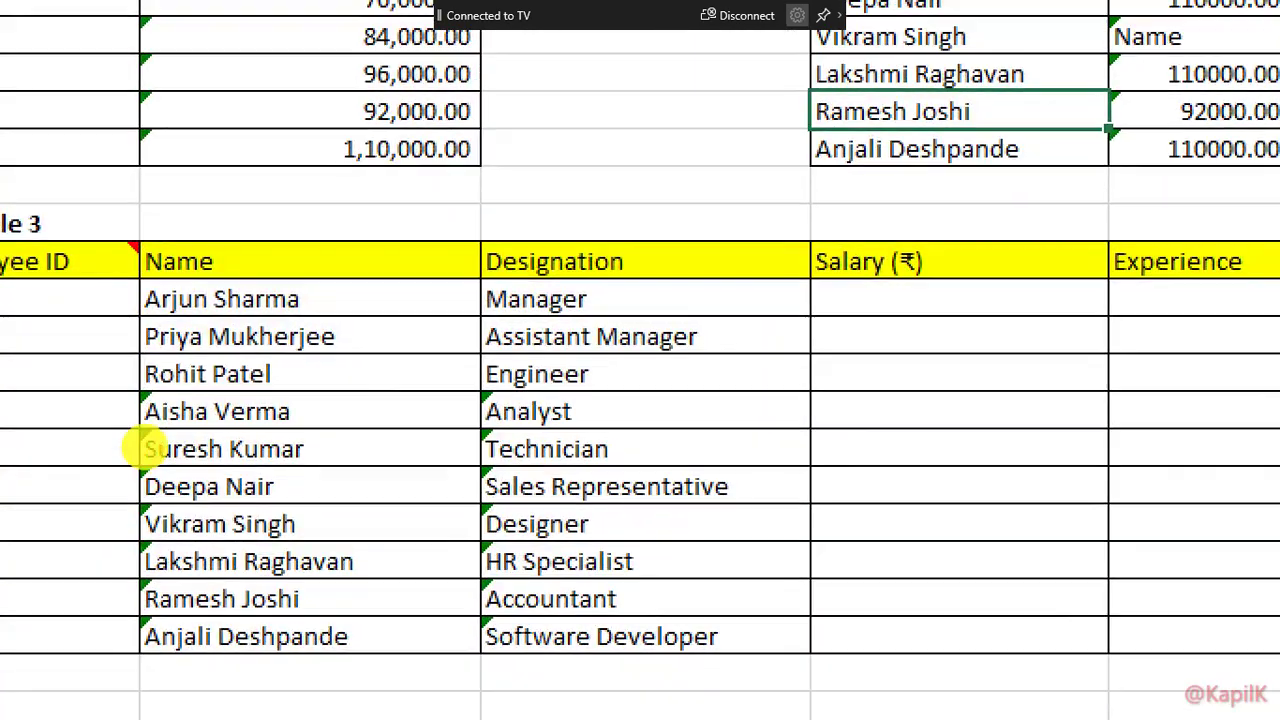
pyautogui.moveTo(183, 375)
pyautogui.mouseDown()
pyautogui.moveTo(149, 409)
pyautogui.moveTo(129, 580)
pyautogui.moveTo(175, 411)
pyautogui.mouseUp()
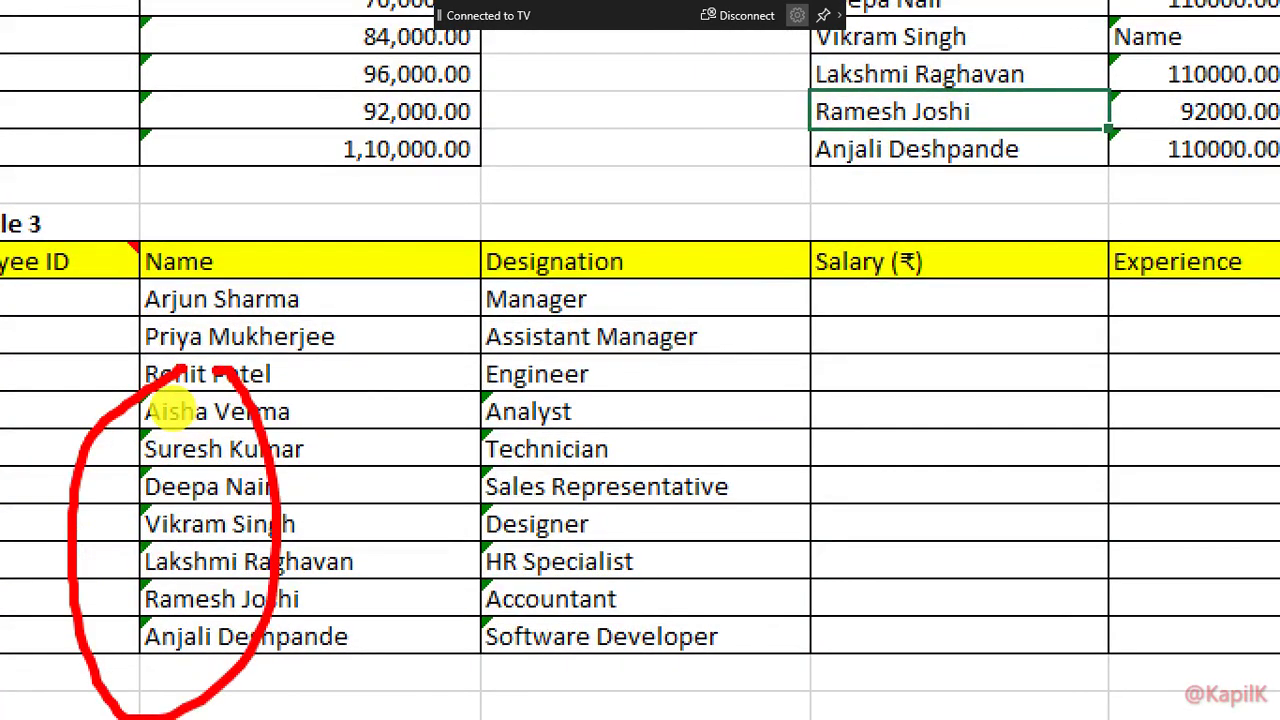
pyautogui.scroll(7, 171, 408)
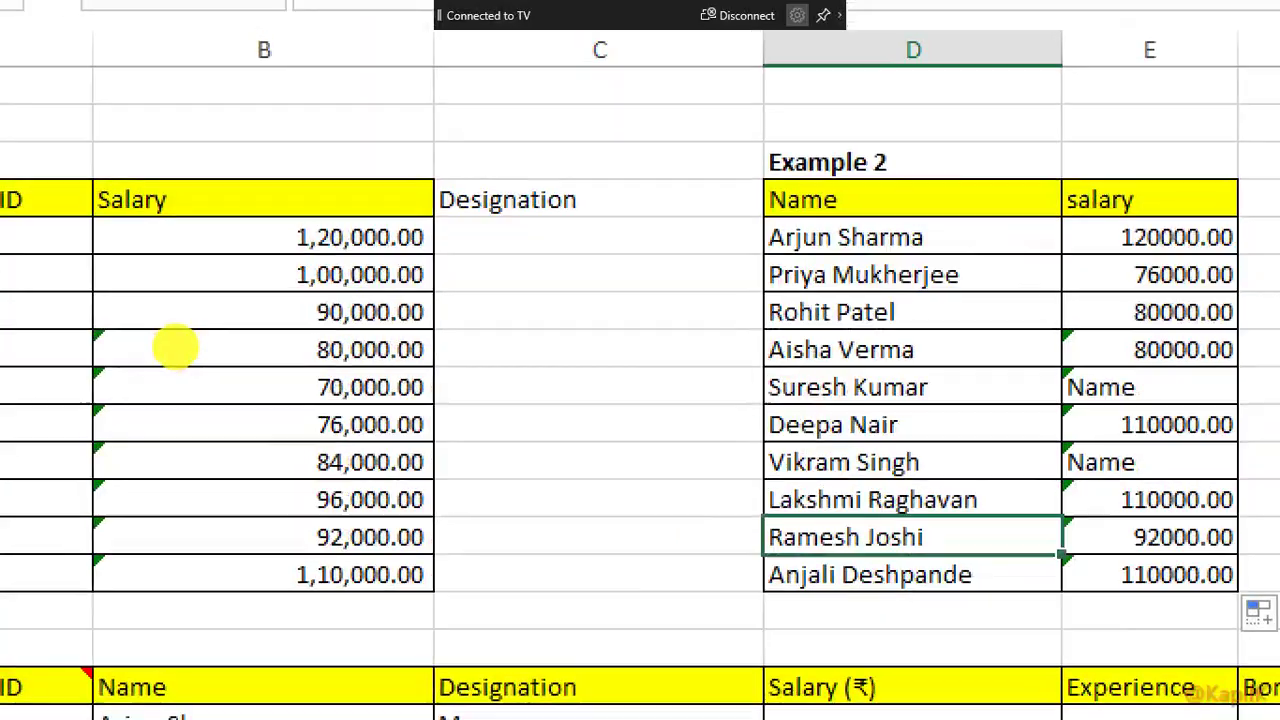
pyautogui.moveTo(166, 297)
pyautogui.mouseDown()
pyautogui.moveTo(43, 645)
pyautogui.moveTo(115, 278)
pyautogui.mouseUp()
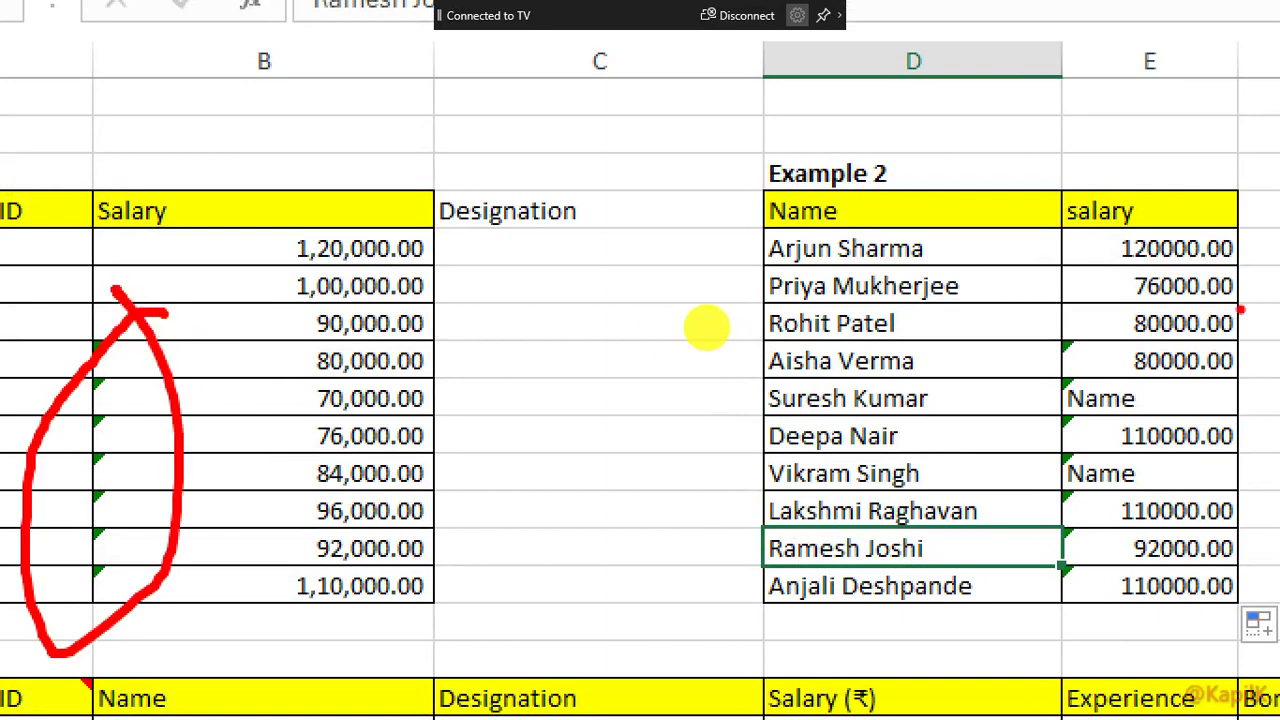
pyautogui.moveTo(1140, 318)
pyautogui.mouseDown()
pyautogui.moveTo(1120, 712)
pyautogui.moveTo(1068, 330)
pyautogui.mouseUp()
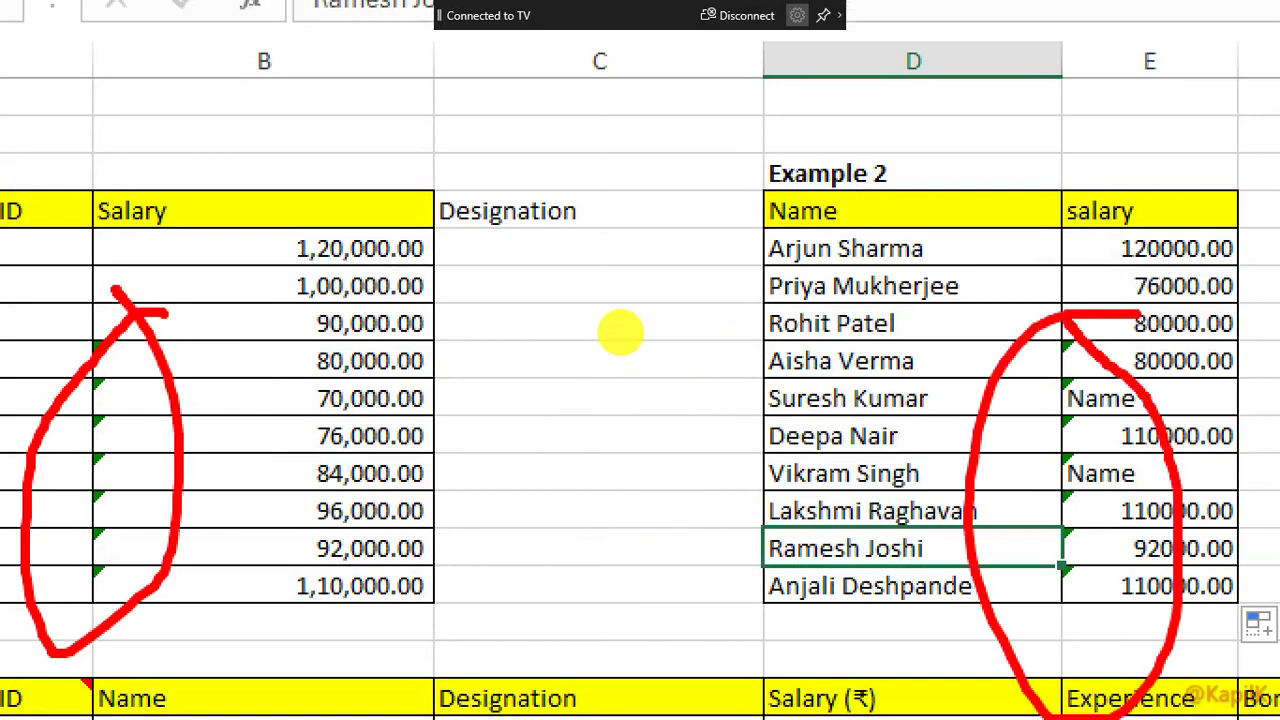
pyautogui.press('Escape')
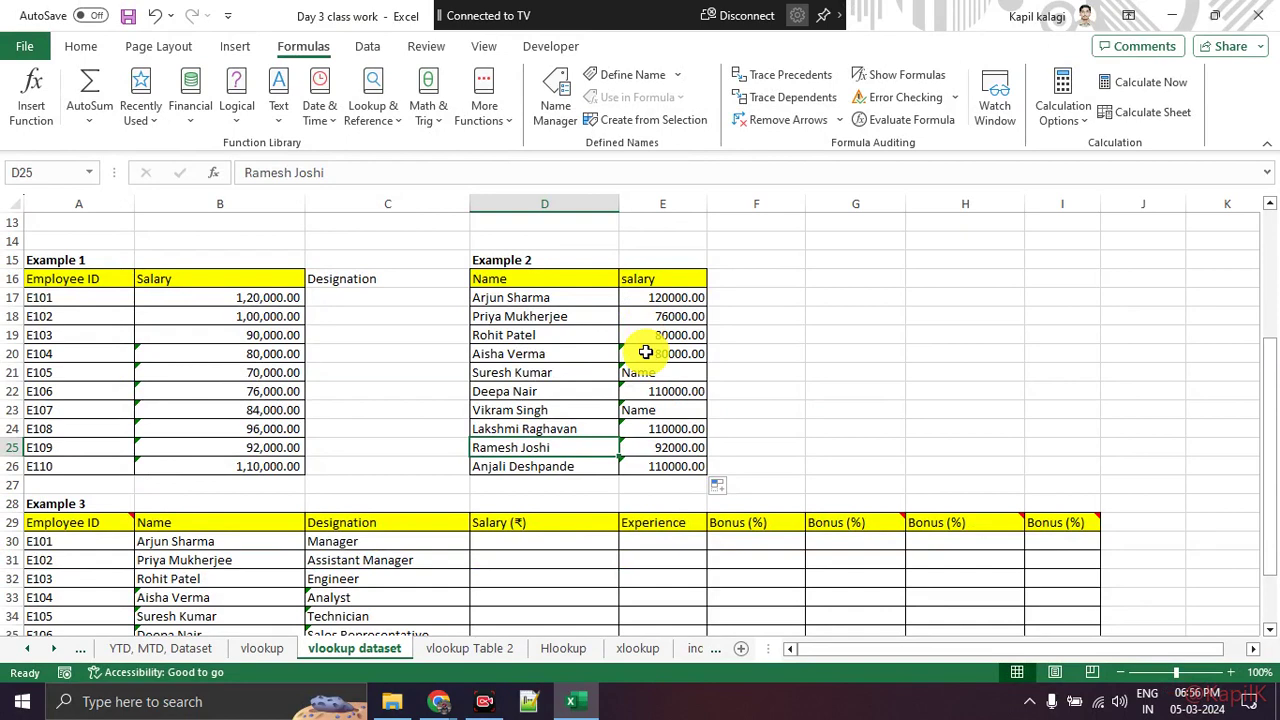
pyautogui.scroll(4, 645, 352)
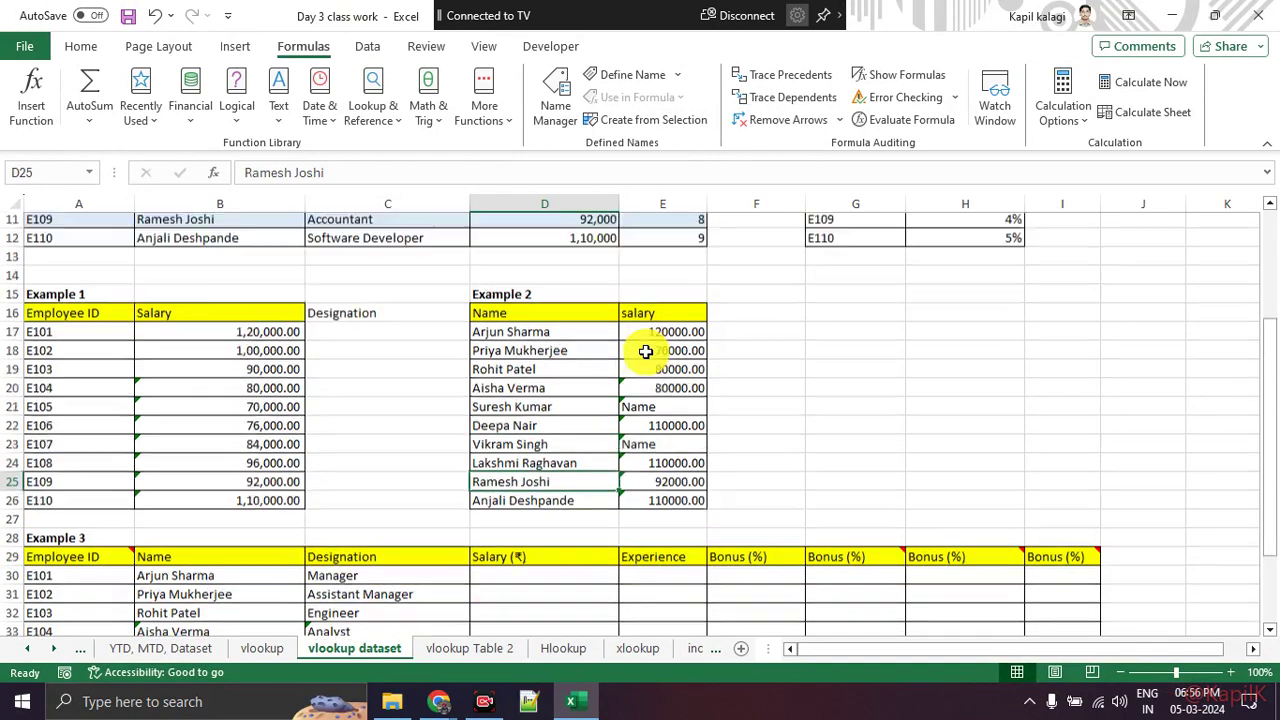
pyautogui.scroll(-2, 645, 352)
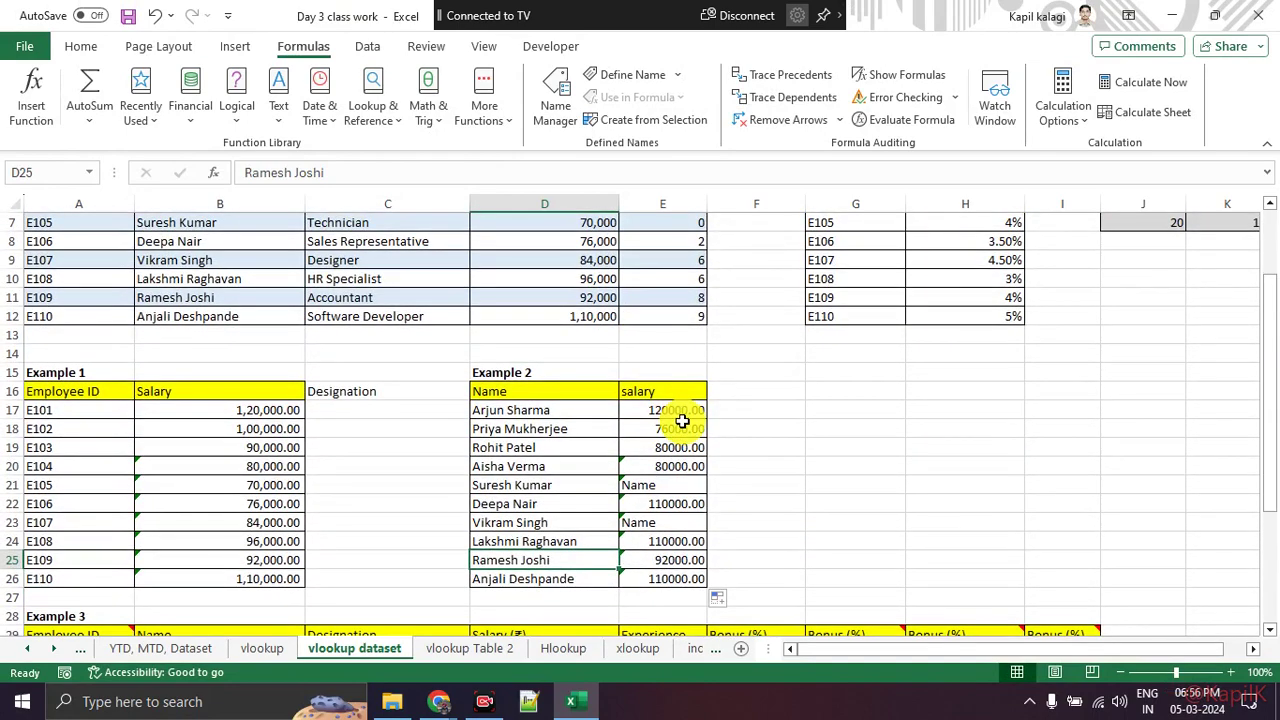
# Step: Inspect E18's lookup formula and select Table 1's data block B3:E12 for comparison
pyautogui.click(676, 428)
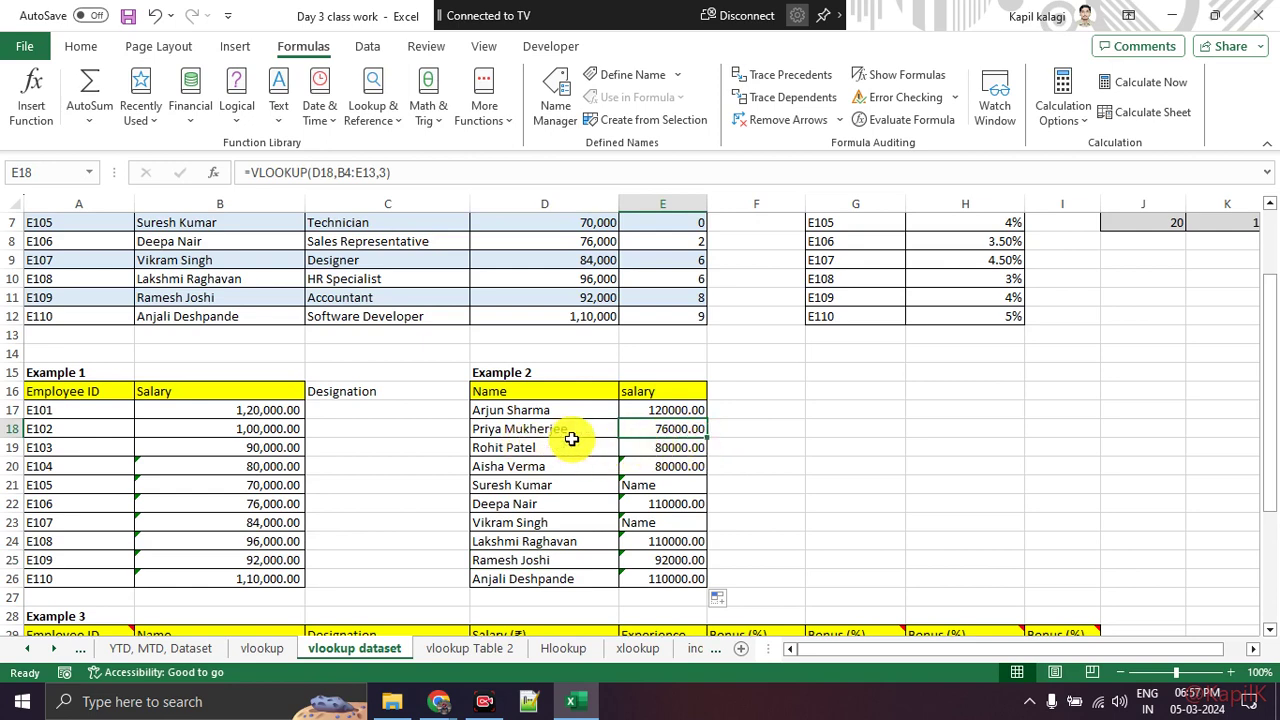
pyautogui.scroll(2, 572, 438)
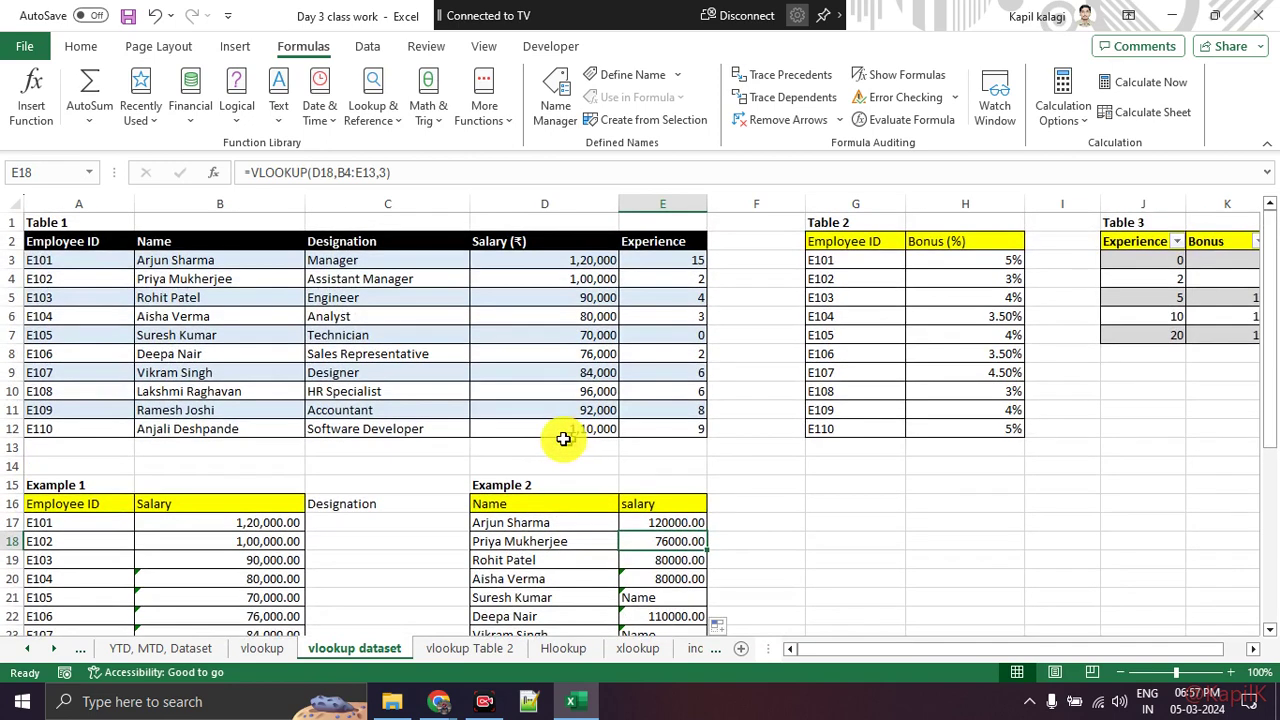
pyautogui.click(176, 262)
pyautogui.moveTo(183, 279); pyautogui.dragTo(641, 428)
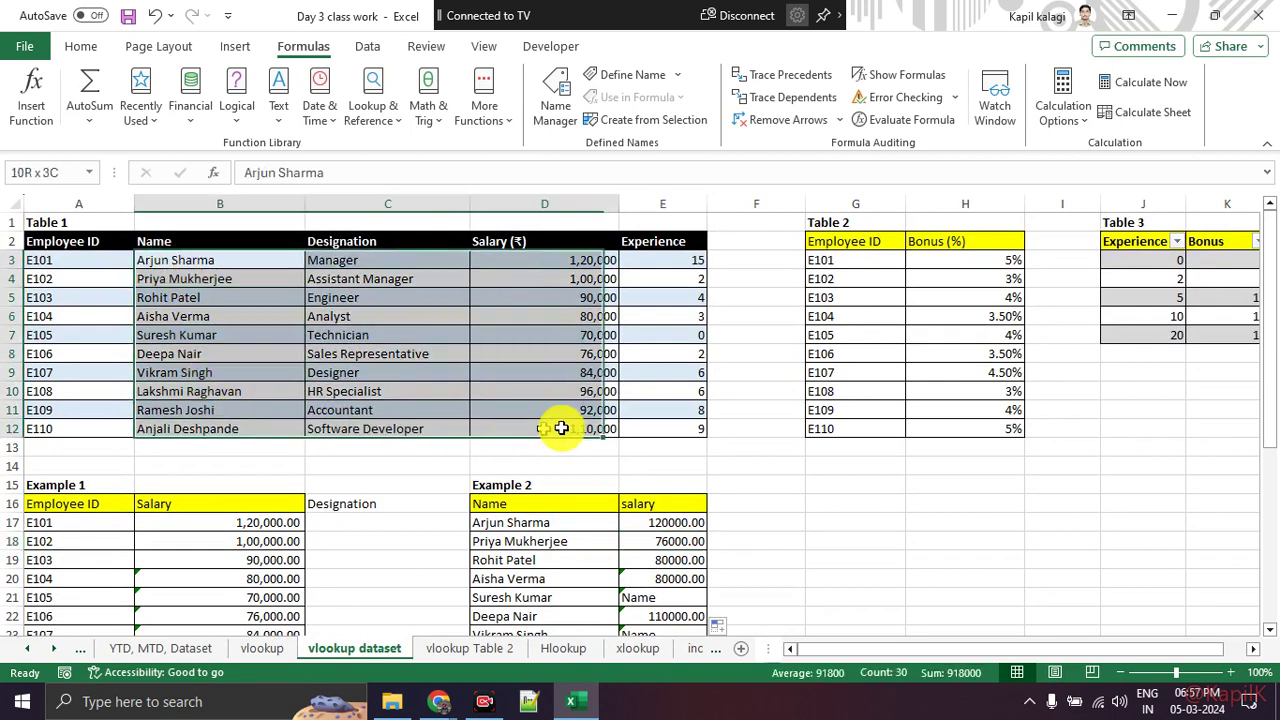
pyautogui.scroll(-2, 590, 405)
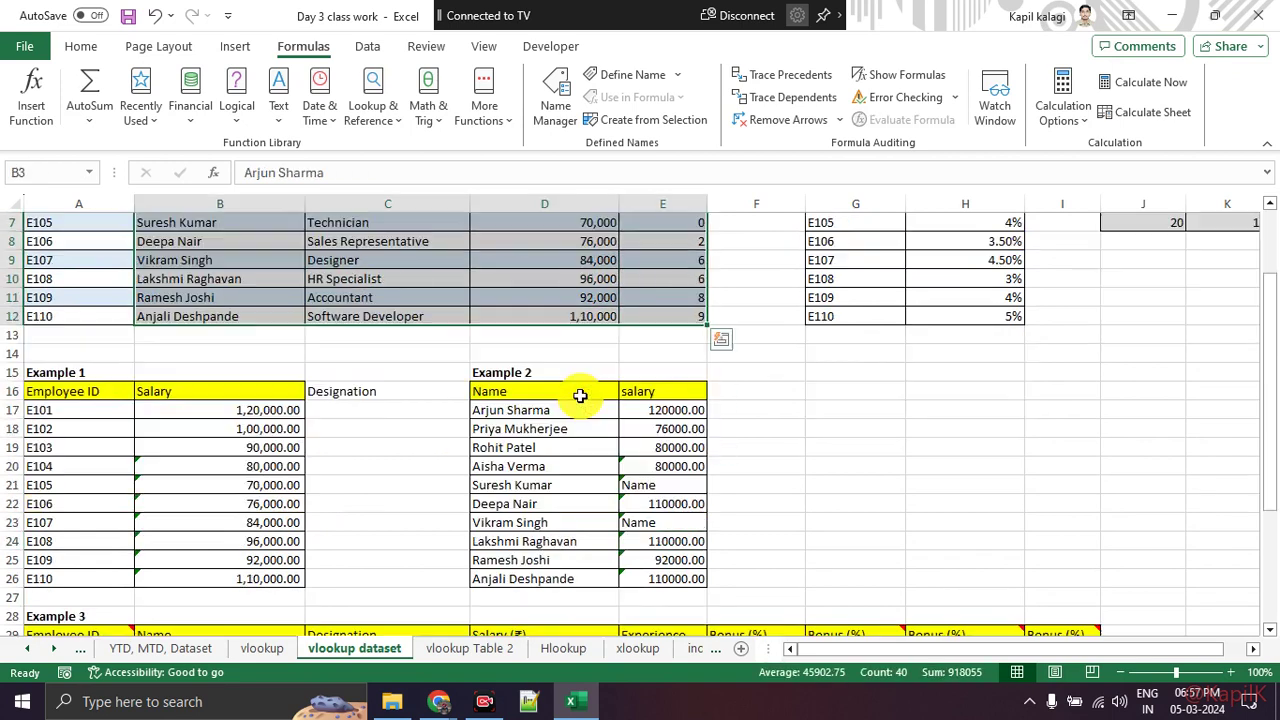
pyautogui.click(528, 560)
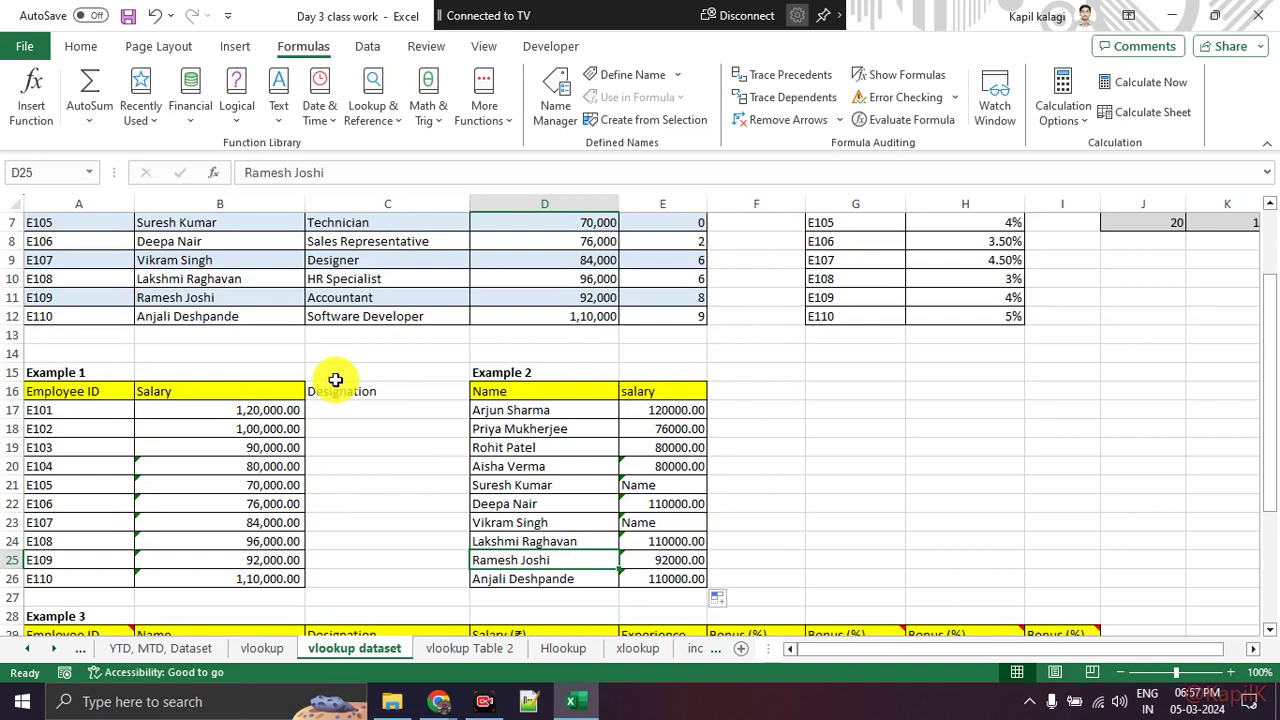
pyautogui.scroll(2, 335, 379)
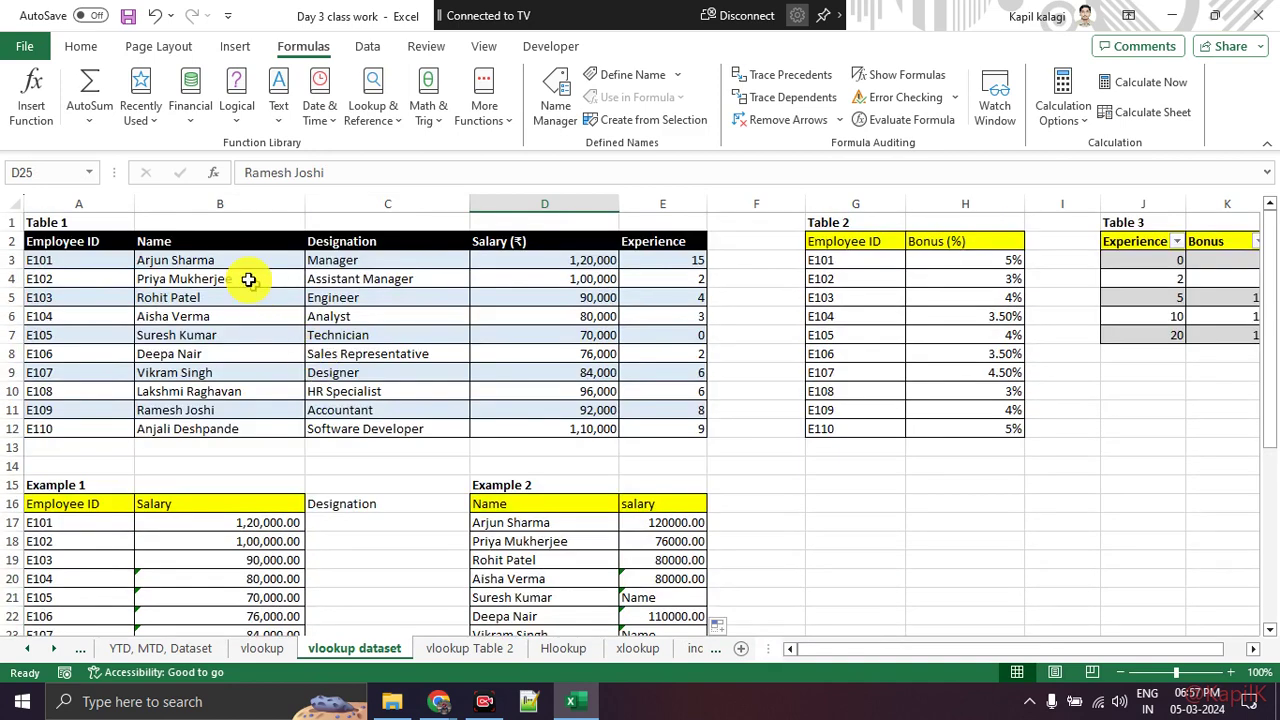
pyautogui.moveTo(235, 260); pyautogui.dragTo(631, 432)
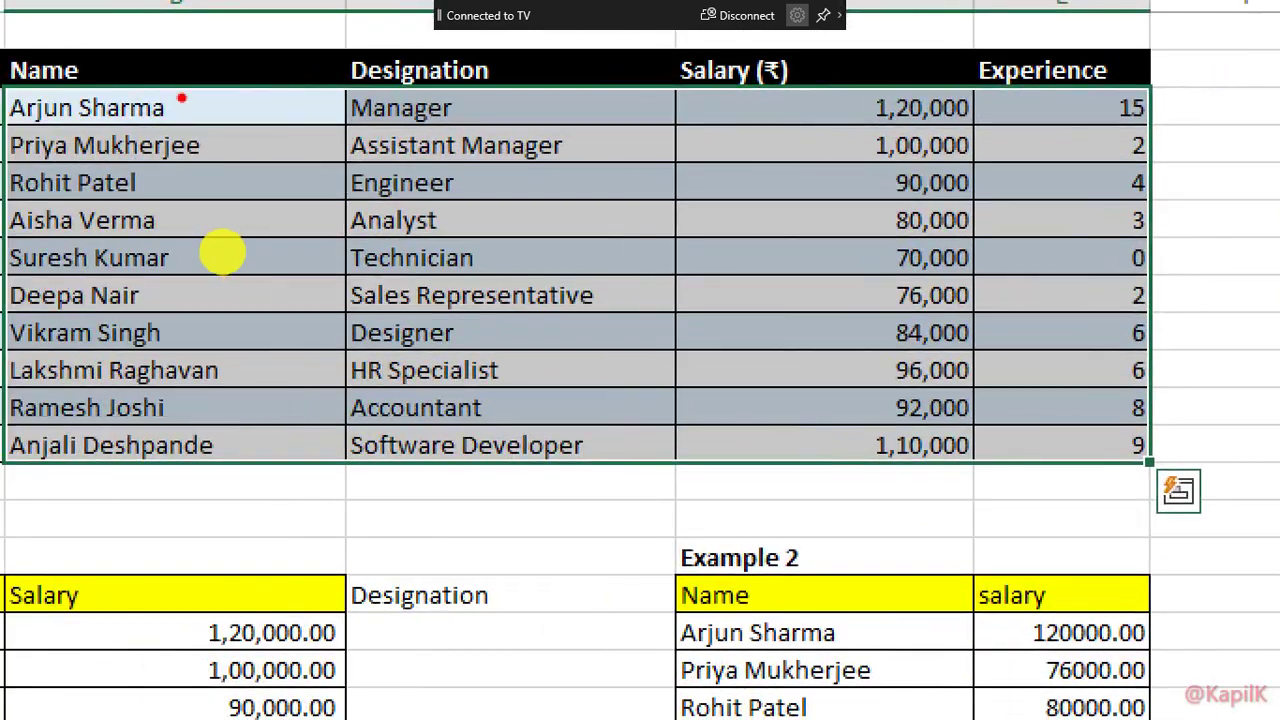
pyautogui.moveTo(222, 254); pyautogui.dragTo(313, 254)
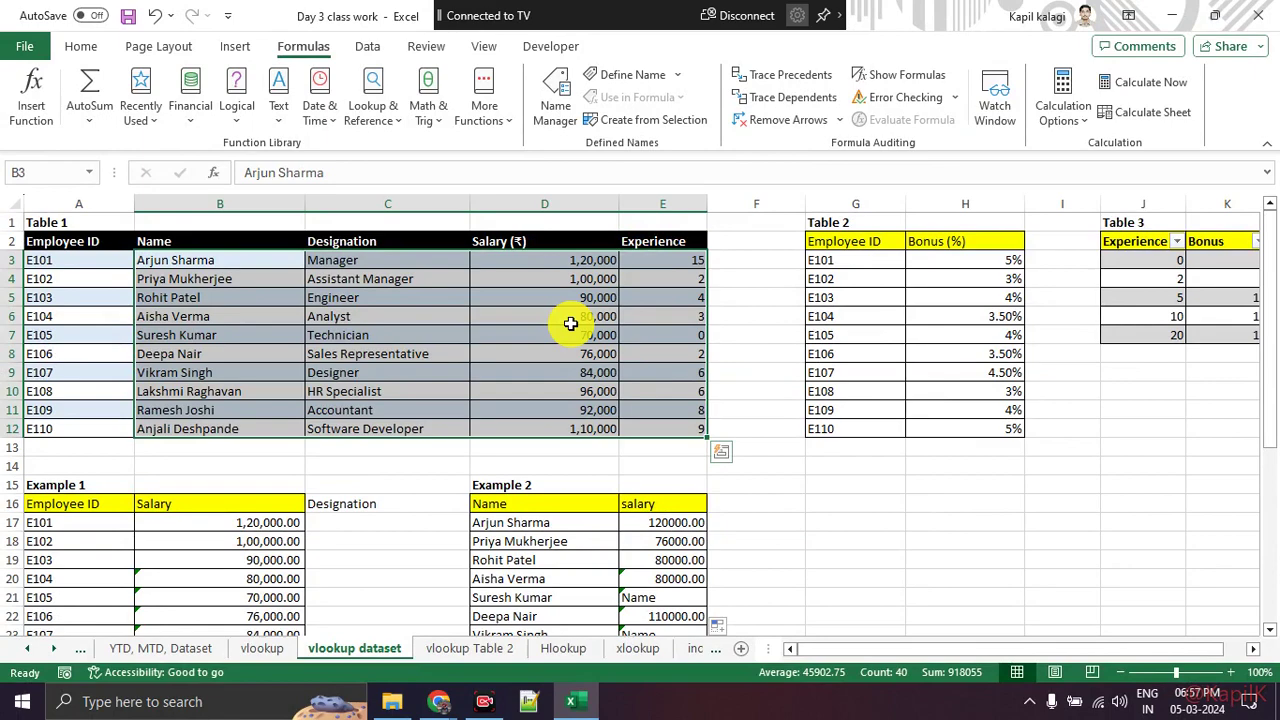
pyautogui.click(726, 377)
pyautogui.scroll(-1, 725, 378)
pyautogui.scroll(-2, 726, 378)
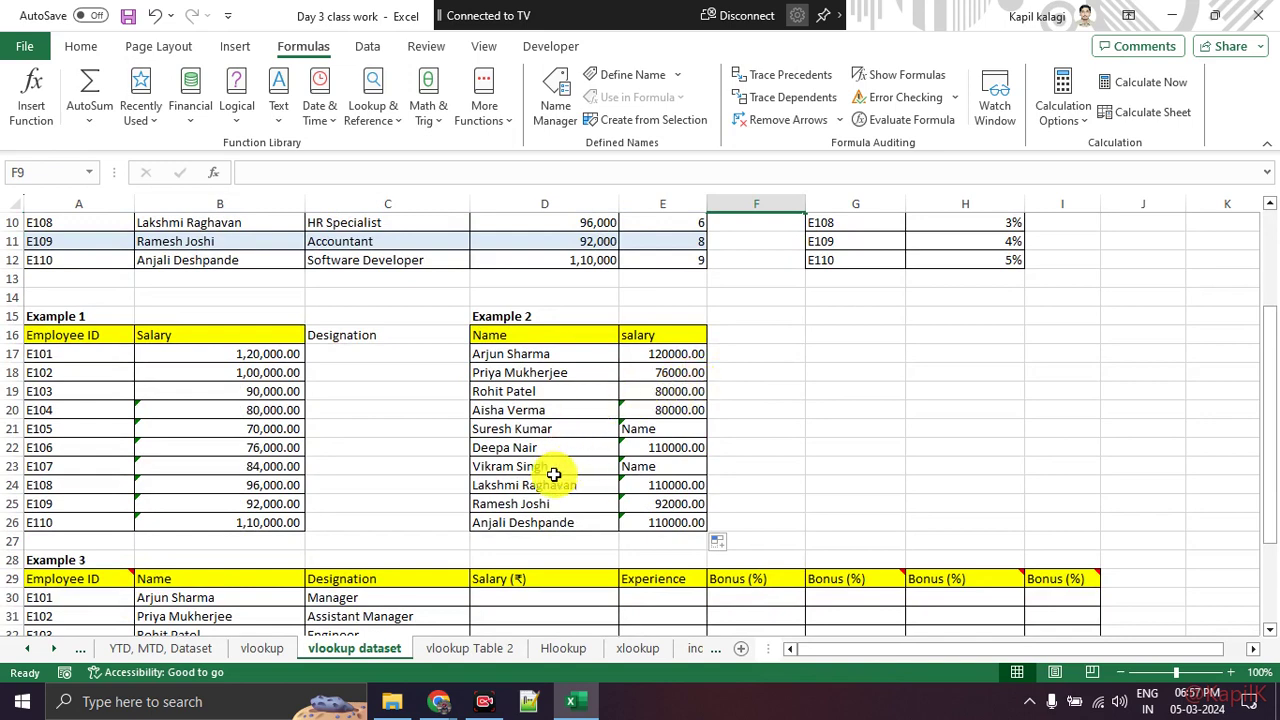
pyautogui.click(636, 504)
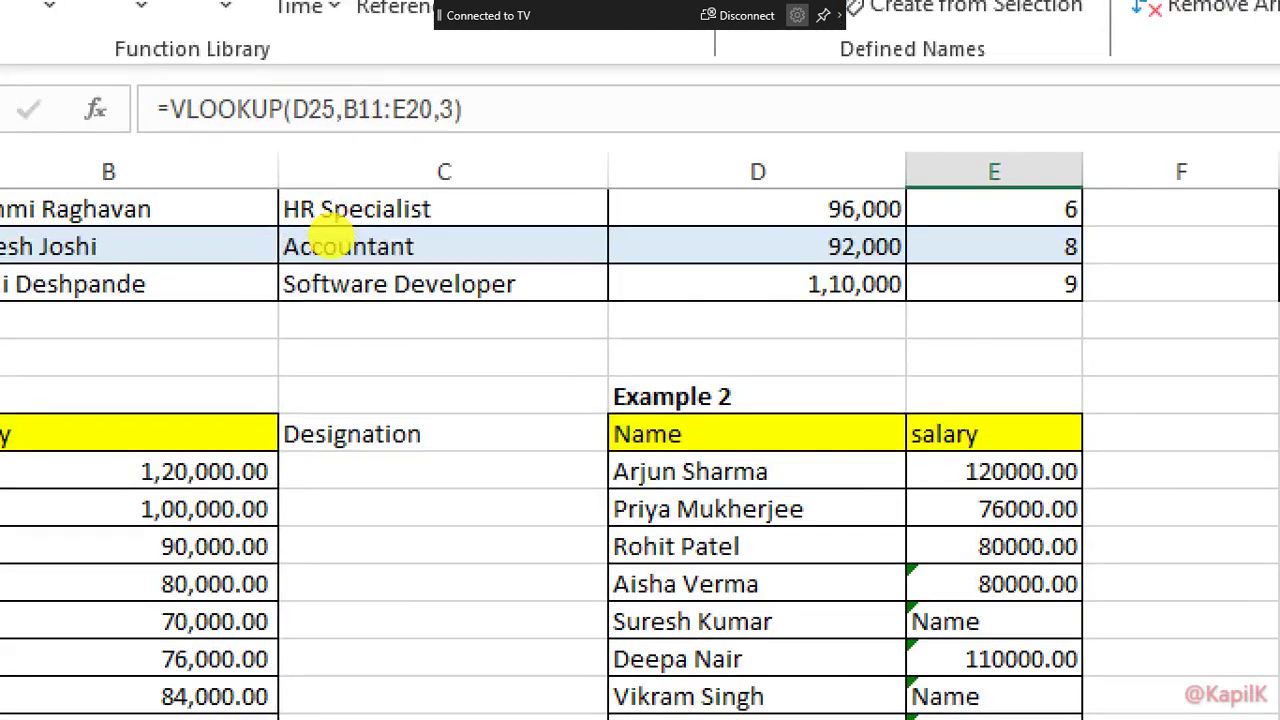
pyautogui.moveTo(328, 58); pyautogui.dragTo(385, 52)
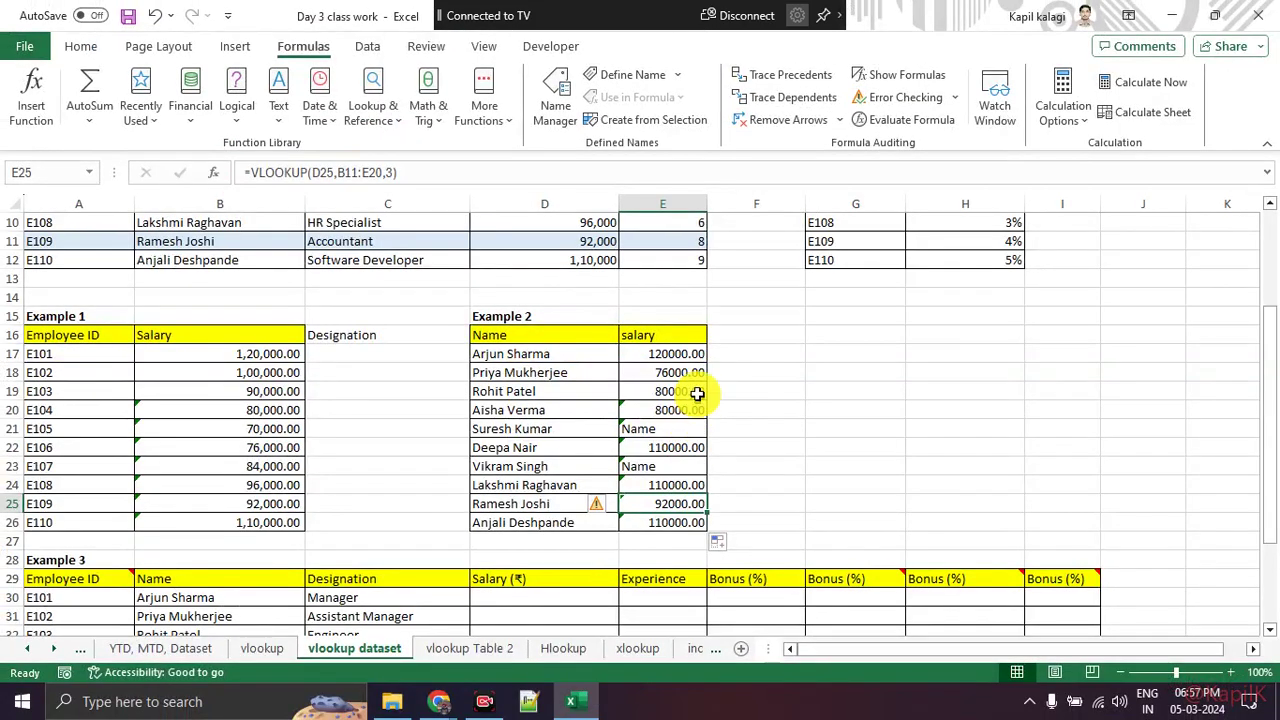
pyautogui.click(664, 355)
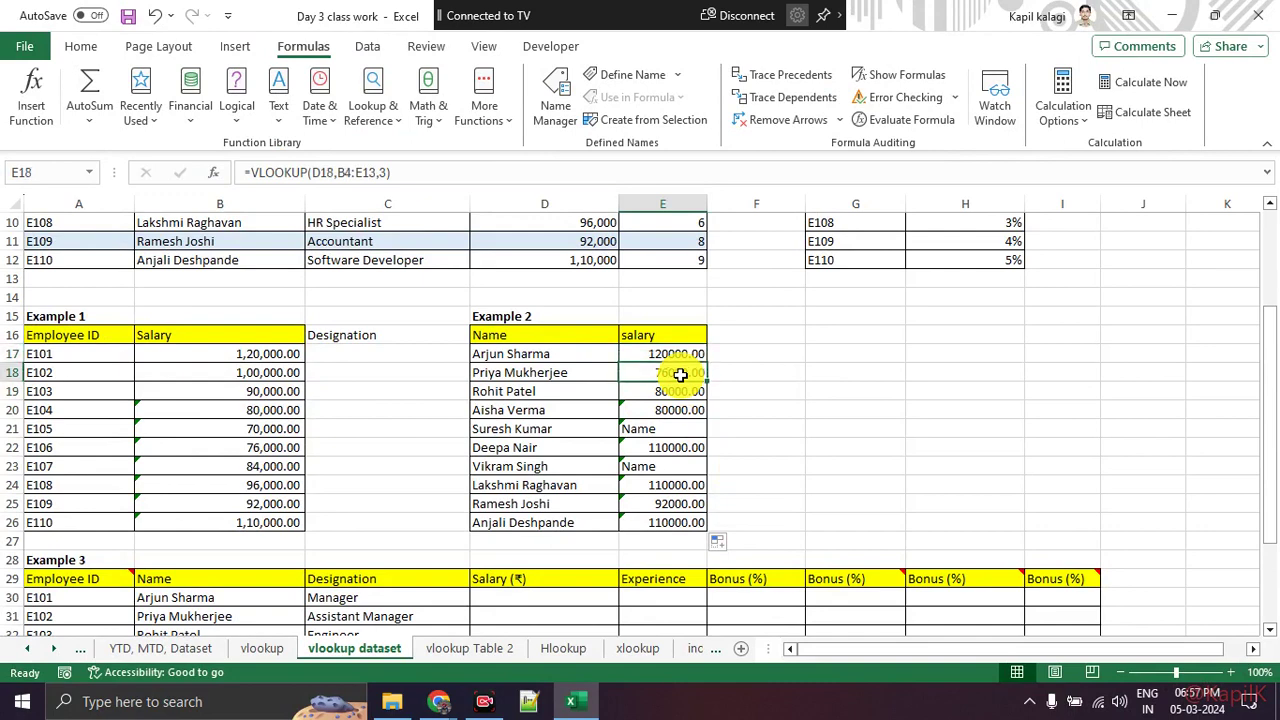
pyautogui.press('Down')
pyautogui.press('Down')
pyautogui.press('Down')
pyautogui.press('Down')
pyautogui.press('Down')
pyautogui.press('Down')
pyautogui.press('Down')
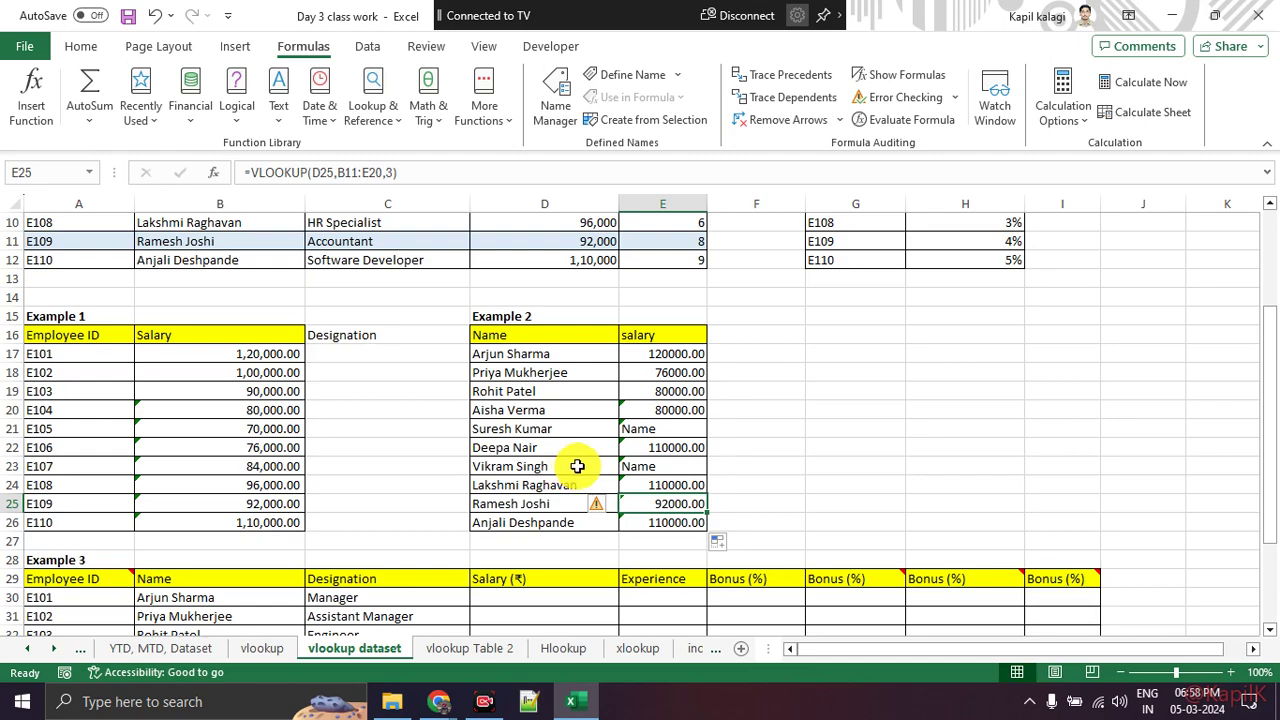
pyautogui.click(685, 353)
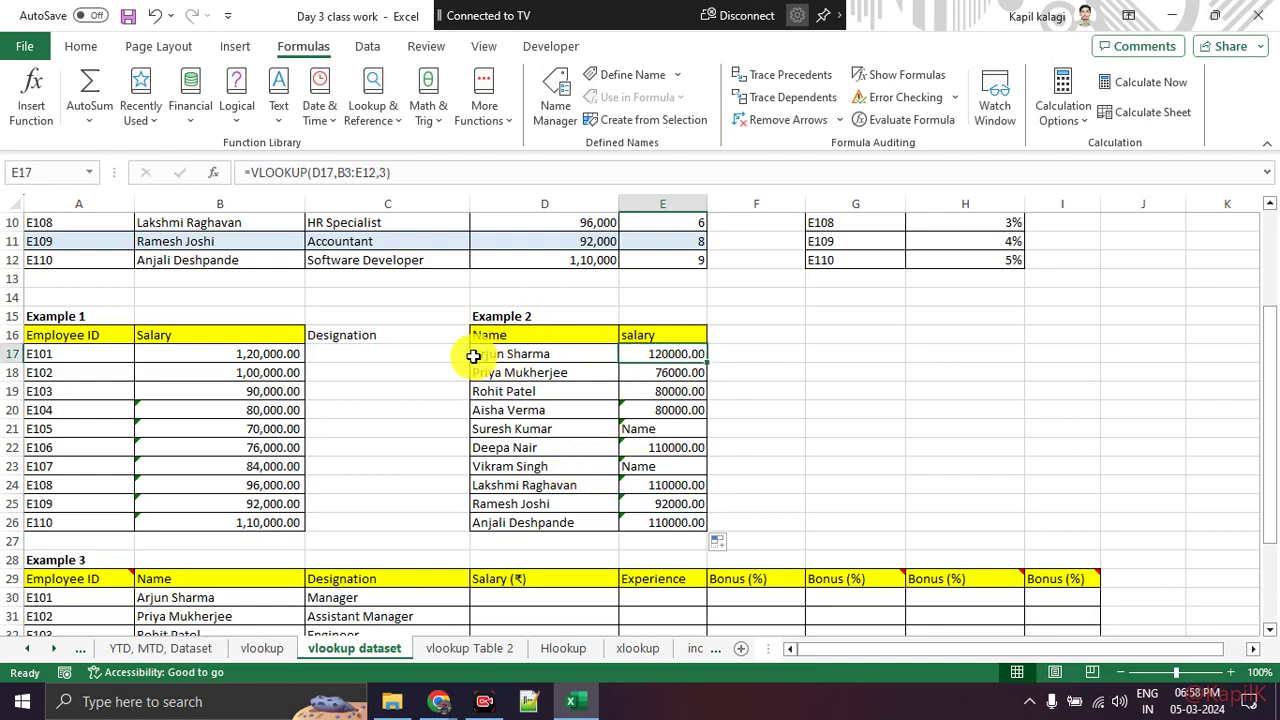
pyautogui.scroll(1, 726, 428)
pyautogui.scroll(2, 724, 428)
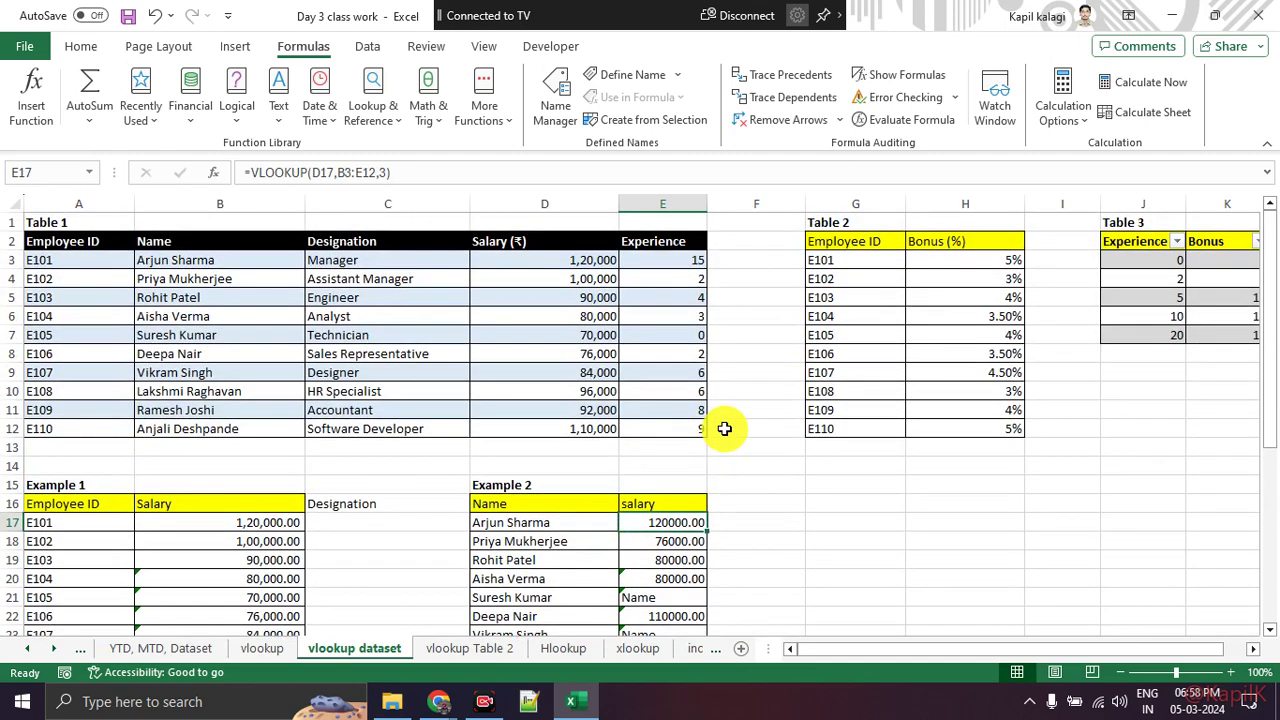
# Step: Open E19's salary lookup formula for editing to inspect its arguments
pyautogui.scroll(-1, 715, 440)
pyautogui.scroll(-2, 685, 463)
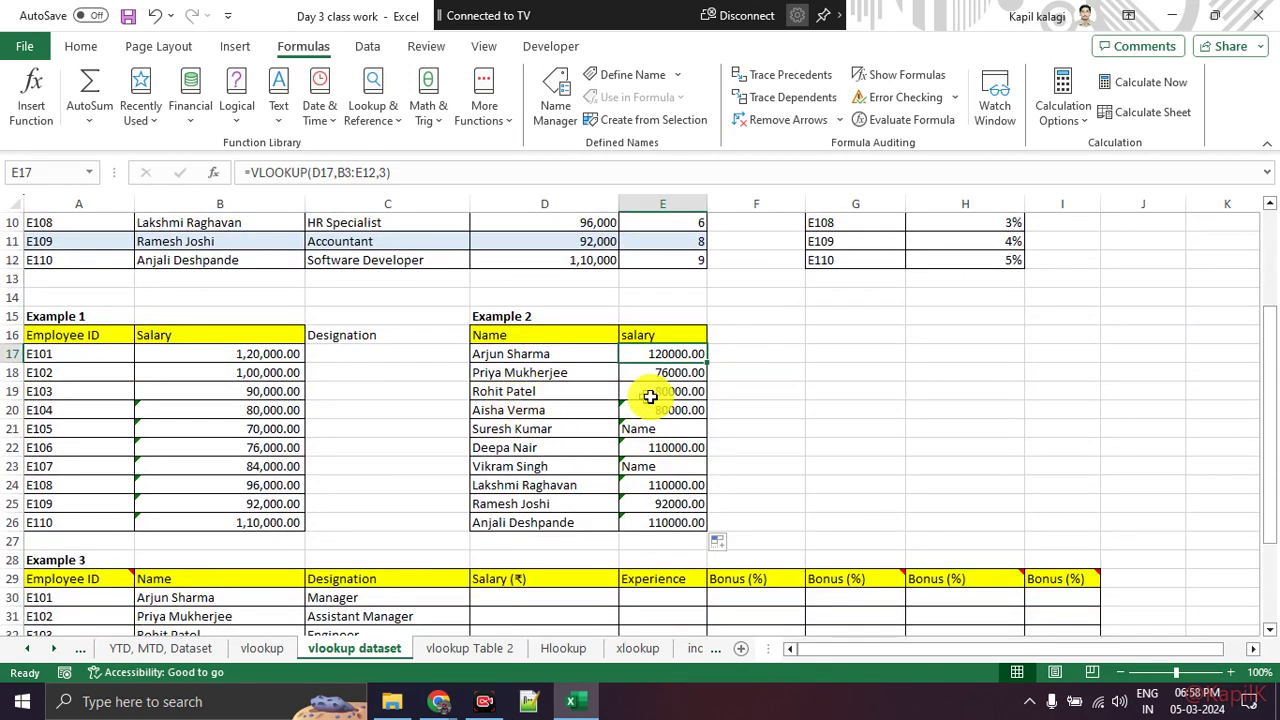
pyautogui.click(650, 394)
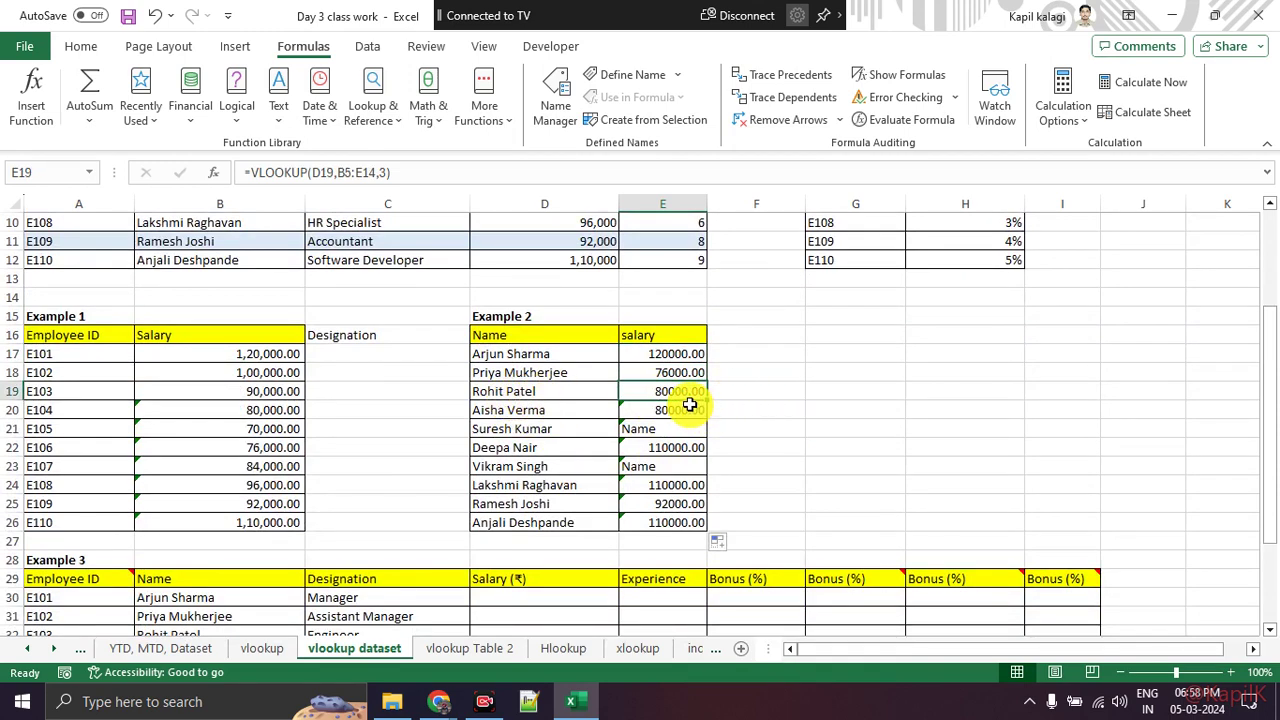
pyautogui.click(328, 172)
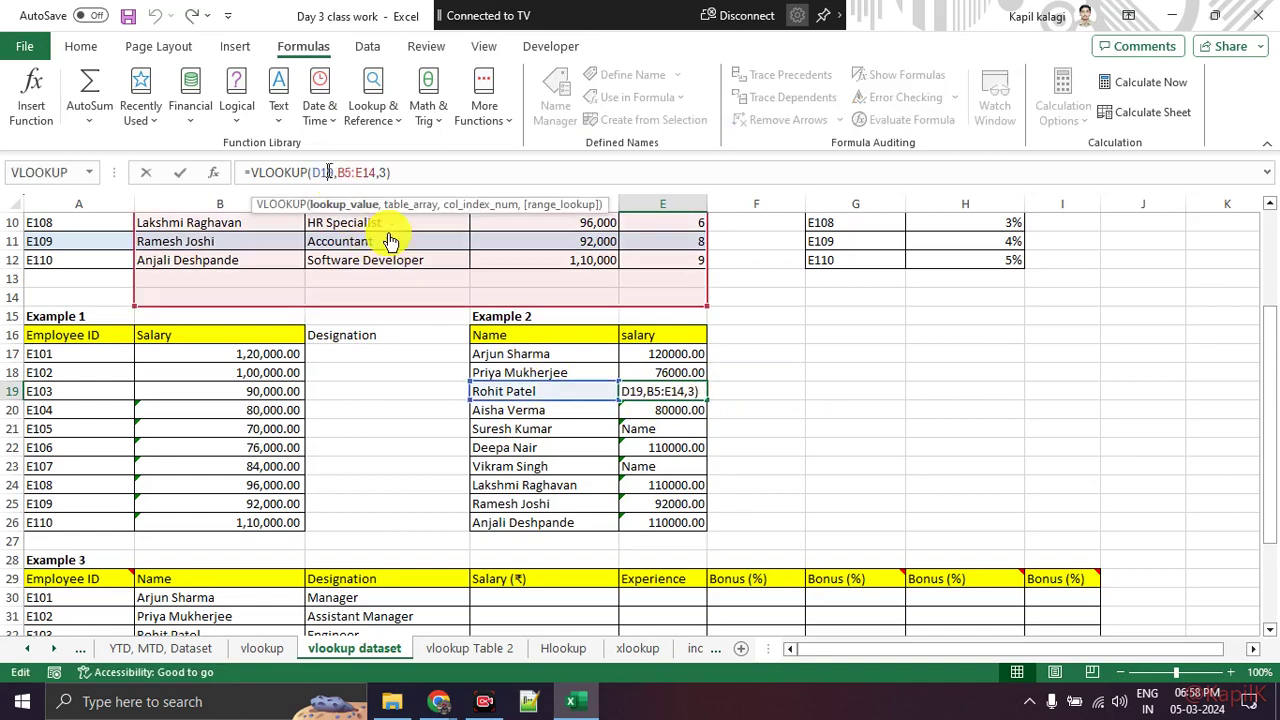
pyautogui.scroll(3, 408, 436)
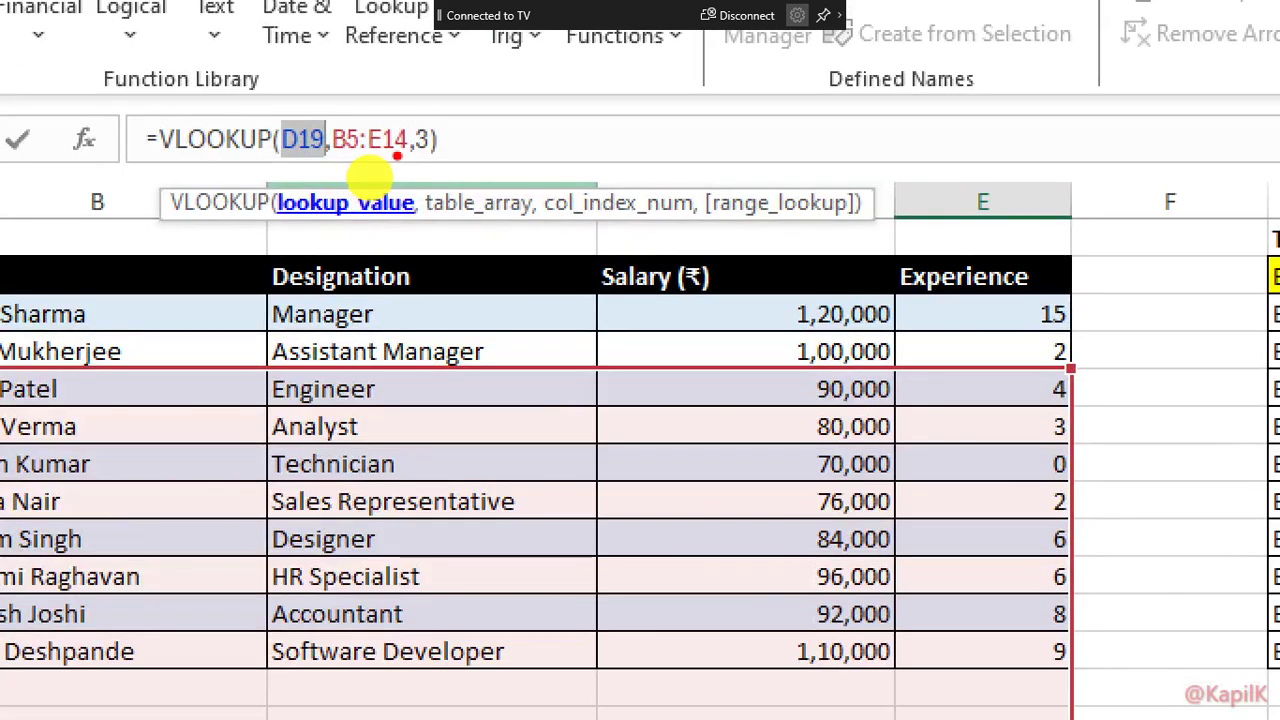
pyautogui.moveTo(292, 78); pyautogui.dragTo(440, 85)
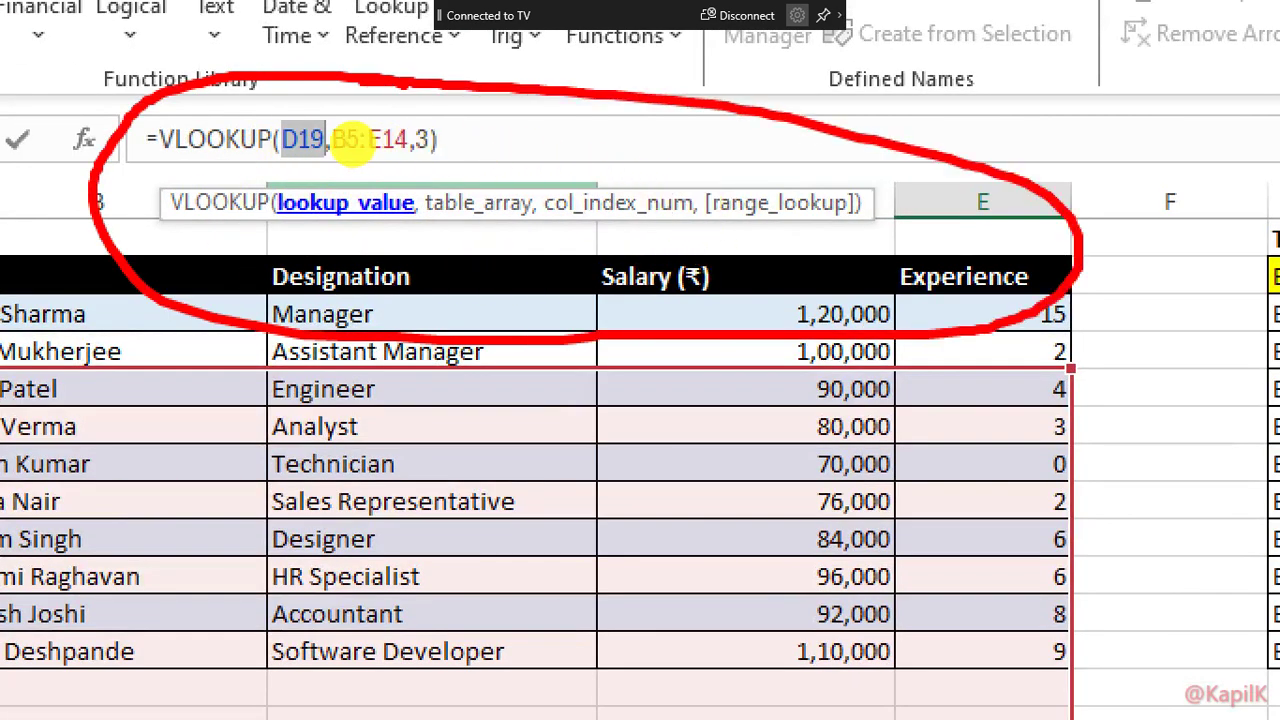
pyautogui.moveTo(420, 168); pyautogui.dragTo(320, 178)
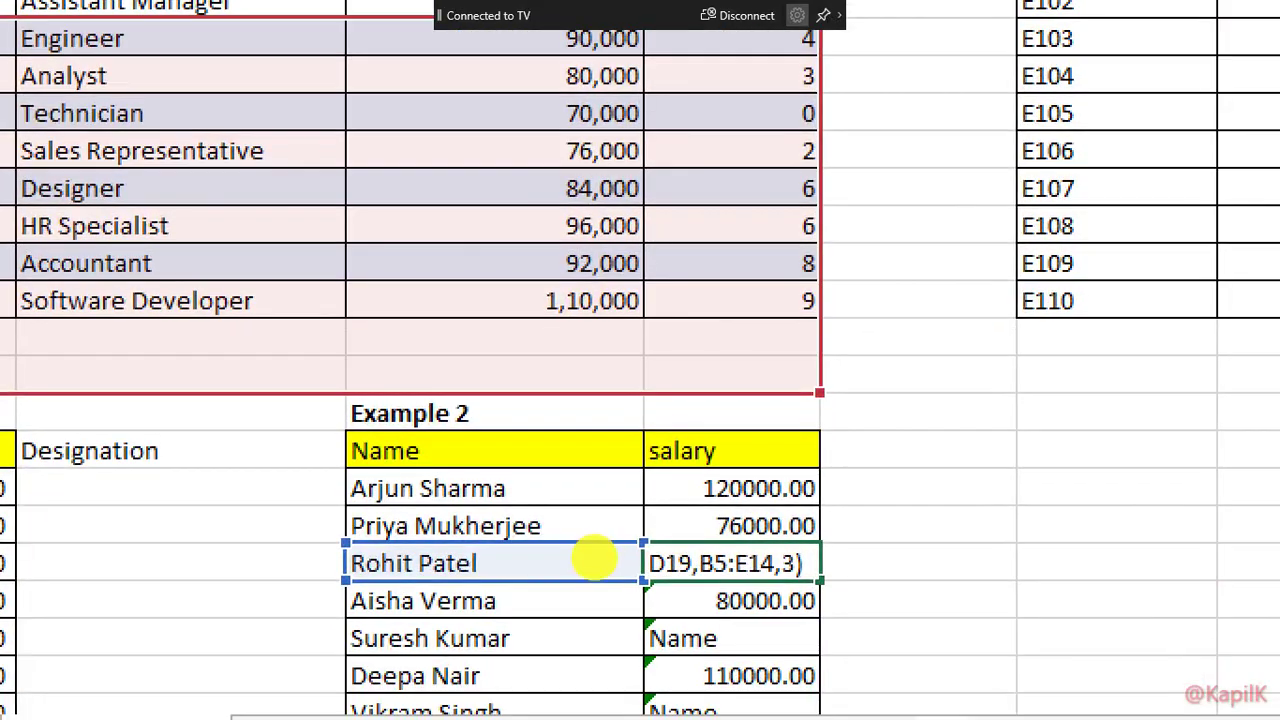
pyautogui.moveTo(617, 500); pyautogui.dragTo(590, 512)
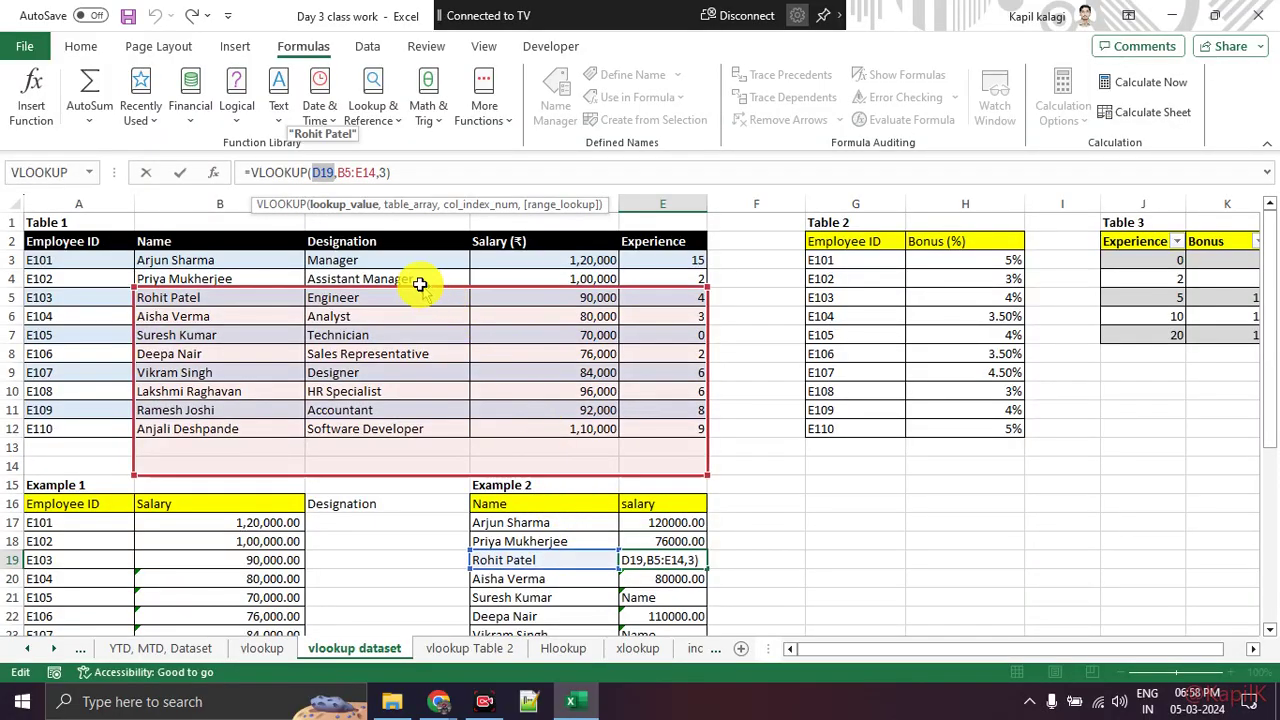
# Step: Highlight the shifted table range B5:E14 in E19's formula, then commit it with Ctrl+Enter
pyautogui.click(405, 212)
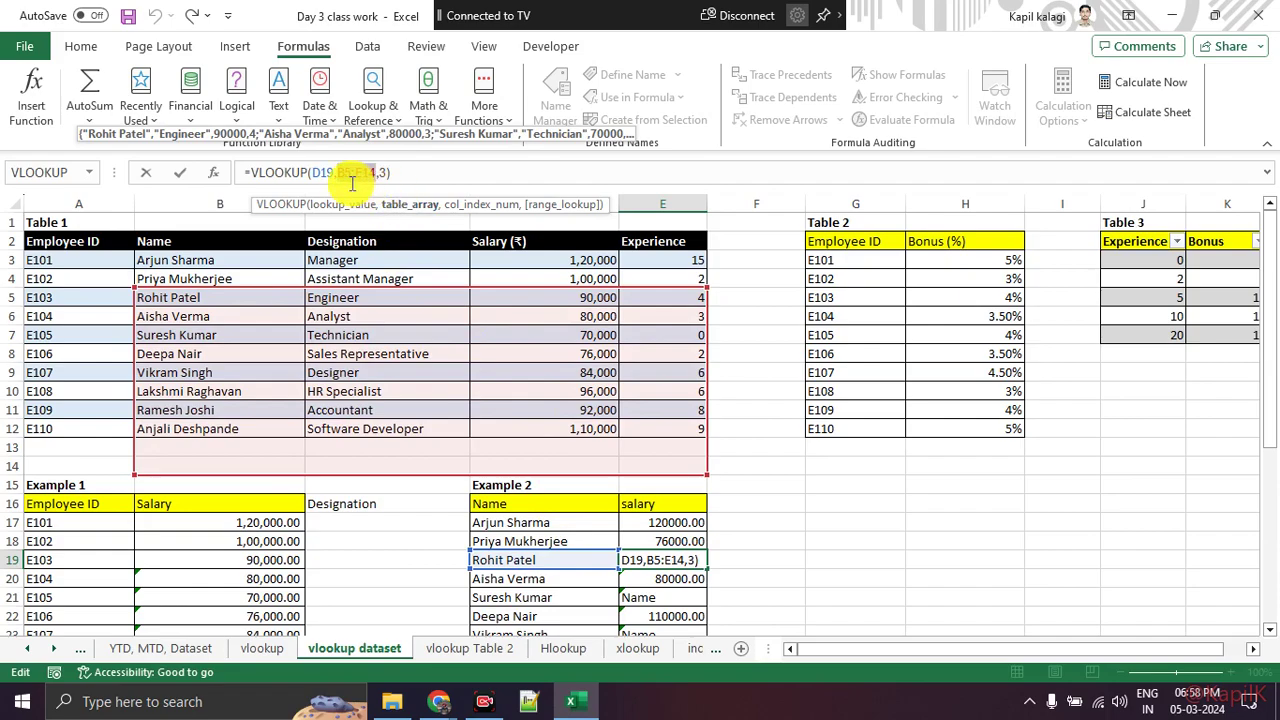
pyautogui.doubleClick(352, 183)
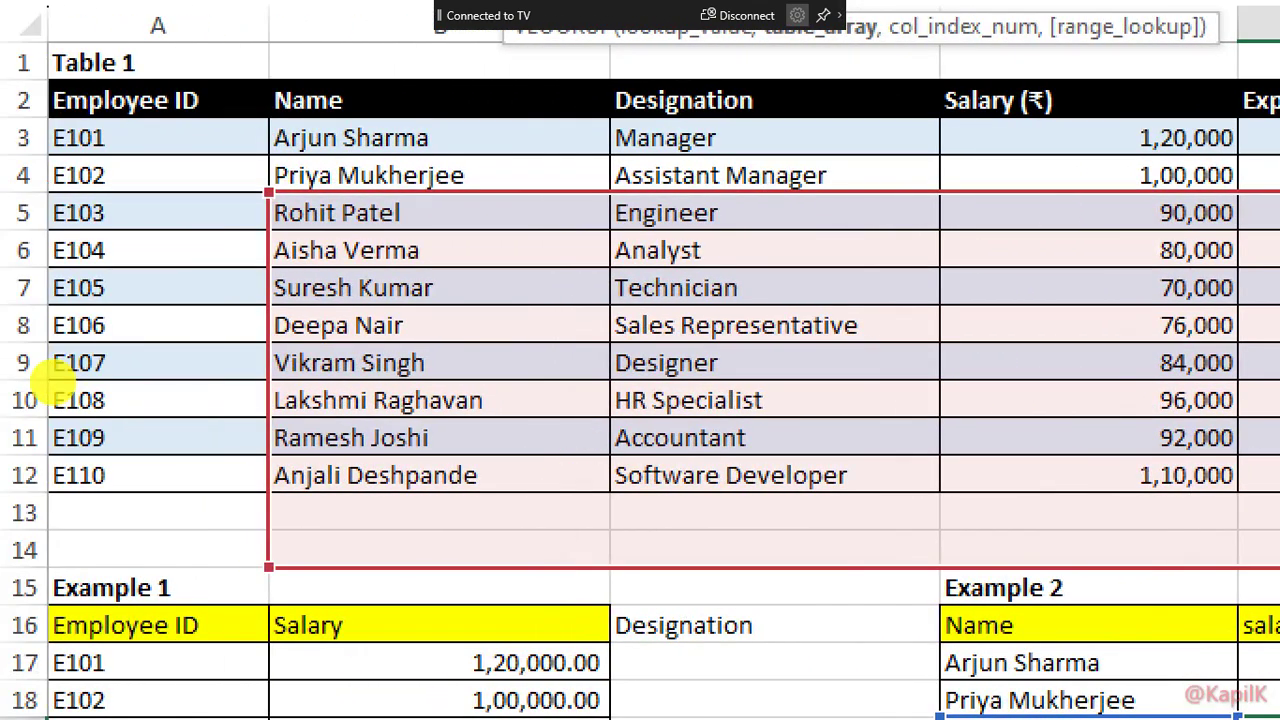
pyautogui.moveTo(298, 125)
pyautogui.mouseDown()
pyautogui.moveTo(258, 135)
pyautogui.moveTo(262, 480)
pyautogui.moveTo(635, 498)
pyautogui.moveTo(1255, 495)
pyautogui.moveTo(1255, 265)
pyautogui.moveTo(1170, 105)
pyautogui.moveTo(298, 112)
pyautogui.mouseUp()
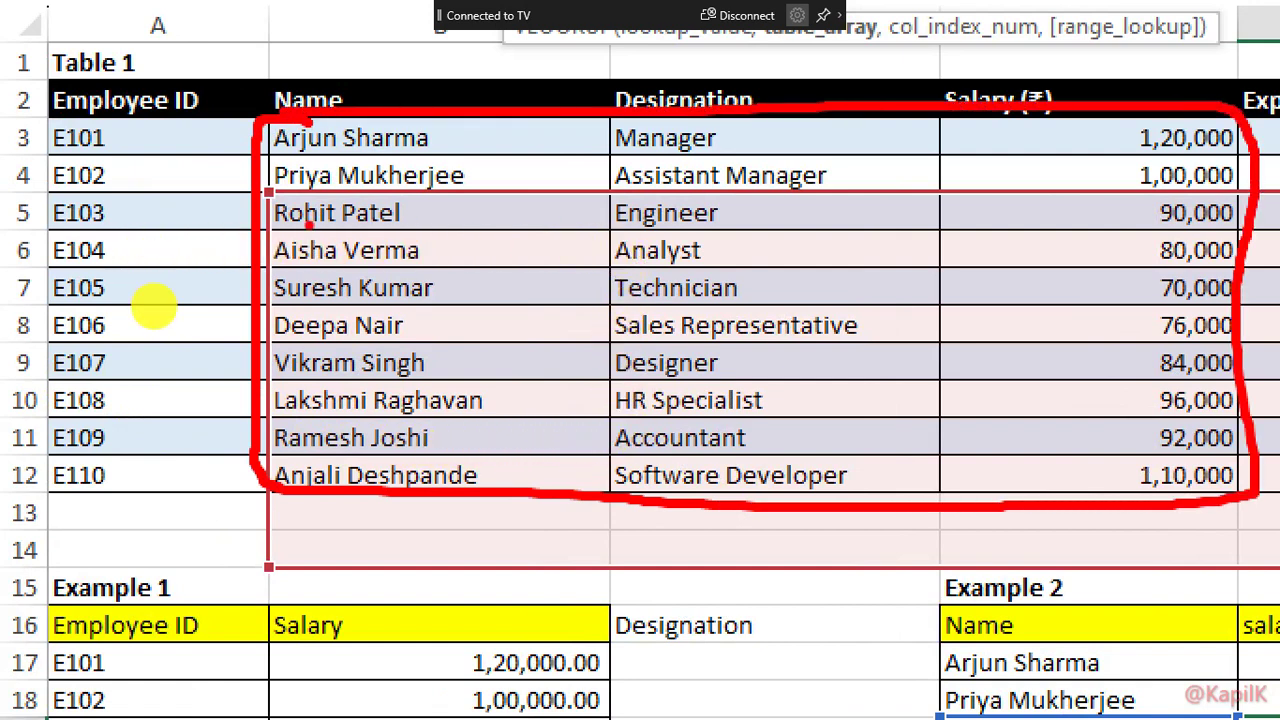
pyautogui.moveTo(266, 195)
pyautogui.mouseDown()
pyautogui.moveTo(250, 560)
pyautogui.moveTo(485, 595)
pyautogui.moveTo(1210, 595)
pyautogui.moveTo(1250, 360)
pyautogui.moveTo(1215, 185)
pyautogui.moveTo(372, 190)
pyautogui.mouseUp()
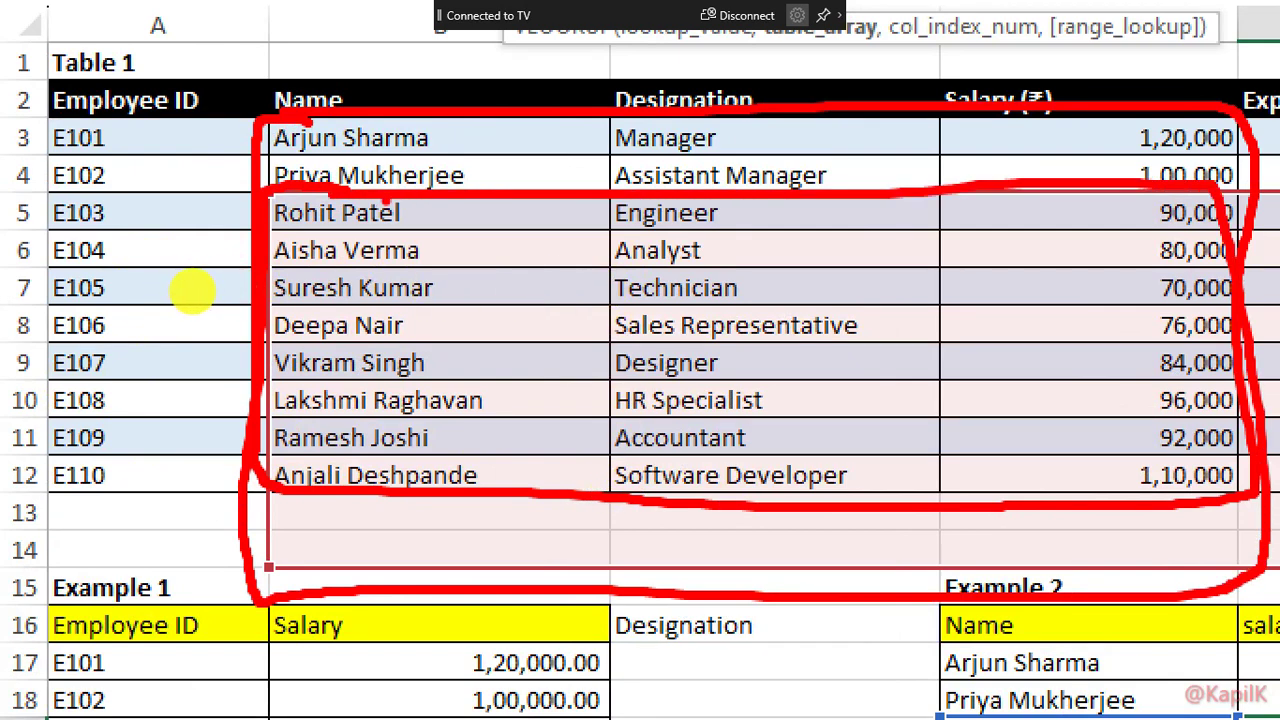
pyautogui.moveTo(330, 130)
pyautogui.mouseDown()
pyautogui.moveTo(610, 155)
pyautogui.moveTo(1160, 140)
pyautogui.mouseUp()
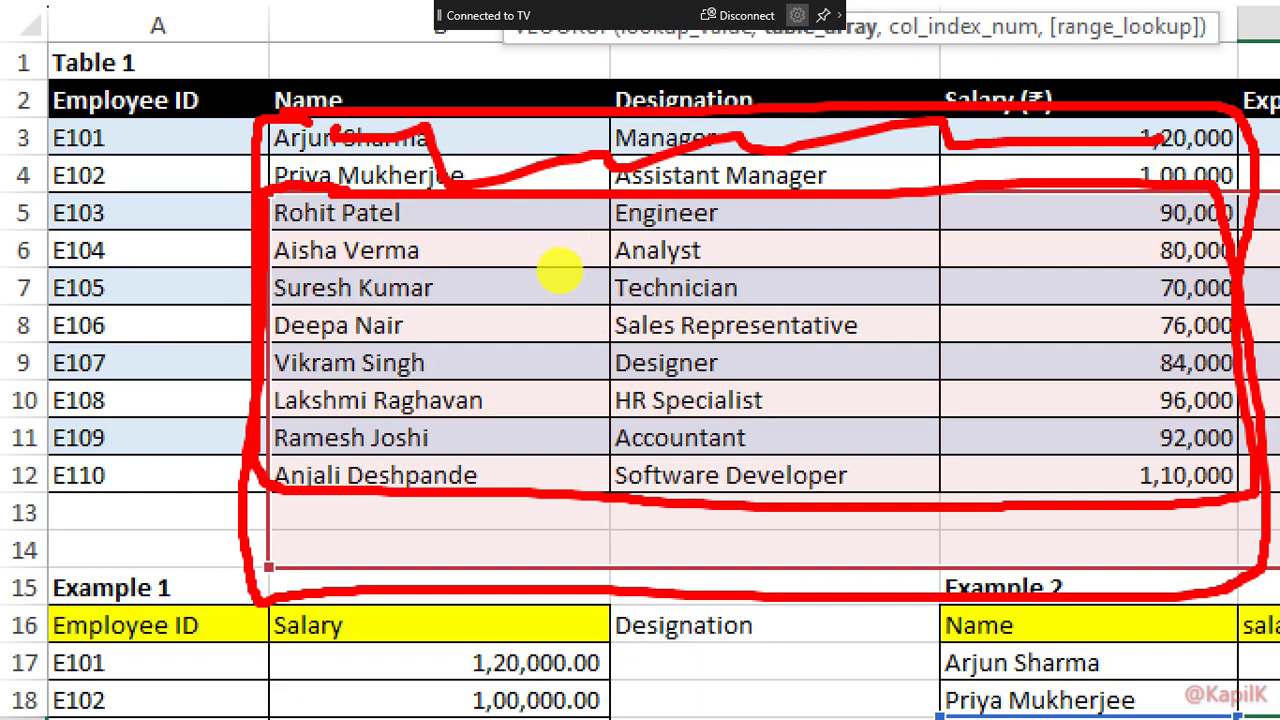
pyautogui.scroll(-2, 413, 424)
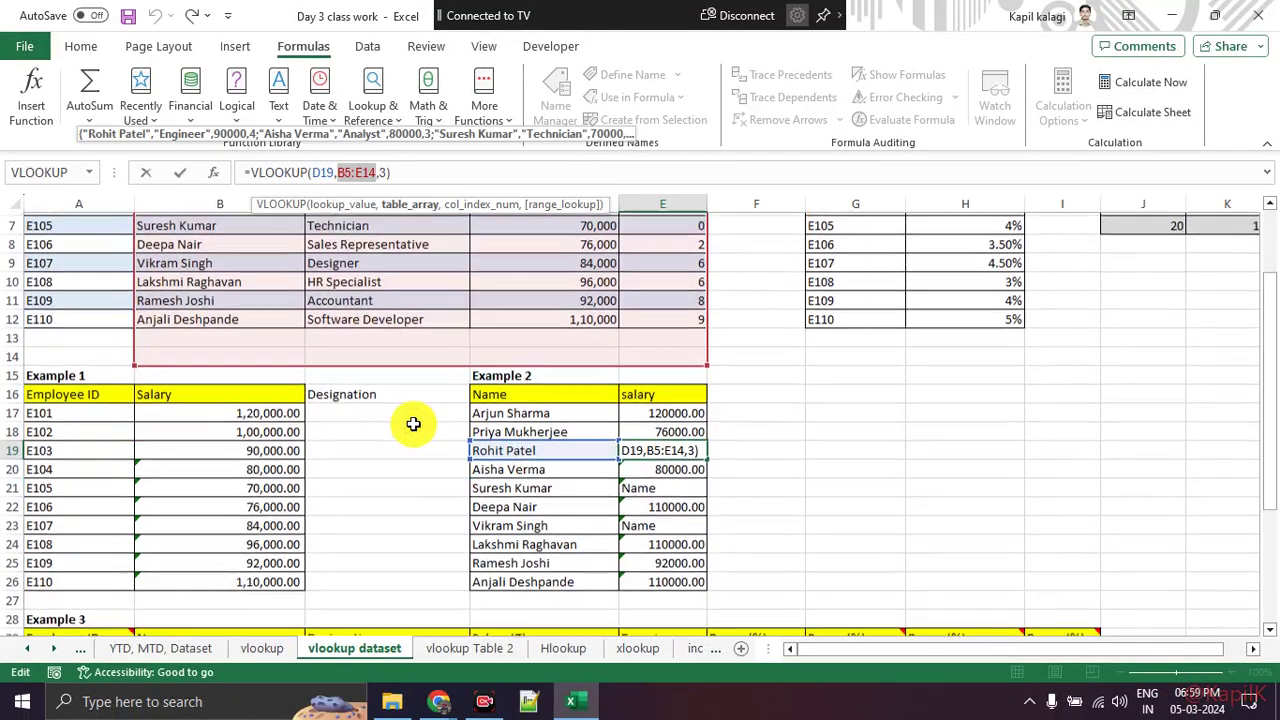
pyautogui.scroll(-1, 413, 424)
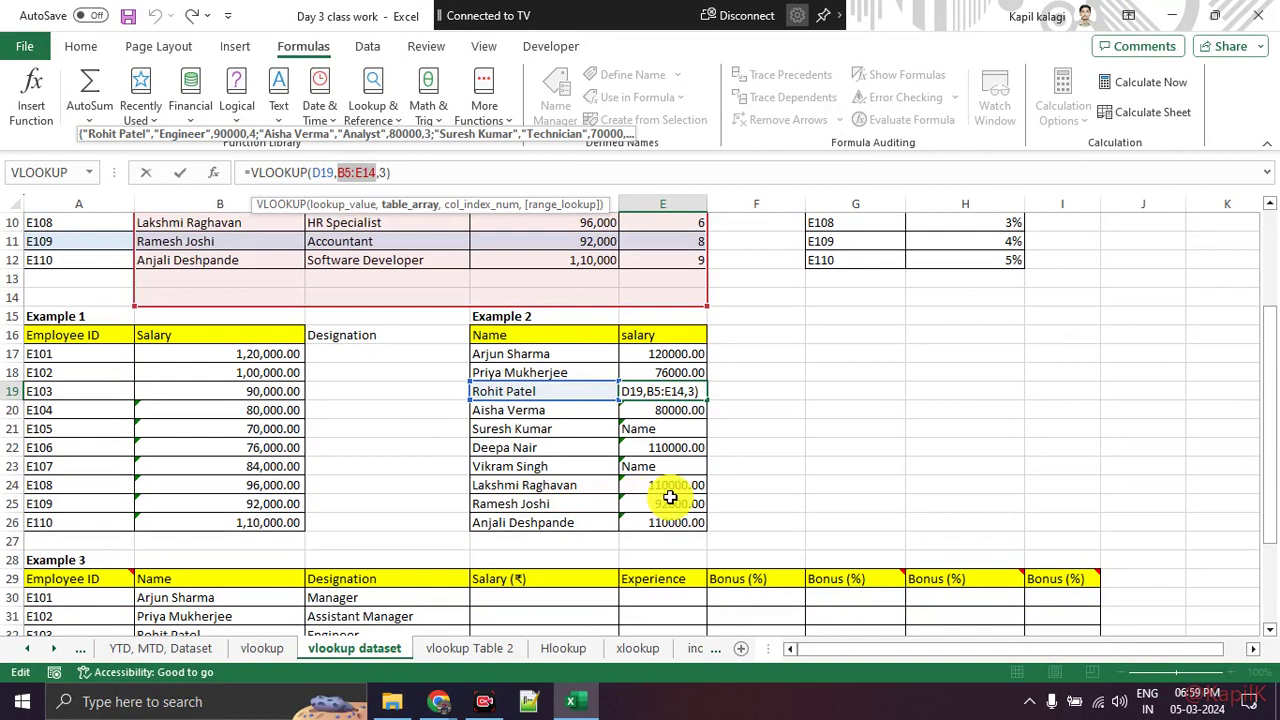
pyautogui.hotkey('ctrl', 'Return')
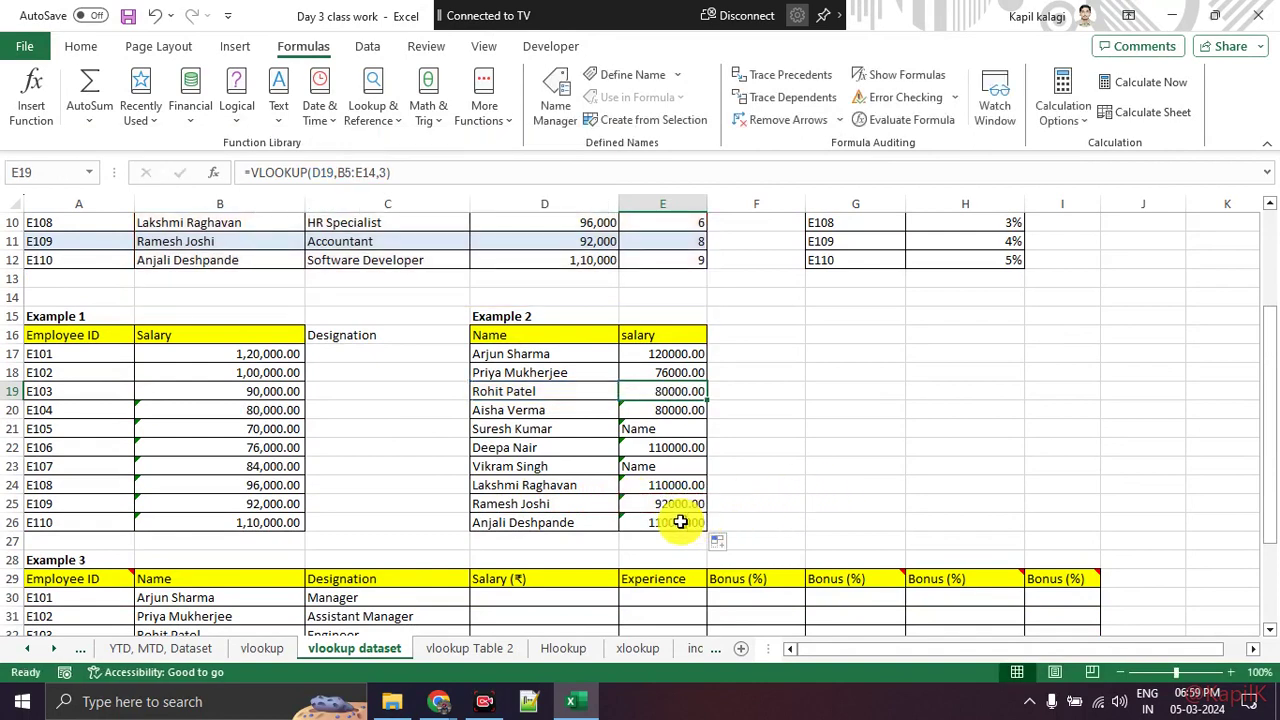
pyautogui.click(651, 505)
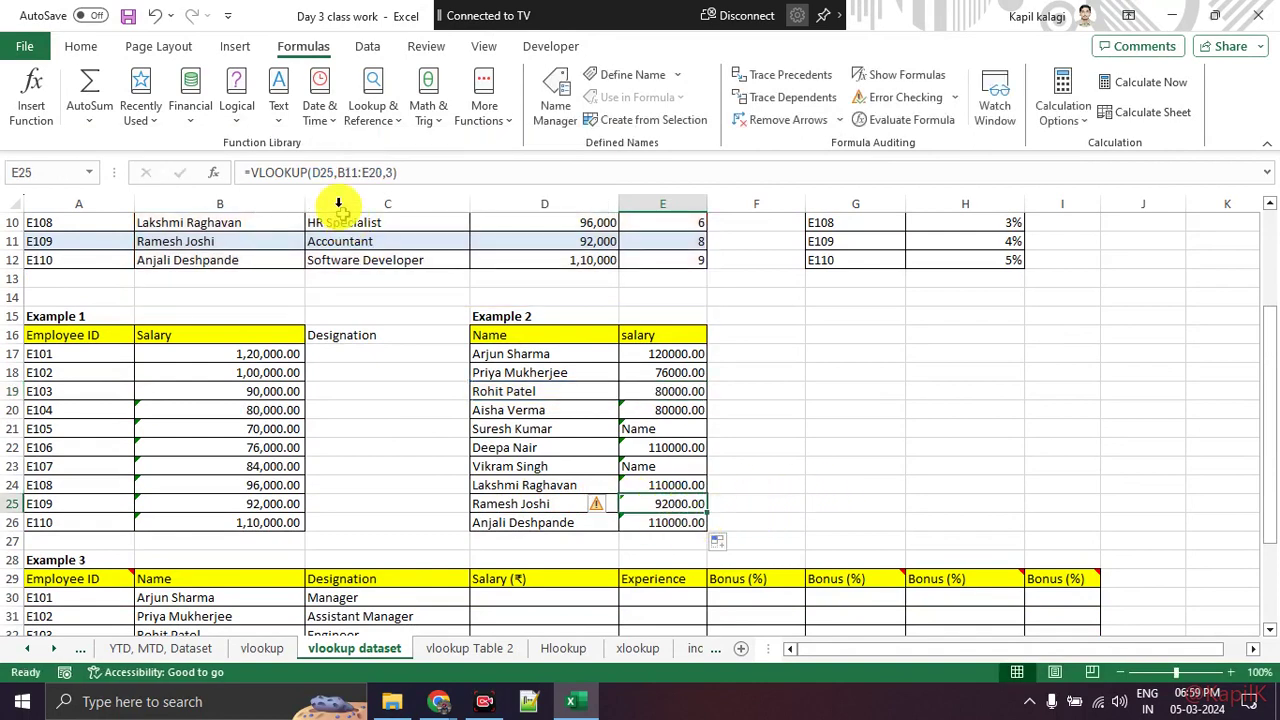
pyautogui.click(328, 173)
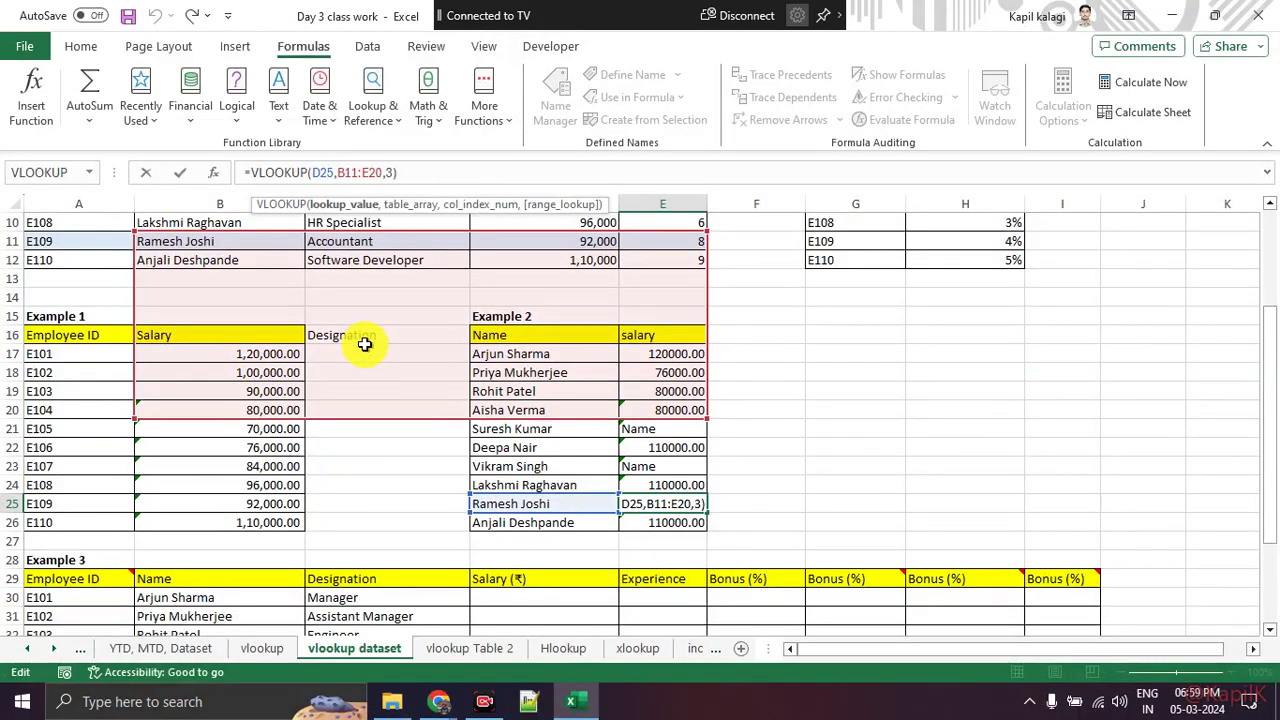
pyautogui.scroll(1, 360, 343)
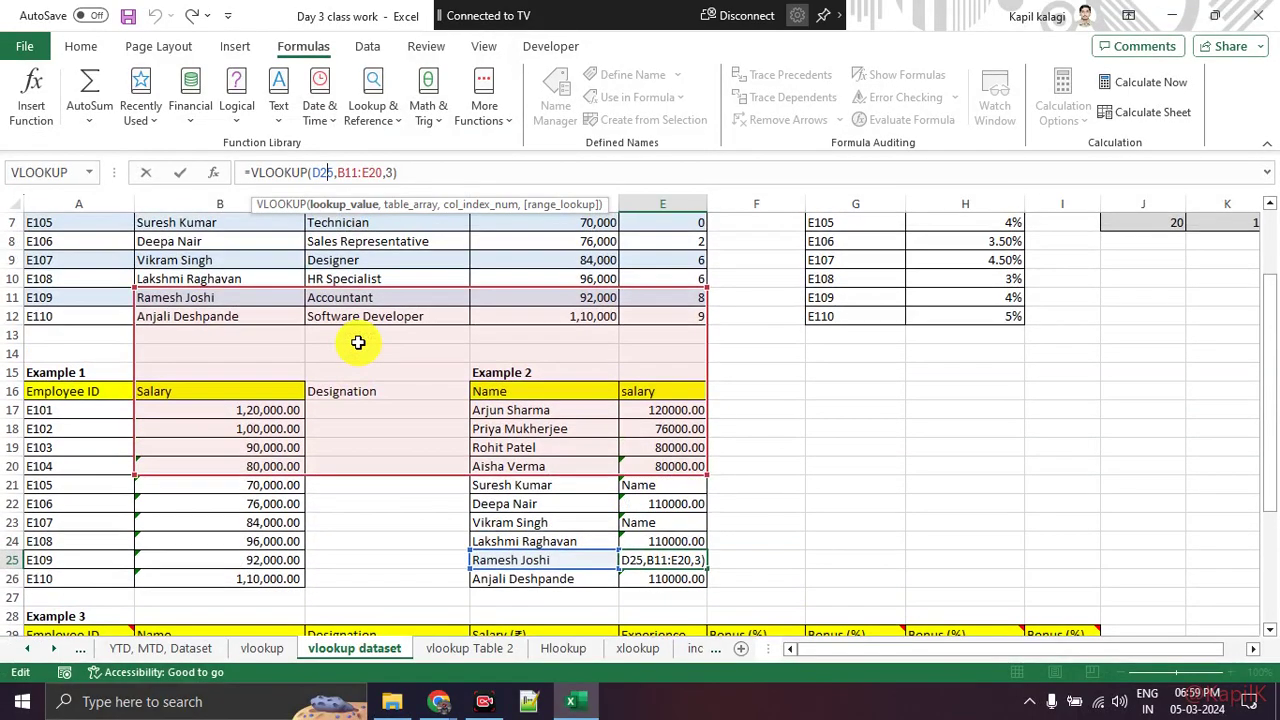
pyautogui.scroll(2, 357, 343)
pyautogui.click(396, 205)
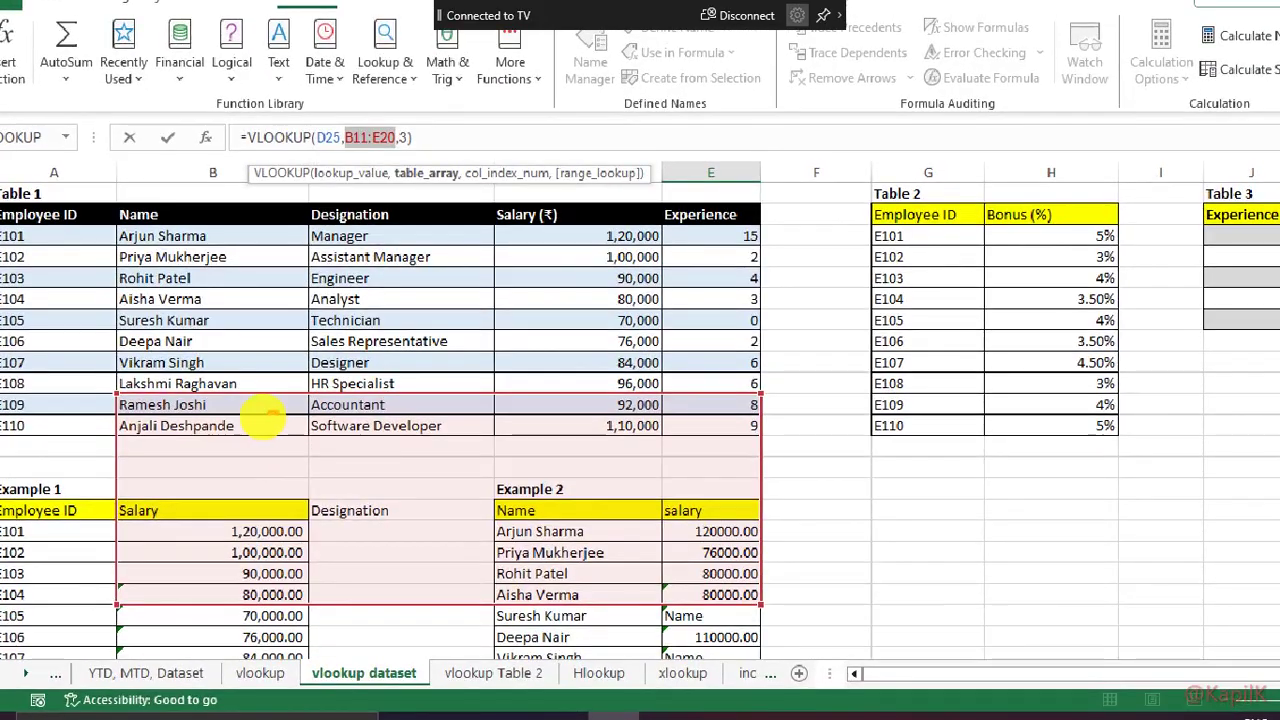
pyautogui.moveTo(278, 410)
pyautogui.mouseDown()
pyautogui.moveTo(140, 590)
pyautogui.moveTo(197, 420)
pyautogui.mouseUp()
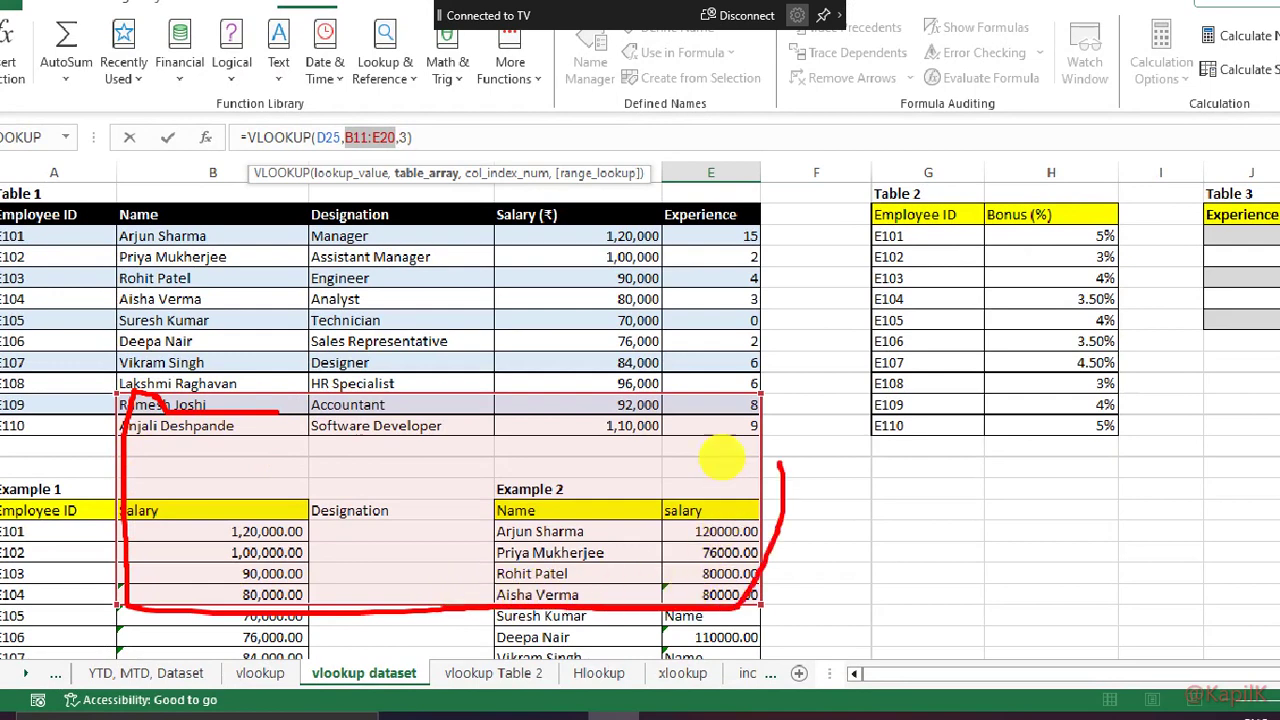
pyautogui.moveTo(155, 230)
pyautogui.mouseDown()
pyautogui.moveTo(125, 250)
pyautogui.moveTo(229, 414)
pyautogui.moveTo(737, 352)
pyautogui.moveTo(440, 222)
pyautogui.mouseUp()
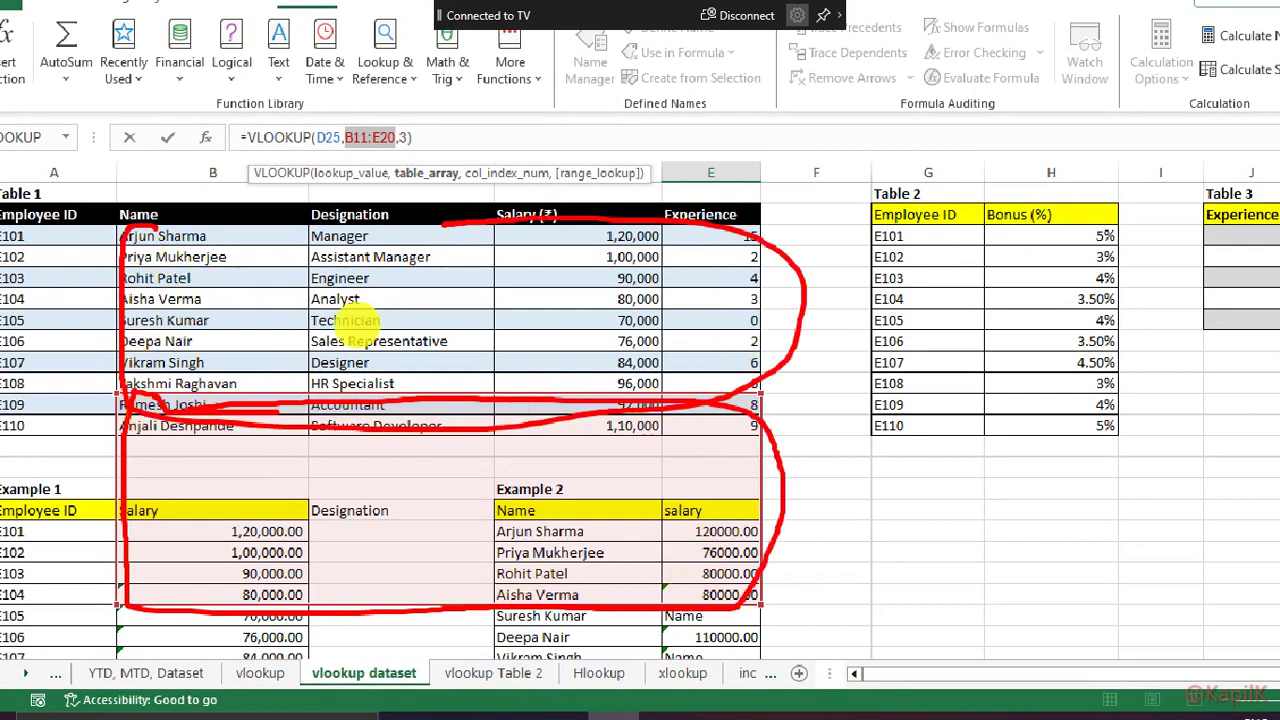
pyautogui.press('Escape')
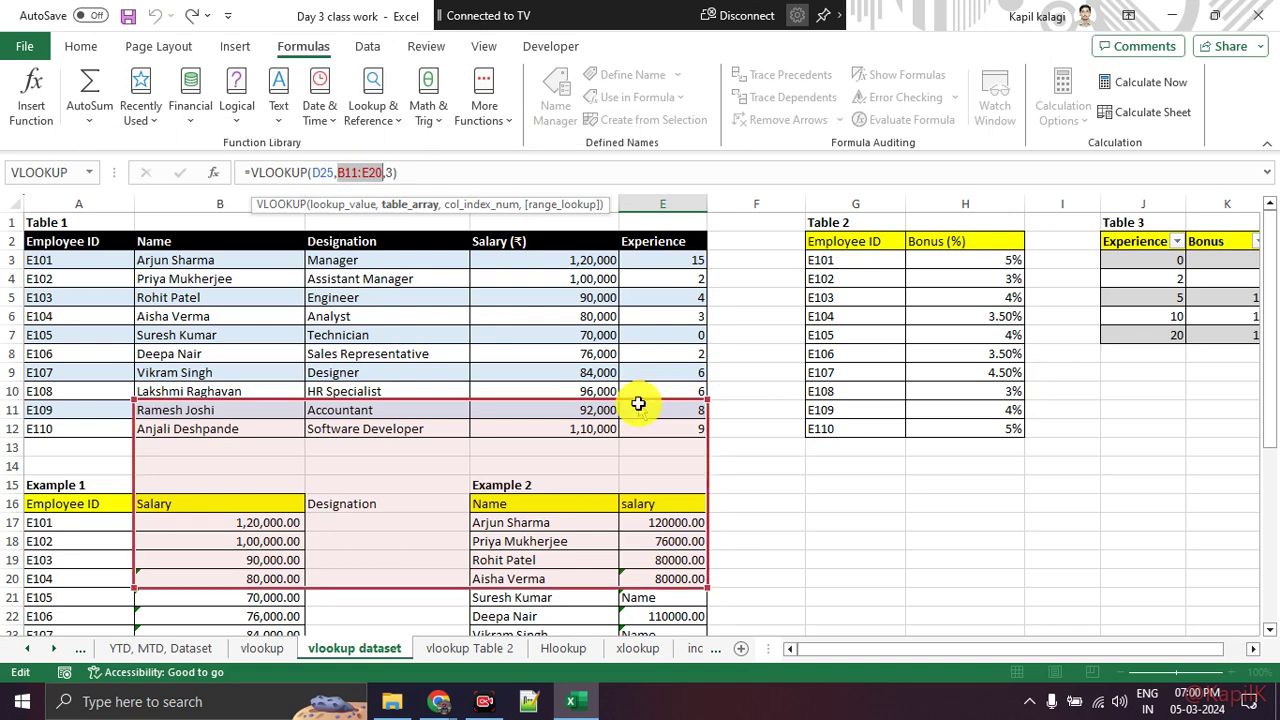
pyautogui.hotkey('ctrl', 'Return')
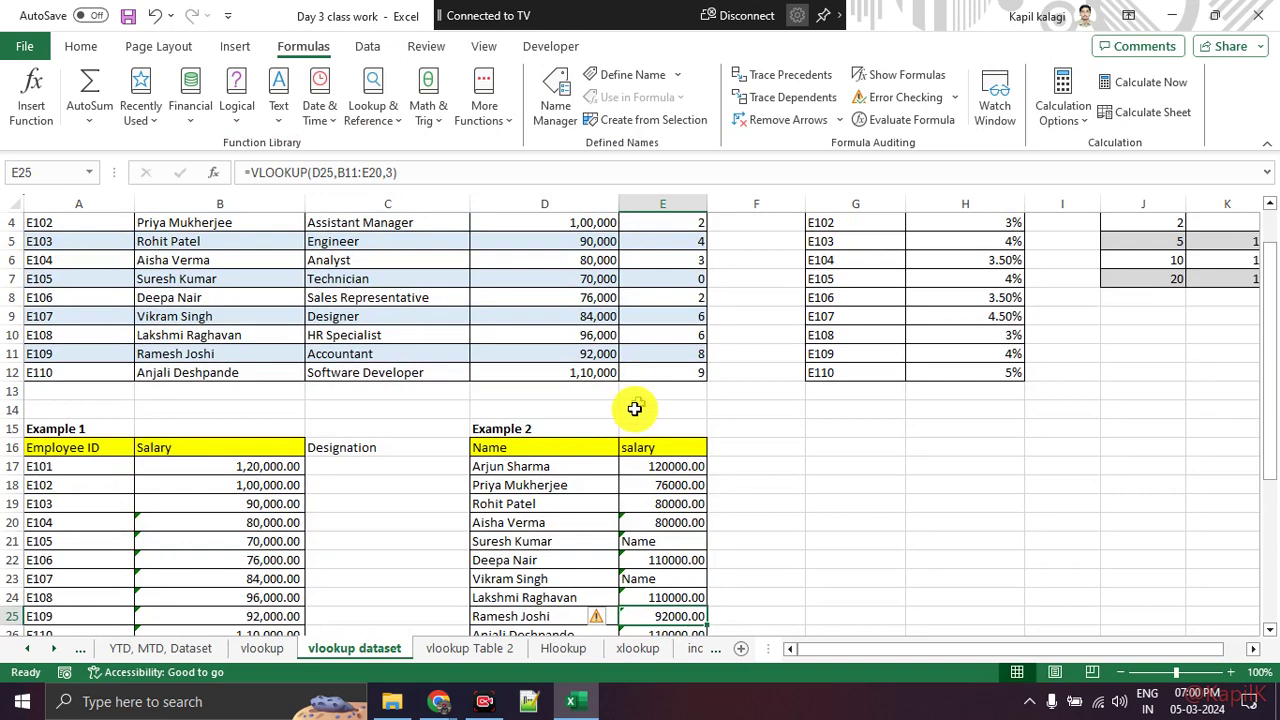
pyautogui.click(666, 463)
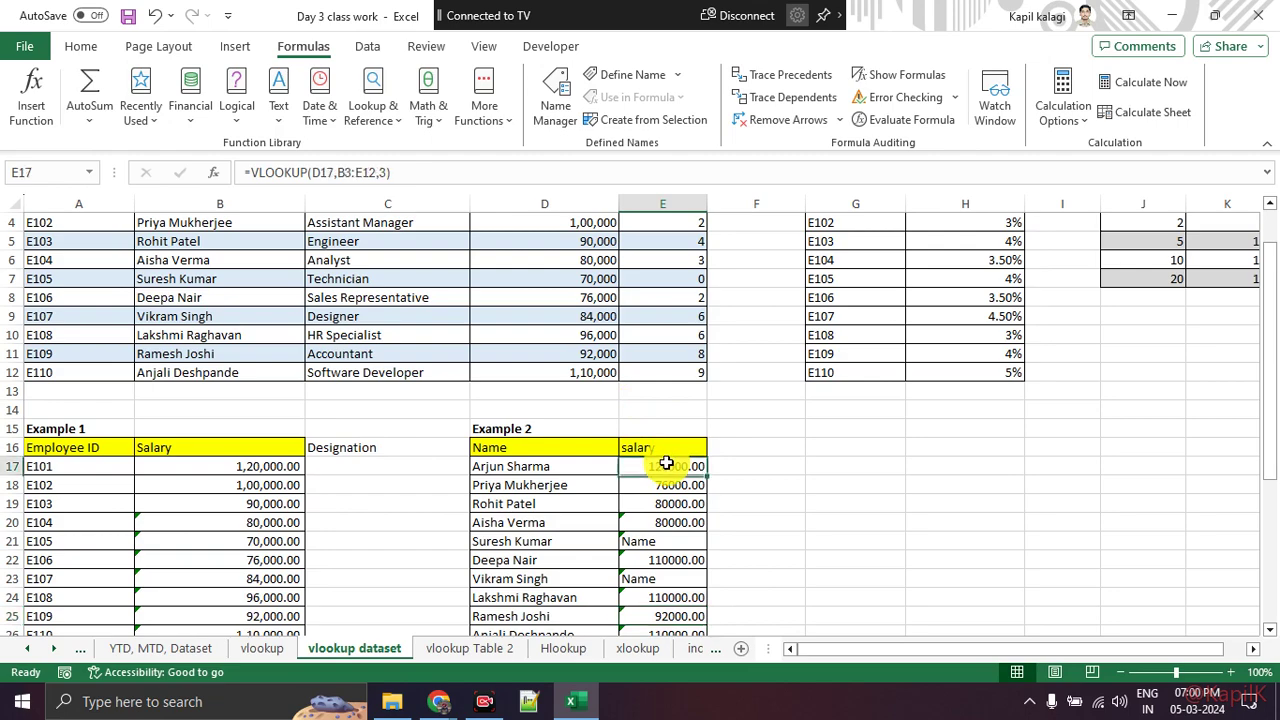
pyautogui.scroll(1, 727, 408)
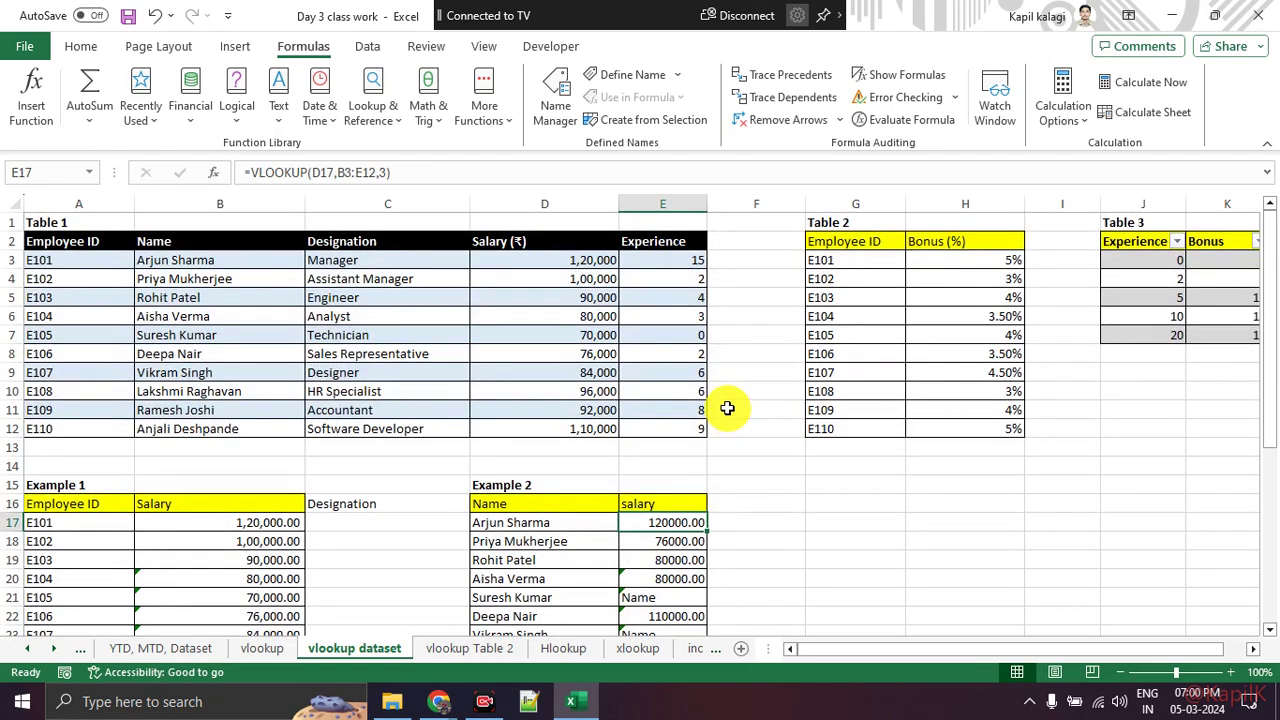
pyautogui.scroll(-2, 727, 408)
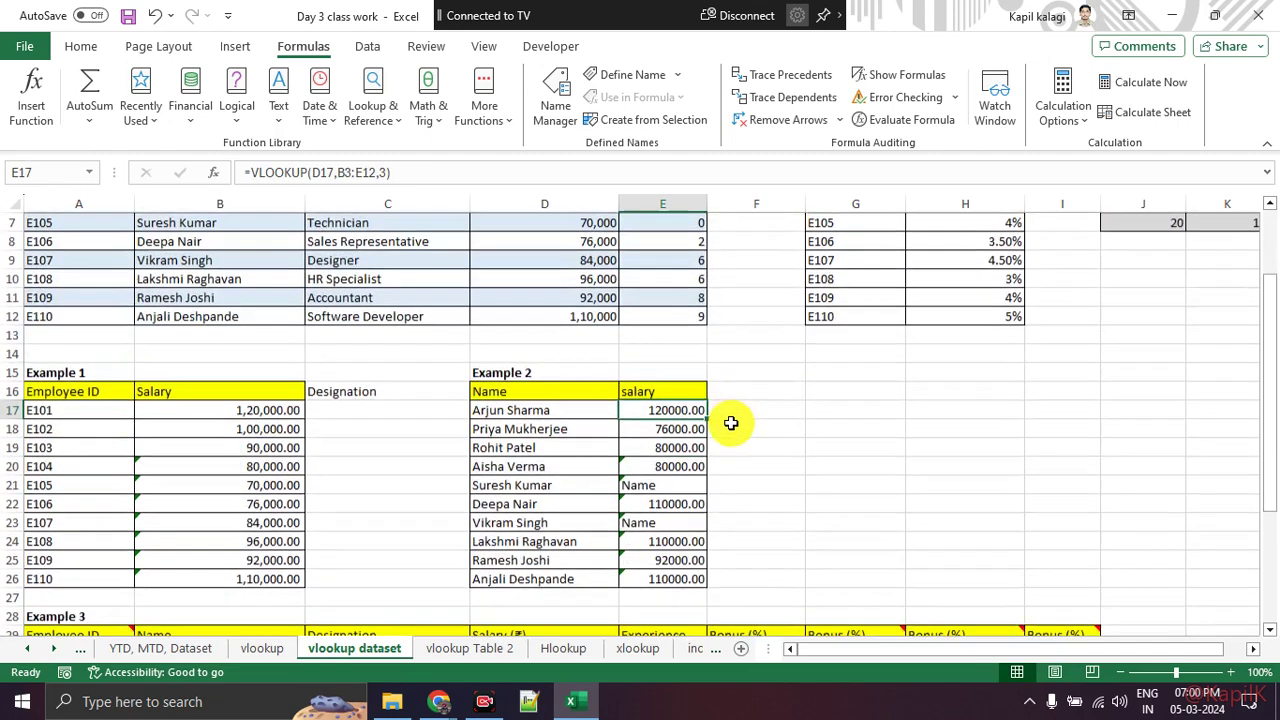
pyautogui.click(668, 579)
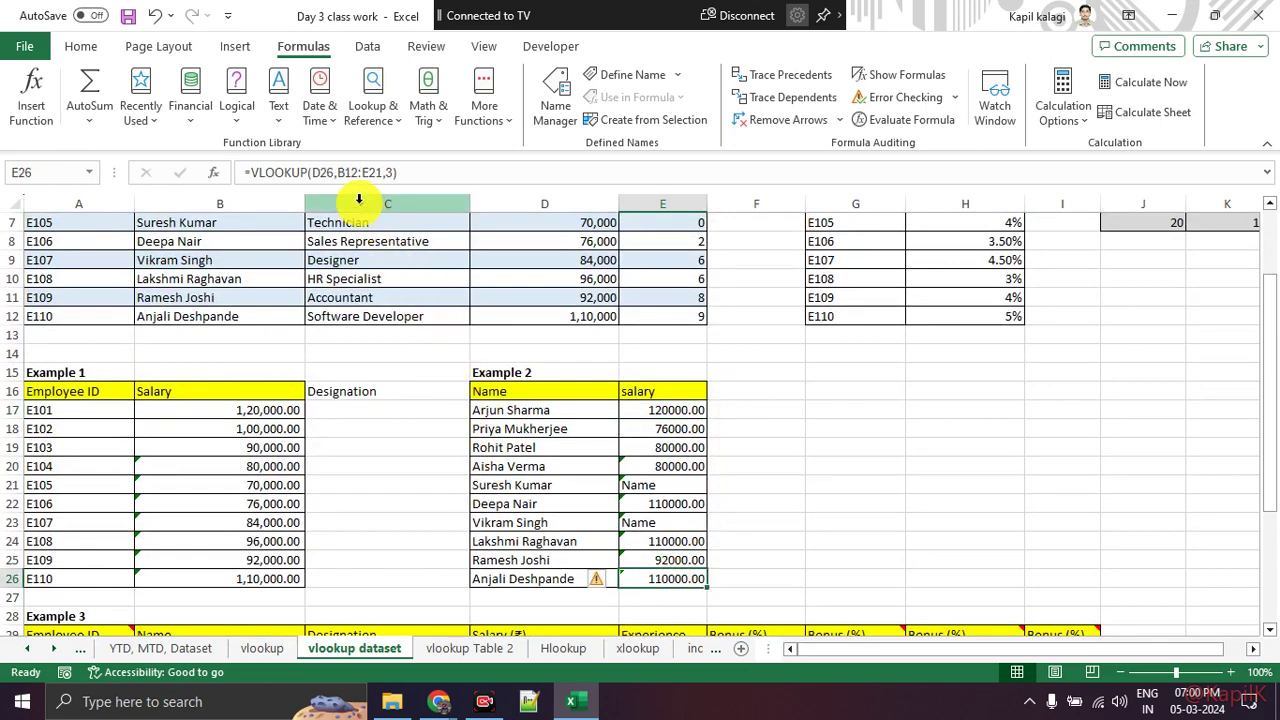
pyautogui.click(348, 172)
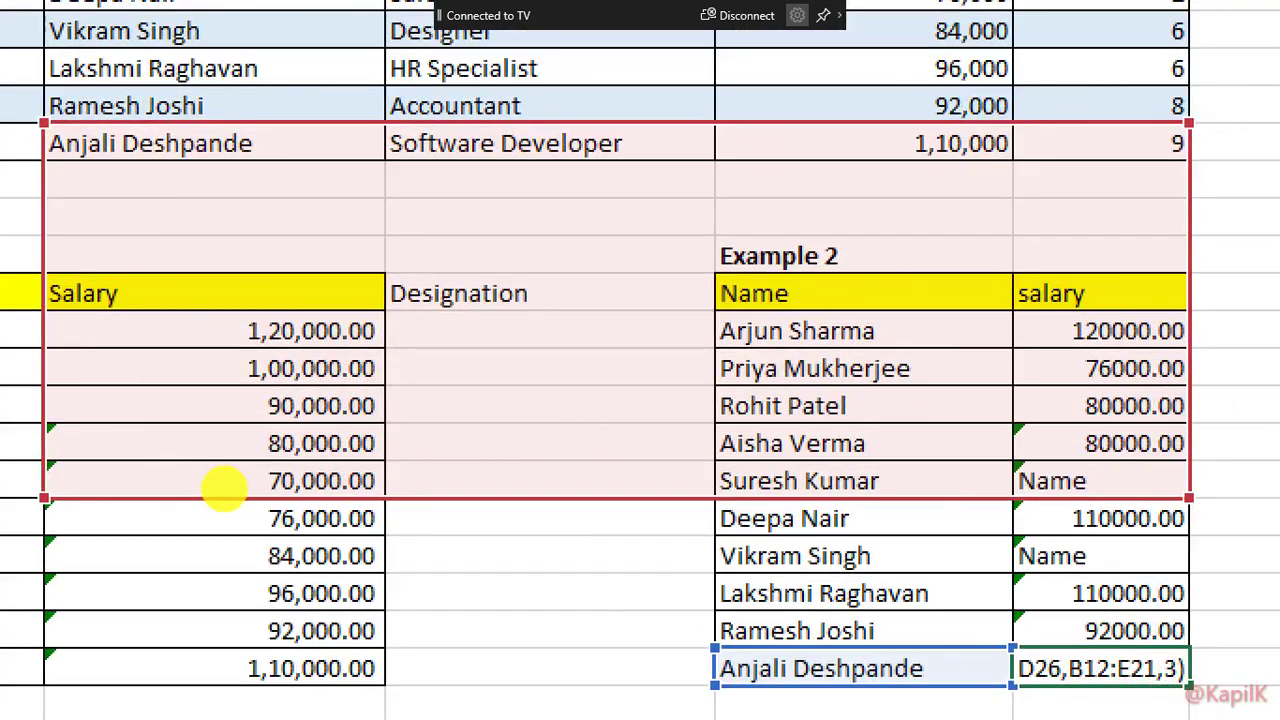
pyautogui.moveTo(88, 124)
pyautogui.mouseDown()
pyautogui.moveTo(642, 532)
pyautogui.moveTo(240, 145)
pyautogui.mouseUp()
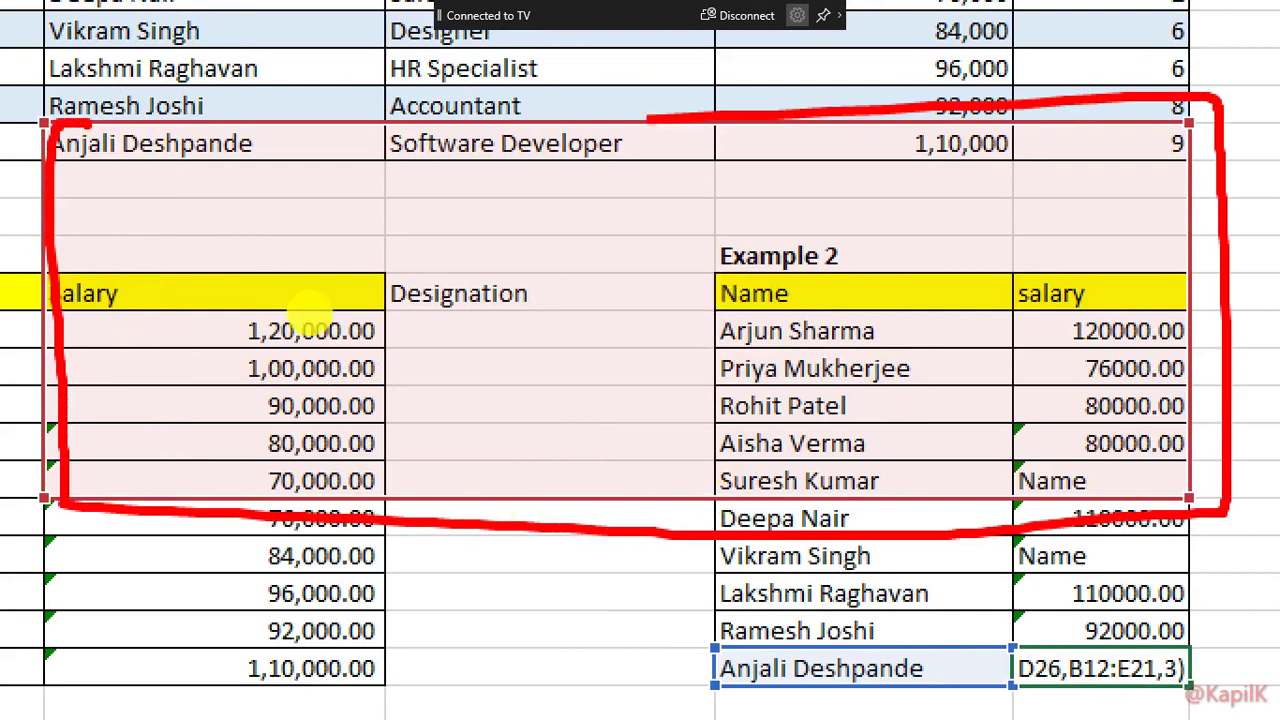
pyautogui.moveTo(130, 185); pyautogui.dragTo(592, 290)
pyautogui.moveTo(514, 362)
pyautogui.mouseDown()
pyautogui.moveTo(749, 403)
pyautogui.moveTo(606, 443)
pyautogui.moveTo(229, 394)
pyautogui.moveTo(172, 366)
pyautogui.mouseUp()
pyautogui.moveTo(118, 240); pyautogui.dragTo(364, 188)
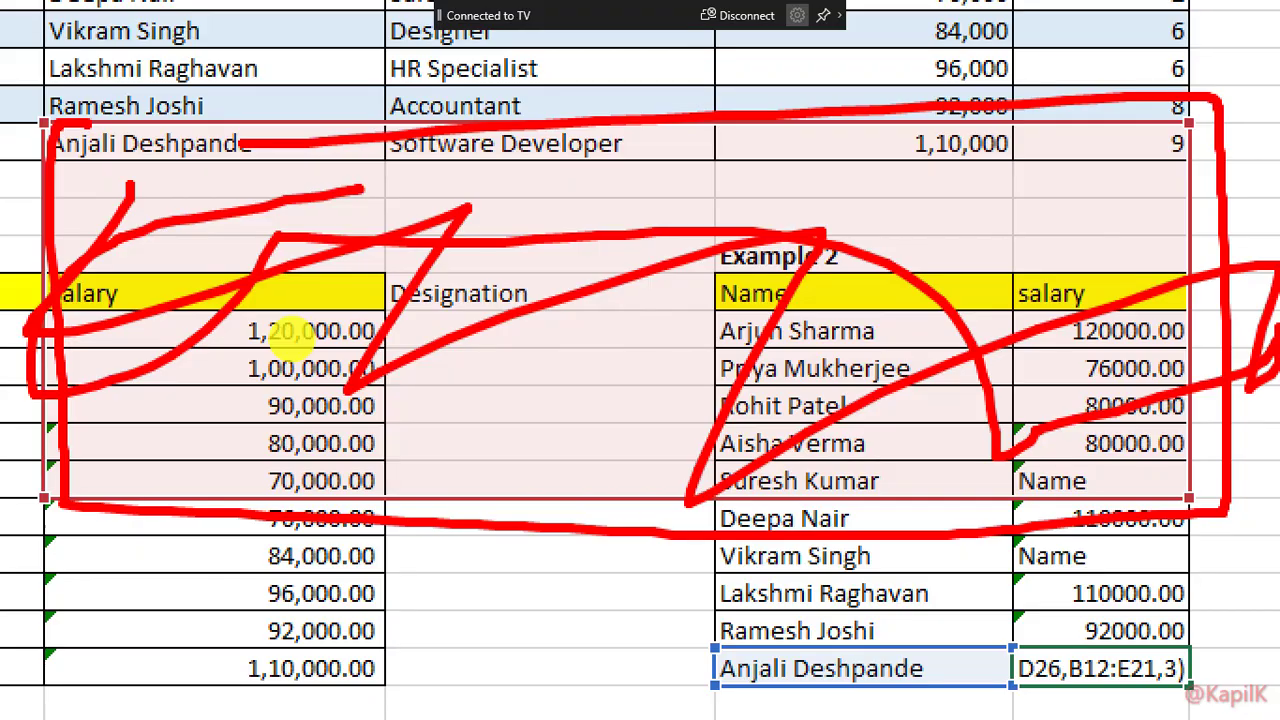
pyautogui.press('Escape')
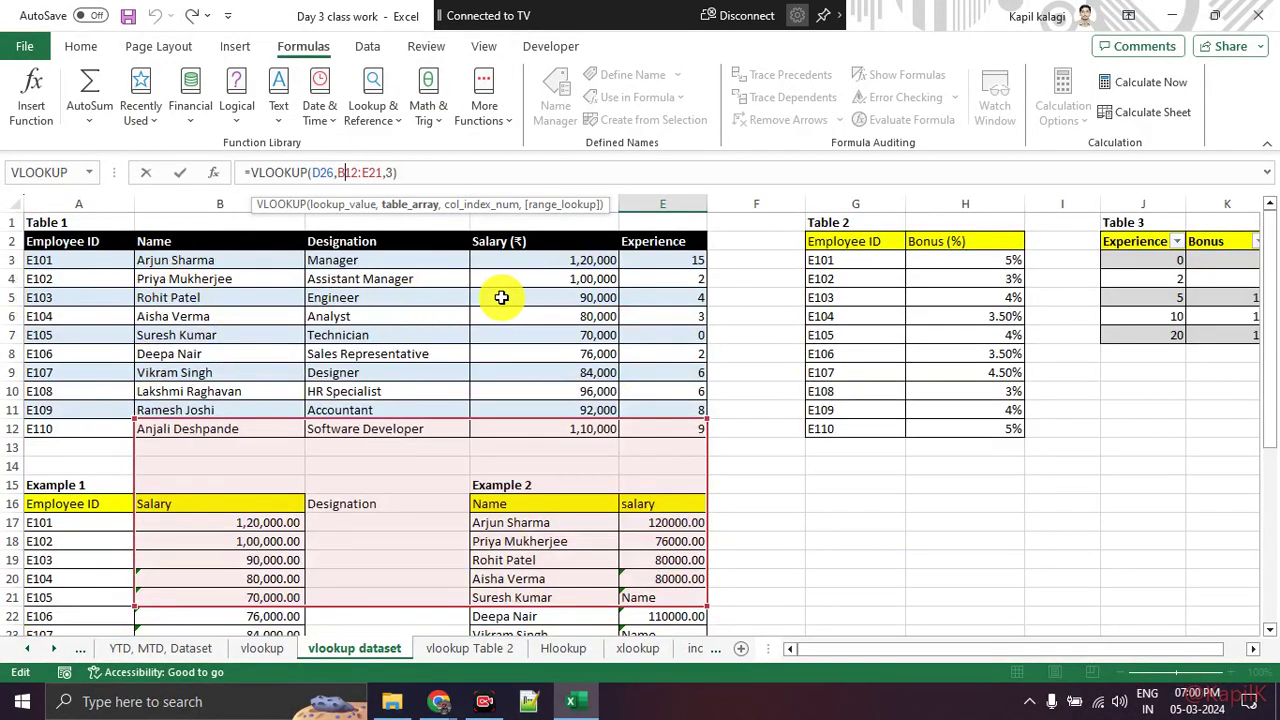
pyautogui.hotkey('ctrl', 'Return')
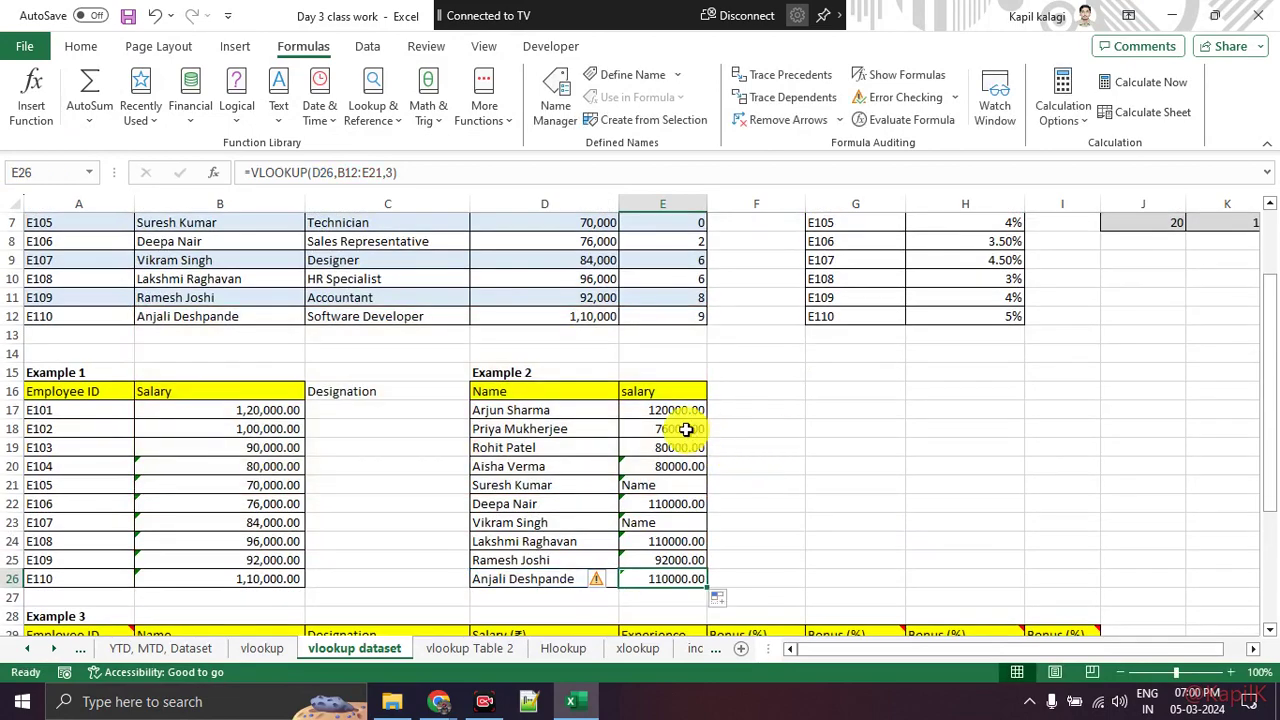
pyautogui.click(674, 410)
pyautogui.scroll(2, 675, 409)
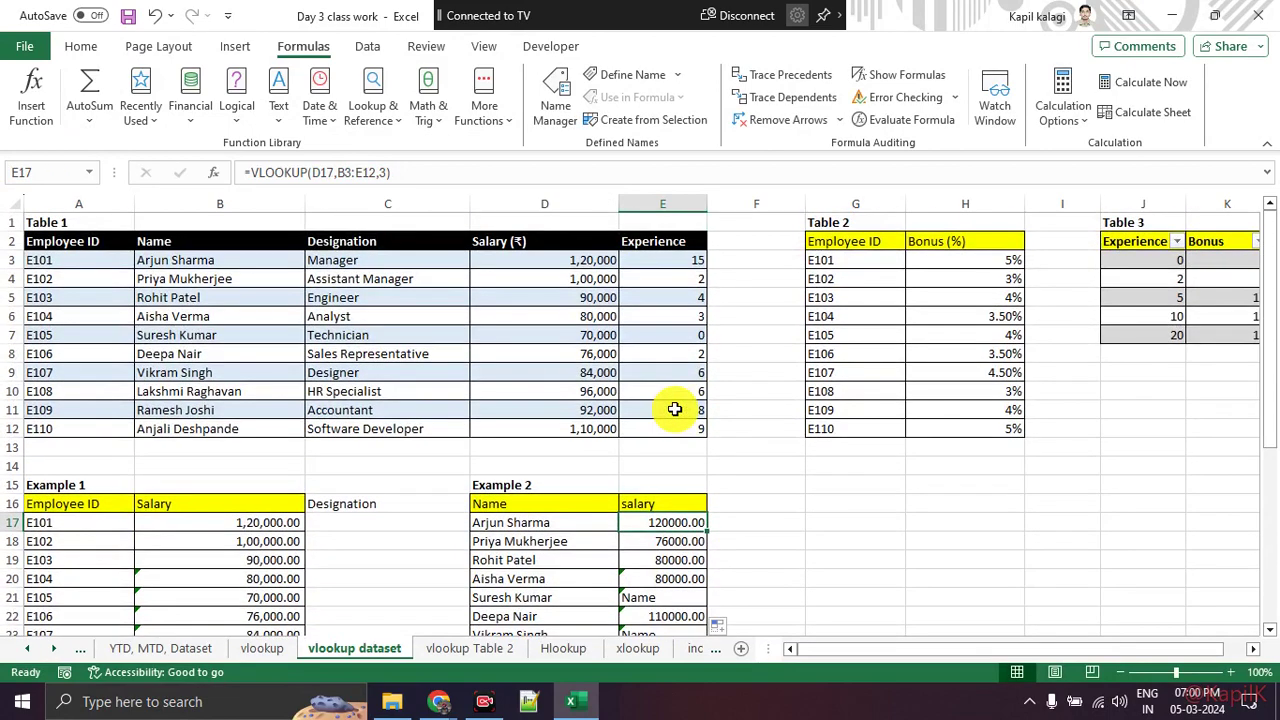
pyautogui.scroll(-2, 675, 409)
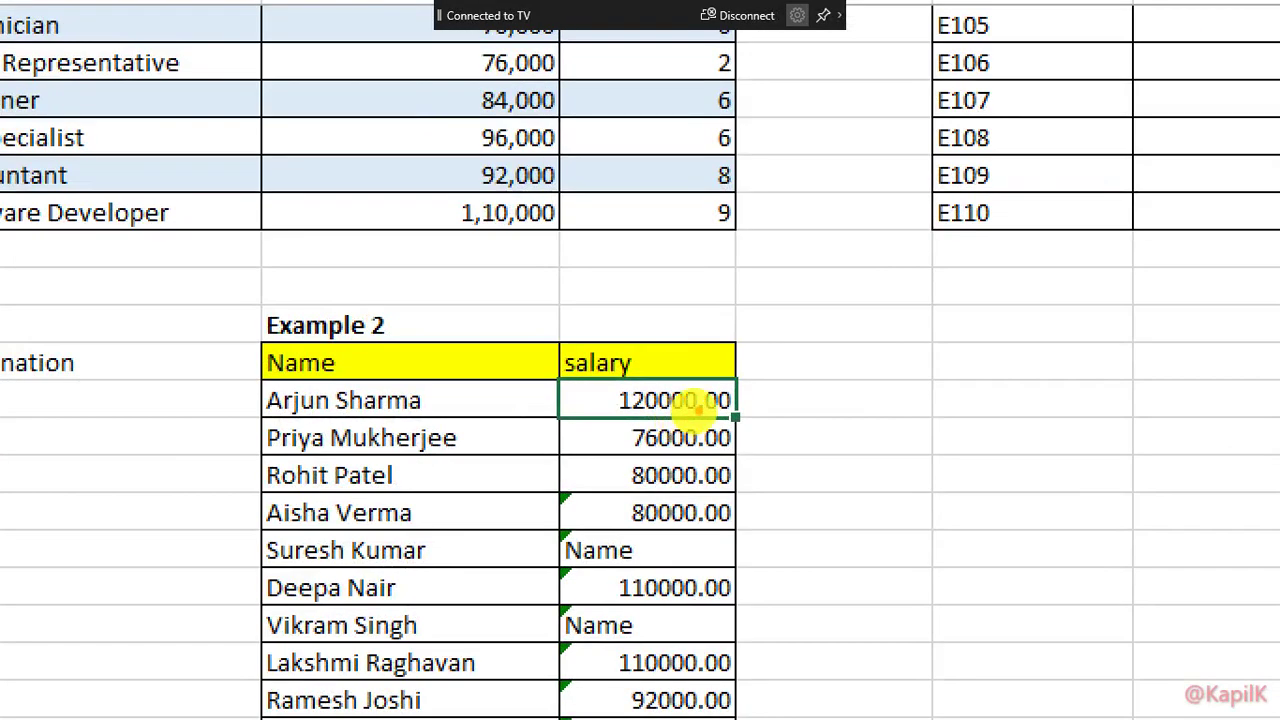
# Step: Reopen E17's VLOOKUP arguments and lock Table_array as $B$3:$E$12 with F4
pyautogui.moveTo(667, 402)
pyautogui.mouseDown()
pyautogui.moveTo(704, 408)
pyautogui.moveTo(671, 398)
pyautogui.mouseUp()
pyautogui.press('Escape')
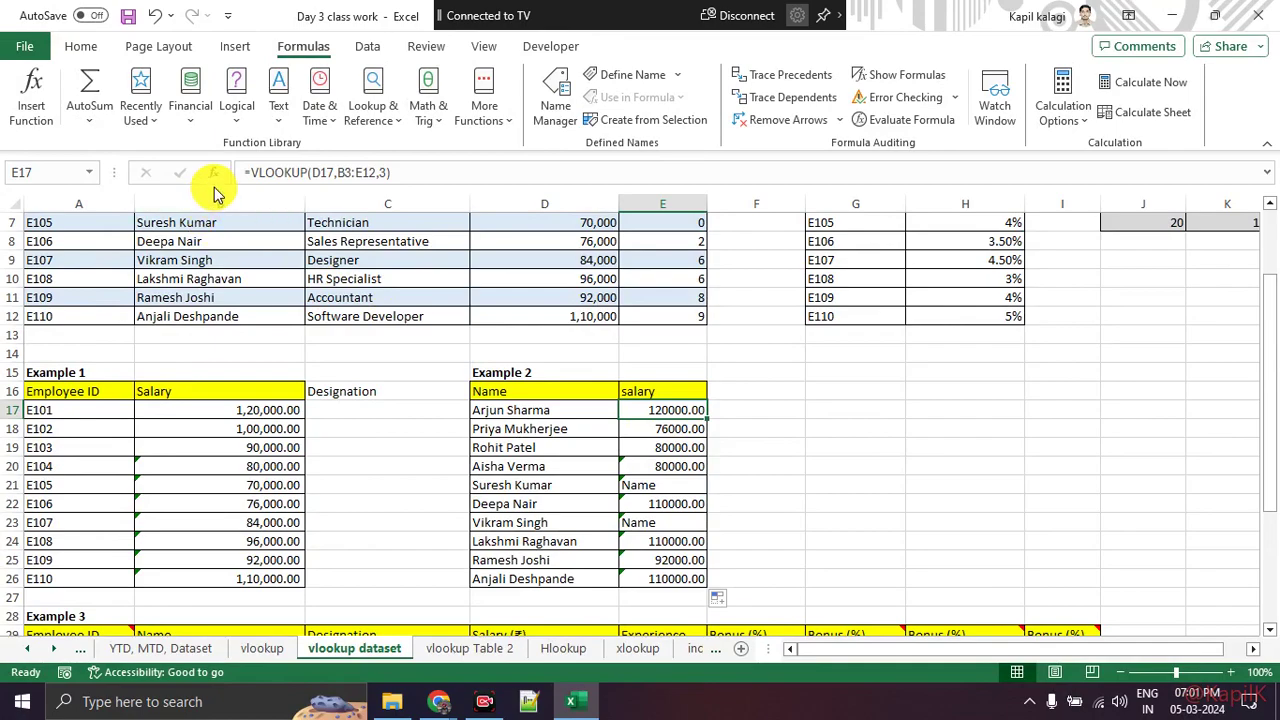
pyautogui.hotkey('ctrl', '1')
pyautogui.moveTo(209, 171)
pyautogui.mouseDown()
pyautogui.moveTo(214, 143)
pyautogui.moveTo(228, 160)
pyautogui.mouseUp()
pyautogui.press('Escape')
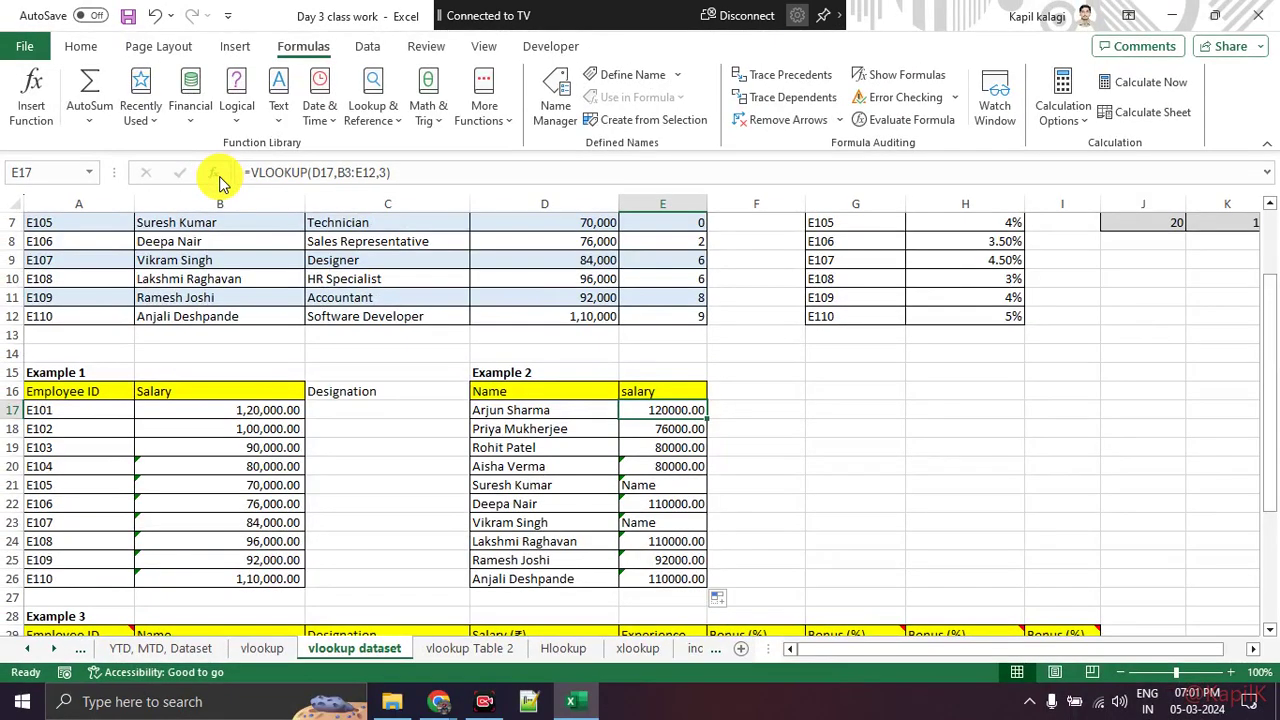
pyautogui.click(214, 173)
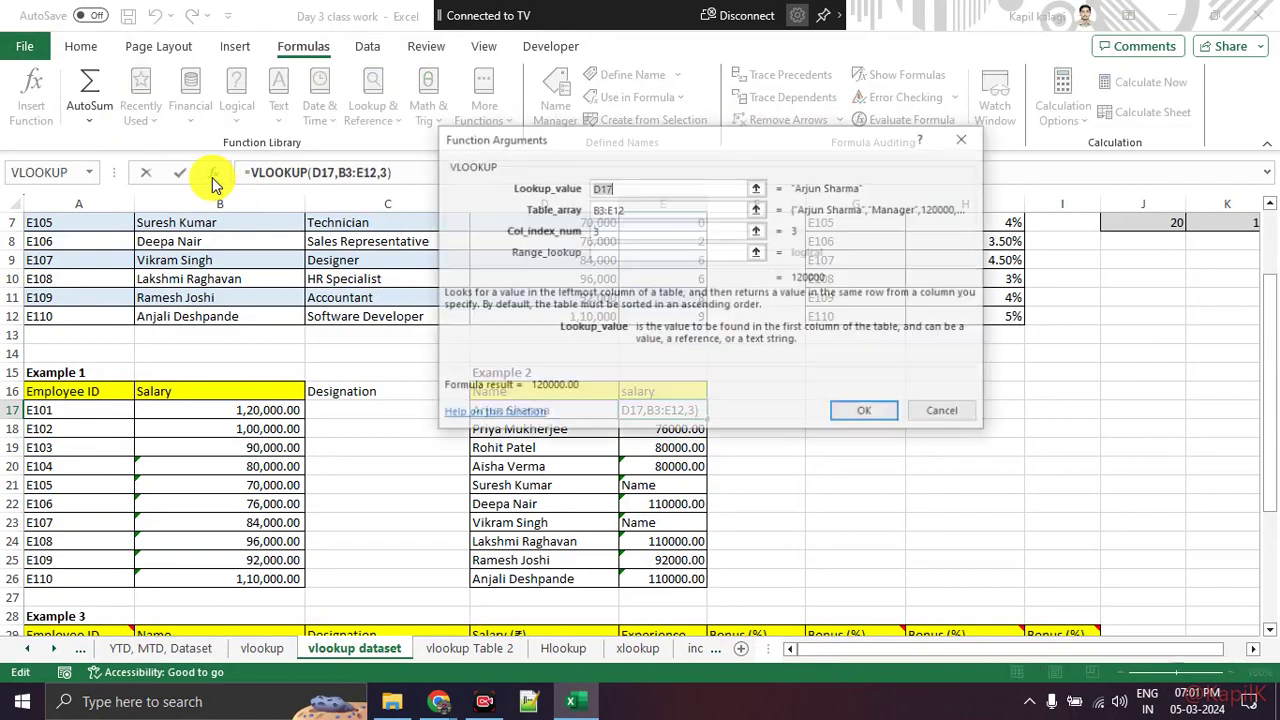
pyautogui.hotkey('ctrl', '1')
pyautogui.moveTo(637, 190); pyautogui.dragTo(630, 220)
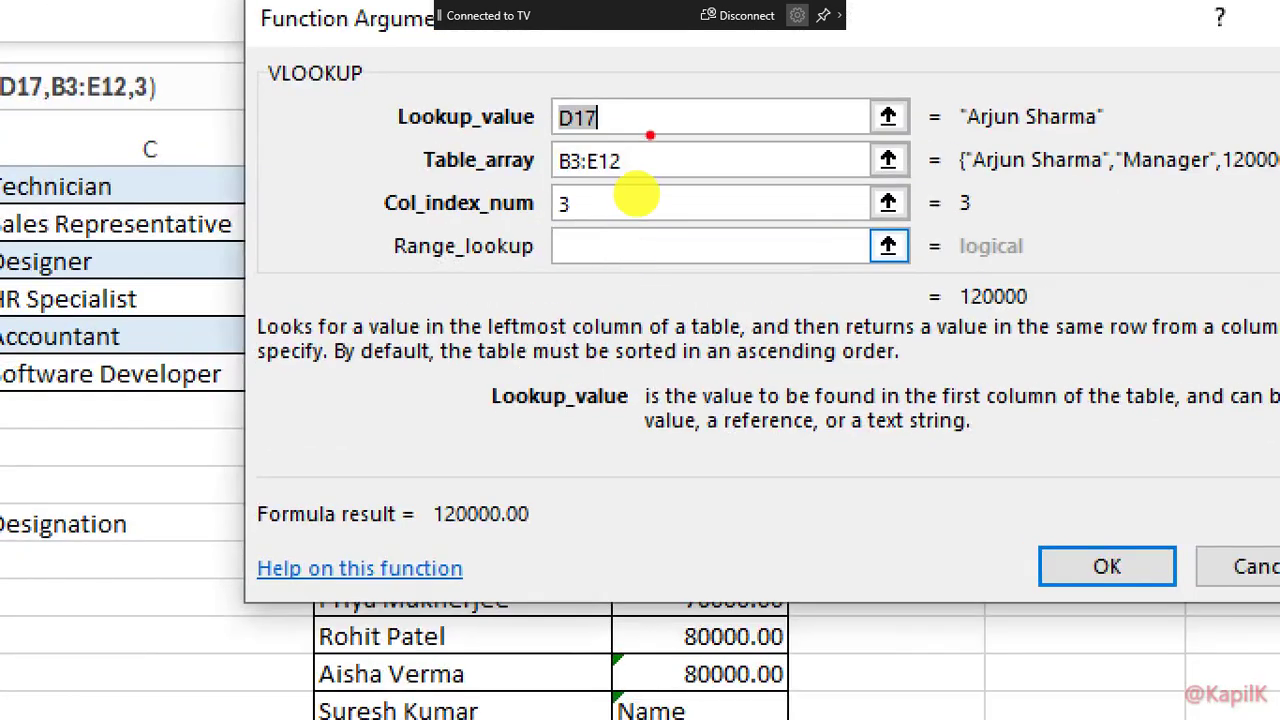
pyautogui.press('Escape')
pyautogui.click(630, 213)
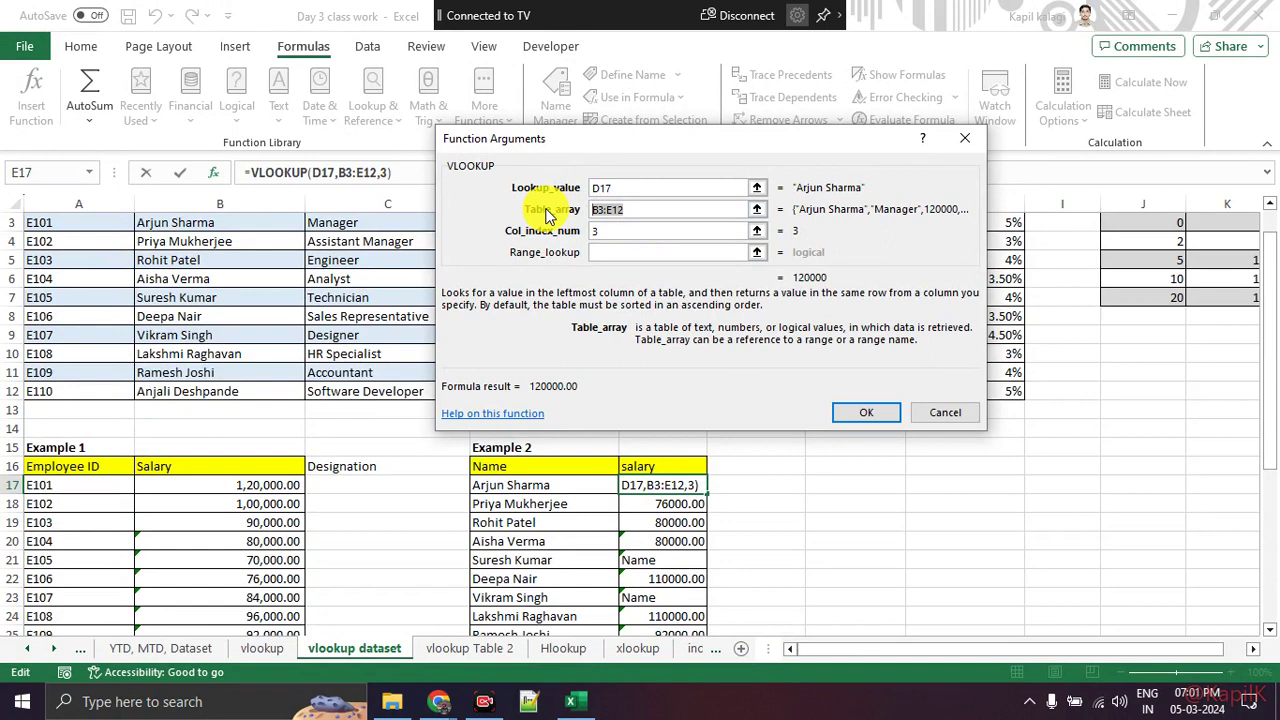
pyautogui.press('F4')
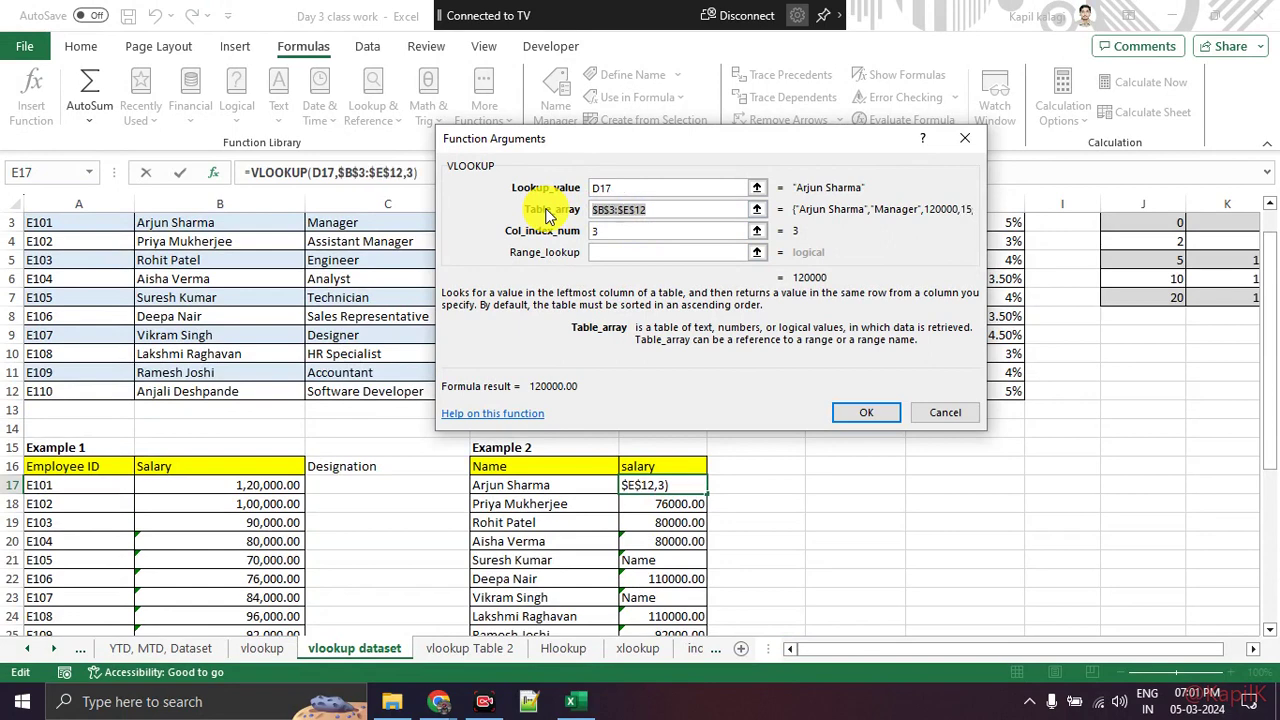
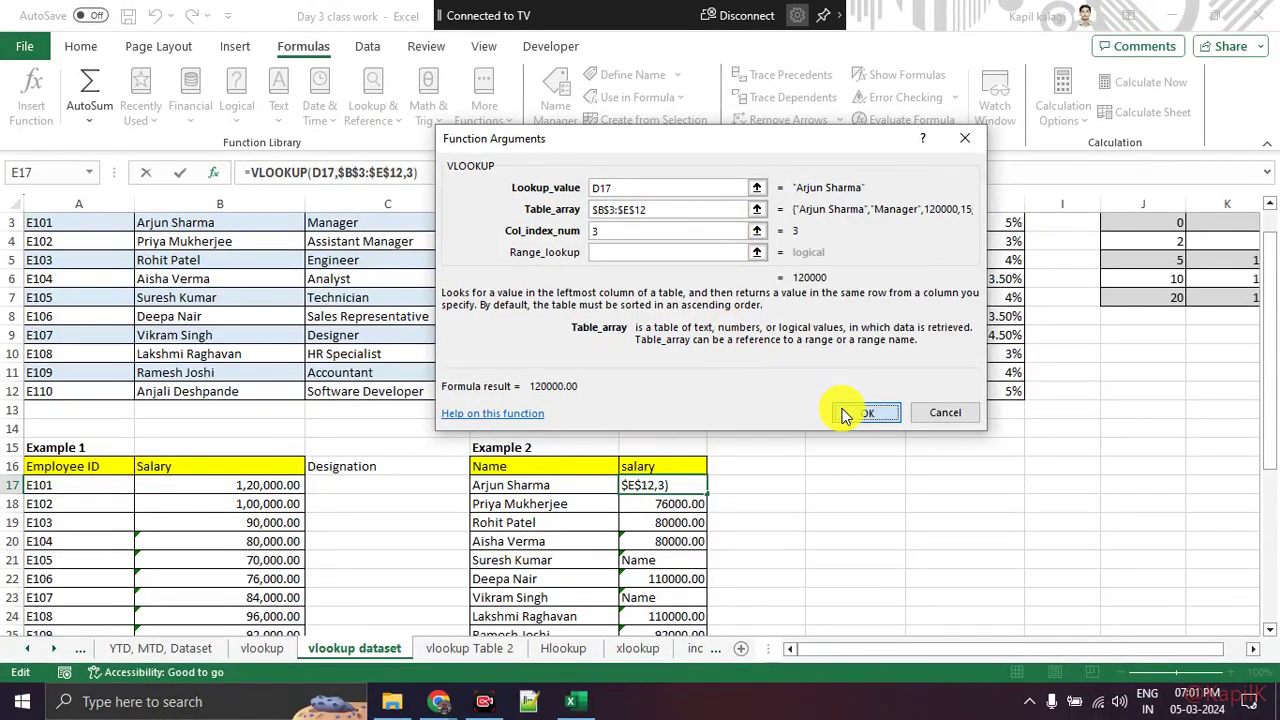
# Step: Confirm E17's VLOOKUP from Table 1 and fill it down through E26
pyautogui.click(866, 412)
pyautogui.scroll(-2, 840, 407)
pyautogui.scroll(-2, 840, 407)
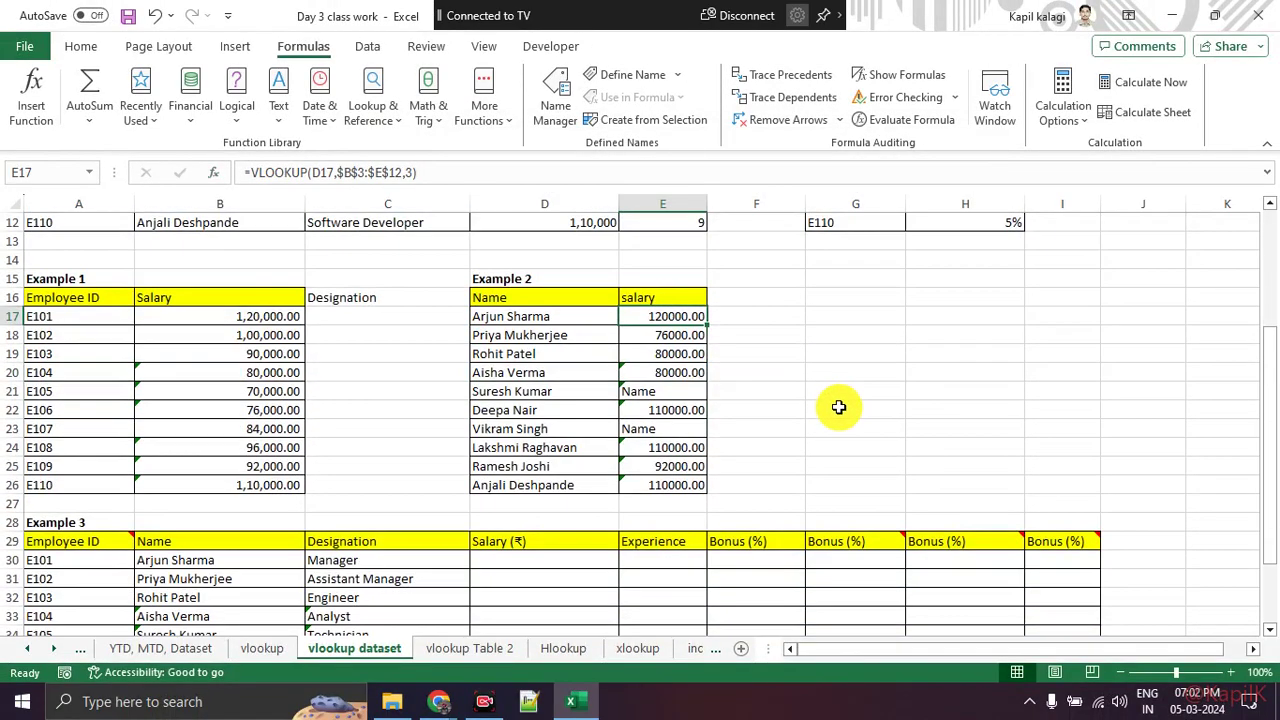
pyautogui.doubleClick(706, 325)
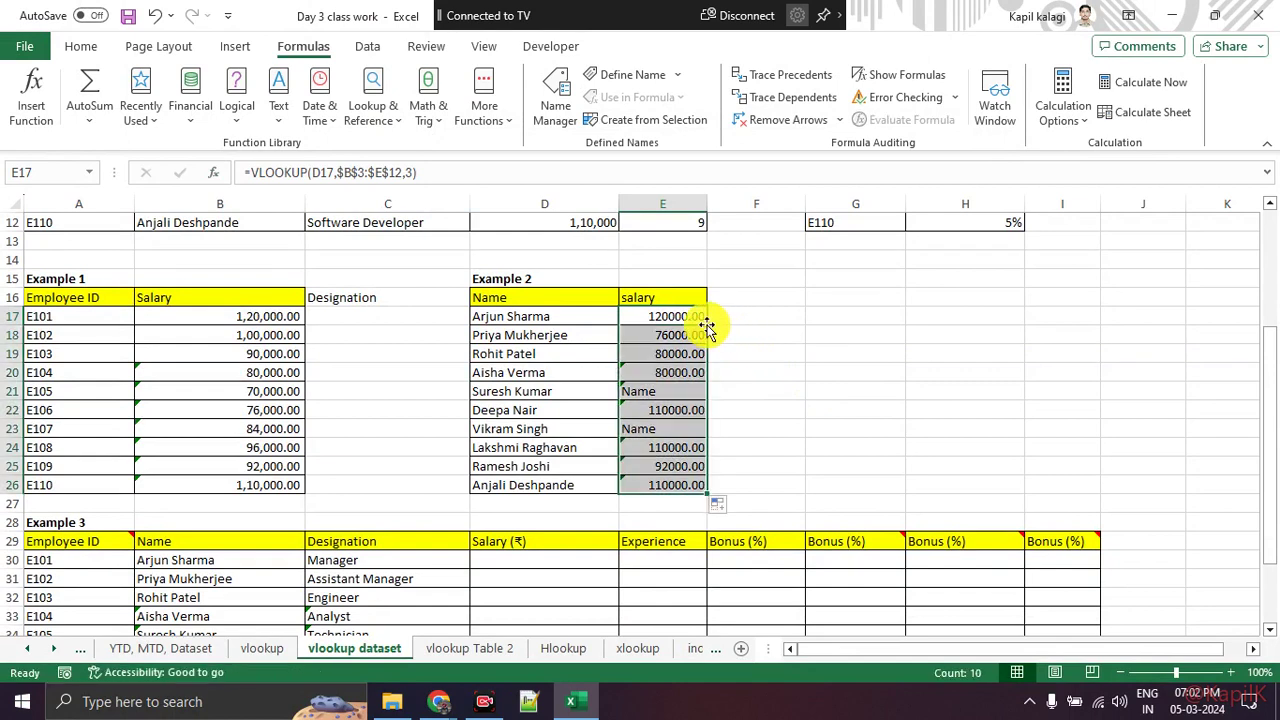
pyautogui.click(888, 372)
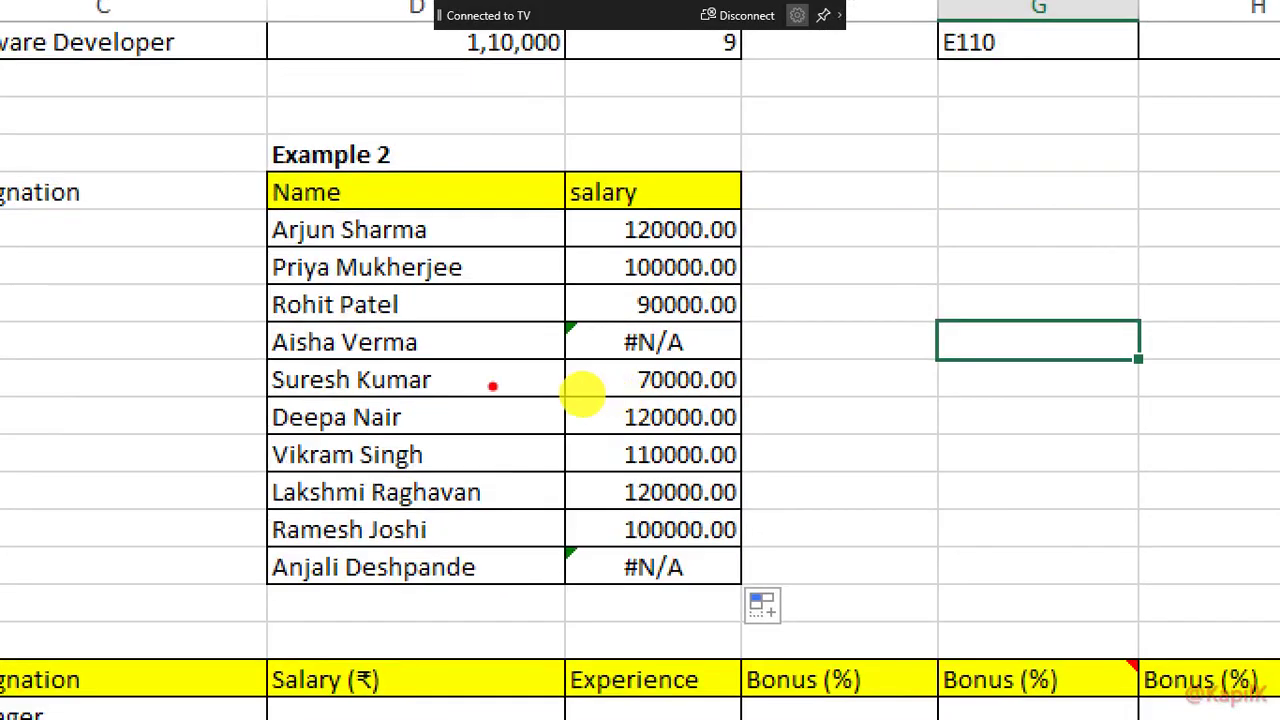
# Step: Mark several Example 2 rows and select E25 to inspect its lookup formula
pyautogui.moveTo(500, 410); pyautogui.dragTo(606, 414)
pyautogui.moveTo(490, 461); pyautogui.dragTo(600, 462)
pyautogui.moveTo(506, 508); pyautogui.dragTo(590, 508)
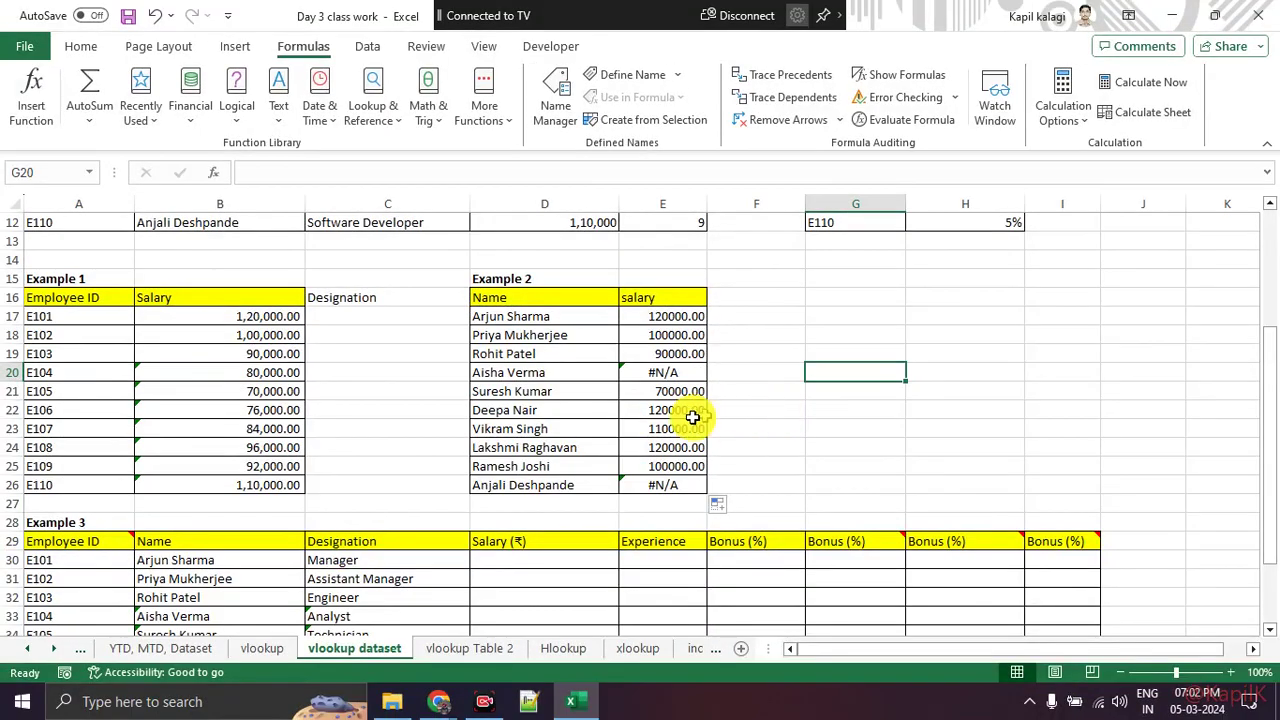
pyautogui.click(660, 468)
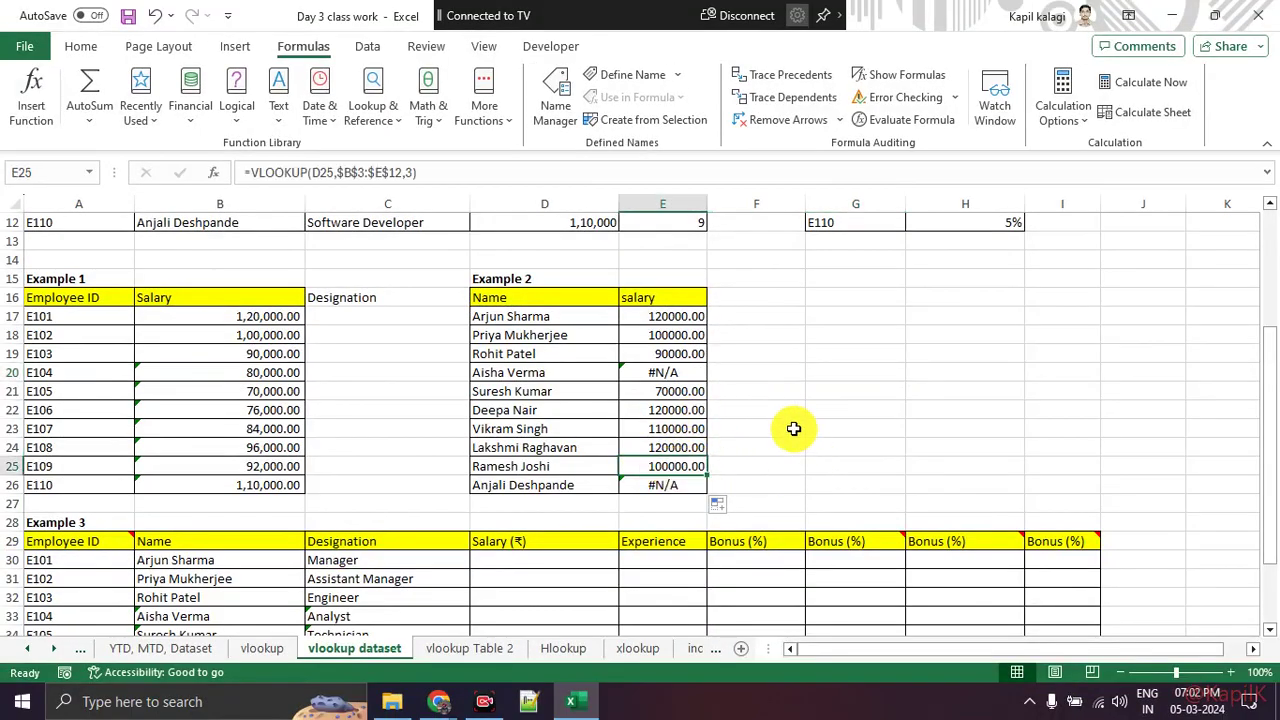
pyautogui.click(358, 172)
pyautogui.scroll(3, 412, 390)
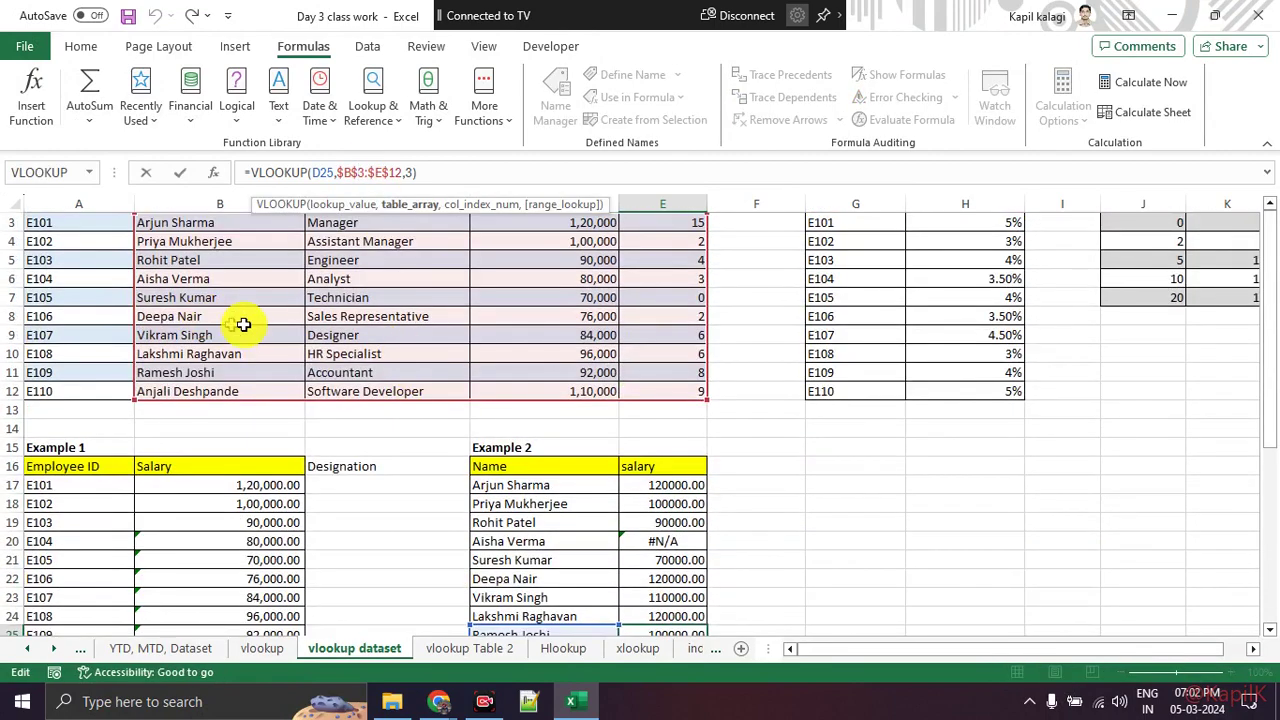
pyautogui.scroll(-1, 418, 390)
pyautogui.scroll(2, 418, 390)
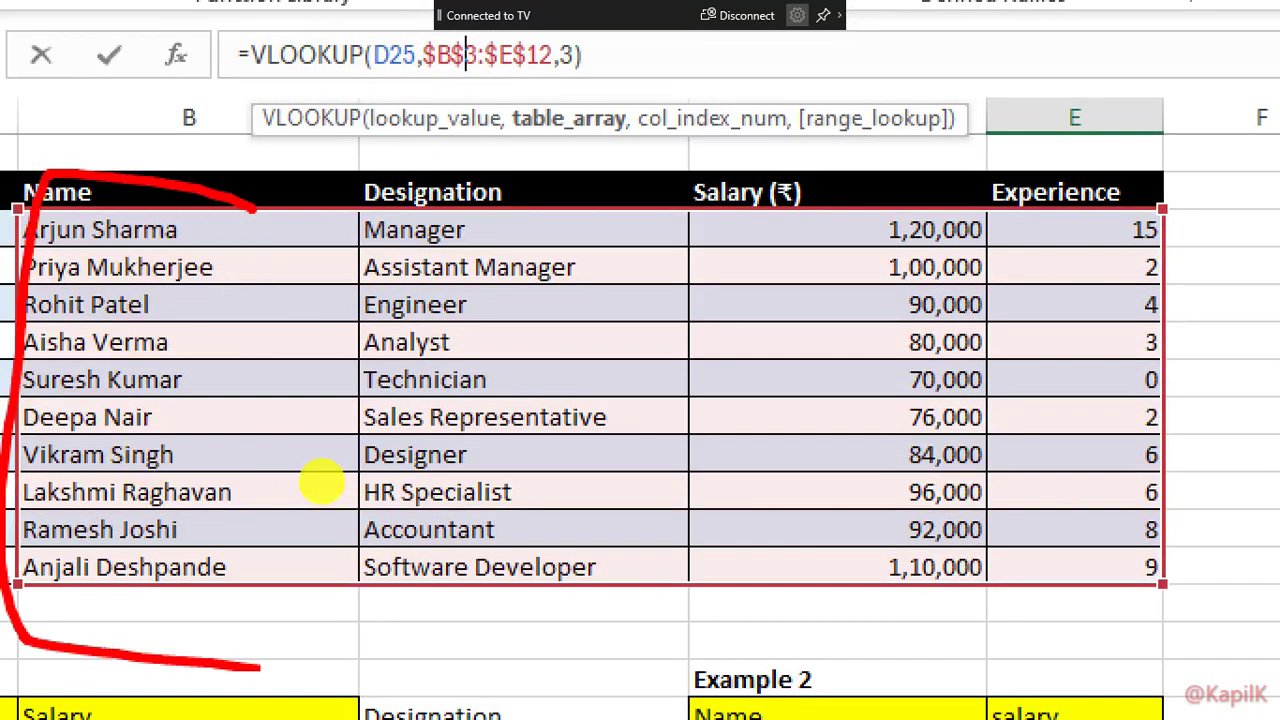
pyautogui.moveTo(320, 484); pyautogui.dragTo(531, 300)
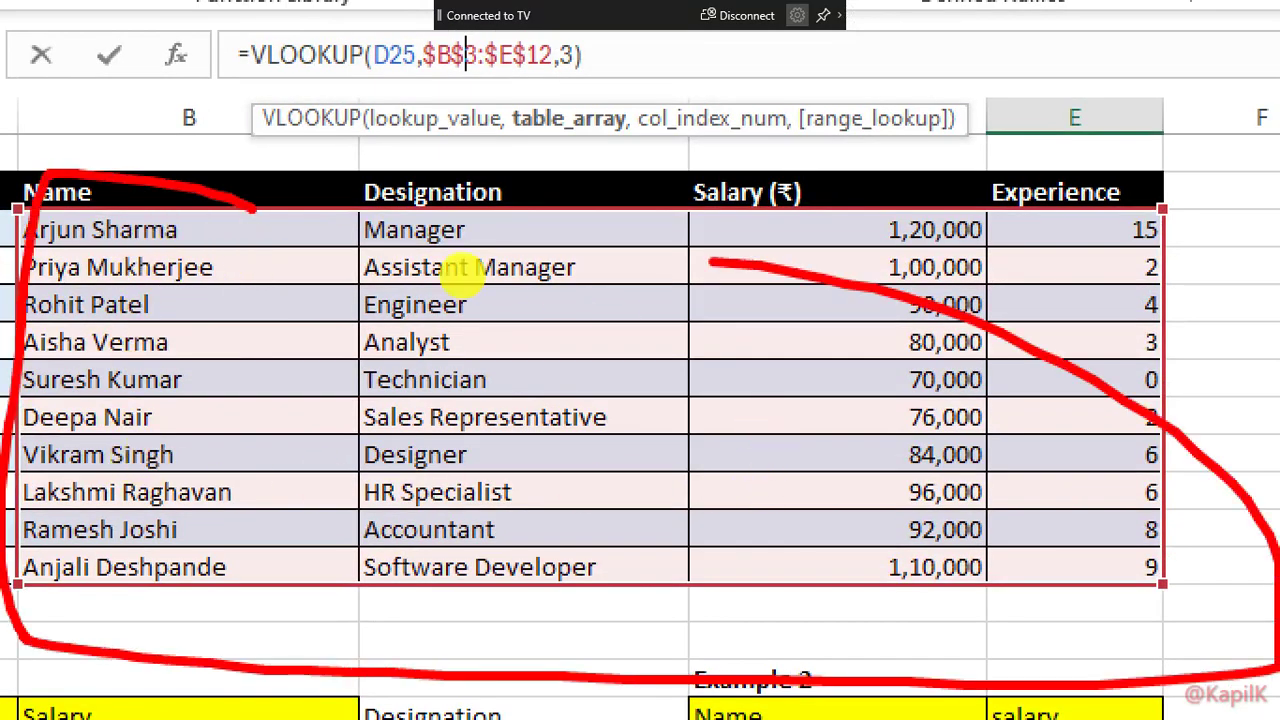
pyautogui.press('Escape')
pyautogui.scroll(-2, 580, 440)
pyautogui.press('Escape')
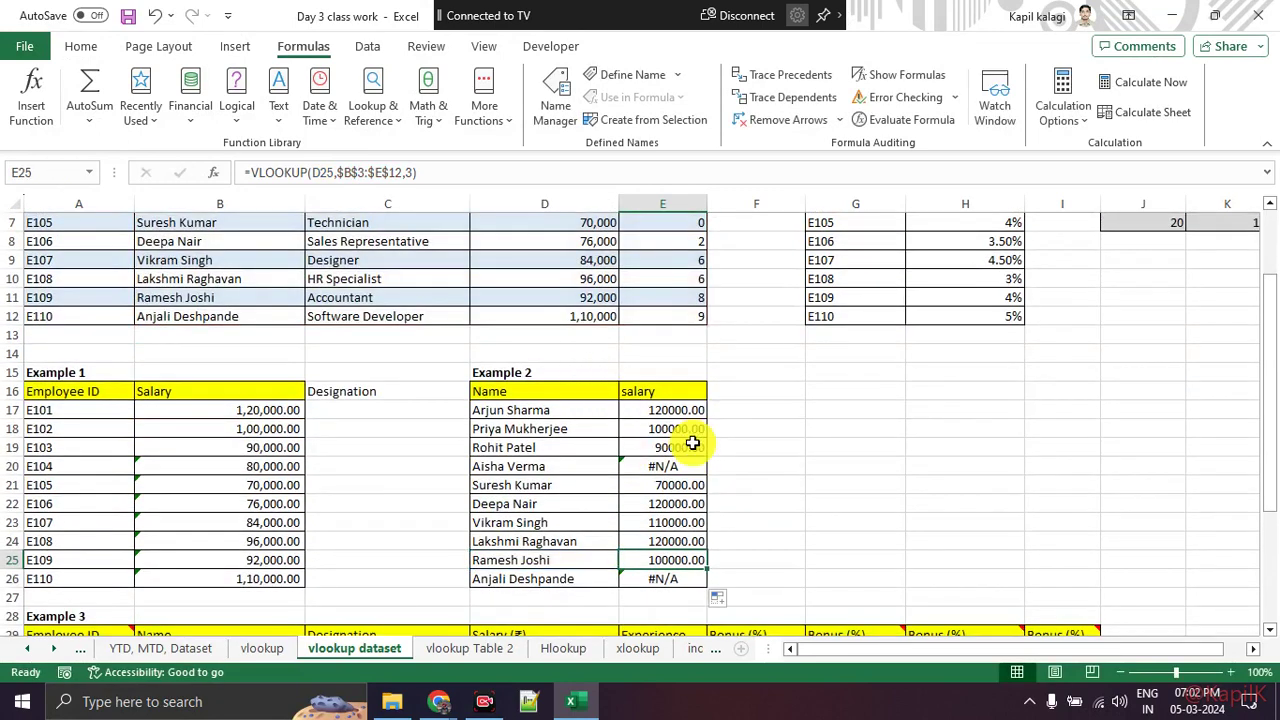
pyautogui.click(549, 449)
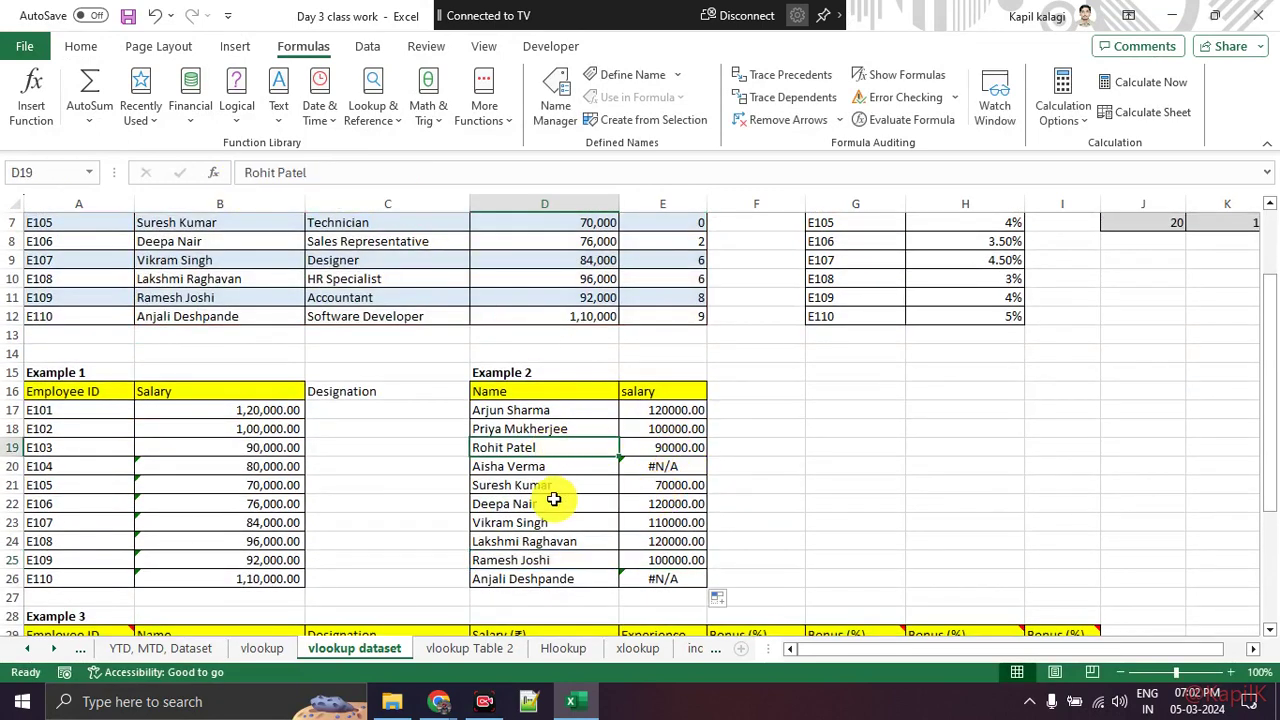
pyautogui.click(552, 503)
pyautogui.click(636, 505)
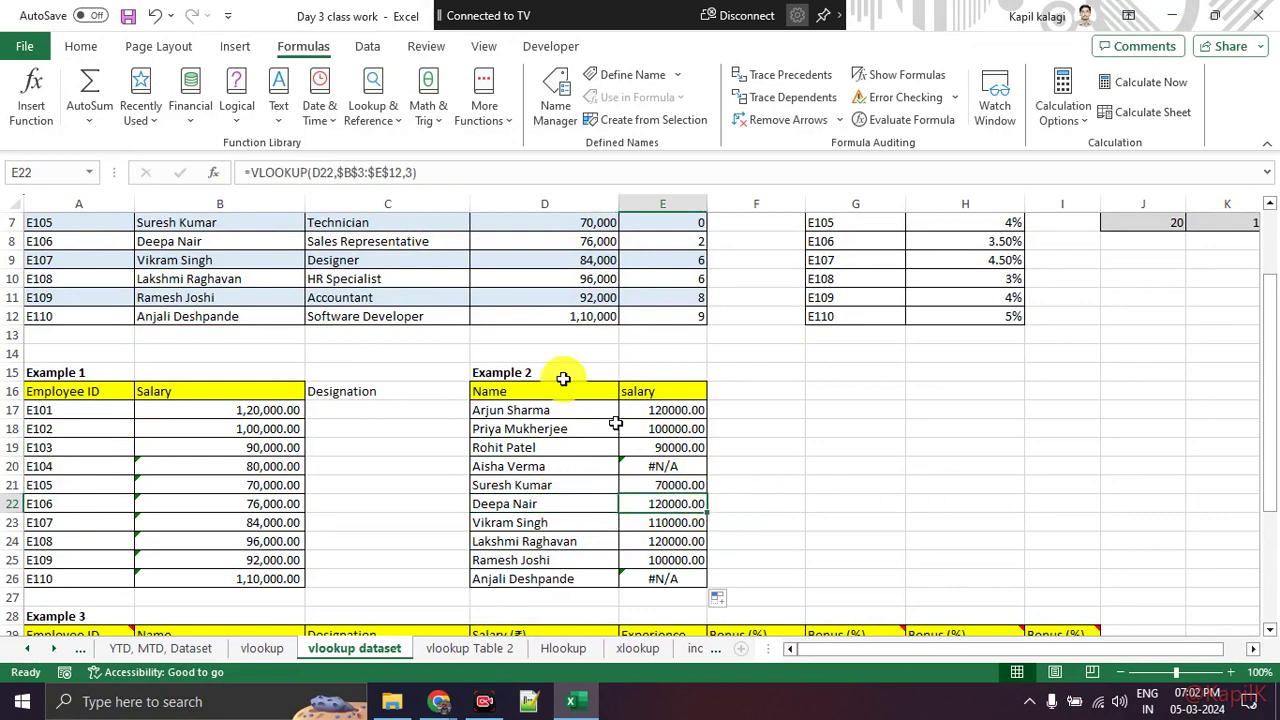
pyautogui.click(348, 172)
pyautogui.scroll(2, 418, 410)
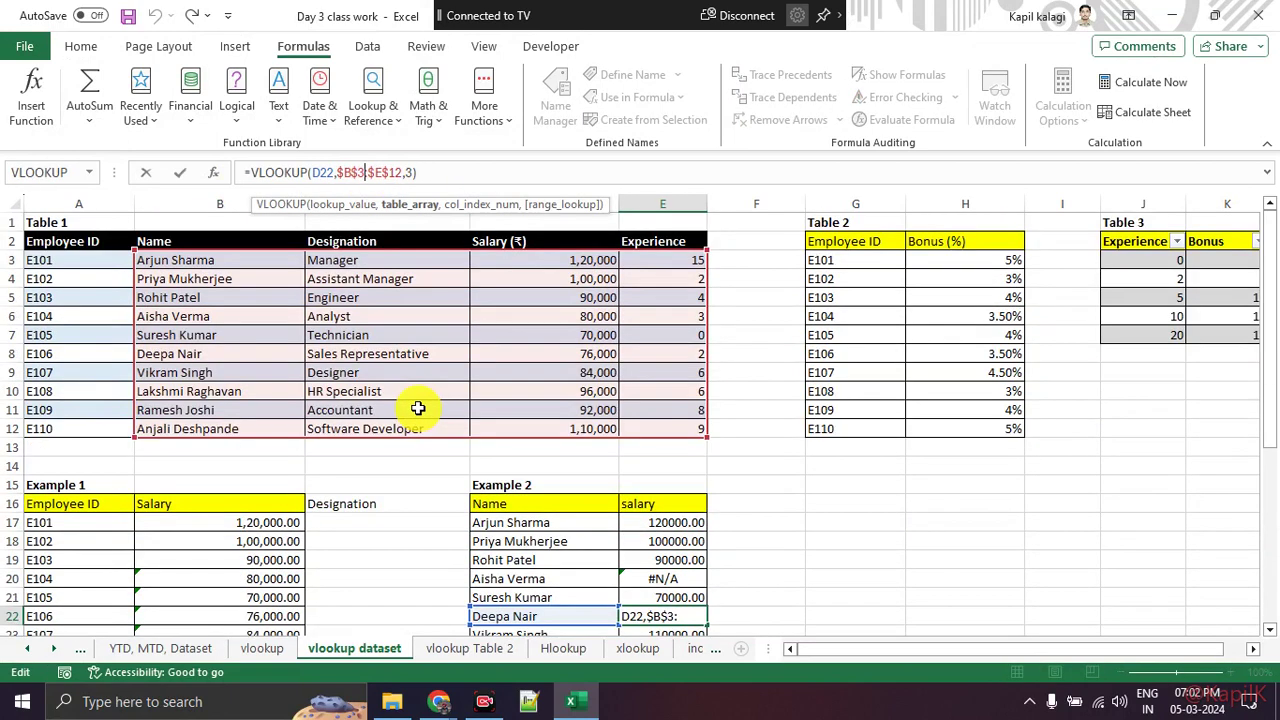
pyautogui.scroll(-2, 486, 414)
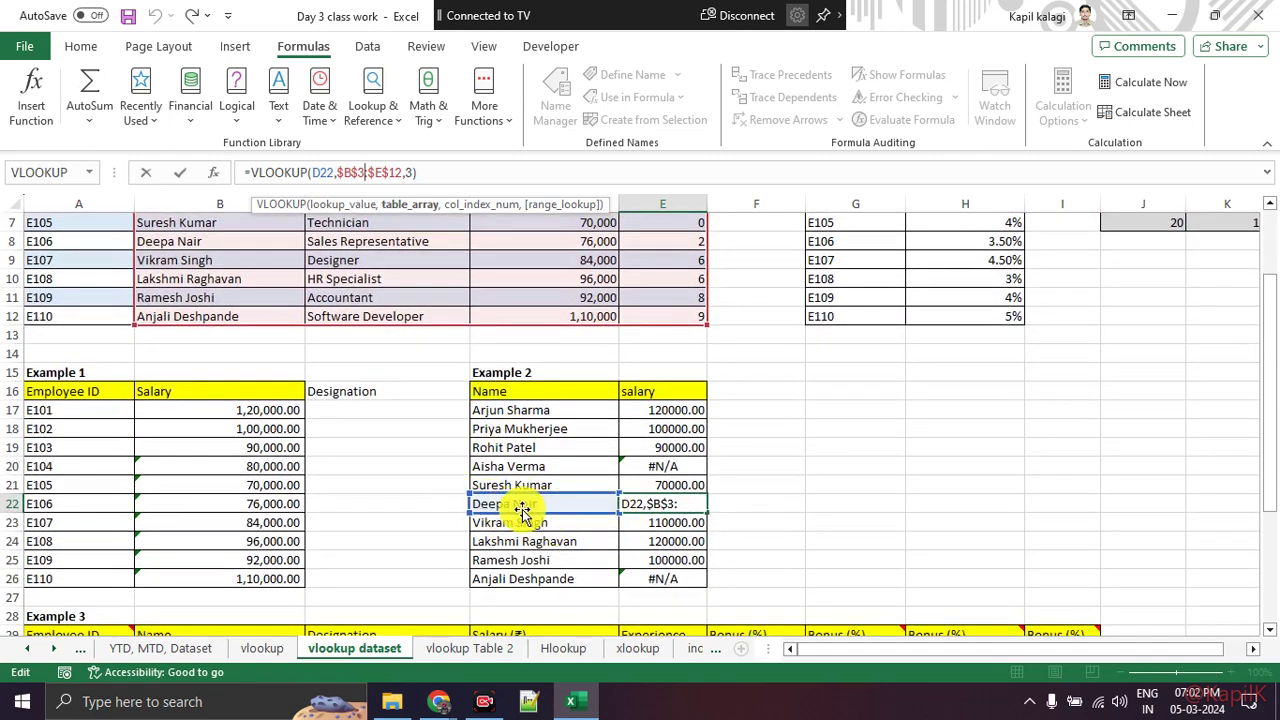
pyautogui.hotkey('ctrl', 'Return')
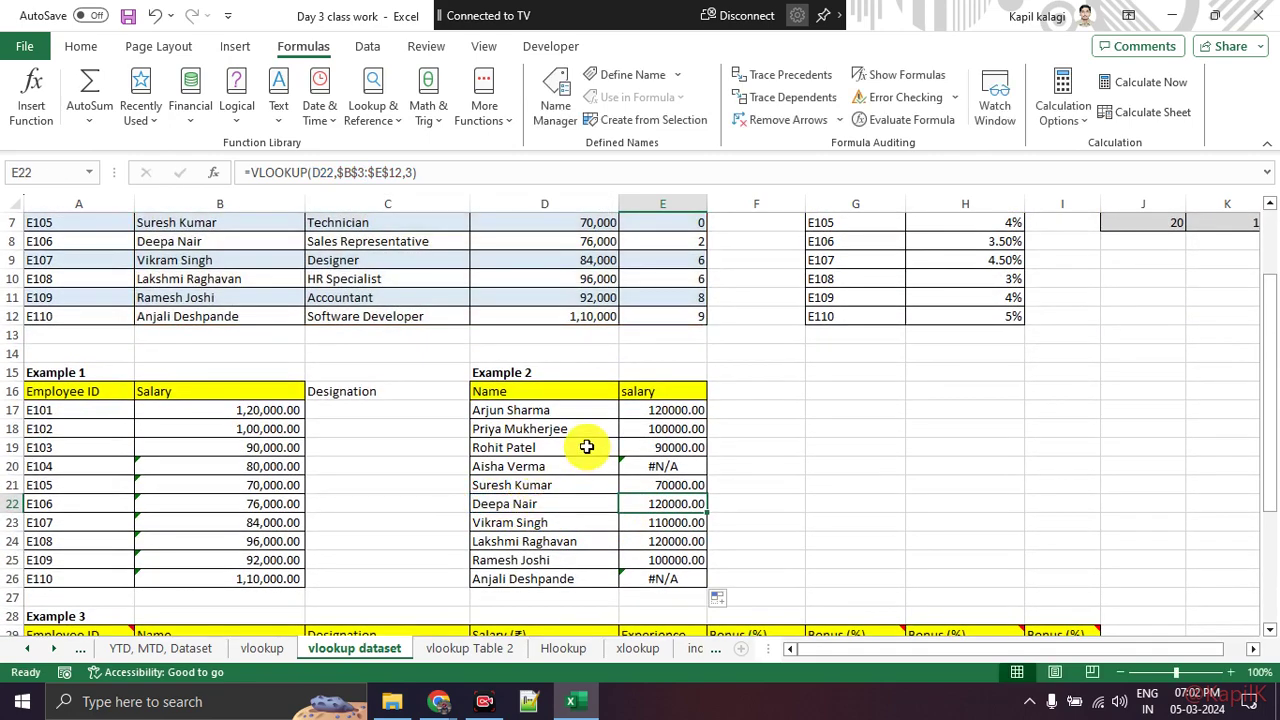
pyautogui.scroll(2, 600, 428)
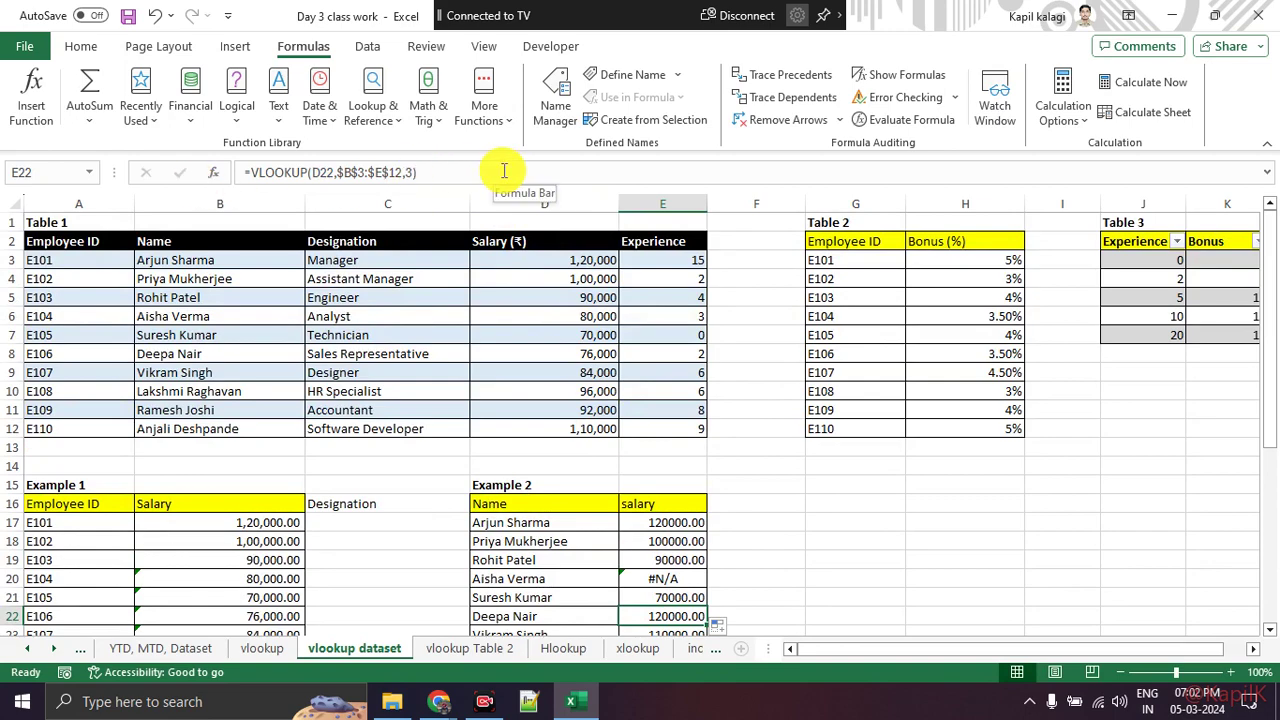
pyautogui.scroll(-2, 749, 274)
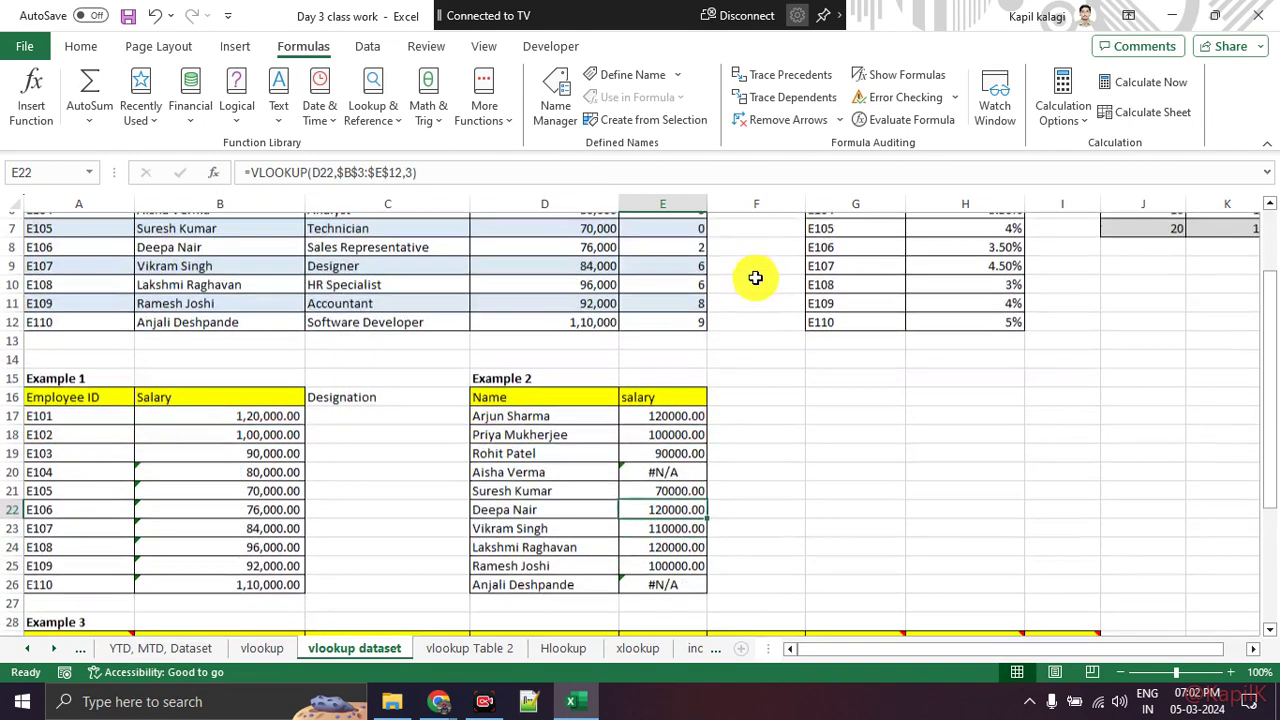
pyautogui.click(600, 558)
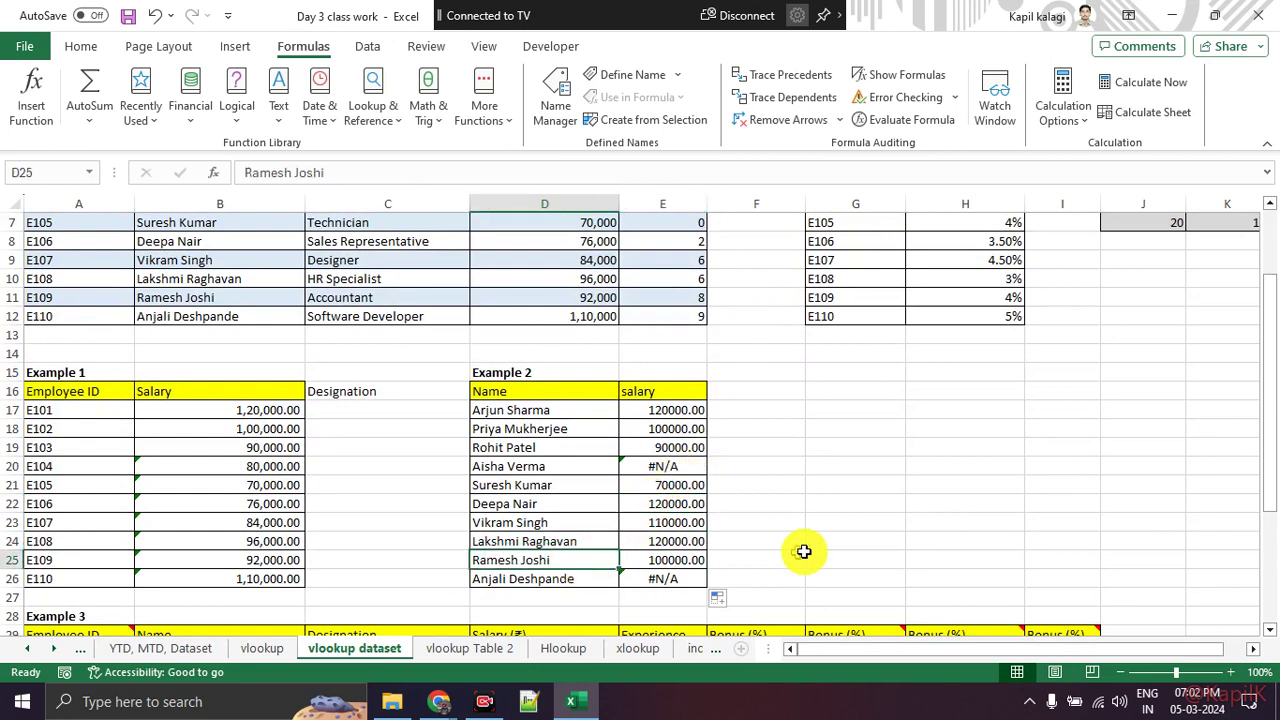
pyautogui.click(695, 560)
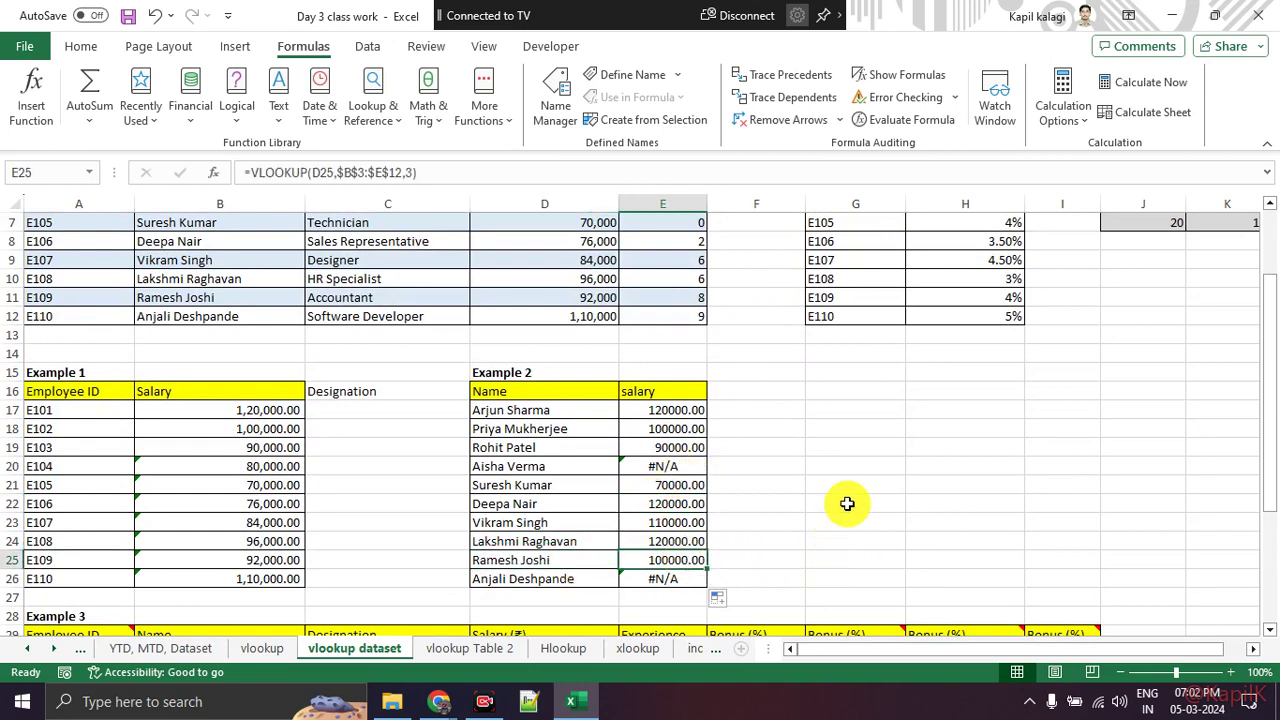
pyautogui.moveTo(226, 300); pyautogui.dragTo(511, 300)
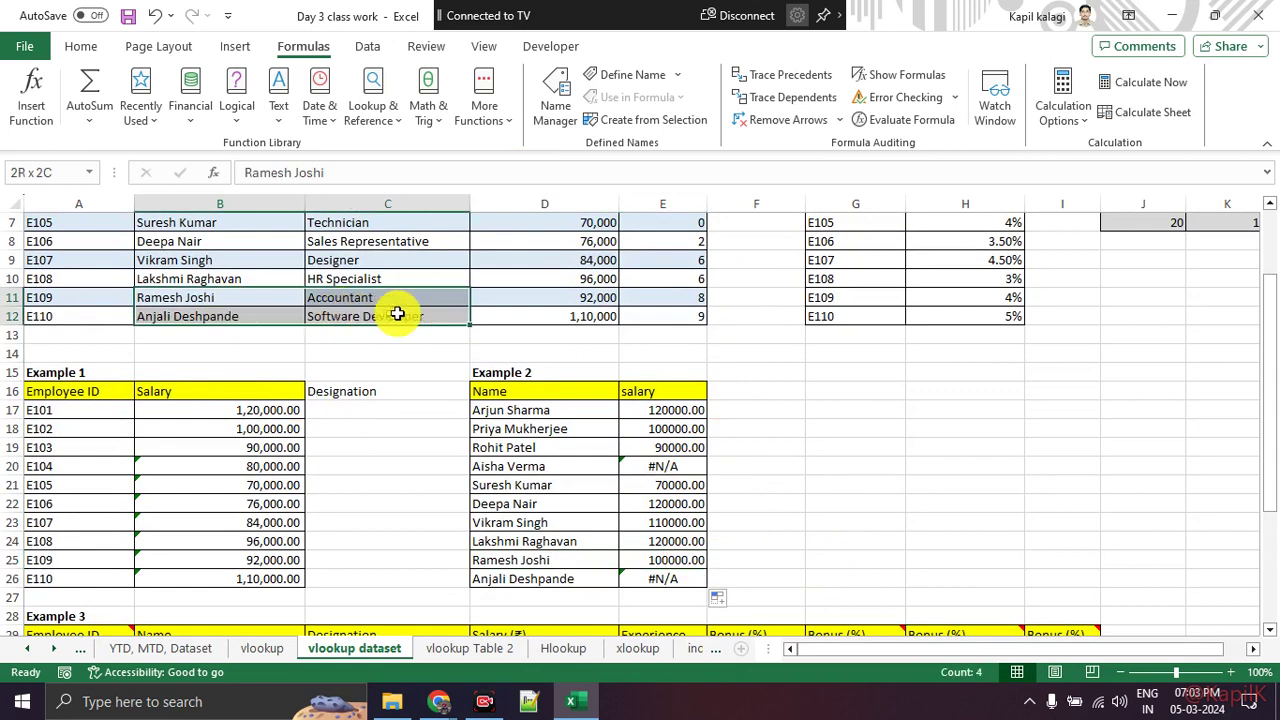
pyautogui.moveTo(560, 560); pyautogui.dragTo(660, 545)
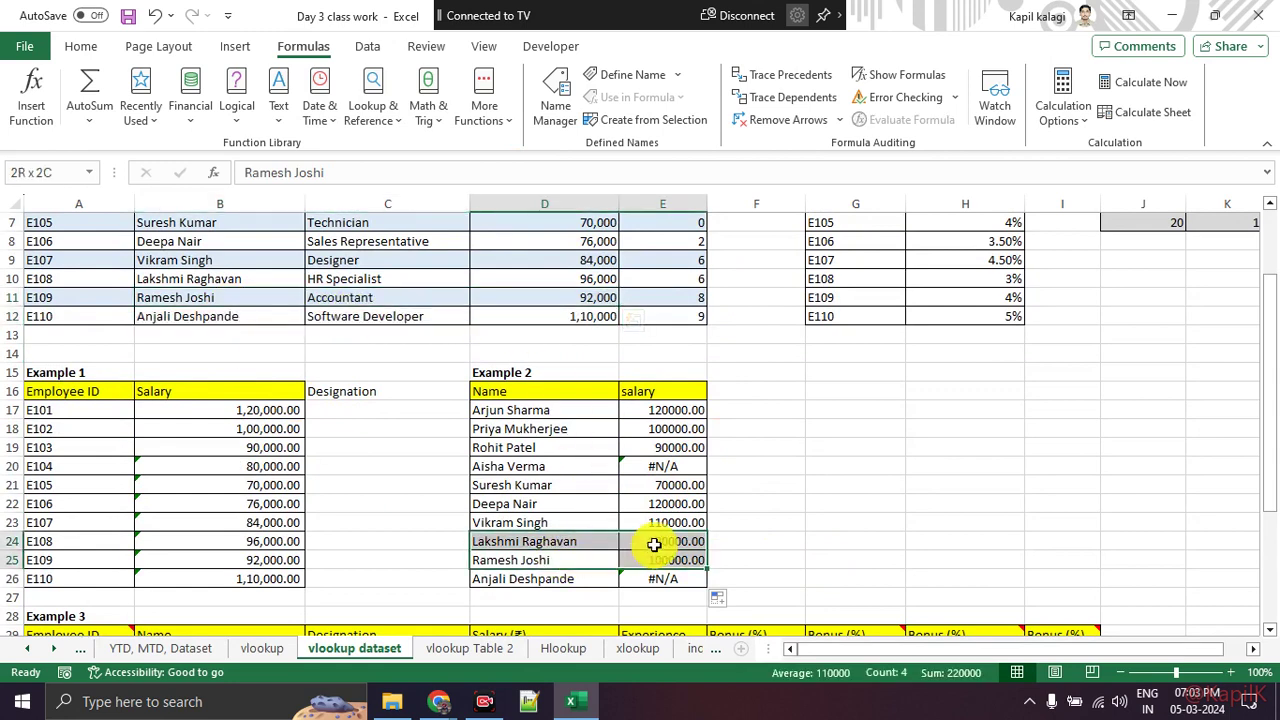
pyautogui.click(749, 519)
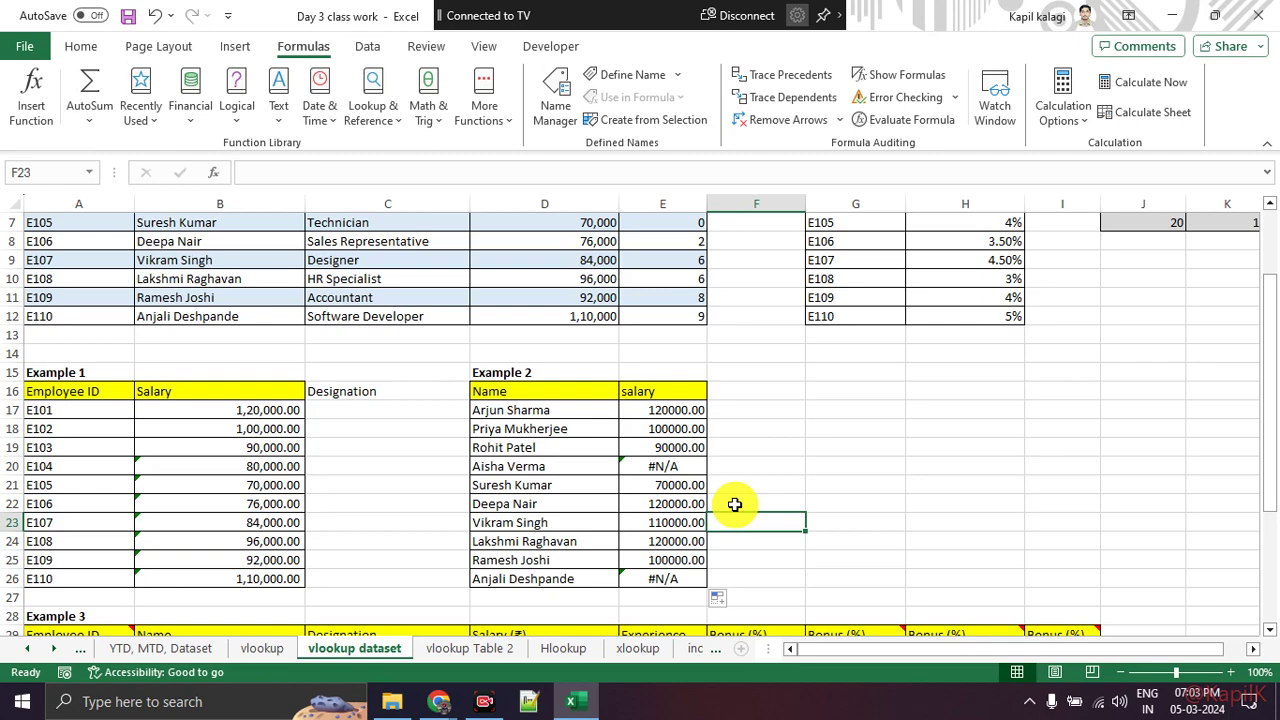
pyautogui.scroll(2, 735, 505)
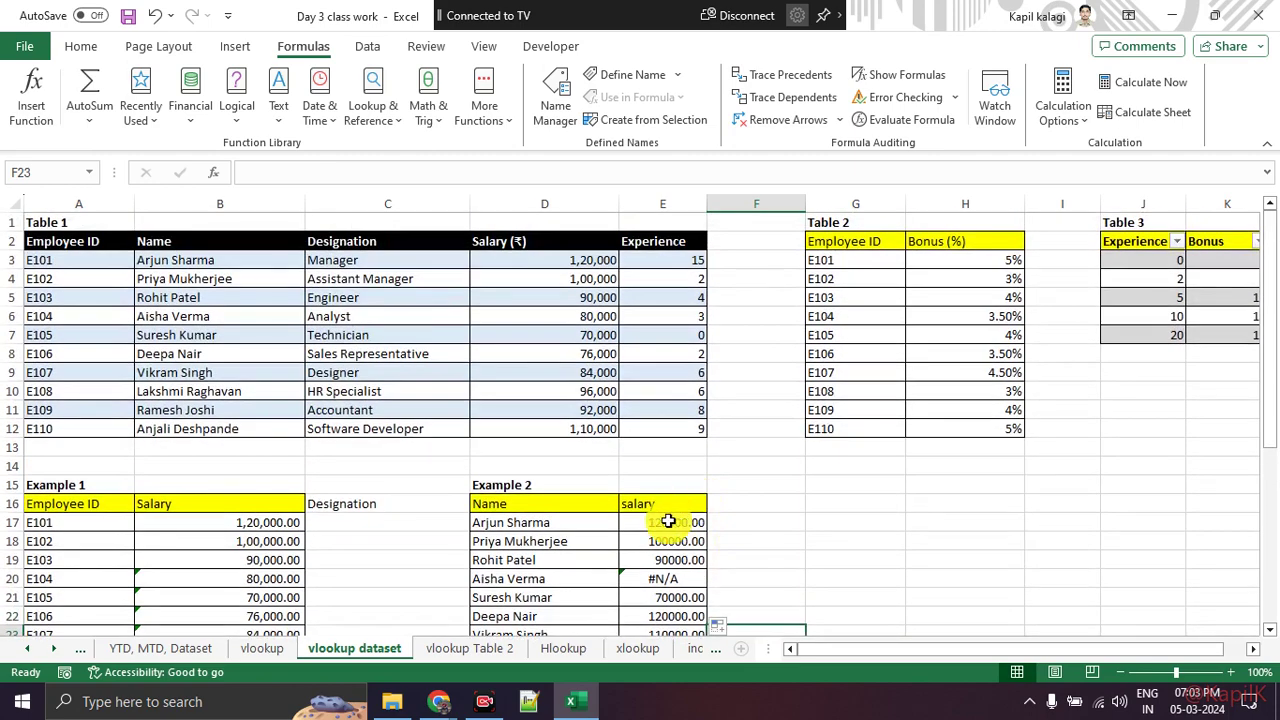
pyautogui.click(664, 521)
pyautogui.click(690, 540)
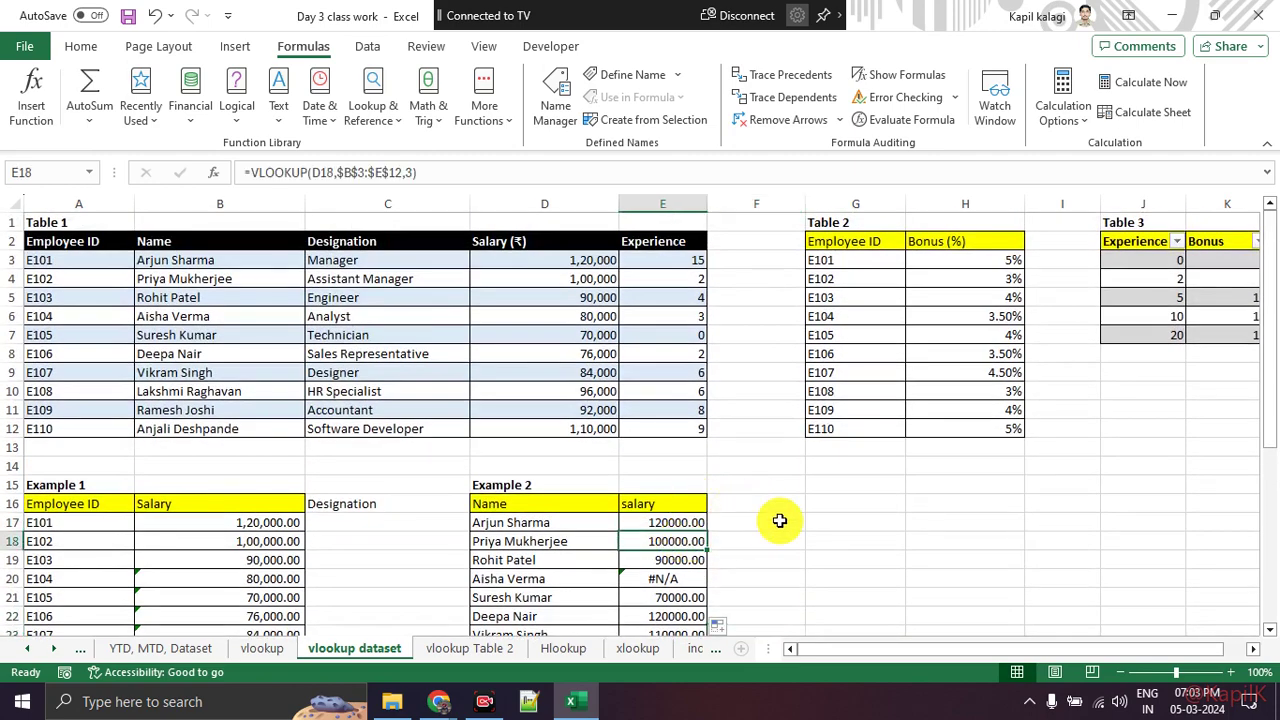
pyautogui.scroll(-1, 779, 519)
pyautogui.scroll(-1, 779, 519)
pyautogui.press('Up')
pyautogui.press('Down')
pyautogui.press('Down')
pyautogui.press('Down')
pyautogui.press('Down')
pyautogui.press('Down')
pyautogui.press('Down')
pyautogui.press('Down')
pyautogui.press('Down')
pyautogui.press('Down')
pyautogui.press('Up')
pyautogui.press('Up')
pyautogui.press('Up')
pyautogui.press('Up')
pyautogui.press('Up')
pyautogui.press('Up')
pyautogui.press('Up')
pyautogui.press('Up')
pyautogui.press('Up')
pyautogui.press('Up')
pyautogui.press('Down')
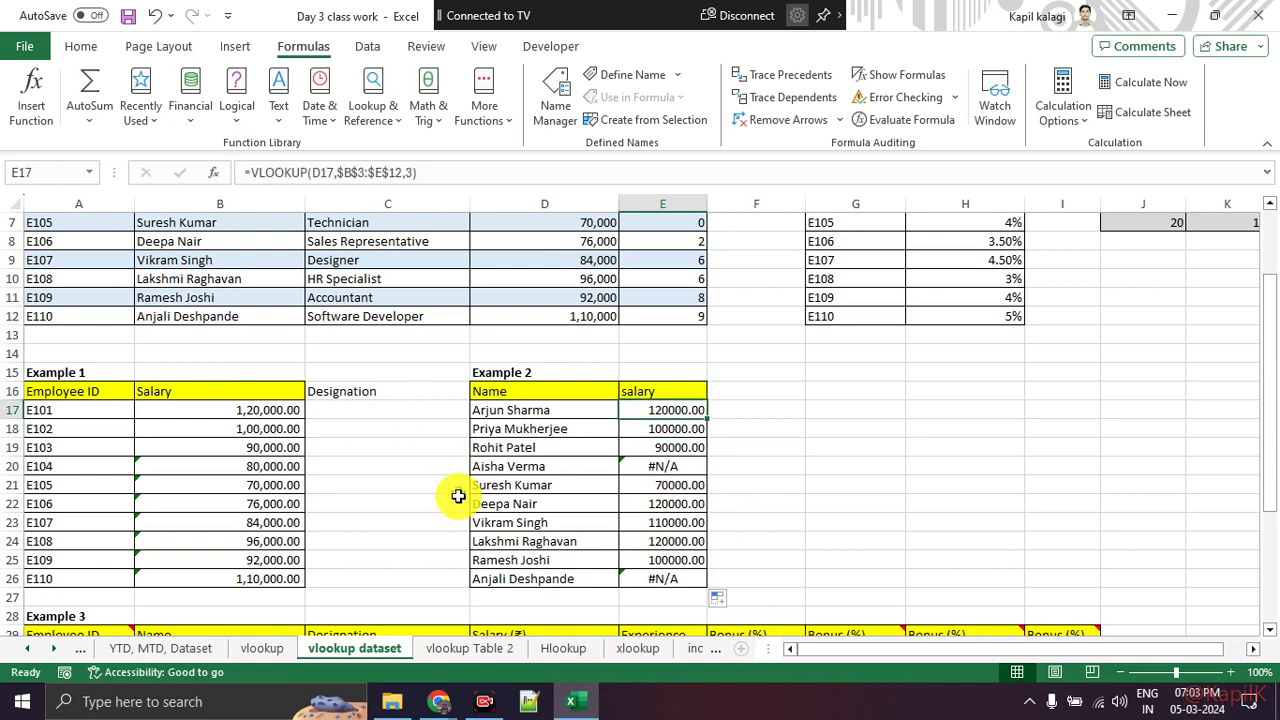
pyautogui.click(272, 463)
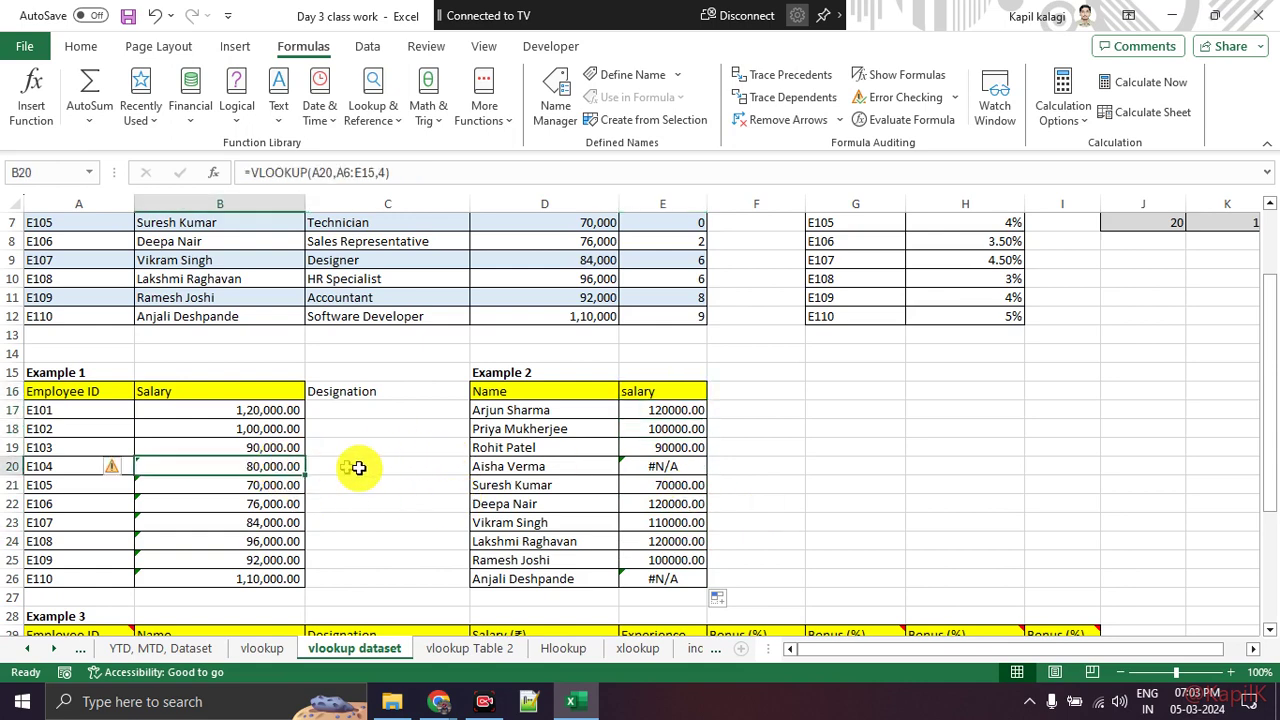
pyautogui.click(268, 412)
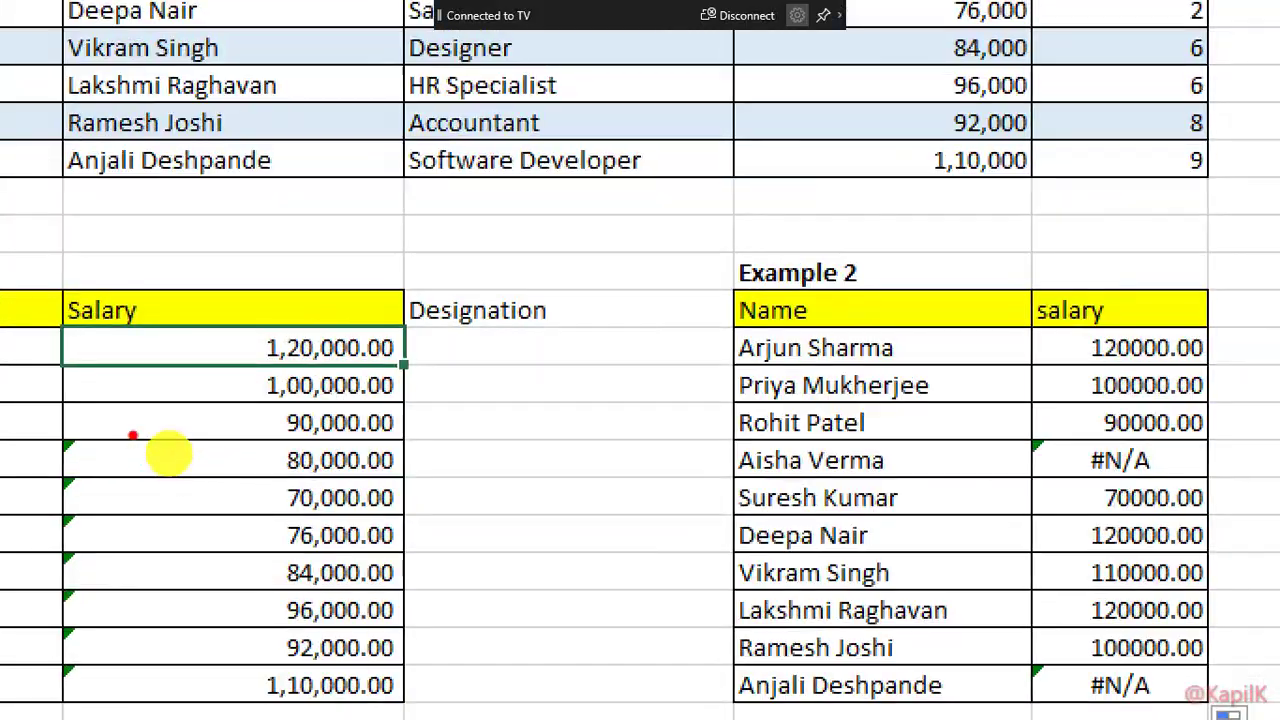
pyautogui.moveTo(170, 455); pyautogui.dragTo(172, 456)
pyautogui.click(243, 497)
pyautogui.scroll(1, 362, 485)
pyautogui.scroll(2, 362, 485)
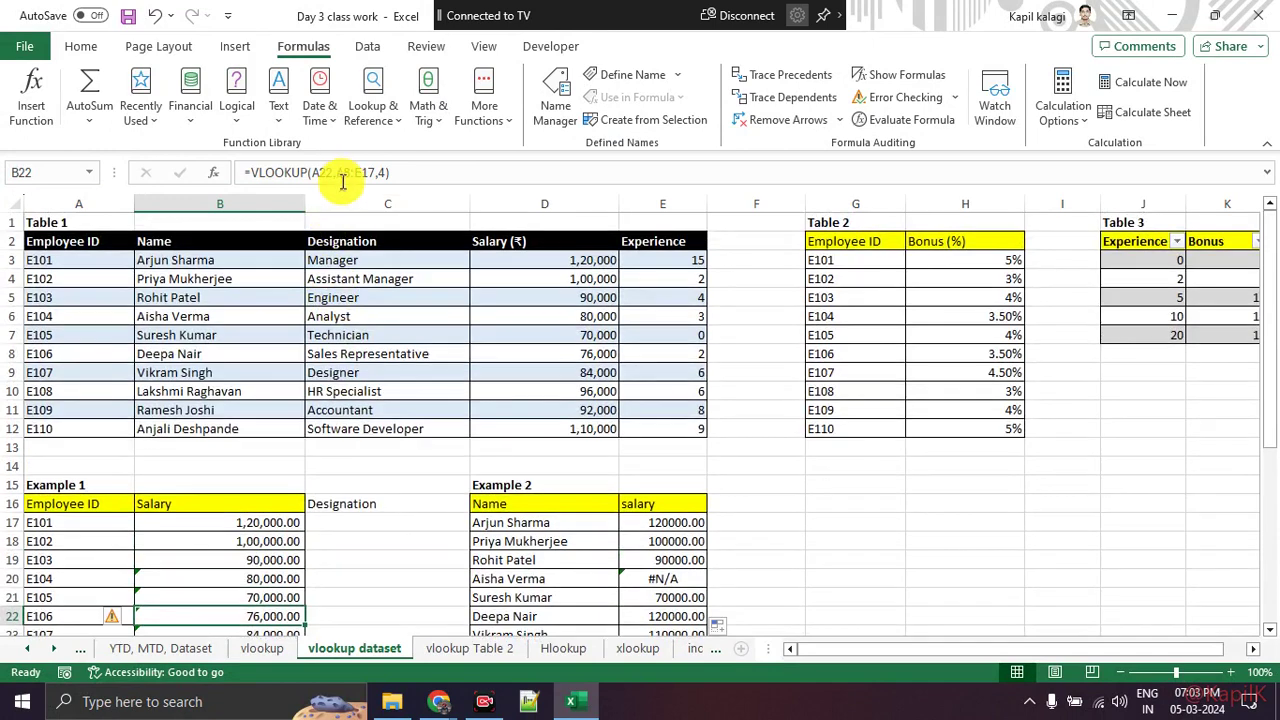
pyautogui.click(343, 173)
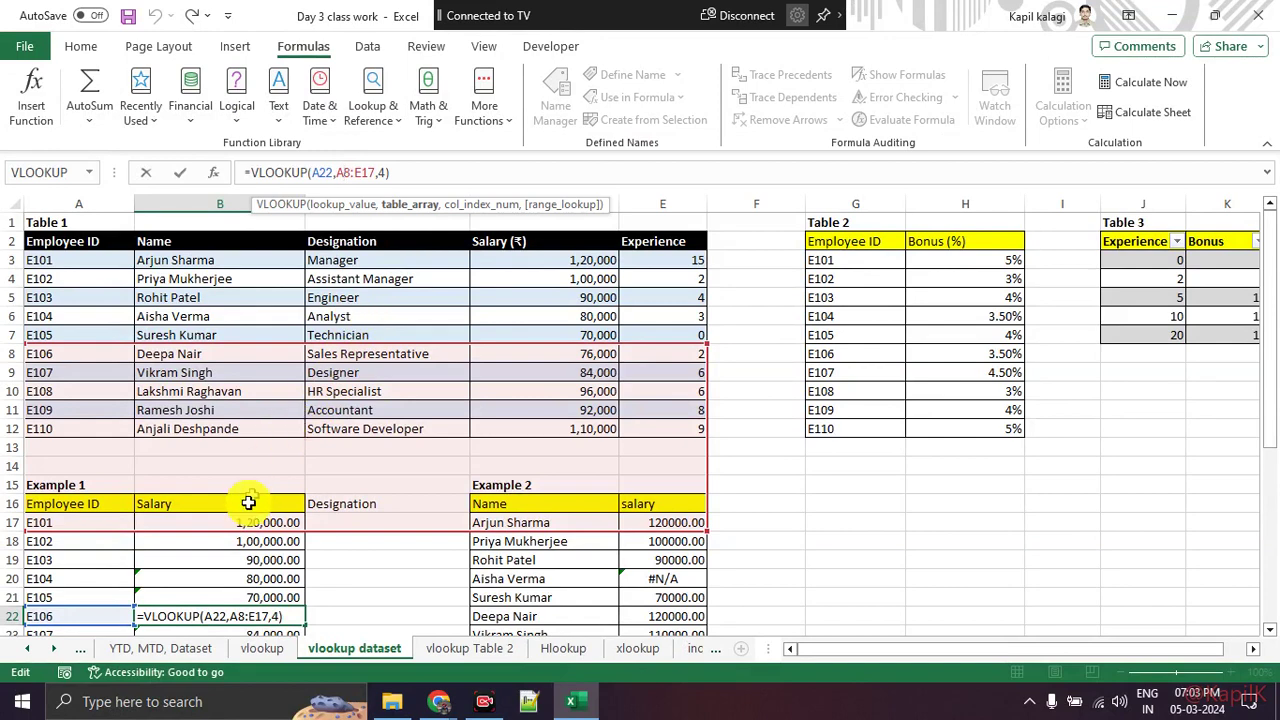
pyautogui.press('Escape')
pyautogui.click(254, 521)
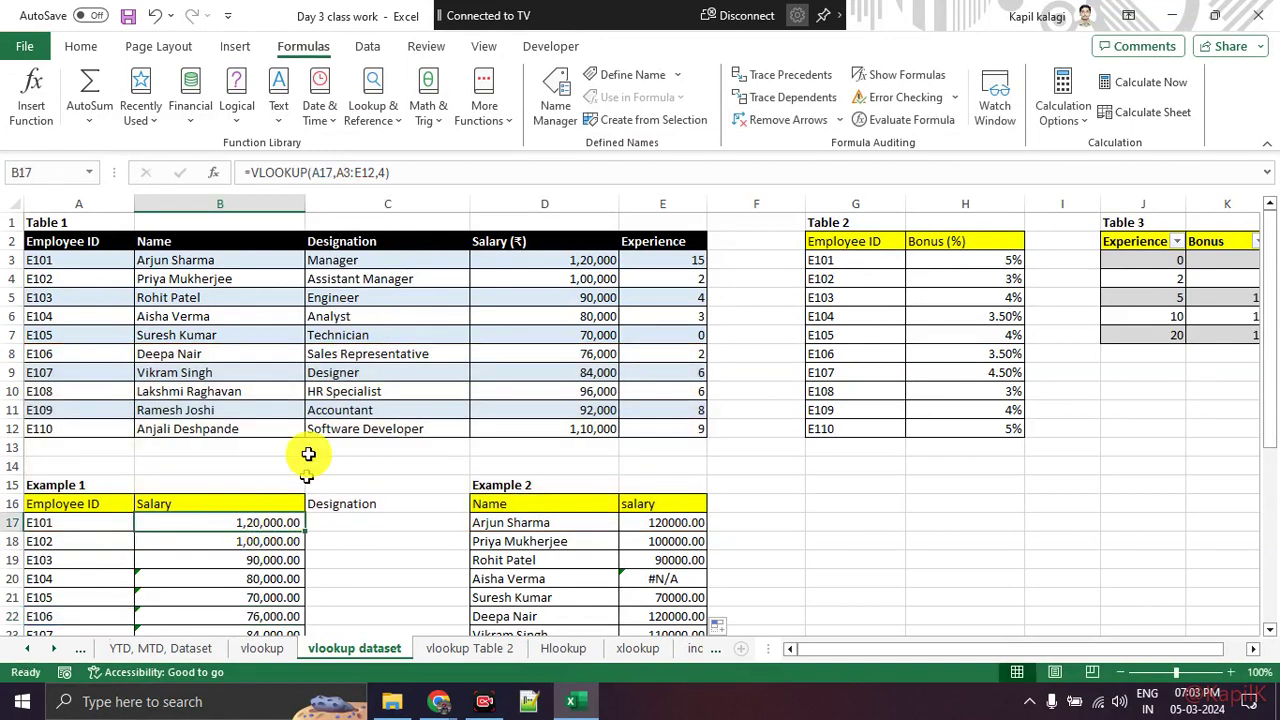
# Step: Change B17's VLOOKUP table range to the absolute reference $A$3:$E$12
pyautogui.click(31, 95)
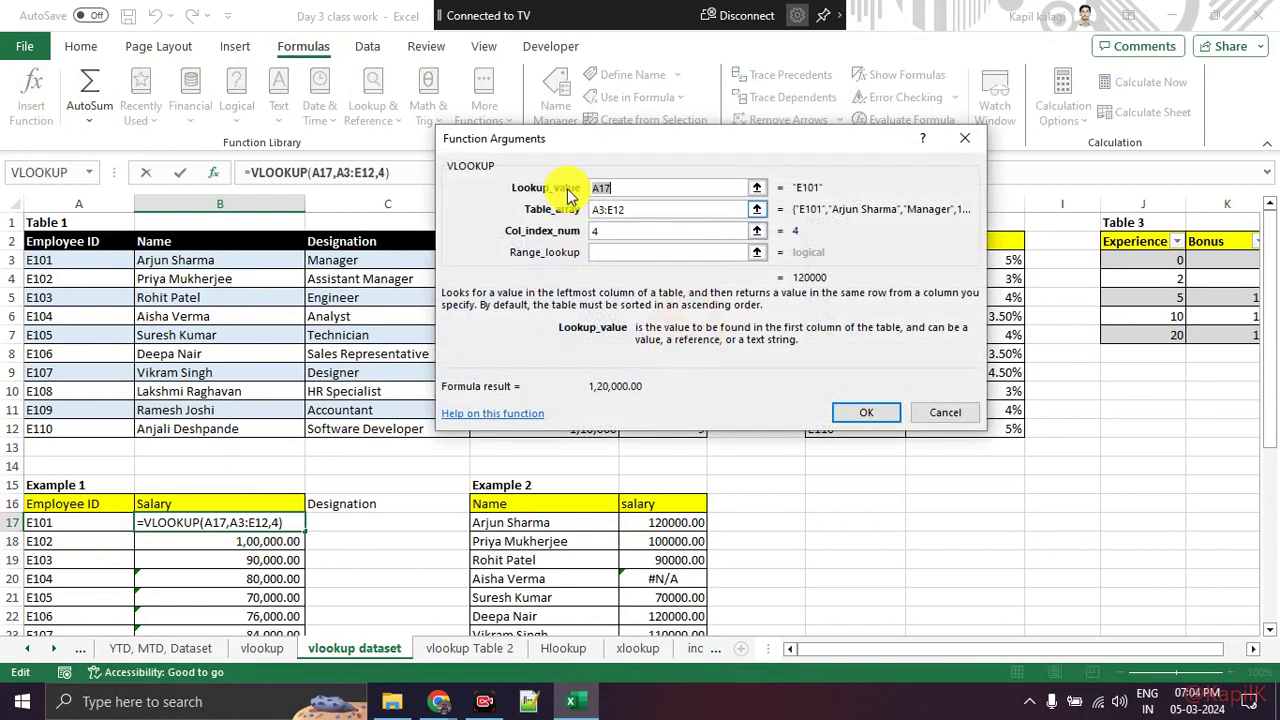
pyautogui.click(652, 211)
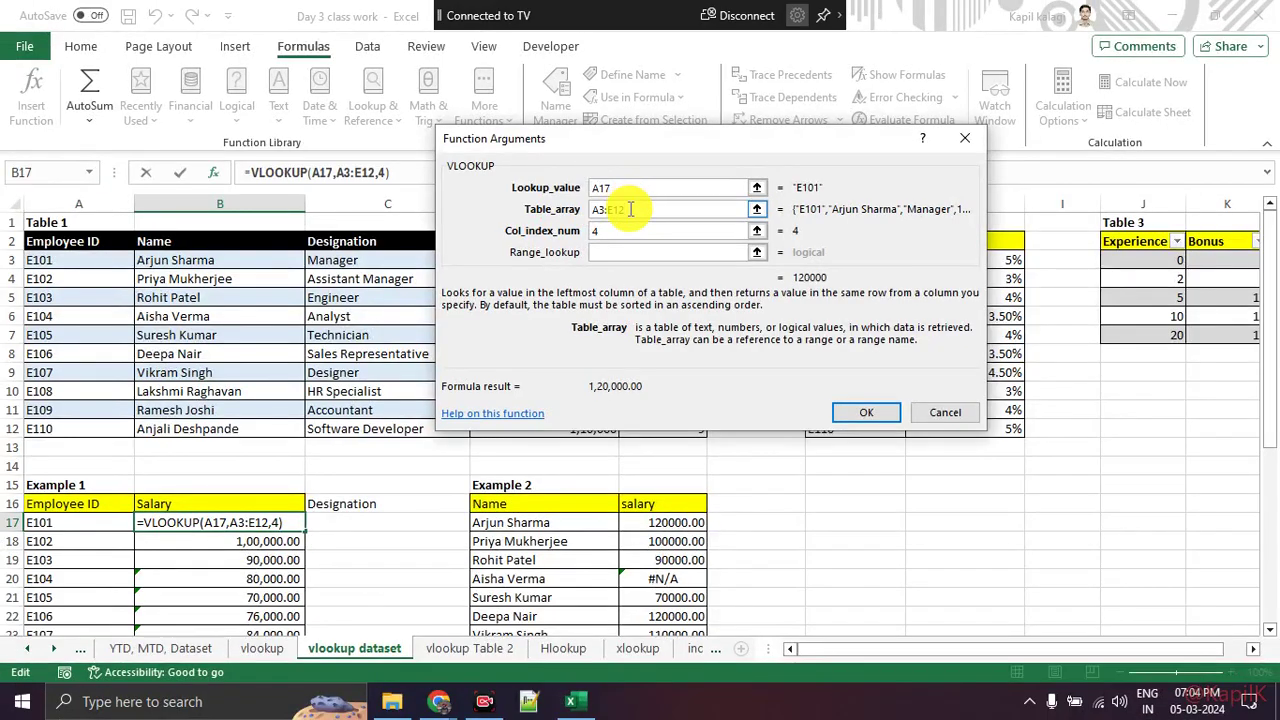
pyautogui.moveTo(630, 209); pyautogui.dragTo(566, 213)
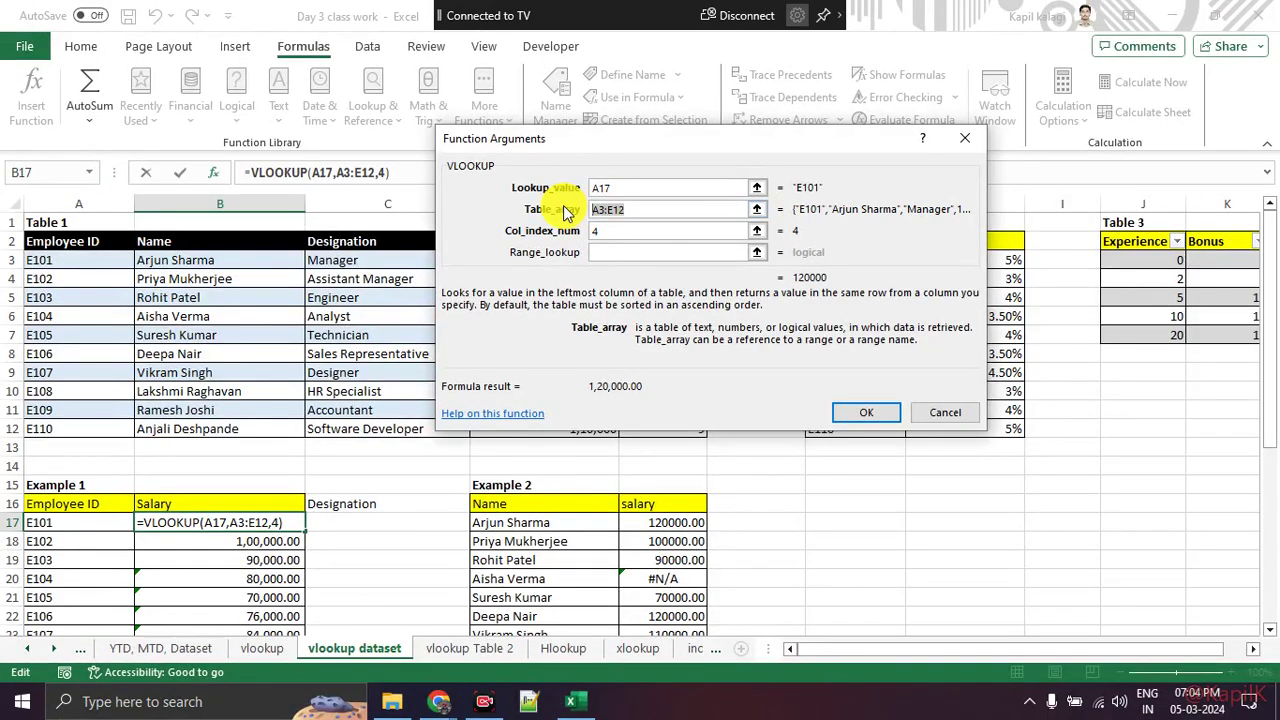
pyautogui.press('F4')
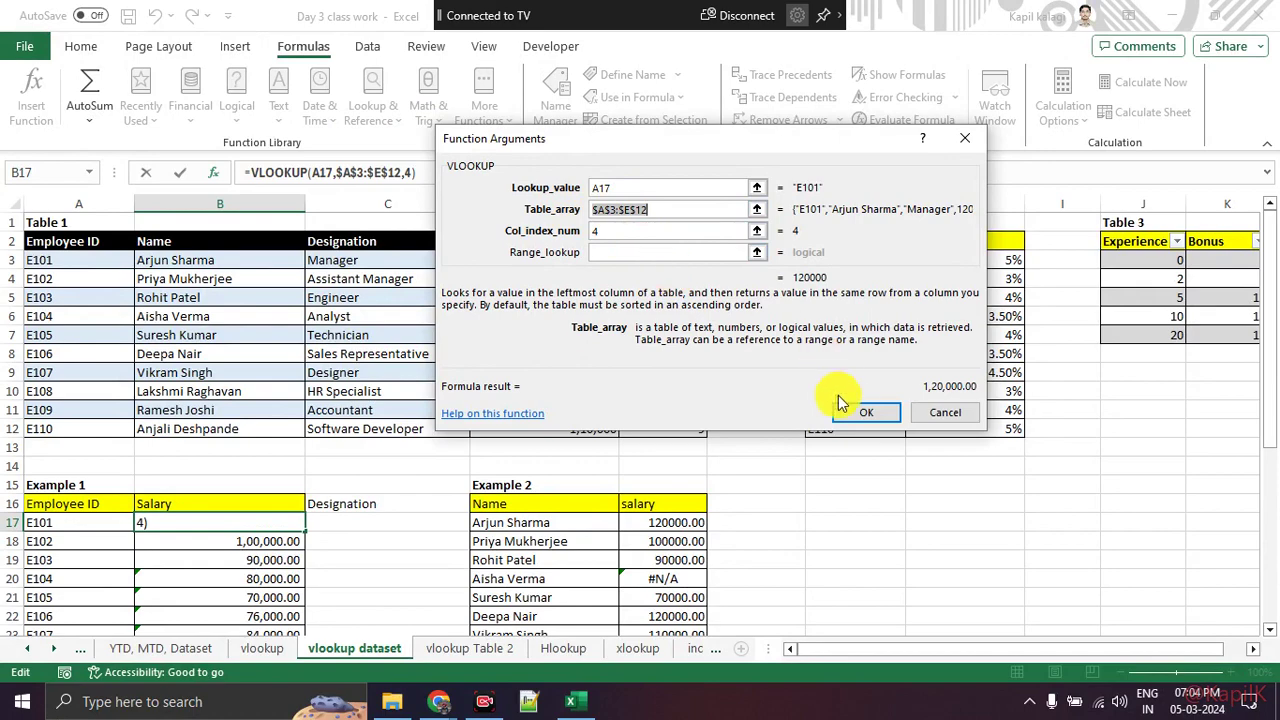
pyautogui.click(848, 408)
# Step: Fill the absolute-range salary lookup from B17 down to B26
pyautogui.scroll(-1, 460, 410)
pyautogui.scroll(-1, 468, 400)
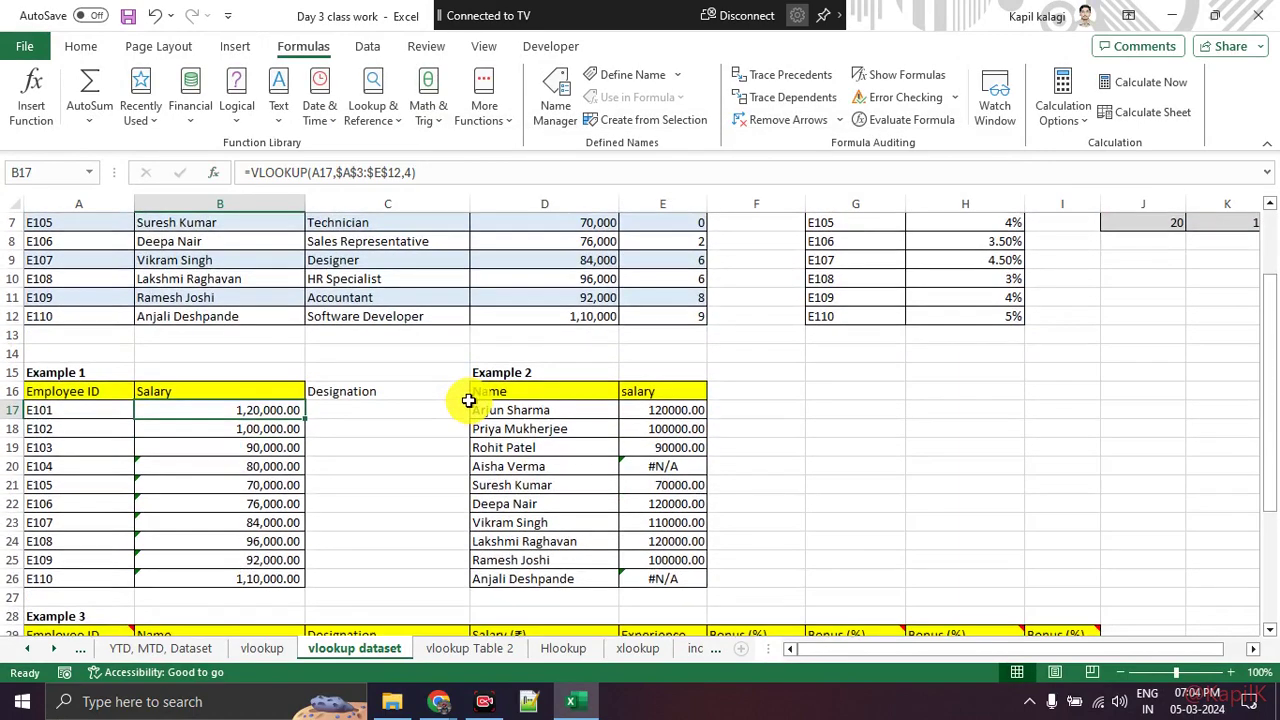
pyautogui.doubleClick(304, 420)
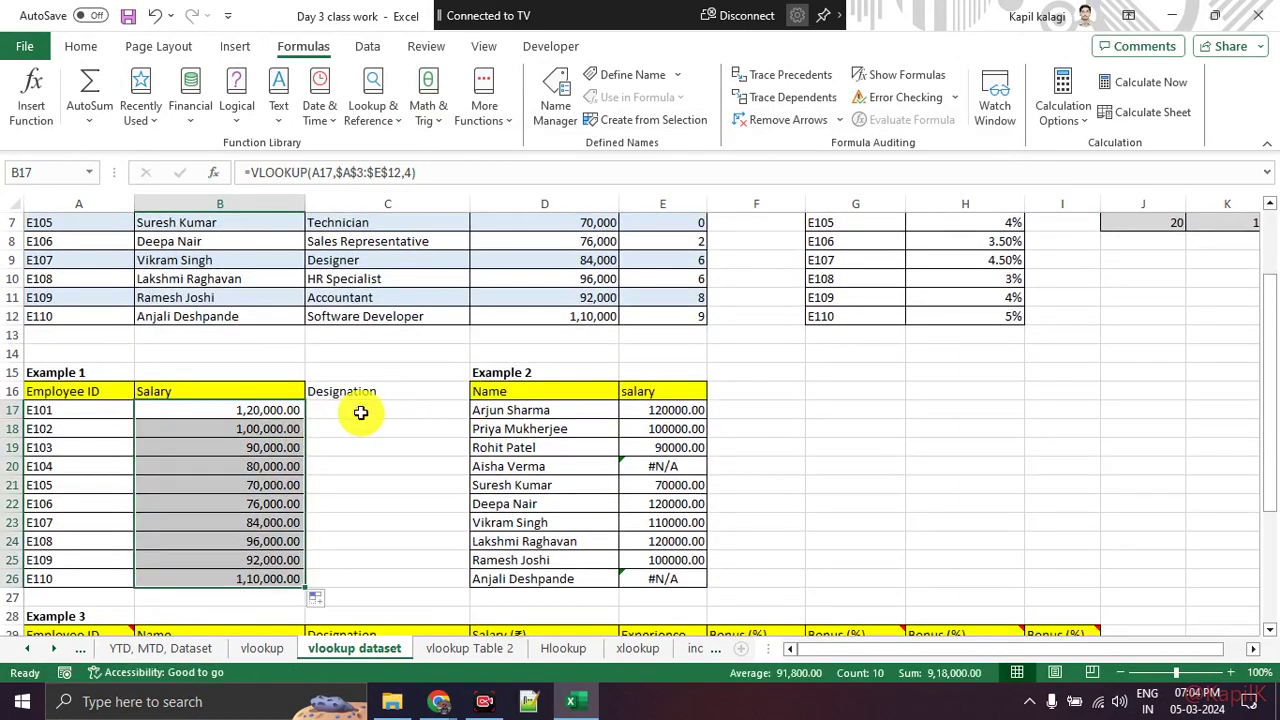
pyautogui.click(340, 449)
pyautogui.moveTo(261, 420); pyautogui.dragTo(250, 572)
pyautogui.click(325, 502)
pyautogui.scroll(-1, 183, 510)
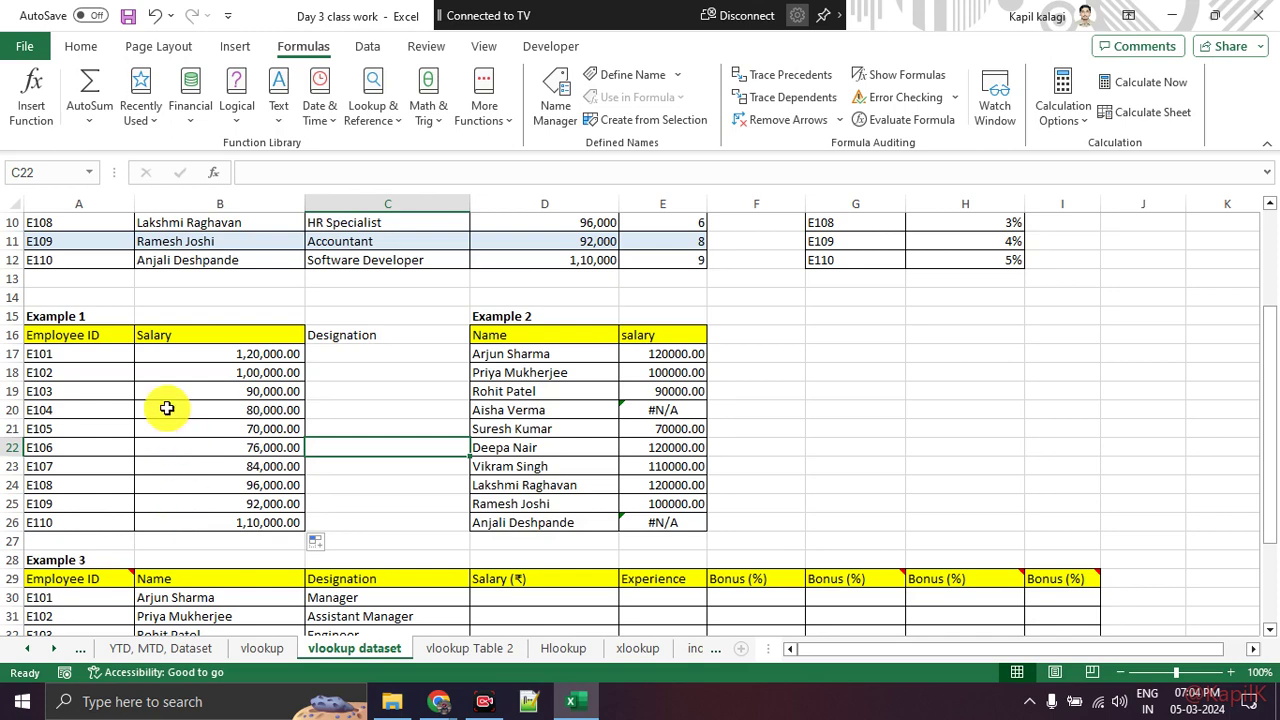
pyautogui.moveTo(166, 410); pyautogui.dragTo(180, 486)
pyautogui.click(311, 428)
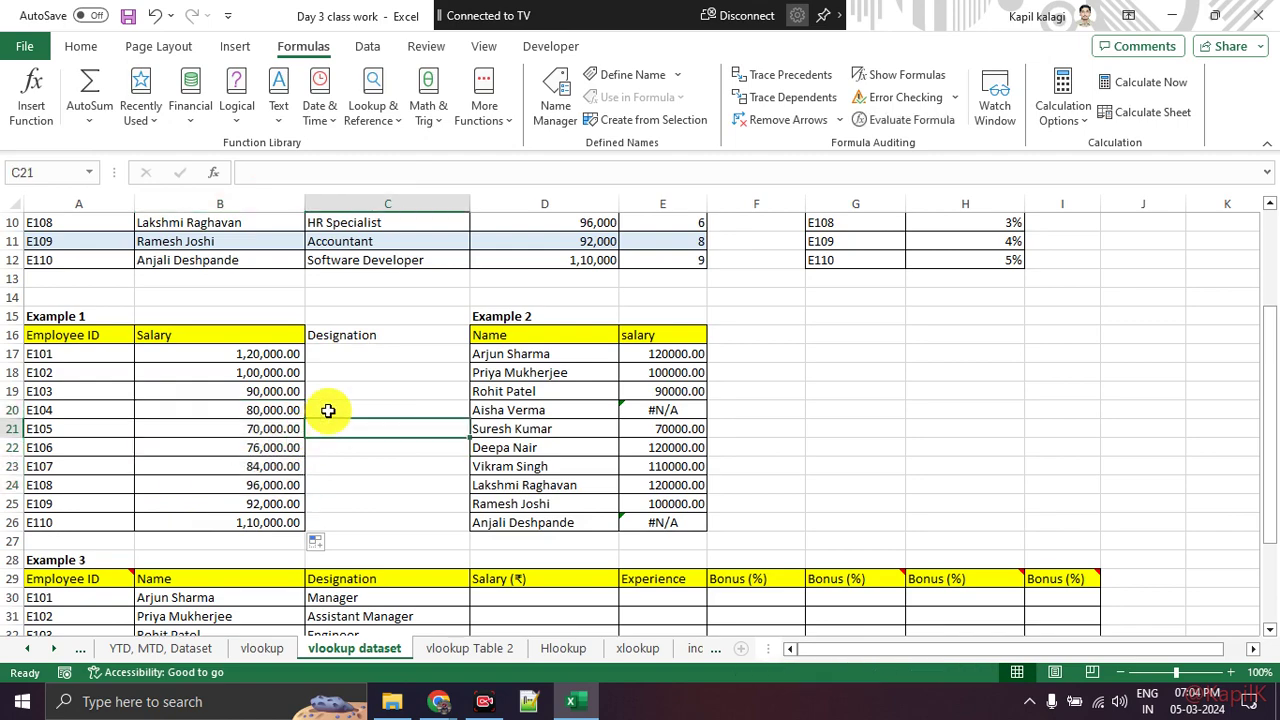
pyautogui.scroll(-1, 325, 411)
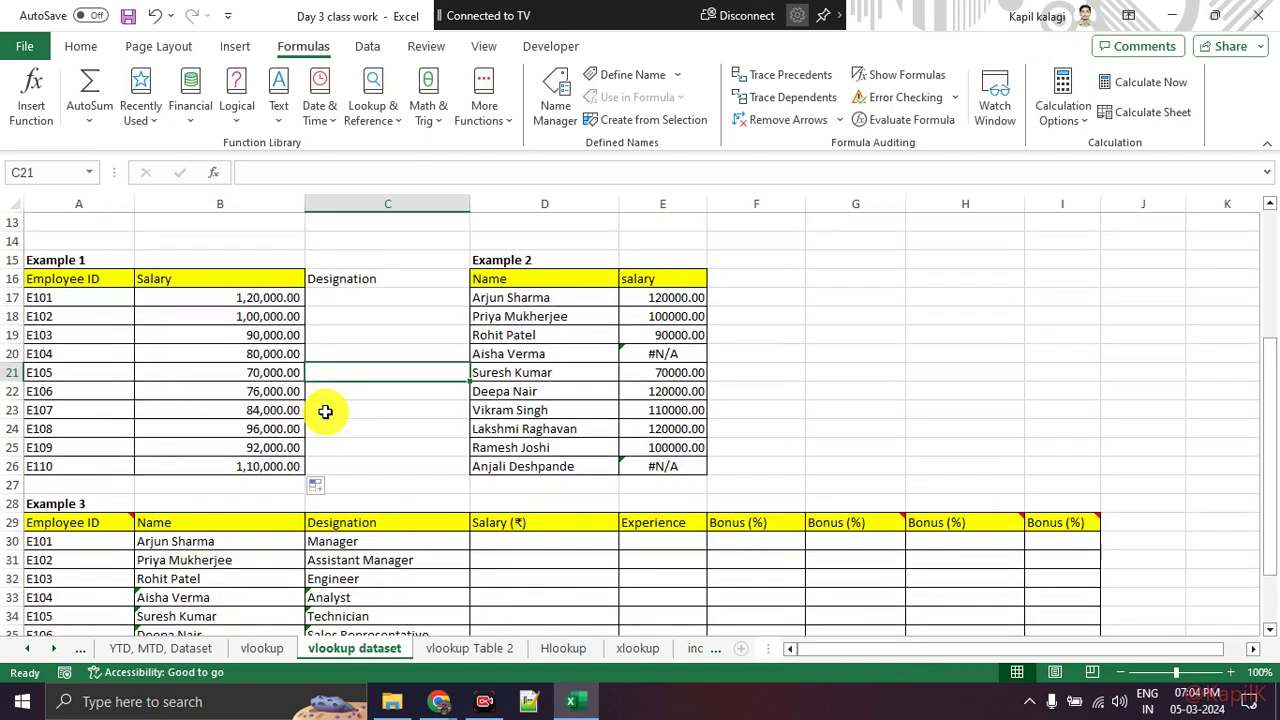
pyautogui.scroll(-1, 325, 411)
pyautogui.scroll(-3, 323, 409)
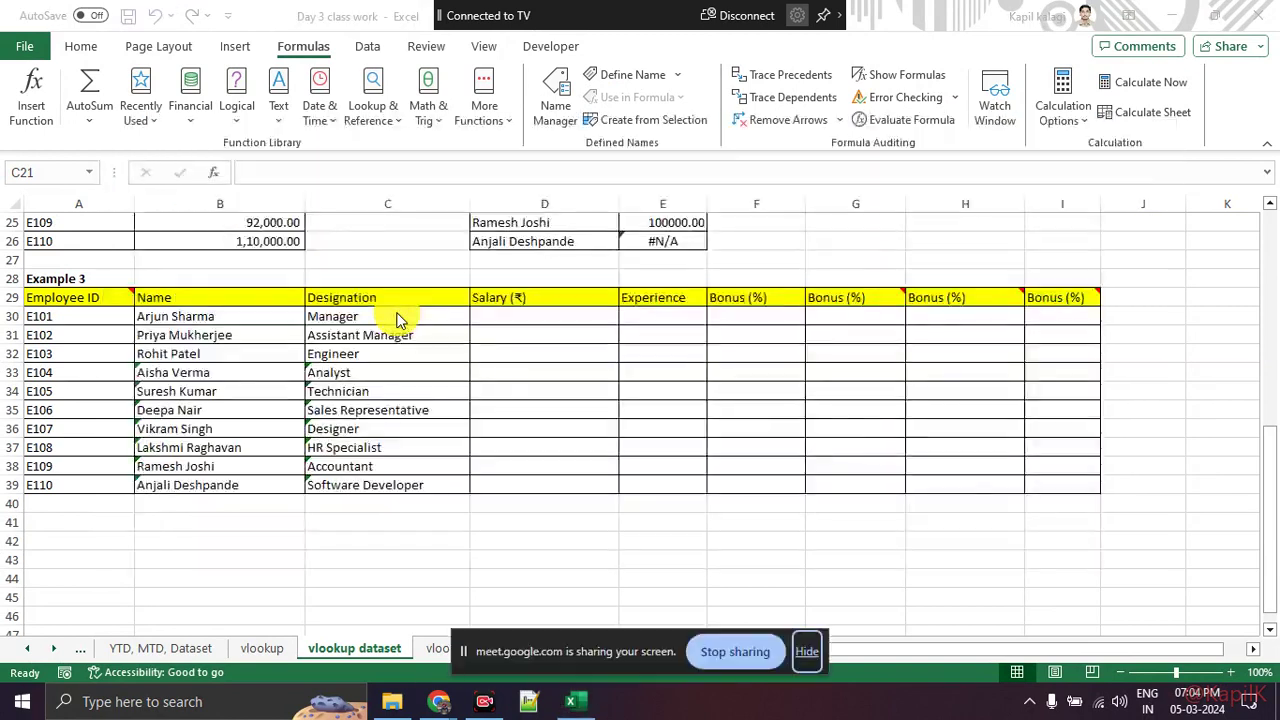
pyautogui.hotkey('alt', 'Tab')
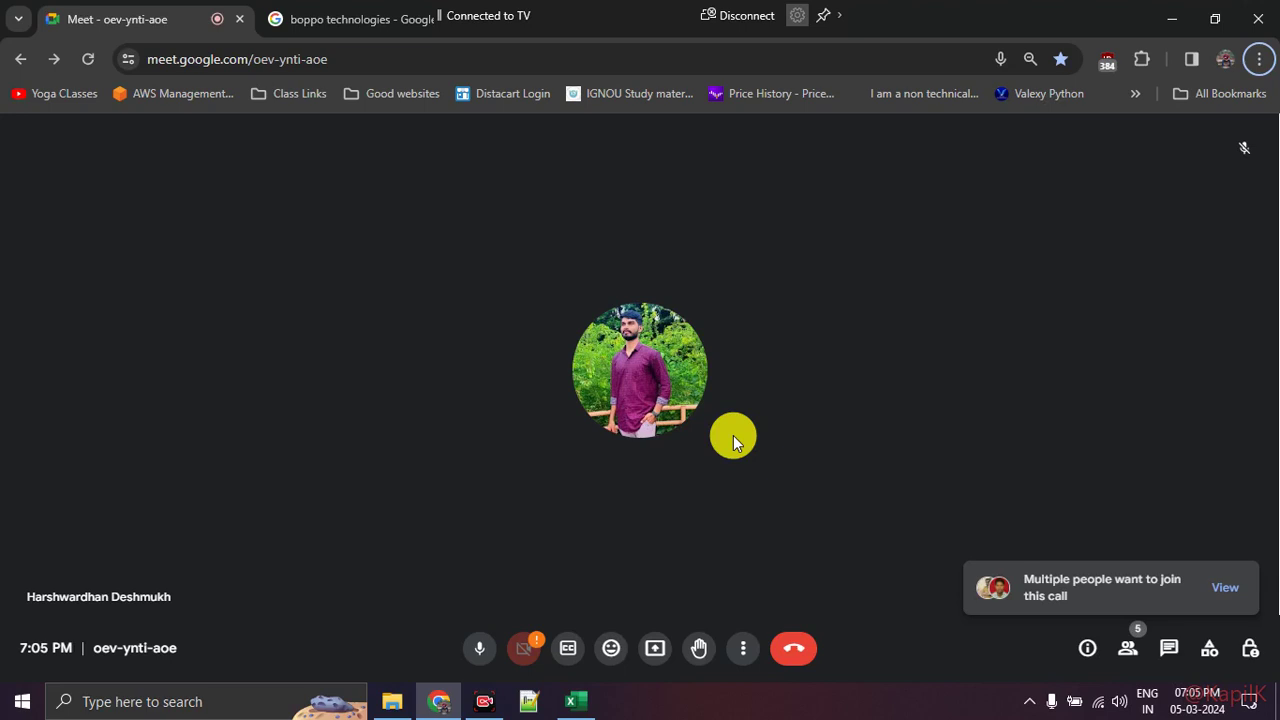
# Step: Bring up the screen recorder's control bar from the taskbar
pyautogui.click(493, 701)
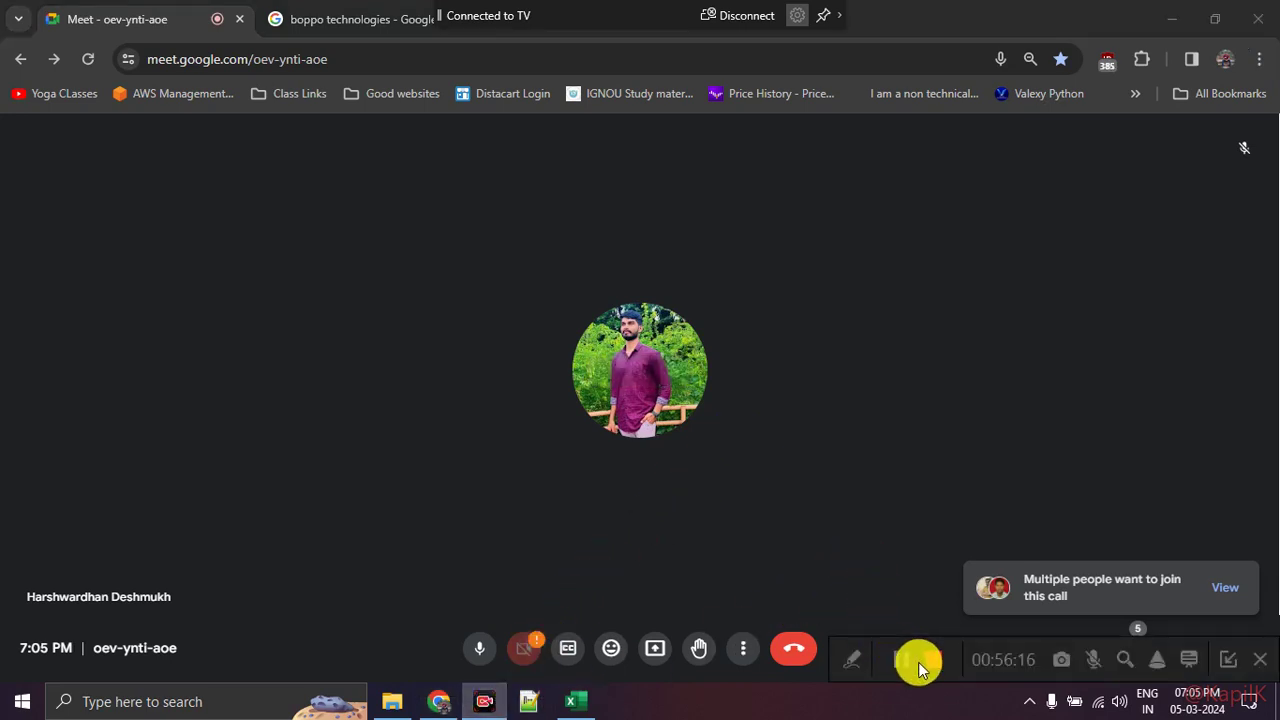